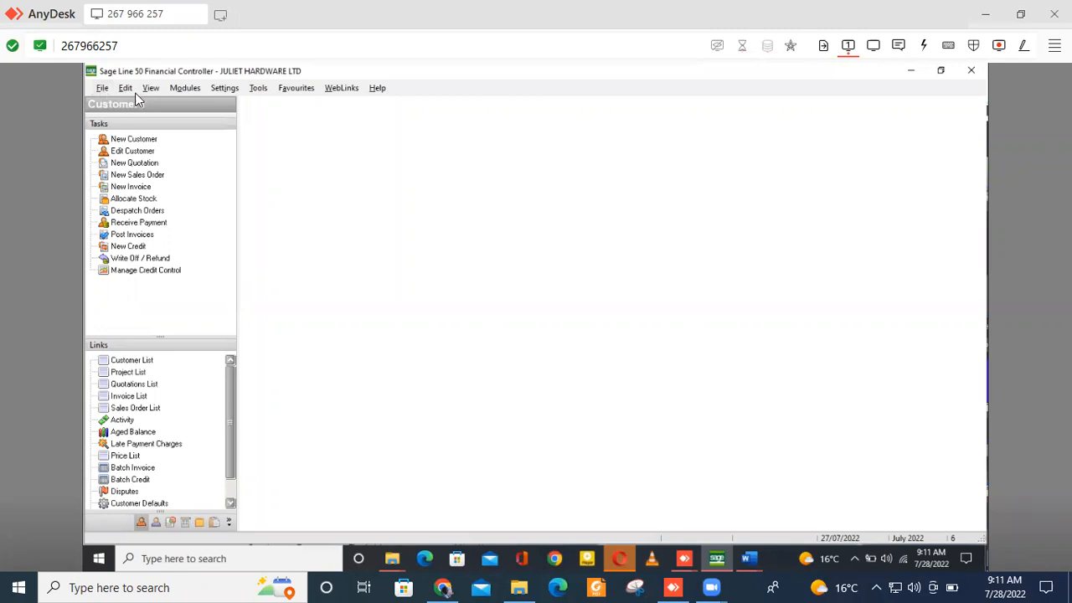
Reconnect the dropped remote session and minimise the remote computer's connection window
{"action": "left_click", "coordinate": [184, 88]}
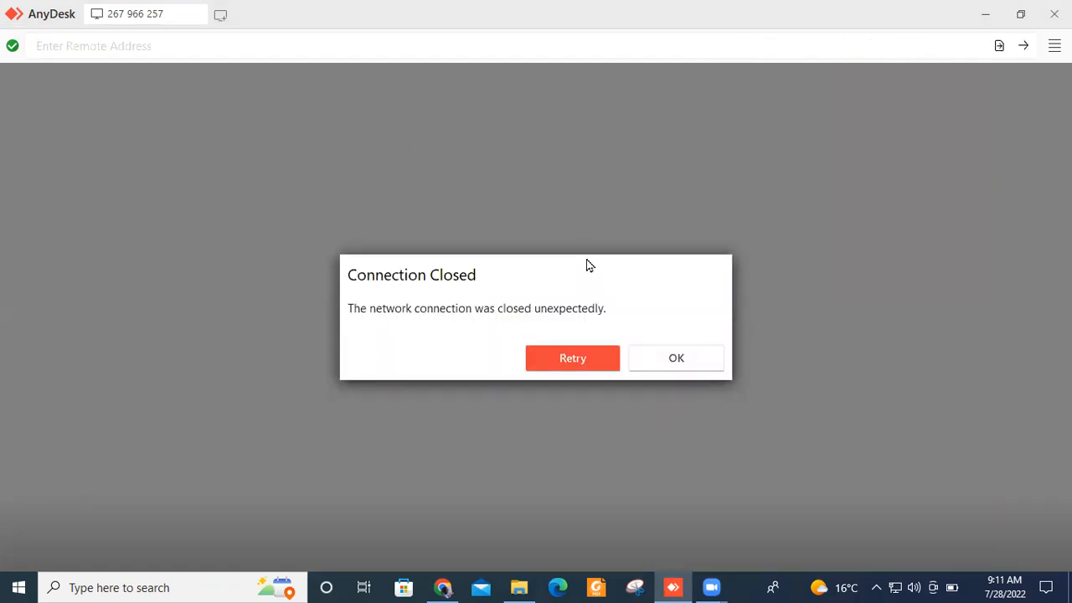
{"action": "left_click", "coordinate": [569, 358]}
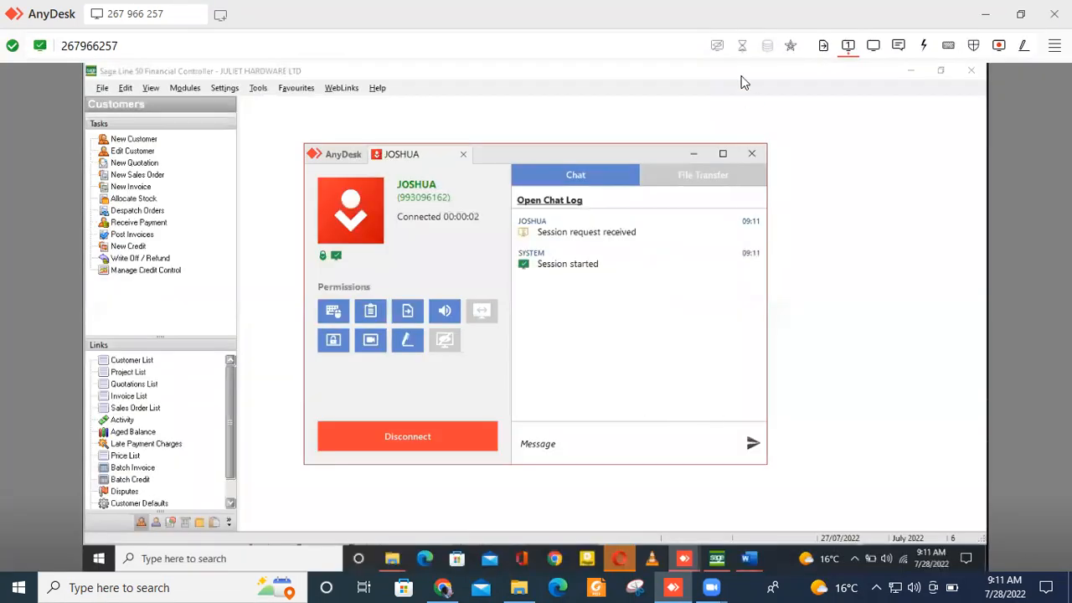
{"action": "left_click", "coordinate": [694, 155]}
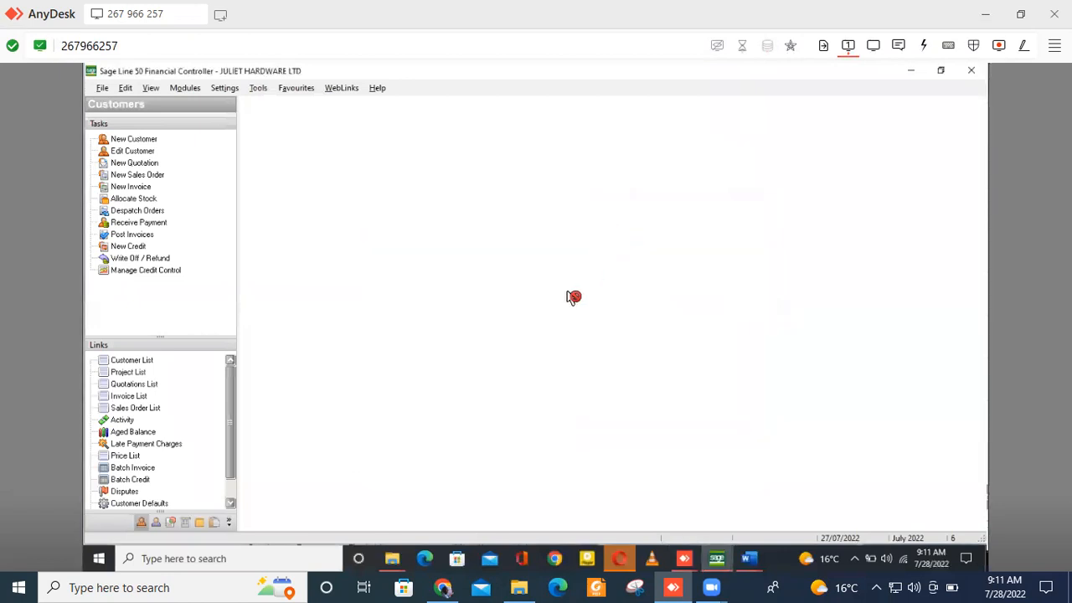
Open the Suppliers module to show the supplier process flow
{"action": "left_click", "coordinate": [184, 88]}
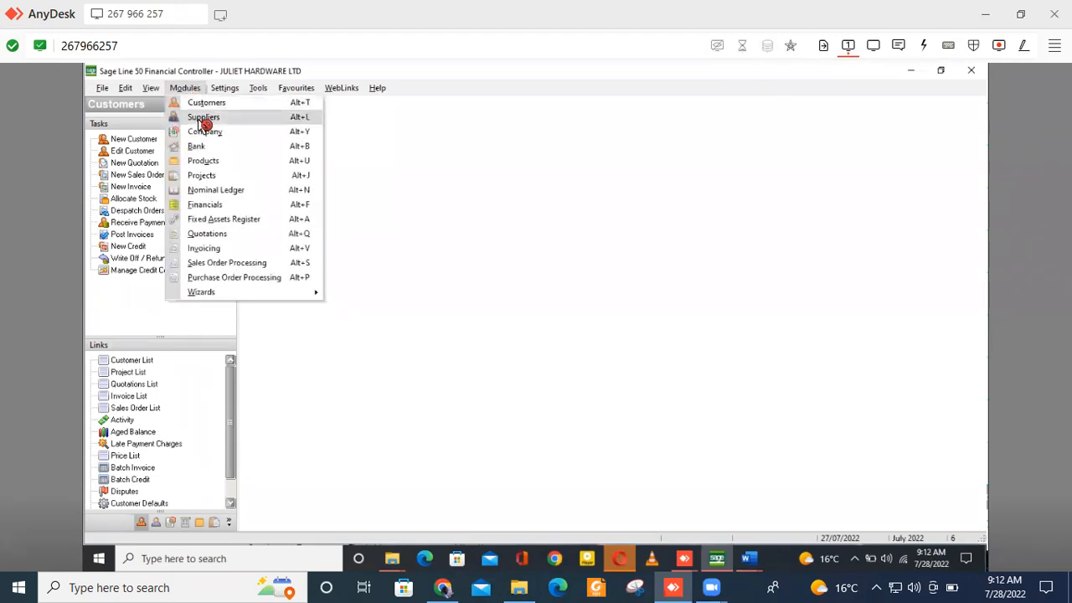
{"action": "left_click", "coordinate": [203, 119]}
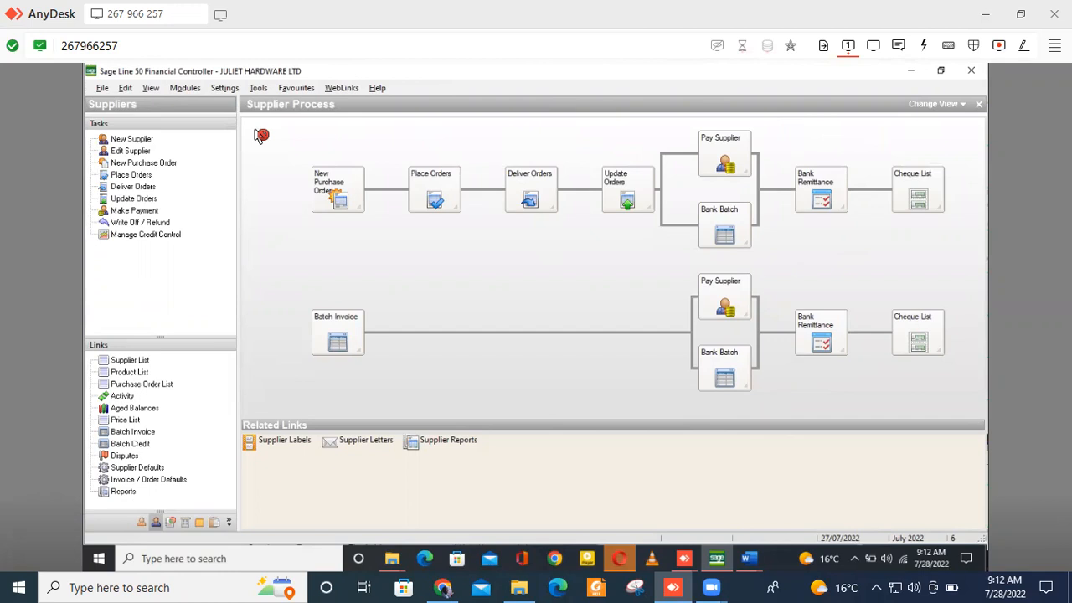
{"action": "left_click", "coordinate": [185, 90]}
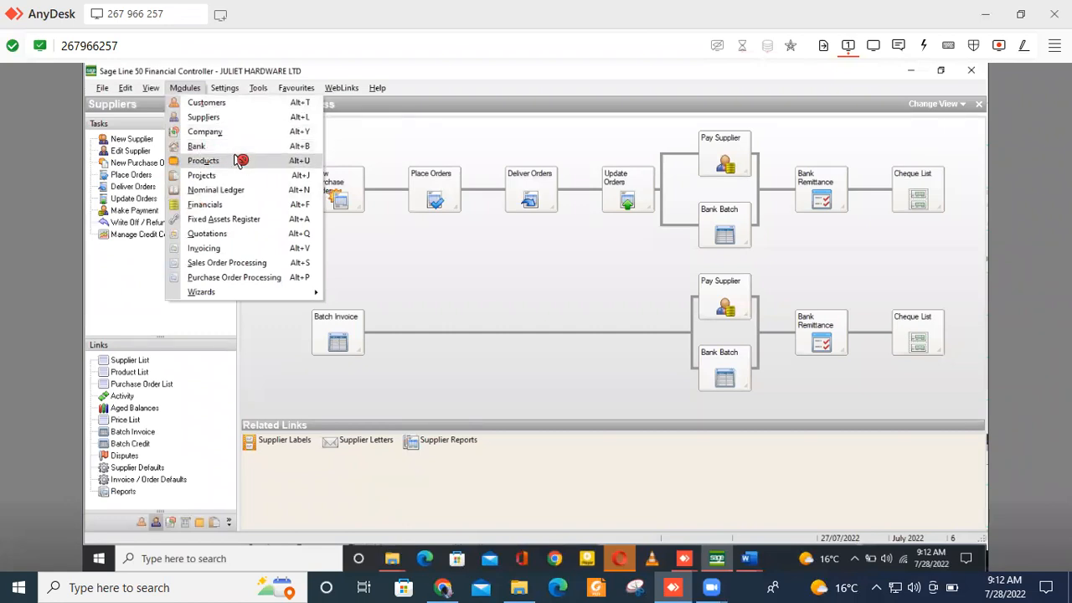
{"action": "left_click", "coordinate": [468, 135]}
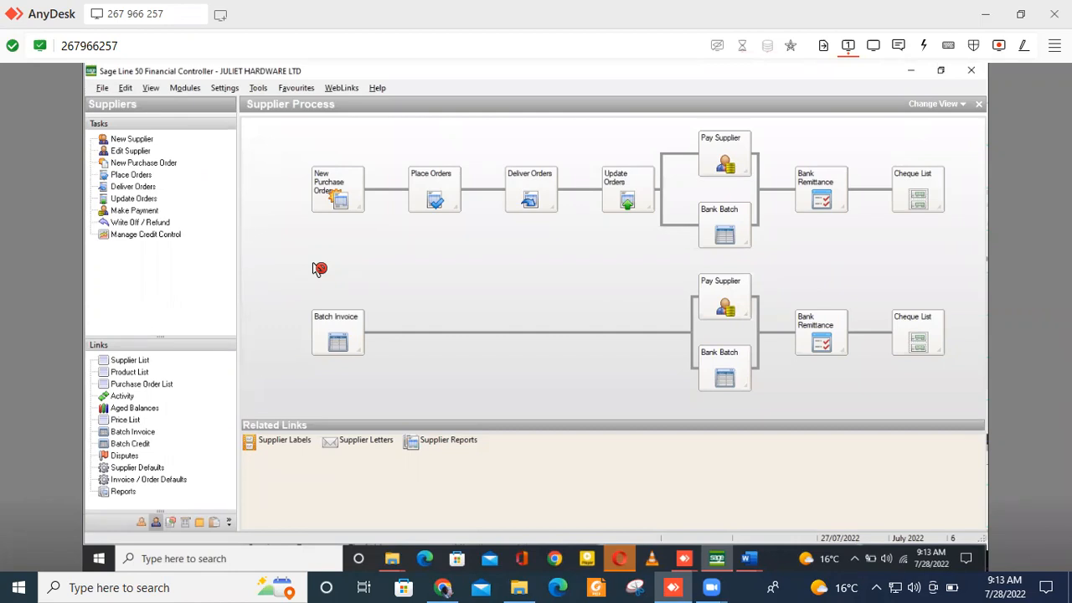
Start a new product purchase order for the supplier Mohammed Sand Ltd and dismiss the account terms warning
{"action": "left_click", "coordinate": [343, 192]}
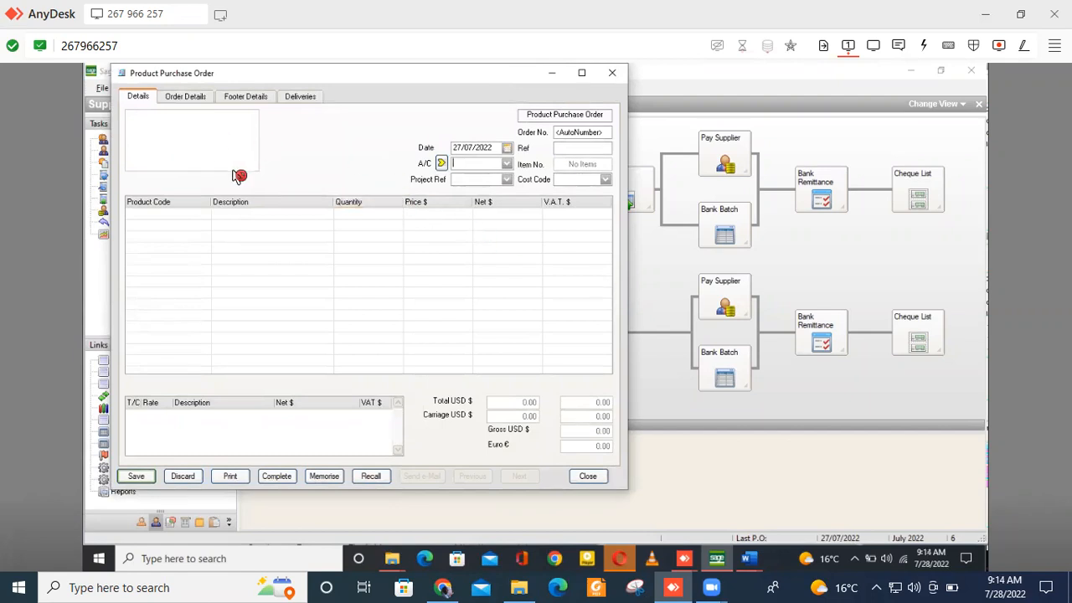
{"action": "left_click", "coordinate": [507, 164]}
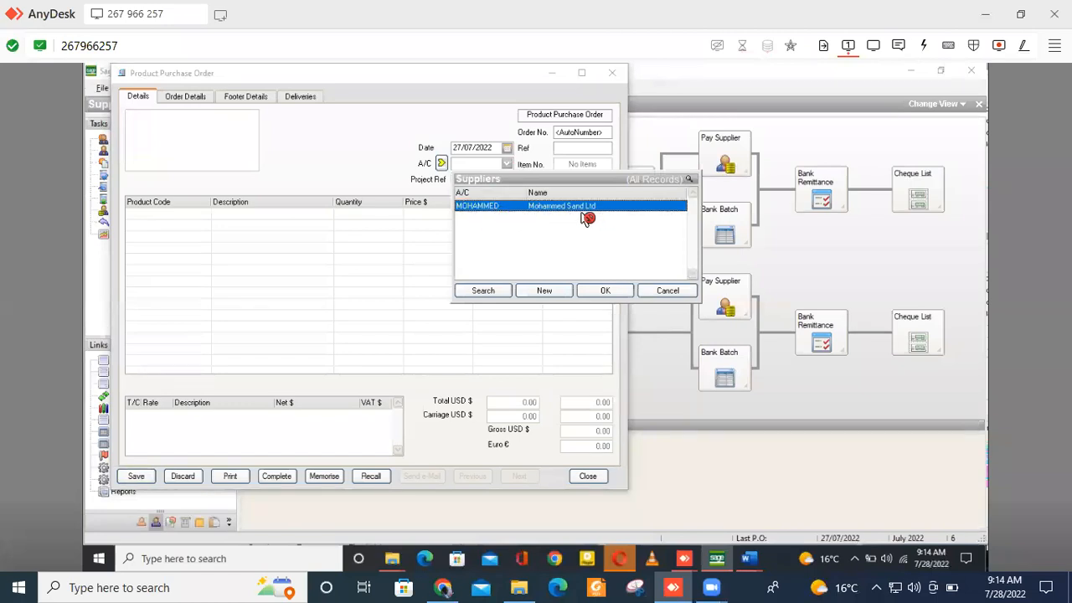
{"action": "left_click", "coordinate": [608, 293]}
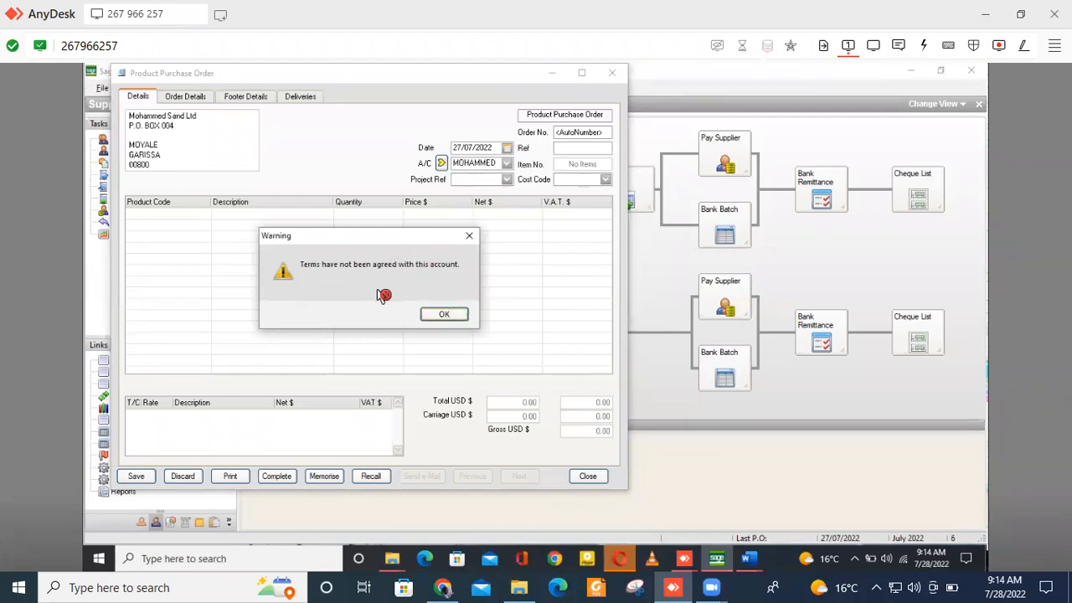
{"action": "left_click", "coordinate": [444, 315]}
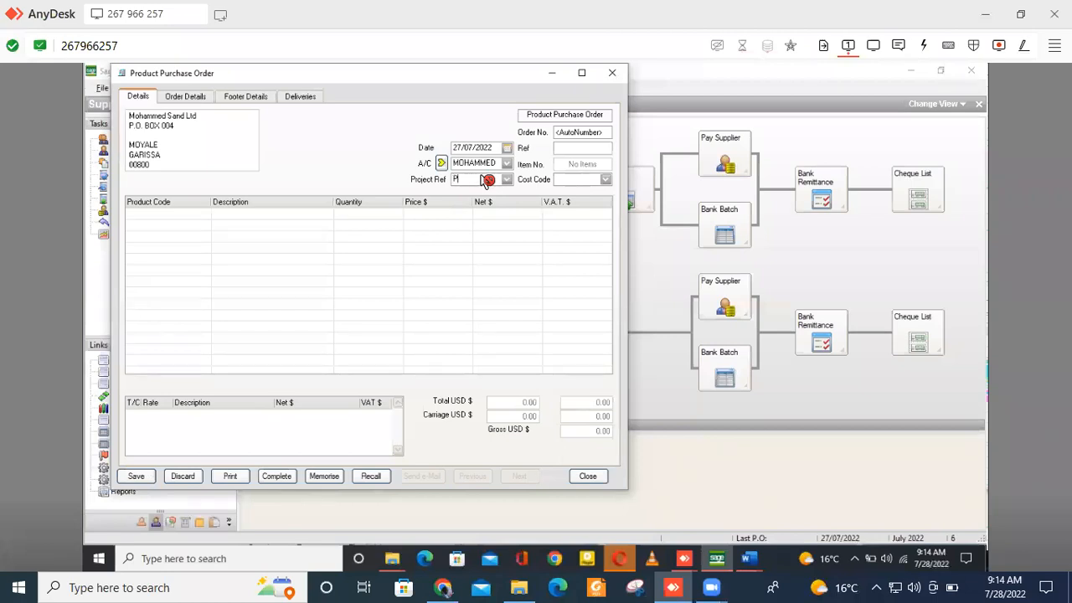
Leave the purchase order's project reference blank and set its Ref to 1
{"action": "left_click", "coordinate": [508, 180]}
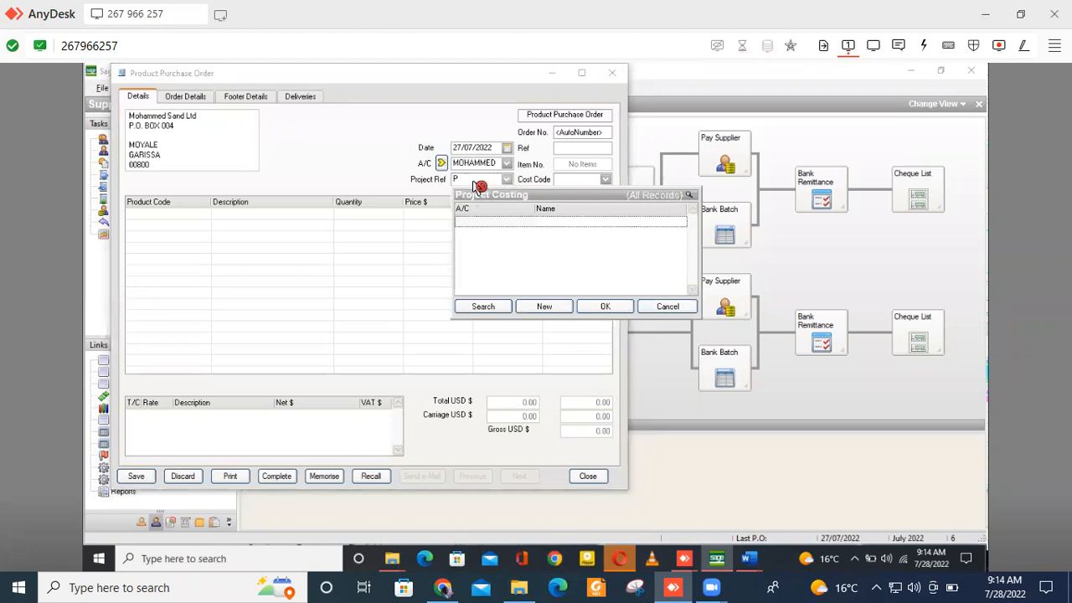
{"action": "key", "text": "BackSpace"}
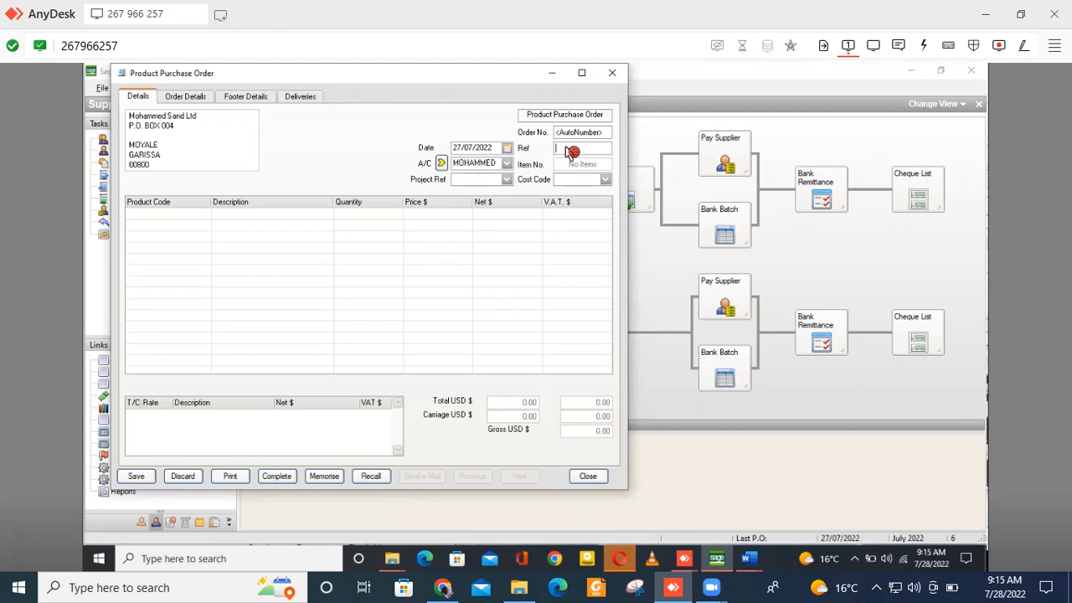
{"action": "type", "text": "P"}
Add the product IRONSHEETS as the first order line with a quantity of 10
{"action": "left_click", "coordinate": [158, 215]}
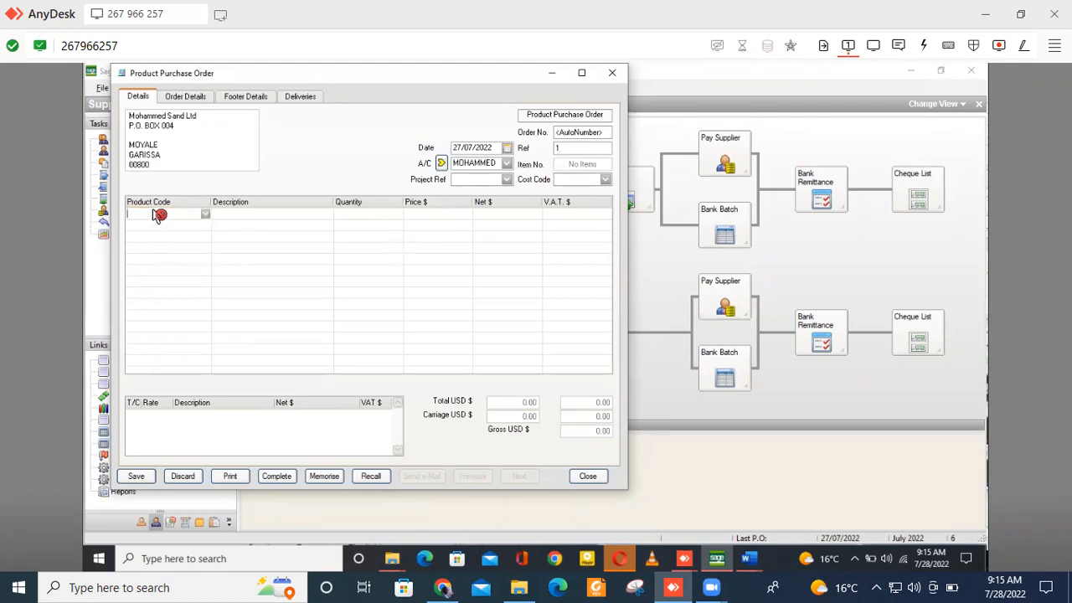
{"action": "left_click", "coordinate": [206, 216]}
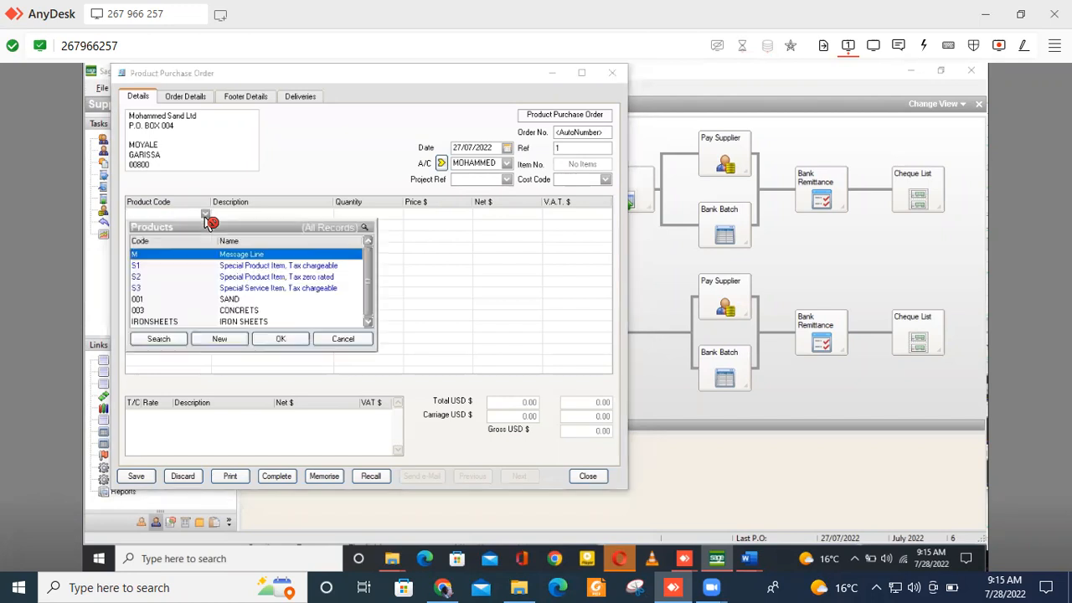
{"action": "left_click", "coordinate": [172, 326]}
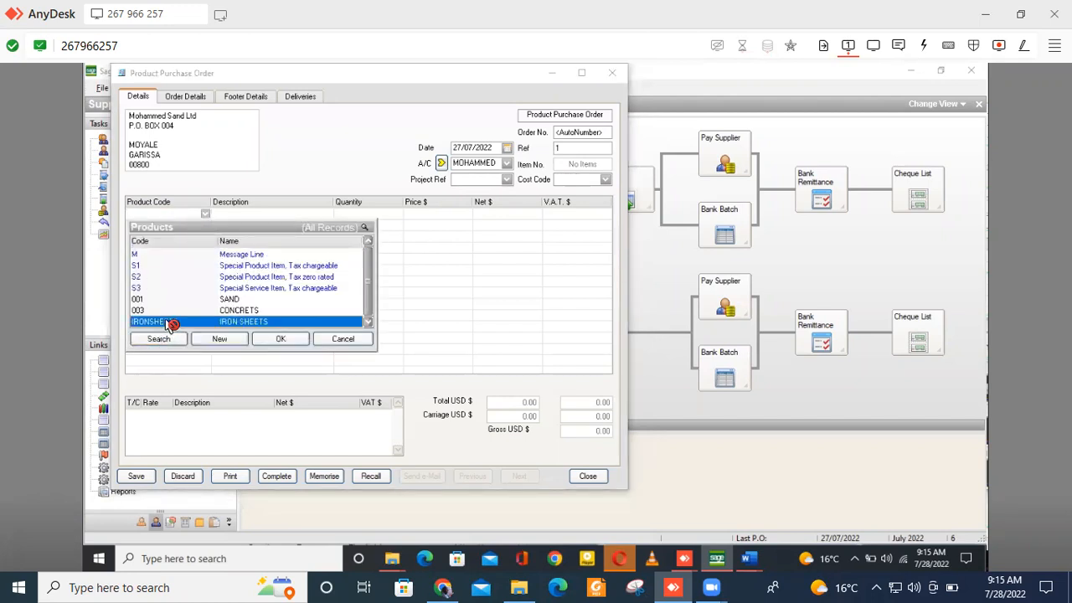
{"action": "left_click", "coordinate": [281, 344]}
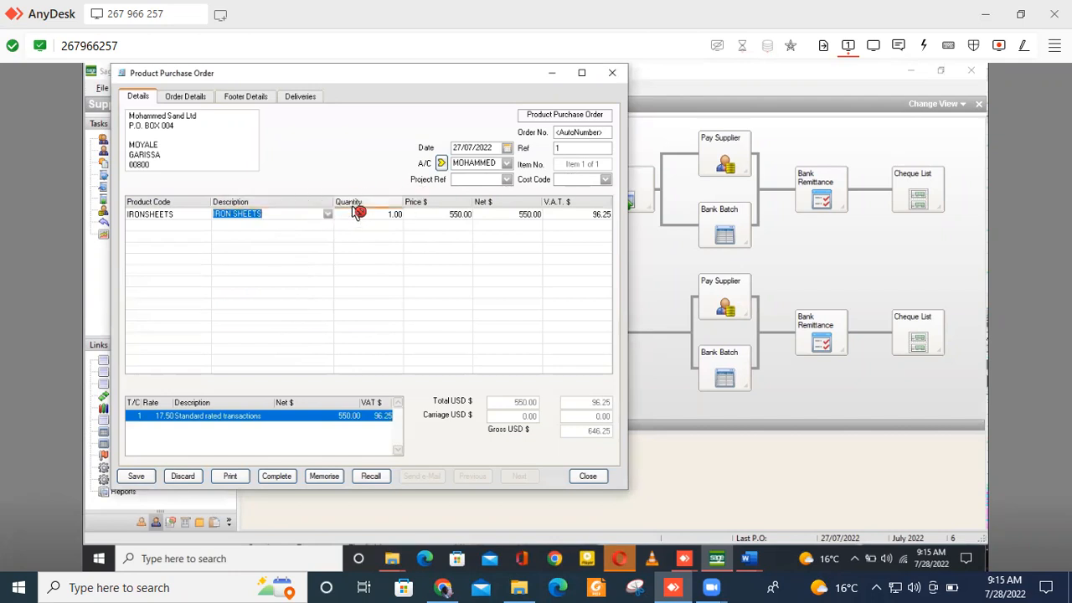
{"action": "left_click", "coordinate": [387, 220]}
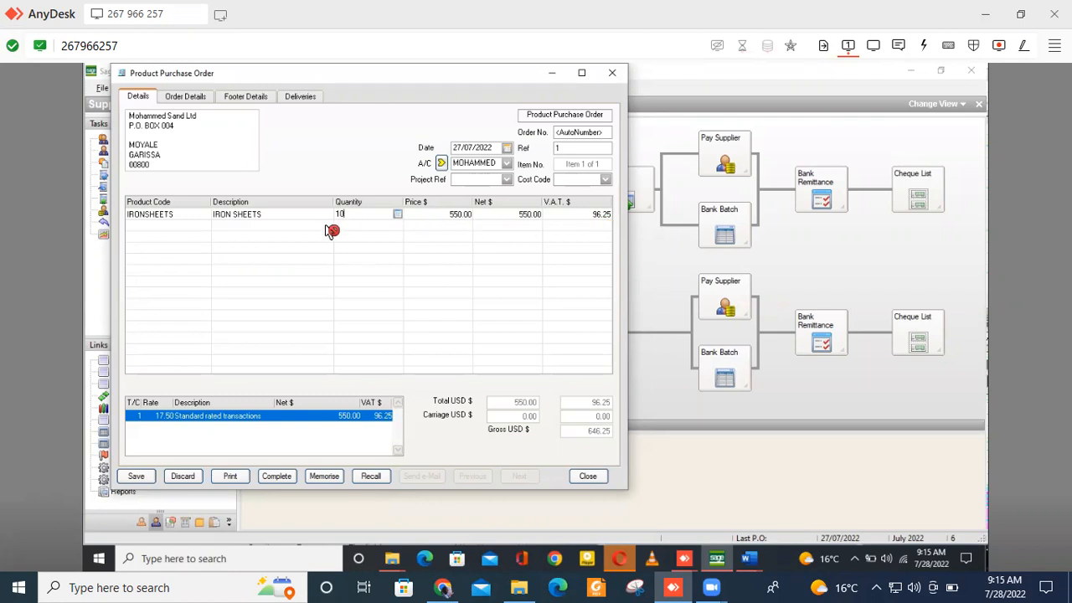
{"action": "left_click", "coordinate": [167, 227]}
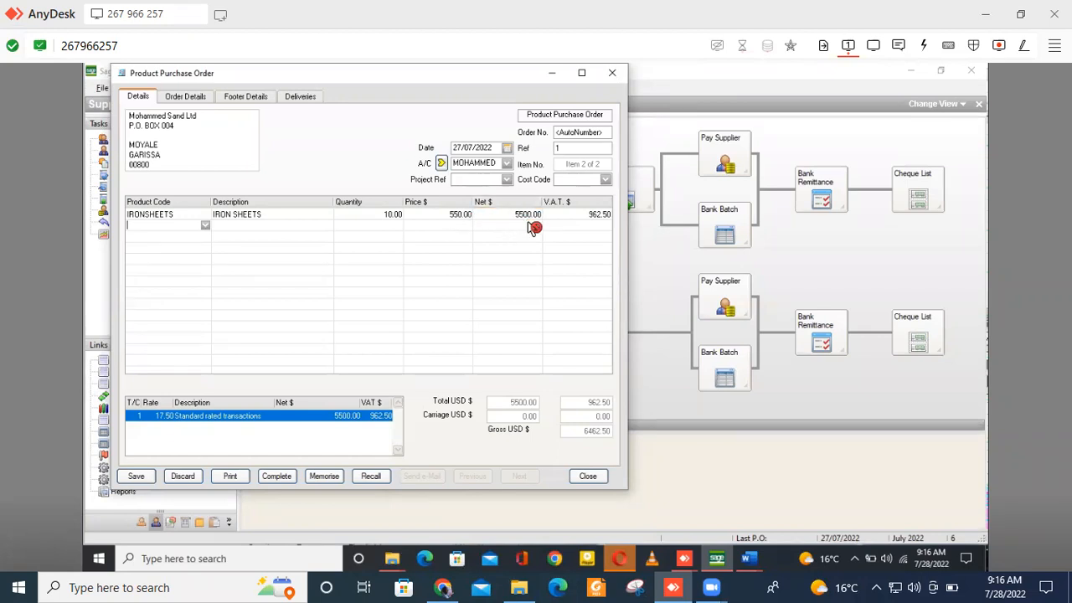
Add product 003 CONCRETS as the second order line with a quantity of 5
{"action": "left_click", "coordinate": [206, 226]}
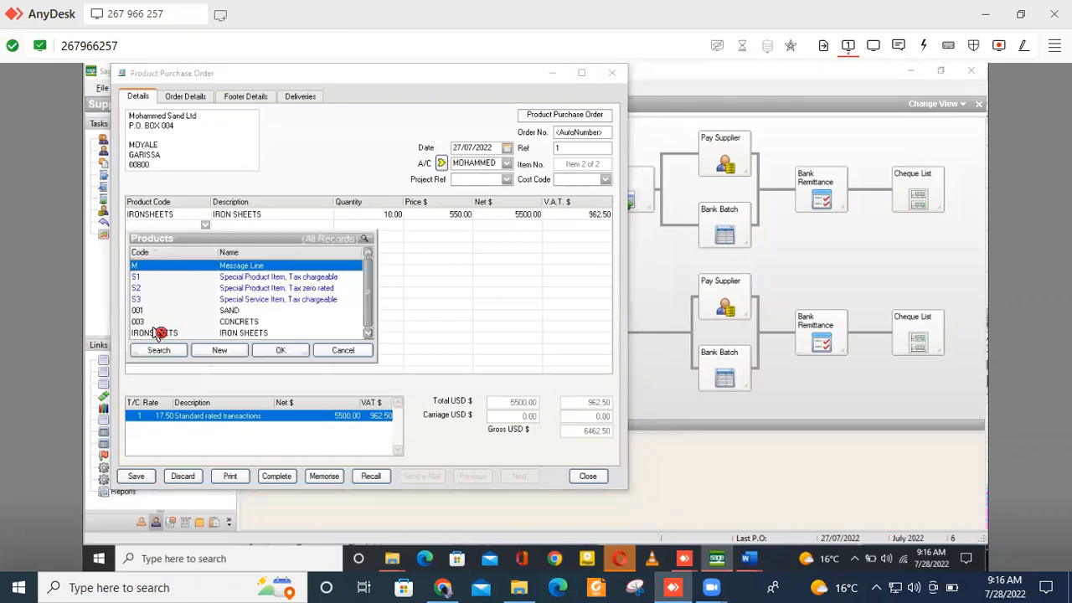
{"action": "left_click", "coordinate": [242, 323]}
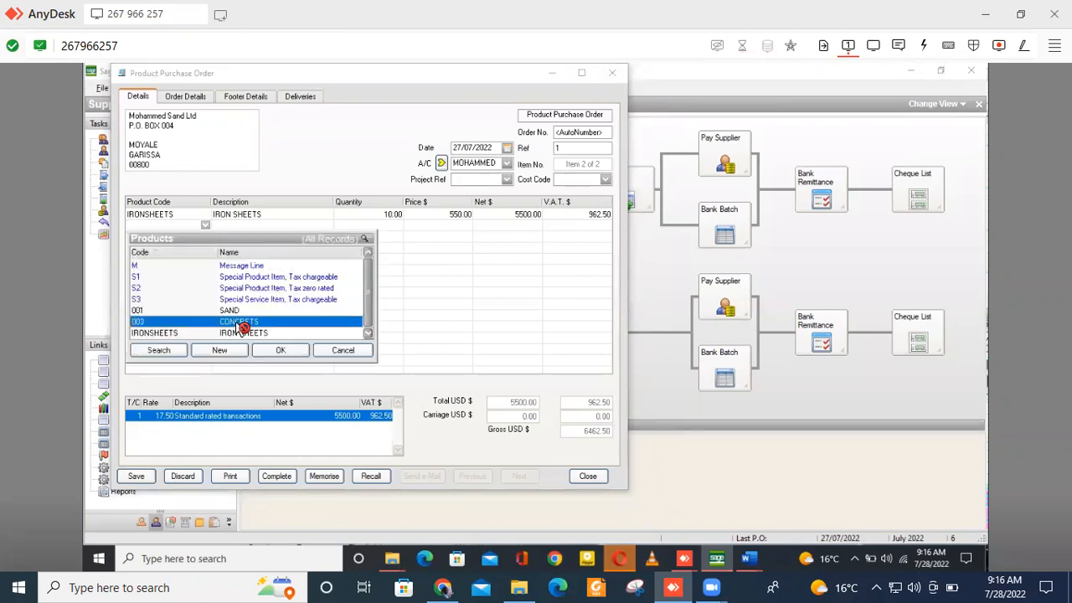
{"action": "left_click", "coordinate": [281, 350]}
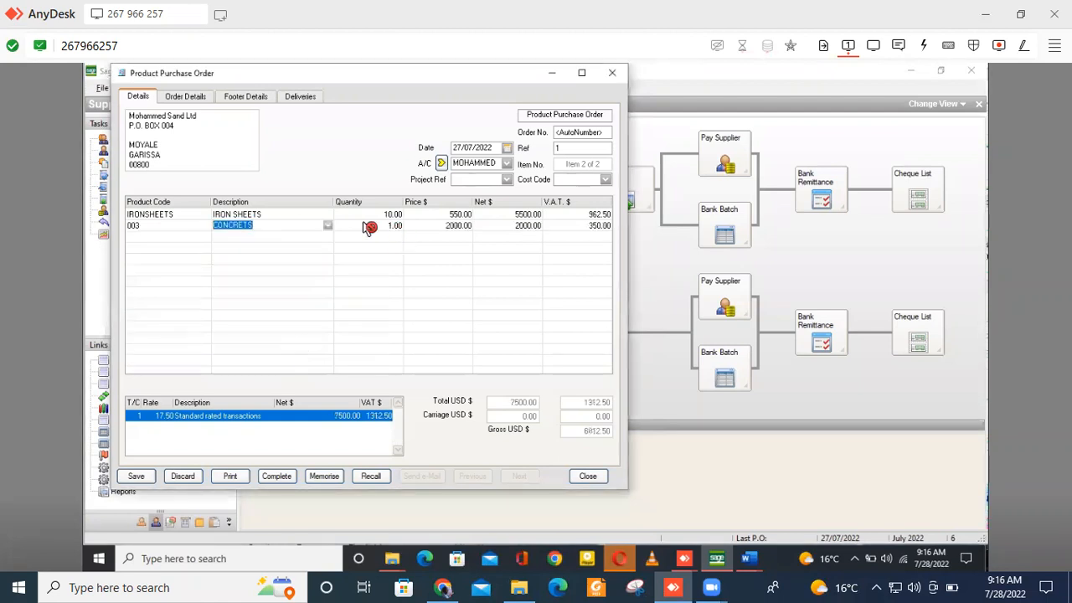
{"action": "left_click", "coordinate": [394, 226]}
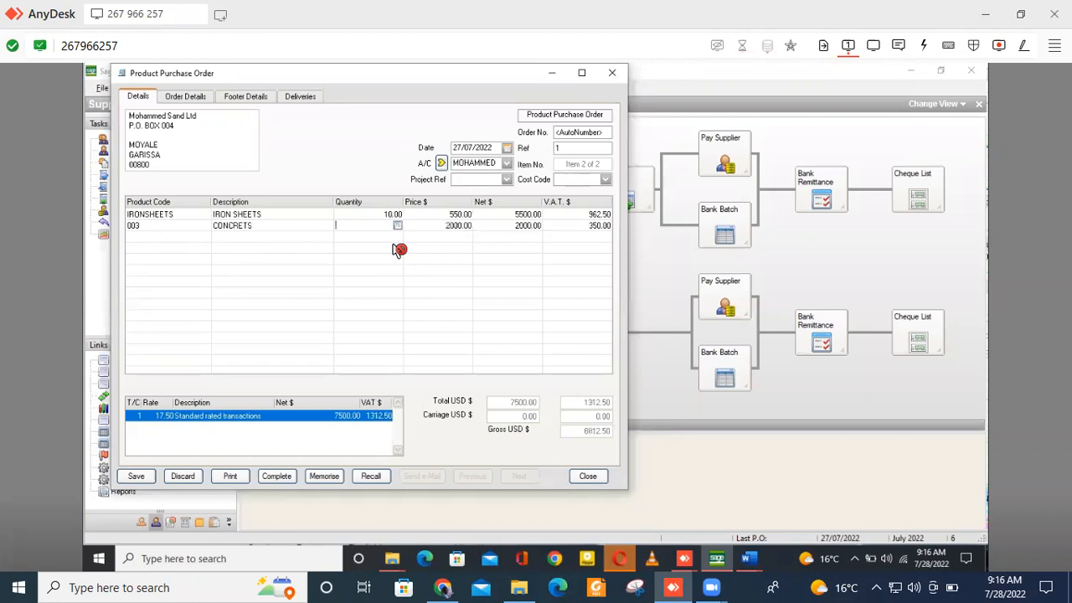
{"action": "key", "text": "Return"}
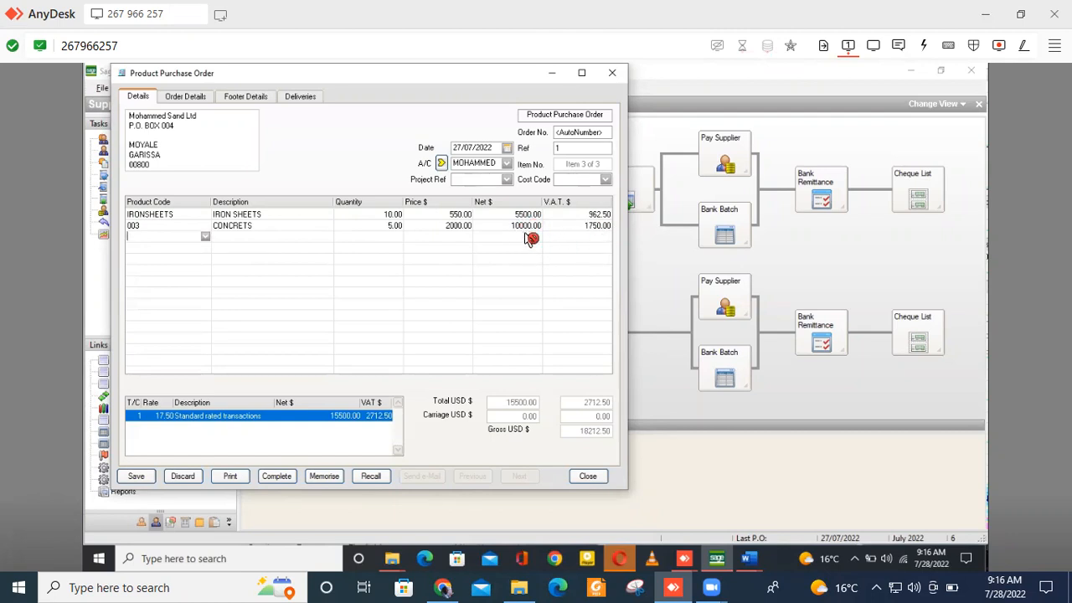
Add product 001 SAND as the third order line with a quantity of 10
{"action": "left_click", "coordinate": [206, 238]}
{"action": "key", "text": "Down"}
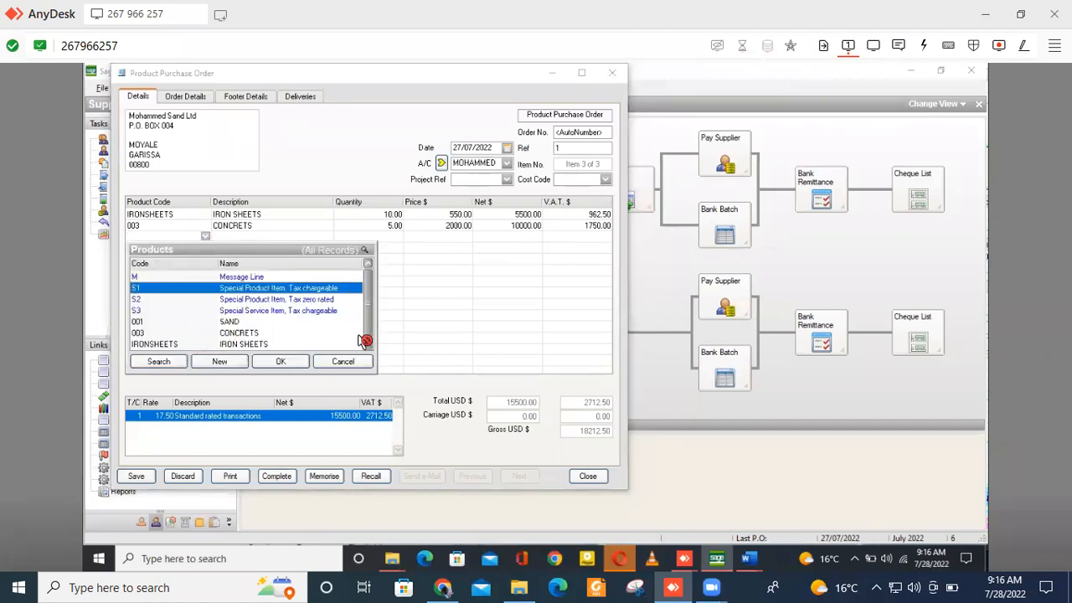
{"action": "key", "text": "Down"}
{"action": "key", "text": "Down"}
{"action": "key", "text": "Down"}
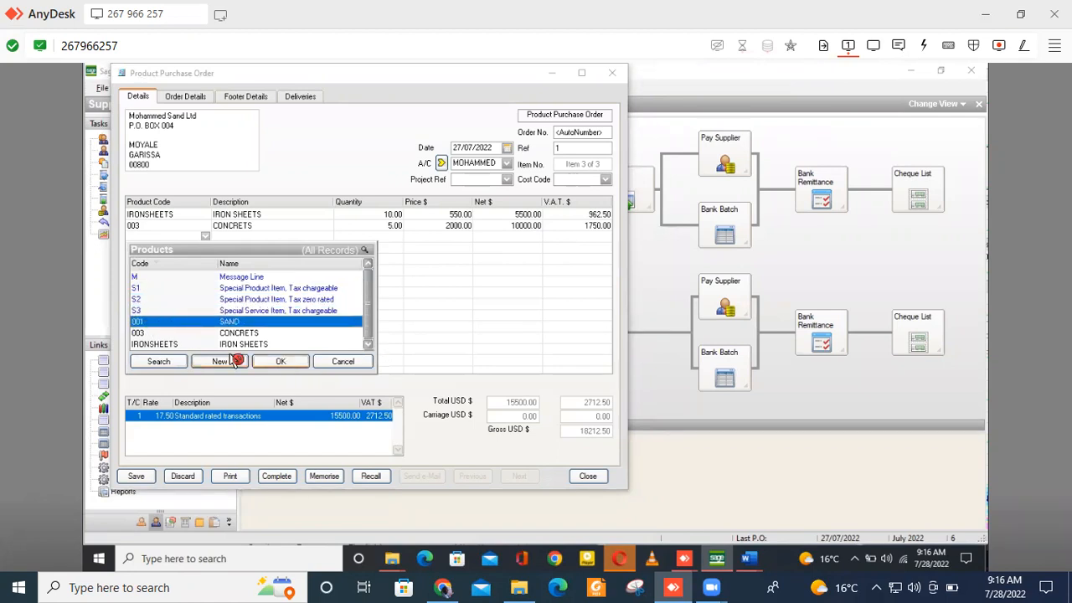
{"action": "left_click", "coordinate": [283, 362]}
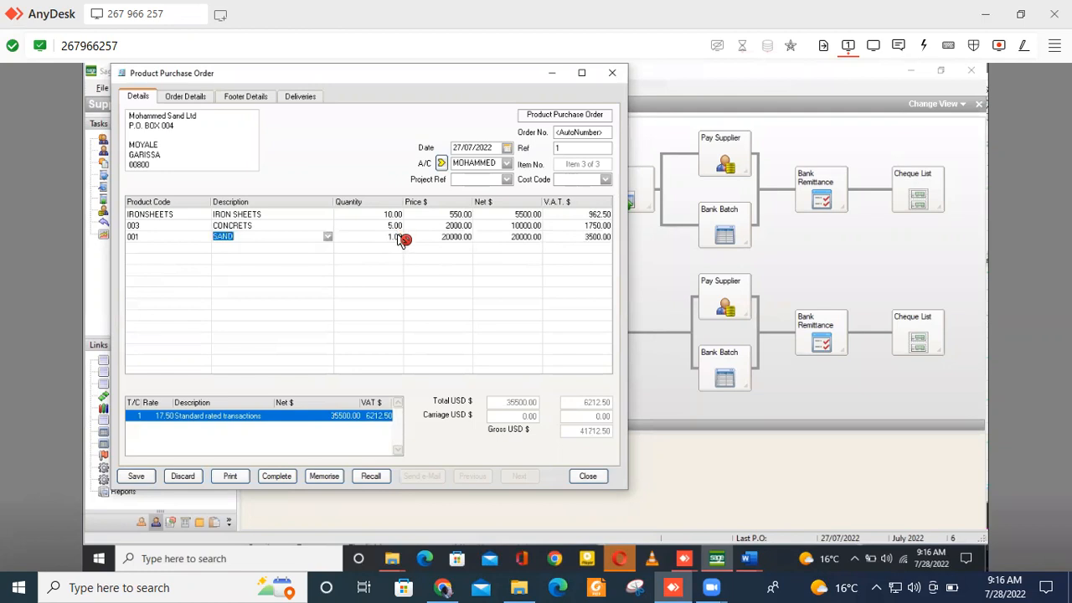
{"action": "key", "text": "Tab"}
{"action": "key", "text": "BackSpace"}
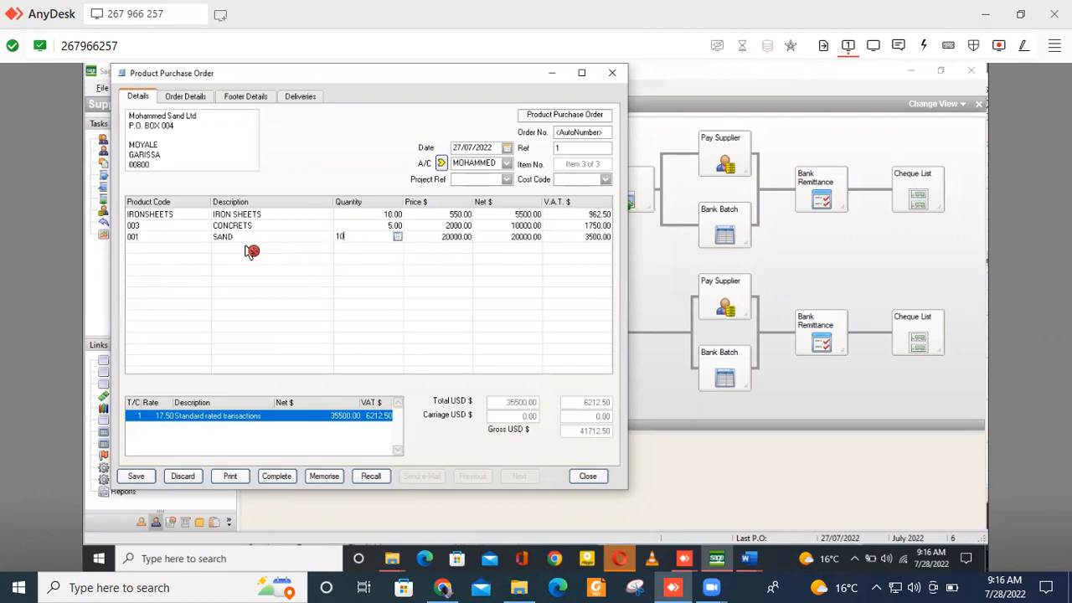
{"action": "left_click", "coordinate": [156, 259]}
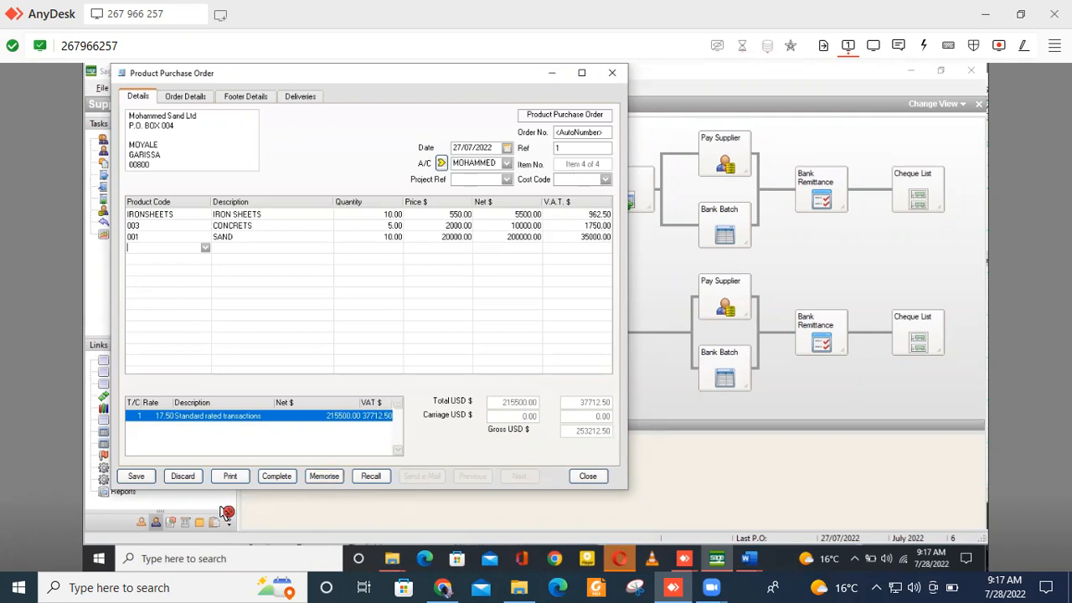
Save the completed purchase order and close its window
{"action": "left_click", "coordinate": [136, 478]}
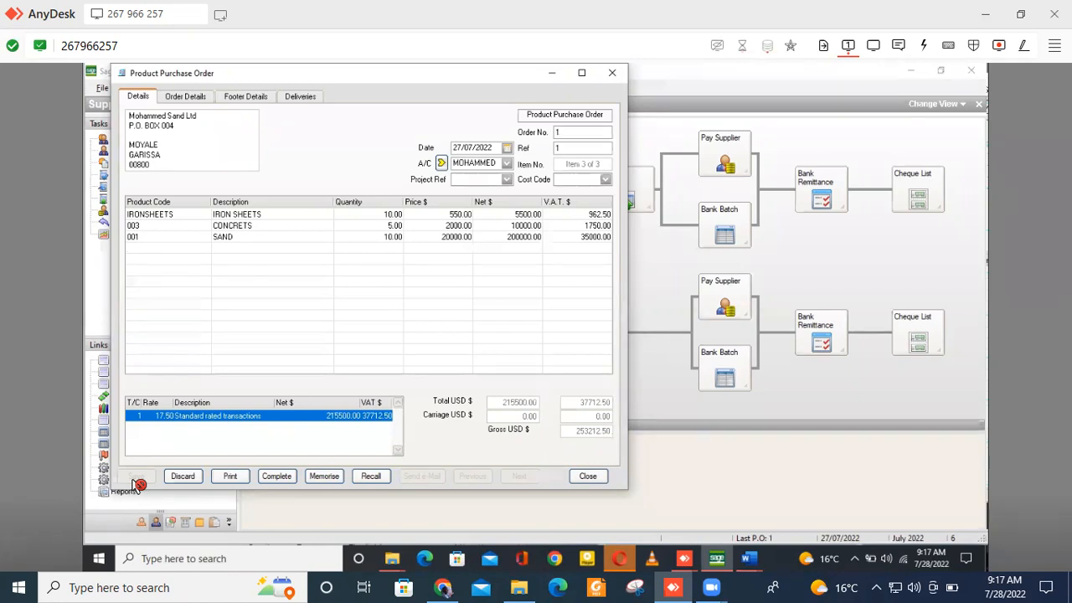
{"action": "left_click", "coordinate": [589, 477]}
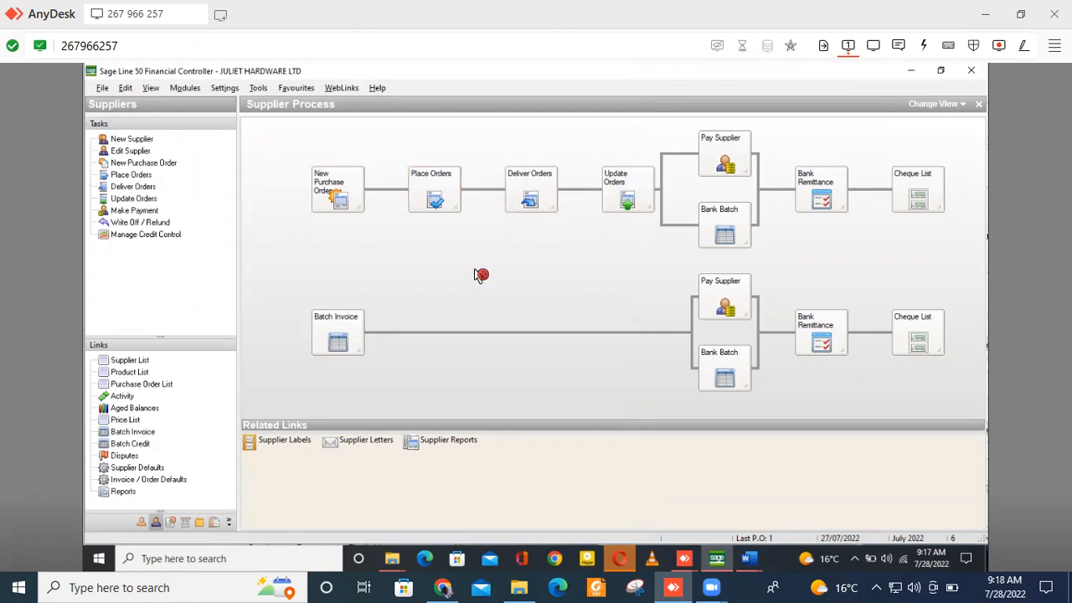
Place the Mohammed Sand Ltd purchase order on order, accepting the print option, and close the purchase order printing window
{"action": "left_click", "coordinate": [433, 183]}
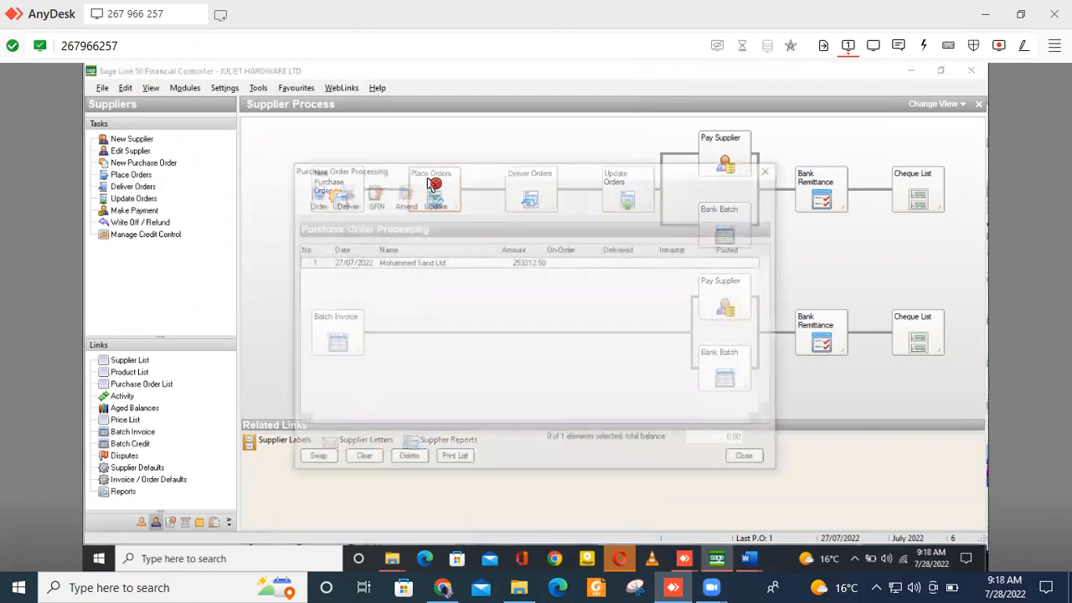
{"action": "left_click", "coordinate": [312, 263]}
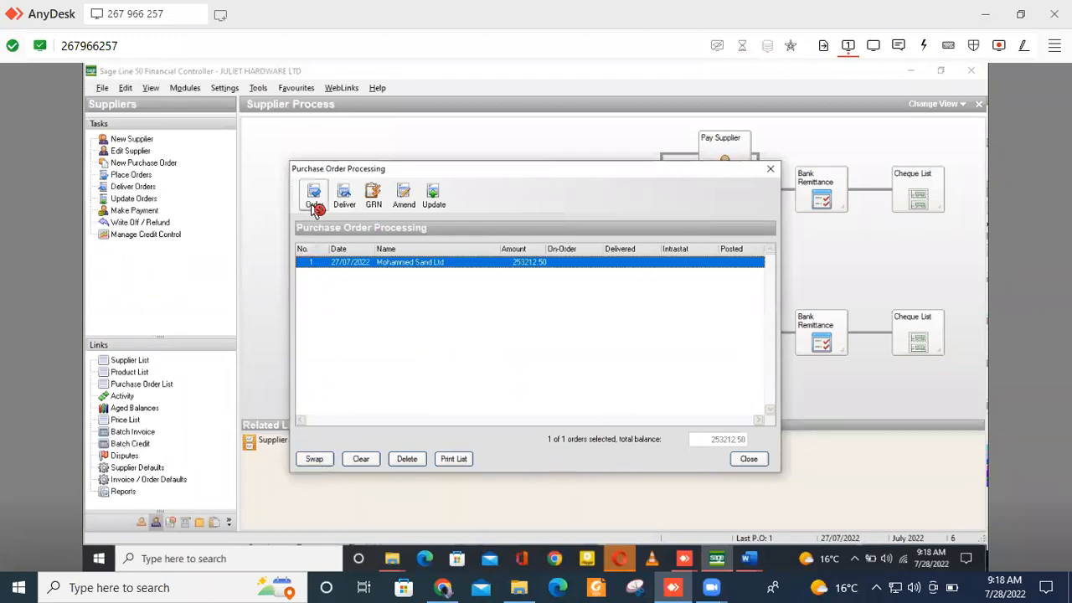
{"action": "left_click_drag", "start_coordinate": [658, 172], "coordinate": [659, 332]}
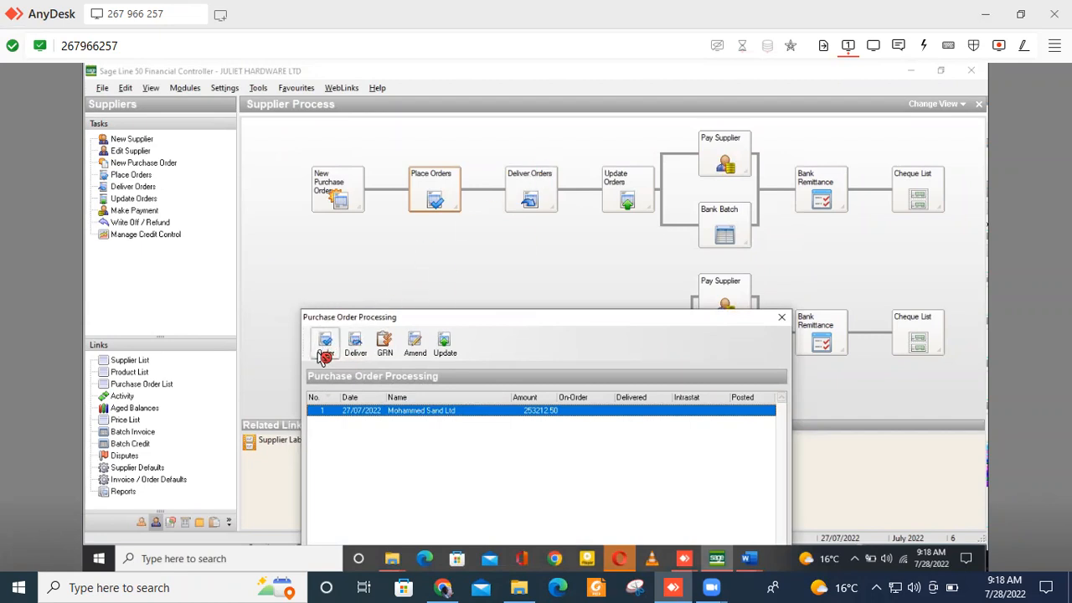
{"action": "left_click_drag", "start_coordinate": [568, 323], "coordinate": [580, 285]}
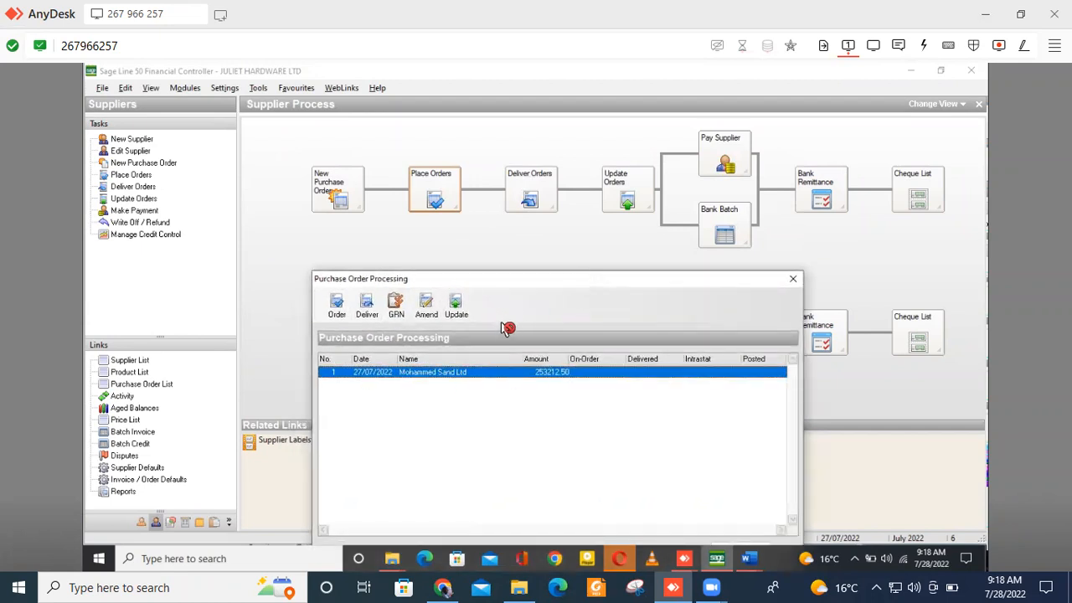
{"action": "left_click", "coordinate": [336, 312]}
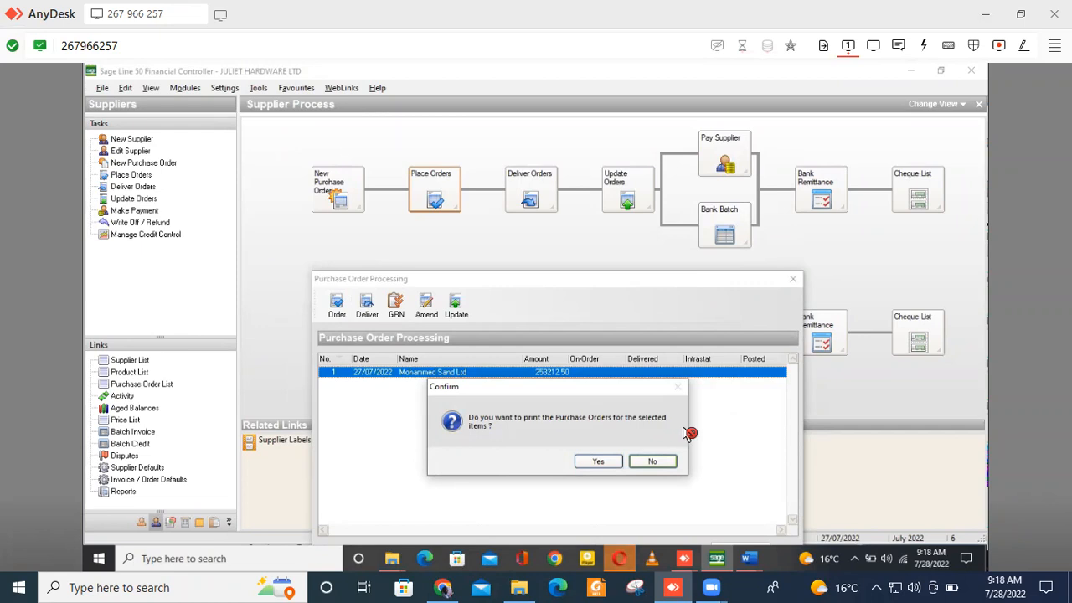
{"action": "left_click", "coordinate": [610, 467]}
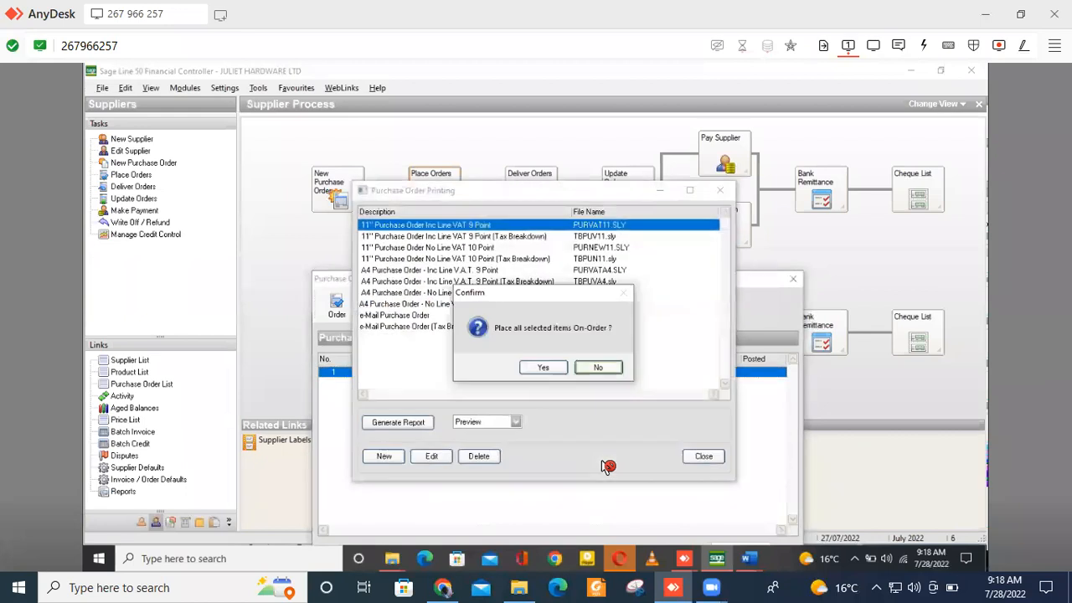
{"action": "left_click", "coordinate": [543, 368]}
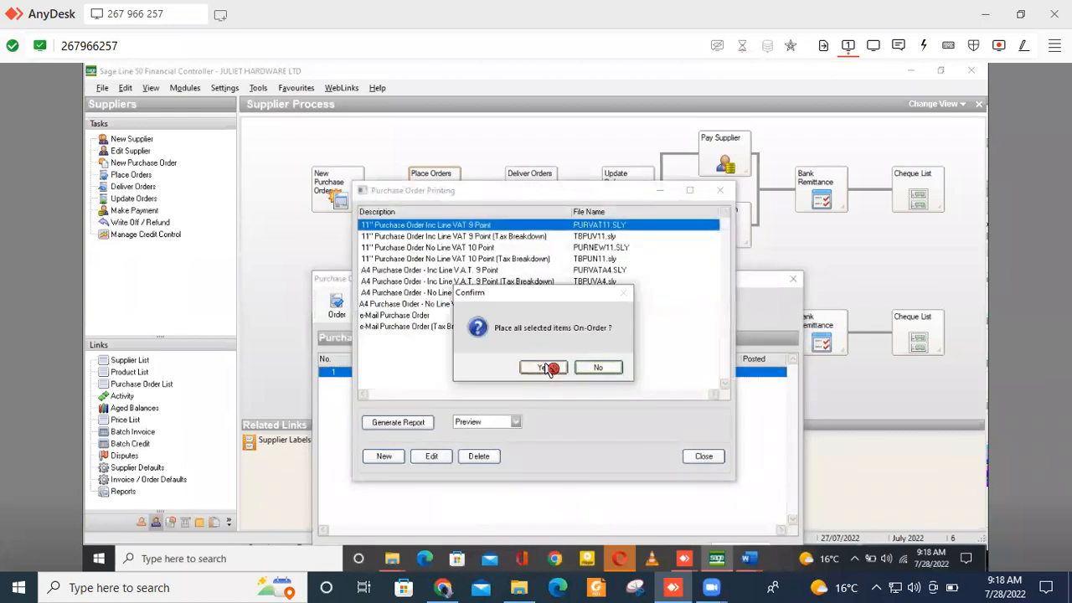
{"action": "left_click", "coordinate": [703, 457]}
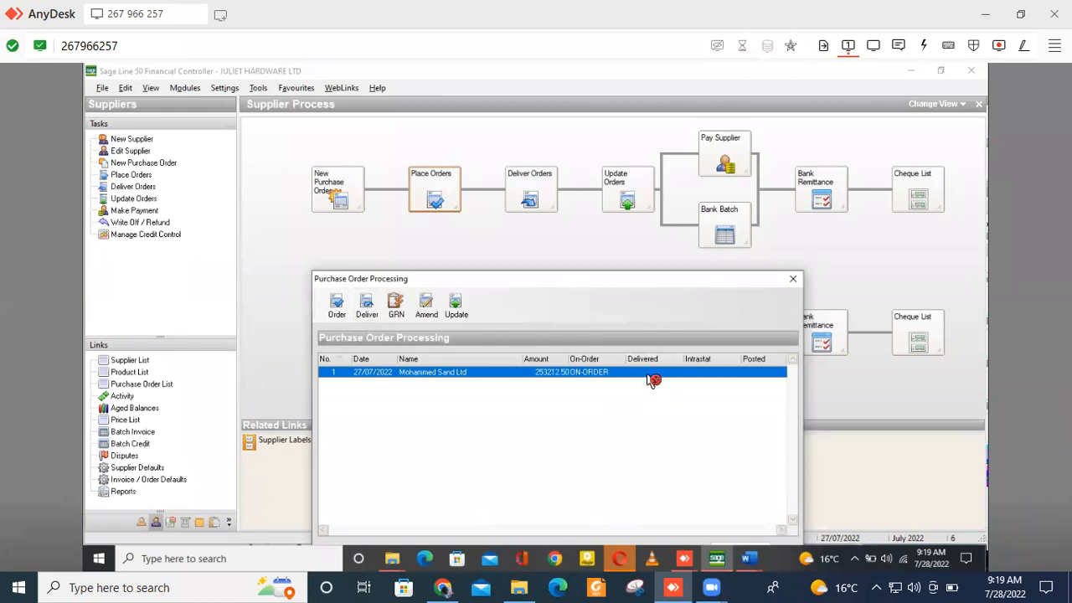
Record full delivery of the Mohammed Sand Ltd order with a stock update, postpone printing its goods received note, and close order processing
{"action": "left_click", "coordinate": [368, 306]}
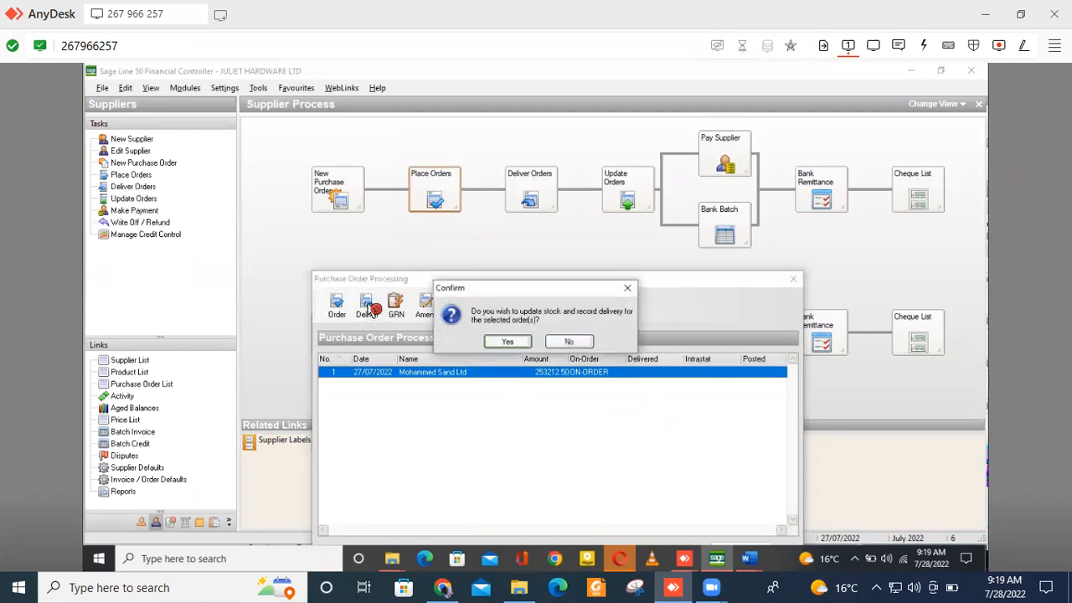
{"action": "left_click", "coordinate": [509, 342]}
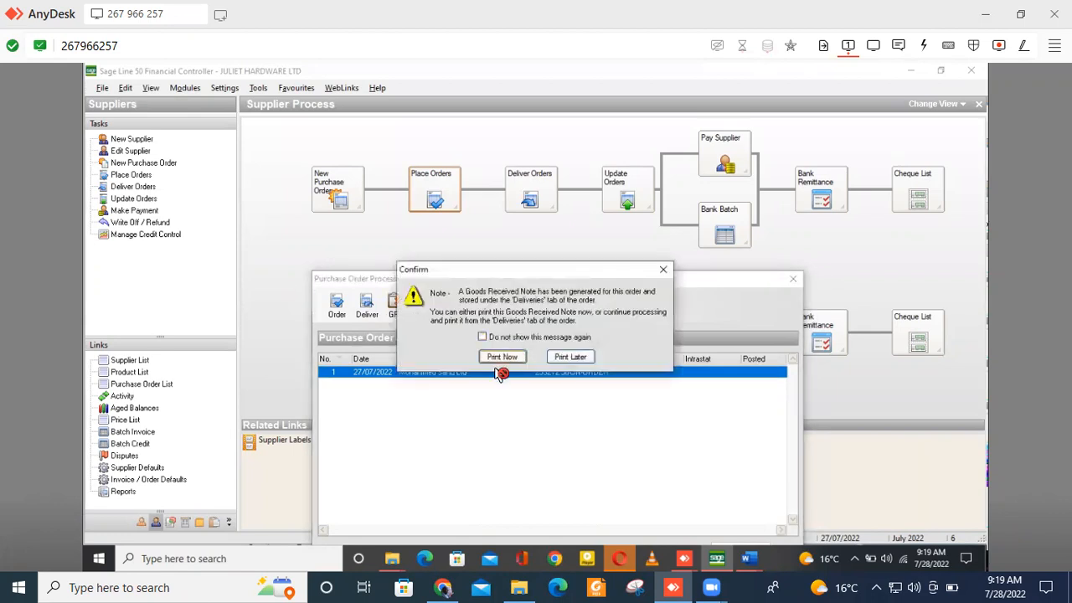
{"action": "left_click", "coordinate": [569, 357]}
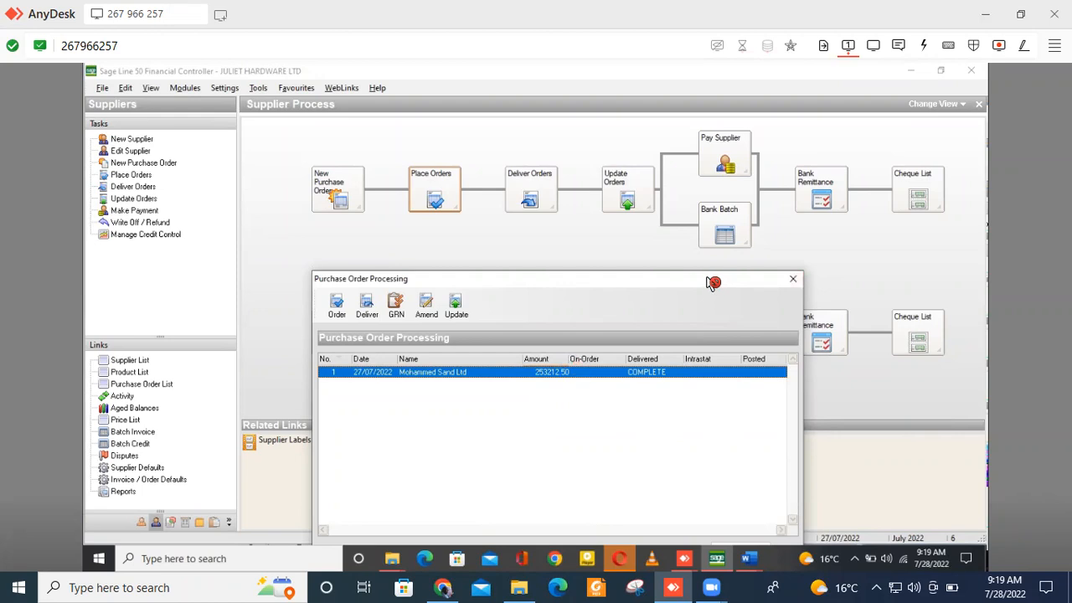
{"action": "left_click_drag", "start_coordinate": [695, 283], "coordinate": [635, 239]}
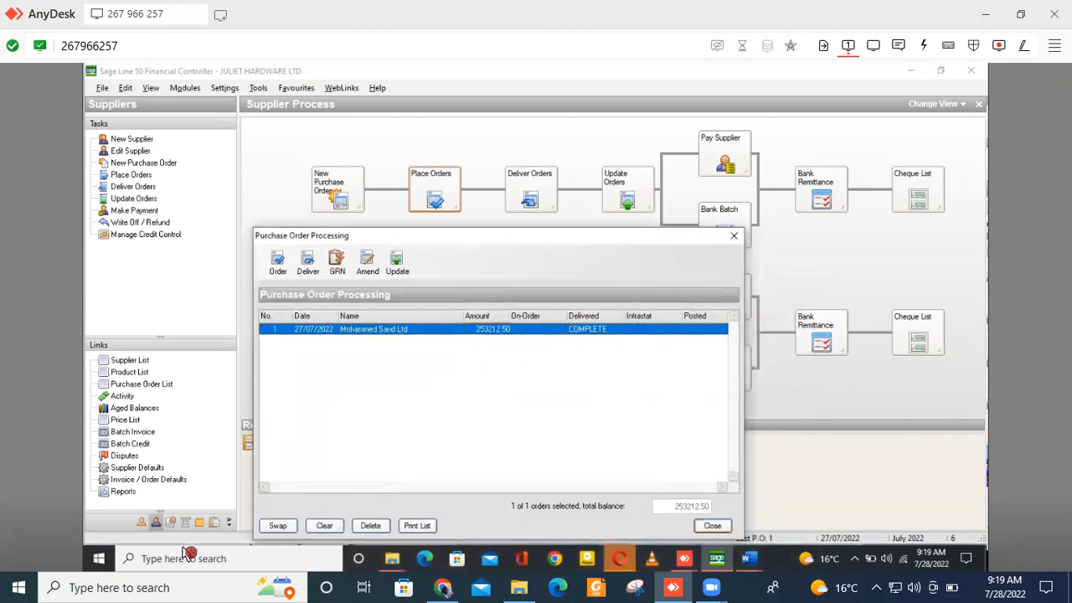
{"action": "left_click", "coordinate": [712, 526]}
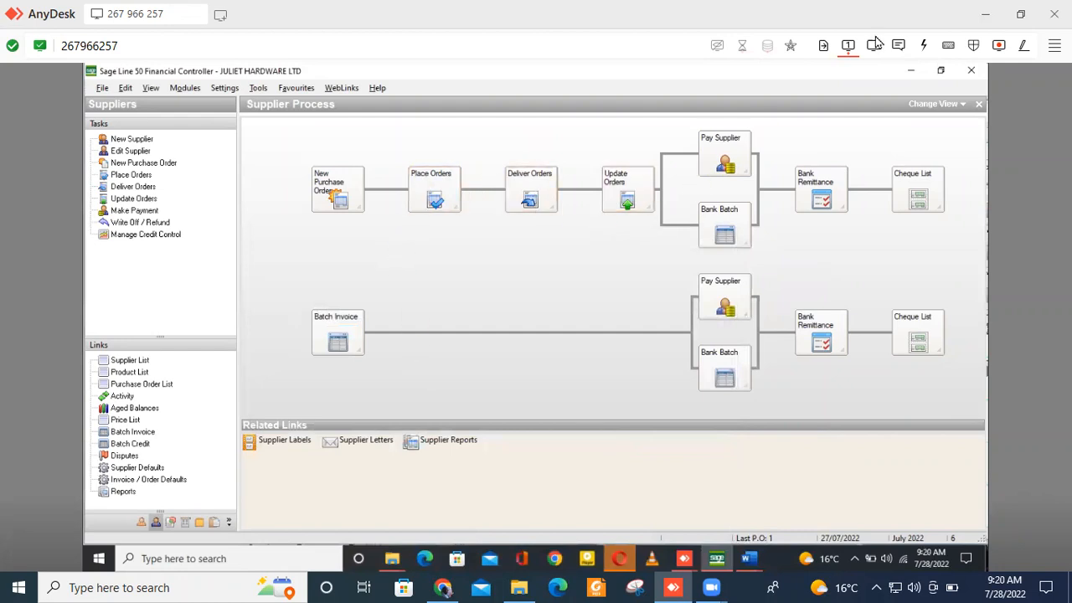
Update the delivered Mohammed Sand Ltd order to post its lines as batch supplier invoices, and close order processing
{"action": "left_click", "coordinate": [634, 191]}
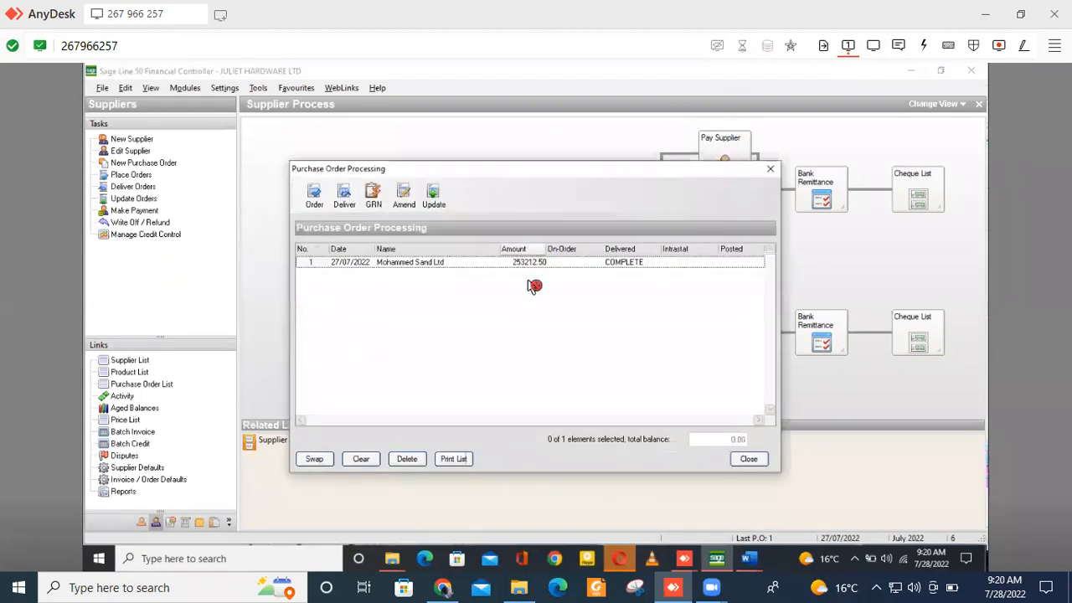
{"action": "left_click", "coordinate": [308, 263]}
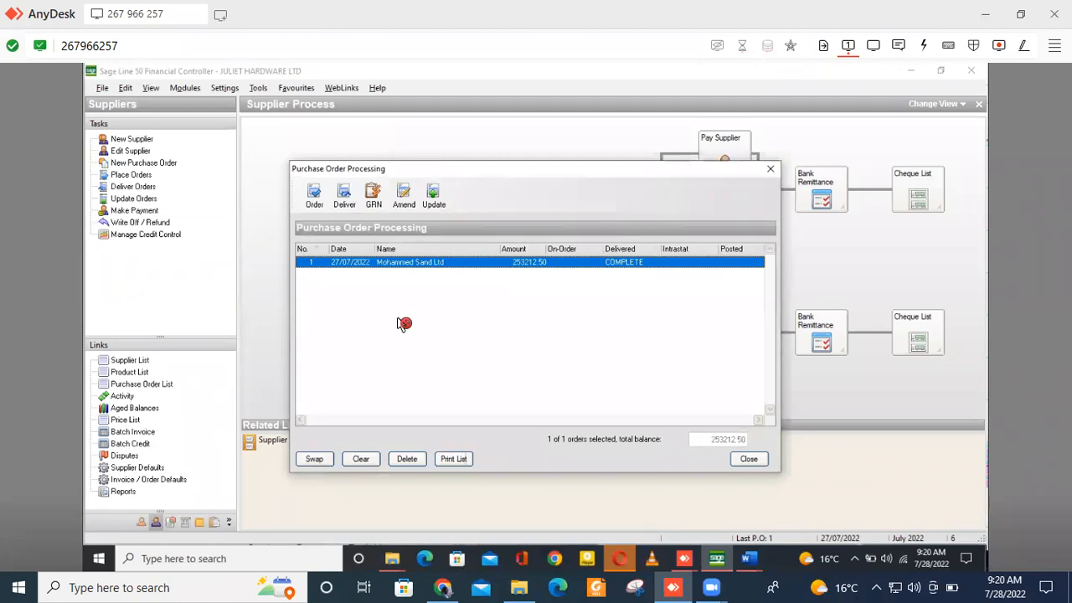
{"action": "left_click", "coordinate": [433, 196]}
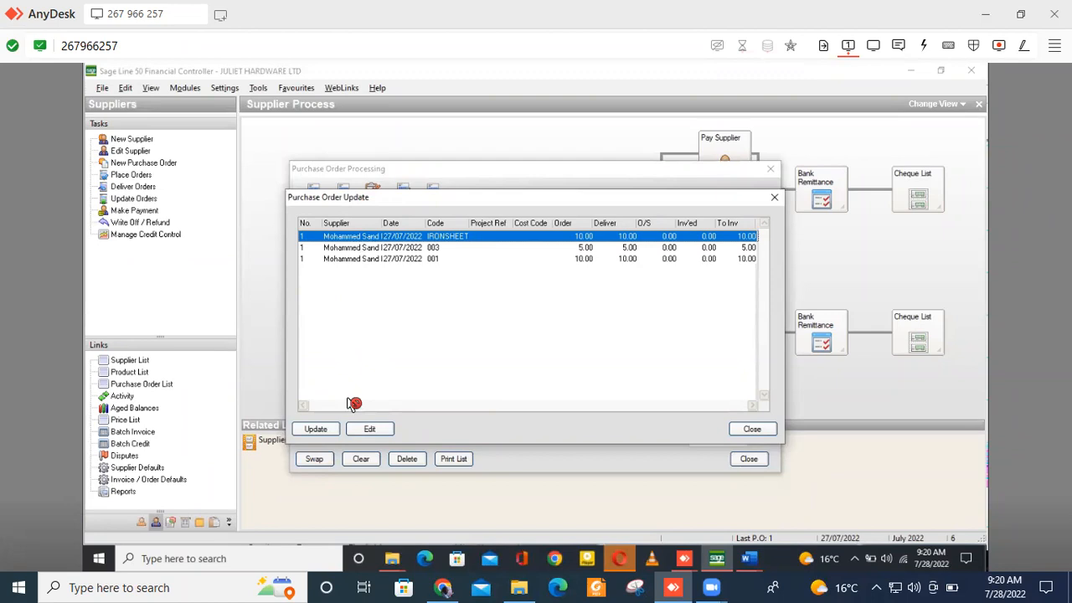
{"action": "left_click", "coordinate": [317, 428]}
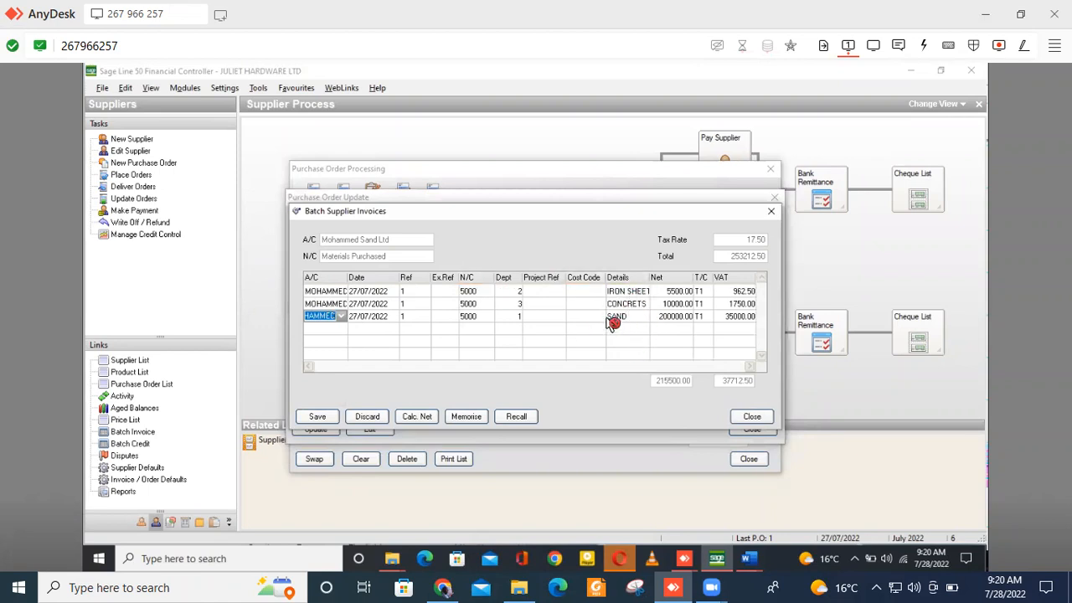
{"action": "left_click", "coordinate": [319, 418]}
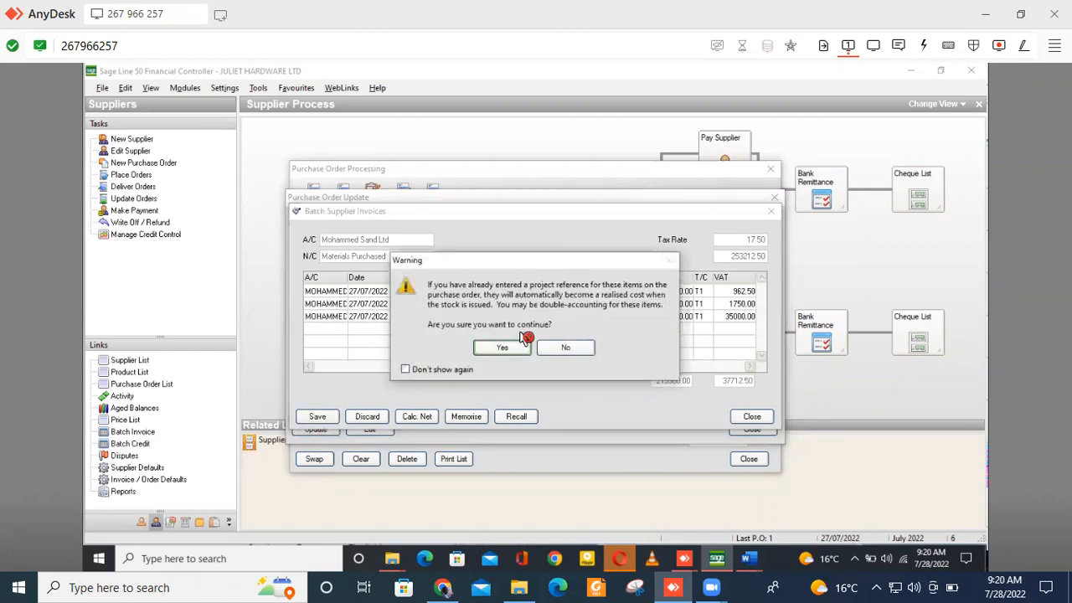
{"action": "left_click", "coordinate": [507, 348]}
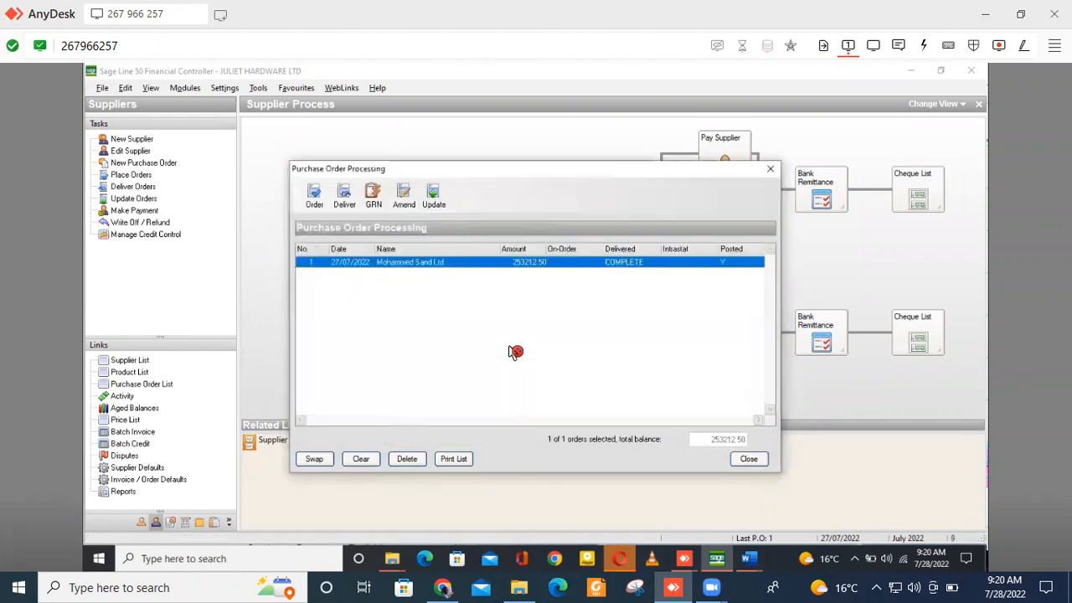
{"action": "left_click", "coordinate": [754, 459]}
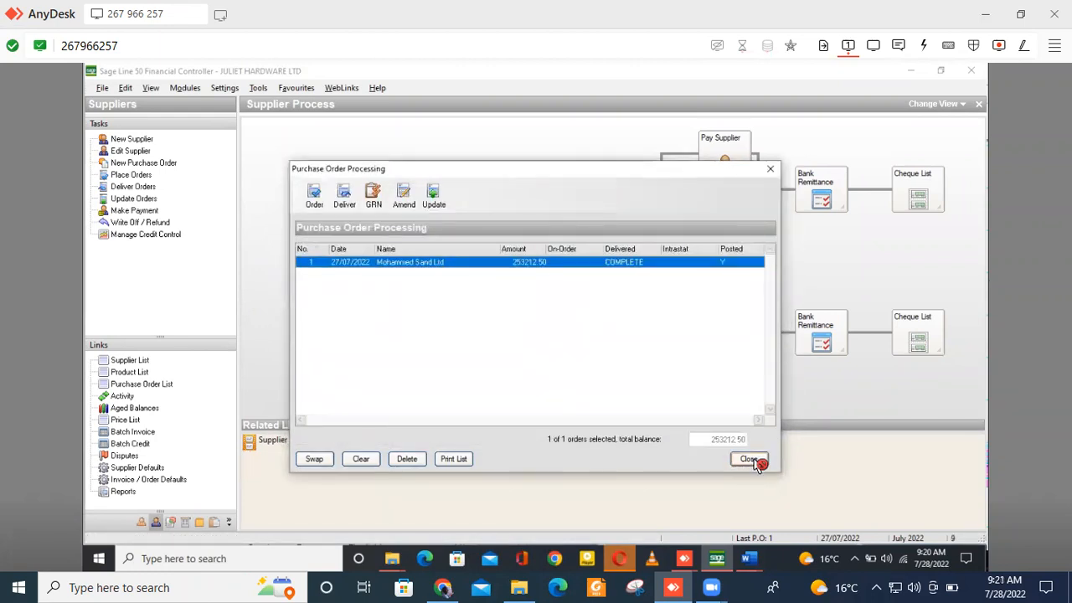
{"action": "left_click", "coordinate": [627, 200]}
Open a supplier payment from bank account 1200 and select Mohammed Sand Ltd as the payee
{"action": "left_click", "coordinate": [729, 148]}
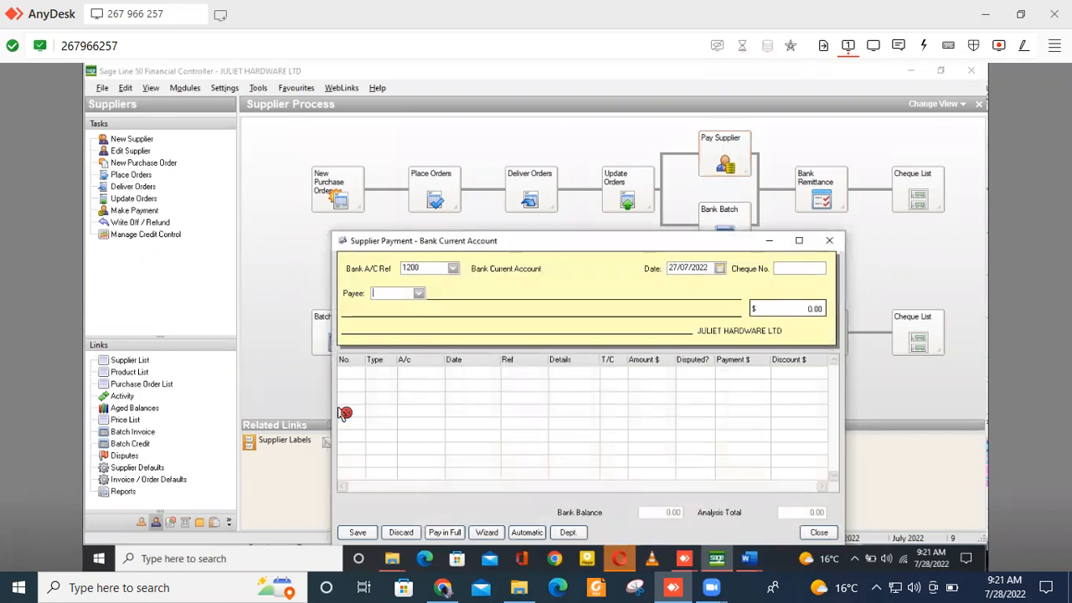
{"action": "left_click", "coordinate": [421, 293]}
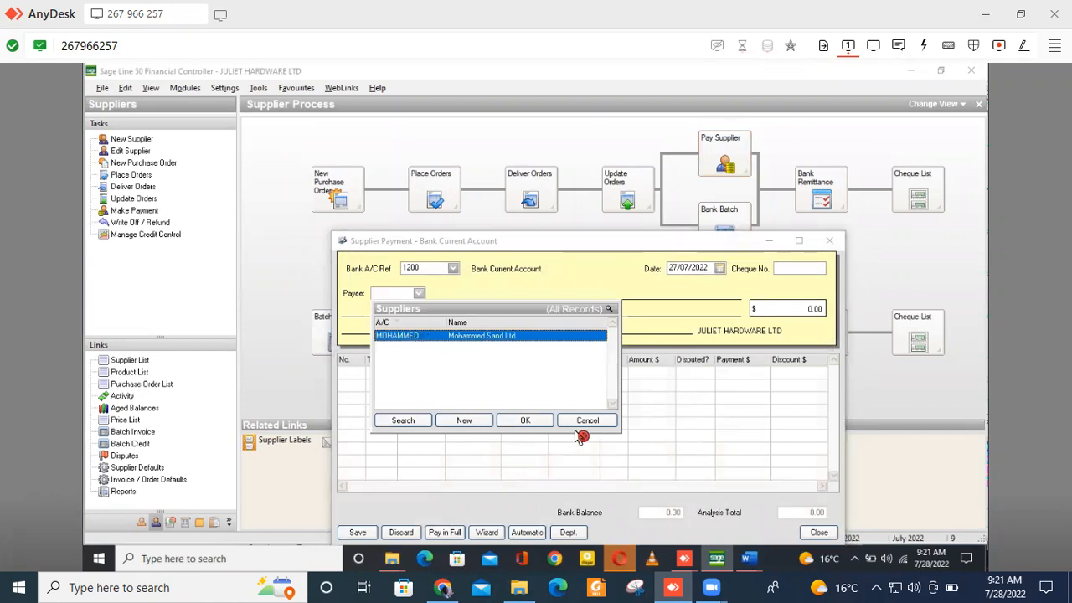
{"action": "left_click", "coordinate": [533, 420]}
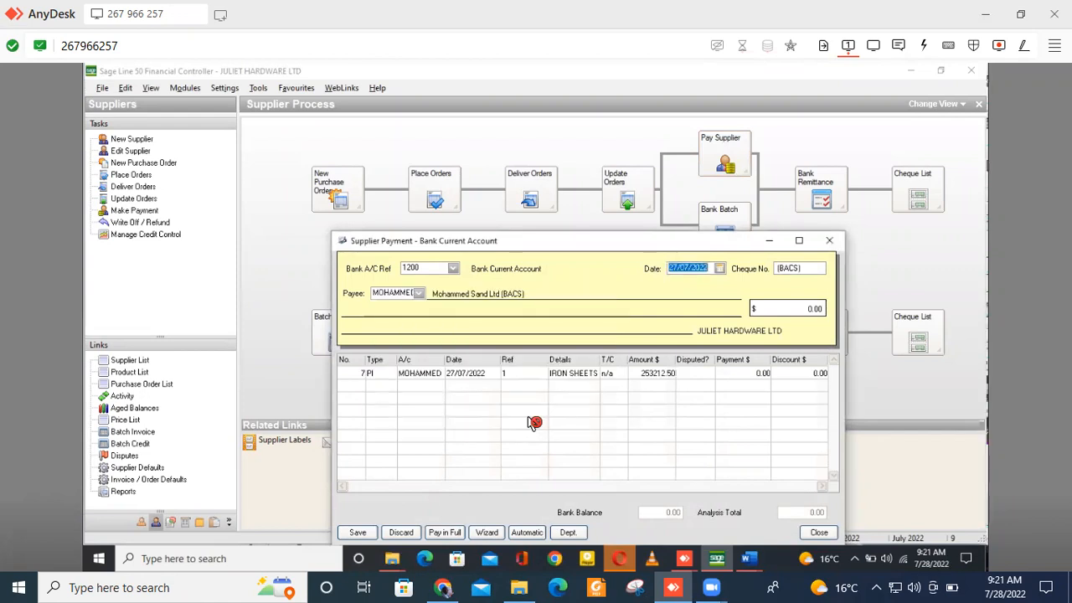
Set the payment amount to 253212.50 and allocate it in full to the outstanding IRON SHEETS invoice line
{"action": "left_click", "coordinate": [800, 309]}
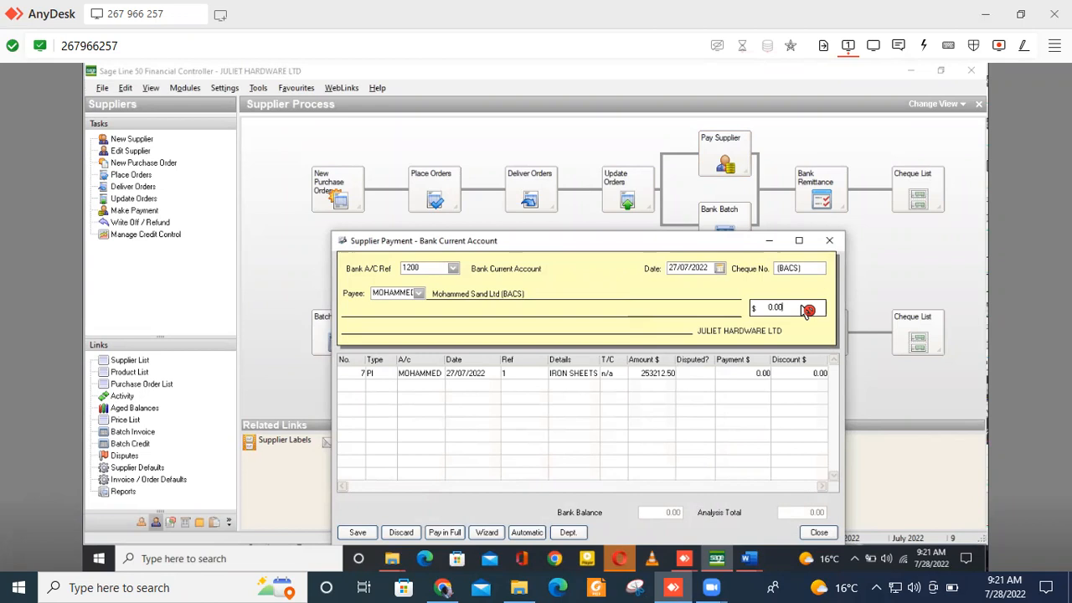
{"action": "double_click", "coordinate": [758, 310]}
{"action": "type", "text": "253212"}
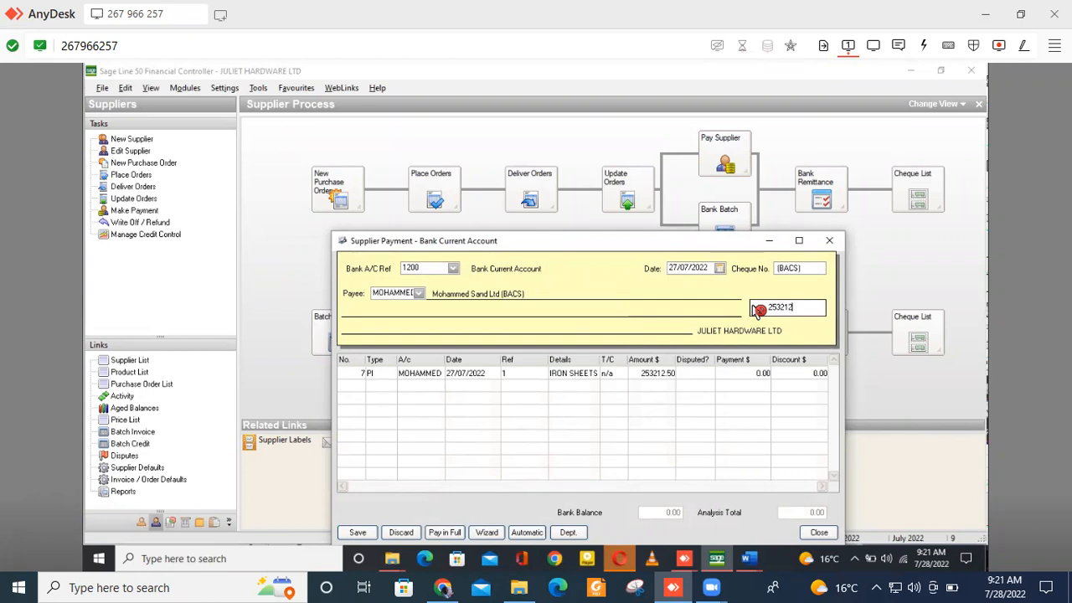
{"action": "type", "text": ".50"}
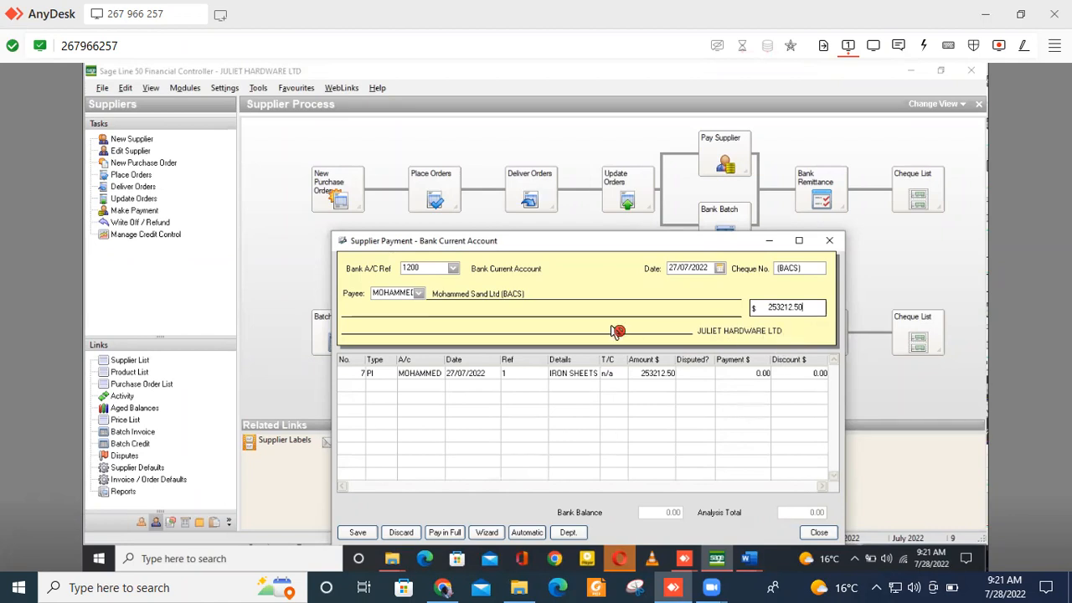
{"action": "left_click", "coordinate": [352, 381]}
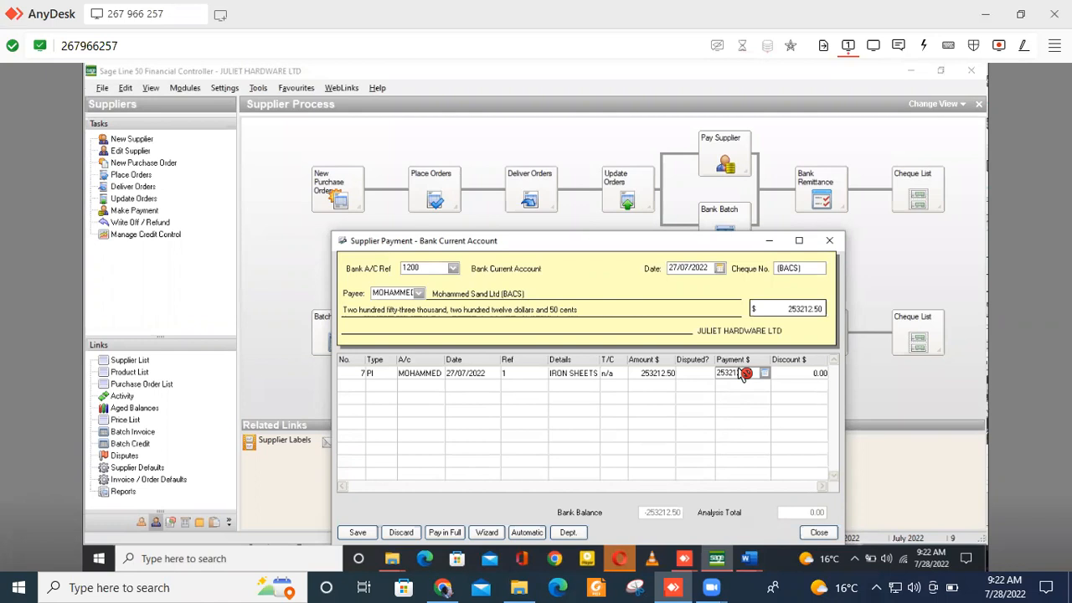
{"action": "left_click", "coordinate": [808, 378]}
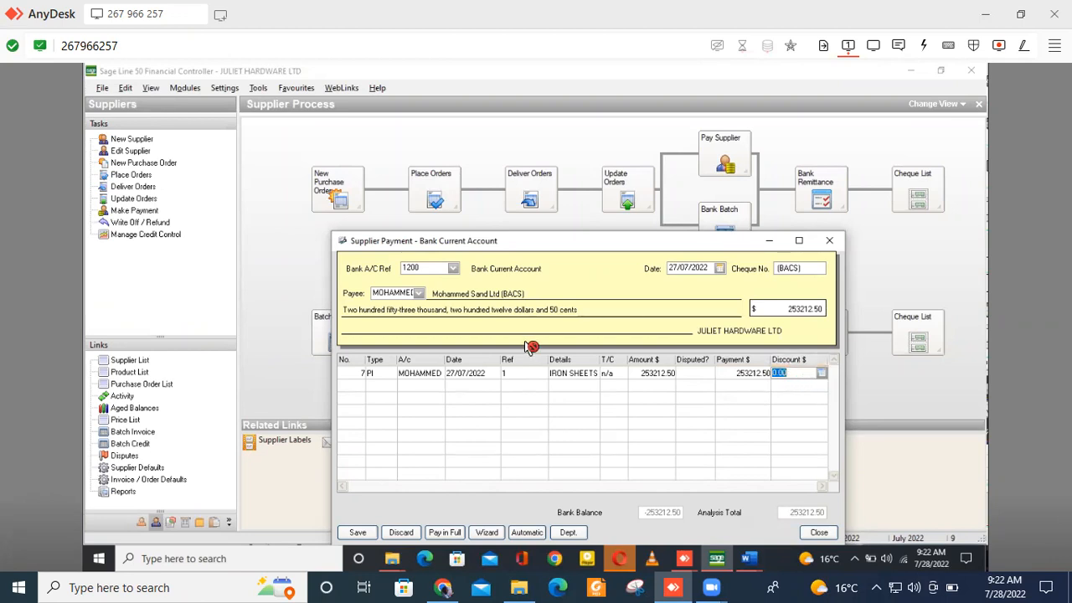
Save the Mohammed Sand Ltd supplier payment and close its window
{"action": "left_click_drag", "start_coordinate": [489, 244], "coordinate": [474, 168]}
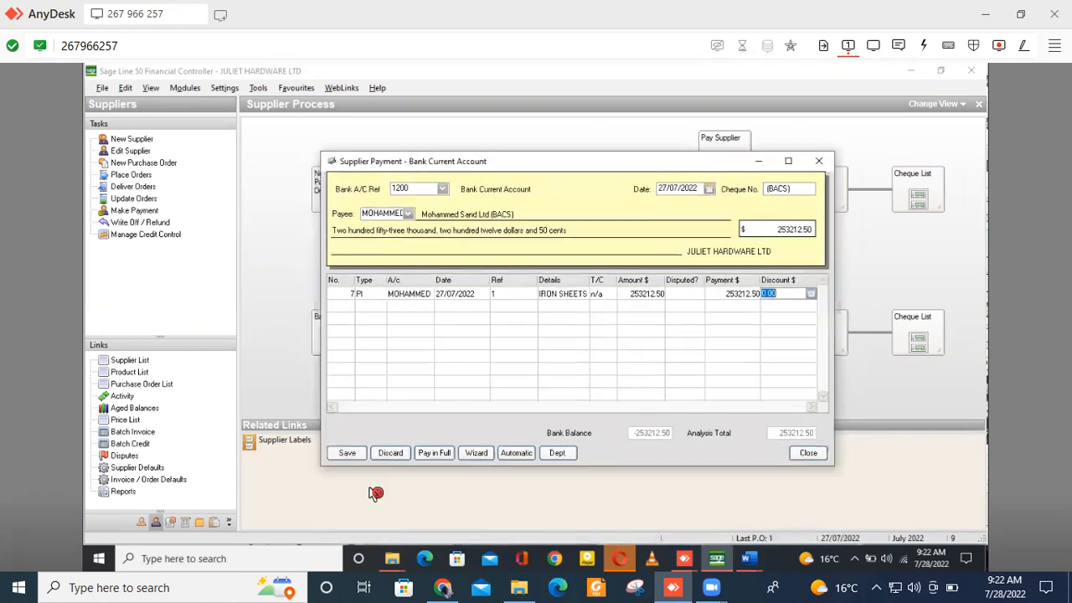
{"action": "left_click", "coordinate": [348, 454]}
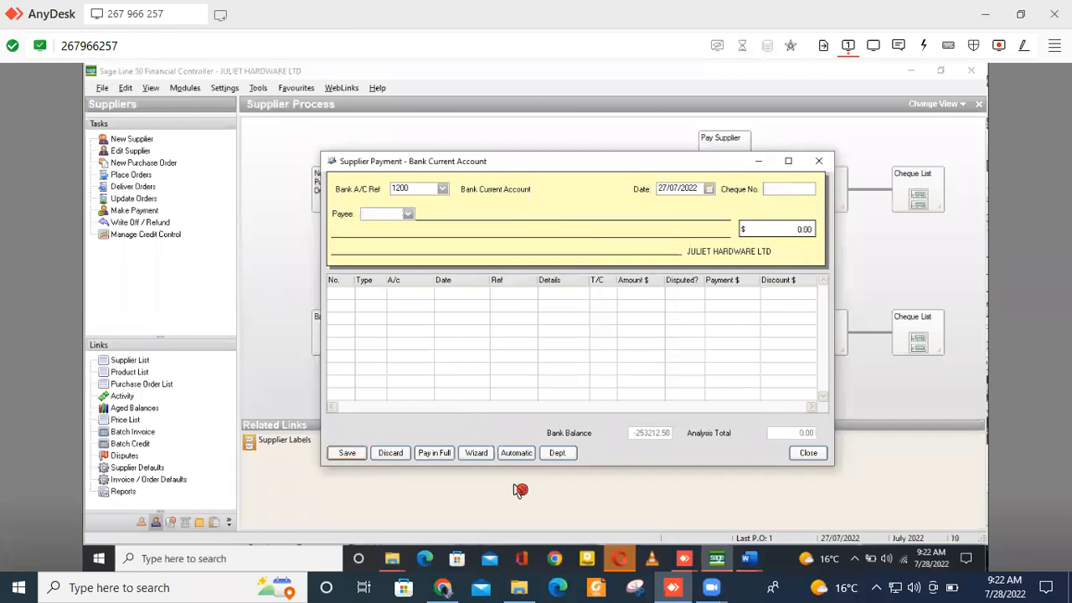
{"action": "left_click", "coordinate": [807, 455]}
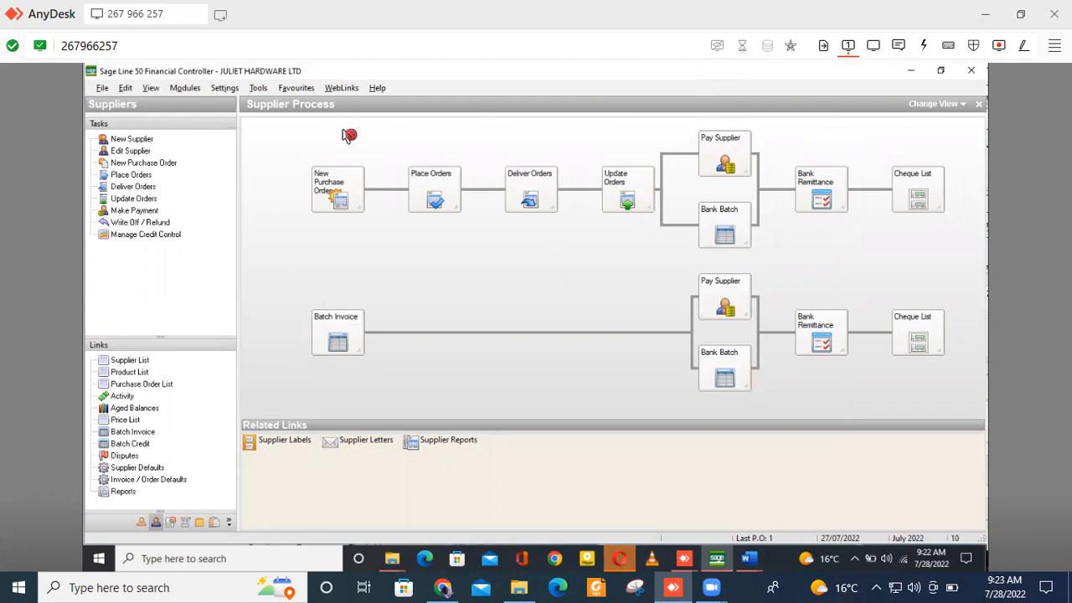
Start a new product purchase order for supplier Mohammed Sand Ltd with reference 002
{"action": "left_click", "coordinate": [337, 191]}
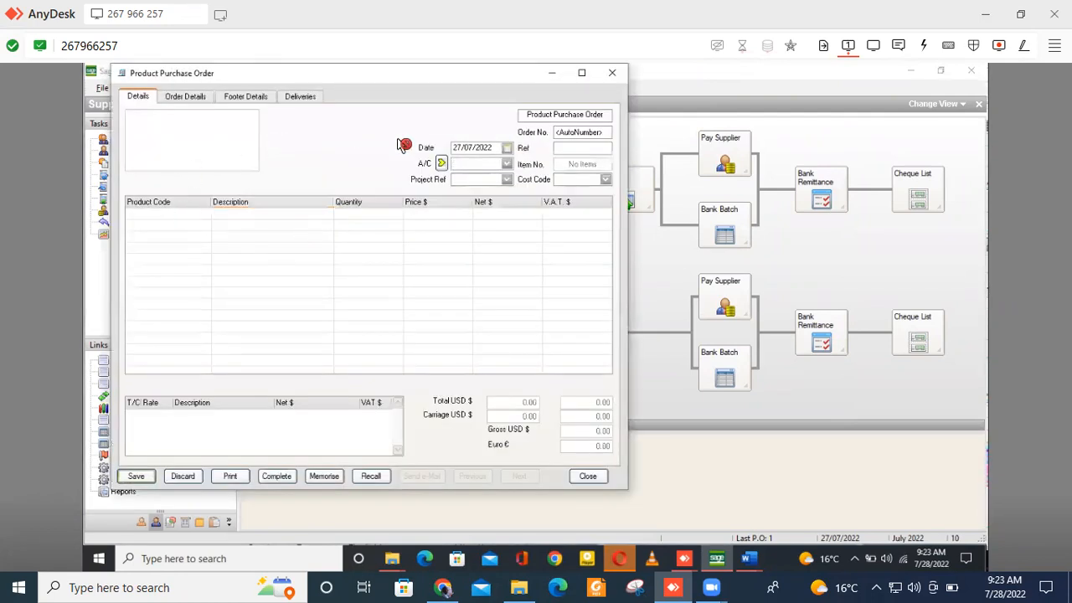
{"action": "left_click", "coordinate": [507, 164]}
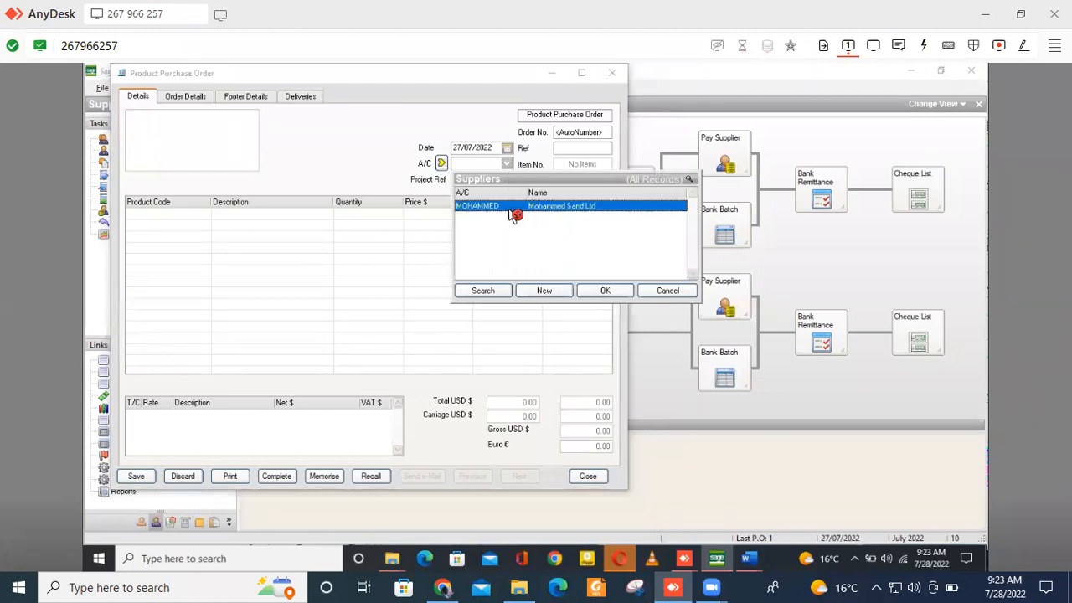
{"action": "left_click", "coordinate": [604, 291]}
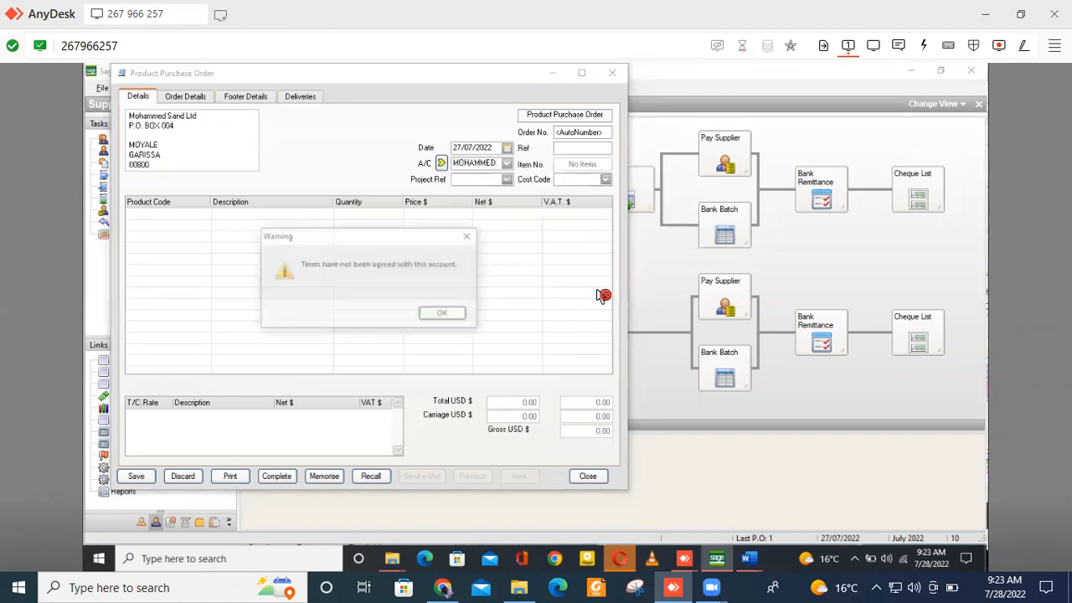
{"action": "left_click", "coordinate": [443, 312]}
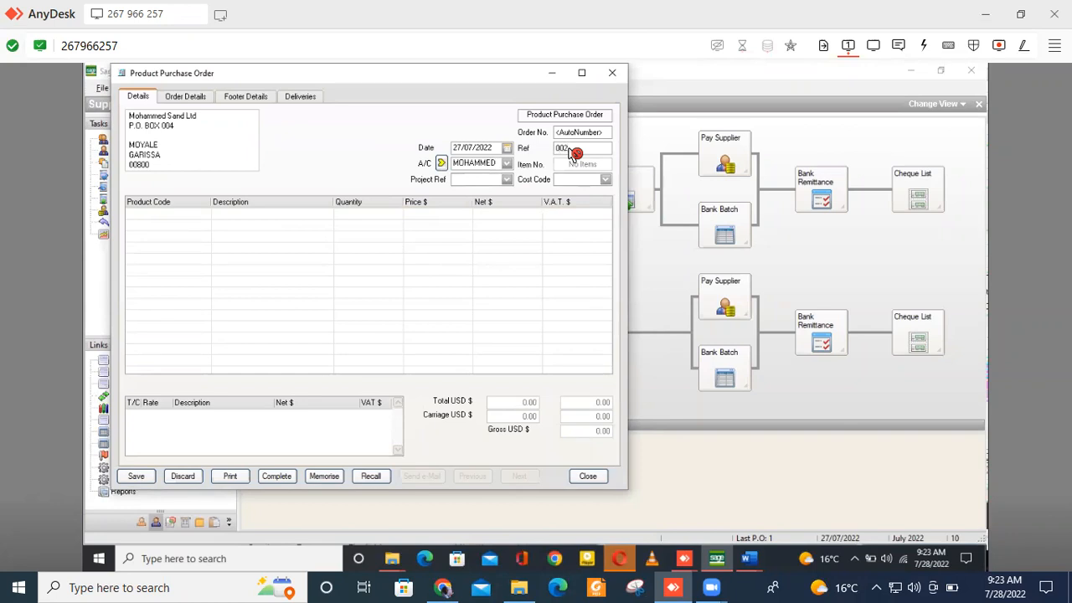
Add the IRONSHEETS product as the first line of the purchase order with a quantity of 10
{"action": "left_click", "coordinate": [159, 220]}
{"action": "left_click", "coordinate": [206, 214]}
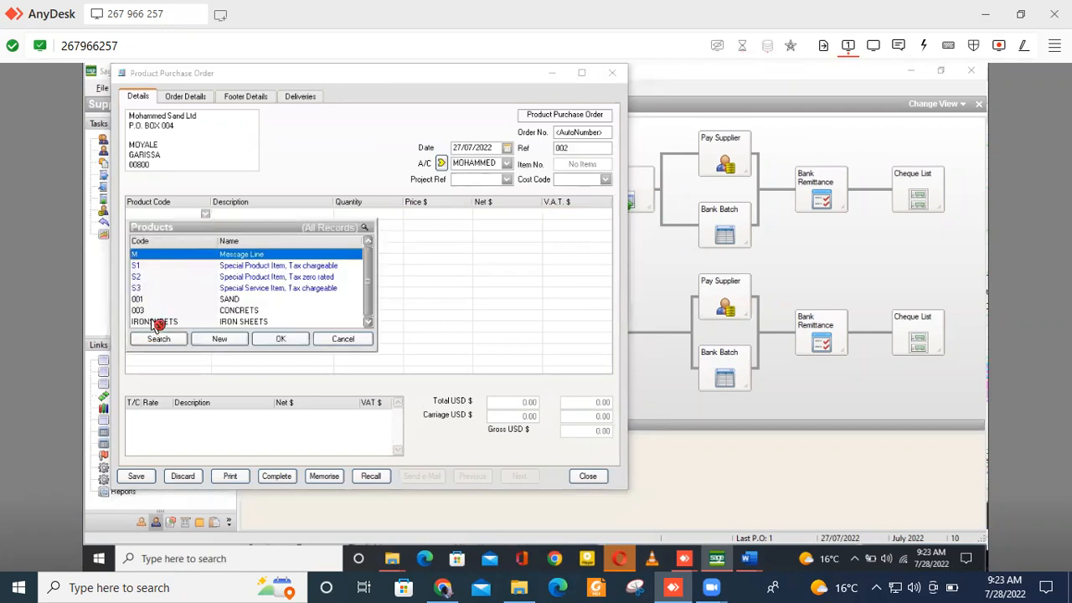
{"action": "left_click", "coordinate": [156, 323]}
{"action": "left_click", "coordinate": [276, 338]}
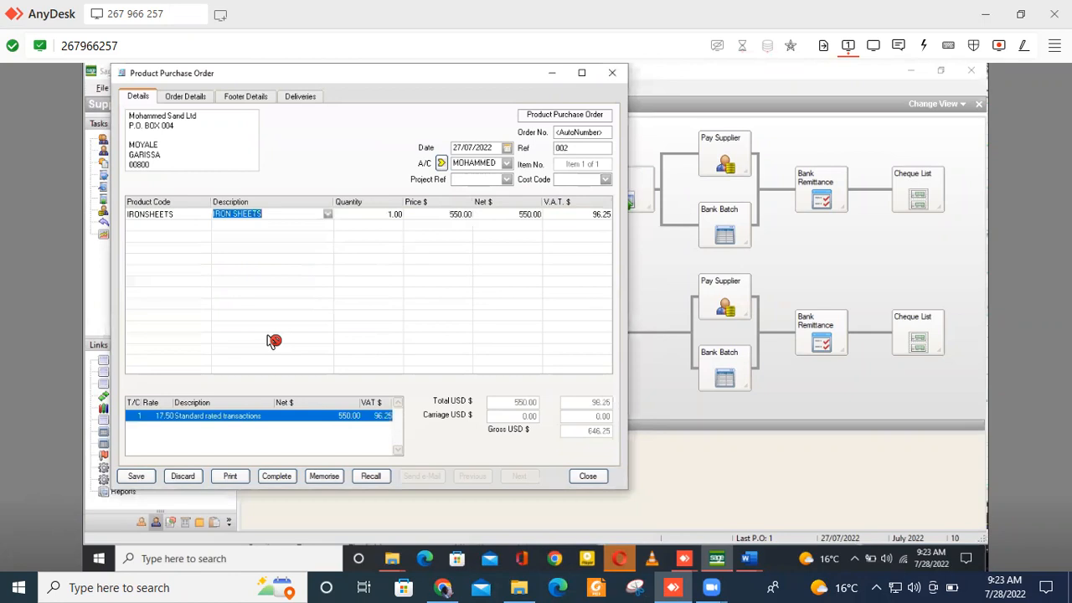
{"action": "left_click", "coordinate": [389, 216]}
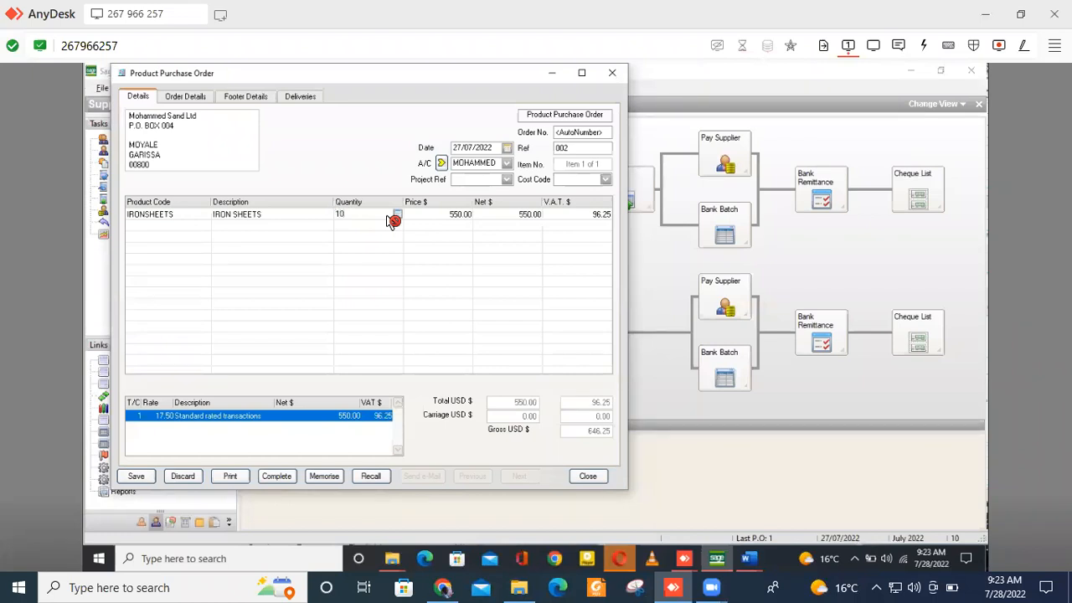
{"action": "key", "text": "Return"}
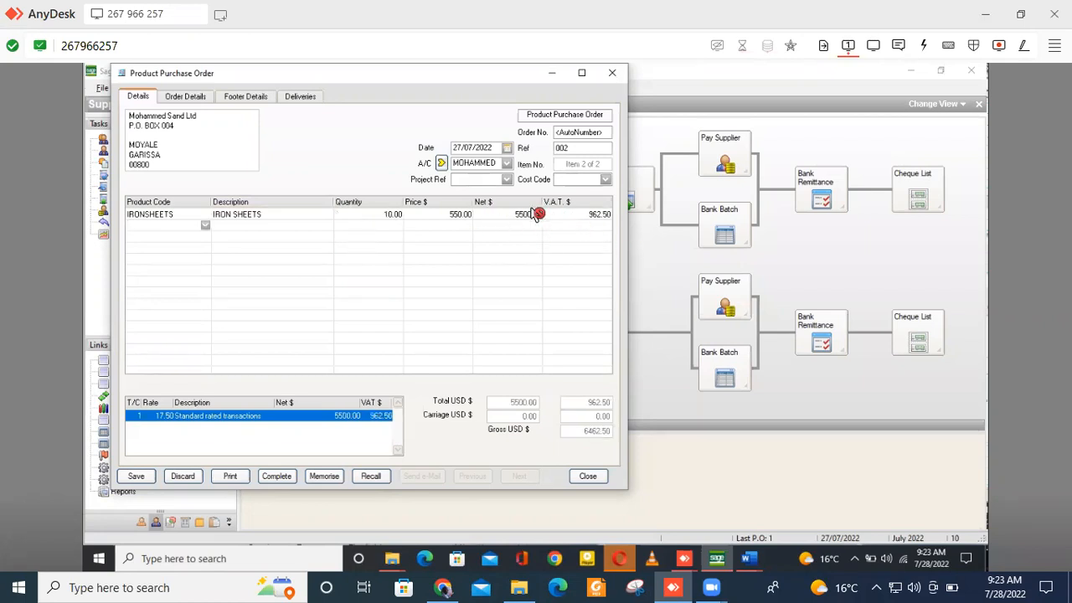
Add product 003 CONCRETS as the second order line with a quantity of 12
{"action": "left_click", "coordinate": [205, 227]}
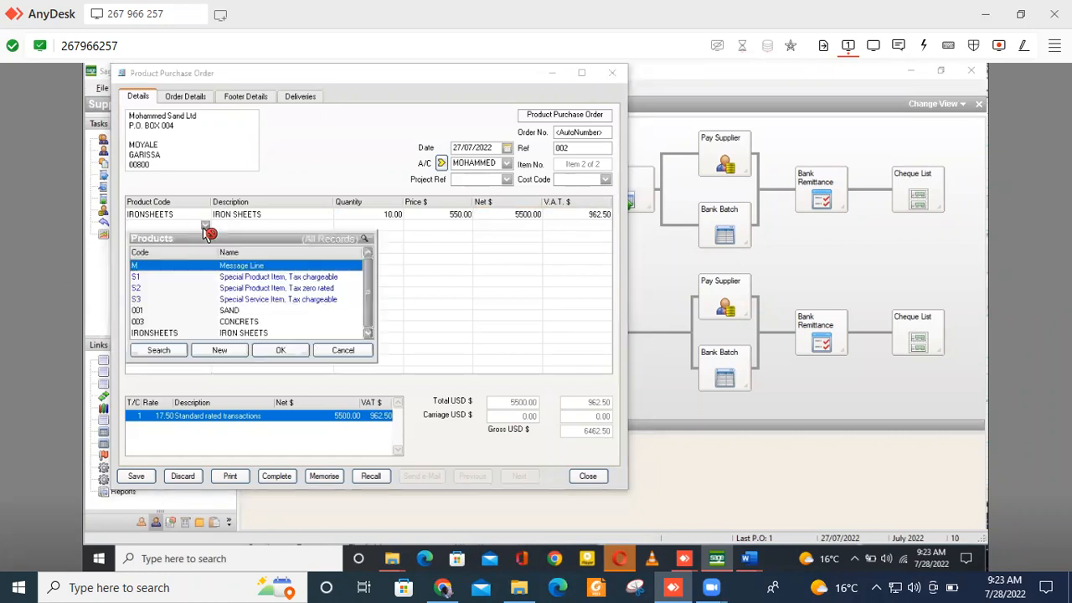
{"action": "left_click", "coordinate": [150, 325]}
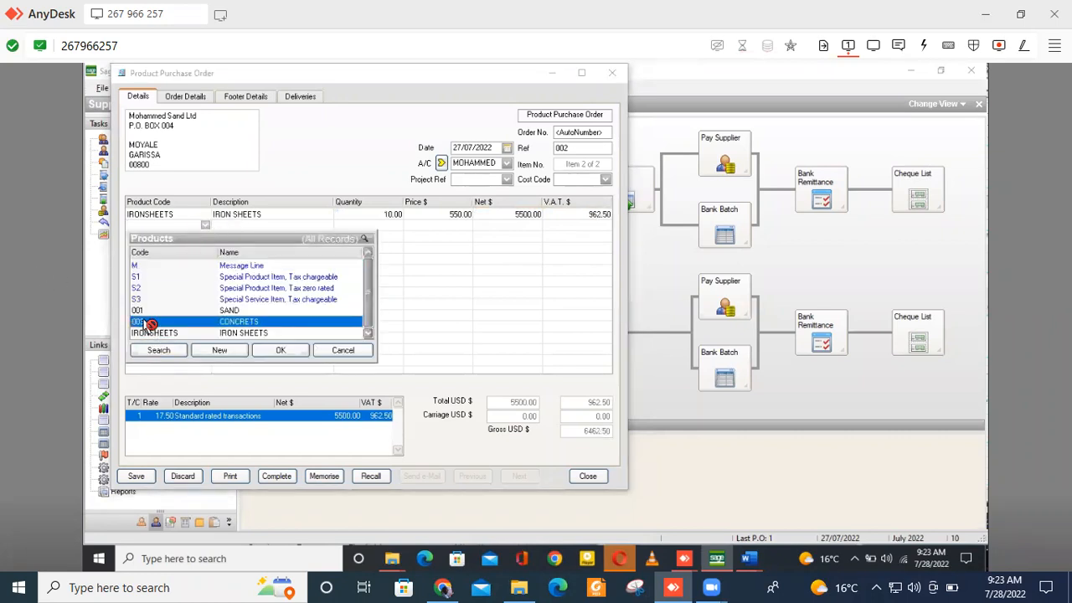
{"action": "left_click", "coordinate": [281, 351]}
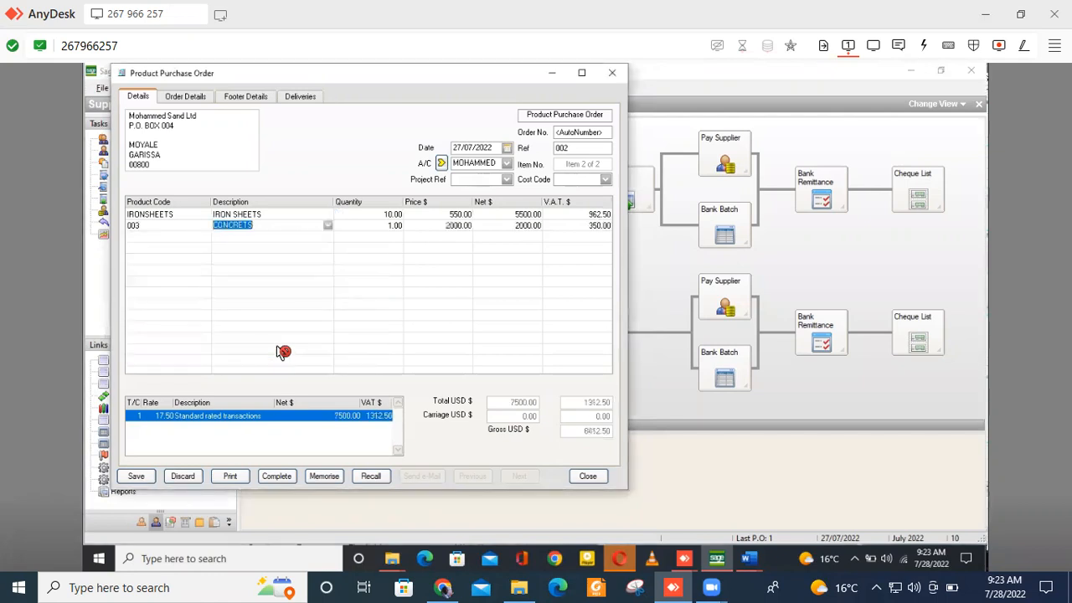
{"action": "left_click", "coordinate": [397, 228]}
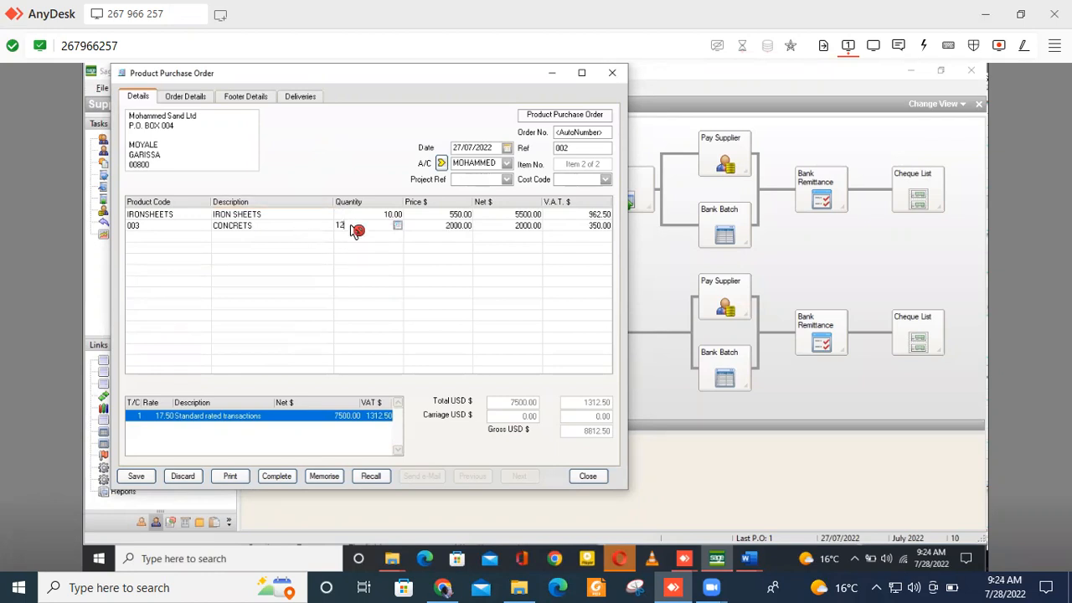
{"action": "left_click", "coordinate": [149, 240]}
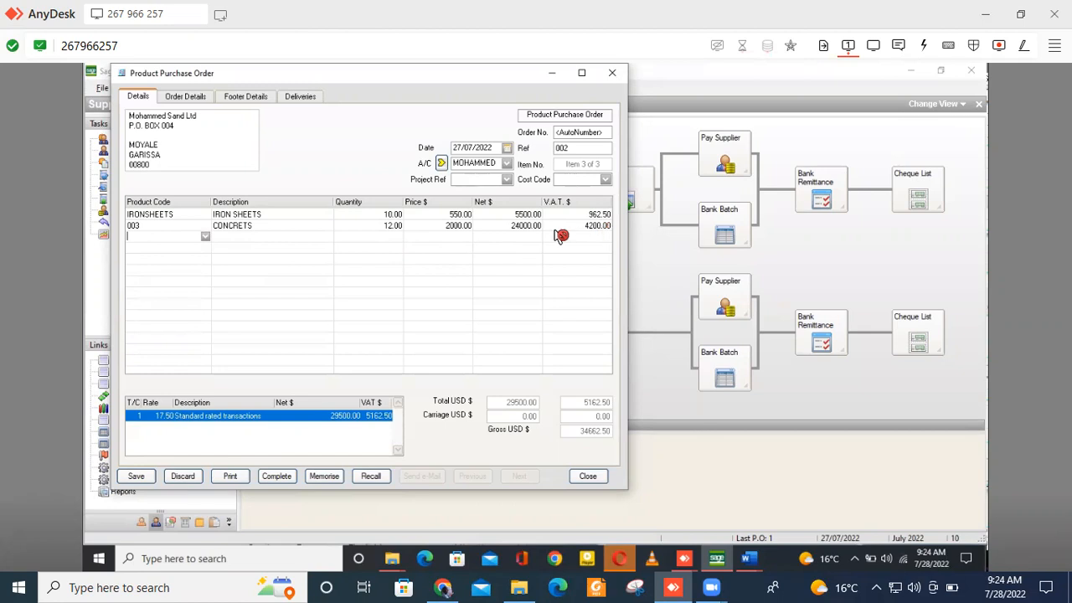
Add product 001 SAND as the third line with a quantity of 4, then save and close the purchase order
{"action": "left_click", "coordinate": [205, 237]}
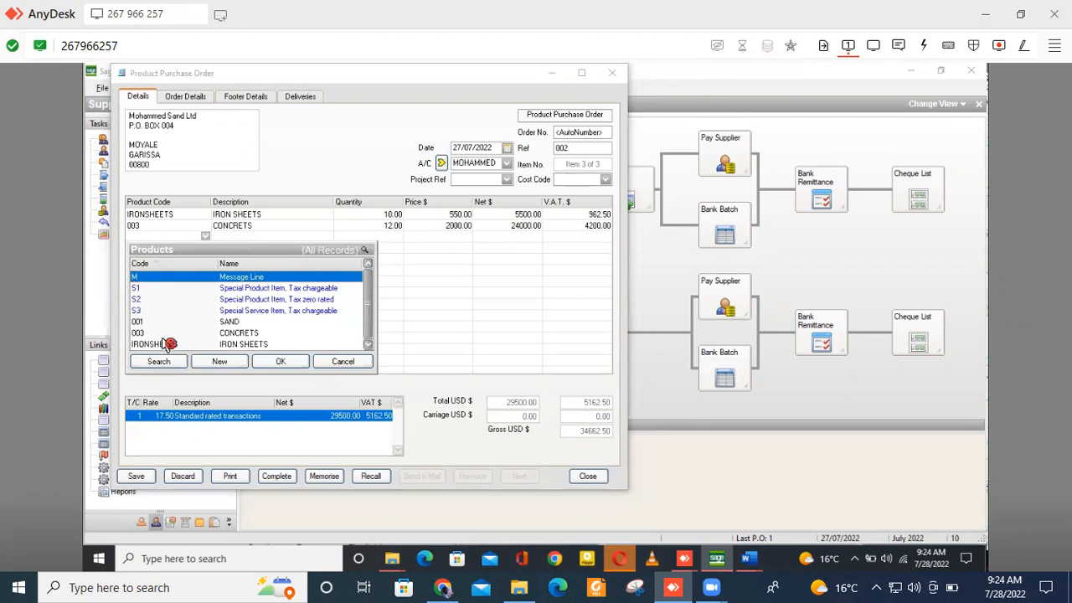
{"action": "left_click", "coordinate": [233, 325]}
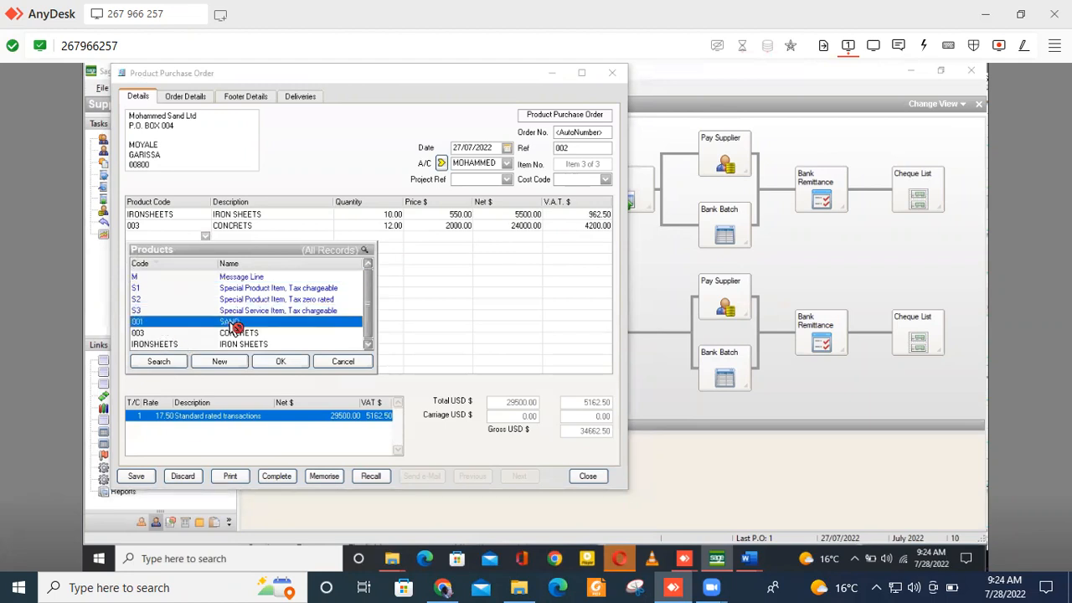
{"action": "left_click", "coordinate": [280, 361]}
{"action": "left_click", "coordinate": [395, 242]}
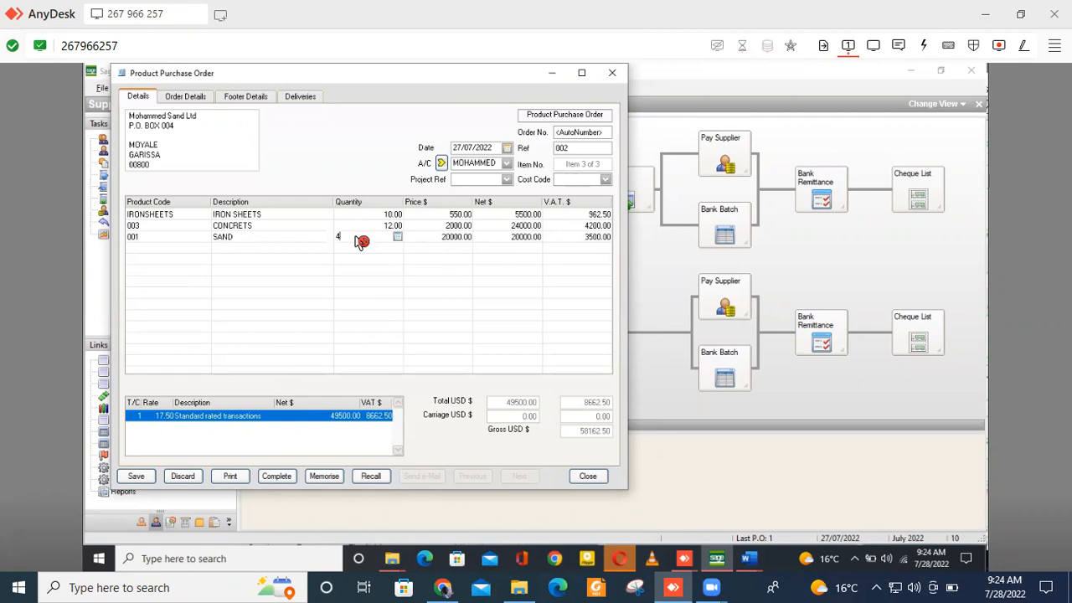
{"action": "left_click", "coordinate": [203, 252]}
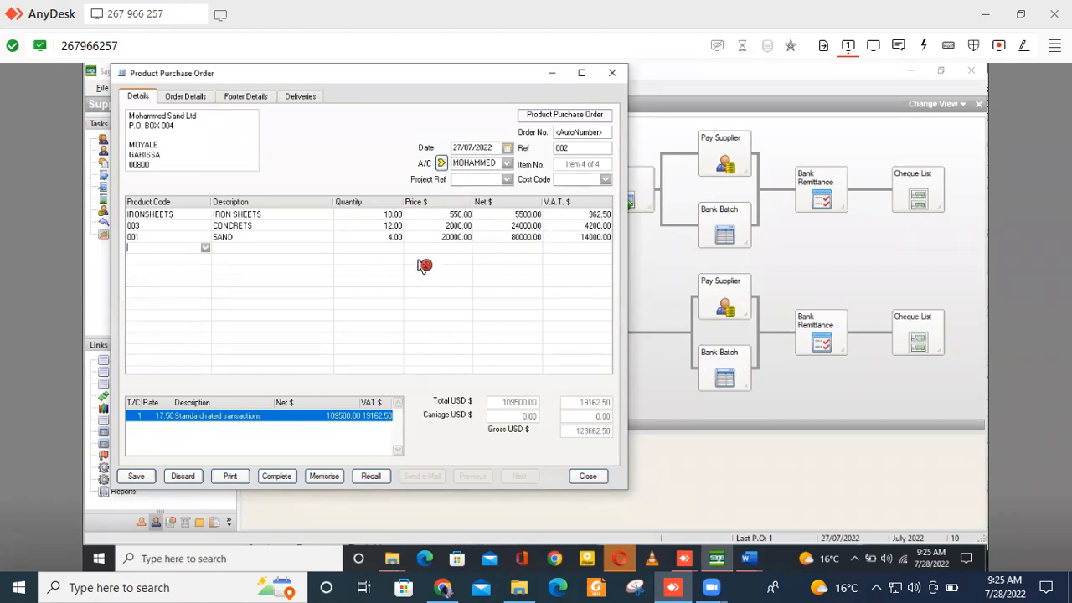
{"action": "left_click", "coordinate": [139, 477]}
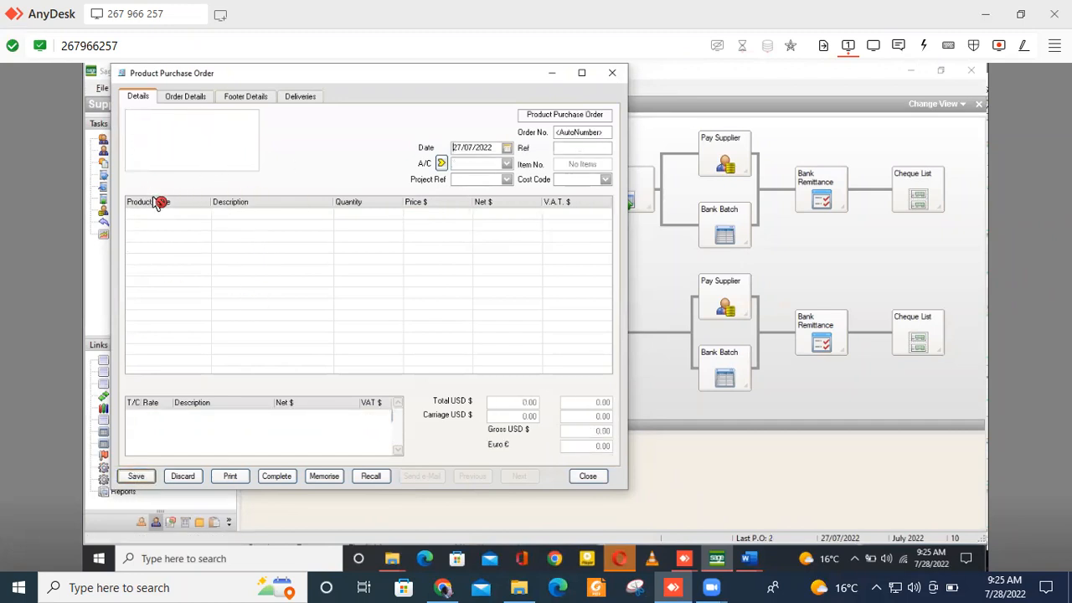
{"action": "left_click", "coordinate": [616, 74]}
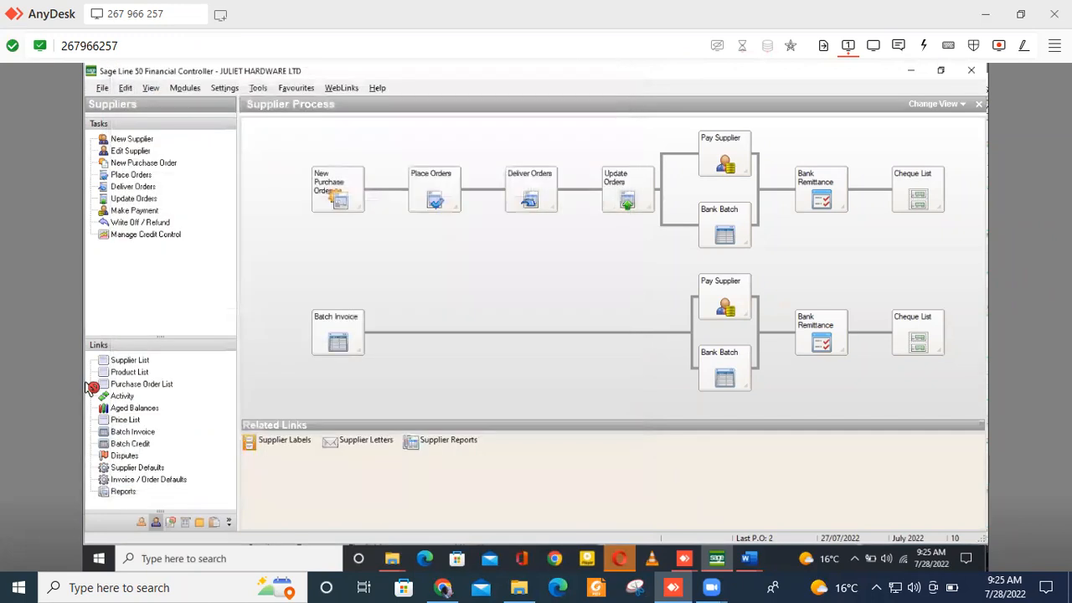
Place the new Mohammed Sand Ltd purchase order on order, opening the purchase order print layouts and closing them without generating a report
{"action": "left_click", "coordinate": [434, 180]}
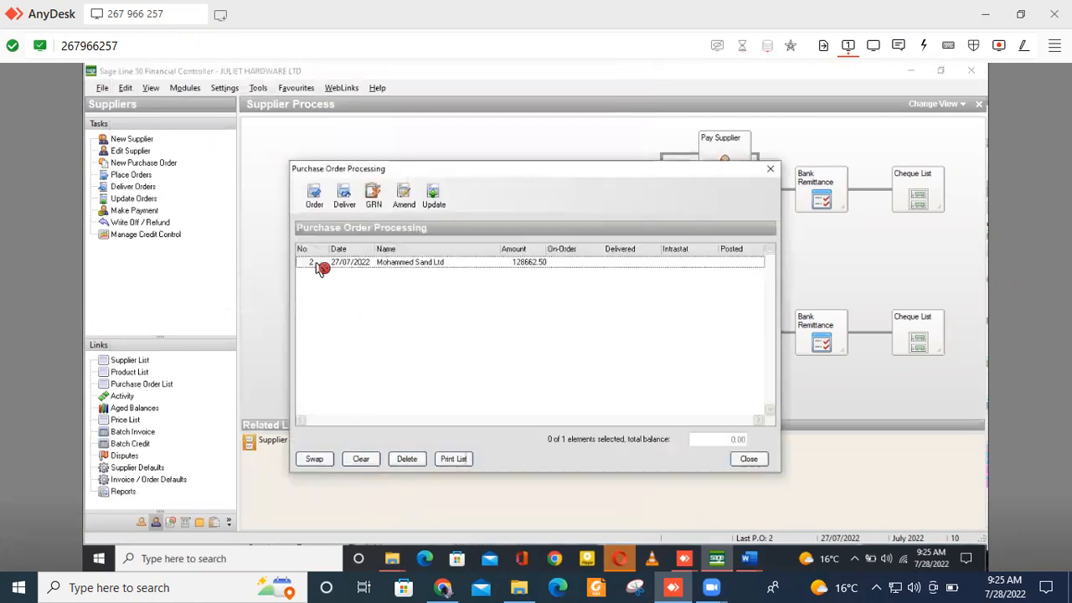
{"action": "left_click", "coordinate": [322, 267]}
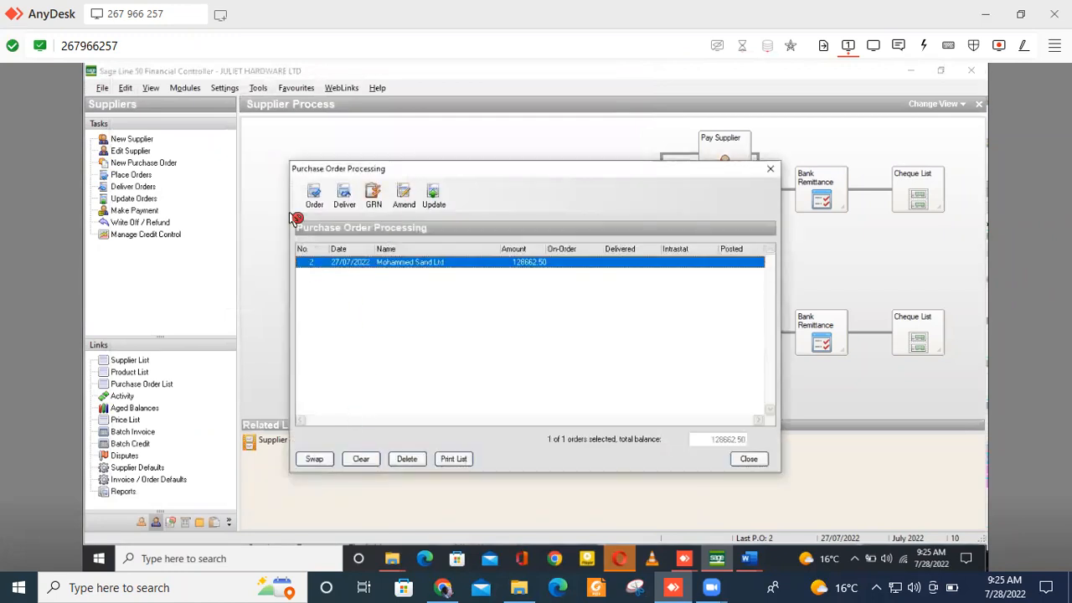
{"action": "left_click_drag", "start_coordinate": [393, 169], "coordinate": [432, 343]}
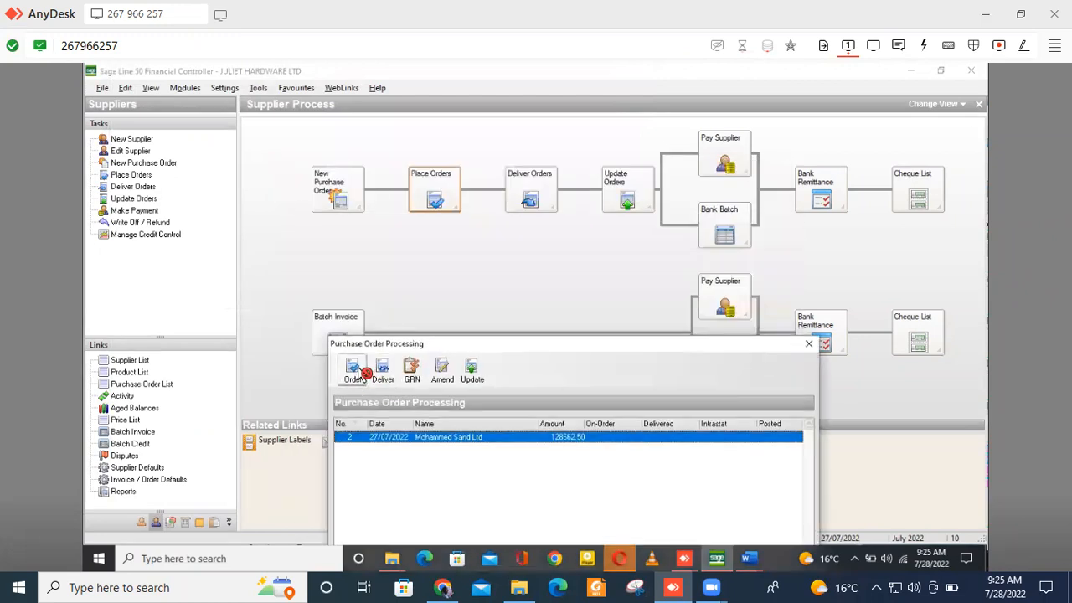
{"action": "left_click", "coordinate": [356, 372]}
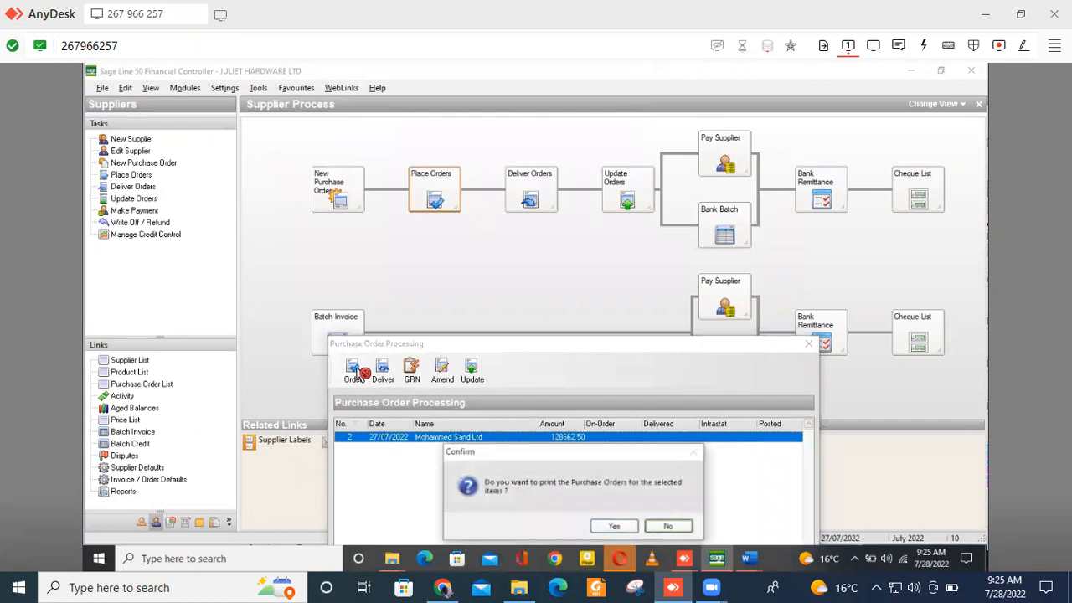
{"action": "left_click", "coordinate": [620, 530]}
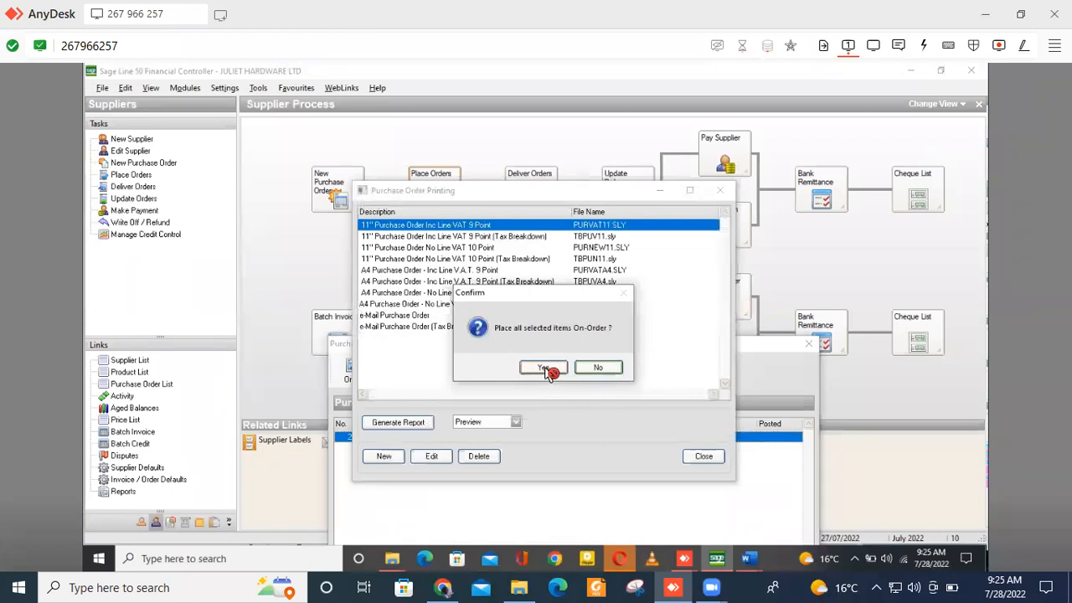
{"action": "left_click", "coordinate": [545, 370]}
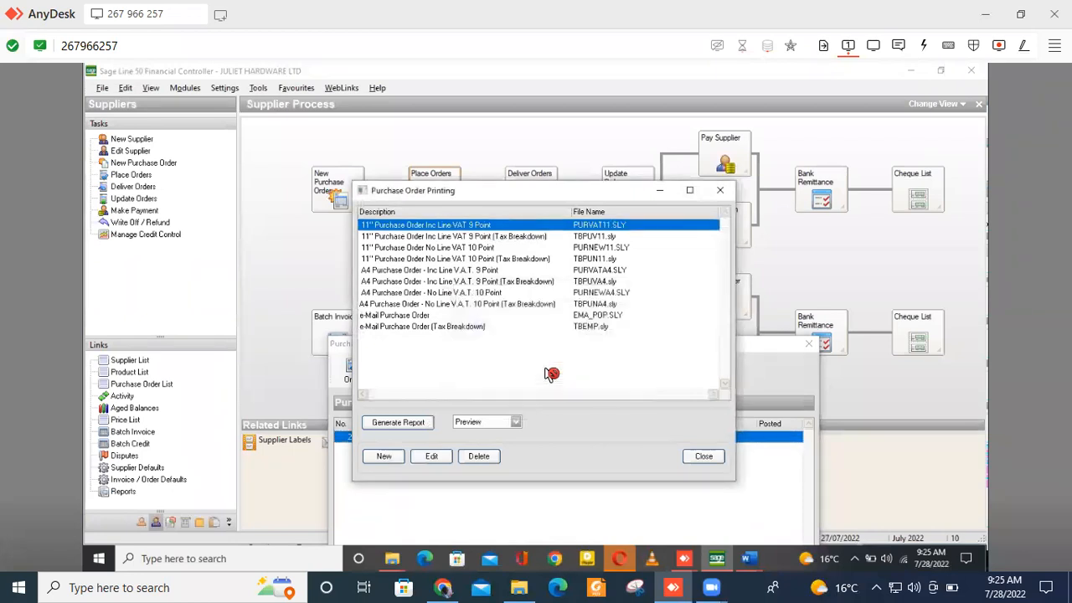
{"action": "left_click", "coordinate": [703, 458]}
Record the full delivery of the Mohammed Sand Ltd order into stock, deferring the Goods Received Note printout, and close order processing
{"action": "left_click_drag", "start_coordinate": [661, 350], "coordinate": [585, 356]}
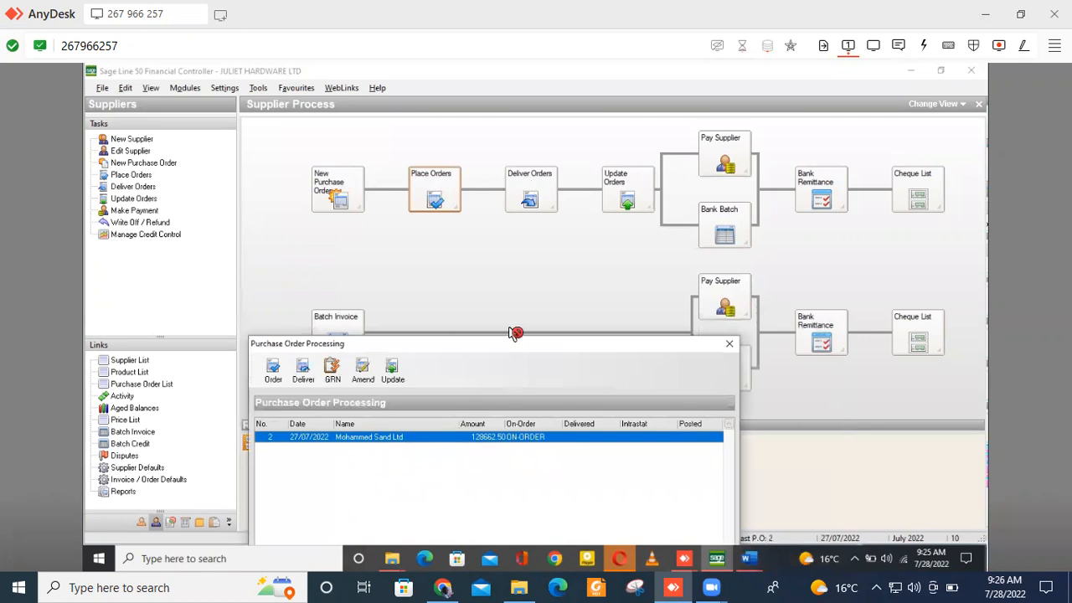
{"action": "left_click_drag", "start_coordinate": [510, 344], "coordinate": [527, 282]}
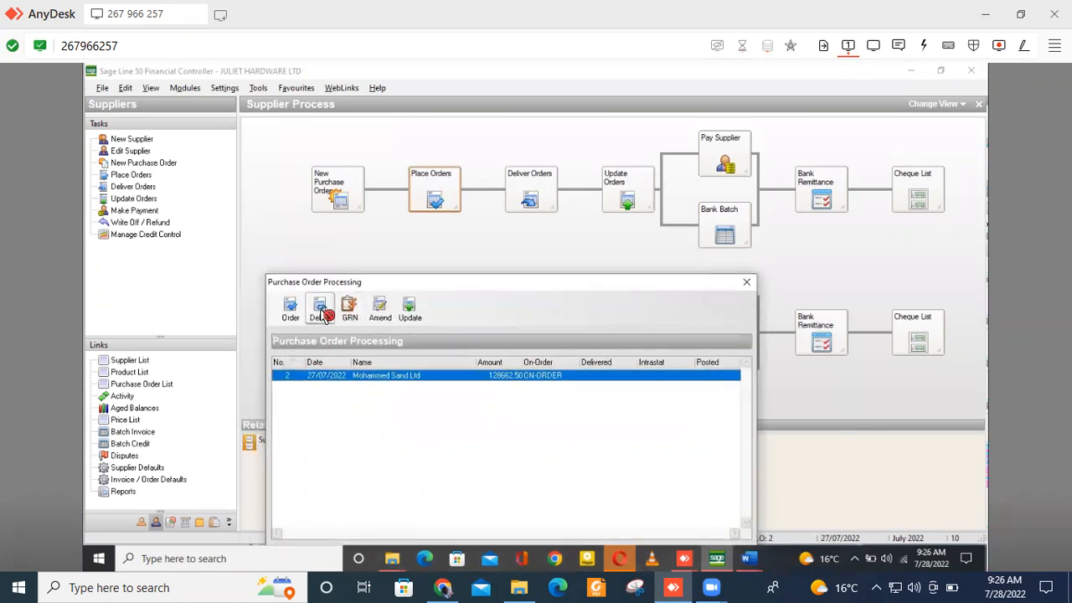
{"action": "left_click", "coordinate": [322, 310]}
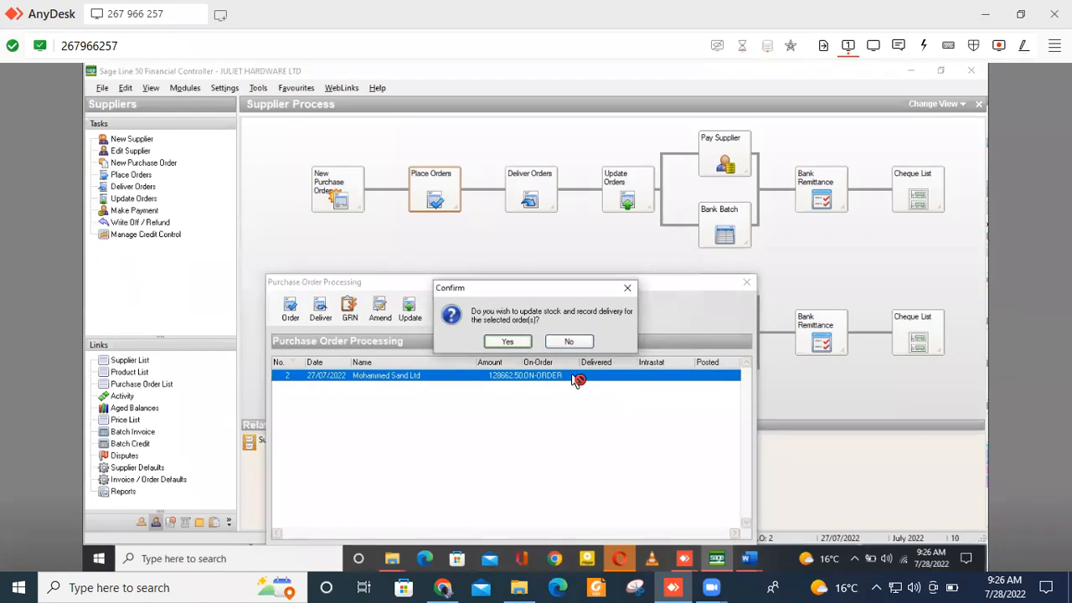
{"action": "left_click", "coordinate": [507, 342]}
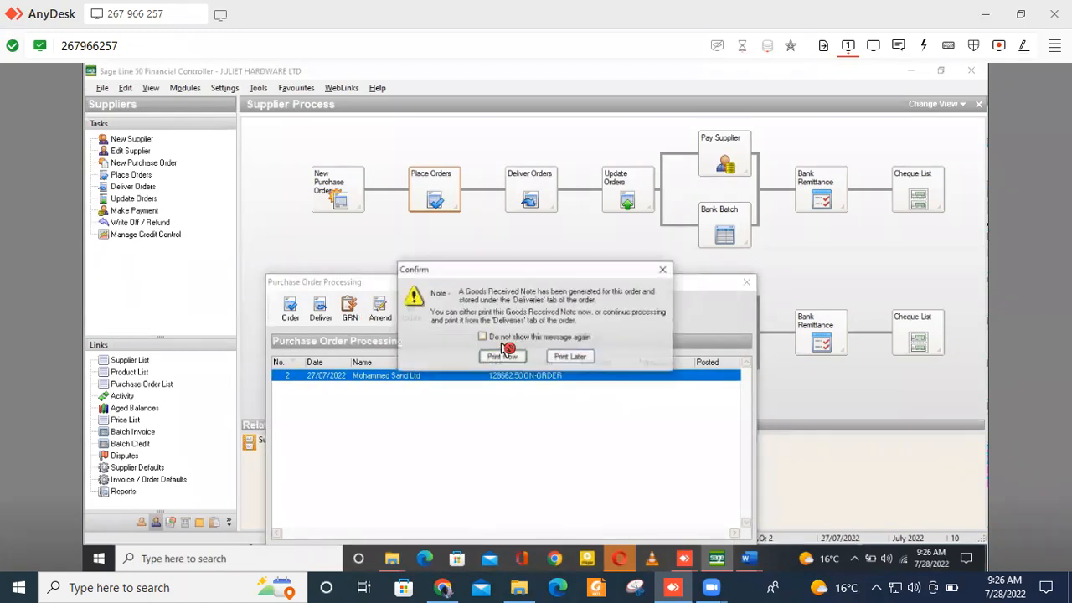
{"action": "left_click", "coordinate": [573, 357]}
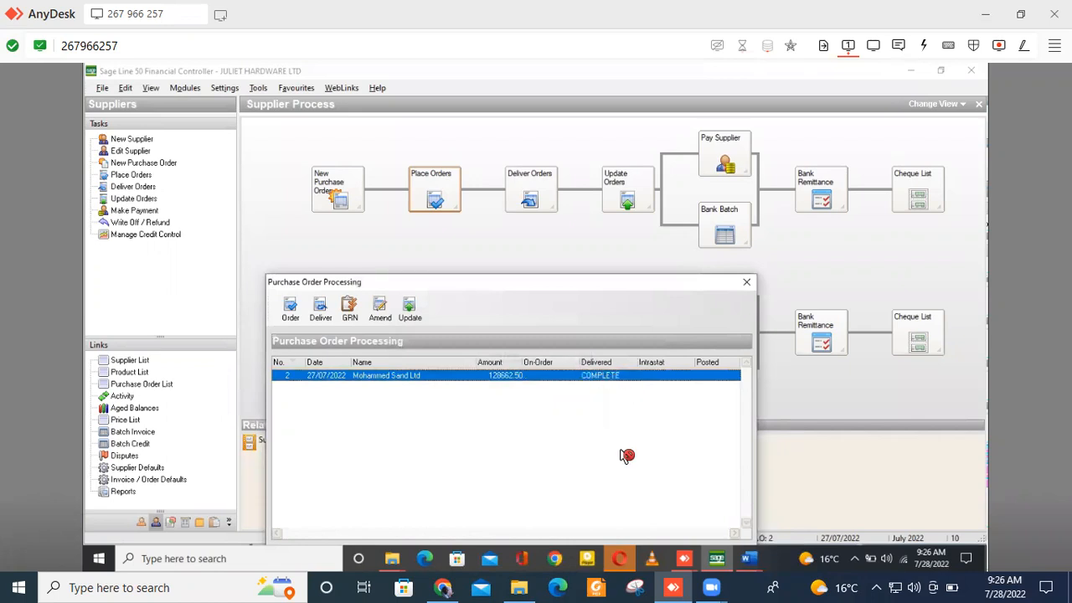
{"action": "left_click_drag", "start_coordinate": [642, 282], "coordinate": [658, 110]}
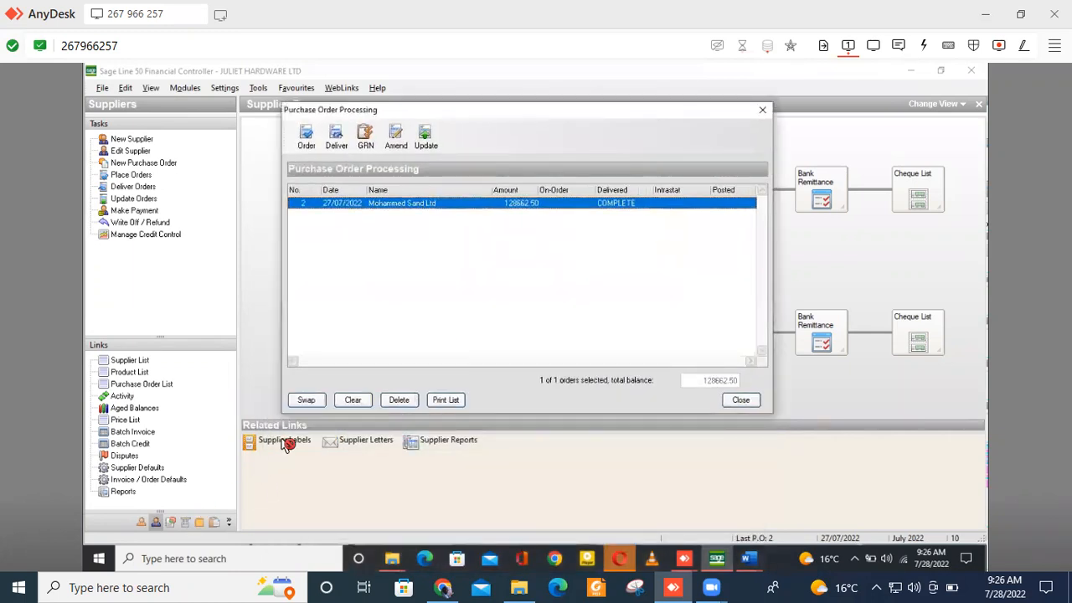
{"action": "left_click", "coordinate": [743, 401]}
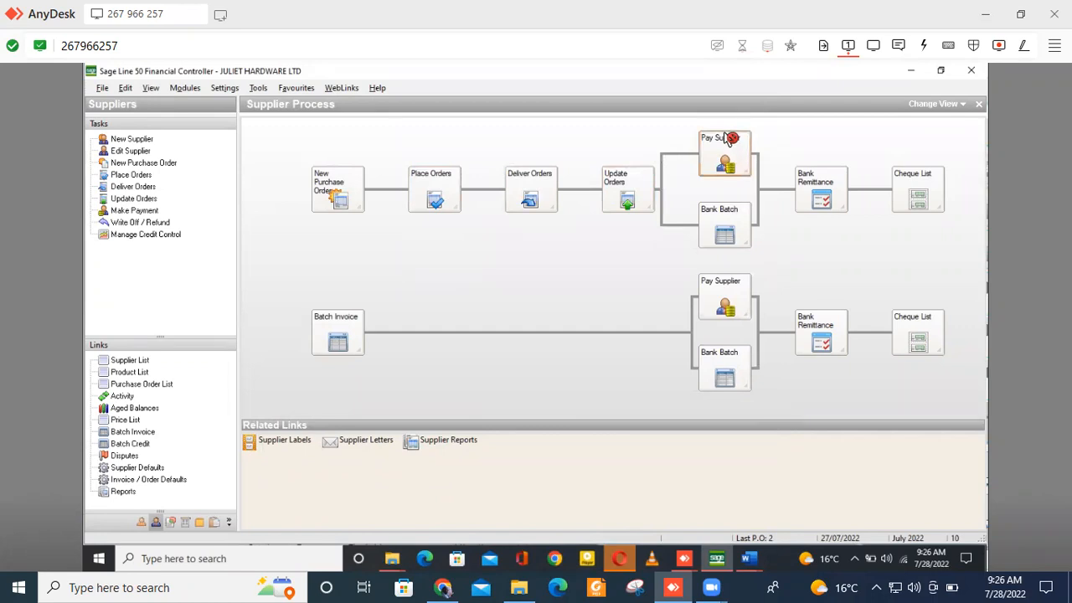
Update the delivered but unposted Mohammed Sand Ltd order to supplier invoices, save the invoice batch and close order processing
{"action": "left_click", "coordinate": [630, 182]}
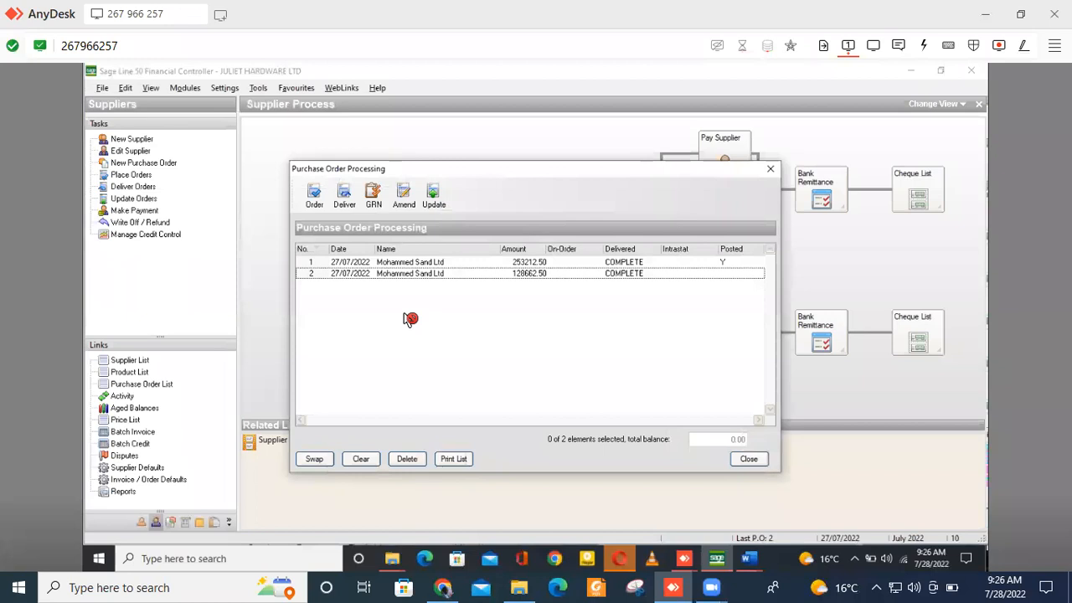
{"action": "left_click", "coordinate": [308, 274]}
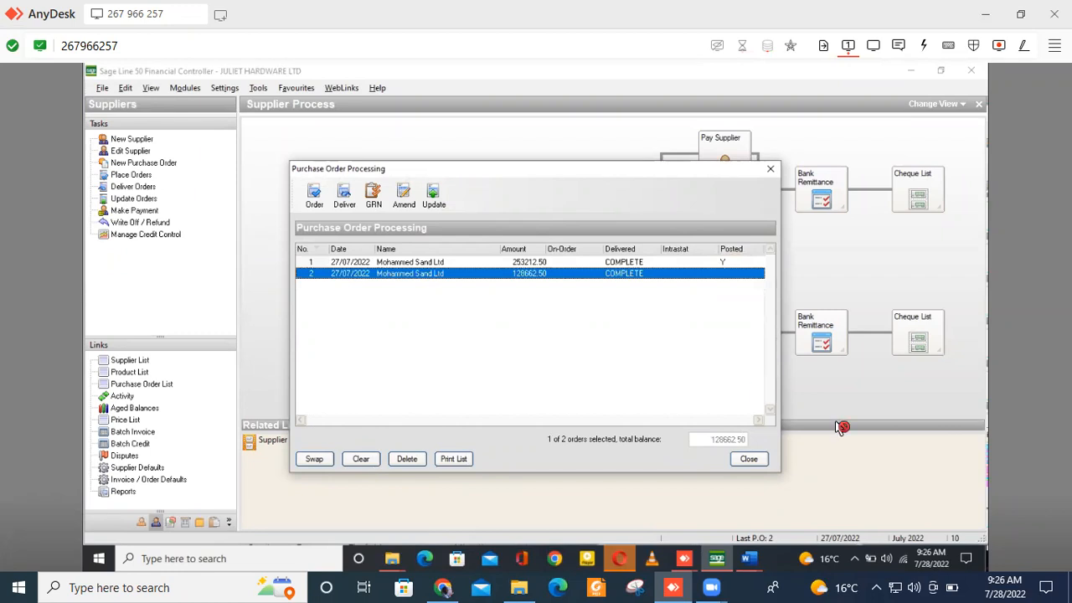
{"action": "left_click", "coordinate": [434, 196]}
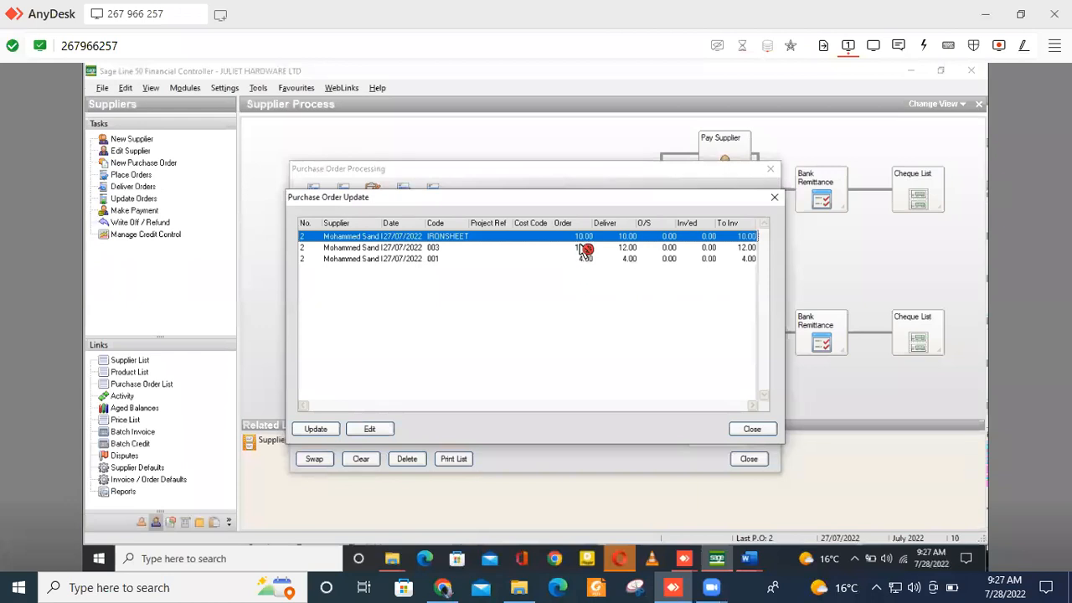
{"action": "left_click", "coordinate": [326, 430]}
{"action": "left_click", "coordinate": [326, 432]}
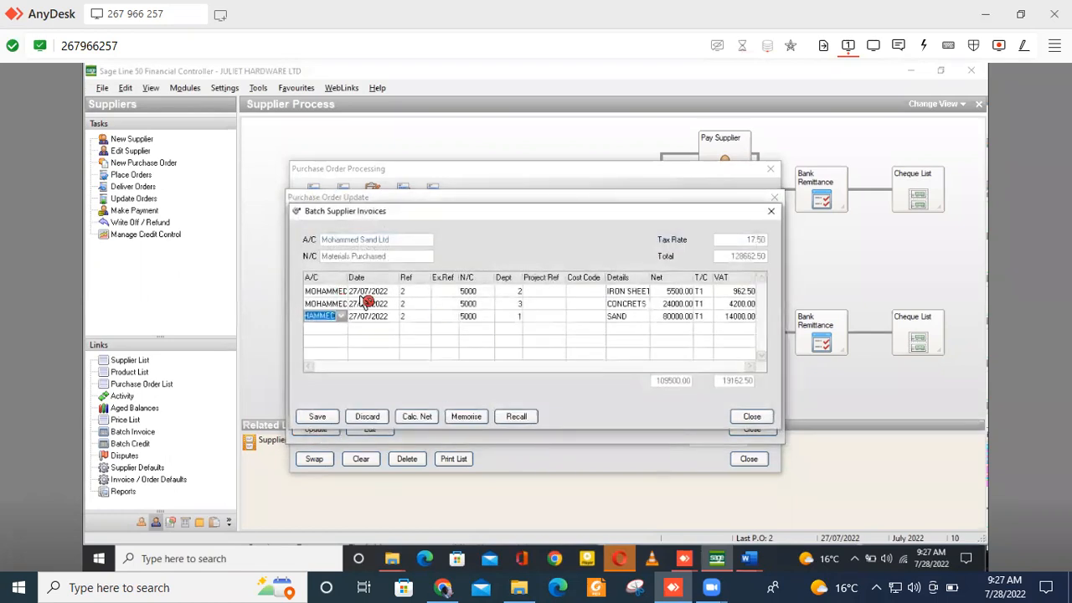
{"action": "left_click", "coordinate": [323, 417]}
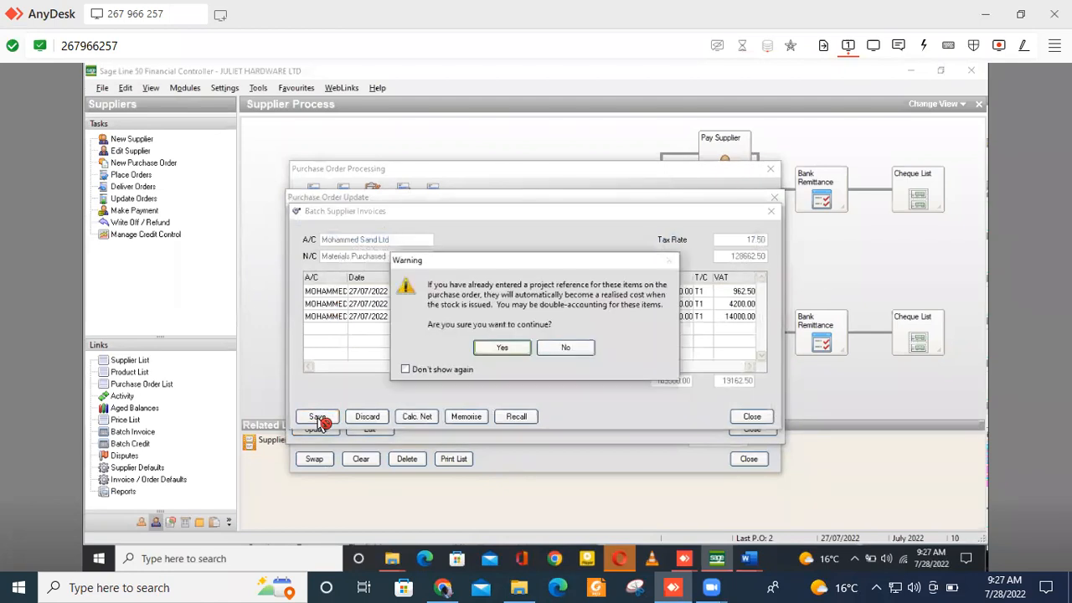
{"action": "left_click", "coordinate": [503, 348]}
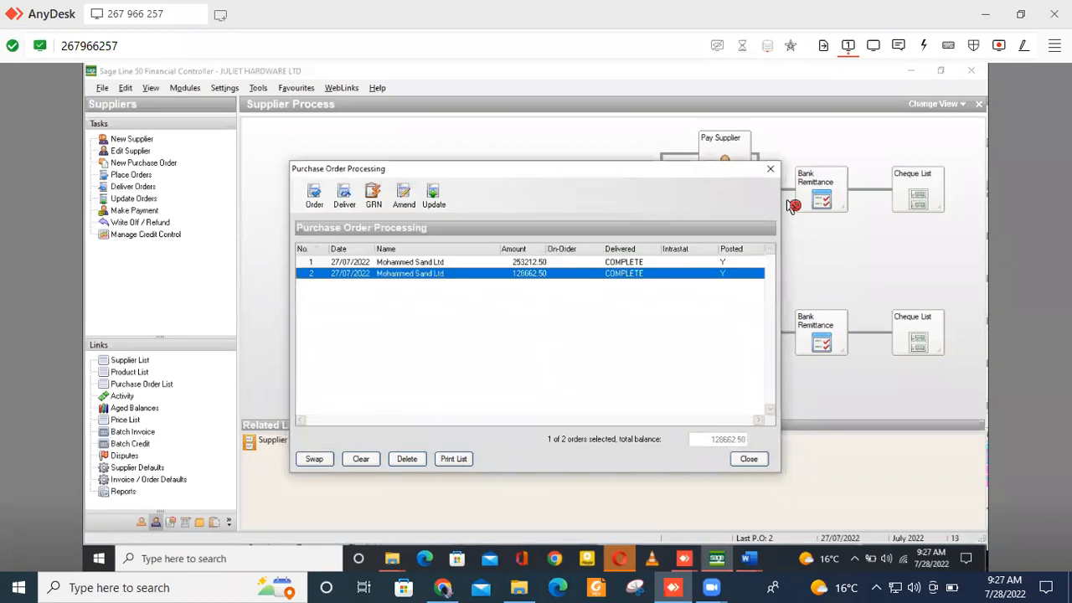
{"action": "left_click", "coordinate": [748, 460]}
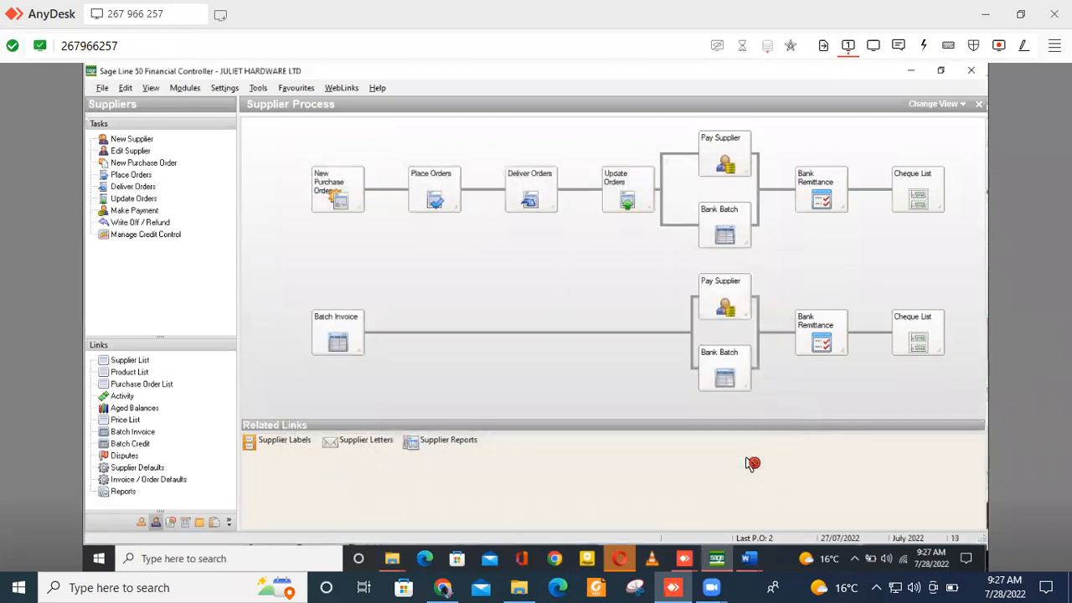
Start a supplier payment to Mohammed Sand Ltd for 128662.50 and allocate that amount to the IRON SHEETS invoice
{"action": "left_click", "coordinate": [708, 136]}
{"action": "left_click", "coordinate": [742, 175]}
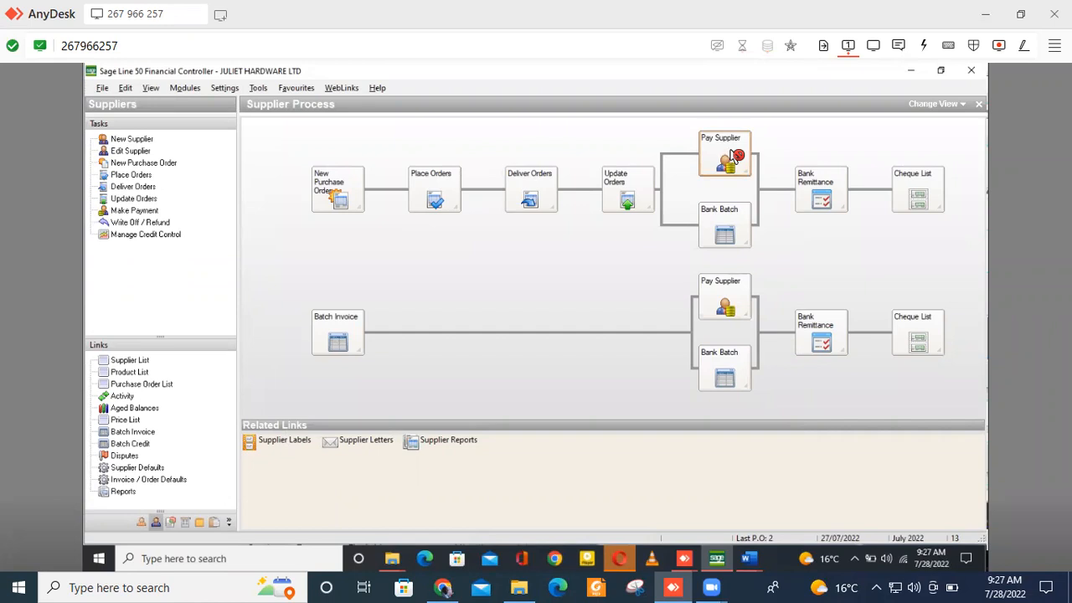
{"action": "left_click", "coordinate": [734, 156]}
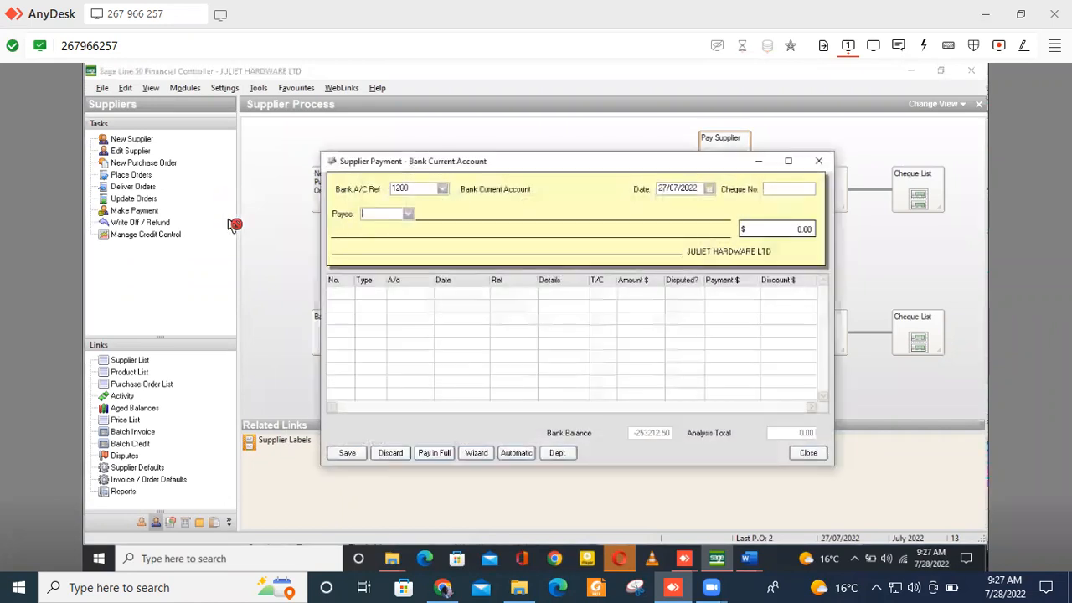
{"action": "left_click", "coordinate": [407, 214]}
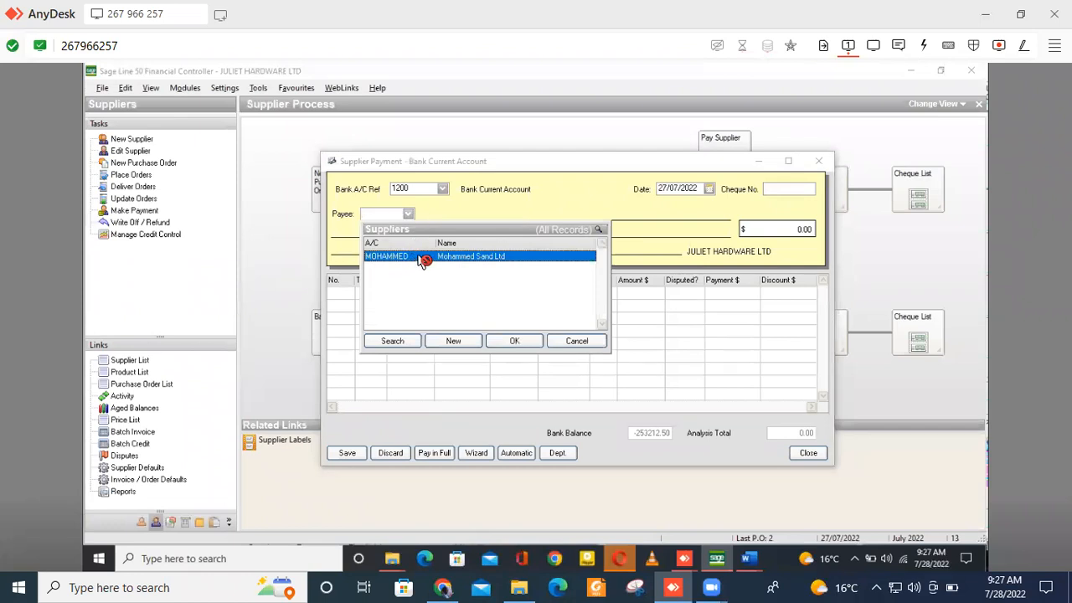
{"action": "left_click", "coordinate": [514, 342]}
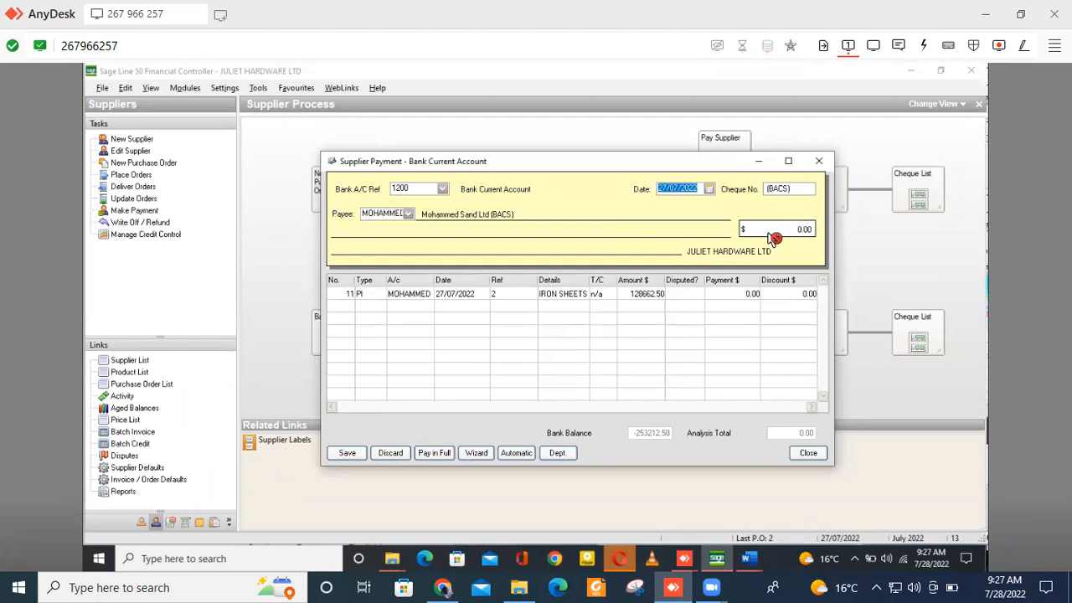
{"action": "left_click", "coordinate": [794, 232]}
{"action": "left_click_drag", "start_coordinate": [791, 229], "coordinate": [725, 228]}
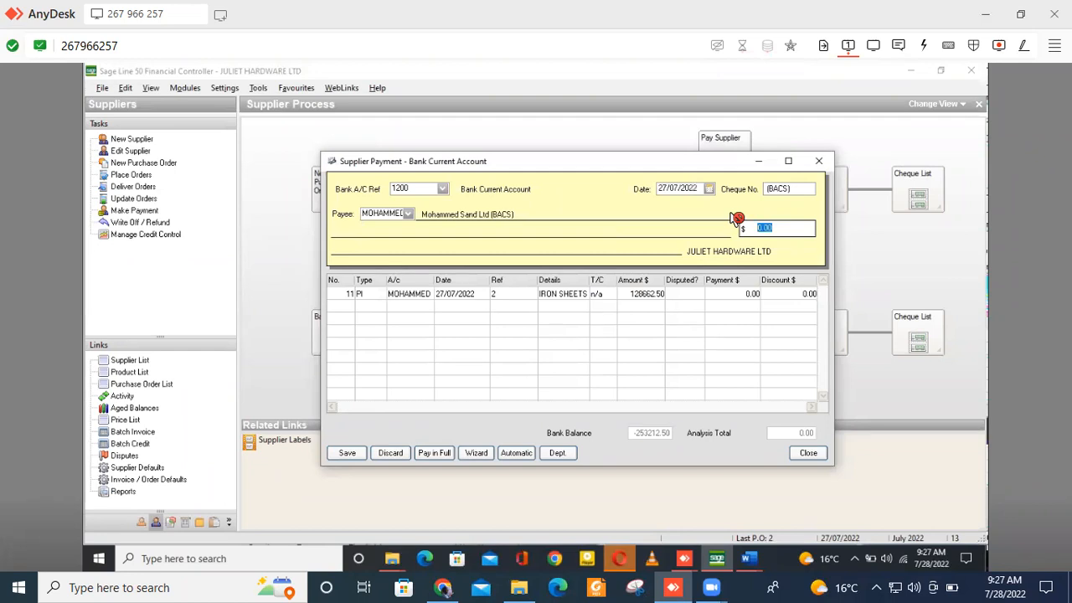
{"action": "type", "text": "128662.50"}
{"action": "left_click", "coordinate": [342, 295]}
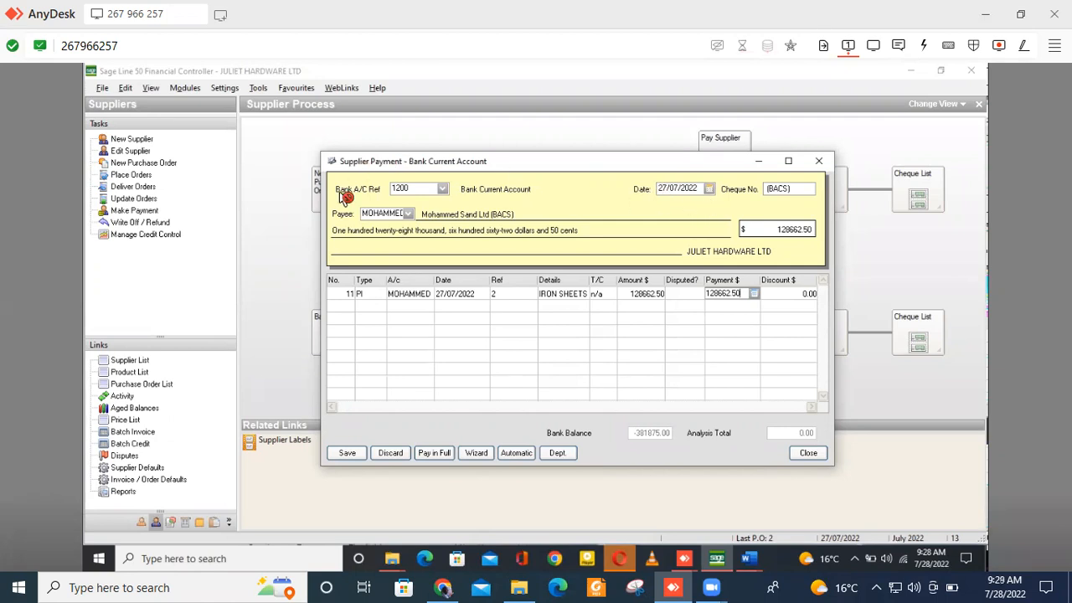
Change the payment's bank ledger account to 1201, save the supplier payment and close the payment window
{"action": "left_click", "coordinate": [445, 190]}
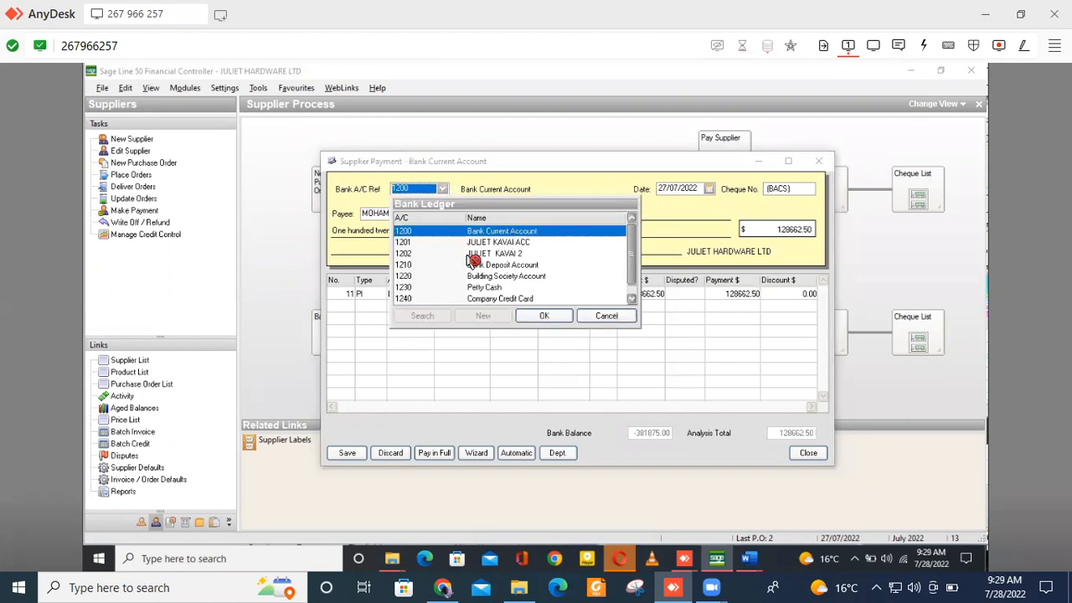
{"action": "left_click", "coordinate": [519, 243]}
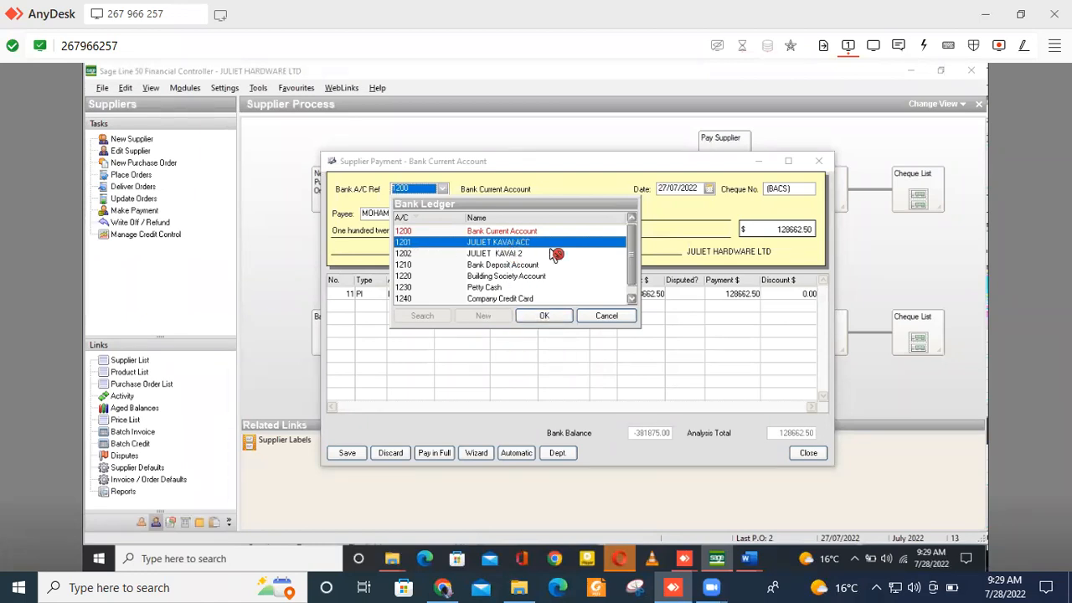
{"action": "left_click", "coordinate": [549, 317]}
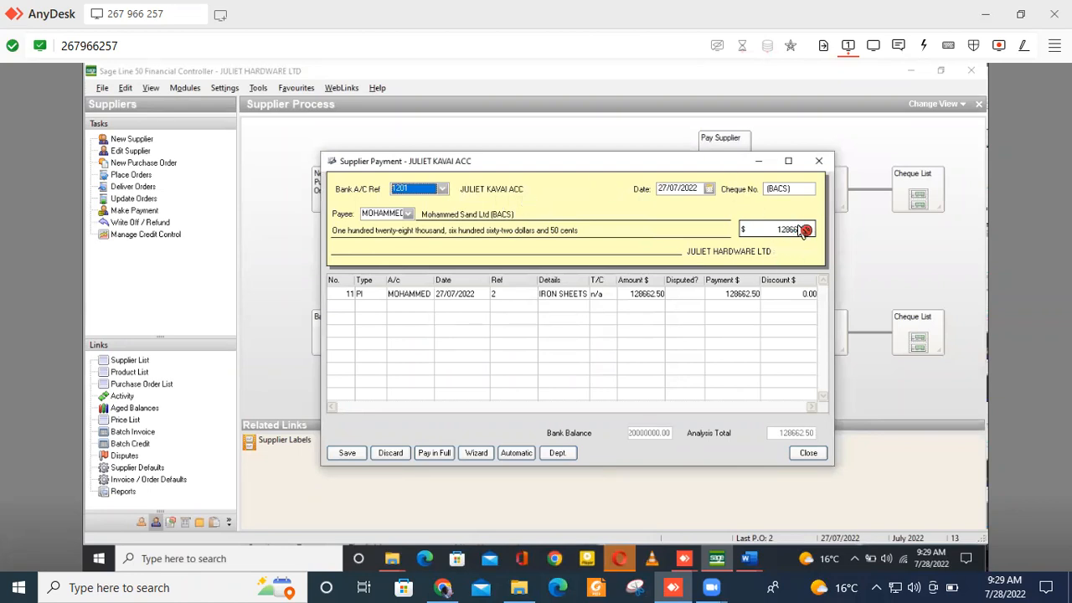
{"action": "left_click", "coordinate": [346, 454]}
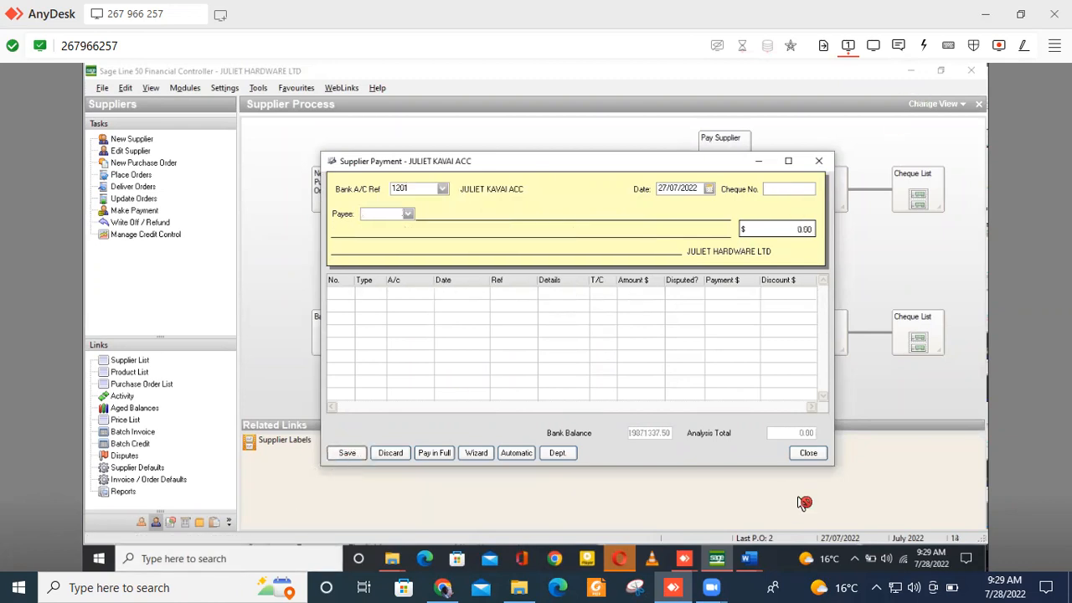
{"action": "left_click", "coordinate": [809, 452]}
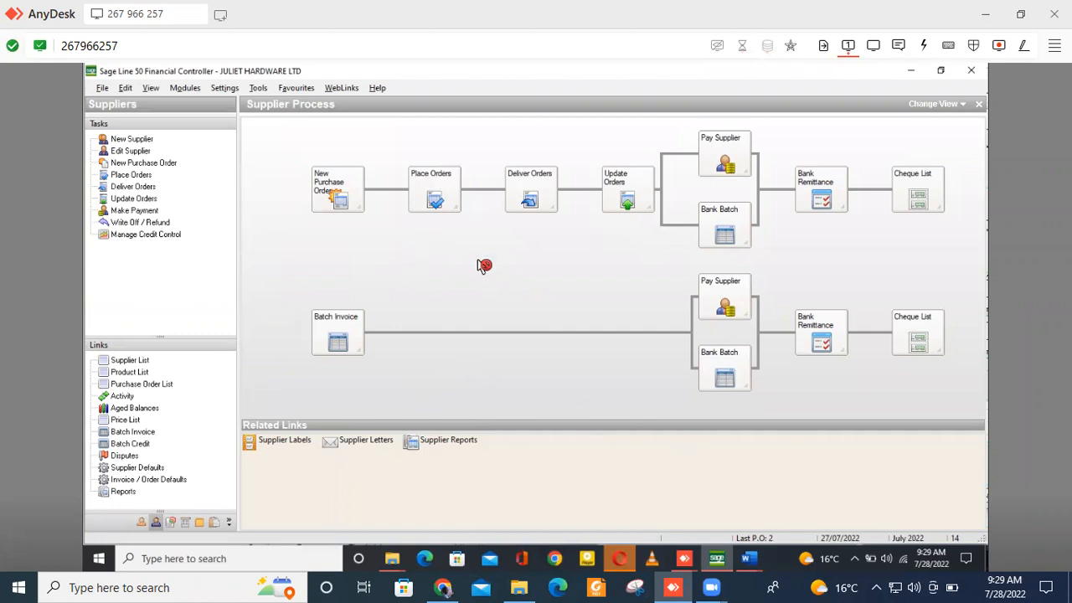
Start a batch supplier invoice line for Mohammed Sand Ltd and acknowledge the credit terms warning
{"action": "left_click", "coordinate": [349, 331]}
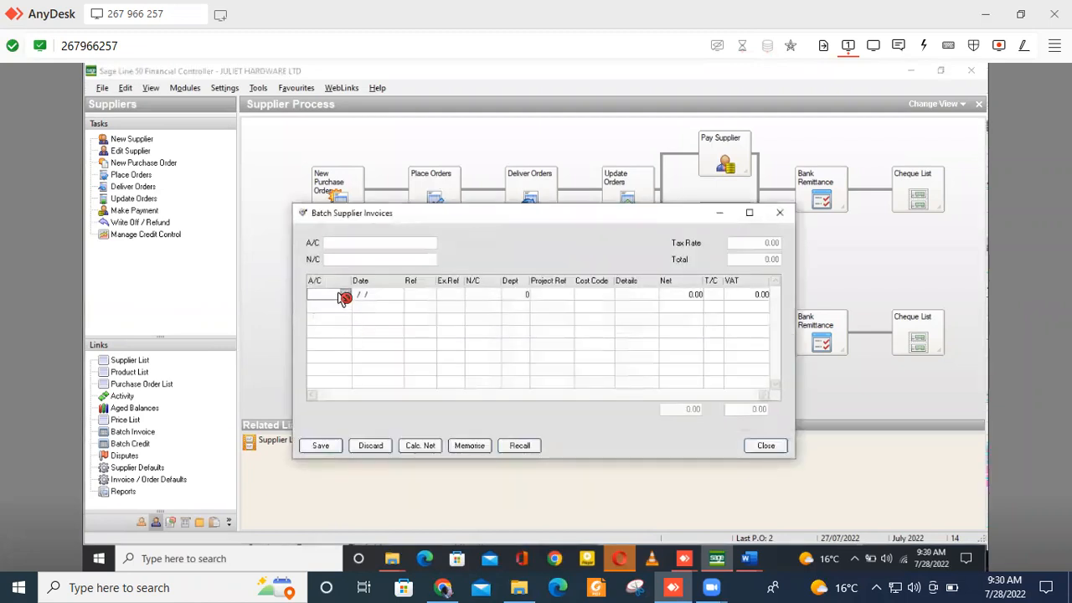
{"action": "left_click", "coordinate": [346, 295]}
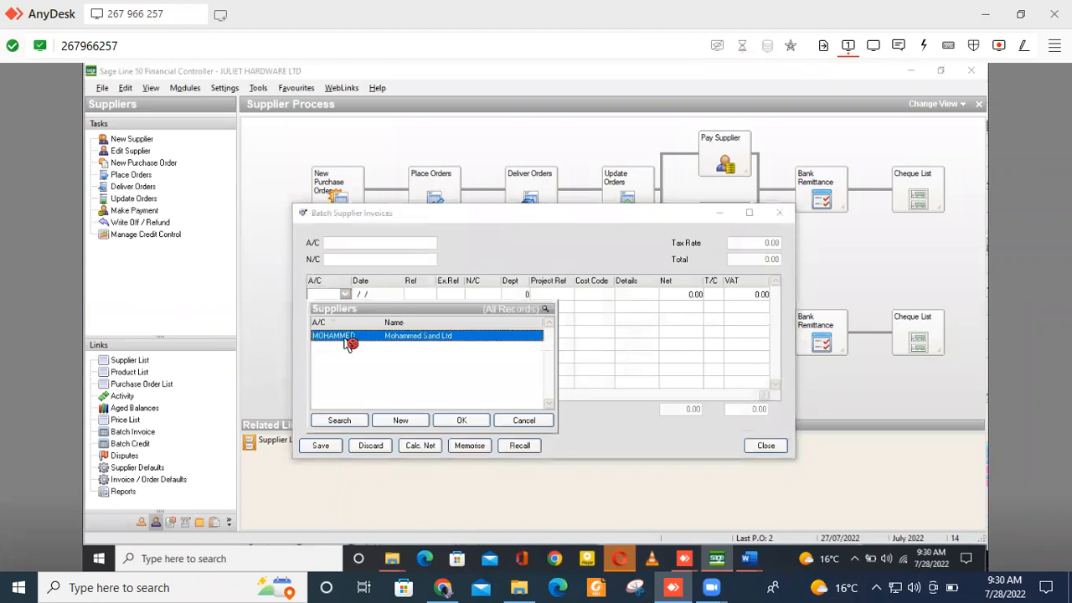
{"action": "left_click", "coordinate": [467, 422]}
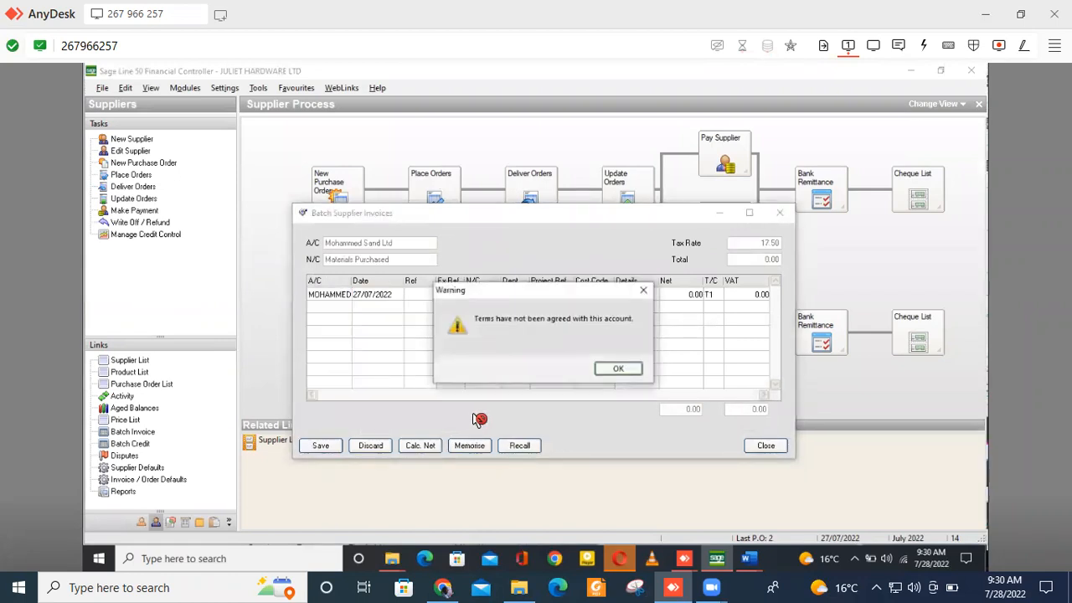
{"action": "left_click", "coordinate": [630, 369]}
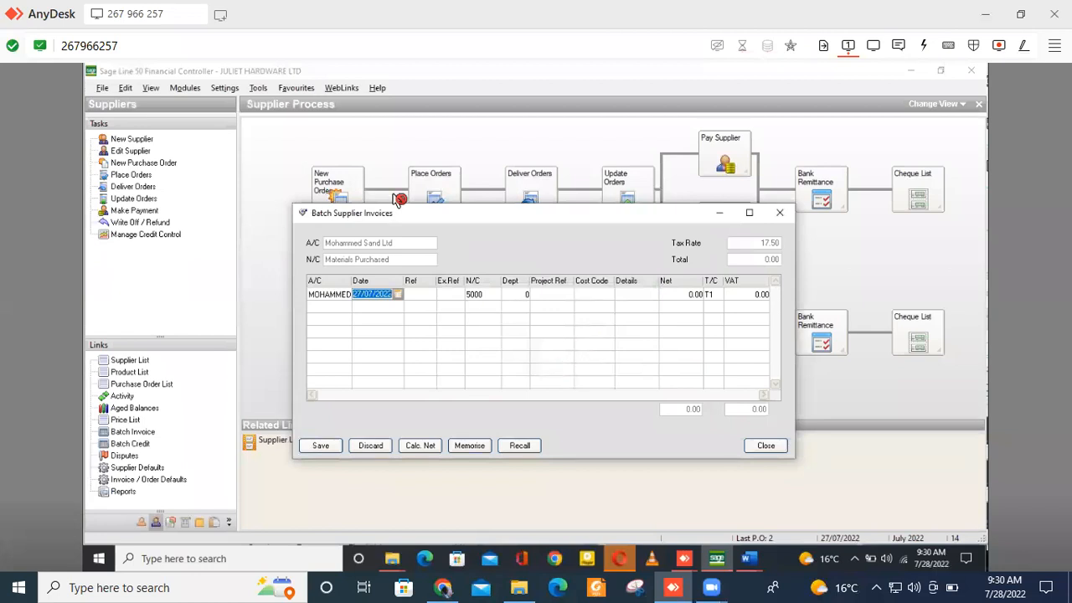
Examine the nominal ledger accounts in name order for the invoice line, then dismiss the list without choosing one
{"action": "left_click", "coordinate": [493, 297]}
{"action": "left_click", "coordinate": [496, 296]}
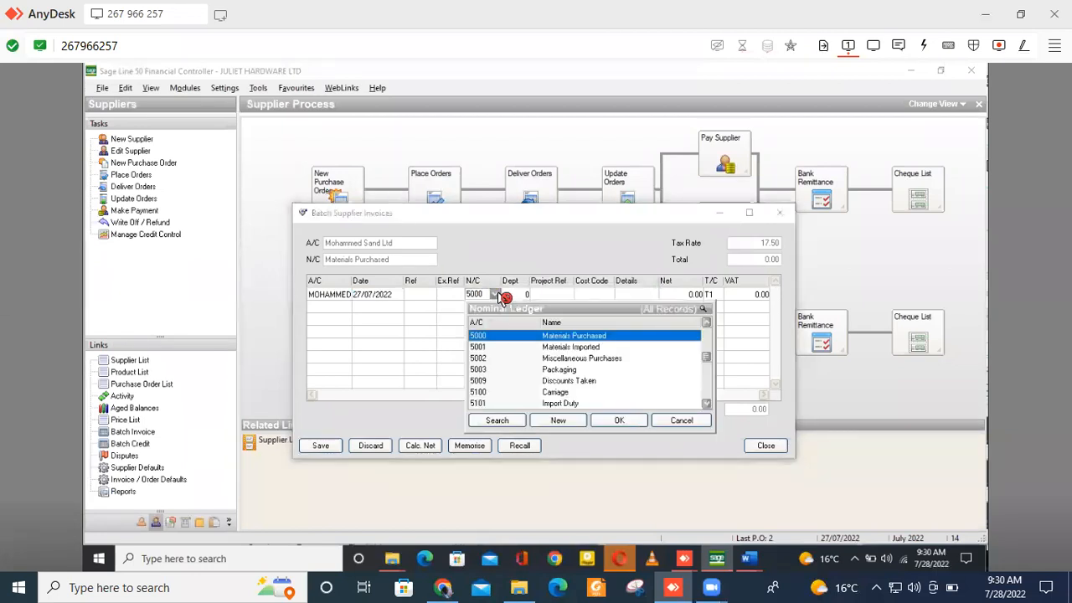
{"action": "left_click", "coordinate": [604, 326]}
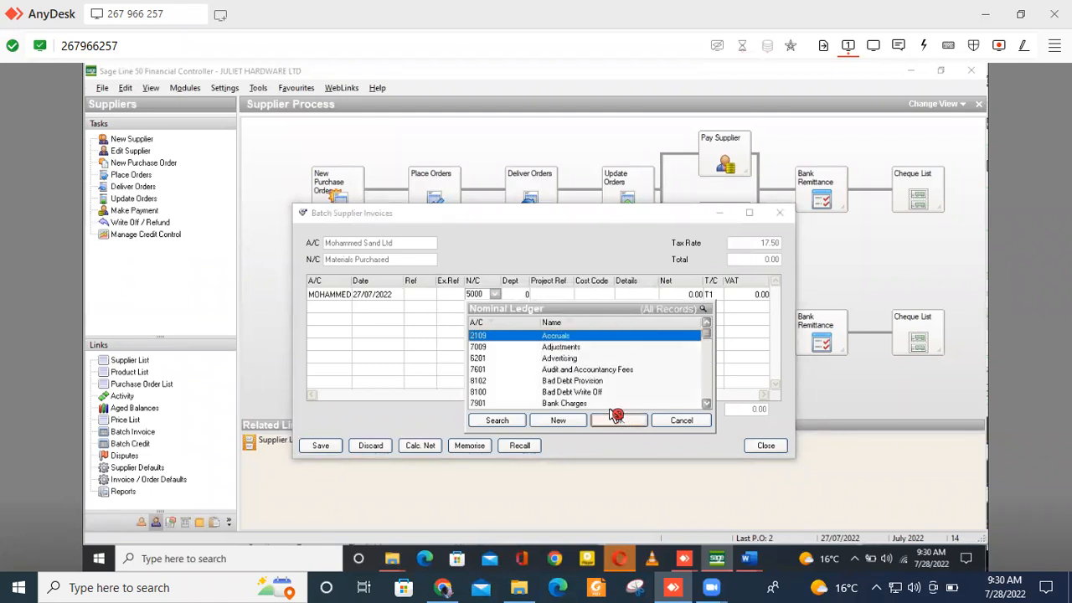
{"action": "key", "text": "Down"}
{"action": "key", "text": "Down"}
{"action": "key", "text": "Down"}
{"action": "key", "text": "Down"}
{"action": "key", "text": "Down"}
{"action": "key", "text": "Down"}
{"action": "key", "text": "Down"}
{"action": "key", "text": "Down"}
{"action": "key", "text": "Down"}
{"action": "key", "text": "Down"}
{"action": "key", "text": "Down"}
{"action": "key", "text": "Down"}
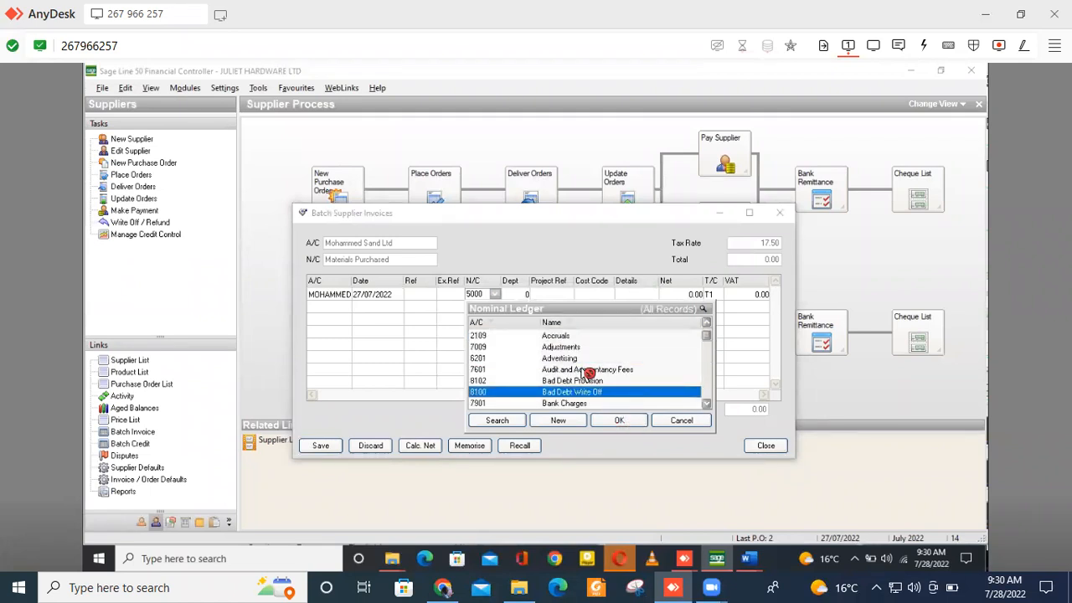
{"action": "key", "text": "Down"}
{"action": "key", "text": "Down"}
{"action": "key", "text": "Down"}
{"action": "key", "text": "Down"}
{"action": "key", "text": "Down"}
{"action": "key", "text": "Down"}
{"action": "key", "text": "Down"}
{"action": "key", "text": "Down"}
{"action": "key", "text": "Down"}
{"action": "key", "text": "Down"}
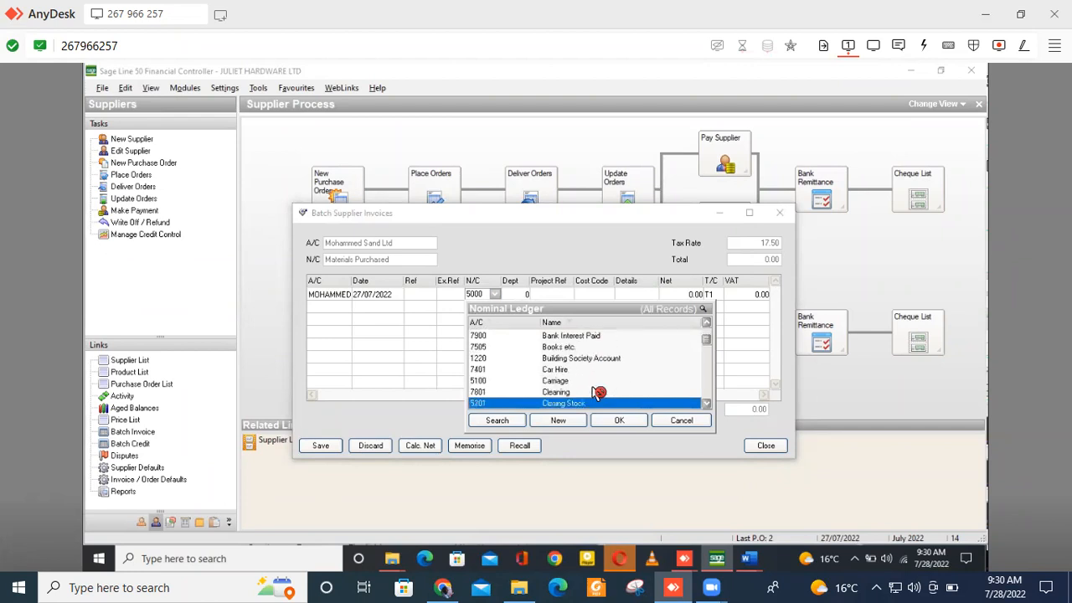
{"action": "key", "text": "Down"}
{"action": "key", "text": "Down"}
{"action": "key", "text": "Down"}
{"action": "key", "text": "Down"}
{"action": "key", "text": "Down"}
{"action": "key", "text": "Down"}
{"action": "key", "text": "Down"}
{"action": "key", "text": "Down"}
{"action": "key", "text": "Down"}
{"action": "key", "text": "Down"}
{"action": "key", "text": "Down"}
{"action": "key", "text": "Down"}
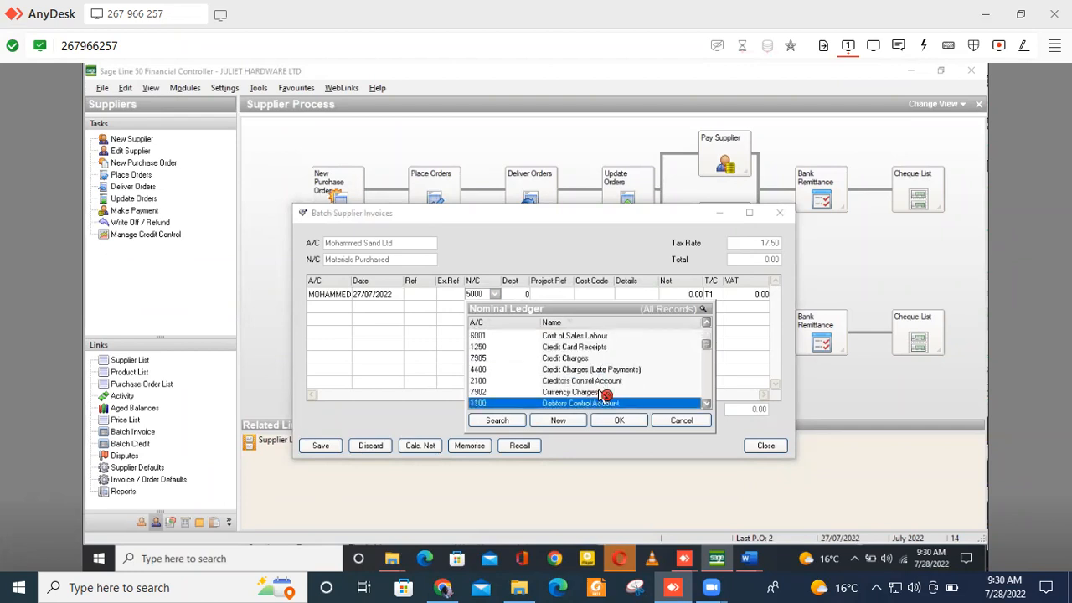
{"action": "key", "text": "Down"}
{"action": "key", "text": "Down"}
{"action": "key", "text": "Down"}
{"action": "key", "text": "Down"}
{"action": "key", "text": "Down"}
{"action": "key", "text": "Down"}
{"action": "key", "text": "Down"}
{"action": "key", "text": "Down"}
{"action": "key", "text": "Down"}
{"action": "key", "text": "Down"}
{"action": "key", "text": "Down"}
{"action": "key", "text": "Down"}
{"action": "key", "text": "Down"}
{"action": "key", "text": "Down"}
{"action": "key", "text": "Down"}
{"action": "key", "text": "Down"}
{"action": "key", "text": "Down"}
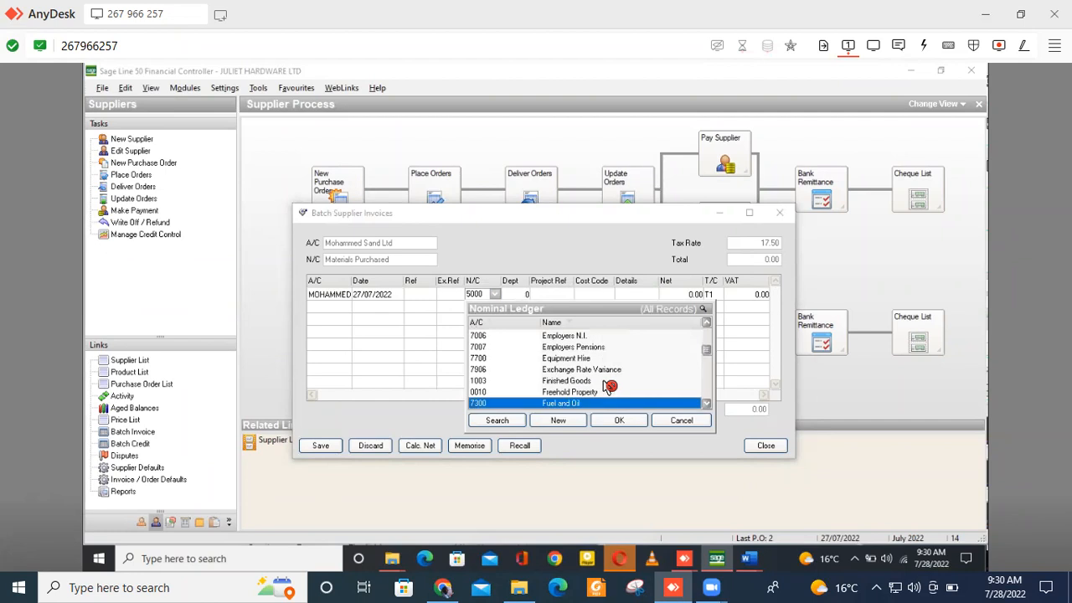
{"action": "key", "text": "Escape"}
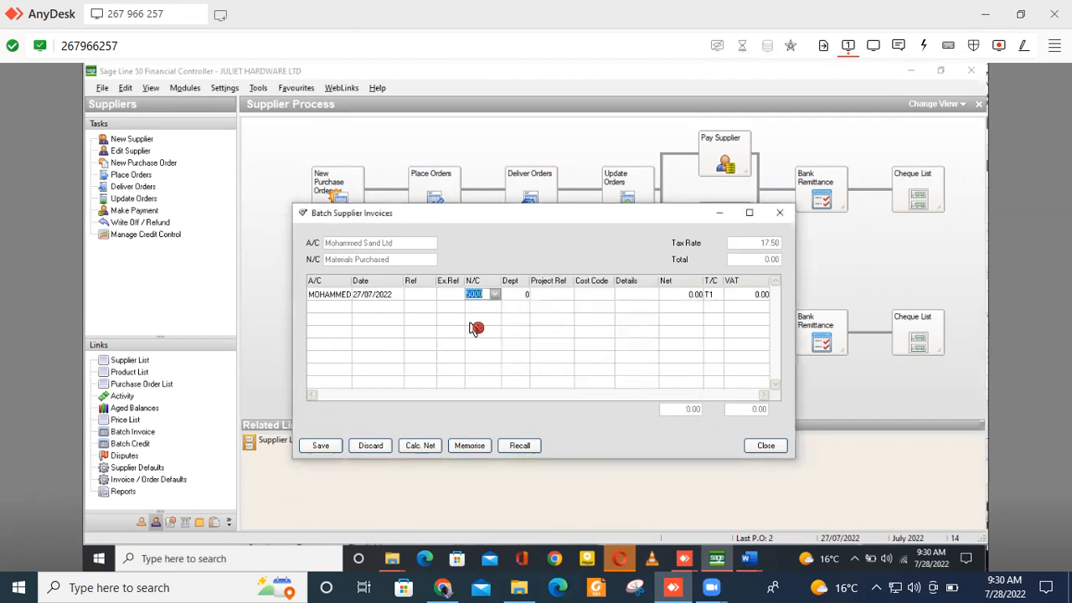
Assign department 1 and a net amount of 128662 to the invoice line, then save and close the batch
{"action": "left_click", "coordinate": [523, 297]}
{"action": "left_click", "coordinate": [524, 296]}
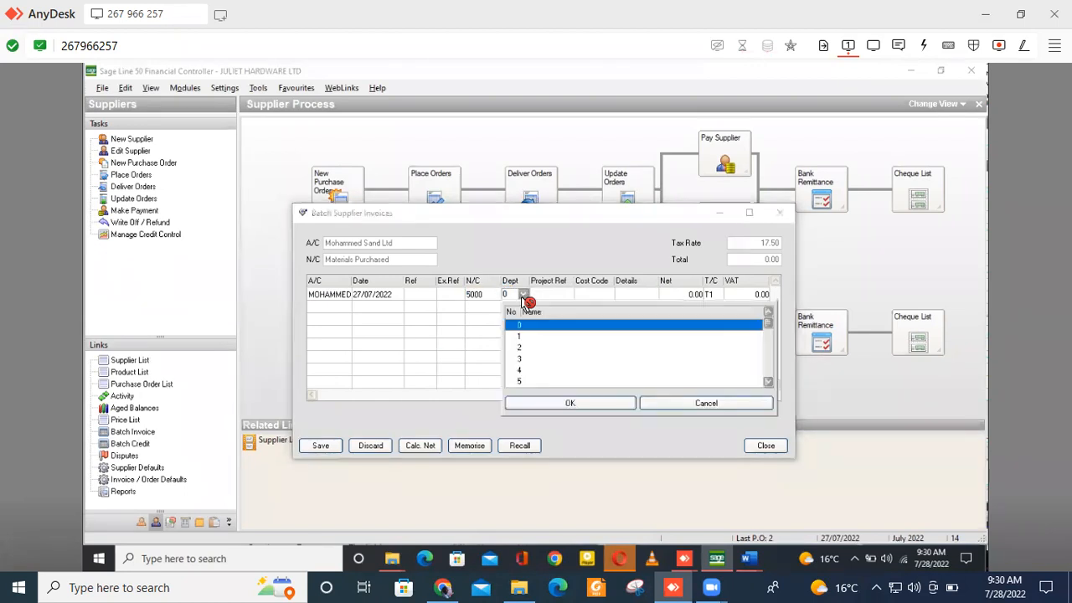
{"action": "left_click", "coordinate": [522, 339]}
{"action": "left_click", "coordinate": [582, 404]}
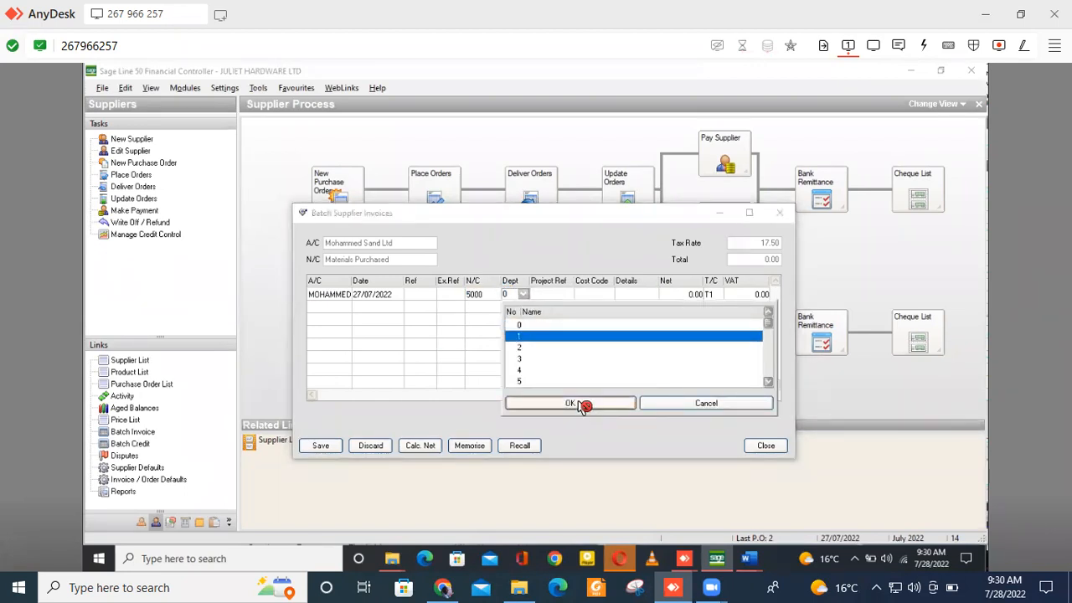
{"action": "left_click", "coordinate": [694, 300]}
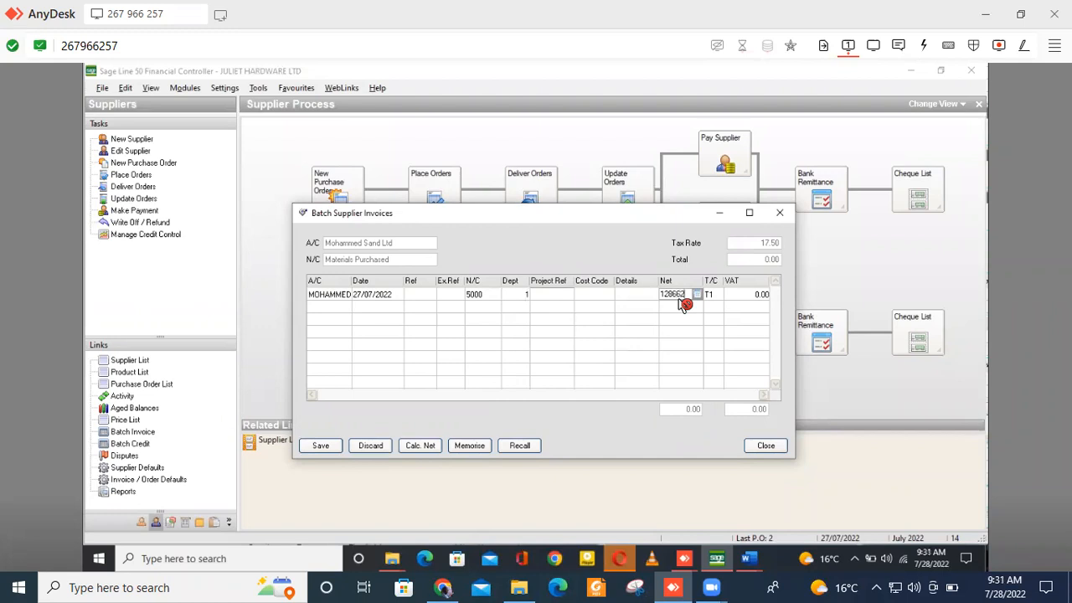
{"action": "left_click", "coordinate": [748, 295]}
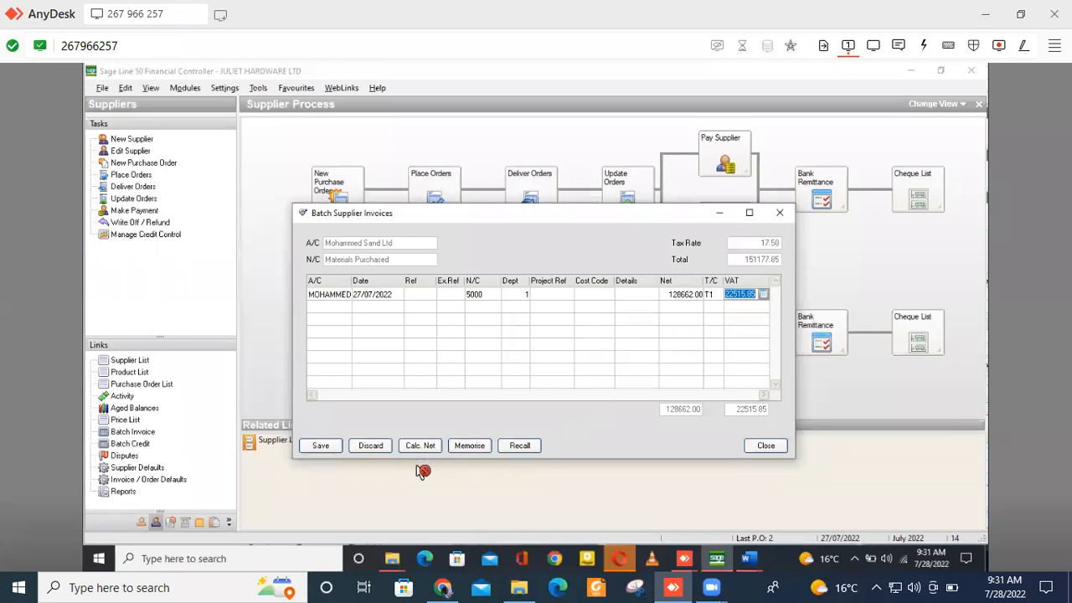
{"action": "left_click", "coordinate": [321, 448]}
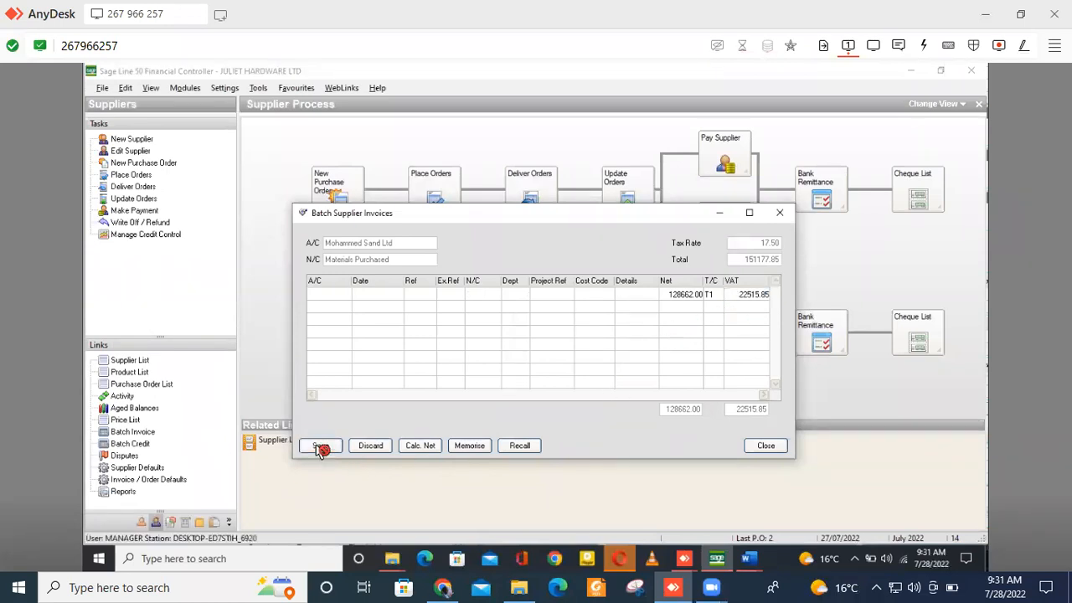
{"action": "left_click", "coordinate": [781, 218]}
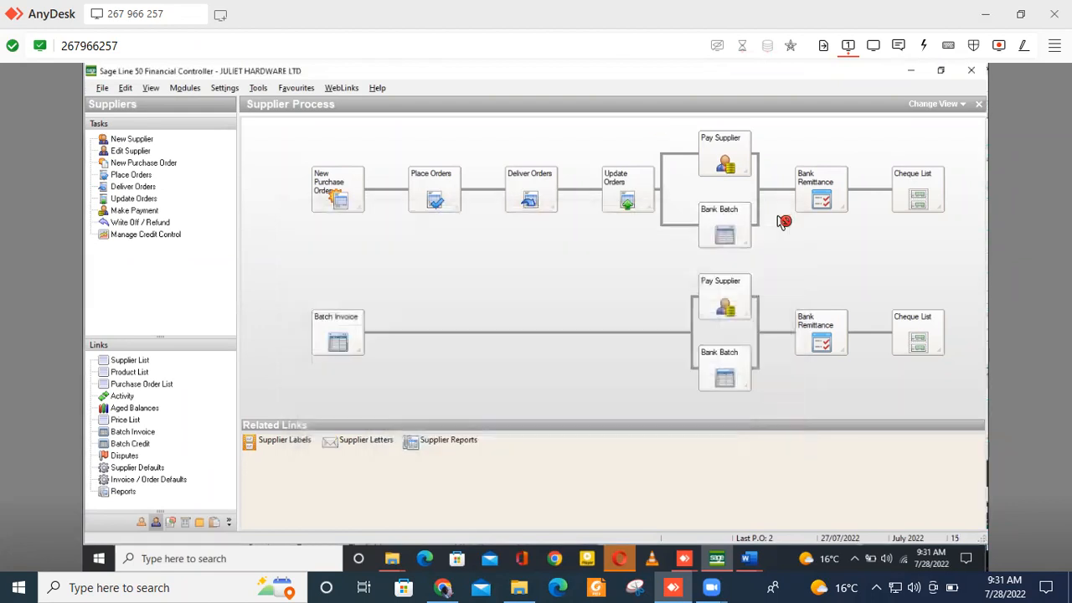
Start another supplier payment to Mohammed Sand Ltd for 128662.50 and draw it from bank ledger account 1201
{"action": "left_click", "coordinate": [728, 295]}
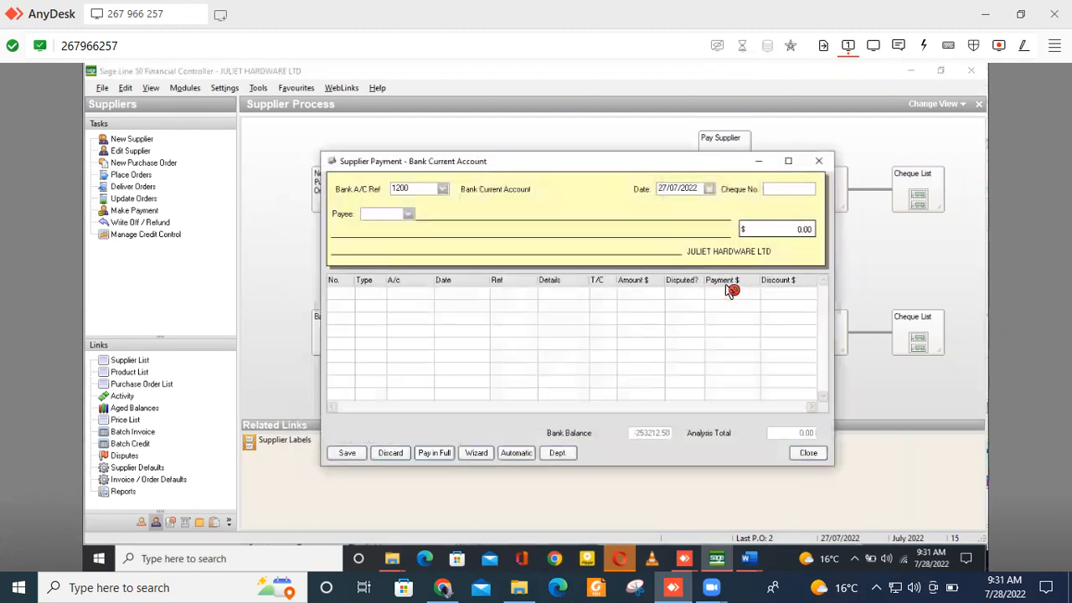
{"action": "left_click", "coordinate": [409, 215]}
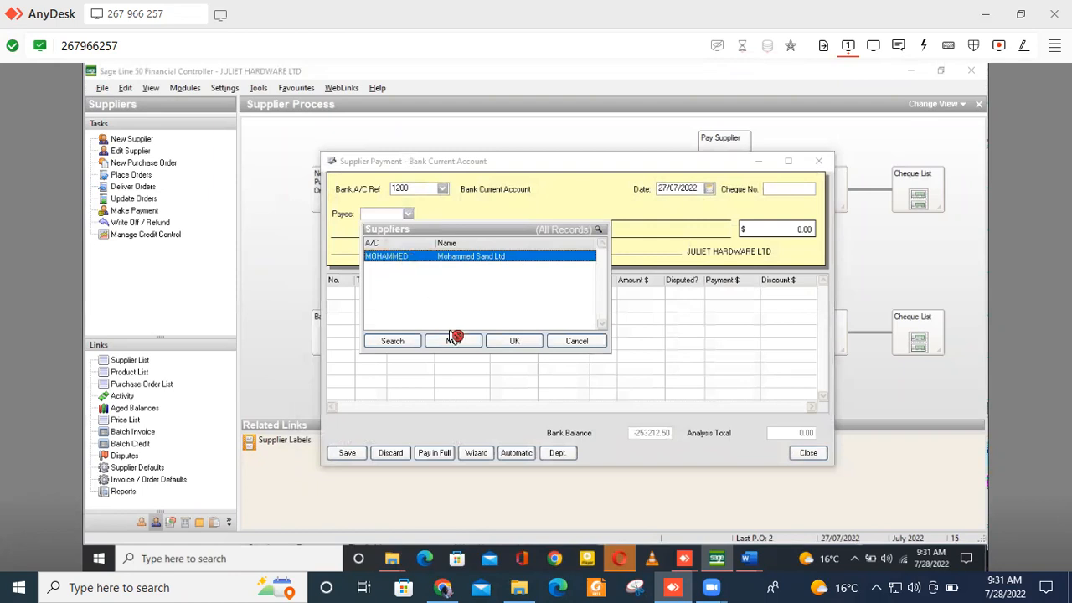
{"action": "left_click", "coordinate": [514, 341]}
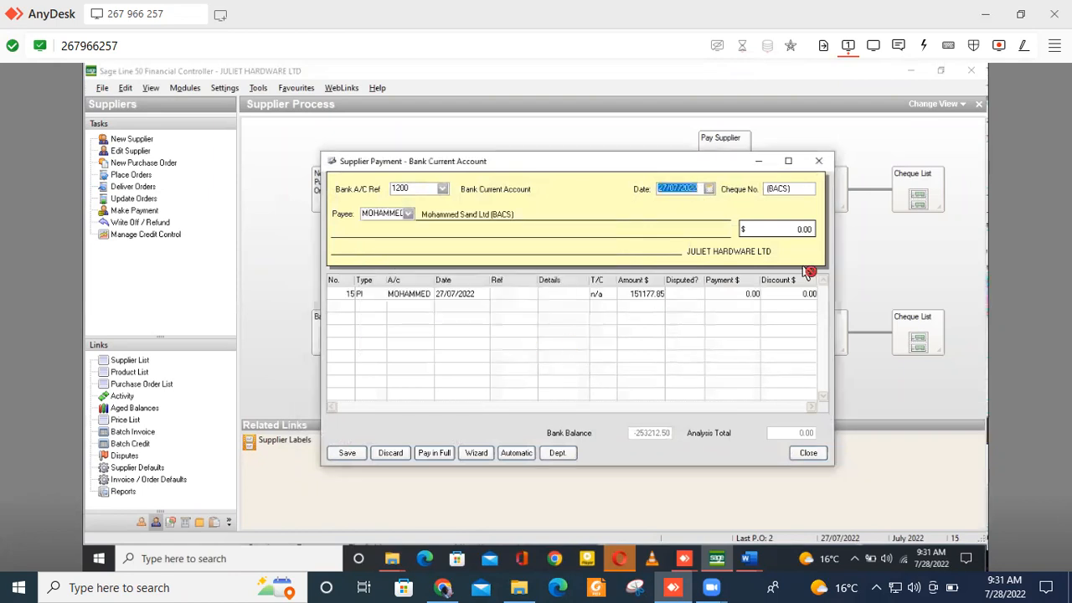
{"action": "left_click", "coordinate": [791, 228]}
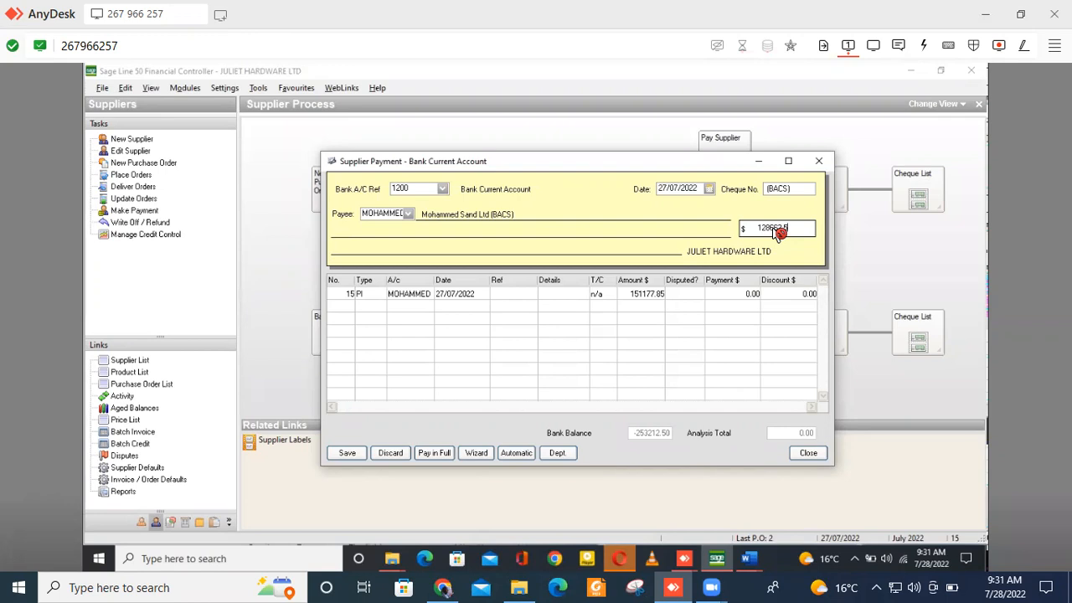
{"action": "left_click", "coordinate": [445, 189]}
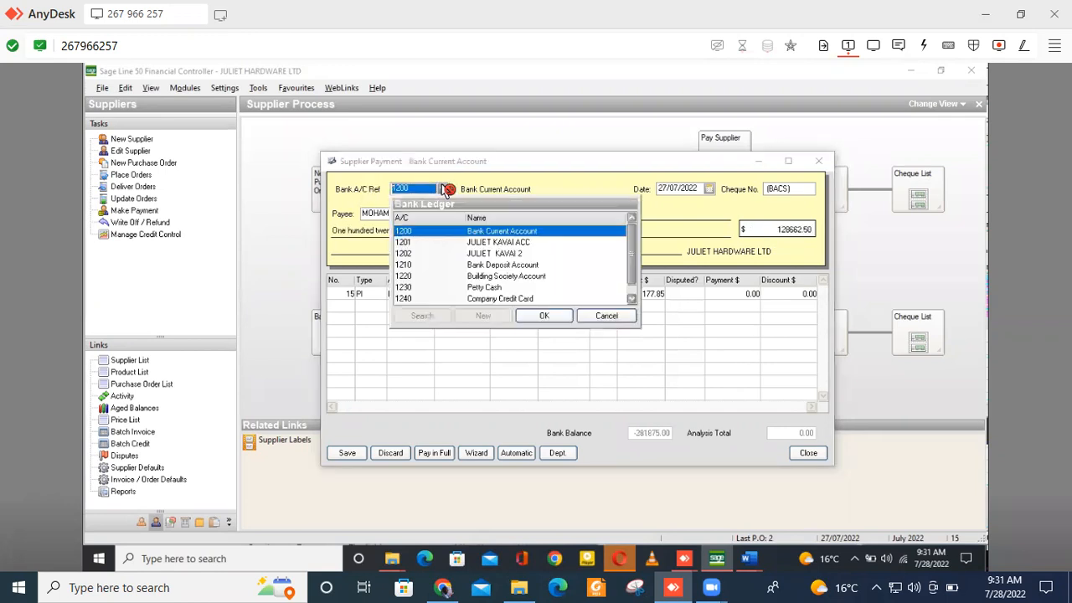
{"action": "left_click", "coordinate": [510, 243]}
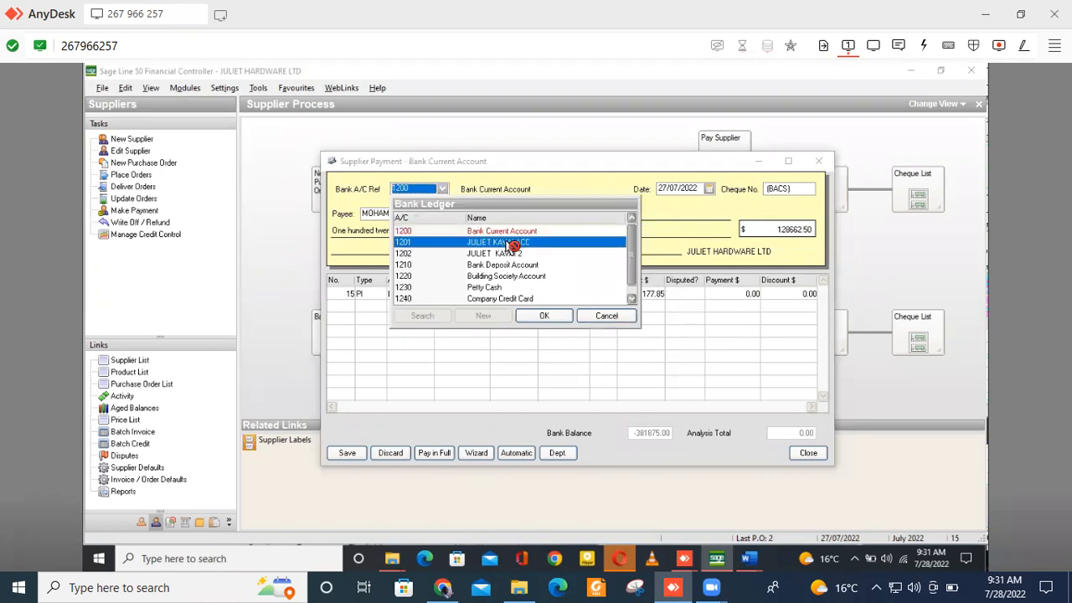
{"action": "left_click", "coordinate": [548, 316]}
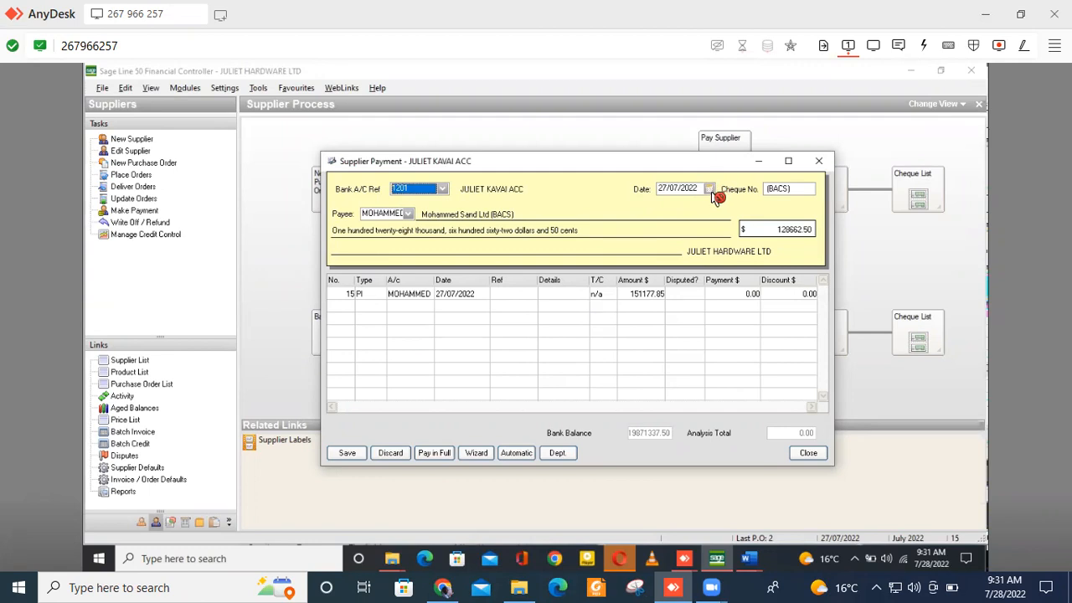
Allocate 128662.50 of the supplier payment to Mohammed Sand Ltd's invoice 15, then save the payment and close the form
{"action": "left_click", "coordinate": [348, 294]}
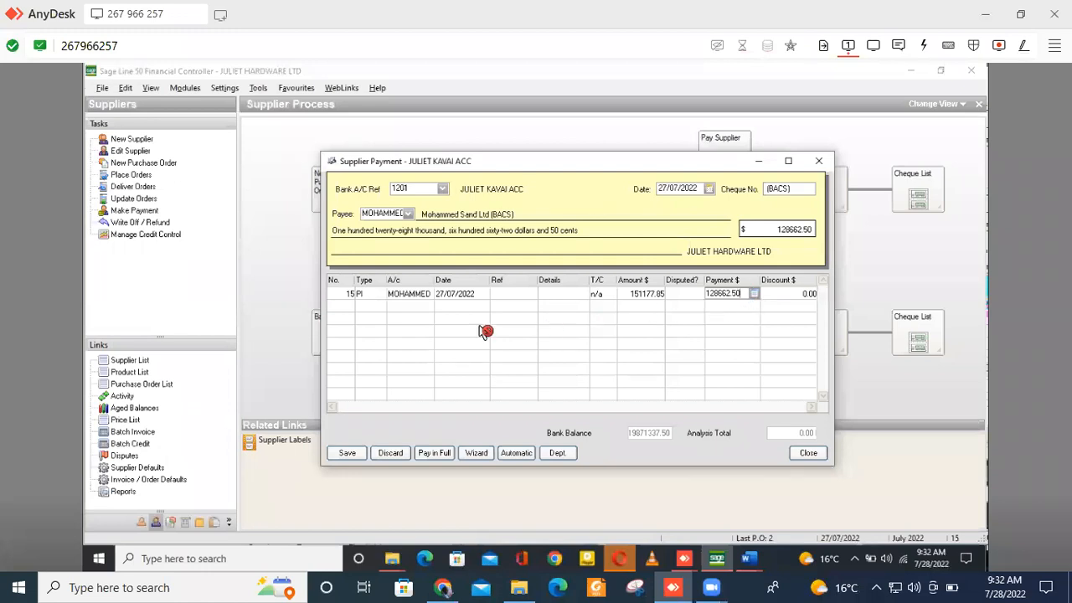
{"action": "left_click", "coordinate": [352, 307]}
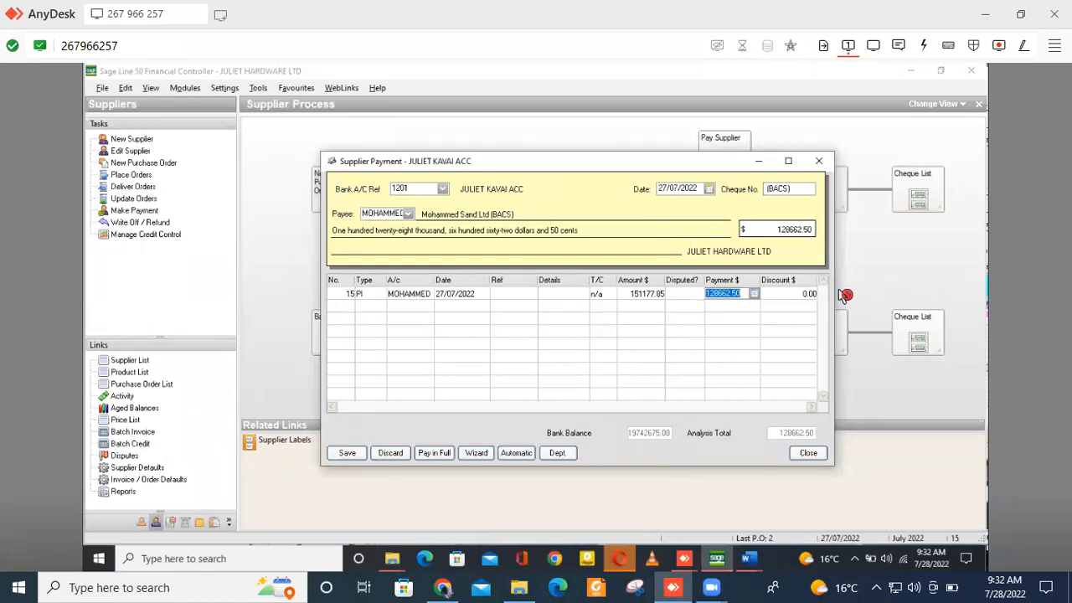
{"action": "left_click", "coordinate": [350, 453]}
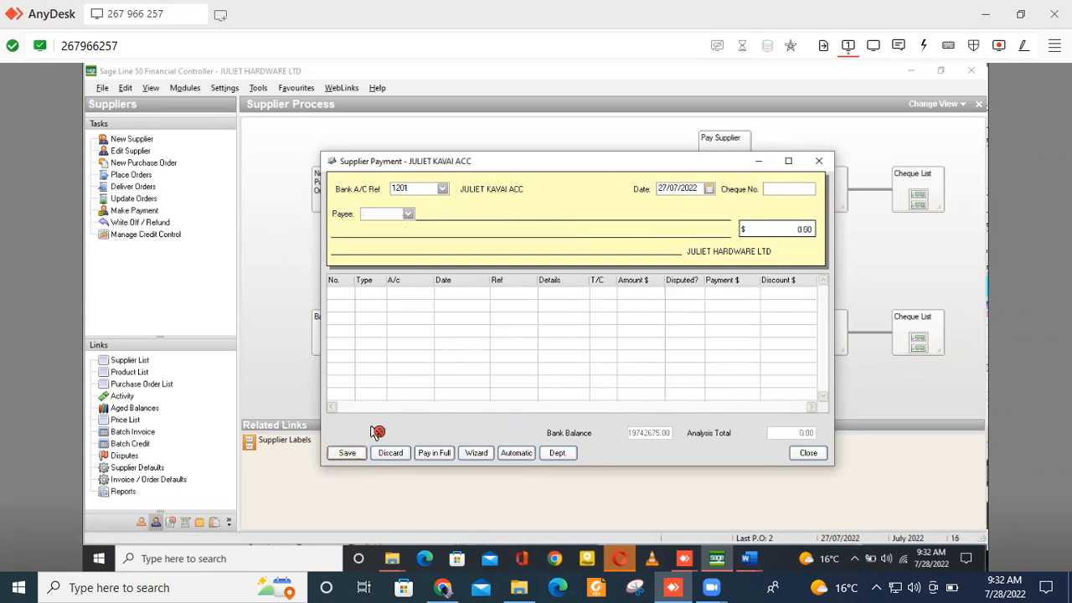
{"action": "left_click", "coordinate": [820, 161]}
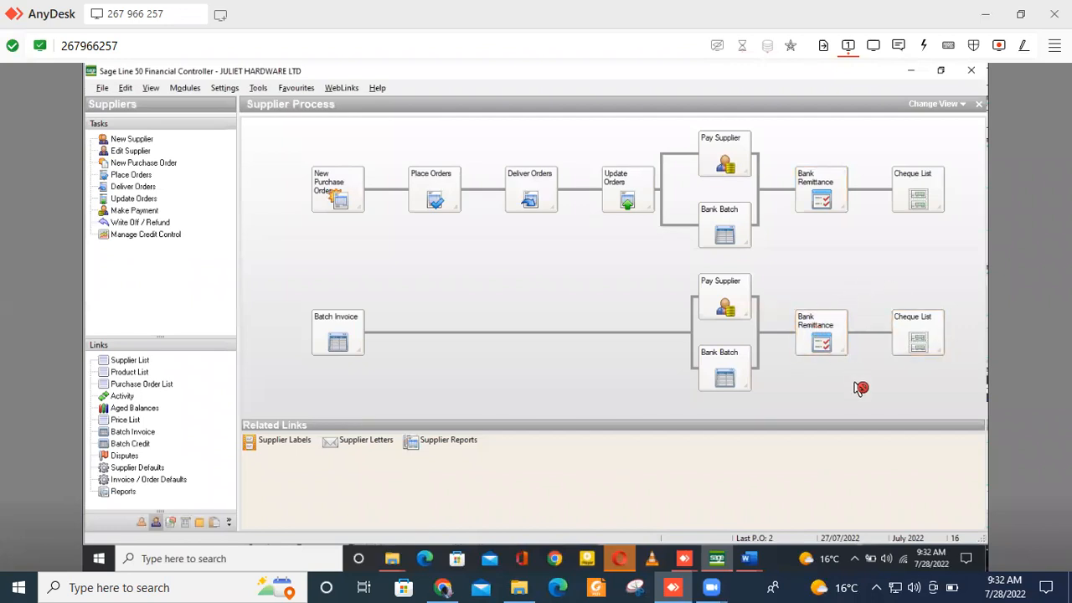
Check the cheque list for bank account 1201, then close it
{"action": "left_click", "coordinate": [923, 331]}
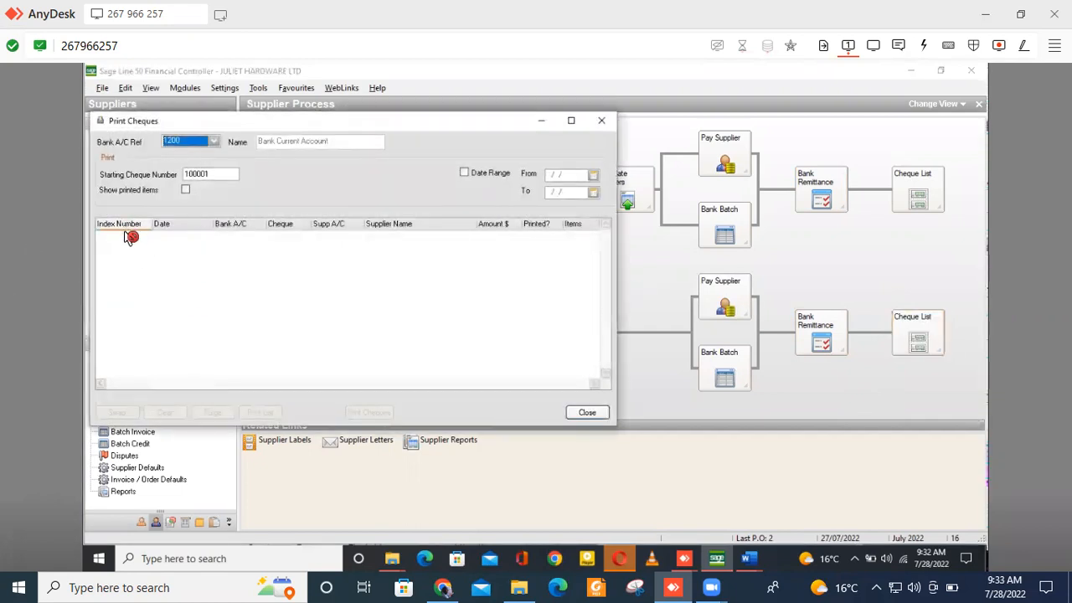
{"action": "left_click", "coordinate": [219, 142]}
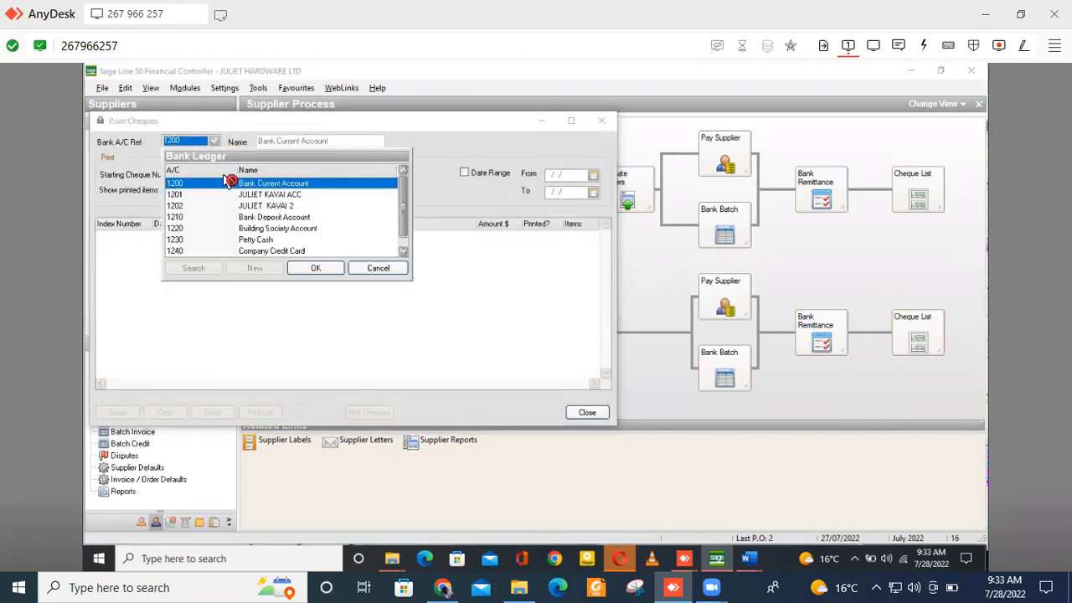
{"action": "left_click", "coordinate": [287, 195]}
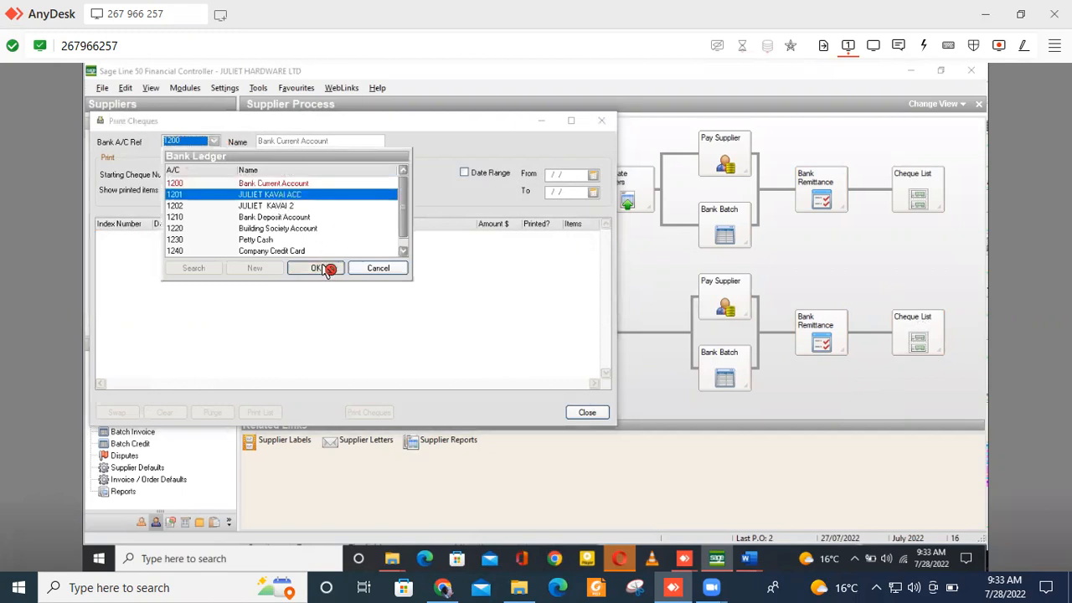
{"action": "left_click", "coordinate": [328, 268]}
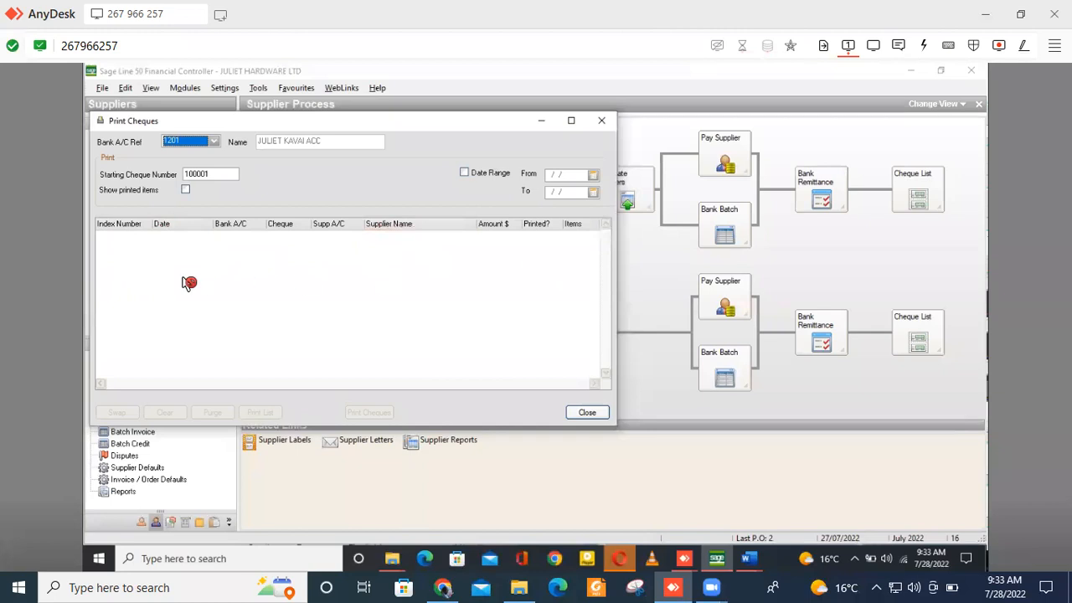
{"action": "left_click", "coordinate": [602, 123]}
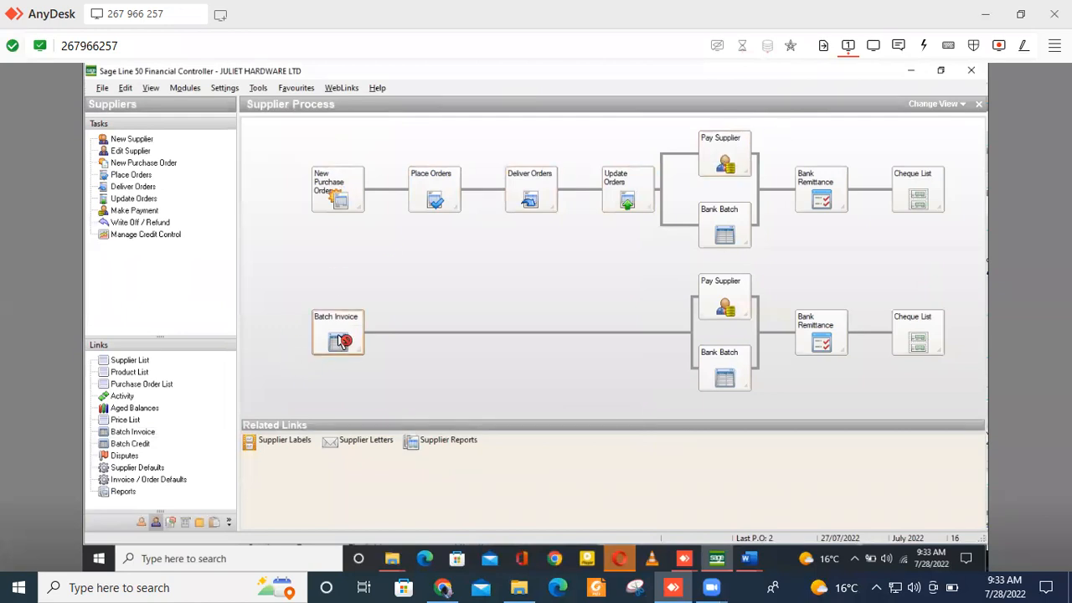
Bring up a blank supplier payment form to review it, then close it without entering anything
{"action": "left_click", "coordinate": [339, 341]}
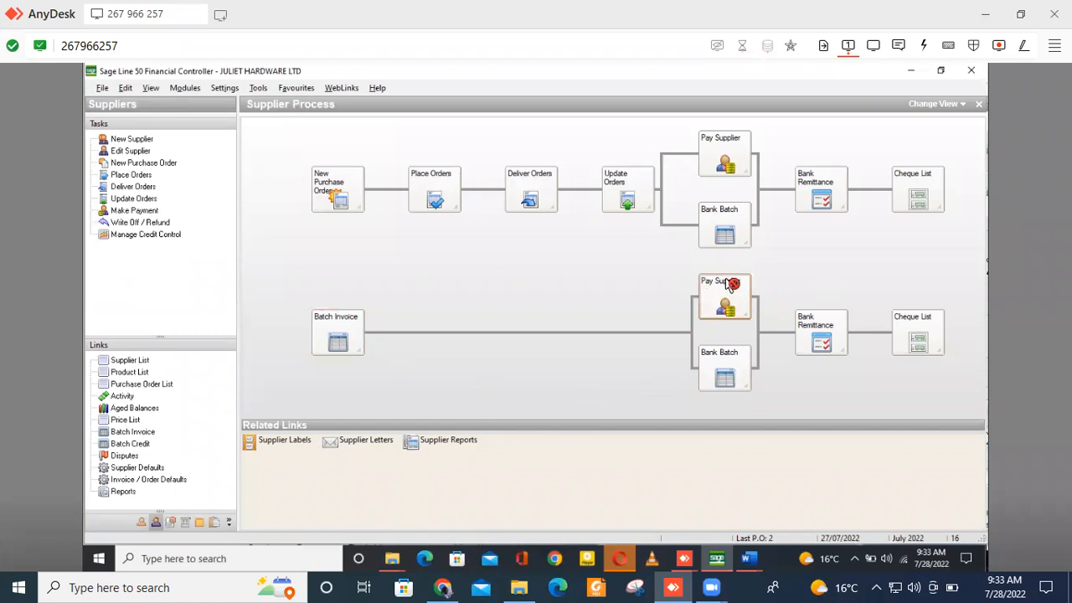
{"action": "left_click", "coordinate": [144, 214]}
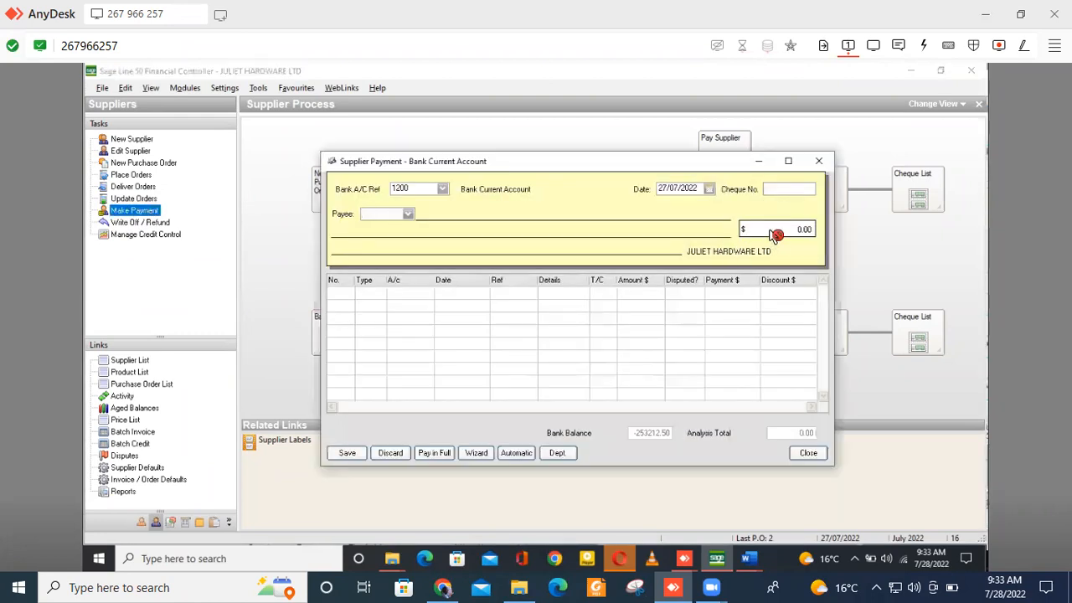
{"action": "left_click", "coordinate": [818, 161]}
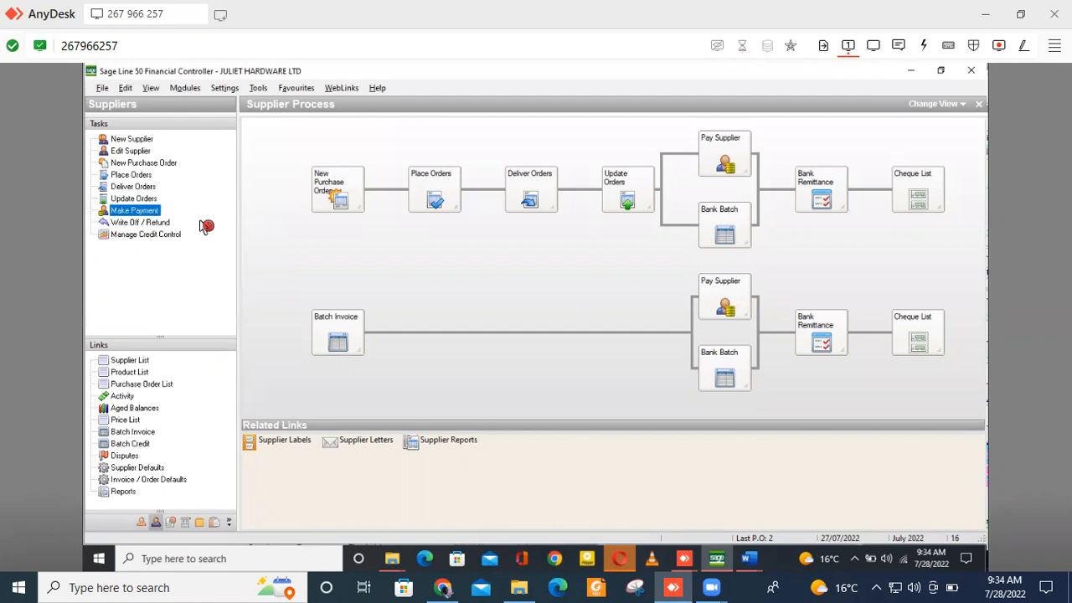
Start a supplier invoice refund for Mohammed Sand Ltd's IRON SHEETS invoice 7 and post it to bank account 1201
{"action": "left_click", "coordinate": [158, 224]}
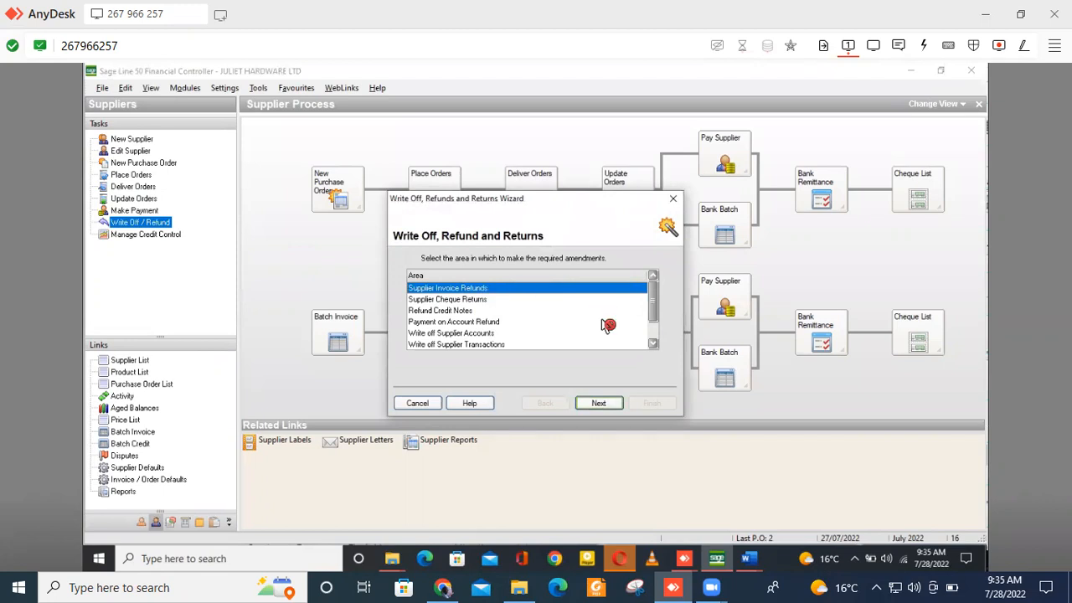
{"action": "left_click", "coordinate": [598, 406]}
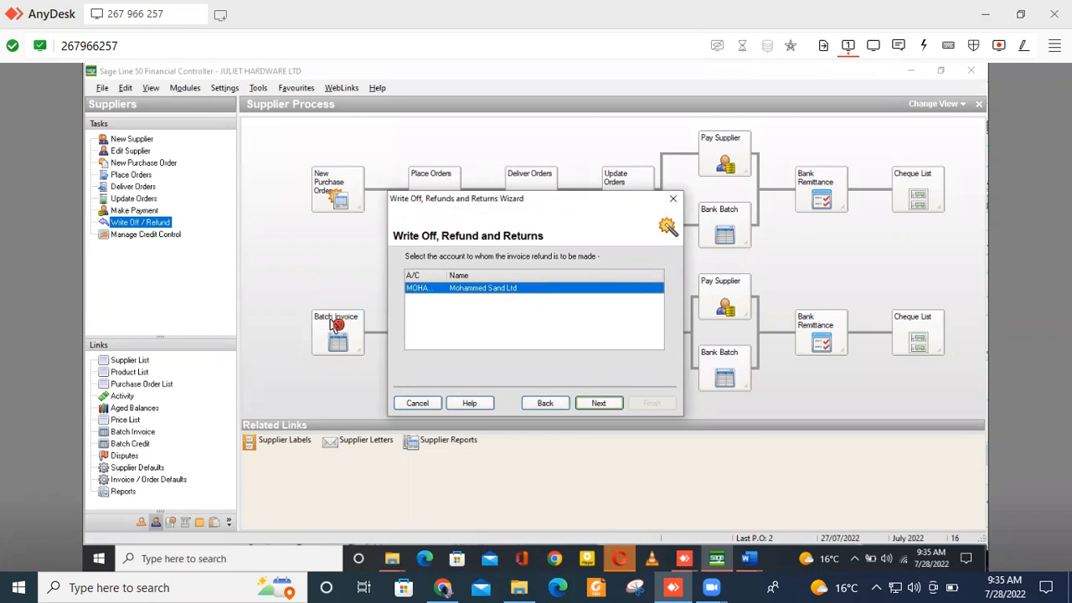
{"action": "left_click", "coordinate": [602, 404]}
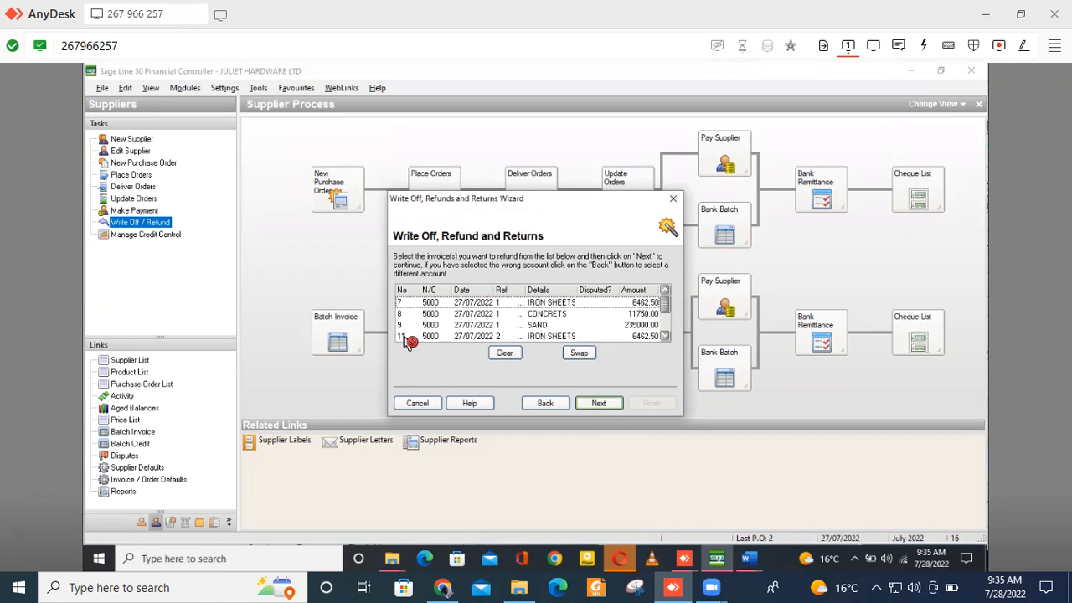
{"action": "left_click", "coordinate": [593, 303]}
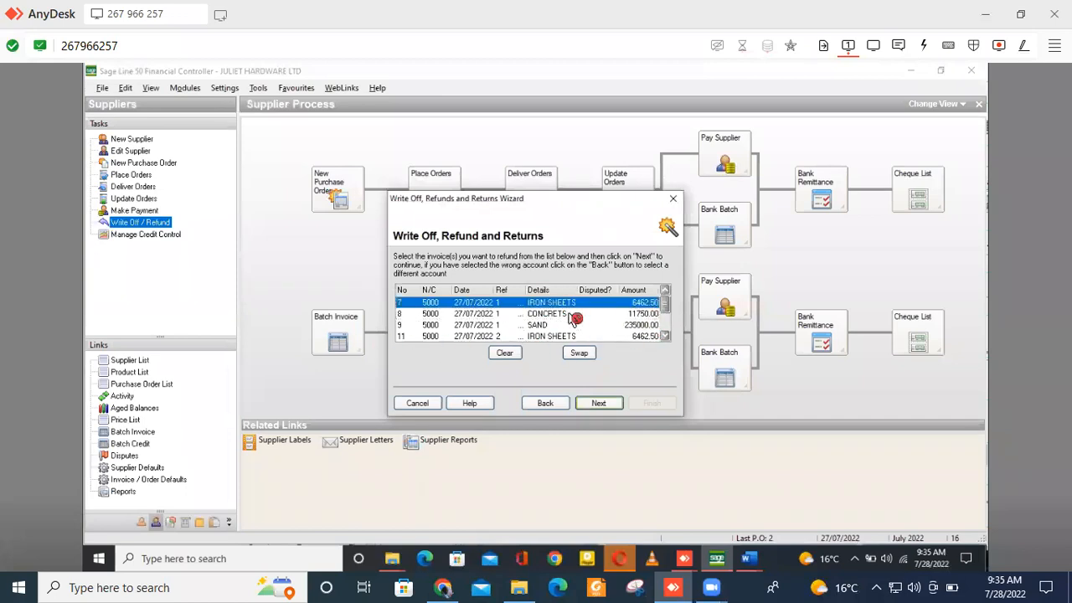
{"action": "left_click", "coordinate": [599, 404]}
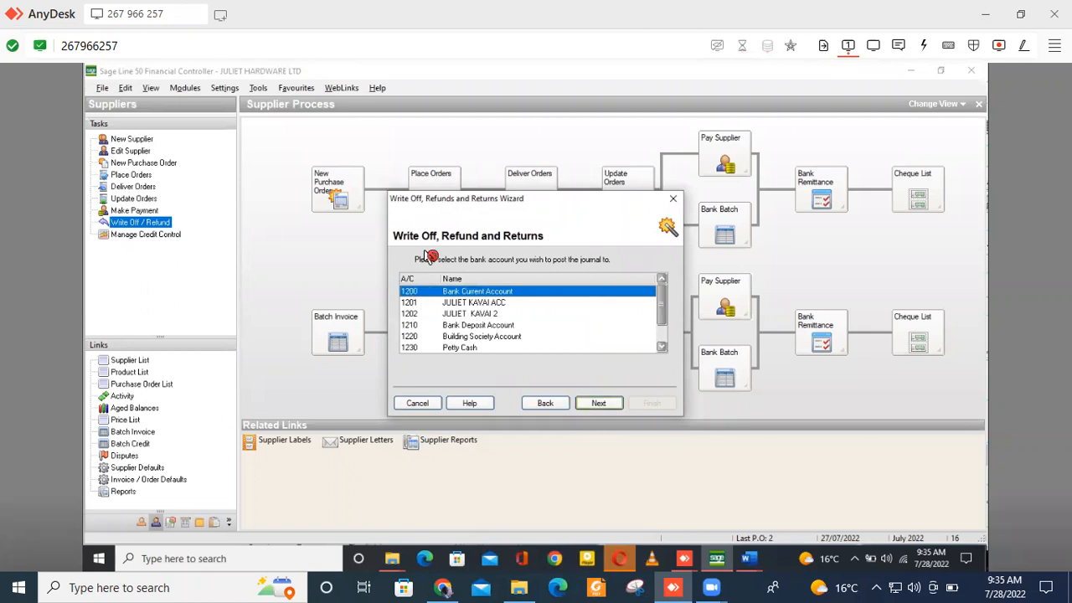
{"action": "left_click", "coordinate": [485, 304]}
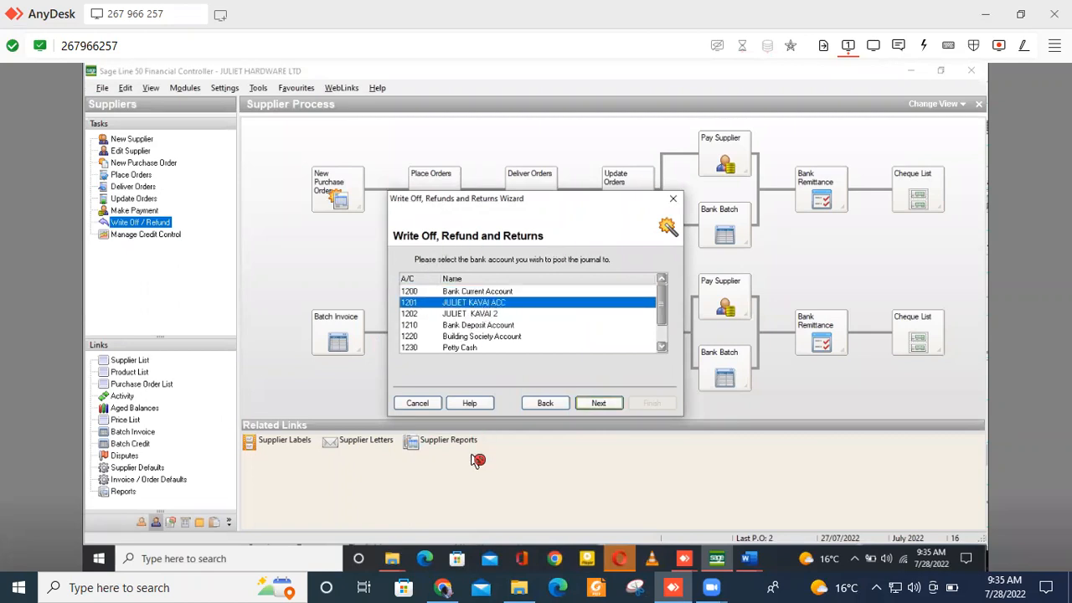
{"action": "left_click", "coordinate": [601, 403]}
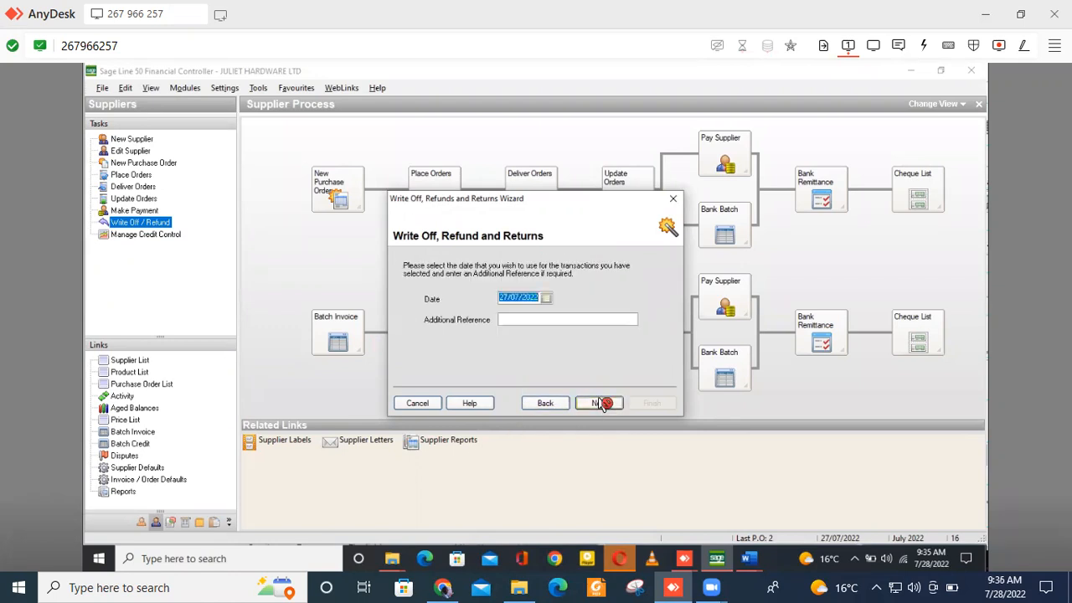
Enter REFUND as the additional reference and try to continue with 07/28/2022 as the refund date
{"action": "left_click", "coordinate": [516, 320]}
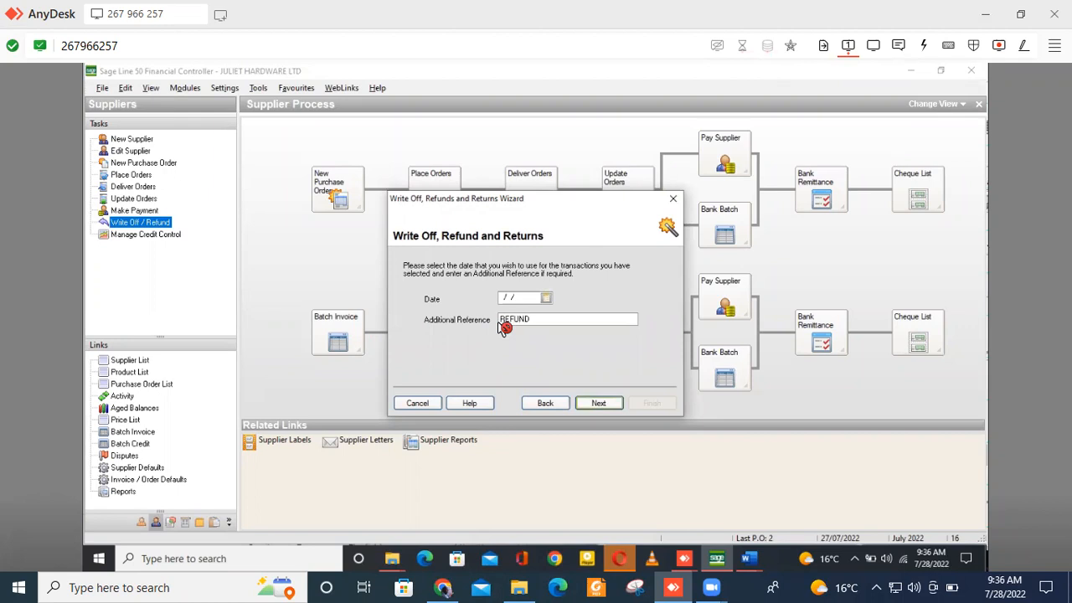
{"action": "left_click", "coordinate": [545, 298]}
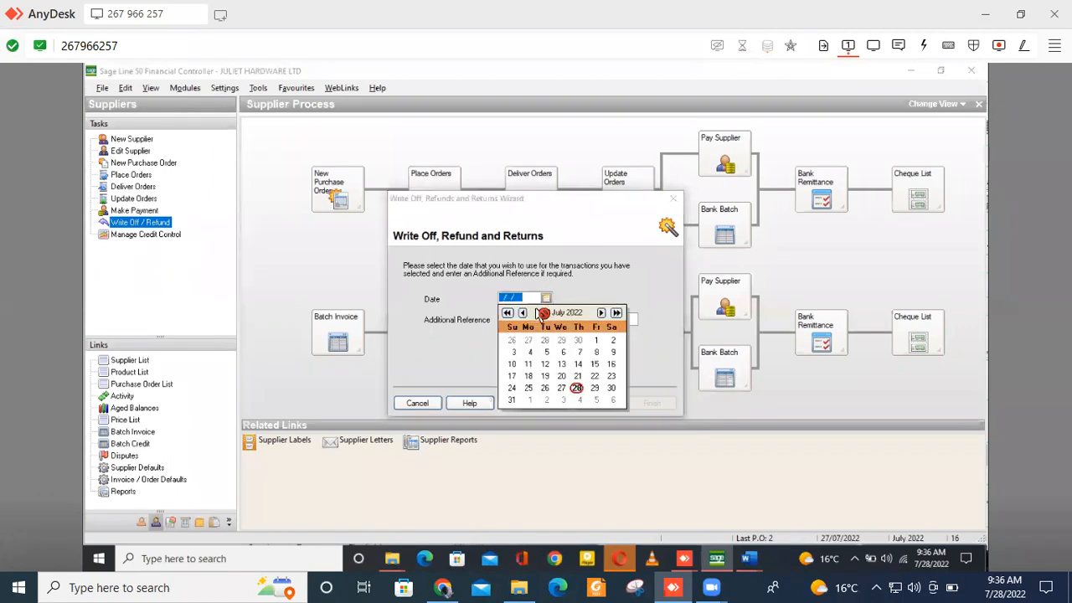
{"action": "left_click", "coordinate": [578, 388]}
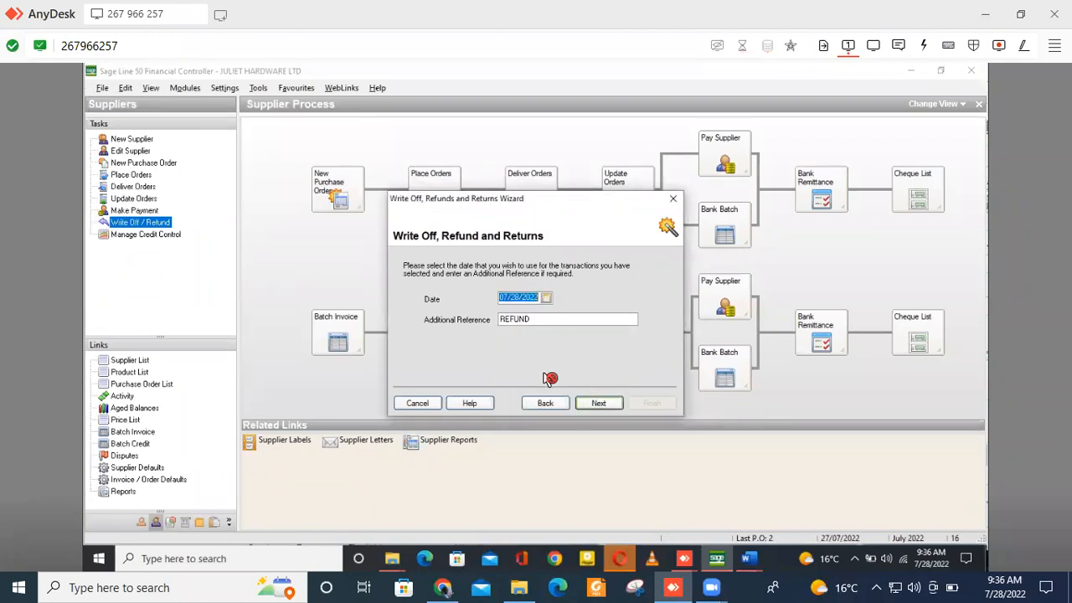
{"action": "left_click", "coordinate": [601, 404]}
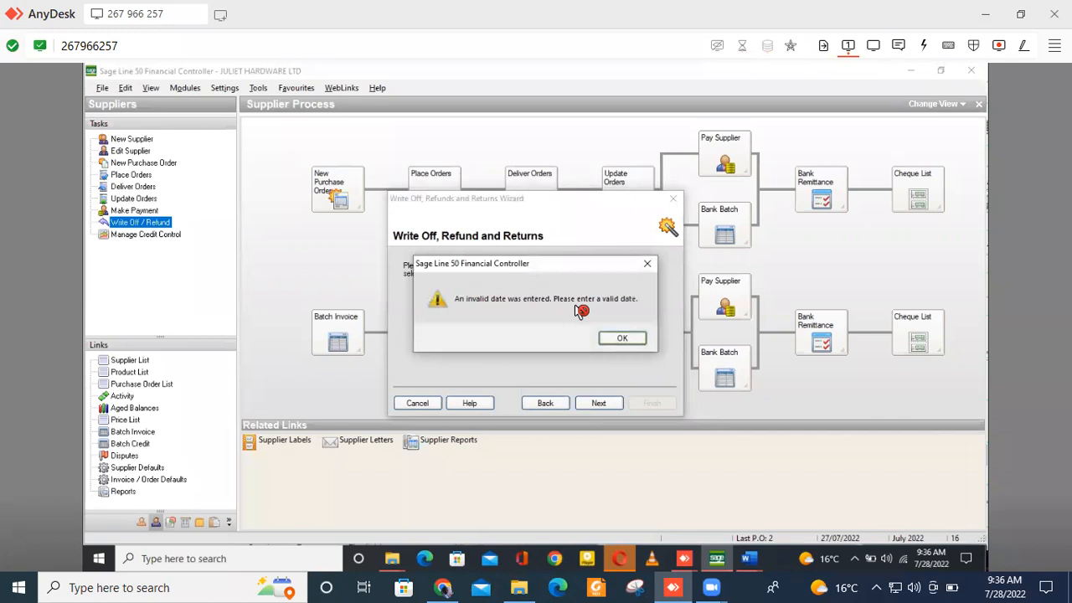
{"action": "left_click", "coordinate": [639, 338]}
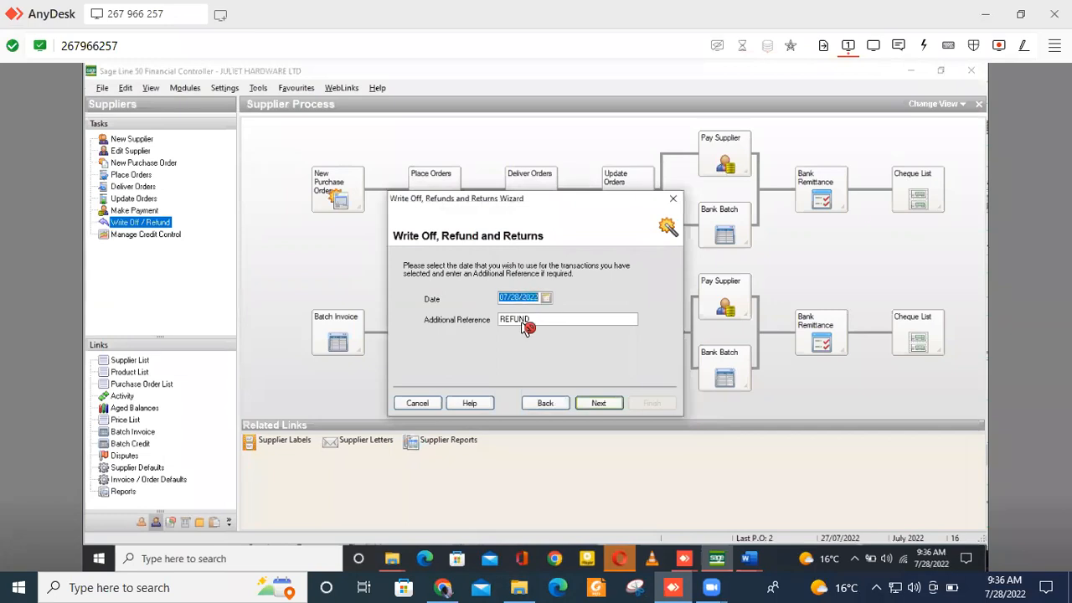
Pick 27 July 2022 from the calendar as the refund date and try to continue
{"action": "left_click", "coordinate": [545, 298]}
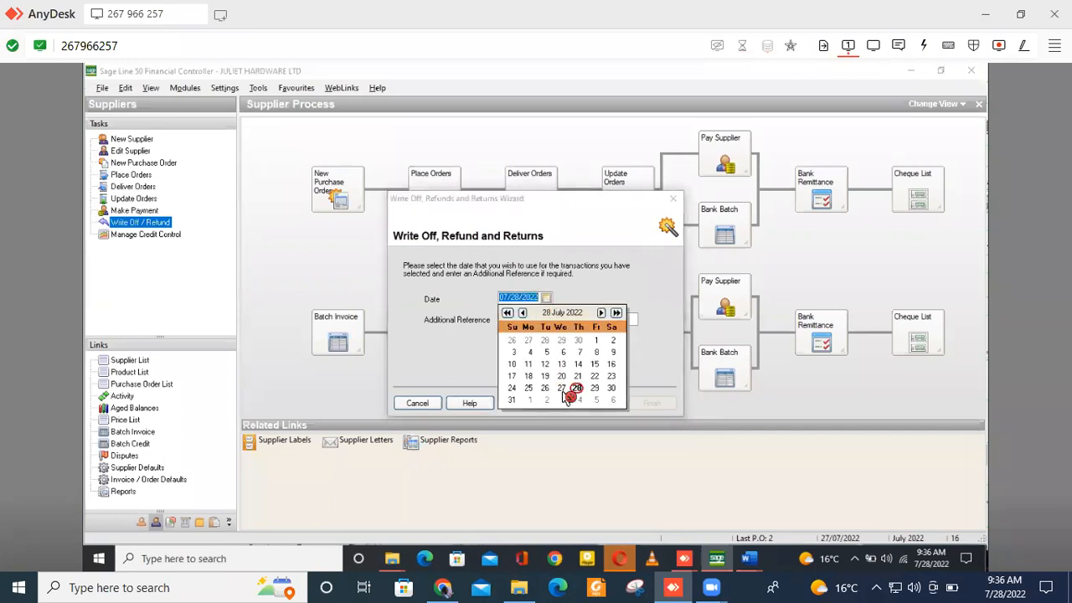
{"action": "left_click", "coordinate": [561, 388]}
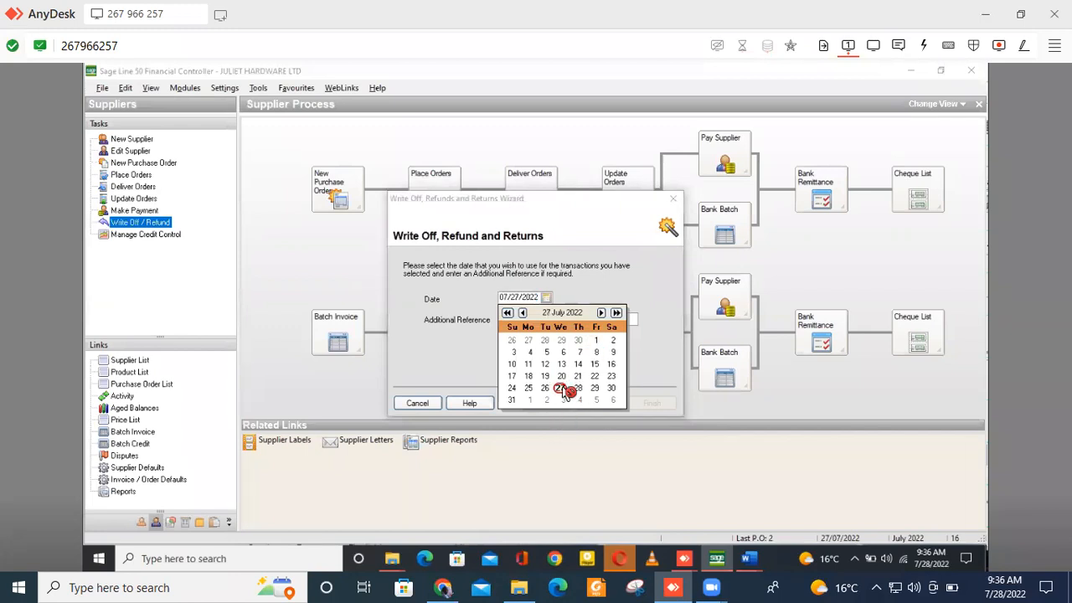
{"action": "left_click", "coordinate": [562, 389]}
{"action": "left_click", "coordinate": [599, 404]}
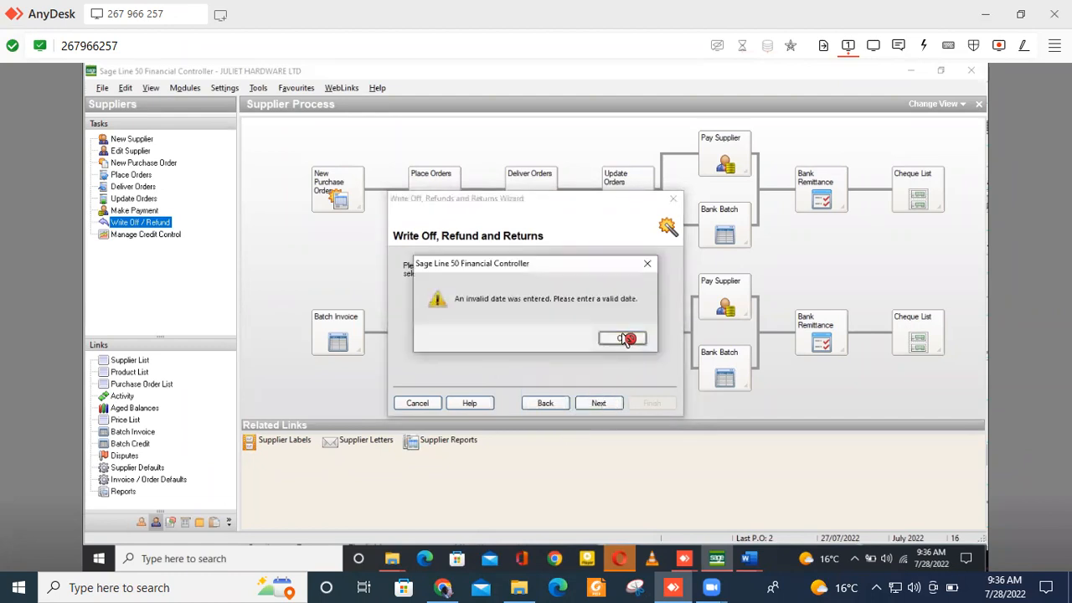
{"action": "left_click", "coordinate": [624, 338]}
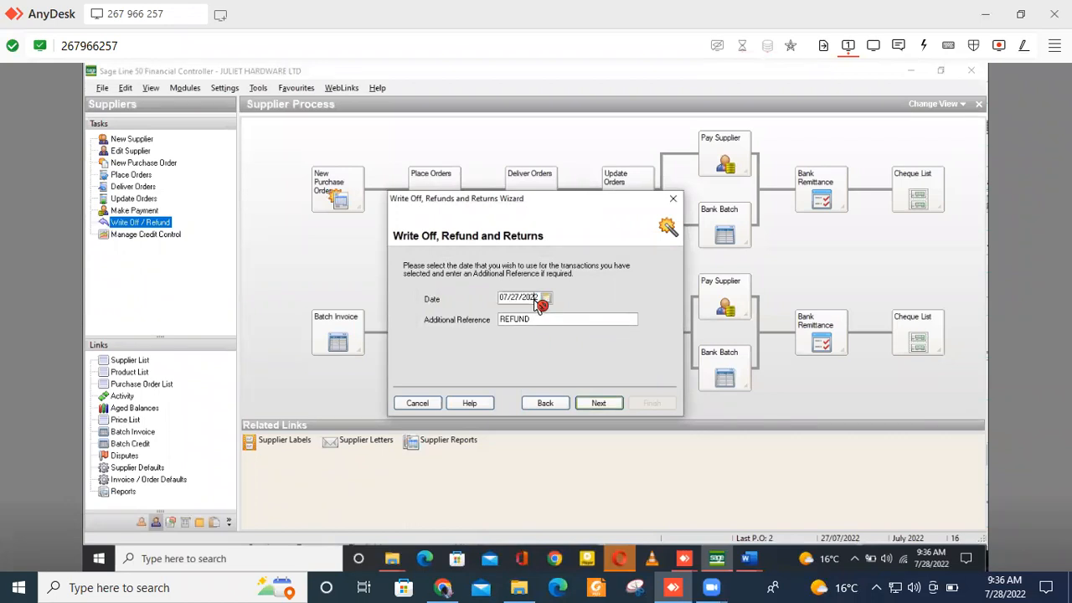
Clear the refund date and try to continue with it blank
{"action": "left_click", "coordinate": [508, 299]}
{"action": "double_click", "coordinate": [517, 299]}
{"action": "left_click", "coordinate": [518, 299]}
{"action": "double_click", "coordinate": [519, 299]}
{"action": "key", "text": "Delete"}
{"action": "left_click", "coordinate": [600, 405]}
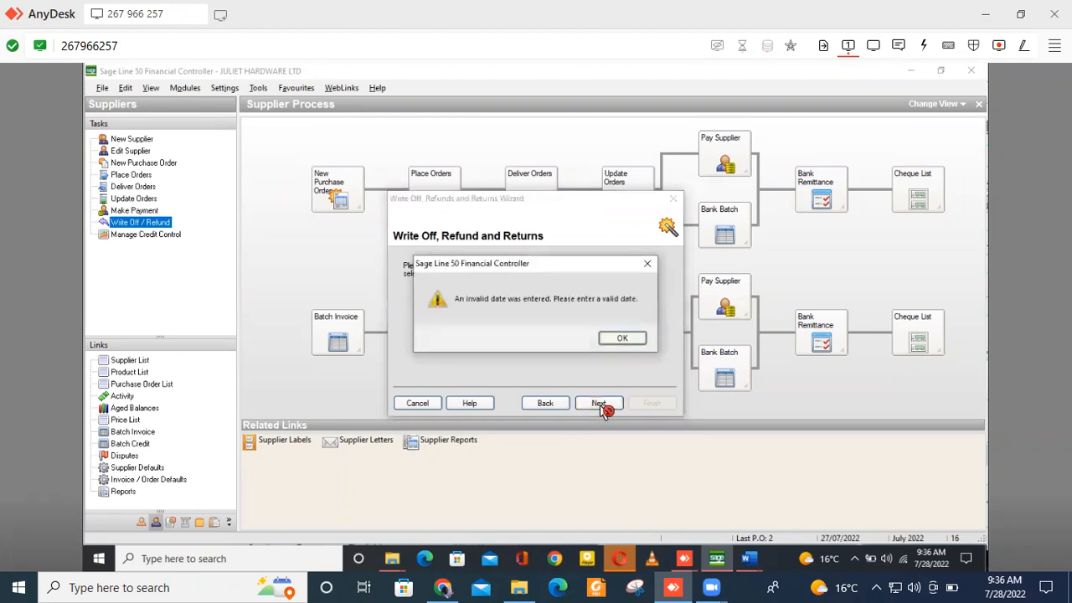
{"action": "left_click", "coordinate": [628, 338]}
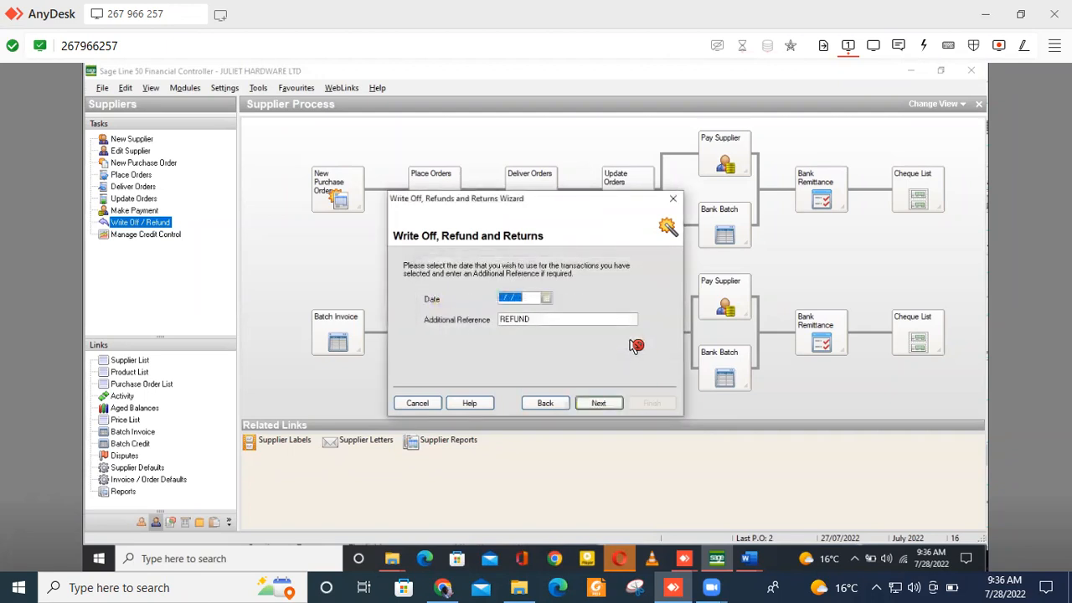
Re-enter the refund date as 07/27/2022 and try to continue
{"action": "left_click", "coordinate": [507, 301]}
{"action": "left_click", "coordinate": [613, 405]}
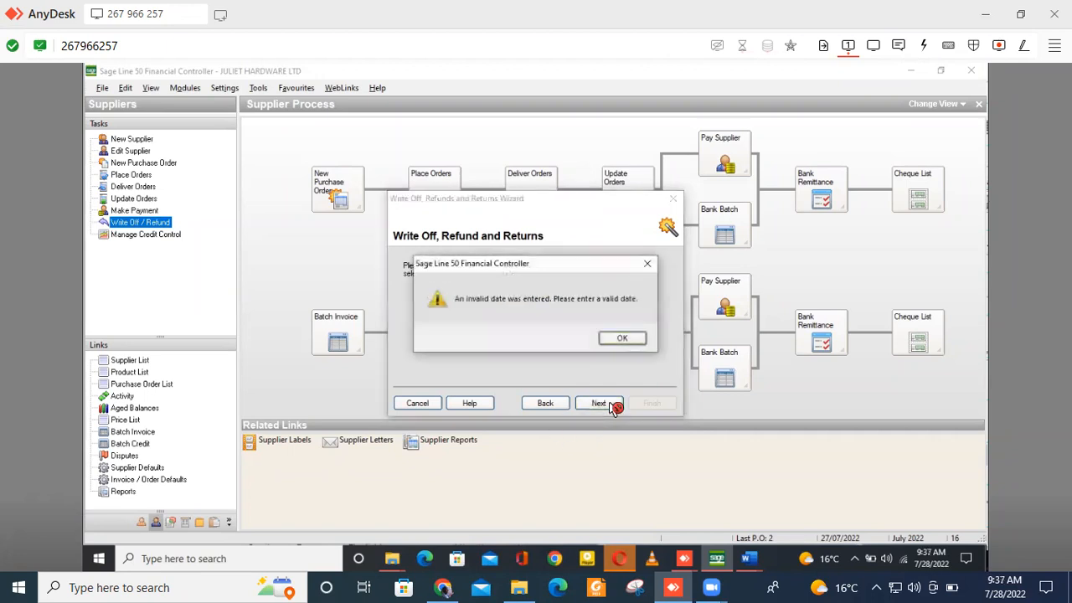
{"action": "left_click", "coordinate": [629, 338]}
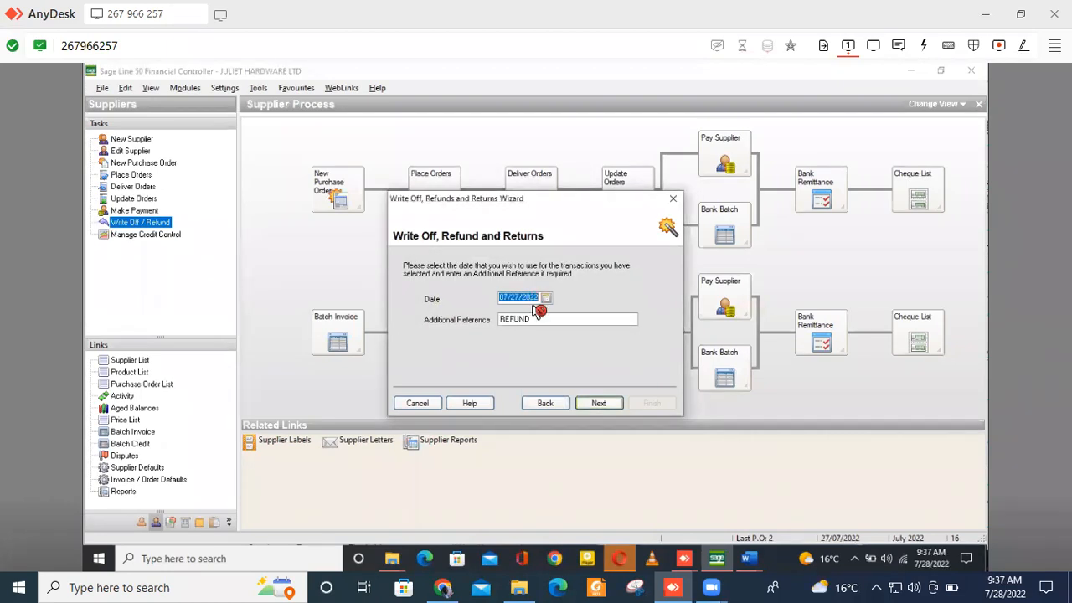
Clear the refund date, re-enter it as 07/29/2022 and try to continue
{"action": "key", "text": "BackSpace"}
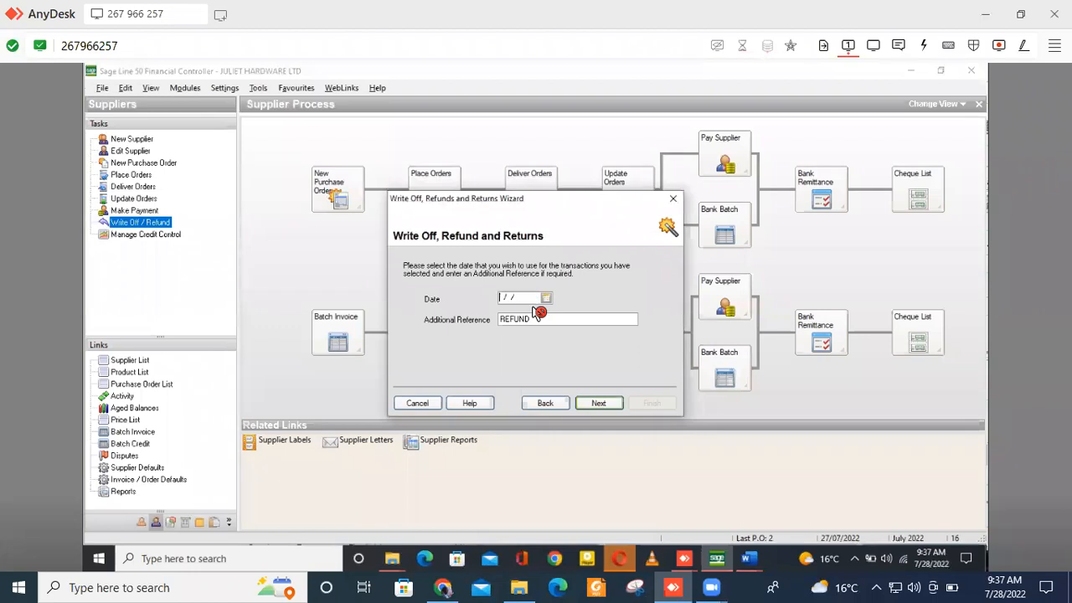
{"action": "type", "text": "2"}
{"action": "type", "text": "0"}
{"action": "left_click", "coordinate": [610, 405]}
{"action": "left_click", "coordinate": [624, 337]}
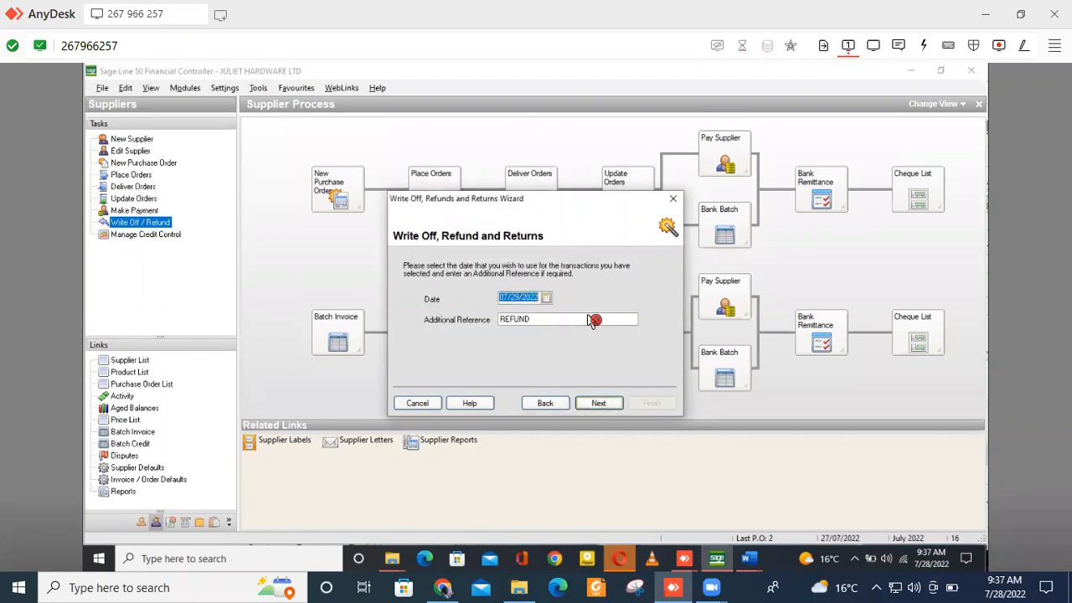
Shorten the year in the 07/29/2022 refund date and try to continue
{"action": "left_click", "coordinate": [534, 299]}
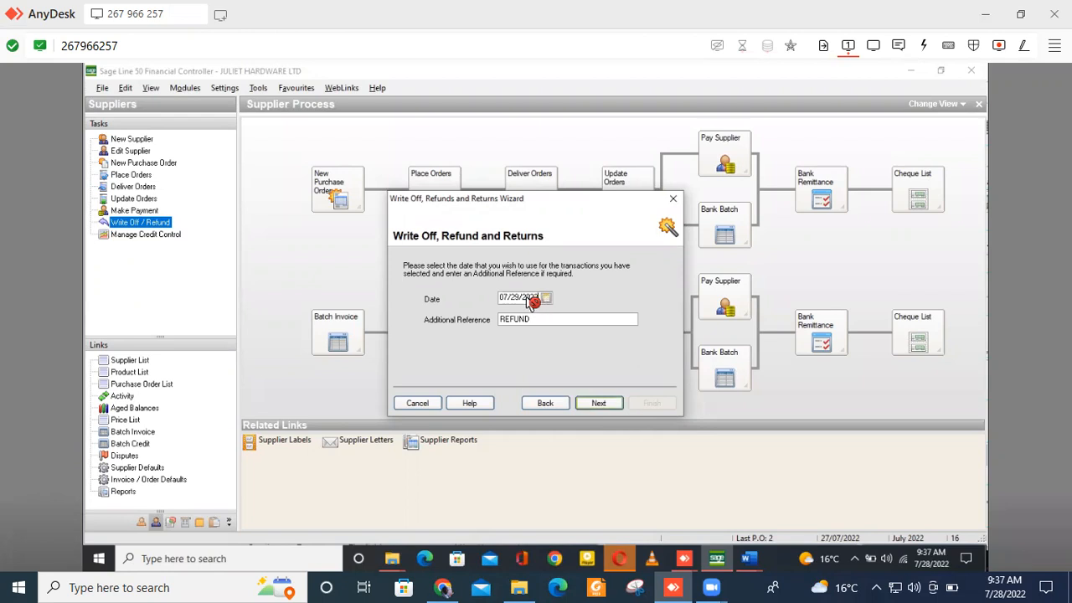
{"action": "key", "text": "BackSpace"}
{"action": "key", "text": "BackSpace"}
{"action": "left_click", "coordinate": [605, 404]}
{"action": "left_click", "coordinate": [625, 343]}
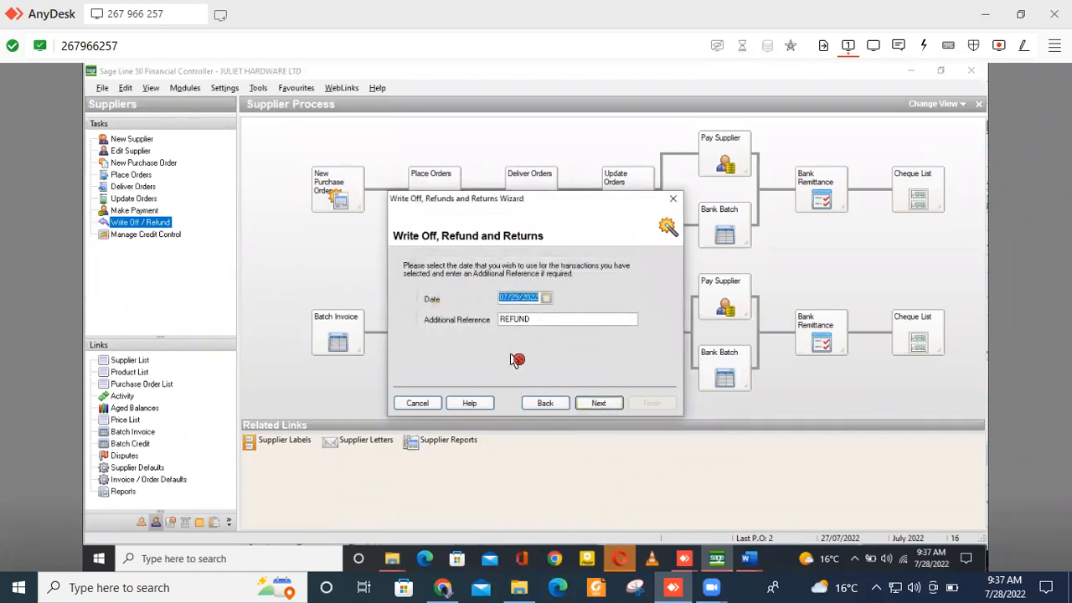
Return to the bank account selection, then come forward again and try to continue past the refund date
{"action": "left_click", "coordinate": [545, 404]}
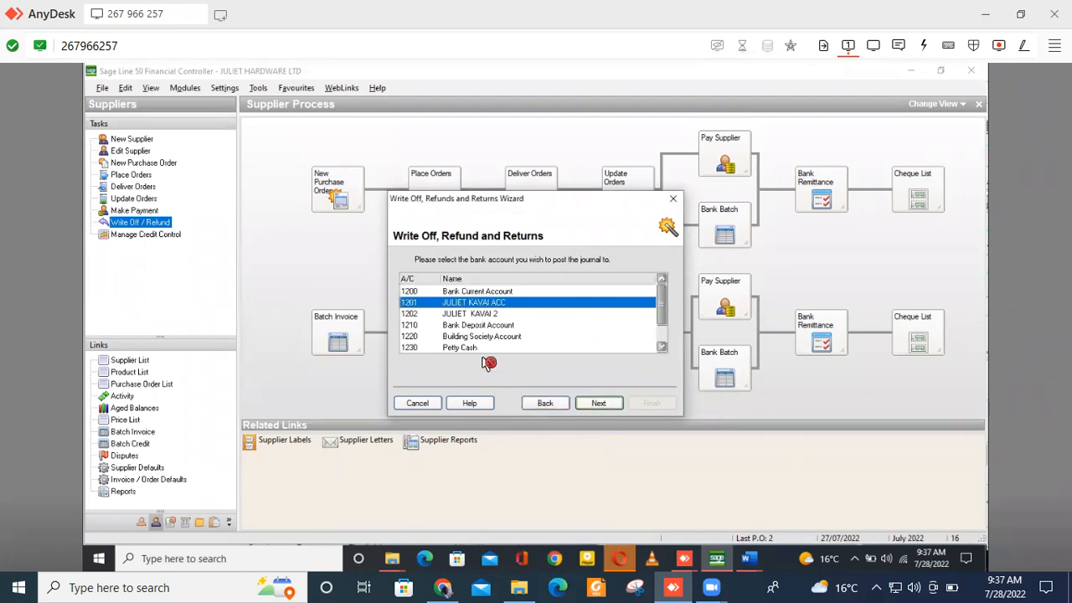
{"action": "left_click", "coordinate": [599, 404]}
{"action": "left_click", "coordinate": [600, 404]}
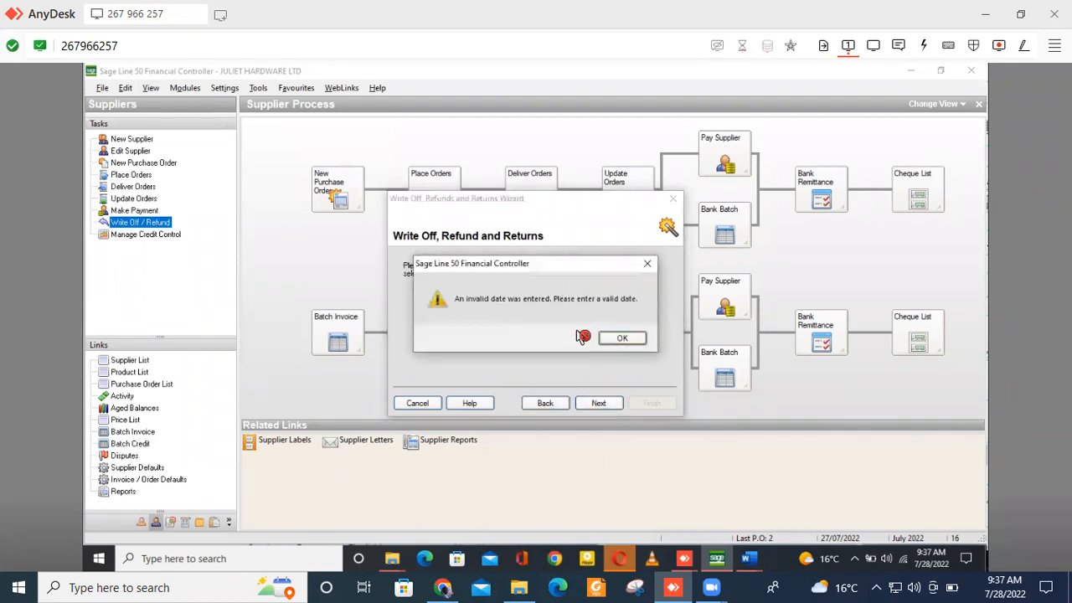
{"action": "left_click", "coordinate": [619, 338]}
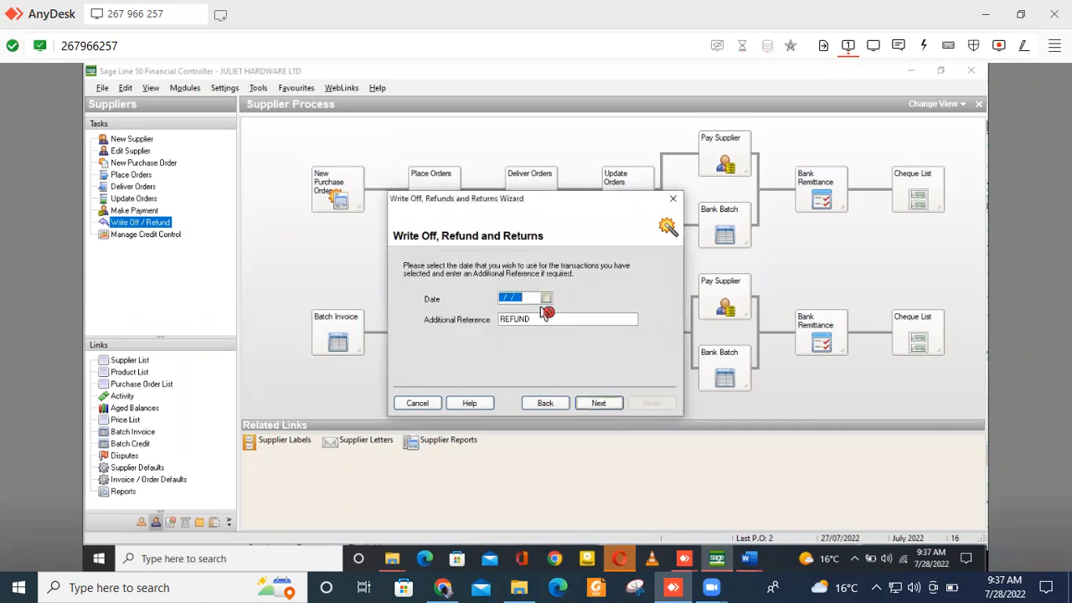
Pick 29 July 2022 from the calendar as the refund date and try to continue
{"action": "left_click", "coordinate": [546, 299]}
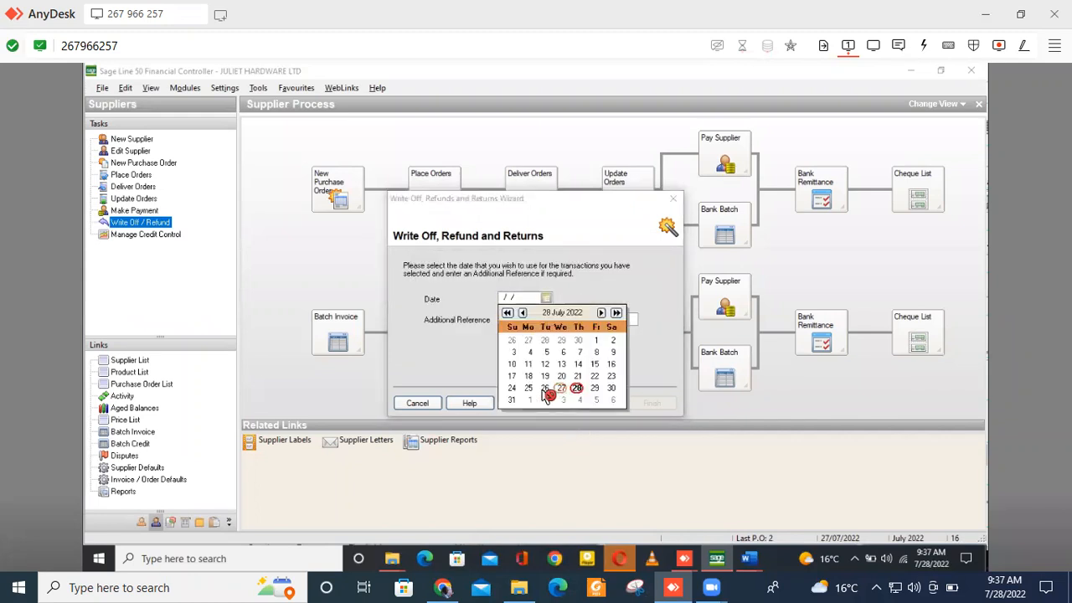
{"action": "left_click", "coordinate": [597, 389]}
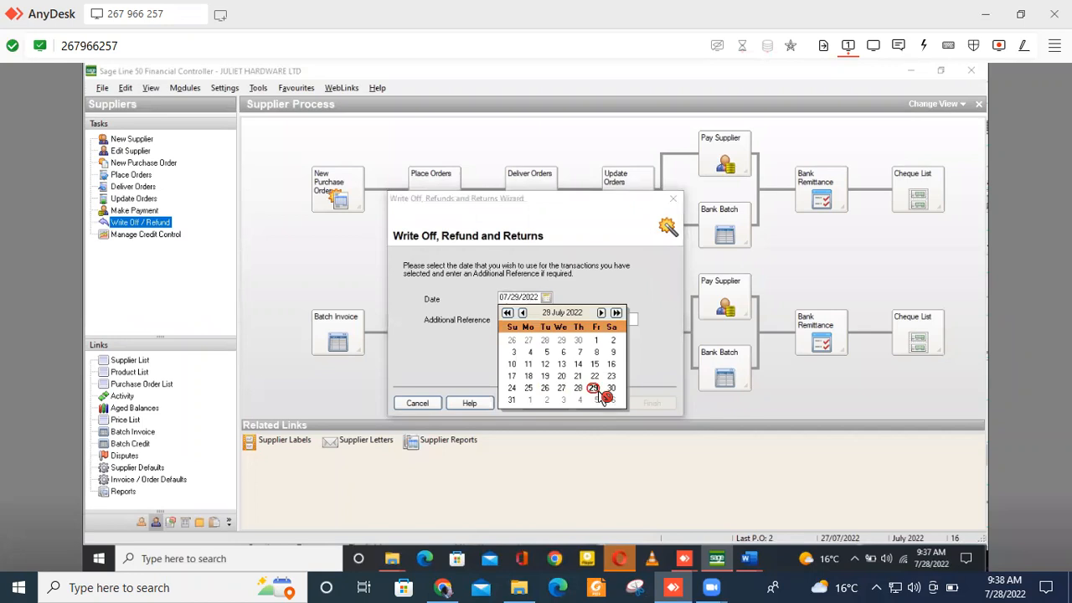
{"action": "left_click", "coordinate": [596, 389]}
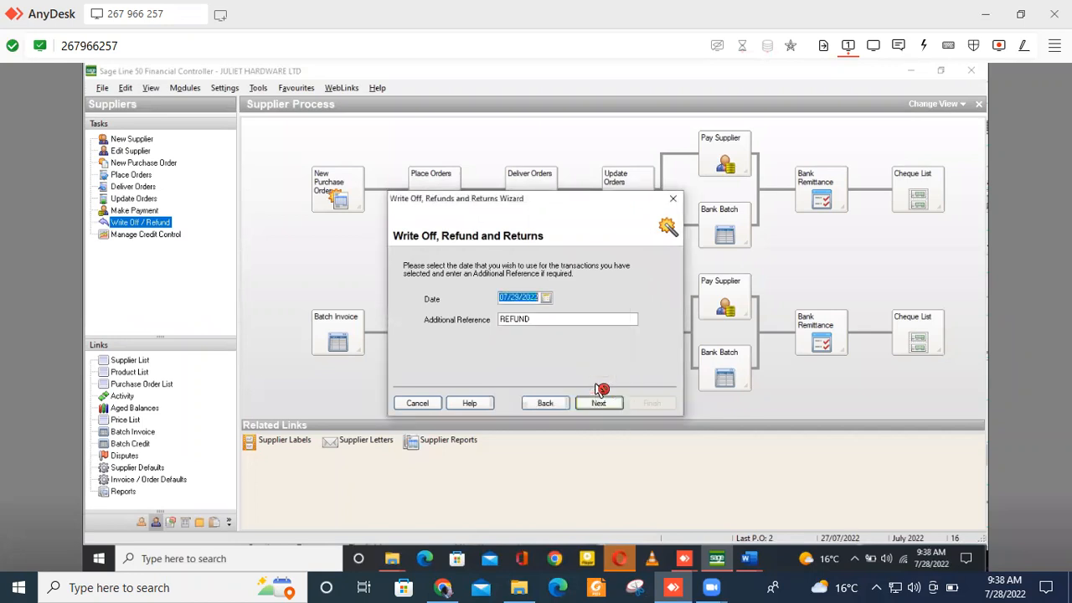
{"action": "left_click", "coordinate": [598, 404]}
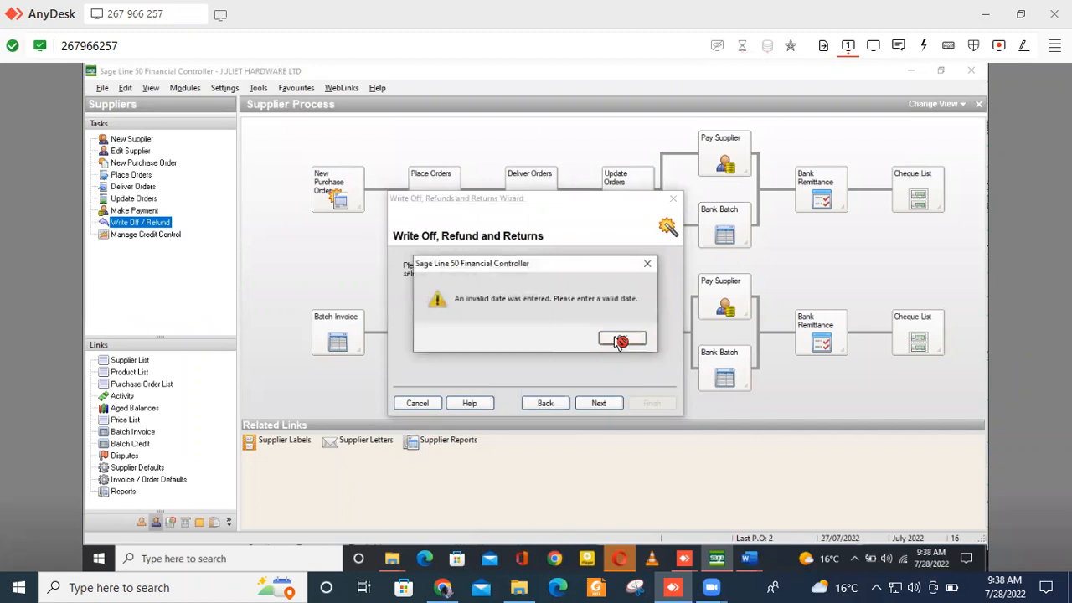
{"action": "left_click", "coordinate": [620, 340]}
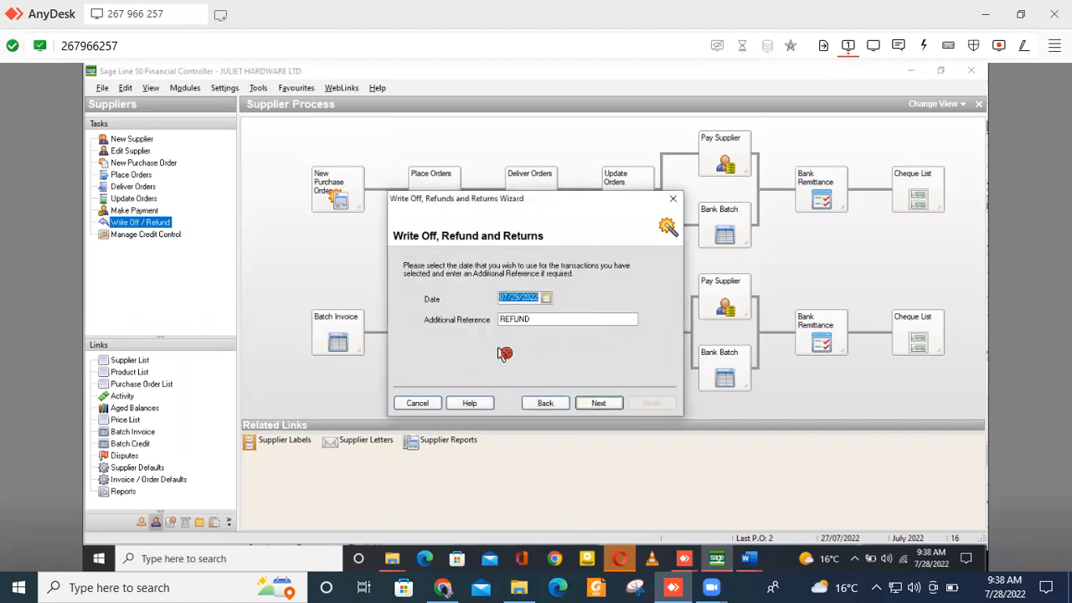
Pick 28 July 2022 from the calendar as the refund date and try to continue
{"action": "left_click", "coordinate": [526, 298]}
{"action": "left_click", "coordinate": [545, 297]}
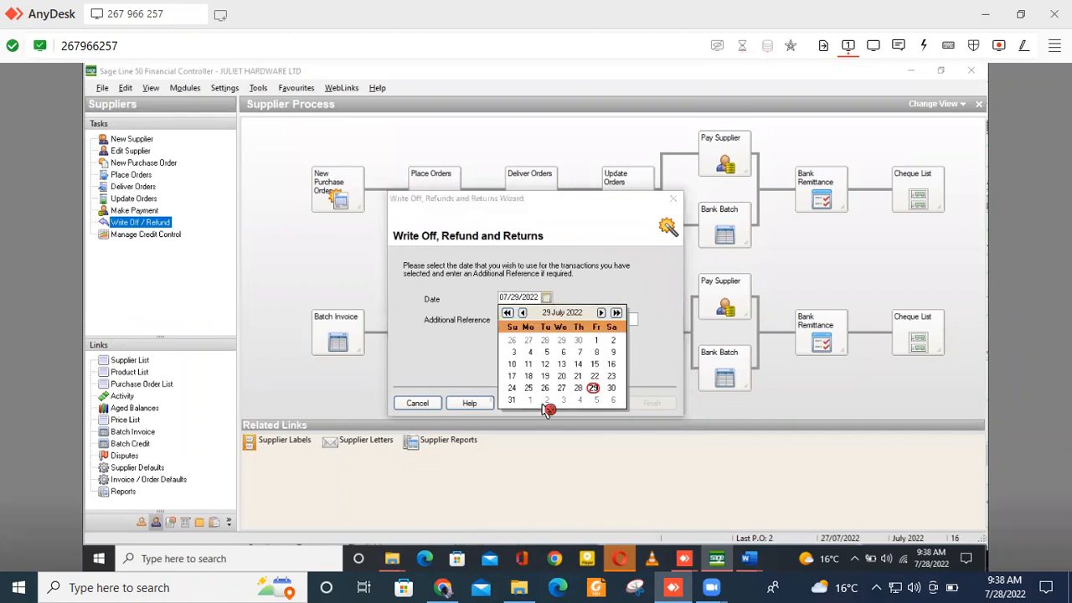
{"action": "left_click", "coordinate": [578, 388]}
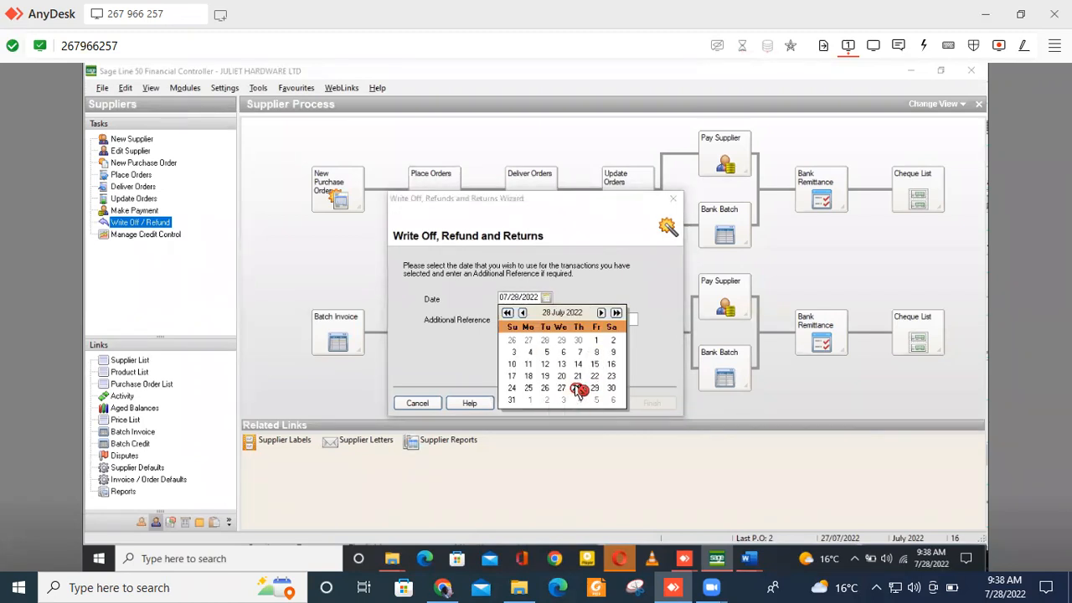
{"action": "left_click", "coordinate": [600, 405]}
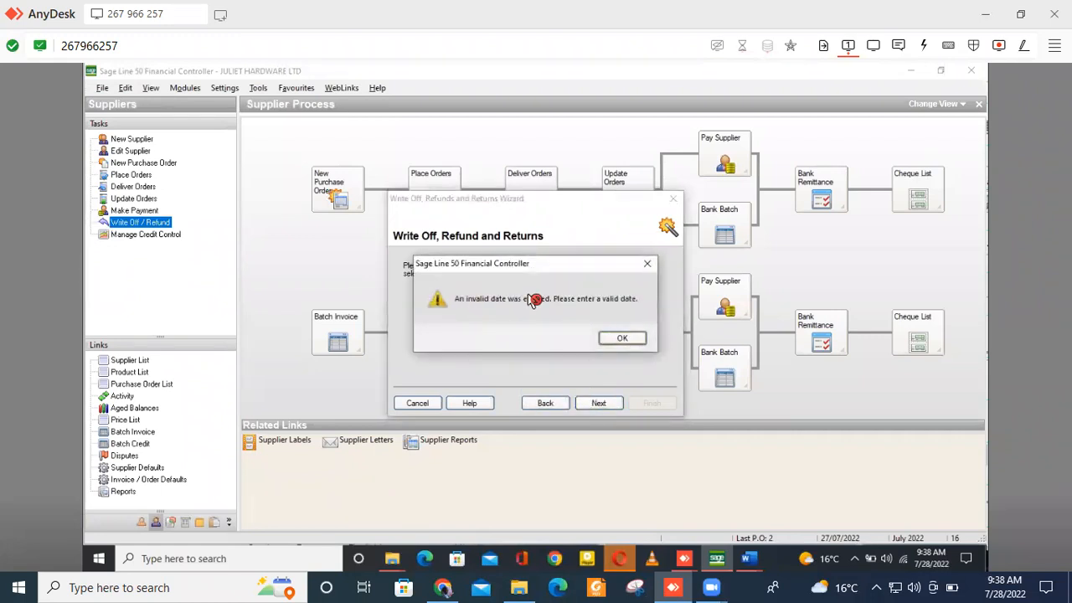
{"action": "left_click", "coordinate": [628, 339]}
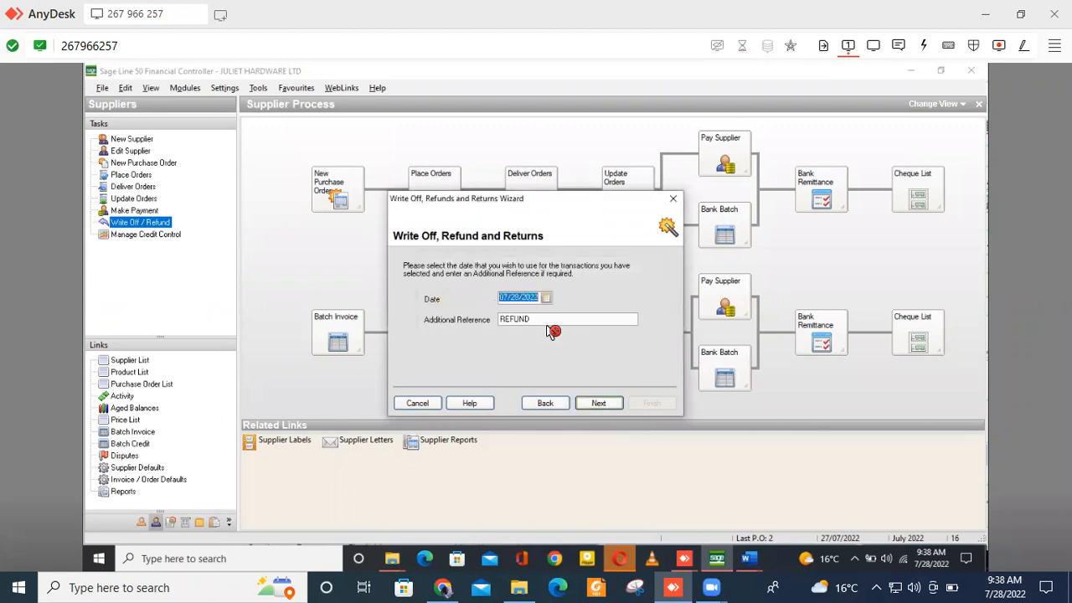
Set the refund date to 01/08/2022 and post the Mohammed Sand Ltd refund to the ledgers
{"action": "key", "text": "Delete"}
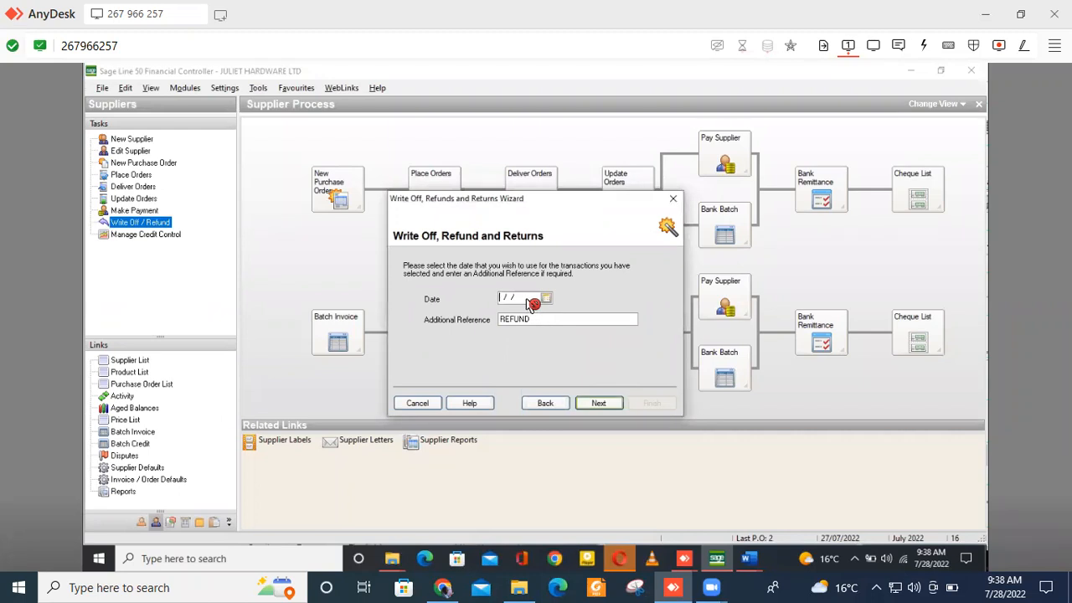
{"action": "type", "text": "1/08/2022"}
{"action": "left_click", "coordinate": [613, 404]}
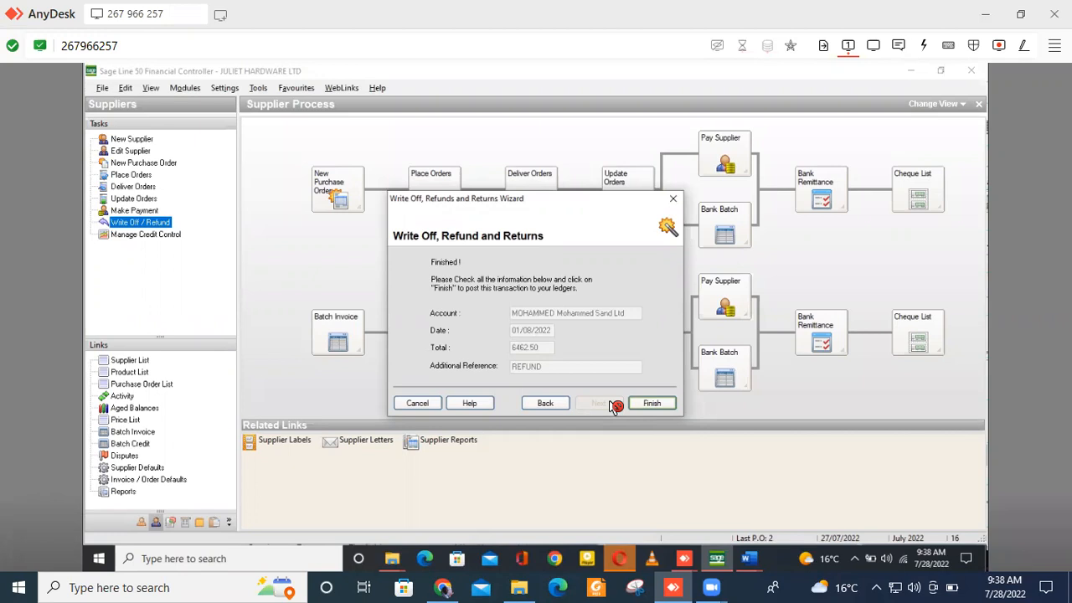
{"action": "left_click", "coordinate": [654, 405]}
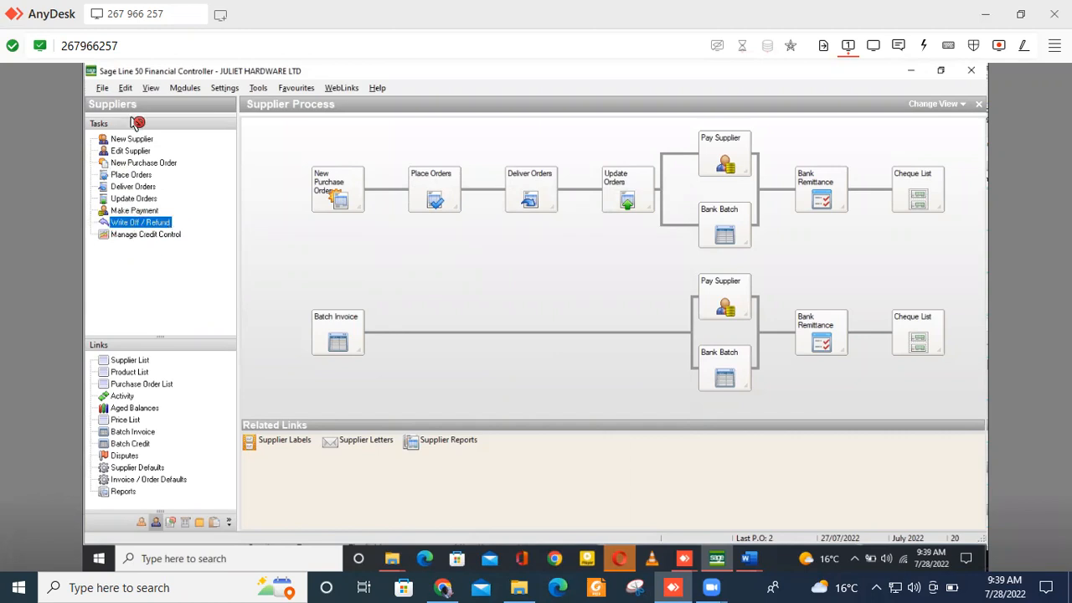
Start another supplier invoice refund for Mohammed Sand Ltd and select the SAND invoice of 235000.00
{"action": "left_click", "coordinate": [156, 224]}
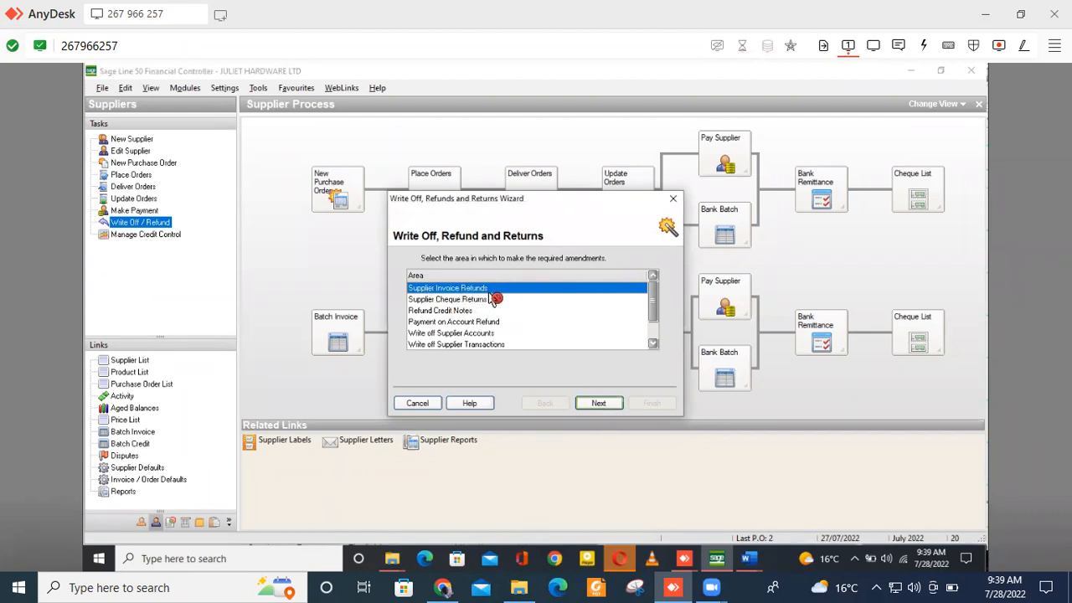
{"action": "left_click", "coordinate": [598, 402]}
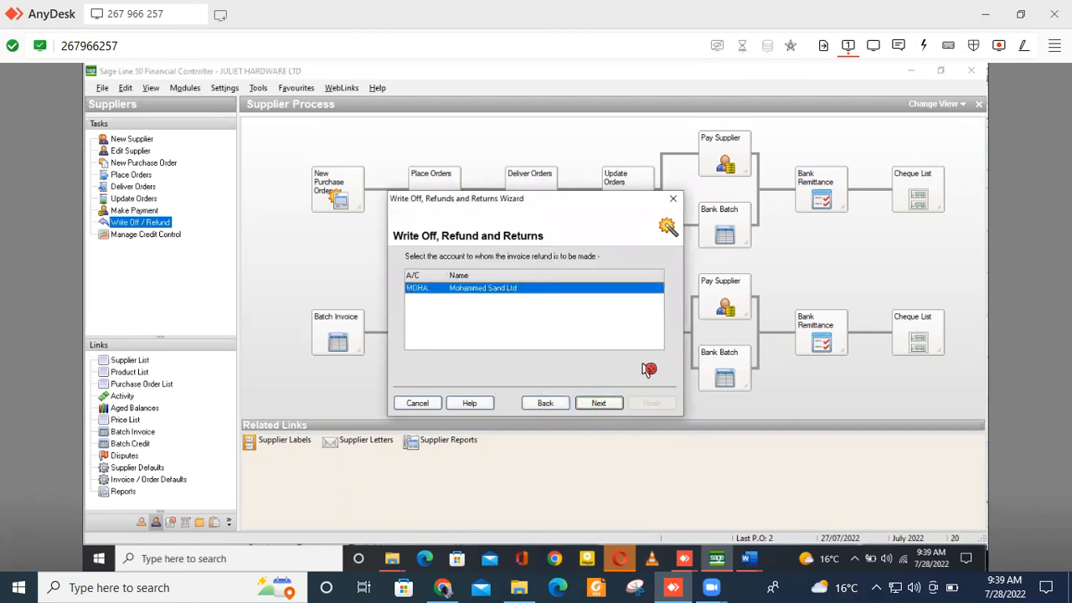
{"action": "left_click", "coordinate": [598, 404]}
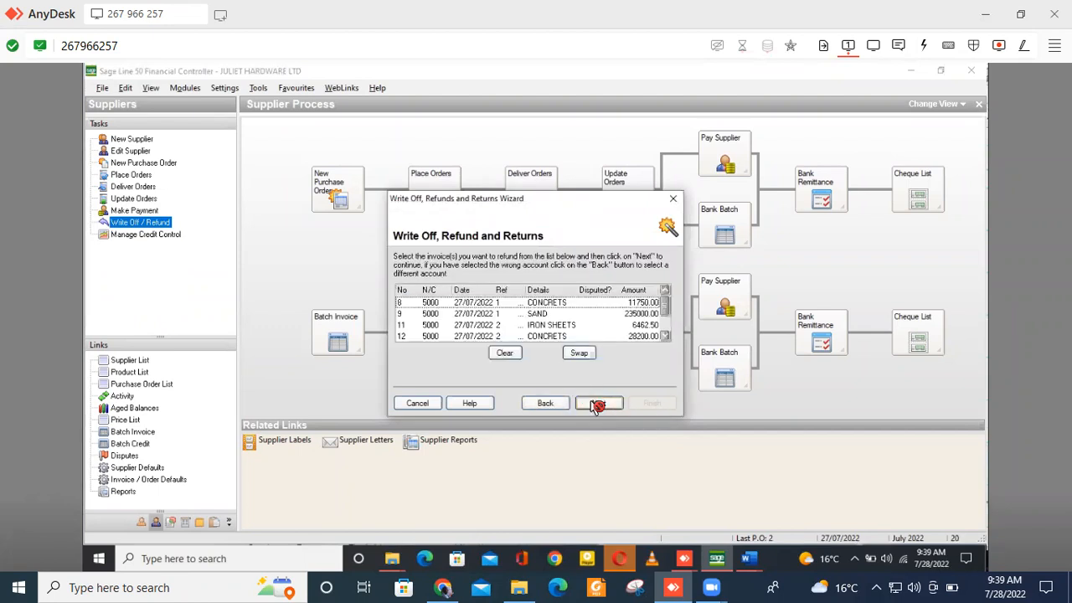
{"action": "left_click", "coordinate": [432, 313]}
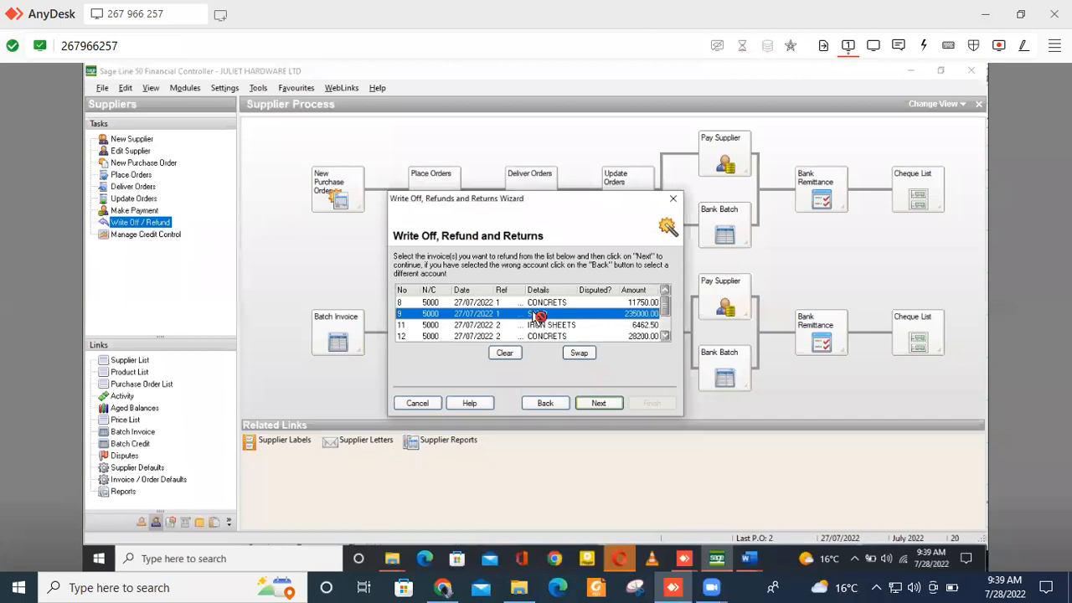
{"action": "left_click", "coordinate": [598, 404]}
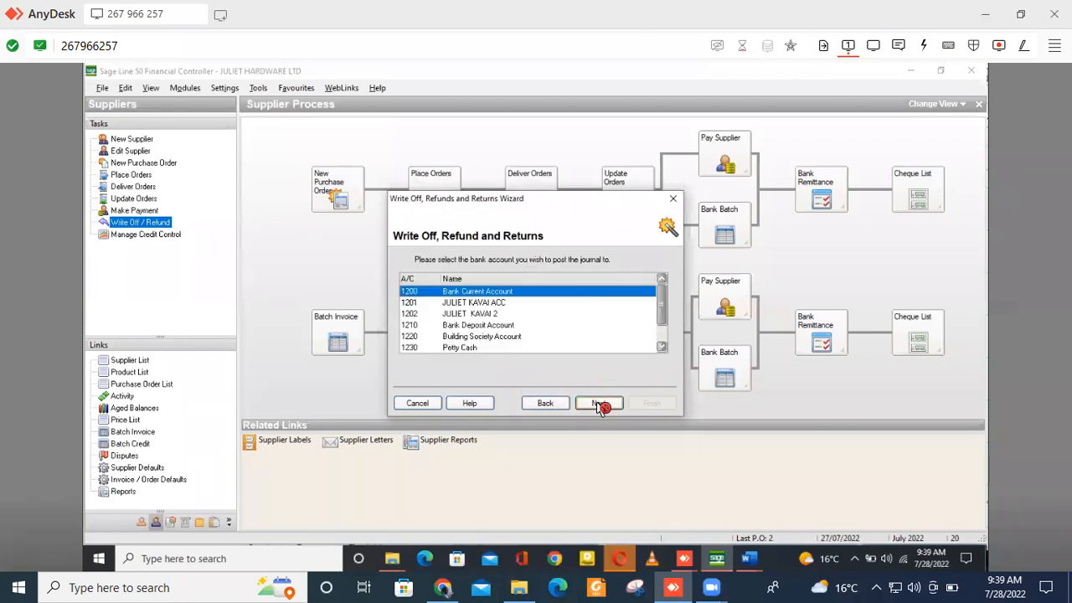
Choose the bank account listed directly below Bank Current Account, and enter REFUND as the additional reference with the date cleared
{"action": "left_click", "coordinate": [492, 303]}
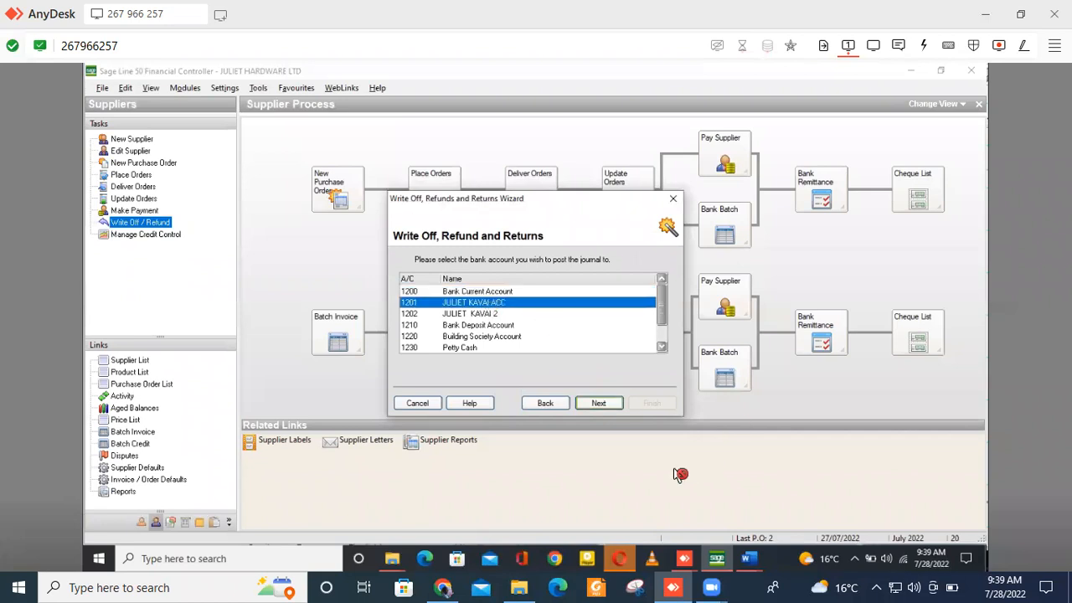
{"action": "left_click", "coordinate": [605, 405]}
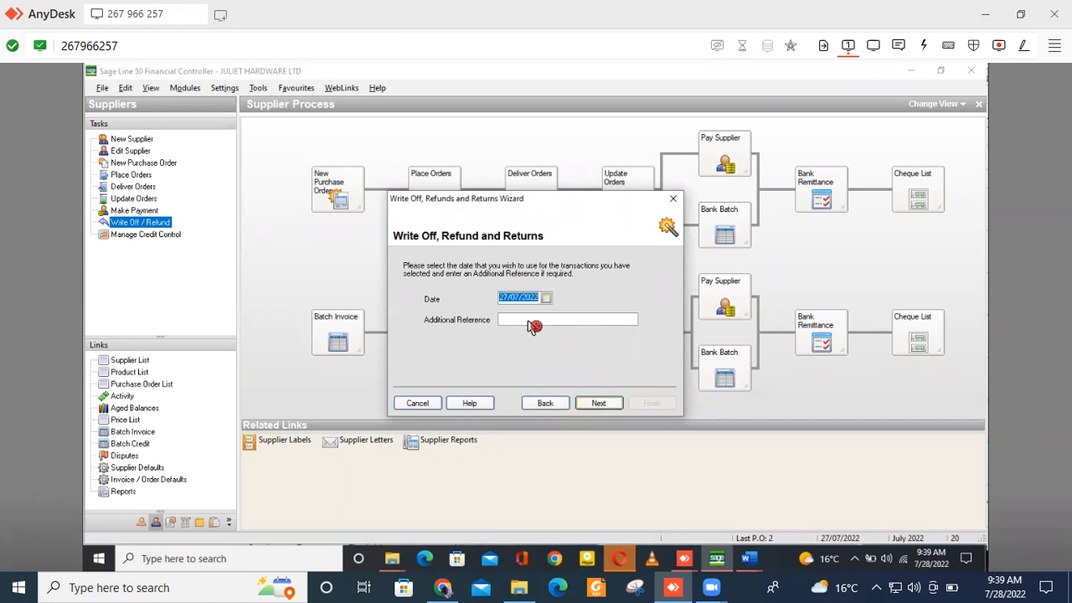
{"action": "key", "text": "Delete"}
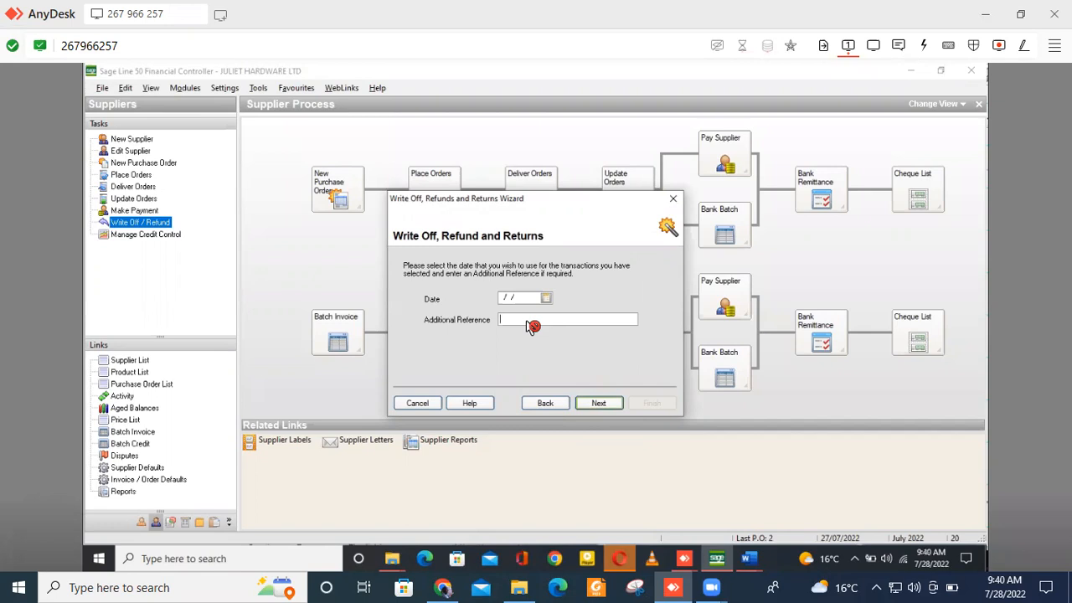
{"action": "type", "text": "REFUND"}
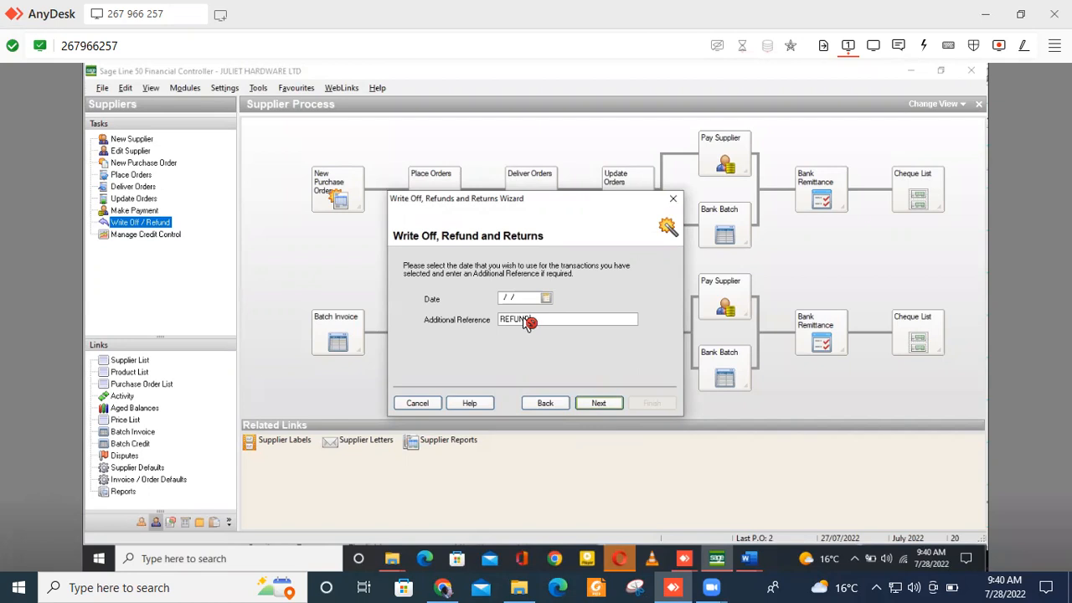
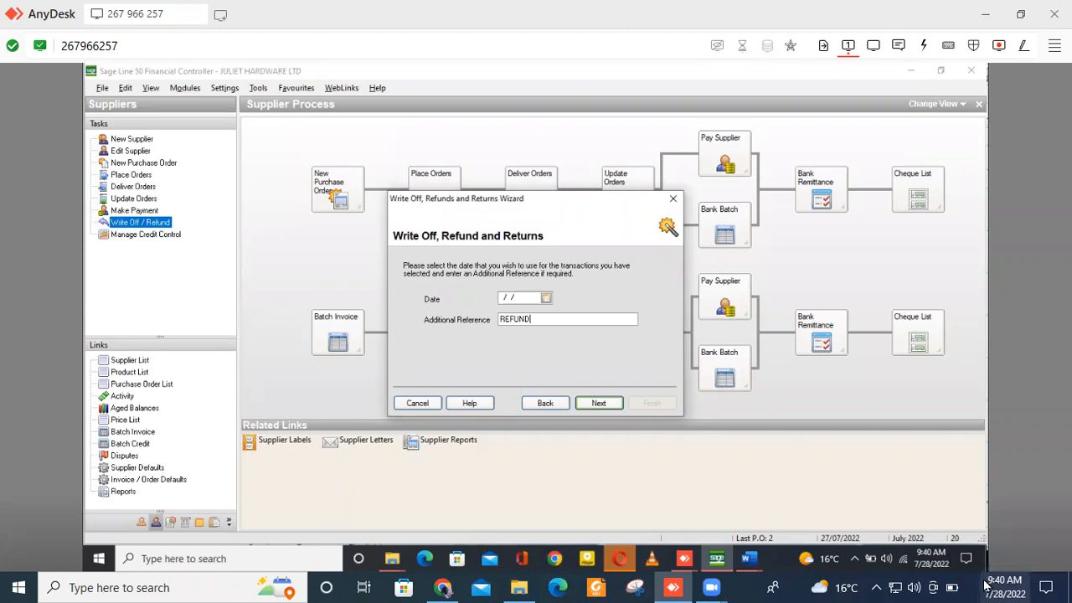
Enter a 28 July refund date in day-first order and try to continue
{"action": "left_click", "coordinate": [507, 300]}
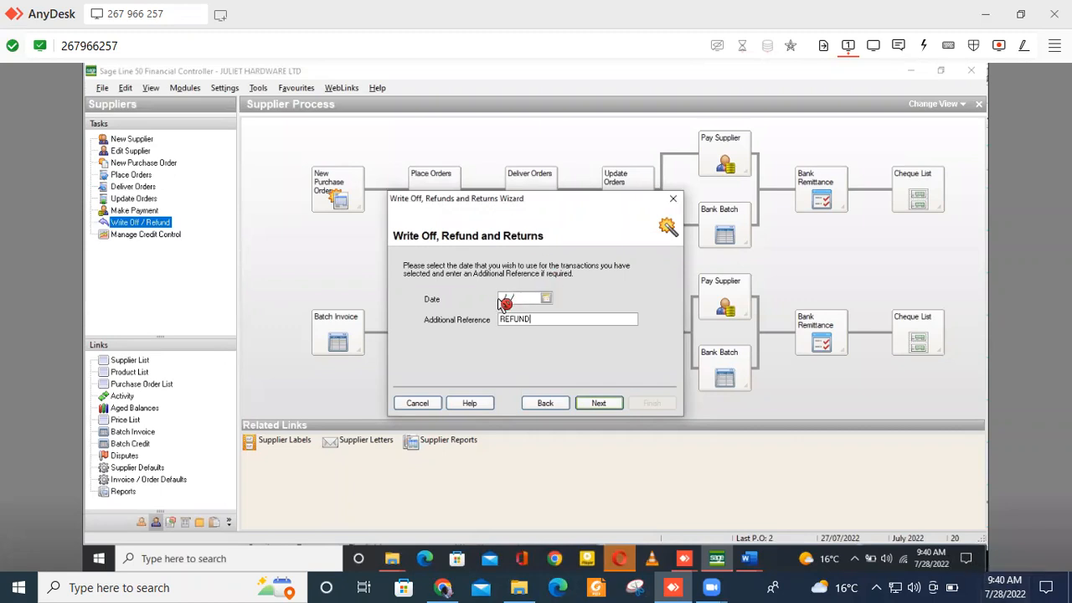
{"action": "type", "text": "28/7/2"}
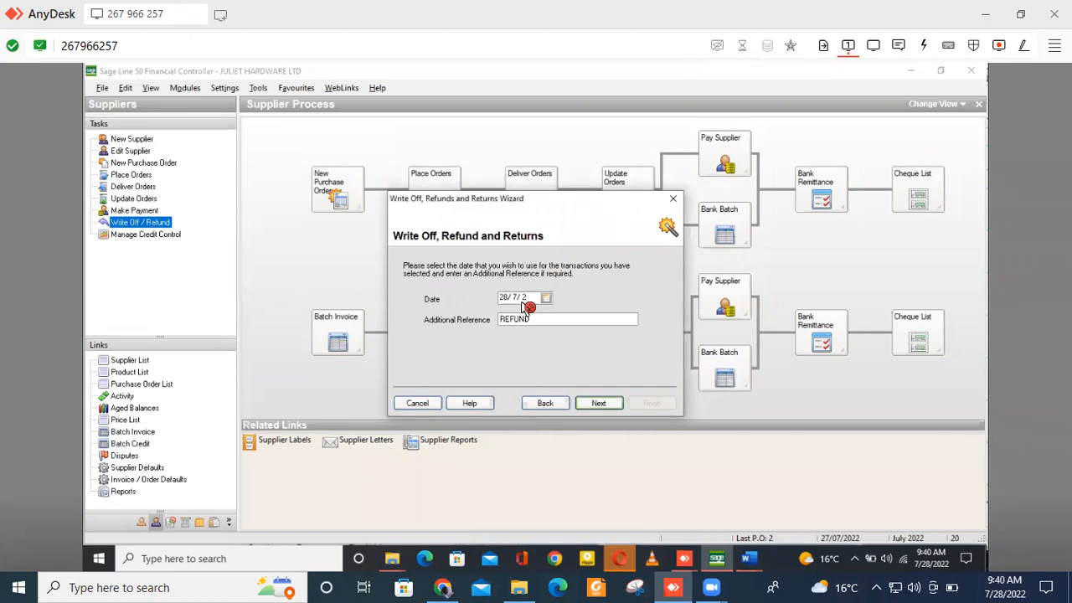
{"action": "type", "text": "02"}
{"action": "left_click", "coordinate": [600, 404]}
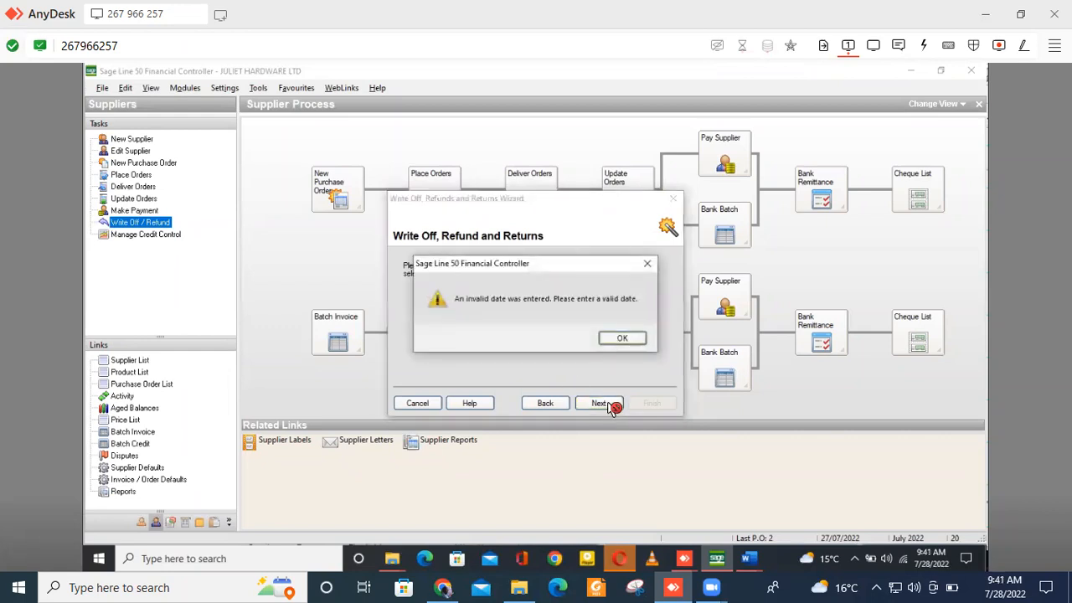
{"action": "left_click", "coordinate": [624, 338]}
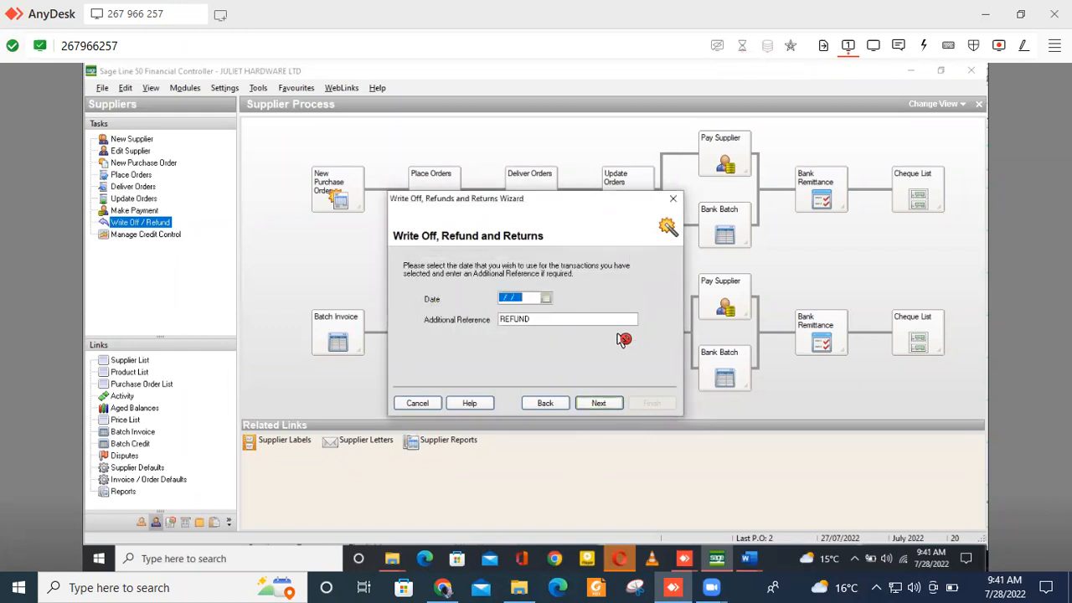
Enter a 1 August refund date in day-first order and try to continue
{"action": "left_click", "coordinate": [513, 301]}
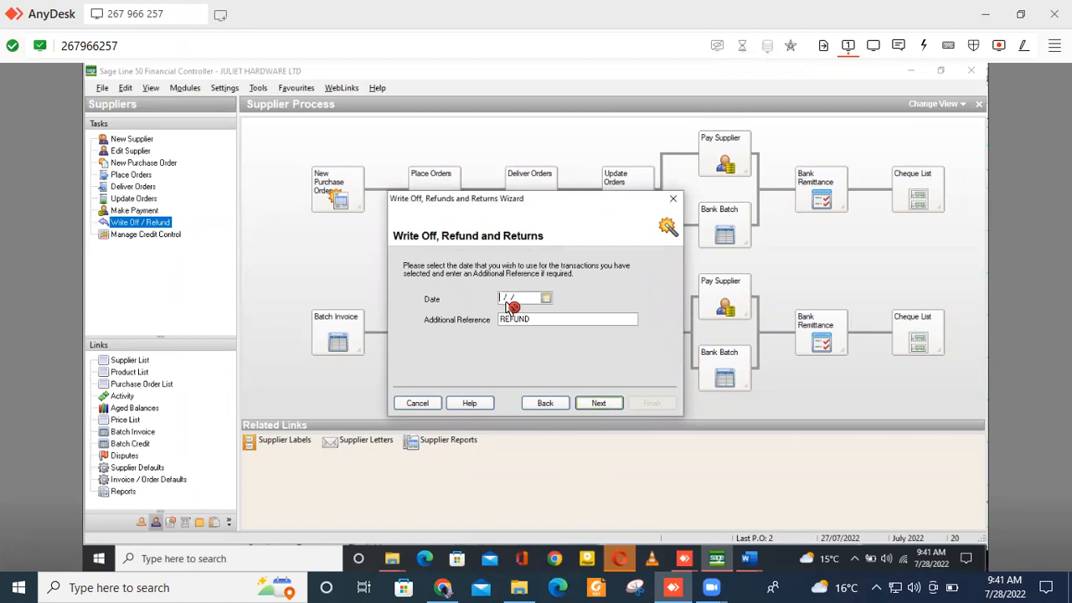
{"action": "type", "text": "01/ "}
{"action": "type", "text": "8/ "}
{"action": "type", "text": "200"}
{"action": "left_click", "coordinate": [595, 403]}
{"action": "left_click", "coordinate": [637, 339]}
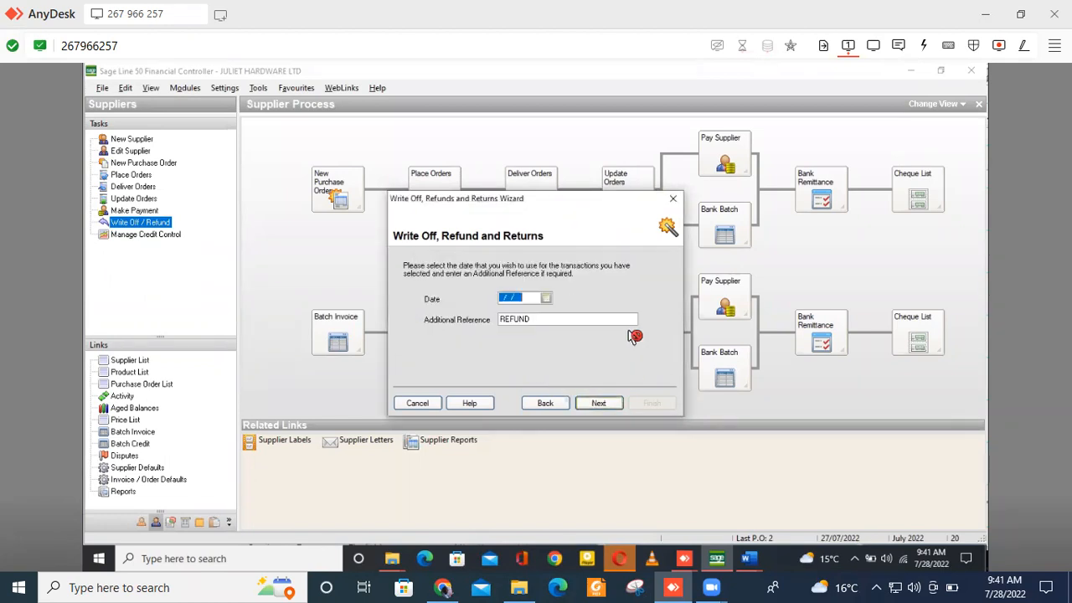
Re-enter the refund date as 28/7 and try to continue in the refund wizard
{"action": "left_click", "coordinate": [521, 302]}
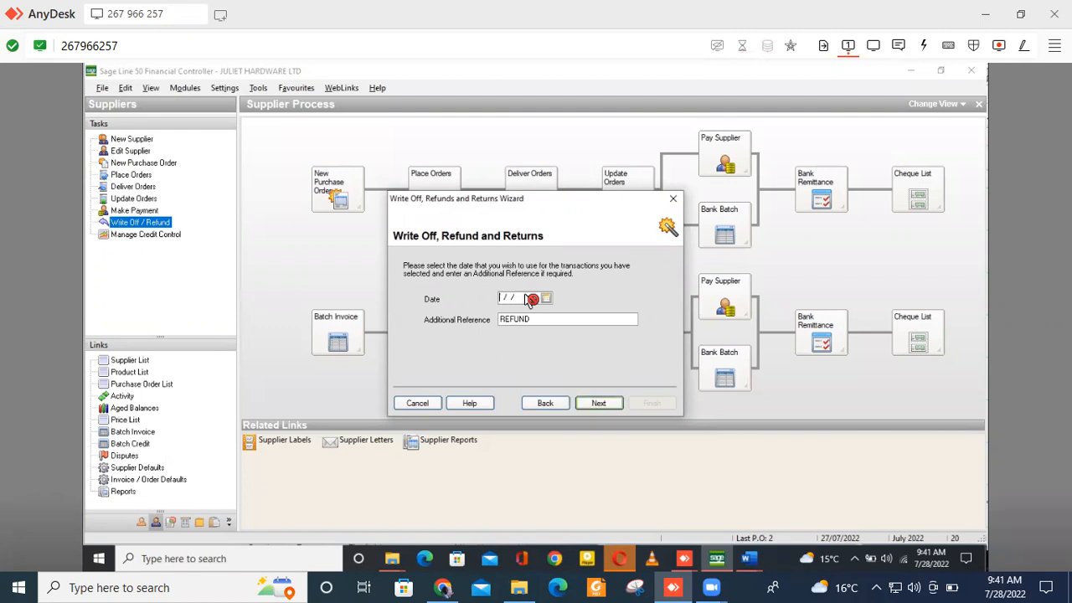
{"action": "type", "text": "28/7"}
{"action": "left_click", "coordinate": [600, 404]}
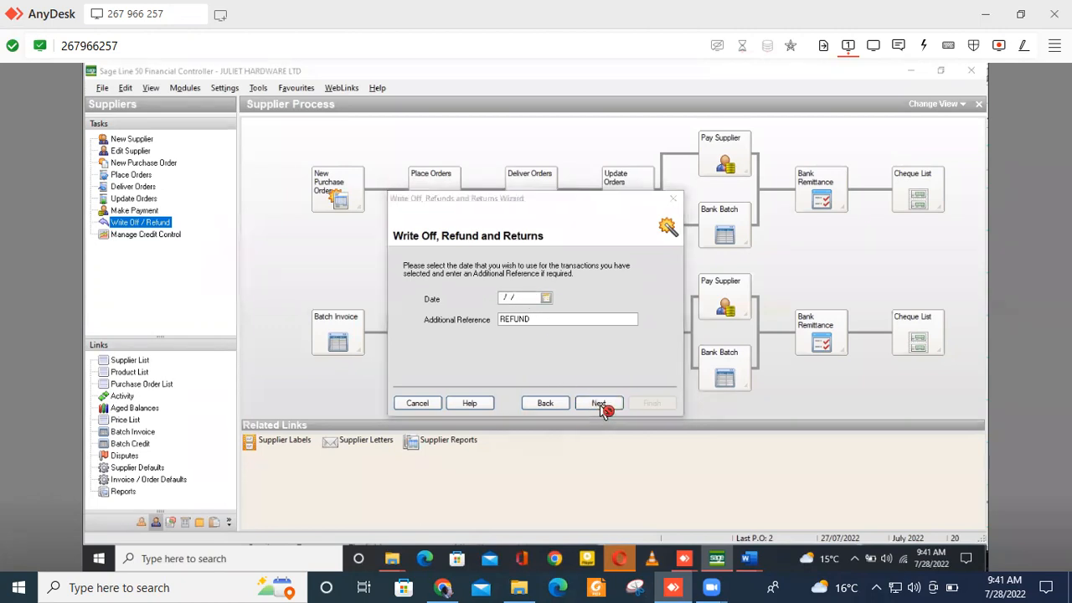
{"action": "left_click", "coordinate": [628, 338]}
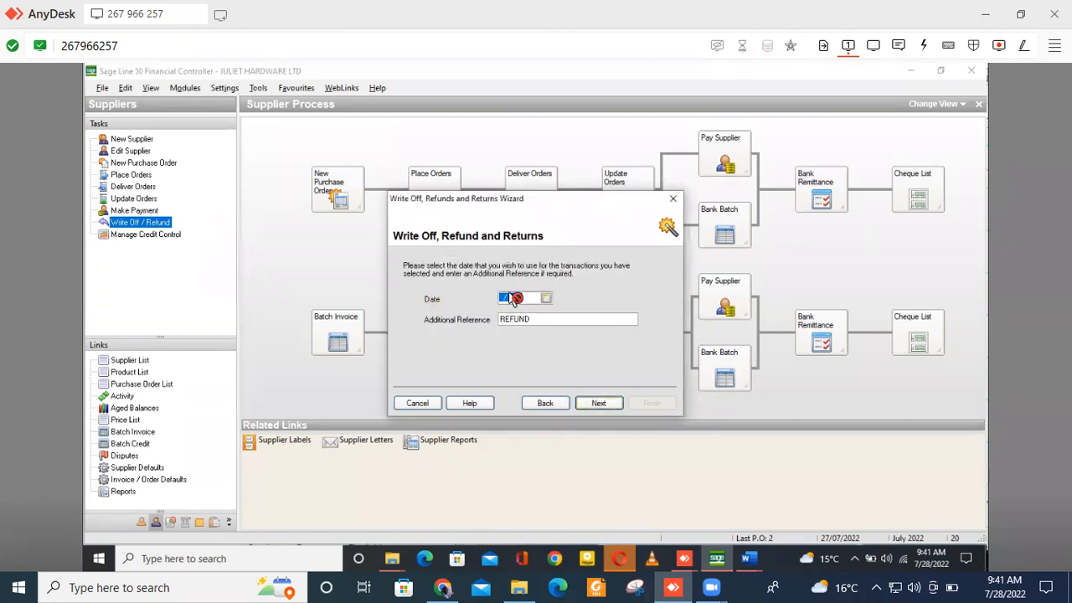
Set the refund date to 01/08/2022 and post the 235000.00 refund for Mohammed Sand Ltd
{"action": "left_click", "coordinate": [509, 299]}
{"action": "left_click", "coordinate": [600, 402]}
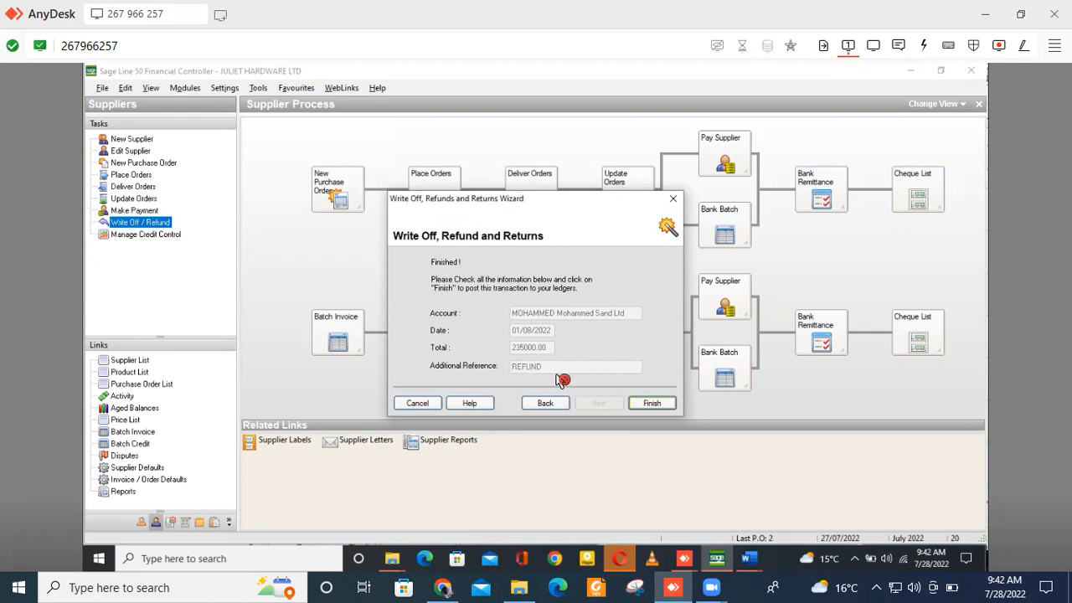
{"action": "left_click", "coordinate": [652, 404]}
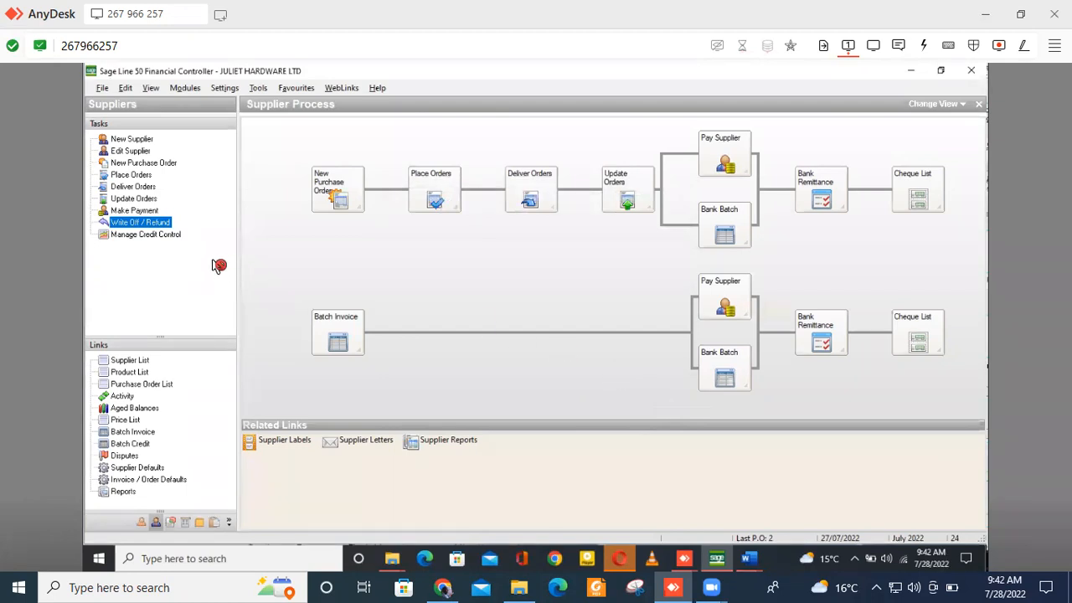
Open supplier credit control and list all suppliers instead of only overdue creditors
{"action": "left_click", "coordinate": [136, 238]}
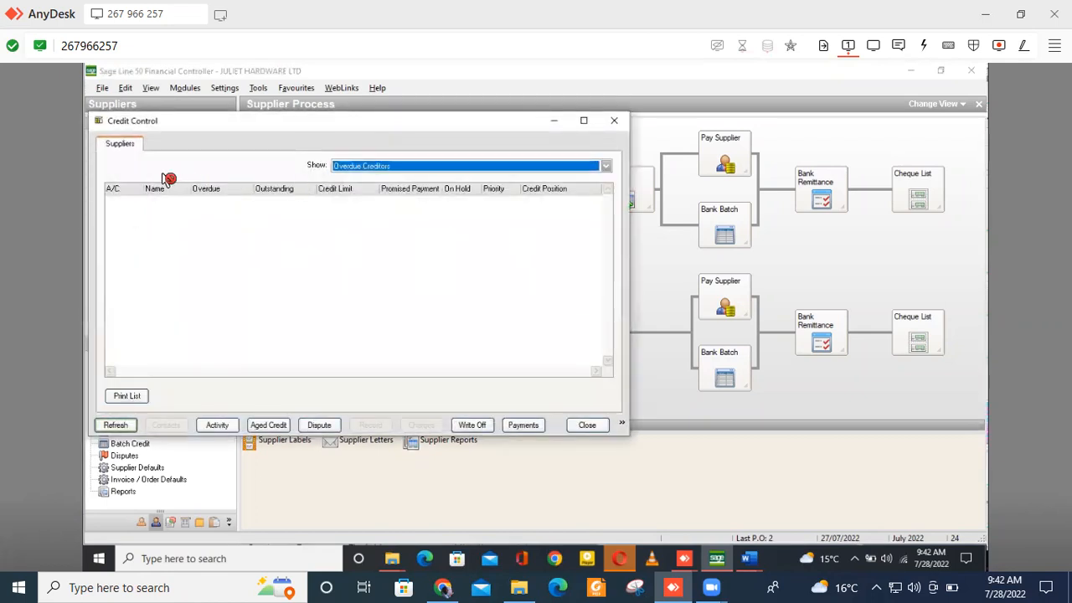
{"action": "left_click", "coordinate": [128, 204]}
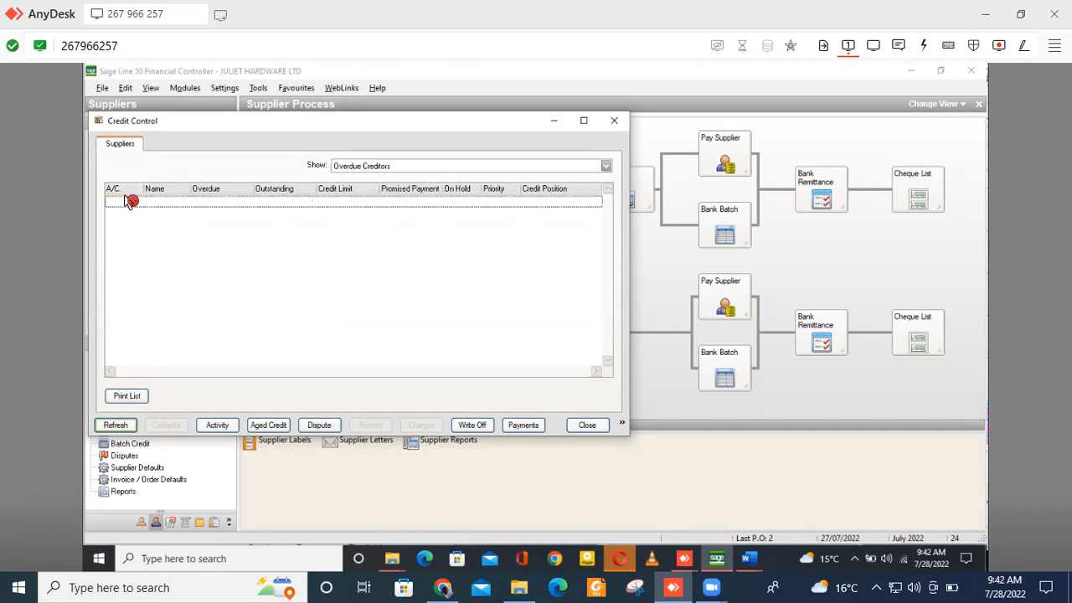
{"action": "left_click", "coordinate": [605, 166]}
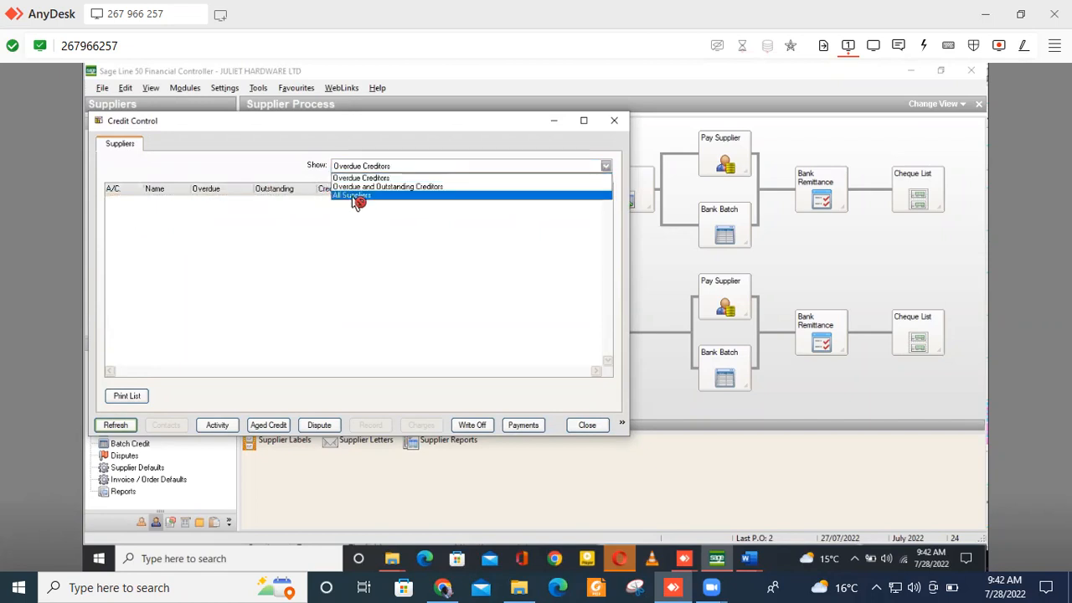
{"action": "left_click", "coordinate": [356, 198]}
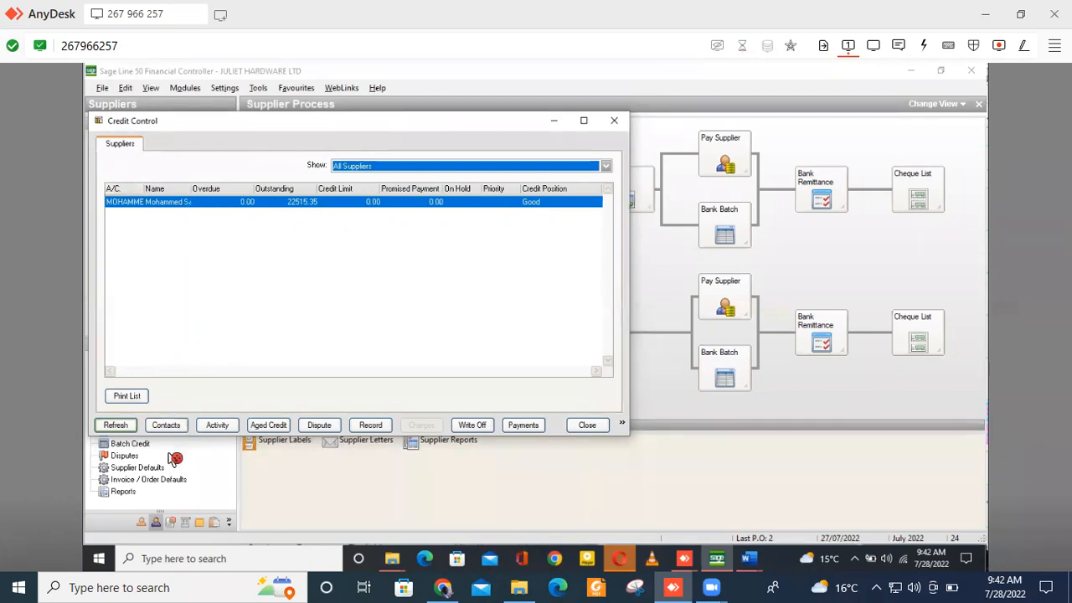
Examine the print options for the credit control supplier list and close them without printing
{"action": "left_click", "coordinate": [138, 397]}
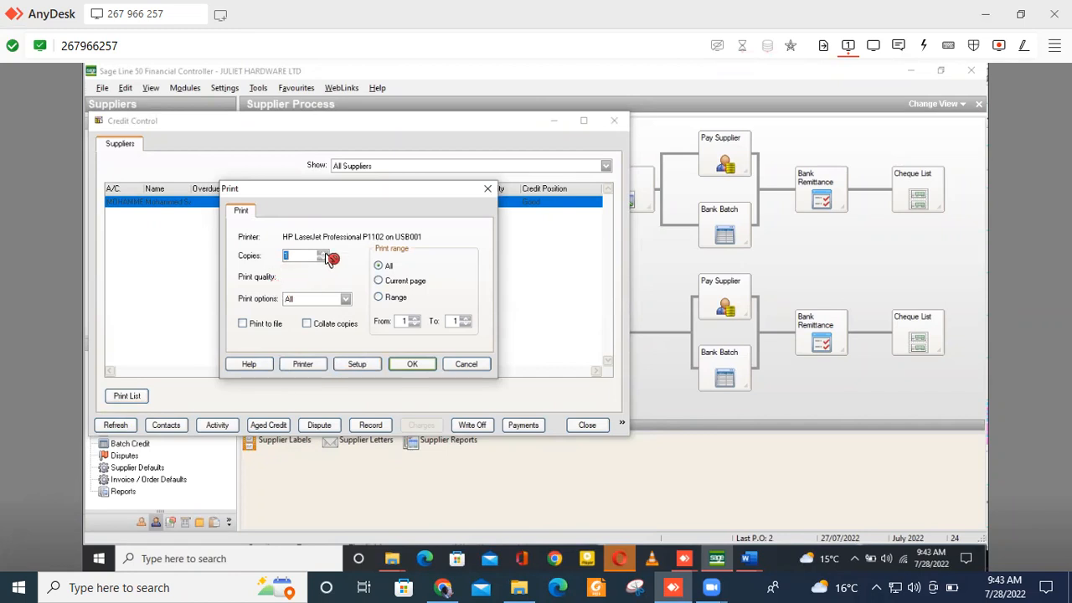
{"action": "left_click", "coordinate": [346, 300]}
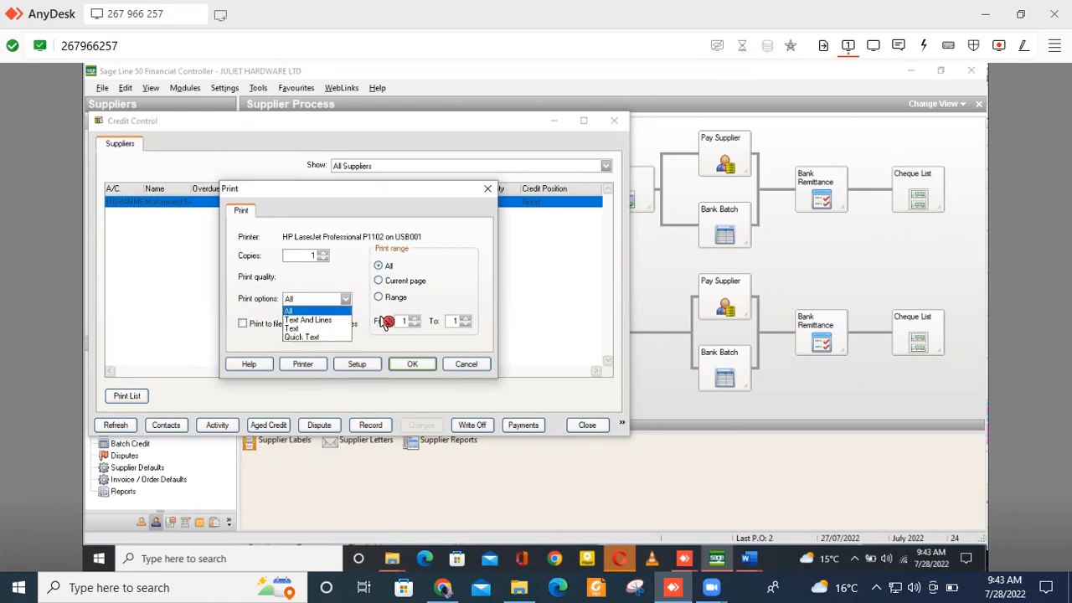
{"action": "left_click", "coordinate": [460, 292]}
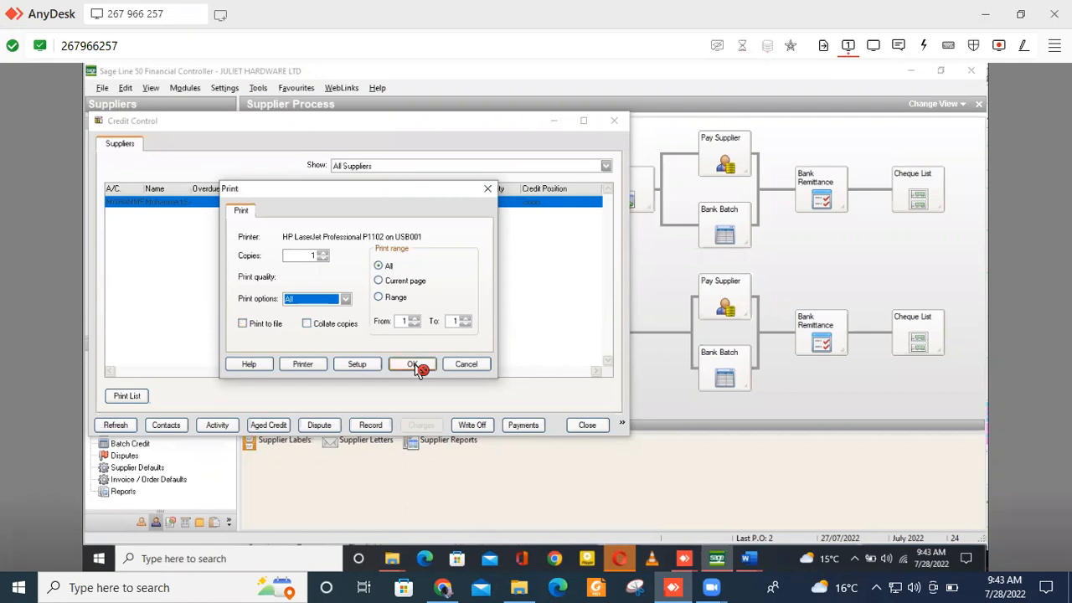
{"action": "left_click", "coordinate": [479, 364]}
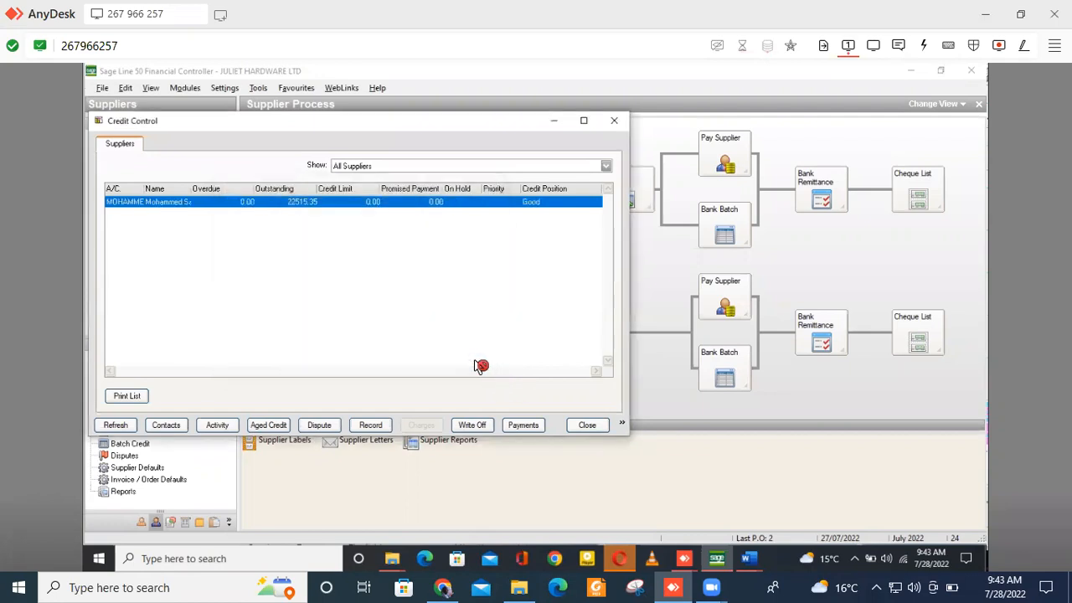
Review Mohammed Sand Ltd's contact history with the range starting 01/01/2022 and close it
{"action": "left_click", "coordinate": [173, 425]}
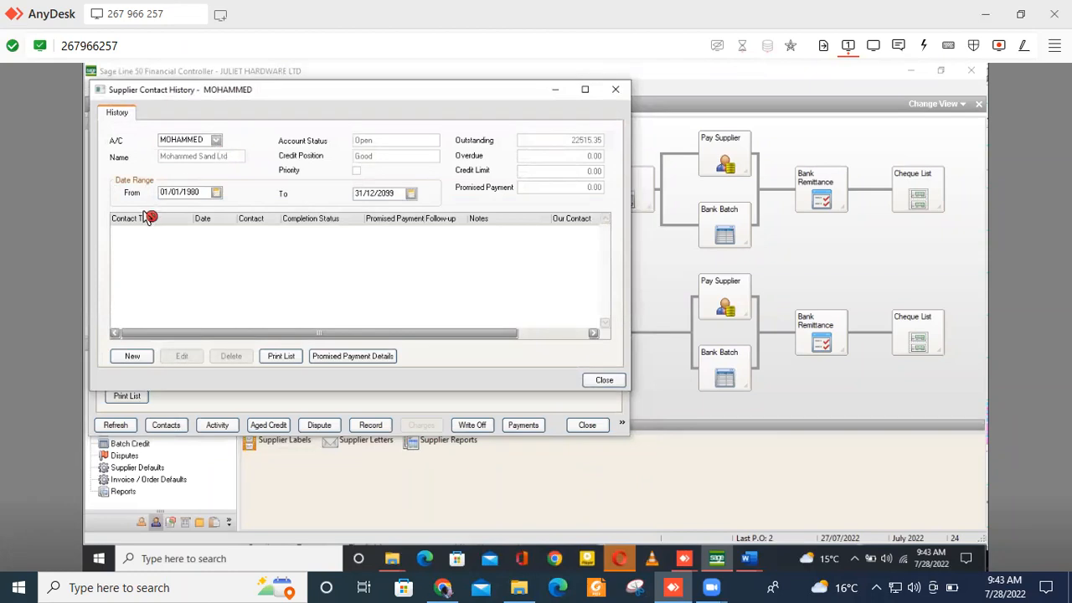
{"action": "left_click", "coordinate": [216, 193]}
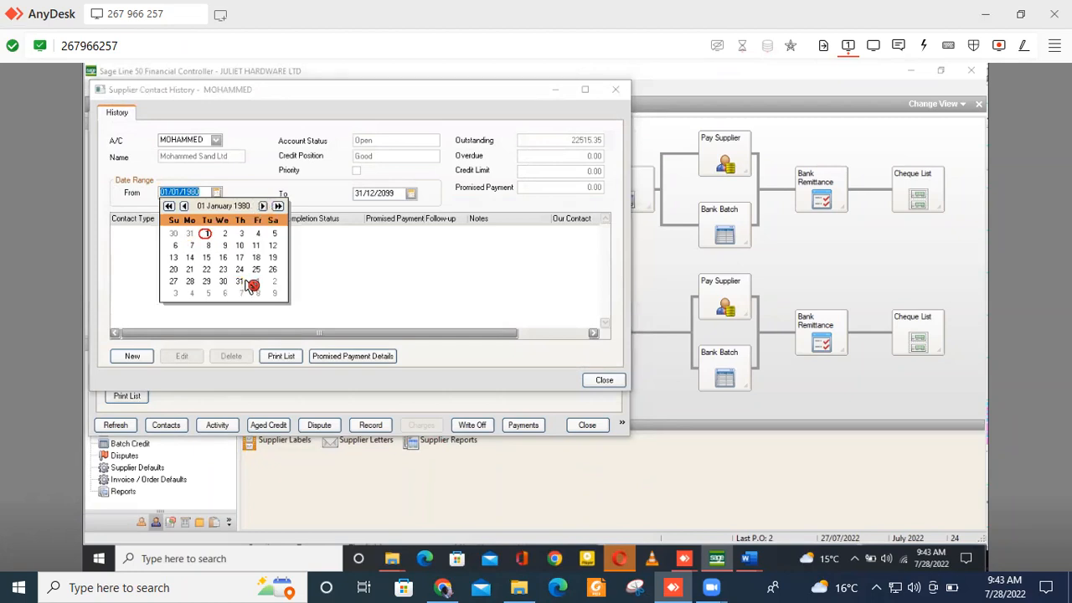
{"action": "left_click", "coordinate": [210, 193]}
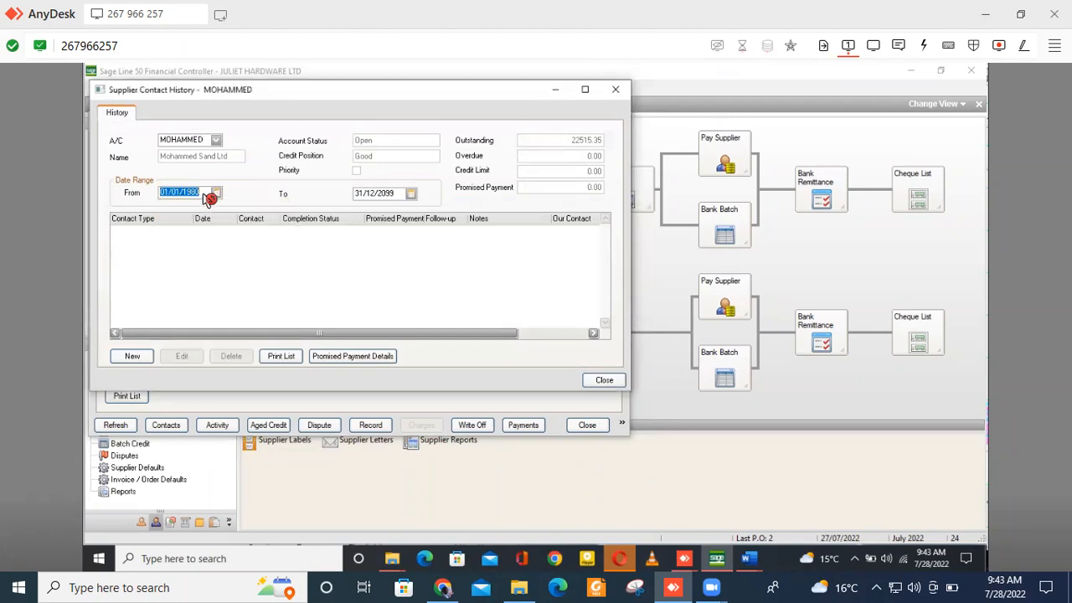
{"action": "left_click", "coordinate": [204, 196]}
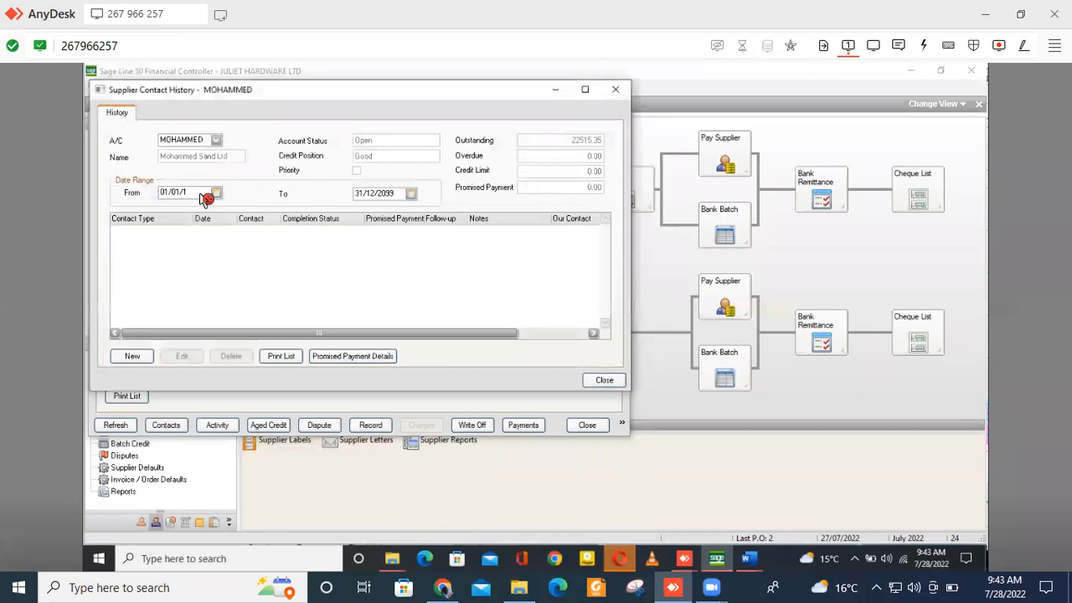
{"action": "type", "text": "2022"}
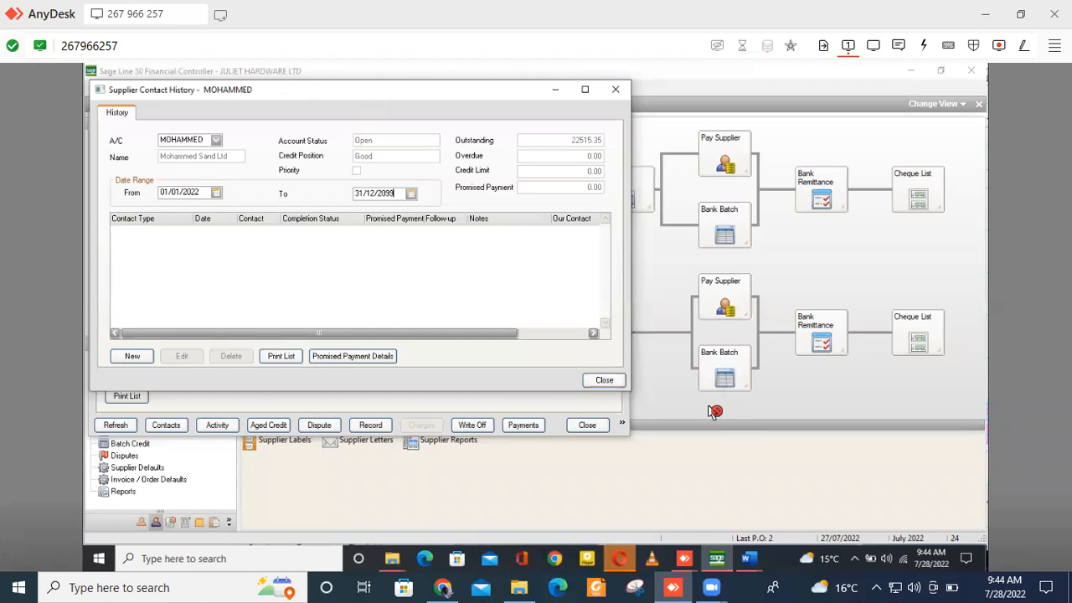
{"action": "left_click", "coordinate": [616, 380]}
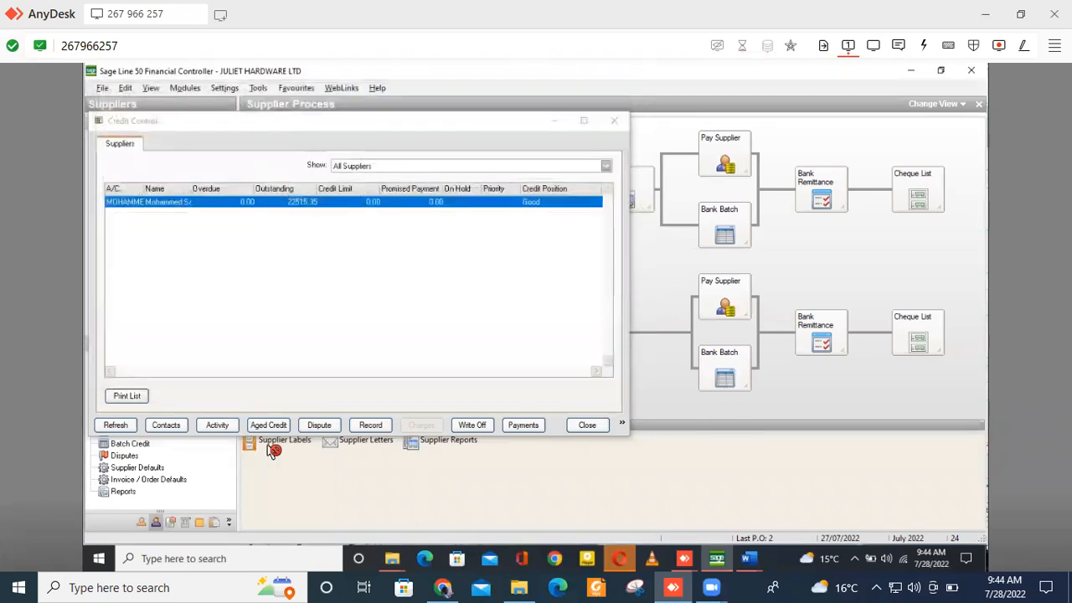
Open the activity range for Mohammed Sand Ltd with All Transactions as the type and 01/01/2022 as the start date
{"action": "left_click", "coordinate": [218, 425]}
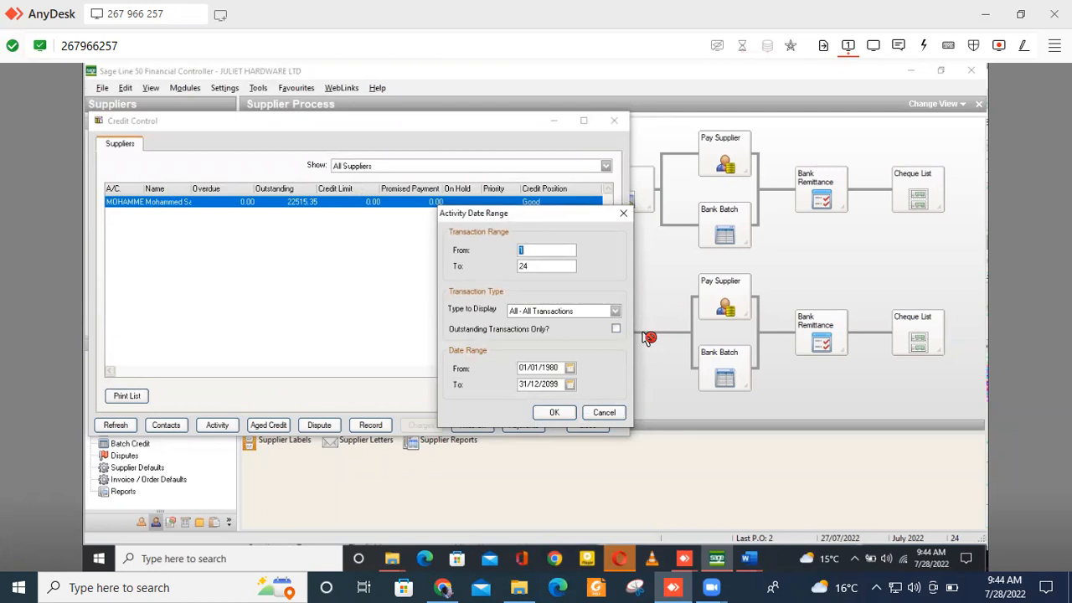
{"action": "left_click", "coordinate": [616, 310]}
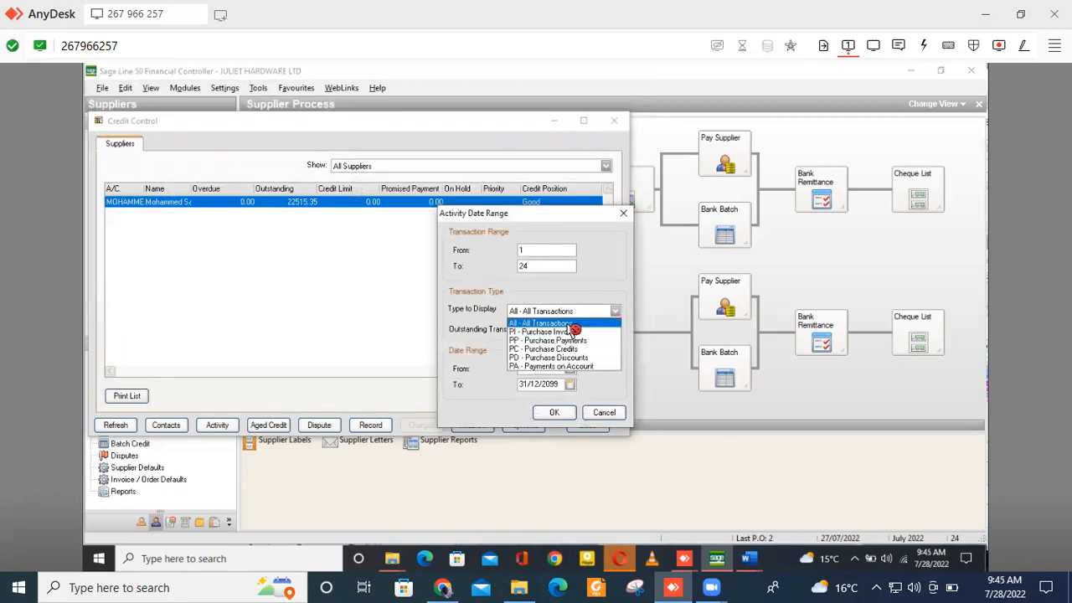
{"action": "left_click", "coordinate": [559, 324]}
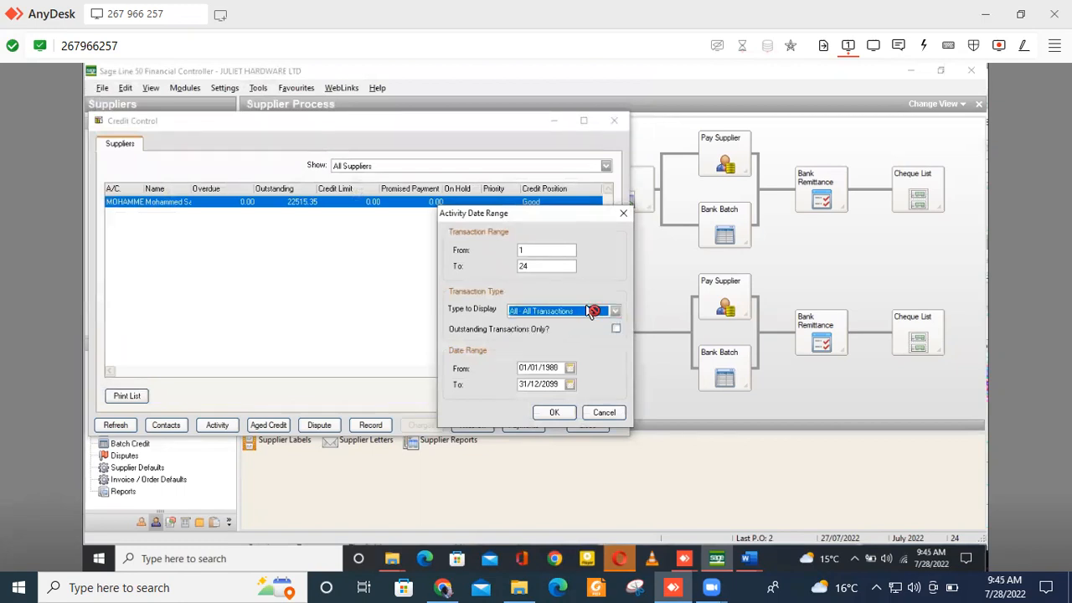
{"action": "left_click", "coordinate": [564, 368]}
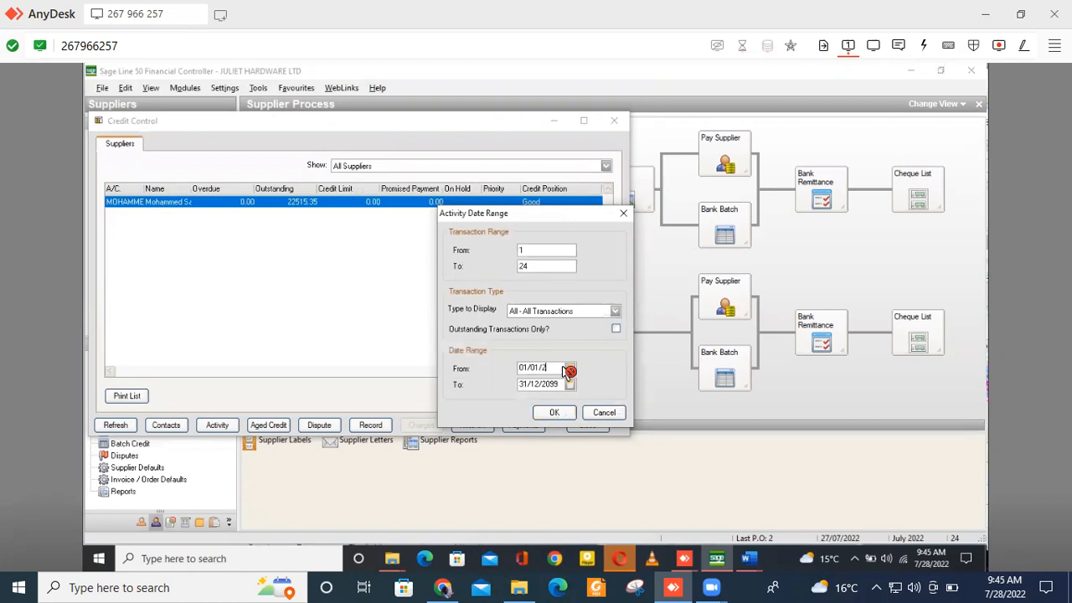
{"action": "type", "text": "2022"}
Try to set the end date of the activity range to 31/12/2022
{"action": "left_click", "coordinate": [572, 385]}
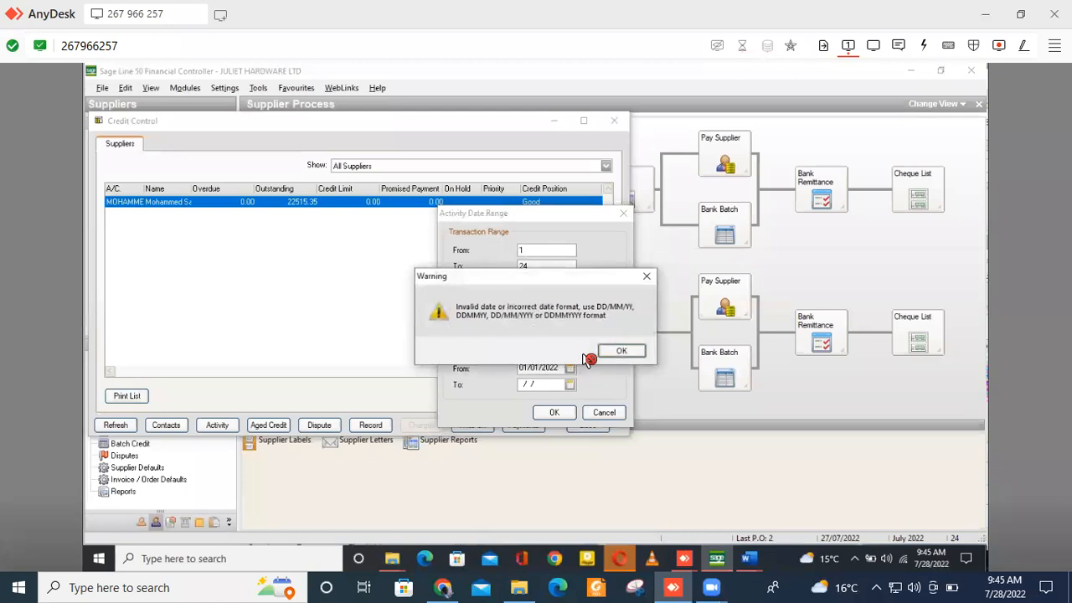
{"action": "left_click", "coordinate": [624, 352]}
{"action": "left_click", "coordinate": [564, 384]}
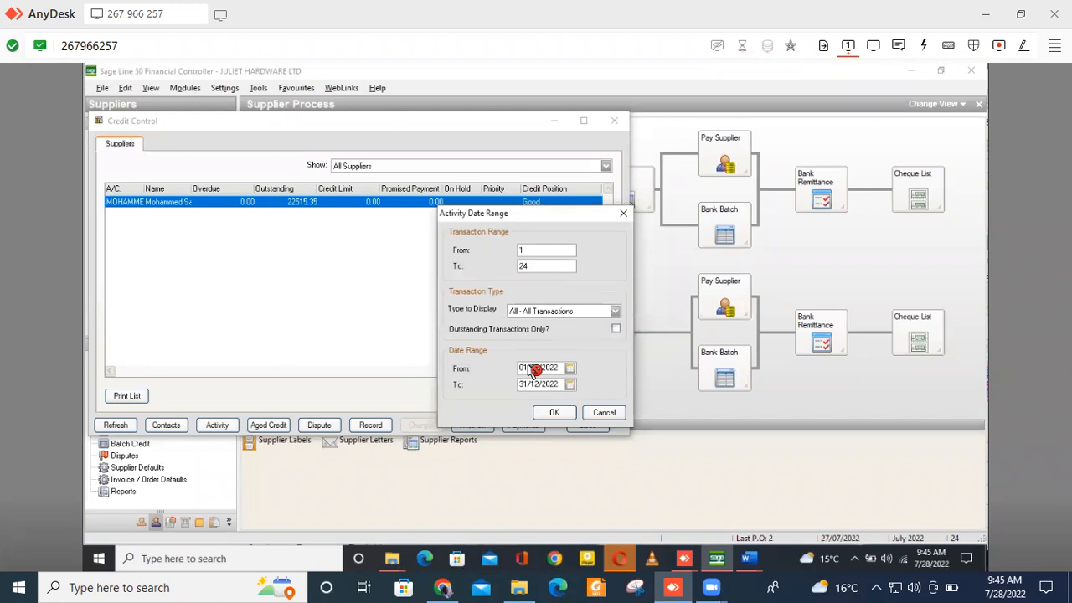
{"action": "left_click", "coordinate": [532, 370]}
{"action": "left_click", "coordinate": [622, 351]}
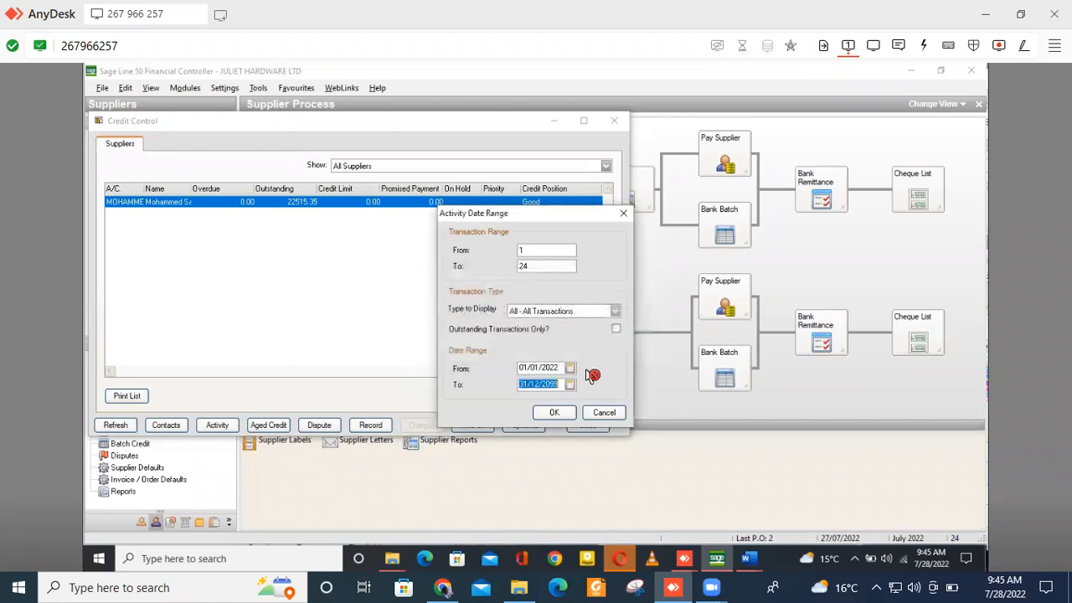
Set the activity start date to 31/07/2022 and display Mohammed Sand Ltd's transactions, dismissing the account terms warning
{"action": "left_click", "coordinate": [570, 368]}
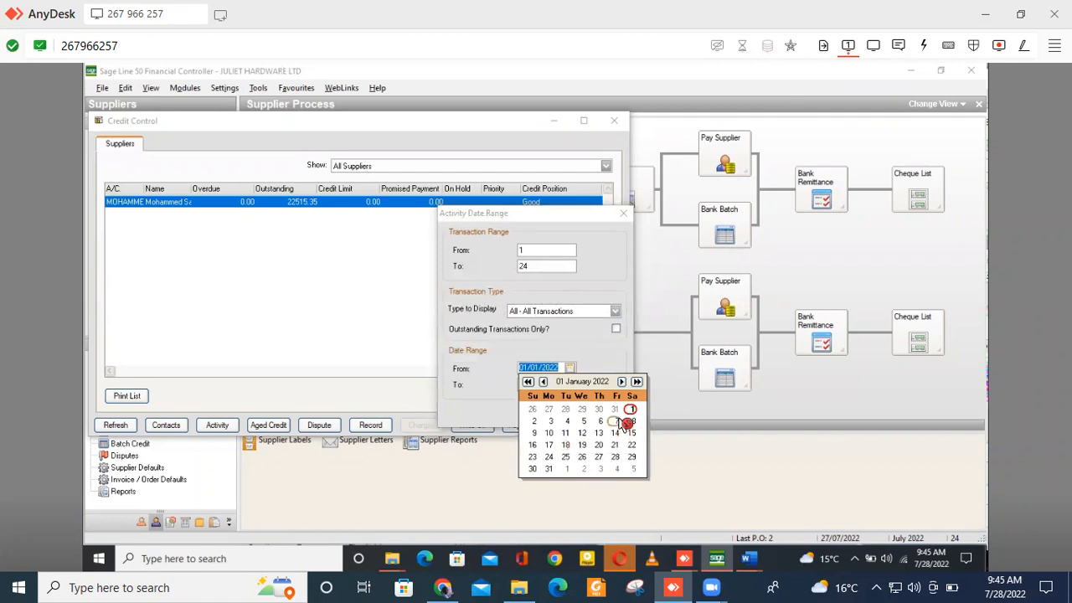
{"action": "left_click", "coordinate": [616, 421]}
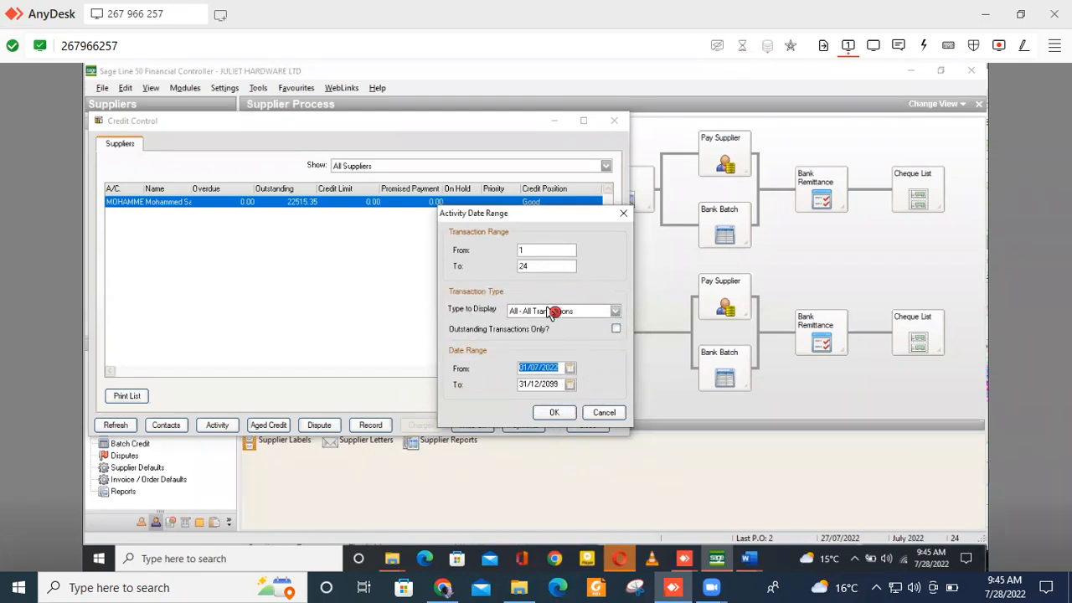
{"action": "left_click", "coordinate": [562, 414]}
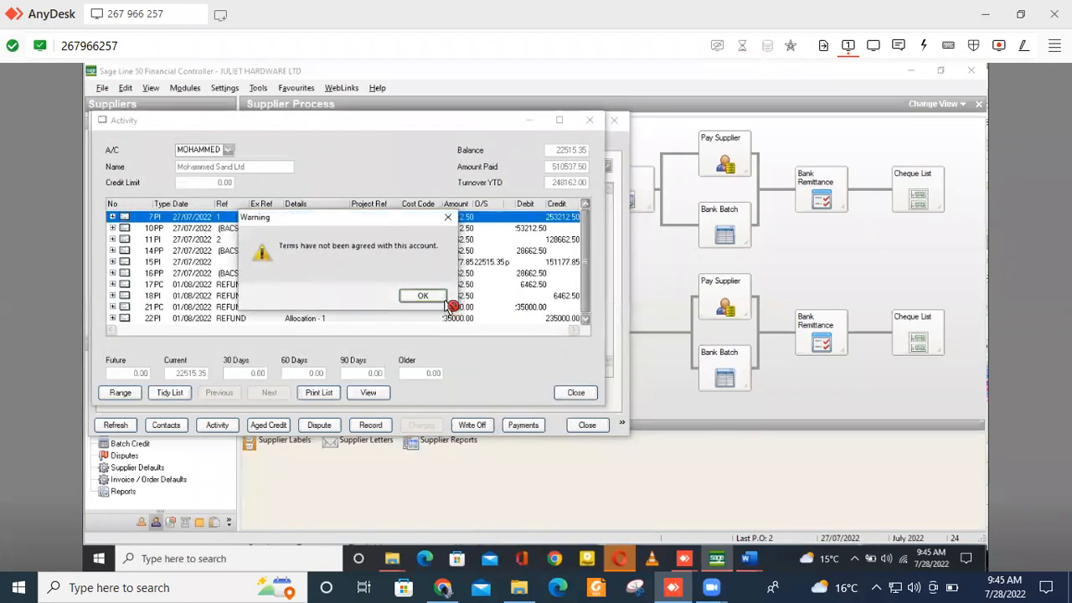
{"action": "left_click", "coordinate": [448, 218]}
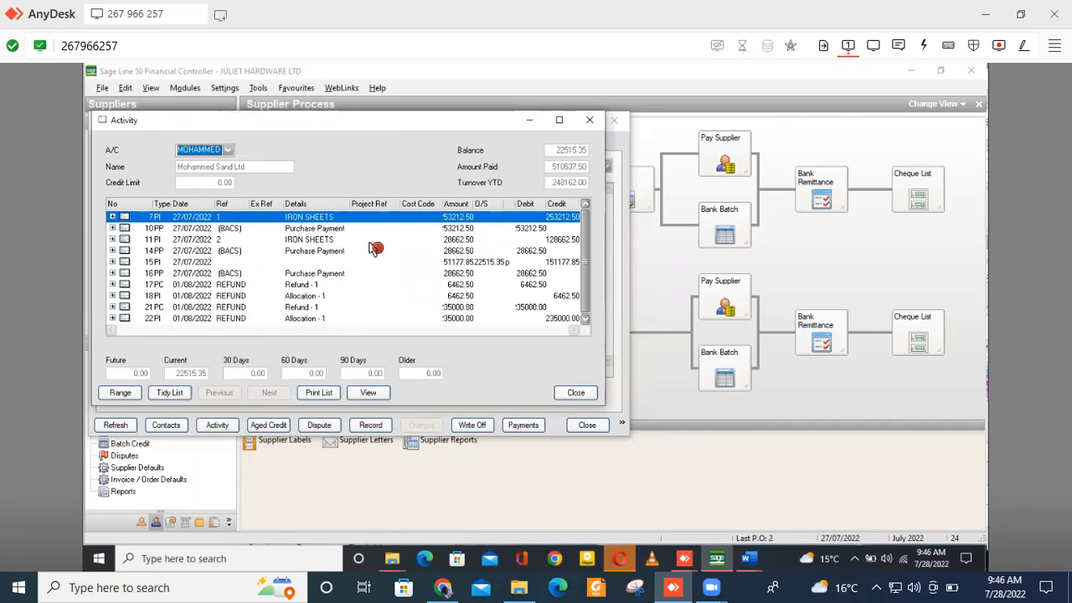
View the purchase order behind the first iron sheets invoice, and close the order, activity and credit control windows
{"action": "left_click", "coordinate": [368, 394]}
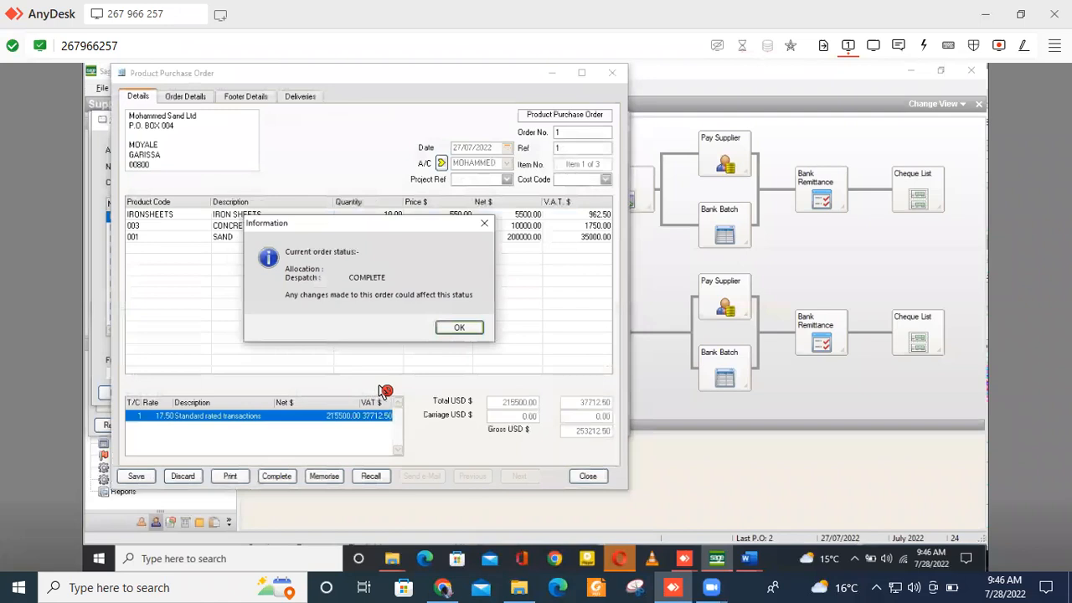
{"action": "left_click", "coordinate": [468, 335]}
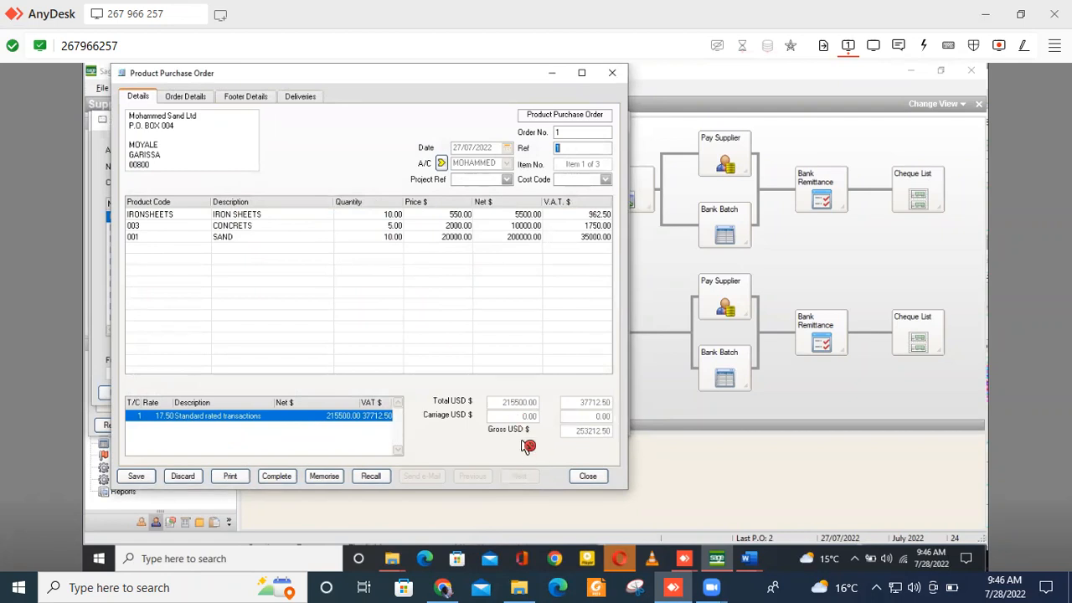
{"action": "left_click", "coordinate": [592, 477]}
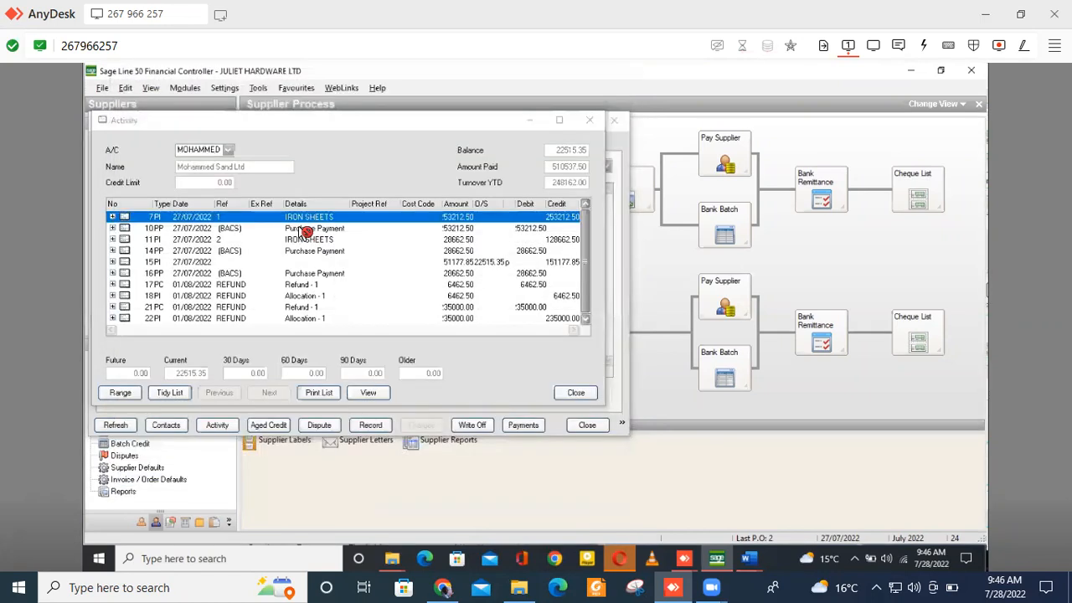
{"action": "left_click", "coordinate": [588, 424]}
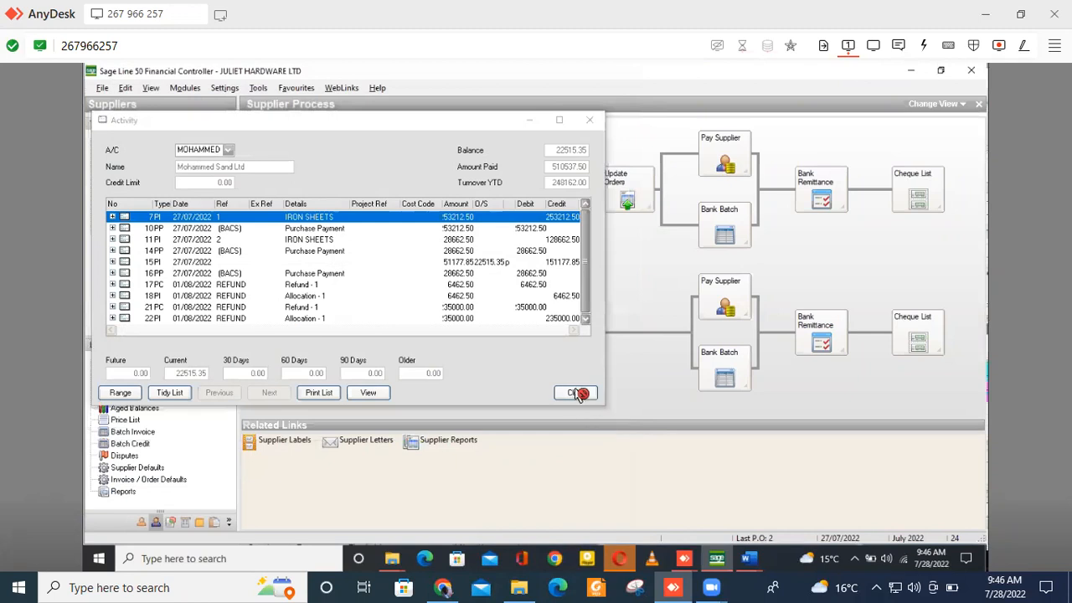
{"action": "left_click", "coordinate": [576, 394]}
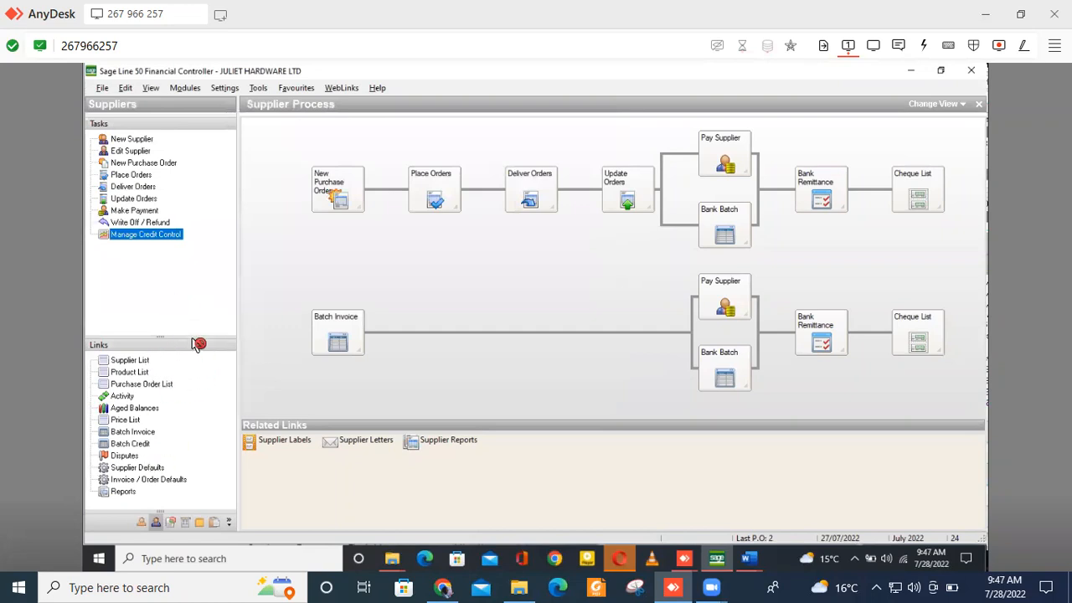
Open the supplier record of Mohammed Sand Ltd for editing and review its account, address and contact details
{"action": "left_click", "coordinate": [131, 152]}
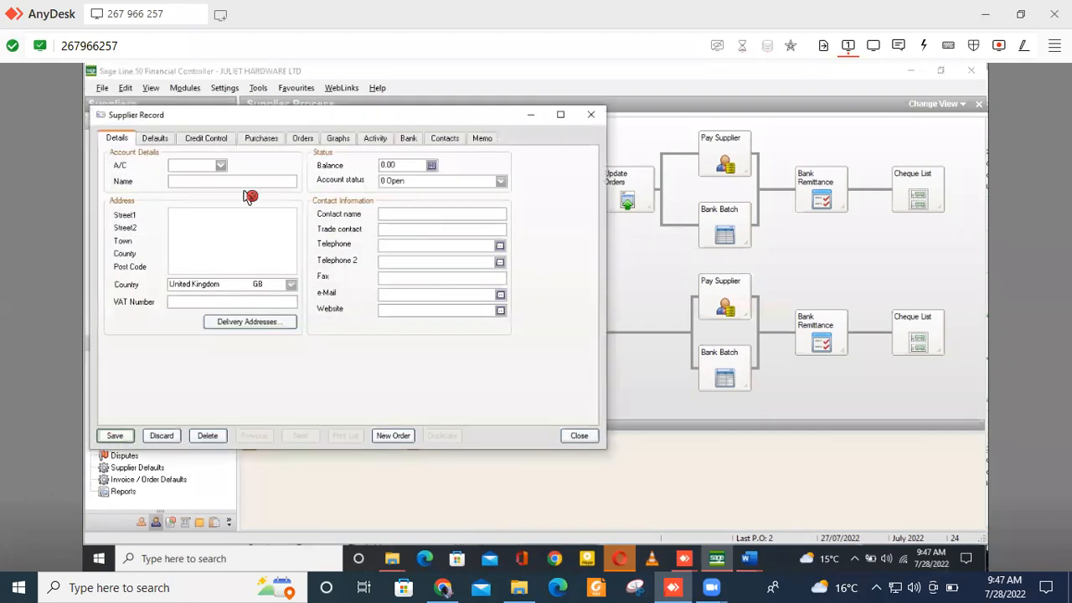
{"action": "left_click", "coordinate": [219, 166]}
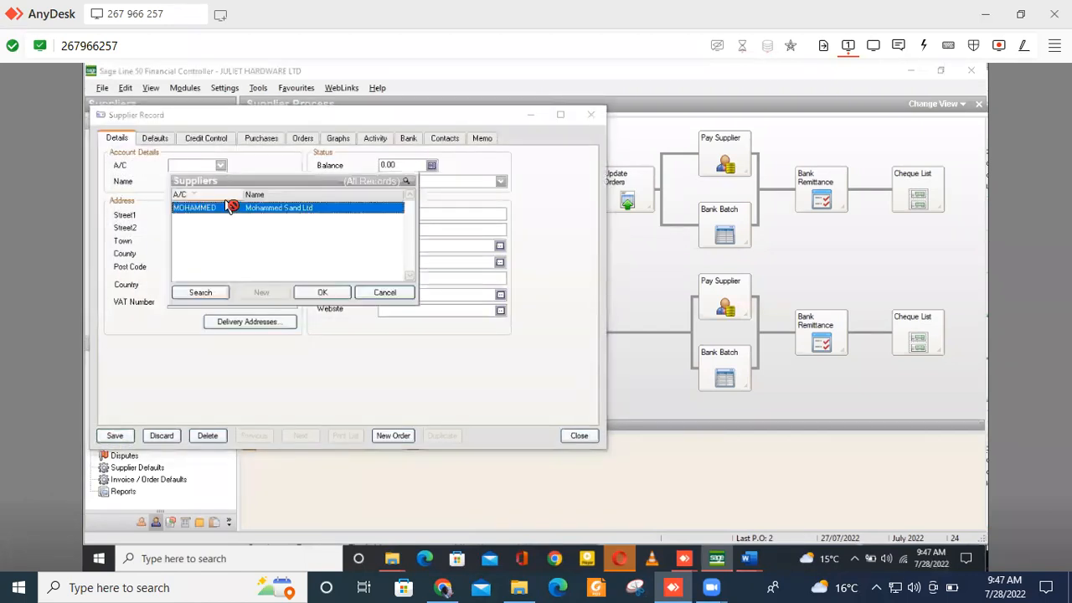
{"action": "left_click", "coordinate": [311, 293]}
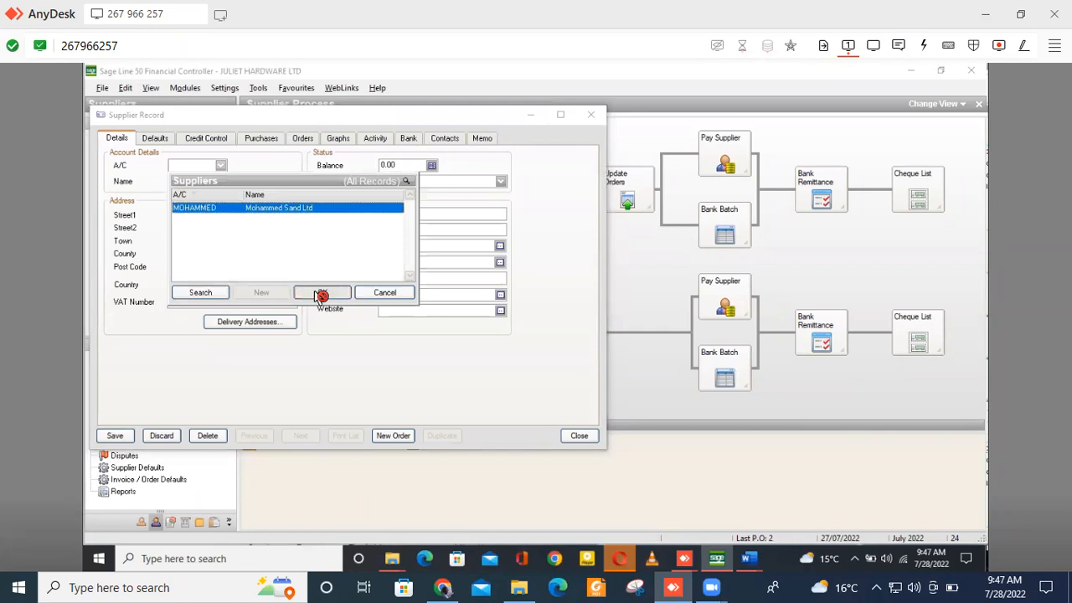
{"action": "left_click", "coordinate": [423, 316]}
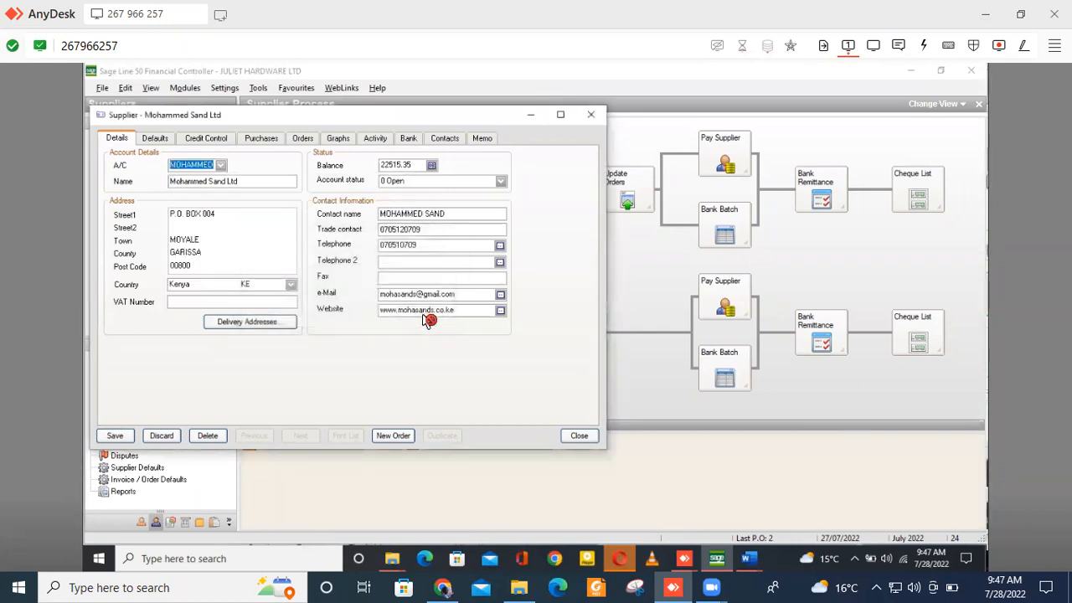
{"action": "left_click", "coordinate": [194, 180]}
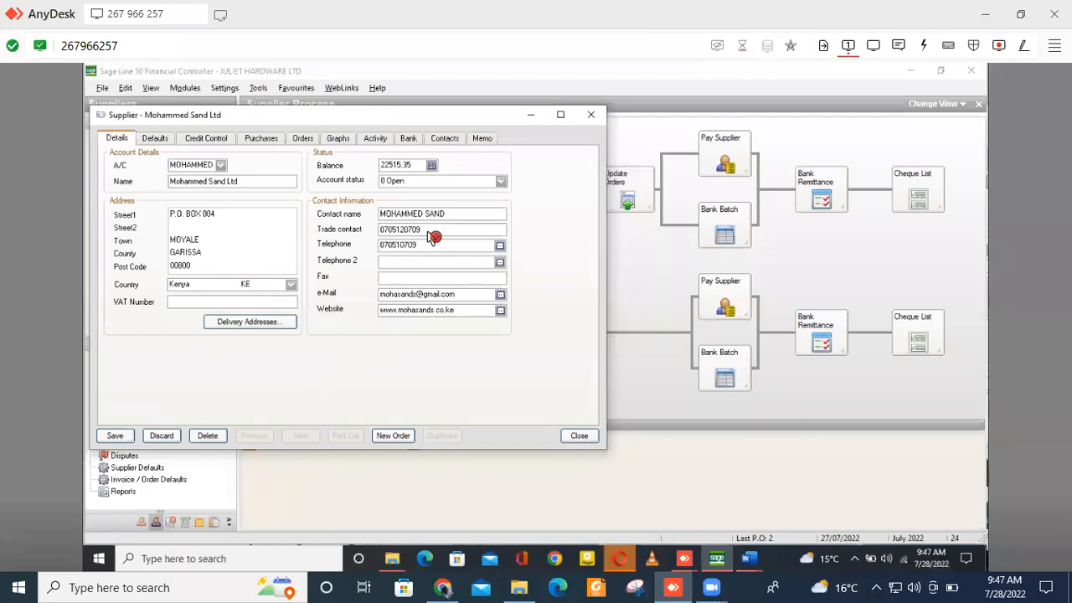
Browse the nominal codes in the supplier's defaults without picking one, and set the default tax code to T99 0.00
{"action": "left_click", "coordinate": [157, 139]}
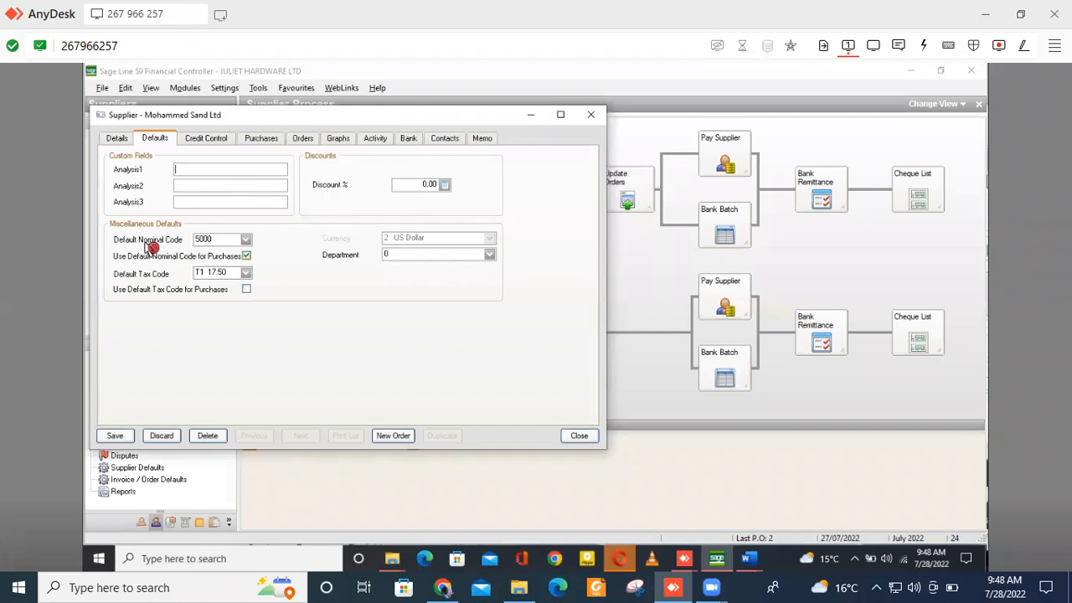
{"action": "left_click", "coordinate": [246, 240]}
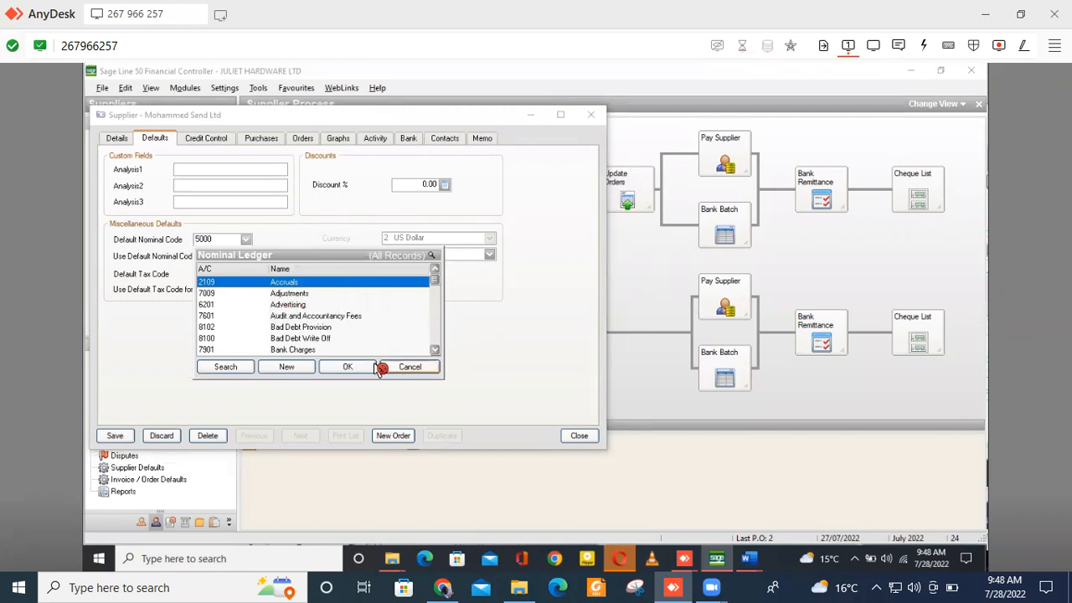
{"action": "left_click", "coordinate": [414, 368]}
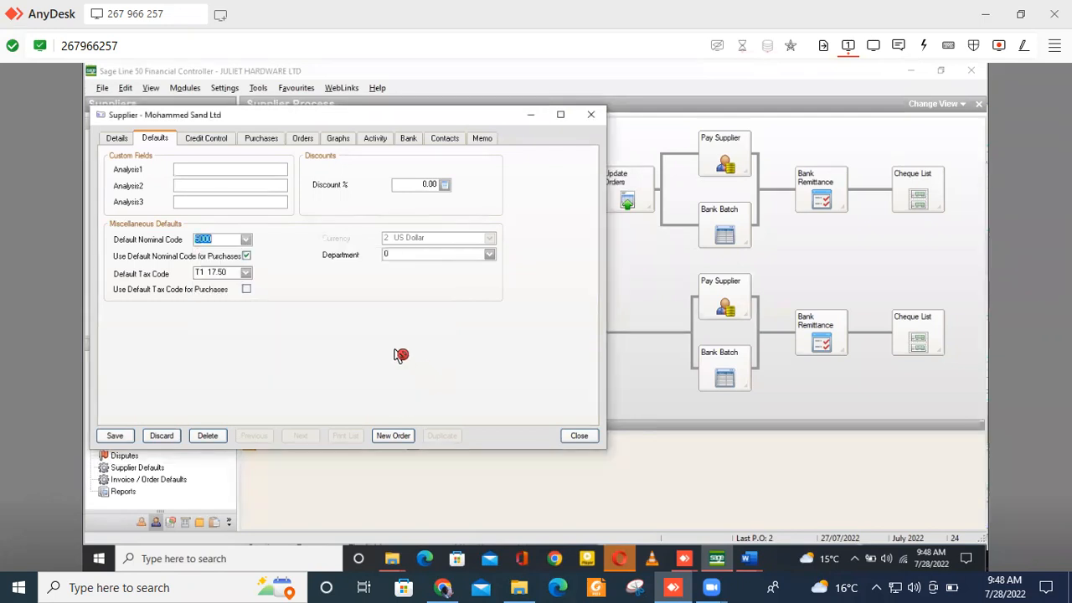
{"action": "left_click", "coordinate": [246, 274]}
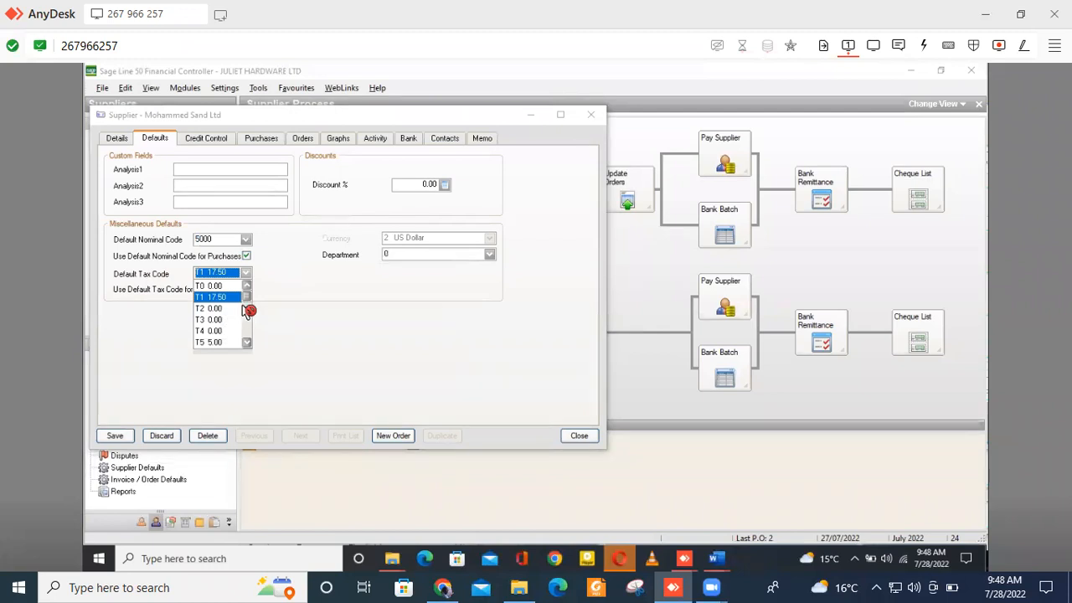
{"action": "left_click", "coordinate": [249, 344]}
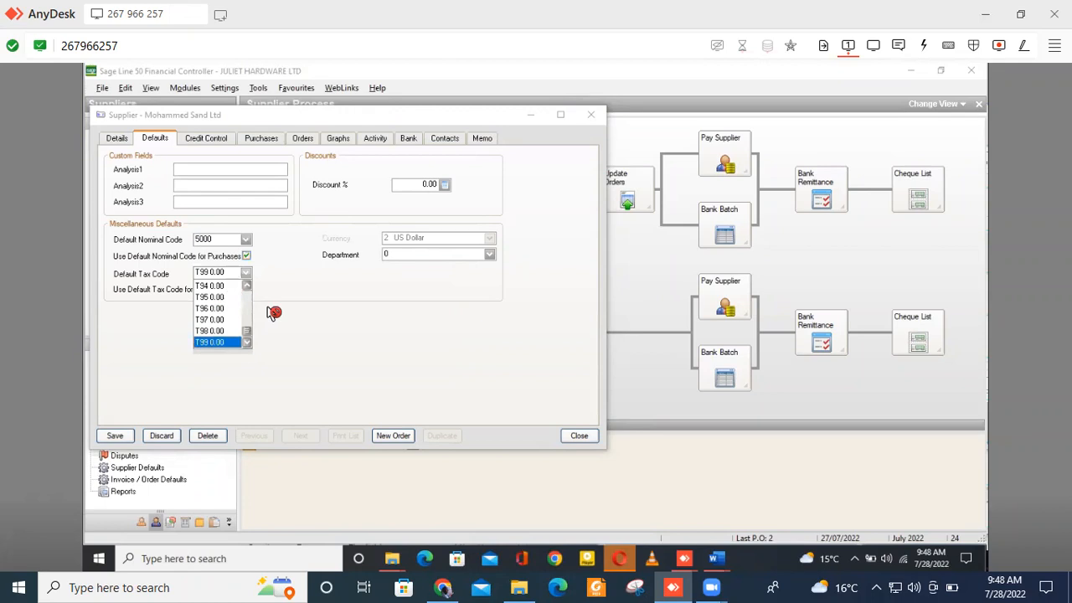
{"action": "left_click", "coordinate": [303, 301]}
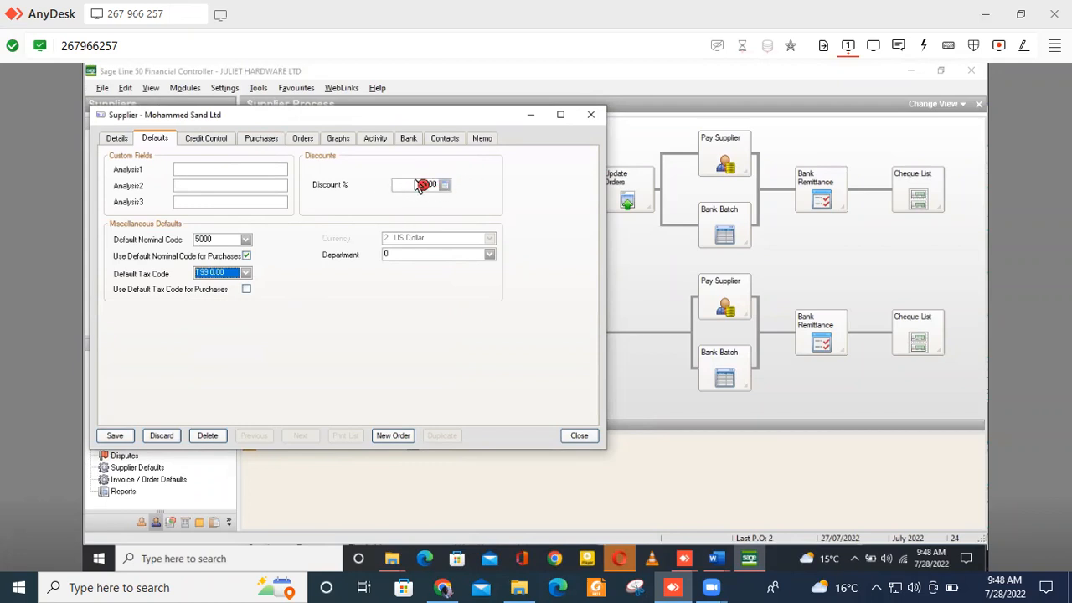
Review the supplier's department list, credit control terms and monthly purchases, and close the record without saving changes
{"action": "left_click", "coordinate": [490, 255]}
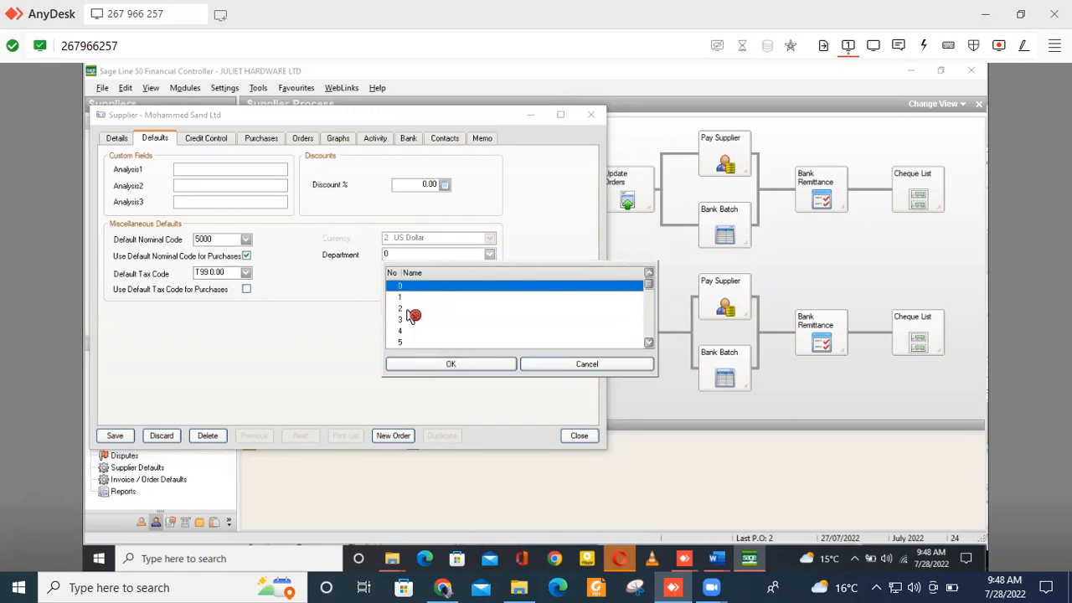
{"action": "left_click", "coordinate": [510, 236]}
{"action": "left_click", "coordinate": [216, 142]}
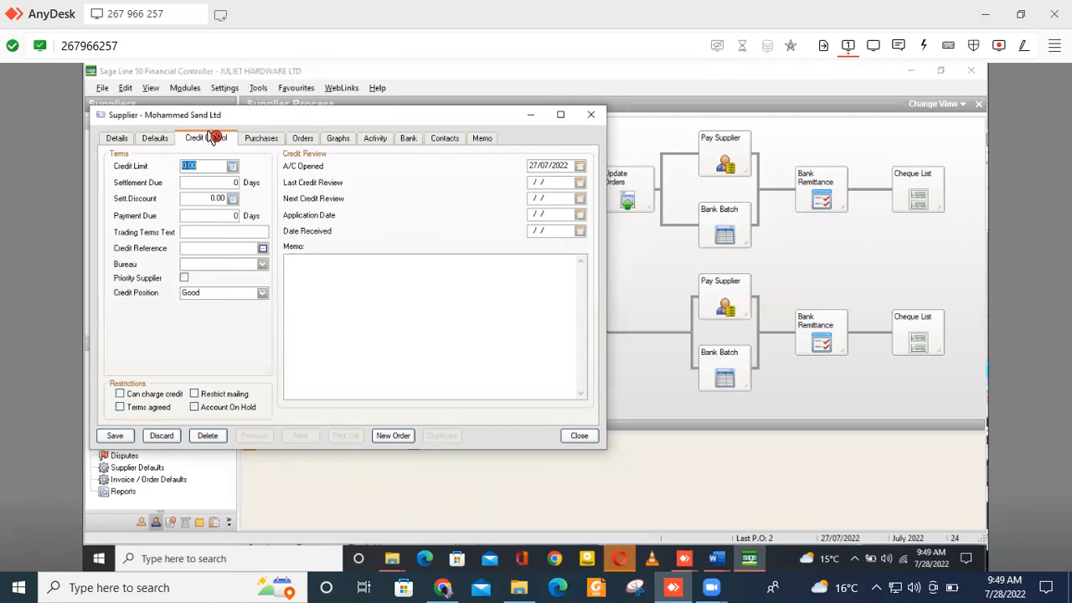
{"action": "left_click", "coordinate": [260, 138]}
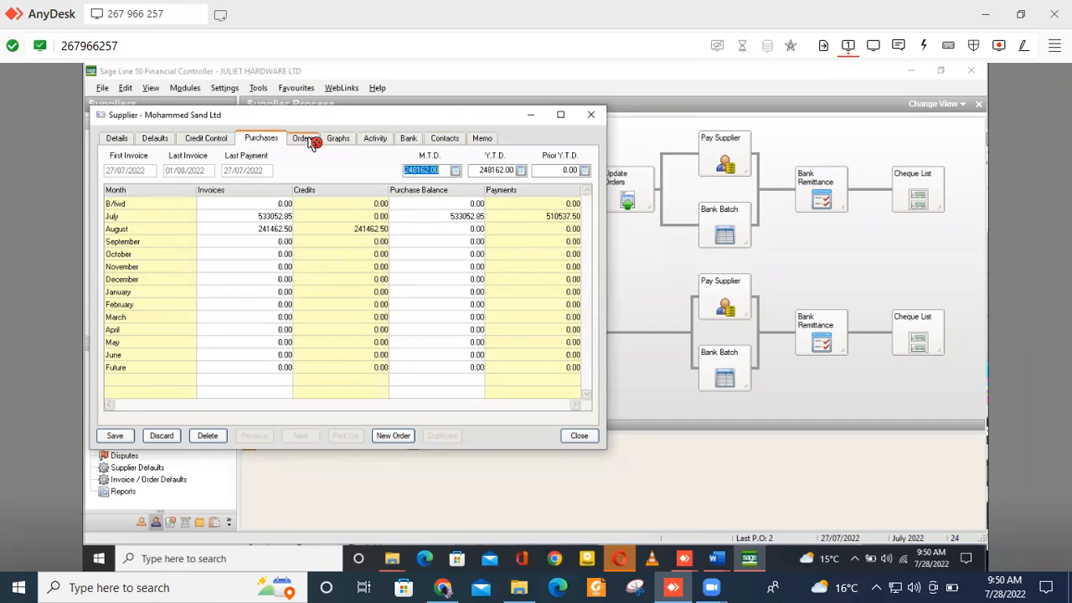
{"action": "left_click", "coordinate": [591, 114]}
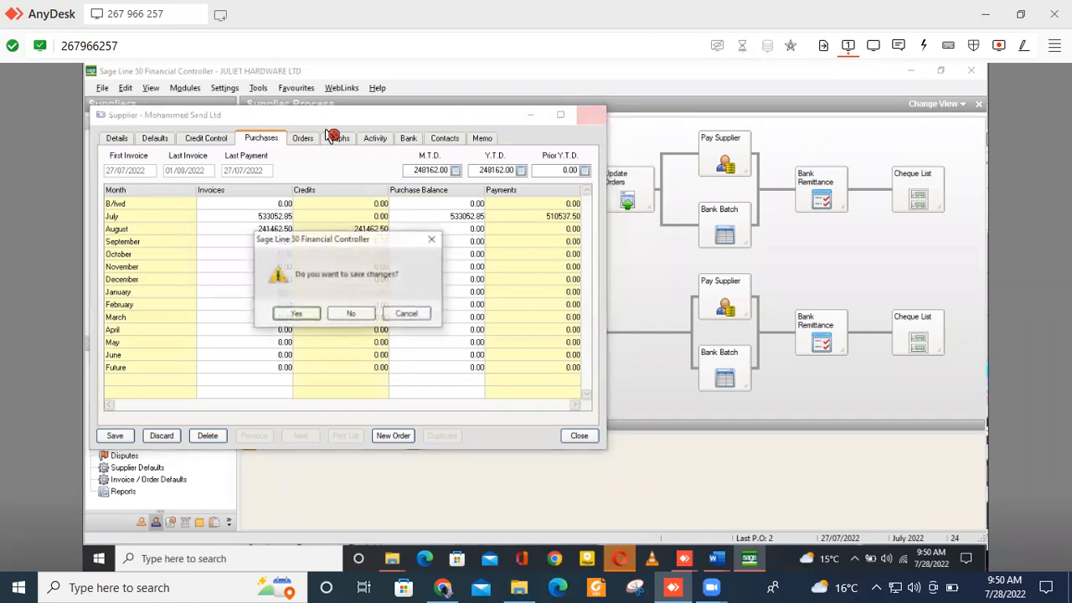
{"action": "left_click", "coordinate": [352, 313]}
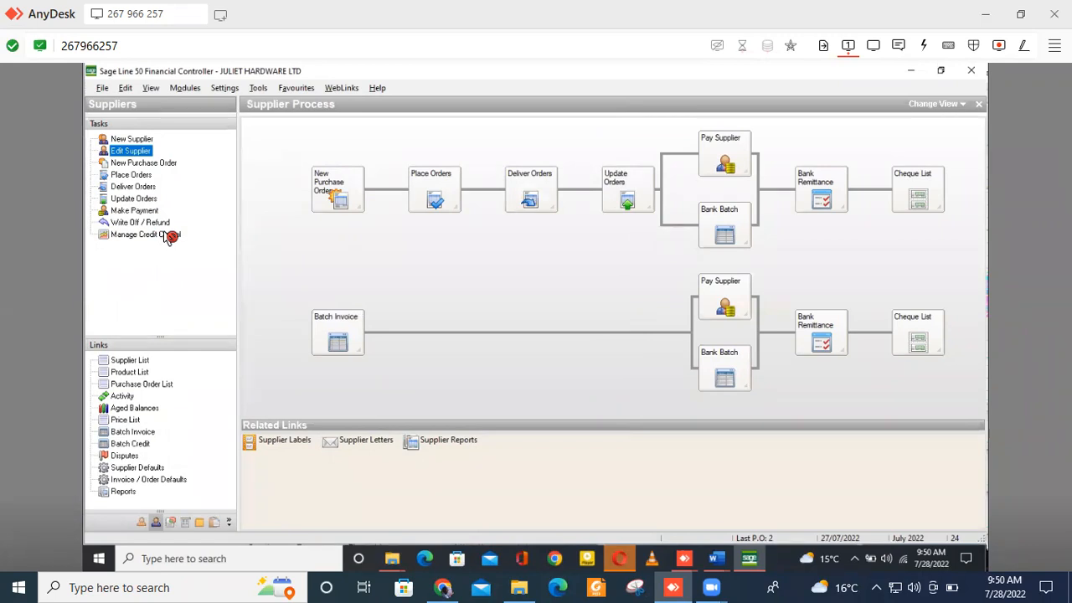
Reopen the supplier record of Mohammed Sand Ltd for editing with its general details shown
{"action": "left_click", "coordinate": [129, 153]}
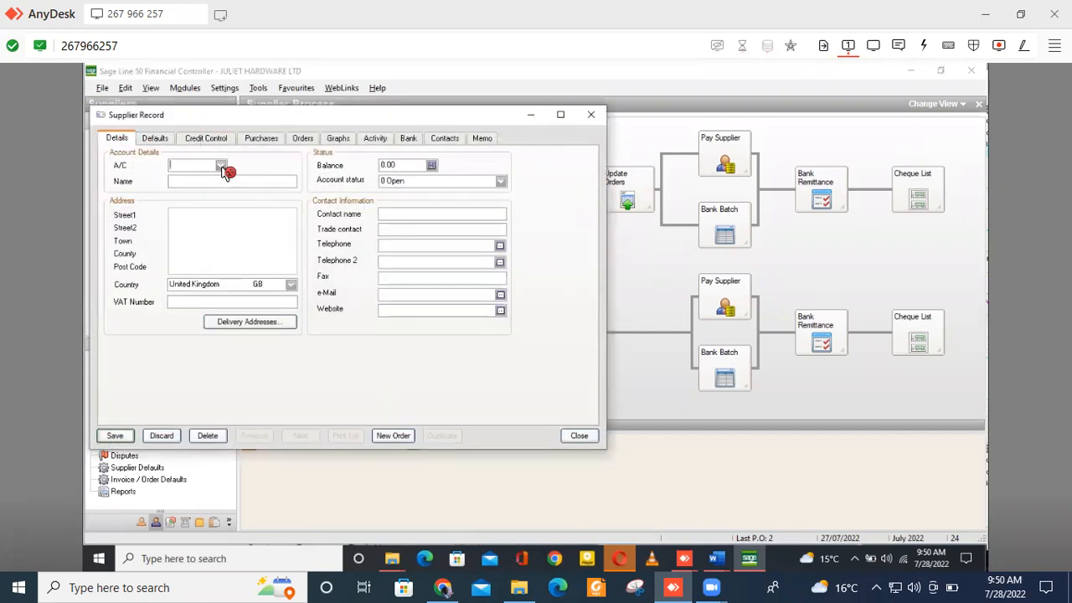
{"action": "left_click", "coordinate": [222, 166]}
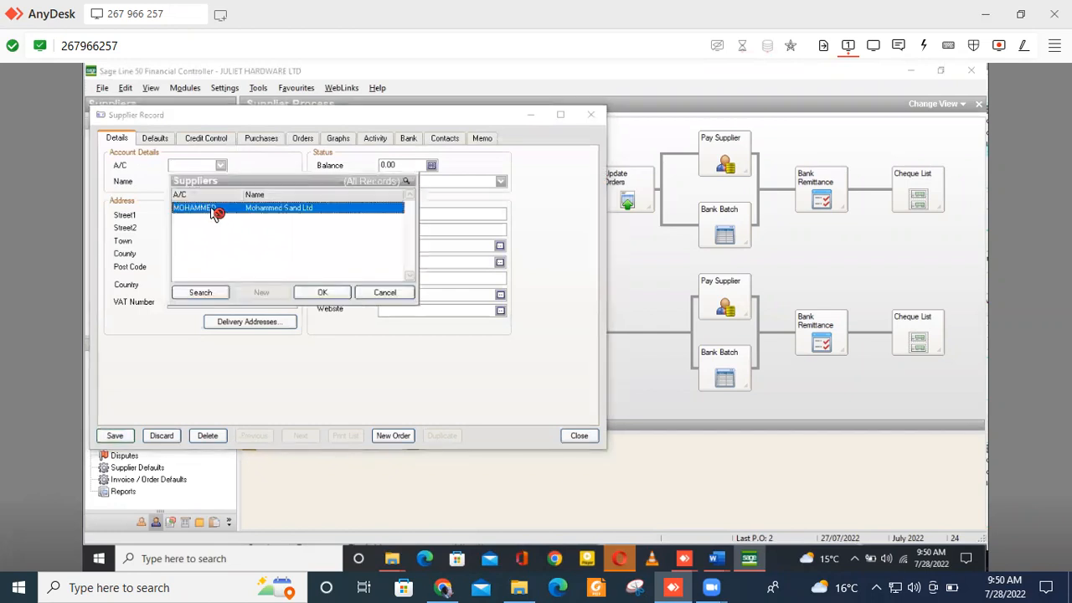
{"action": "left_click", "coordinate": [319, 293]}
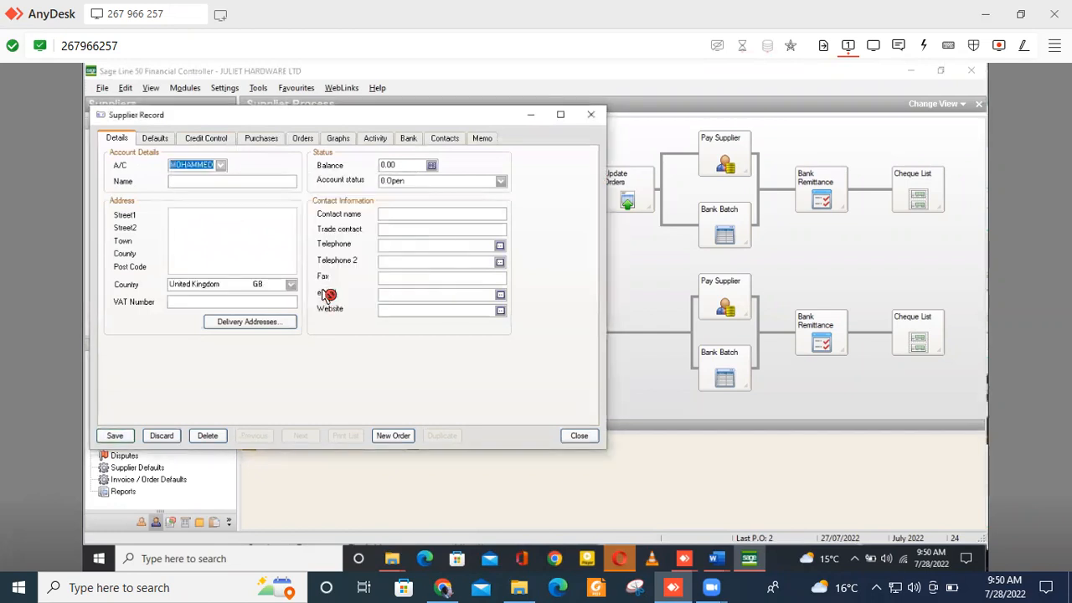
{"action": "left_click", "coordinate": [422, 315]}
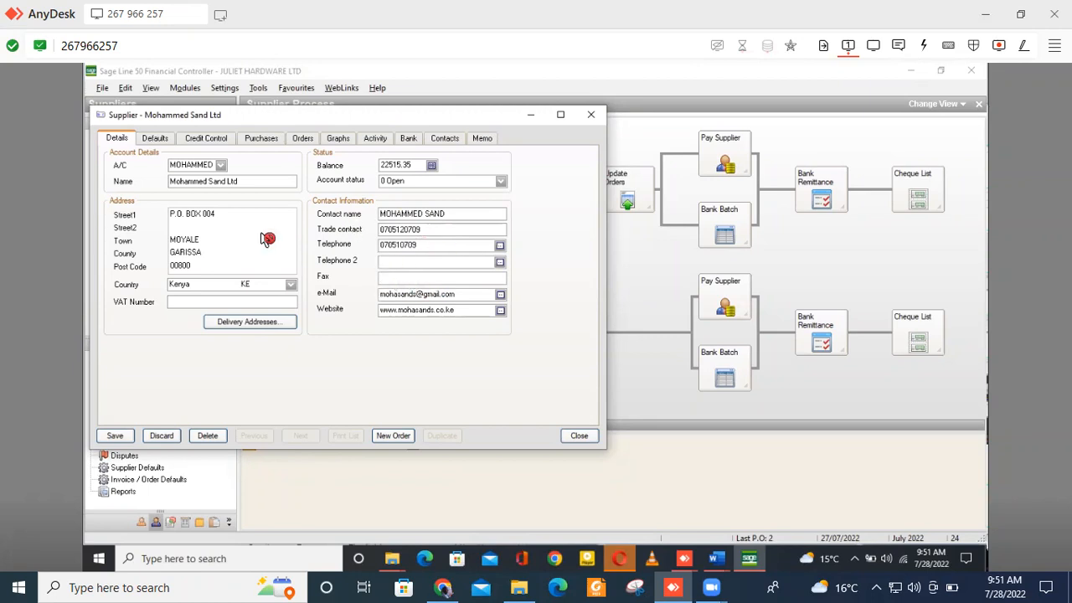
Set the supplier's default nominal code to 2109 Accruals
{"action": "left_click", "coordinate": [154, 139]}
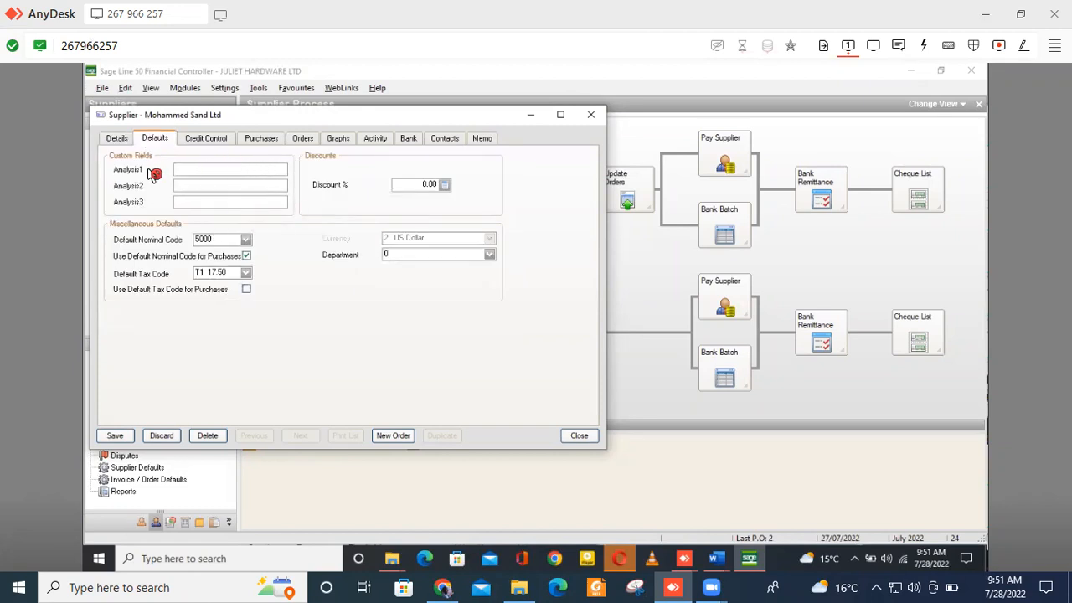
{"action": "left_click", "coordinate": [179, 170]}
{"action": "left_click", "coordinate": [246, 241]}
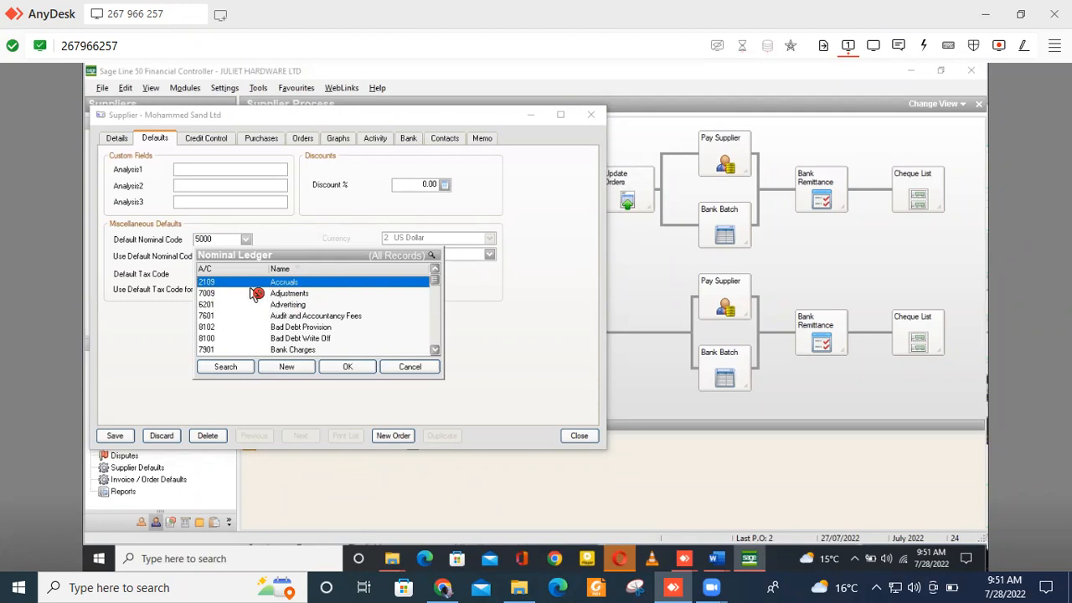
{"action": "left_click", "coordinate": [283, 296]}
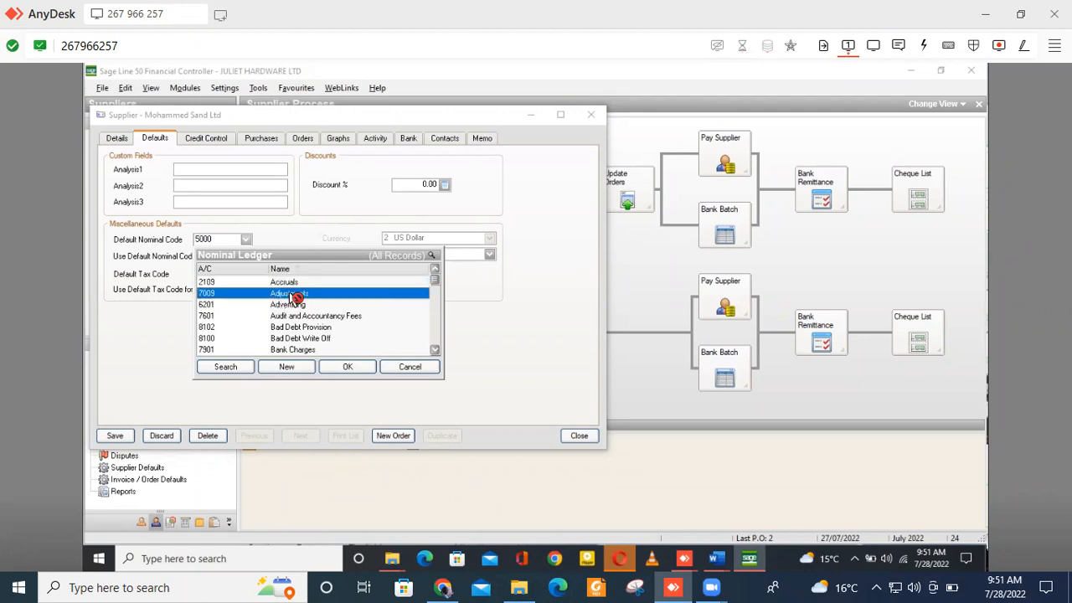
{"action": "left_click", "coordinate": [295, 306]}
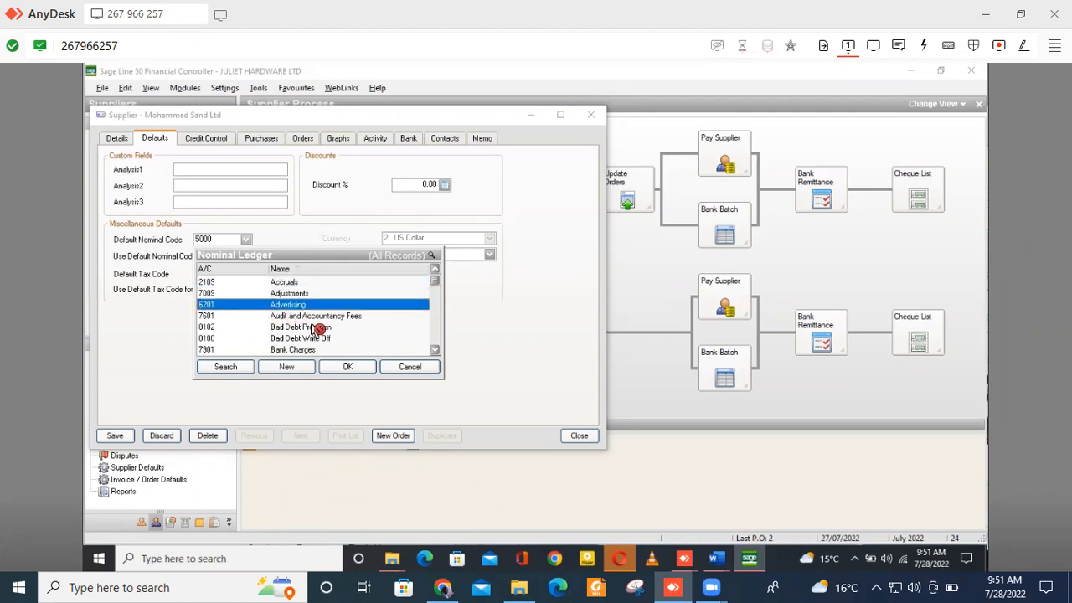
{"action": "left_click", "coordinate": [293, 284]}
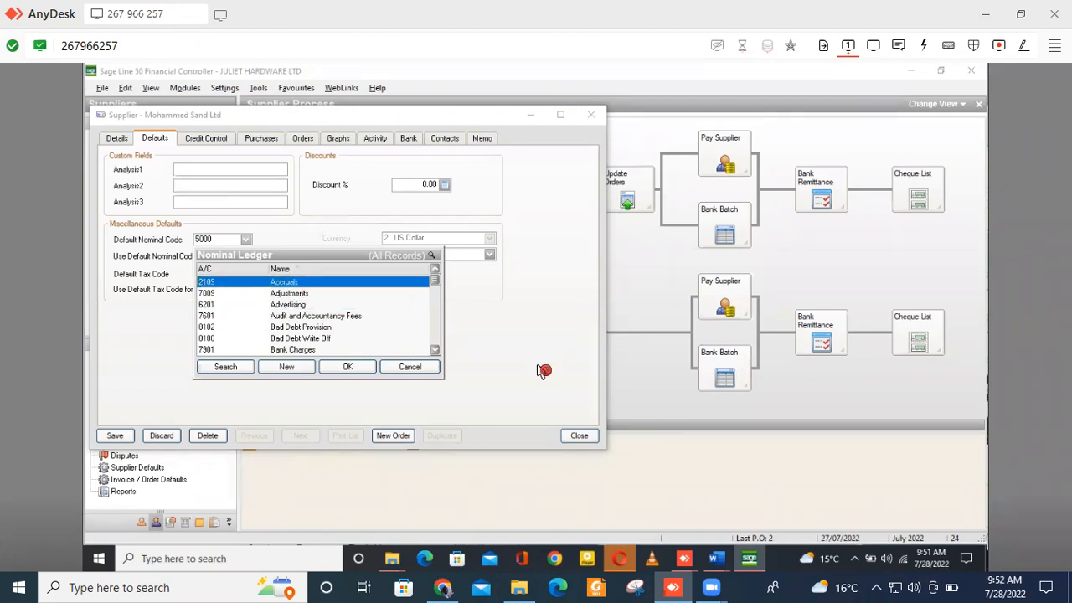
{"action": "left_click", "coordinate": [347, 368]}
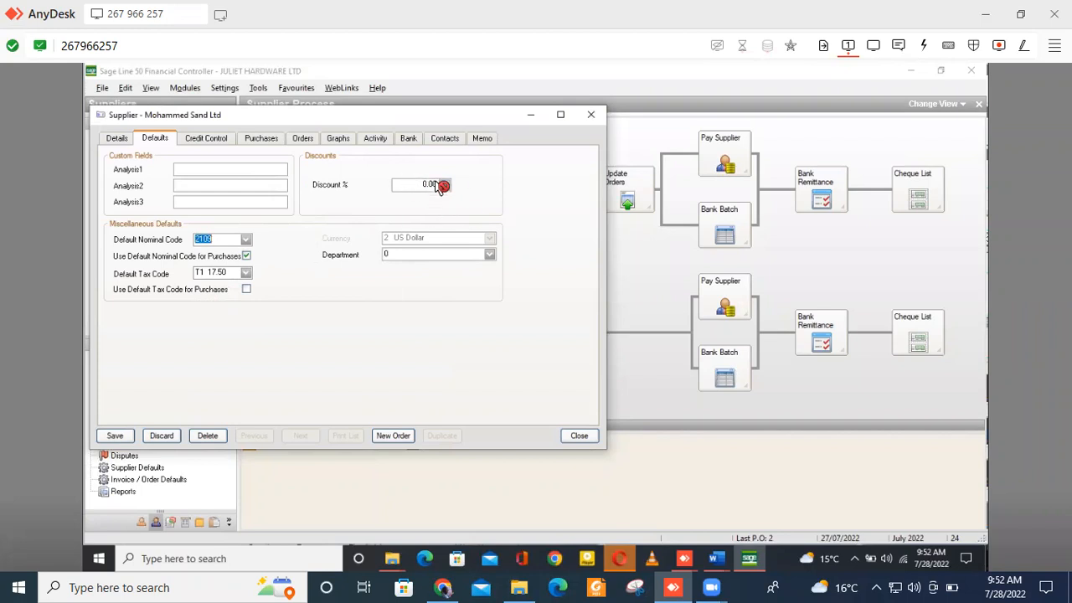
Examine the supplier's credit control, purchases, orders, graphs, activity, bank, contacts and memo information, and close the record without saving
{"action": "left_click", "coordinate": [207, 139]}
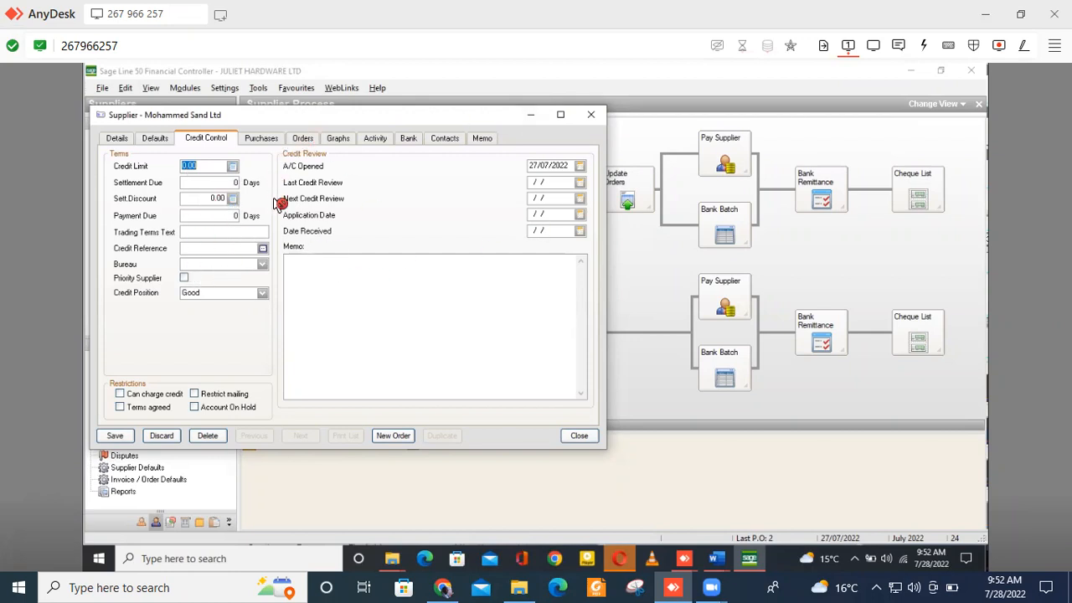
{"action": "left_click", "coordinate": [264, 142]}
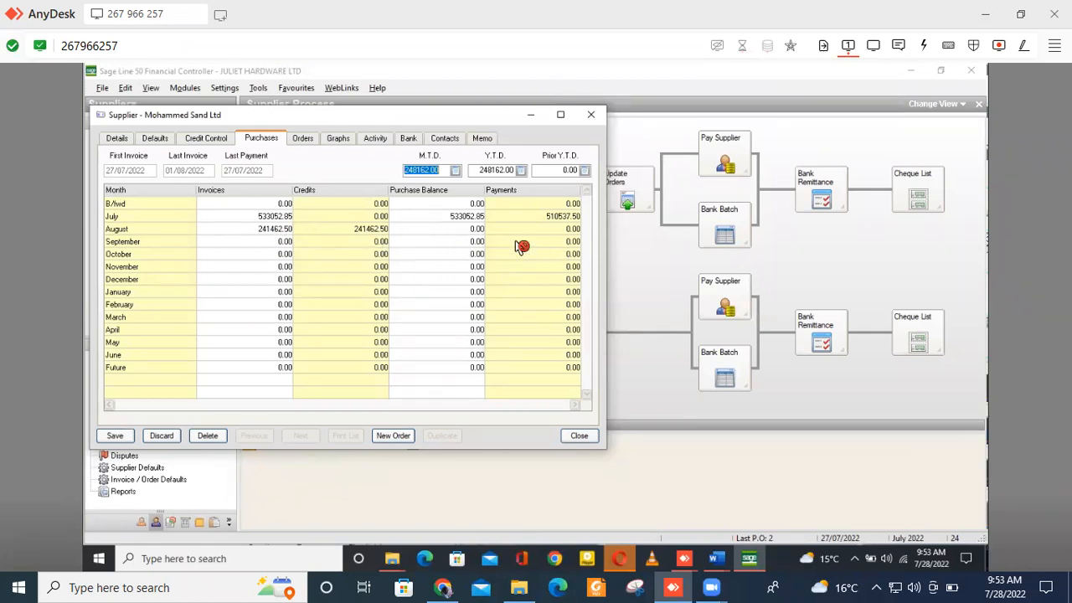
{"action": "left_click", "coordinate": [310, 140]}
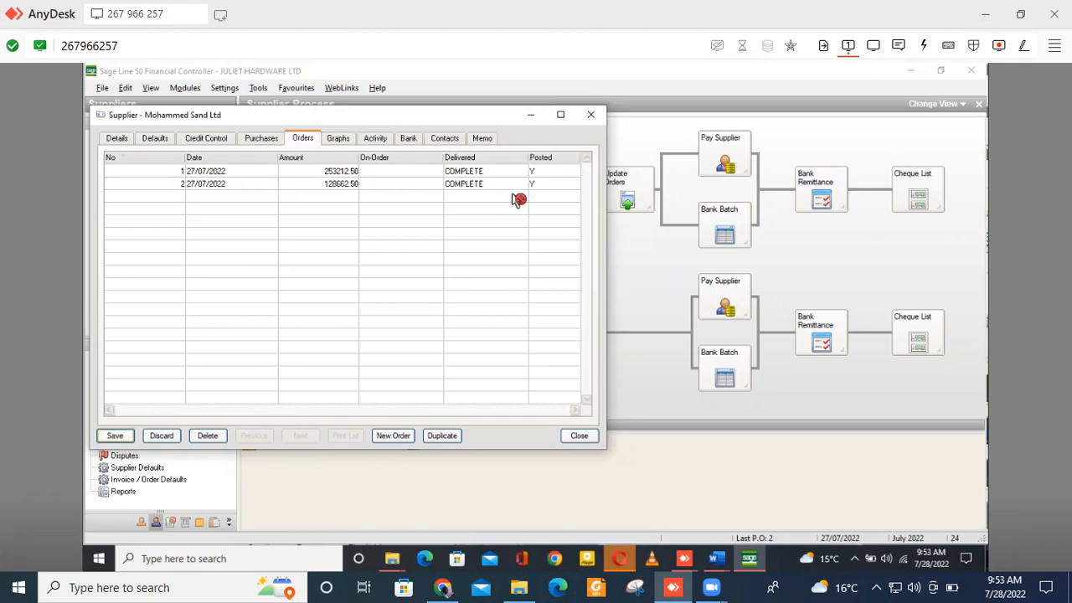
{"action": "left_click", "coordinate": [340, 144]}
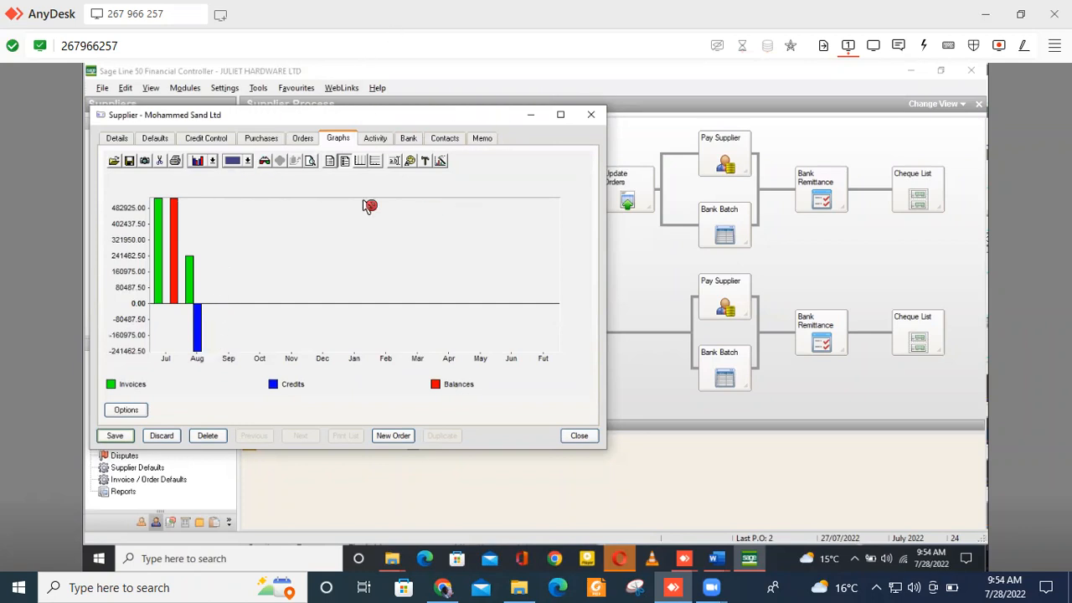
{"action": "left_click", "coordinate": [381, 139]}
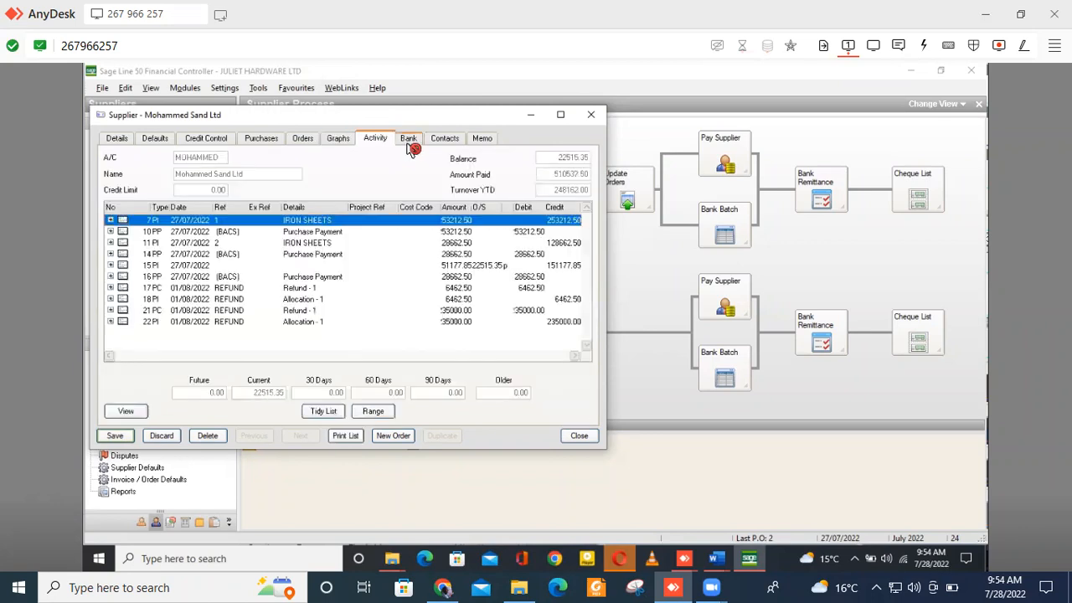
{"action": "left_click", "coordinate": [410, 139]}
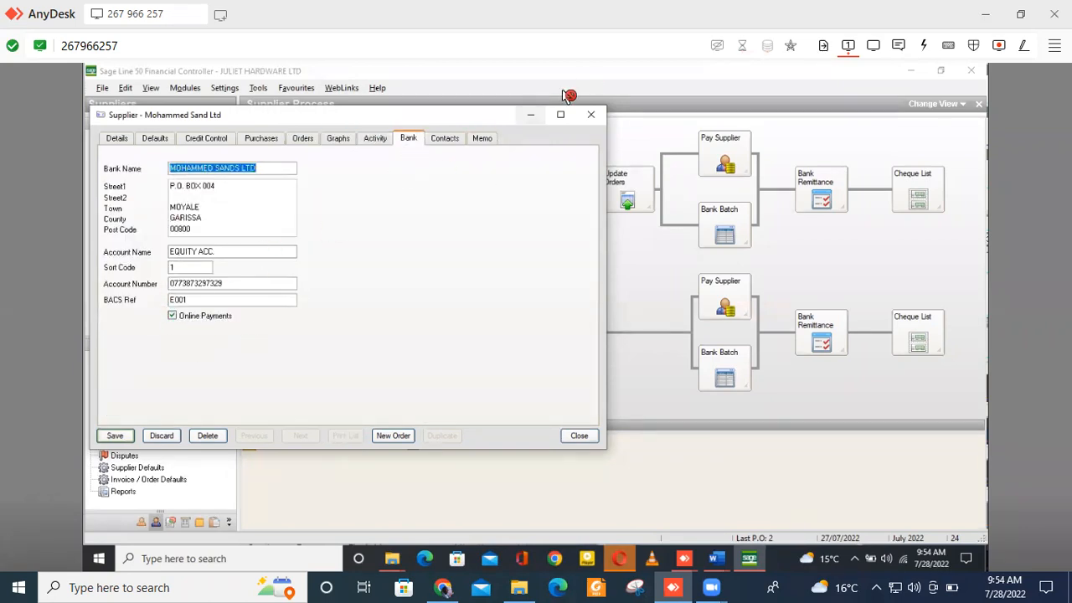
{"action": "left_click", "coordinate": [445, 139]}
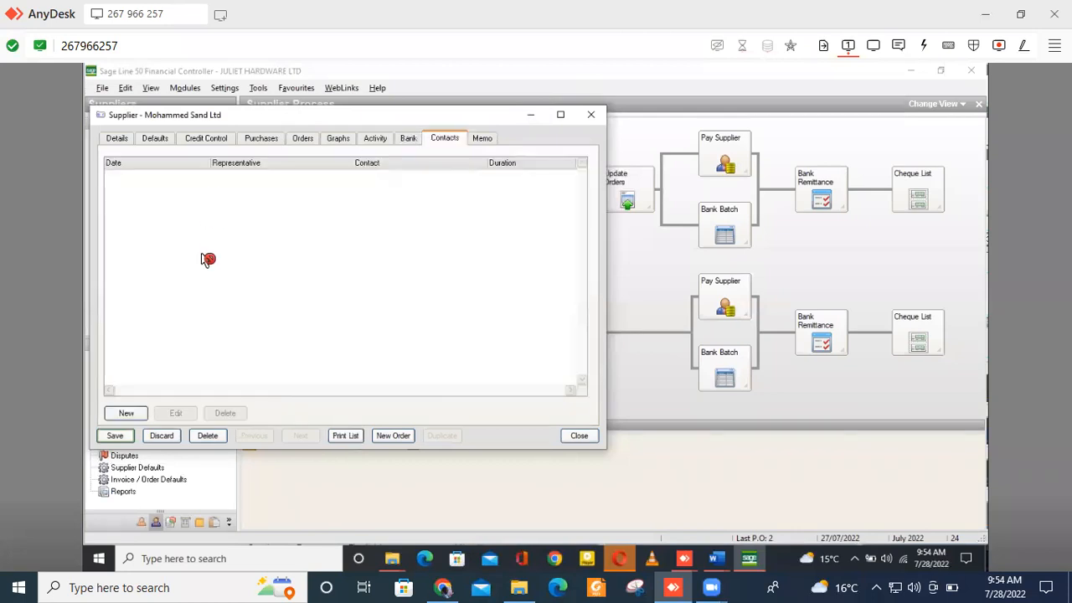
{"action": "left_click", "coordinate": [484, 139]}
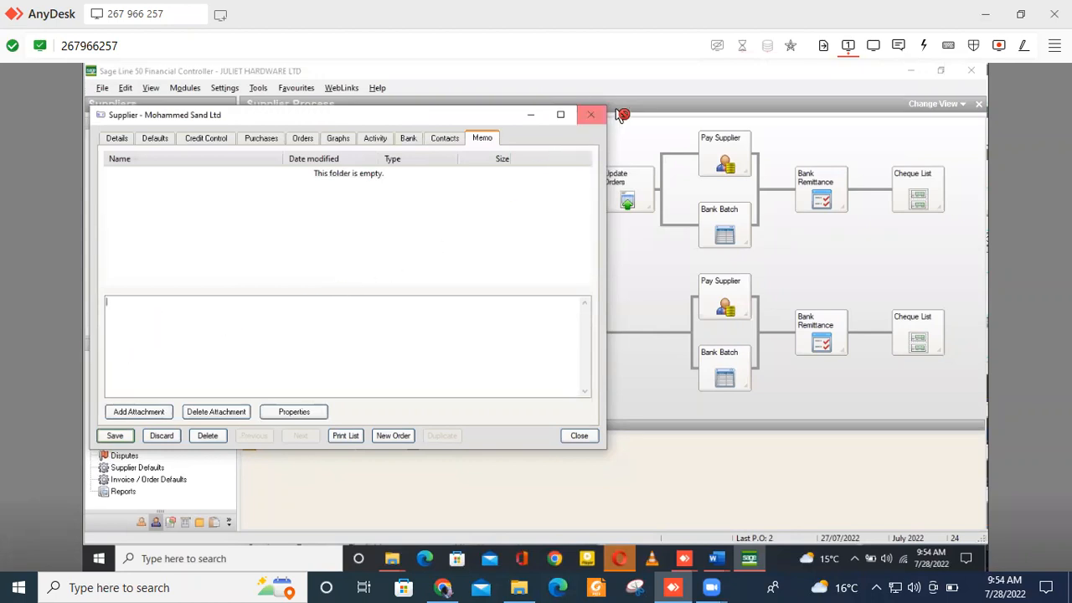
{"action": "left_click", "coordinate": [590, 114]}
{"action": "left_click", "coordinate": [352, 313]}
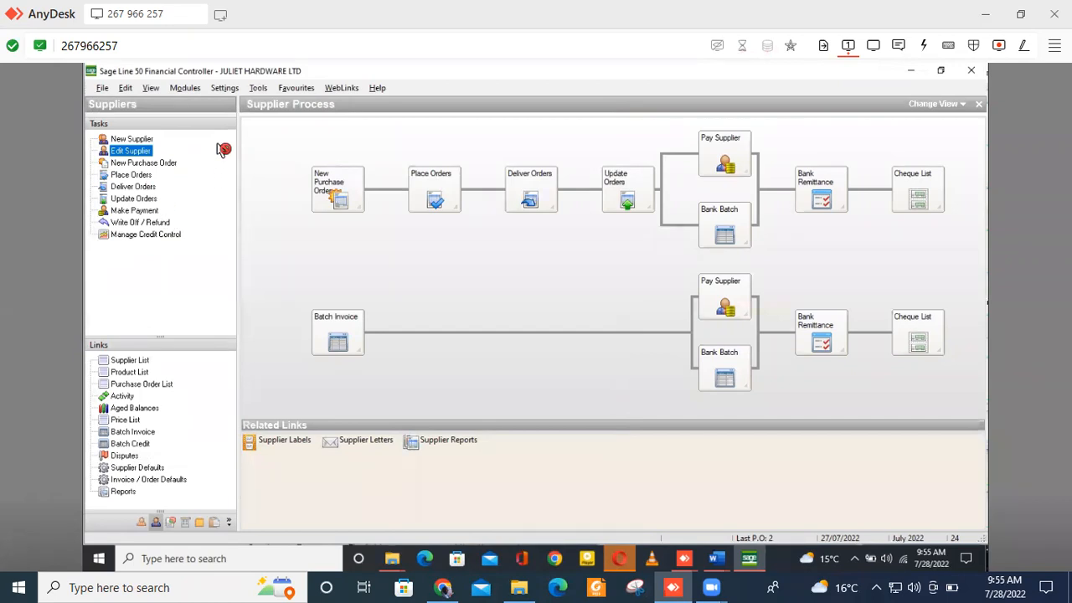
Look through the supplier list and product list, and open the Mohammed Sand Ltd supplier price list for editing
{"action": "left_click", "coordinate": [130, 361]}
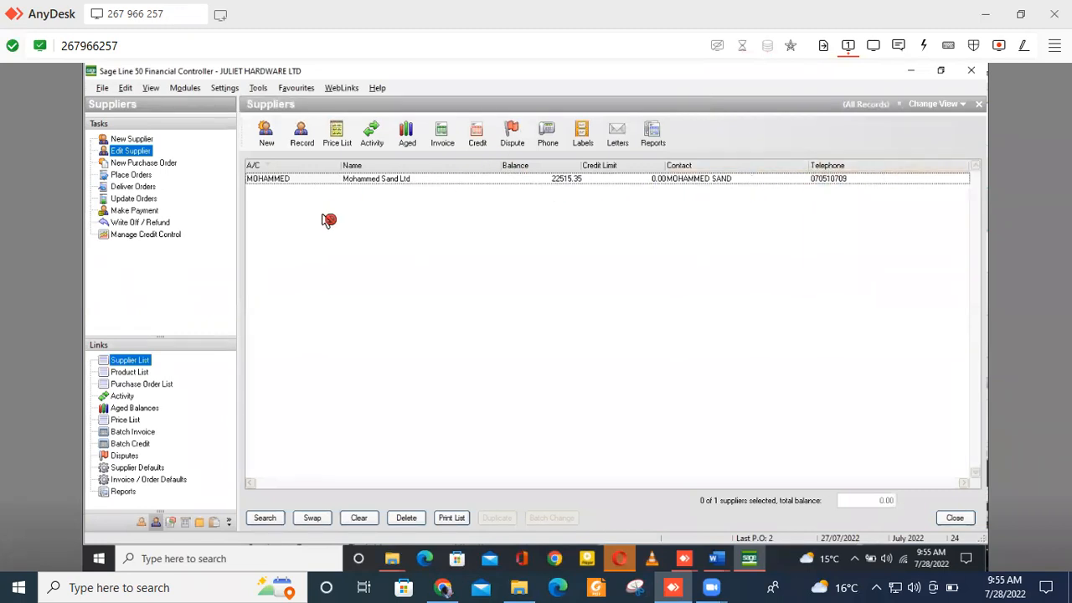
{"action": "left_click", "coordinate": [130, 373]}
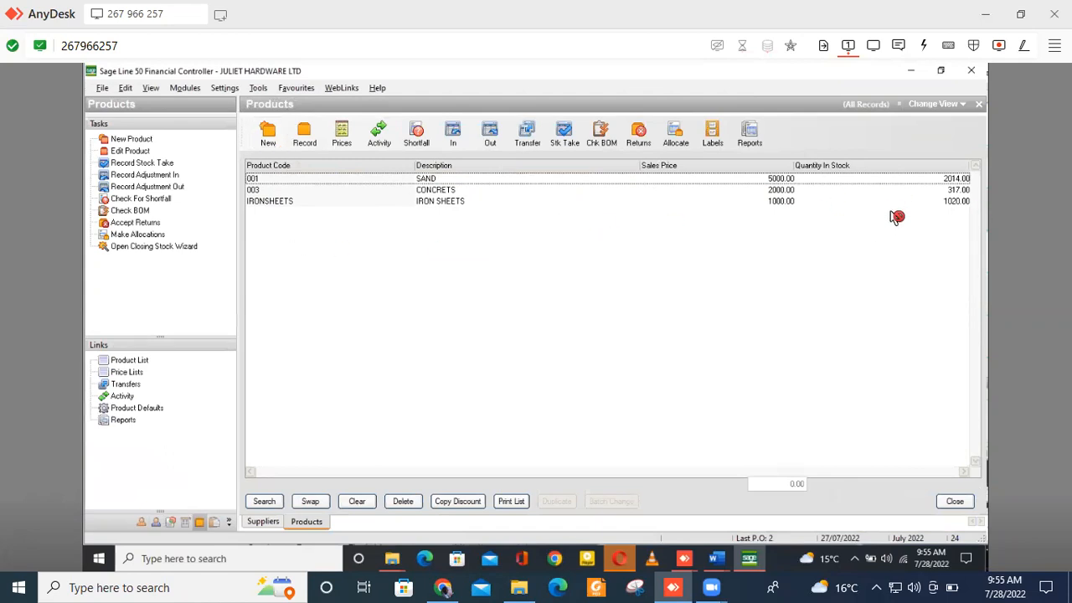
{"action": "left_click", "coordinate": [127, 373]}
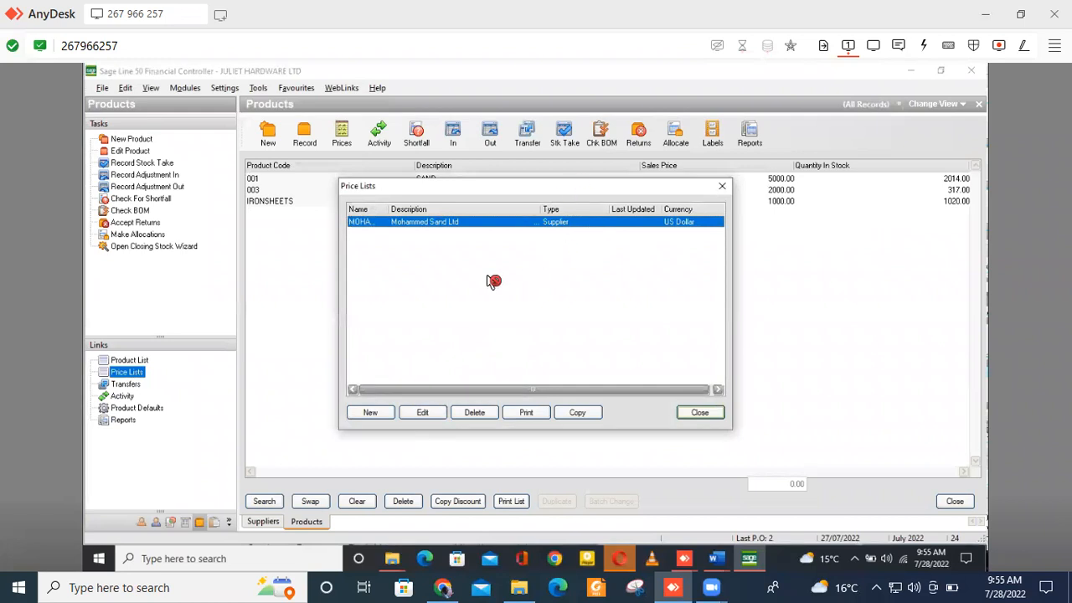
{"action": "left_click", "coordinate": [427, 414]}
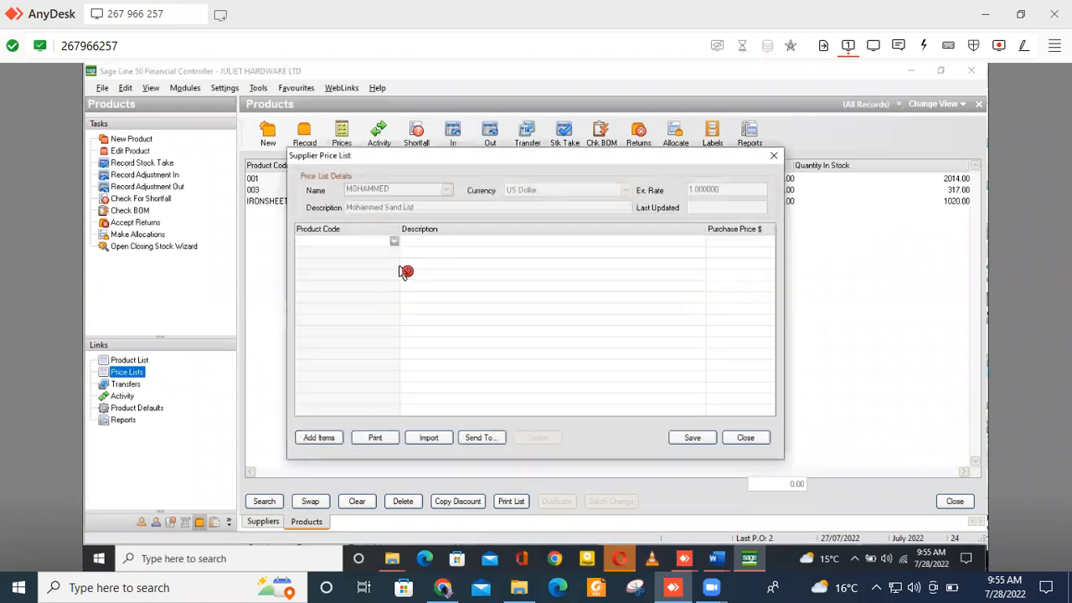
Add product 001 SAND to the supplier price list with a purchase price of 2000
{"action": "left_click", "coordinate": [394, 245]}
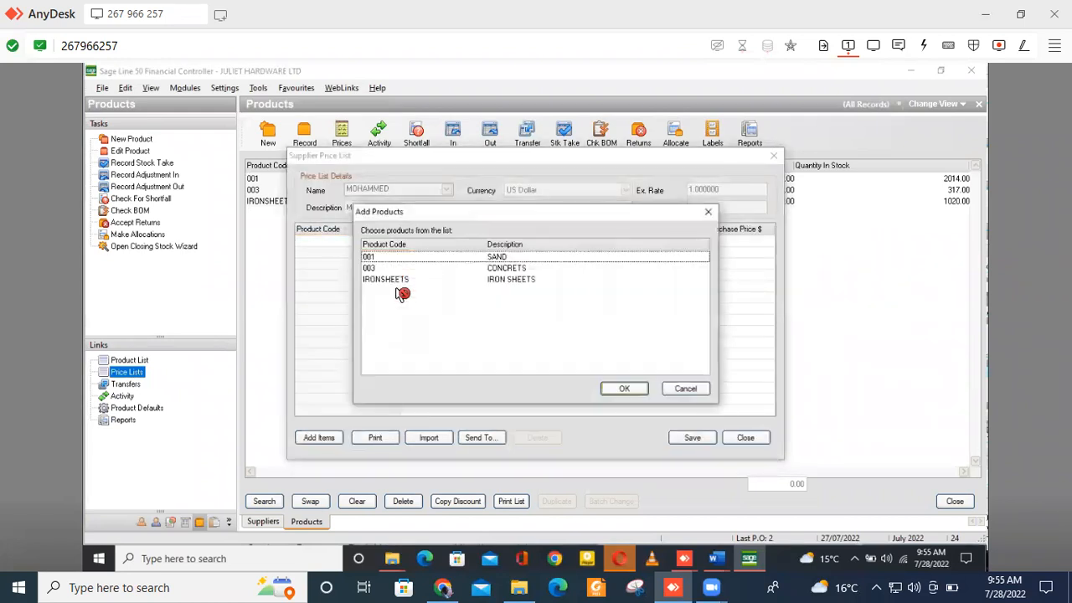
{"action": "left_click", "coordinate": [383, 259]}
{"action": "left_click", "coordinate": [624, 389]}
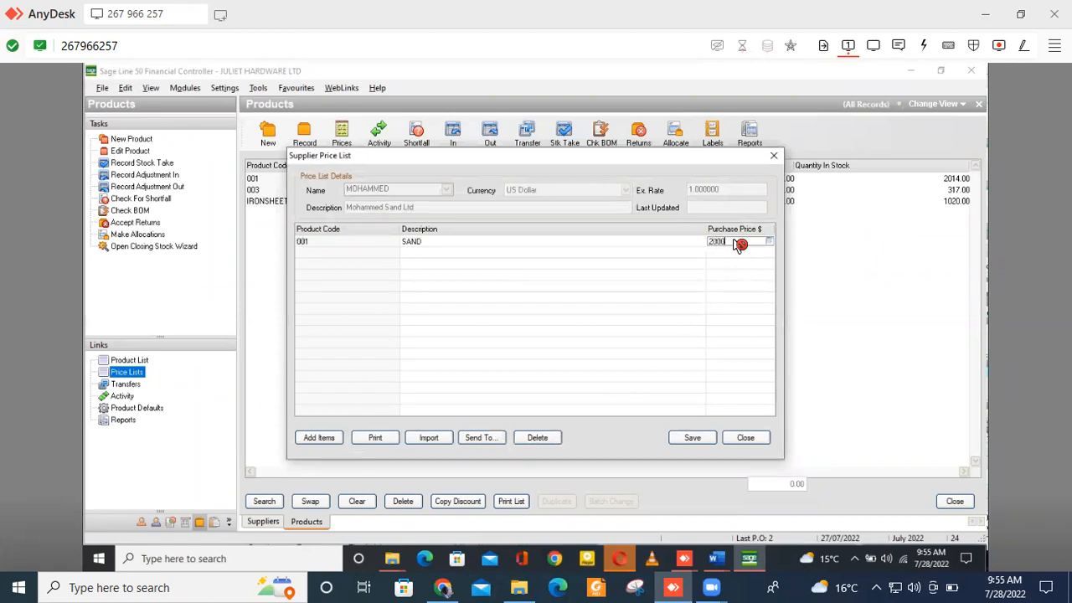
Add product 003 CONCRETS to the supplier price list with a purchase price of 5000, and save the list
{"action": "left_click", "coordinate": [308, 255]}
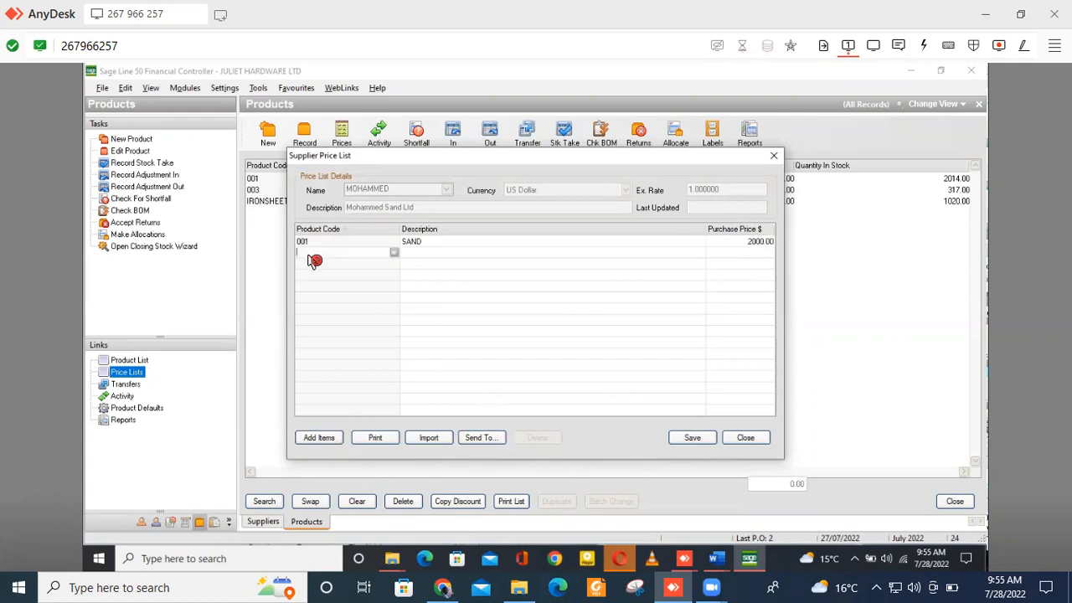
{"action": "left_click", "coordinate": [399, 251]}
{"action": "left_click", "coordinate": [390, 268]}
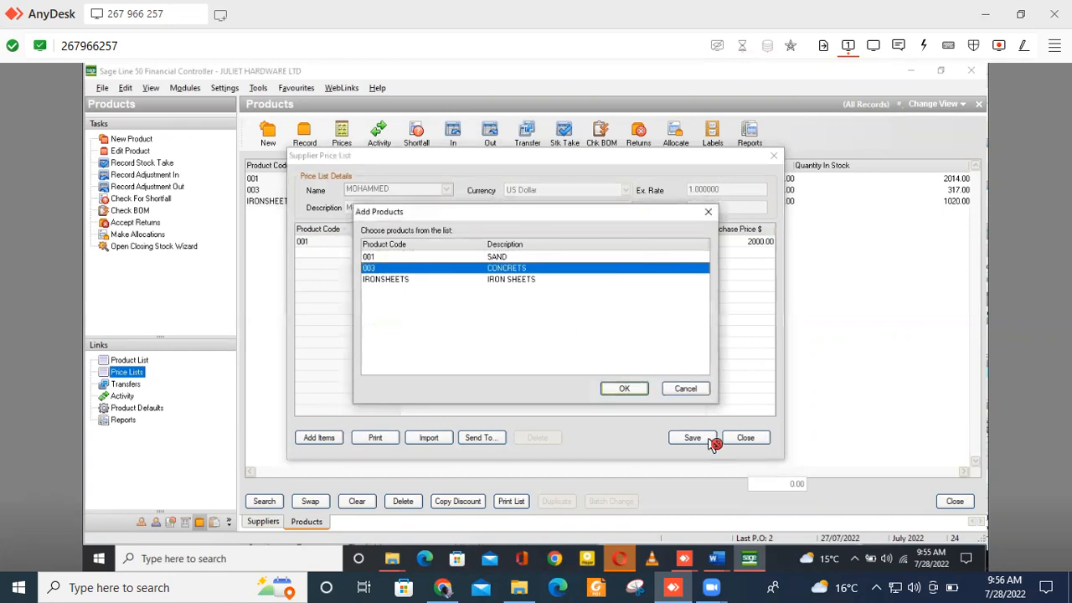
{"action": "left_click", "coordinate": [638, 393]}
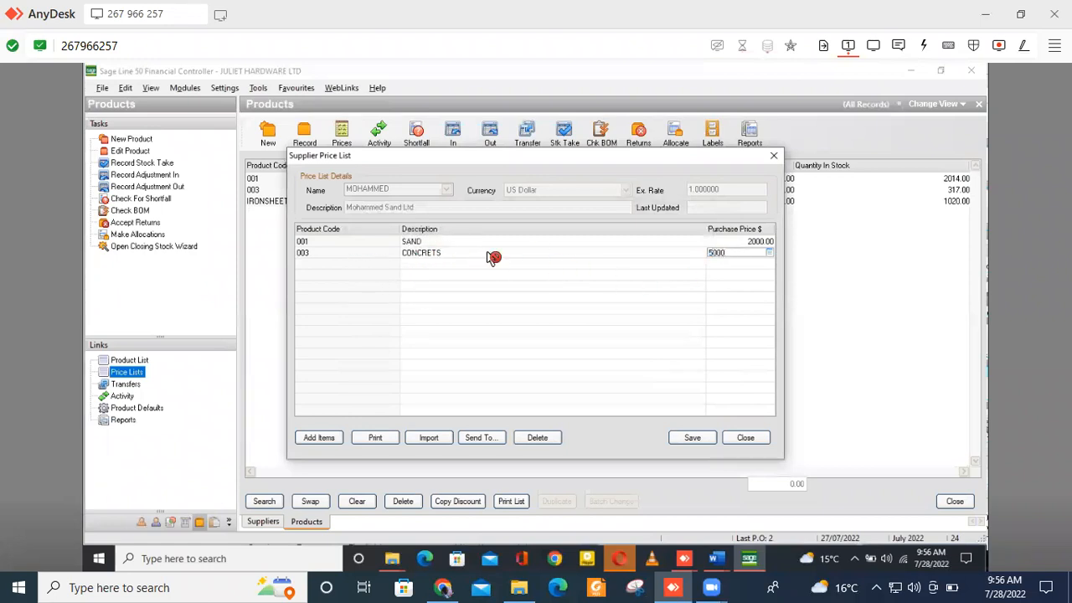
{"action": "left_click", "coordinate": [699, 440]}
Add product IRONSHEETS to the supplier price list with a purchase price of 2000, and save the list
{"action": "left_click", "coordinate": [386, 266]}
{"action": "left_click", "coordinate": [393, 265]}
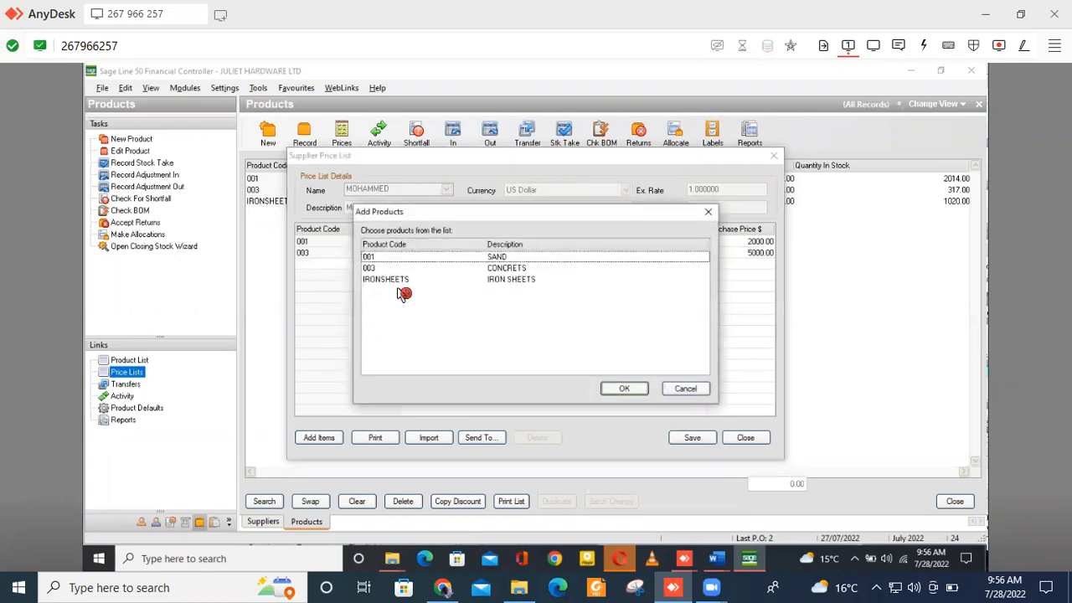
{"action": "left_click", "coordinate": [379, 281]}
{"action": "left_click", "coordinate": [630, 390]}
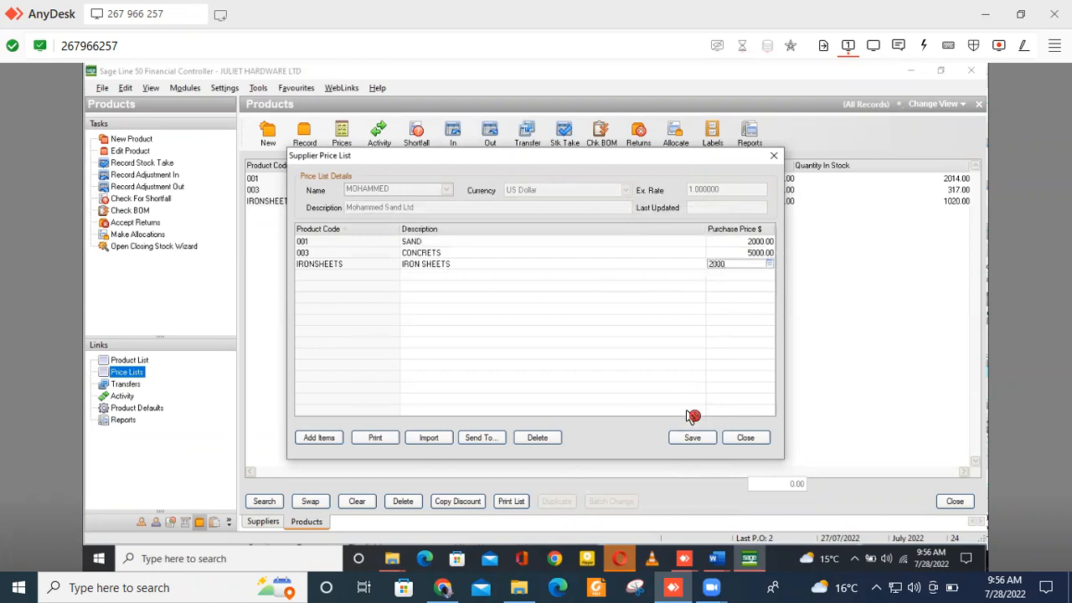
{"action": "left_click", "coordinate": [691, 442]}
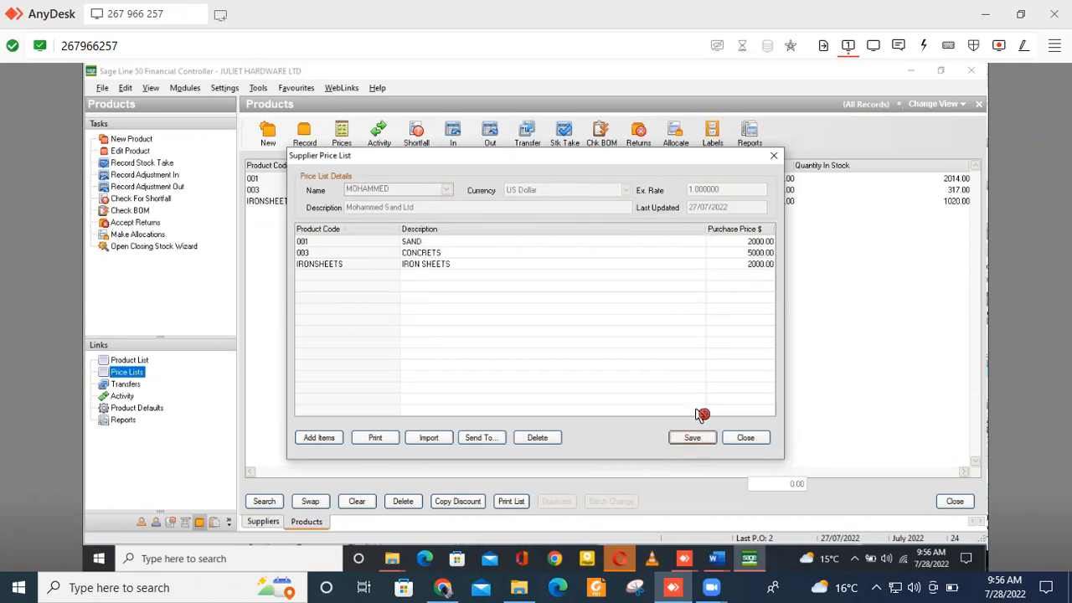
Try to add all three products to the supplier price list in one go
{"action": "left_click", "coordinate": [319, 442]}
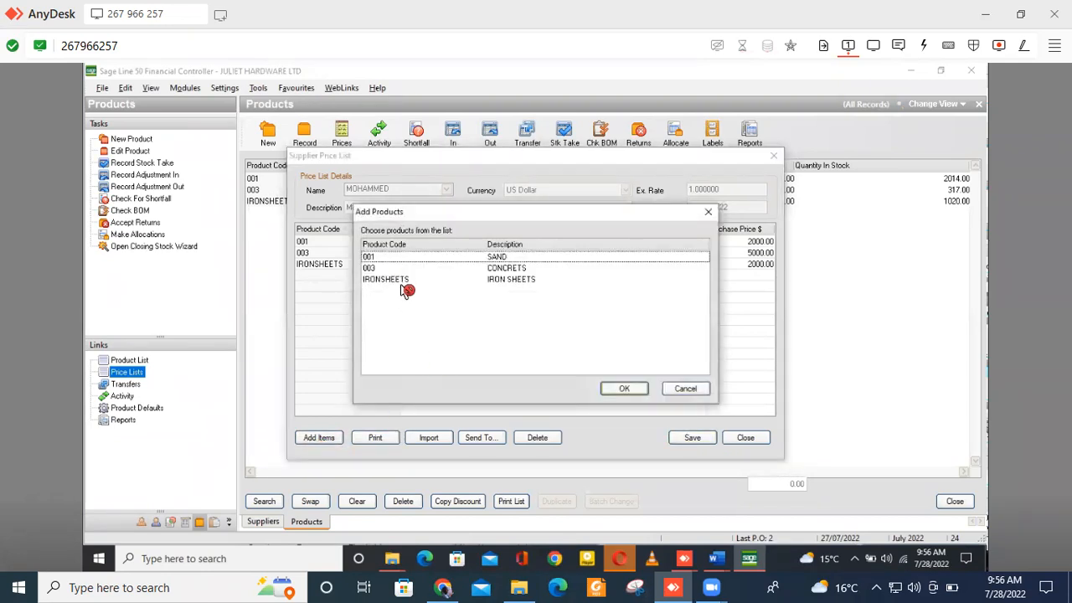
{"action": "left_click_drag", "start_coordinate": [404, 286], "coordinate": [406, 258]}
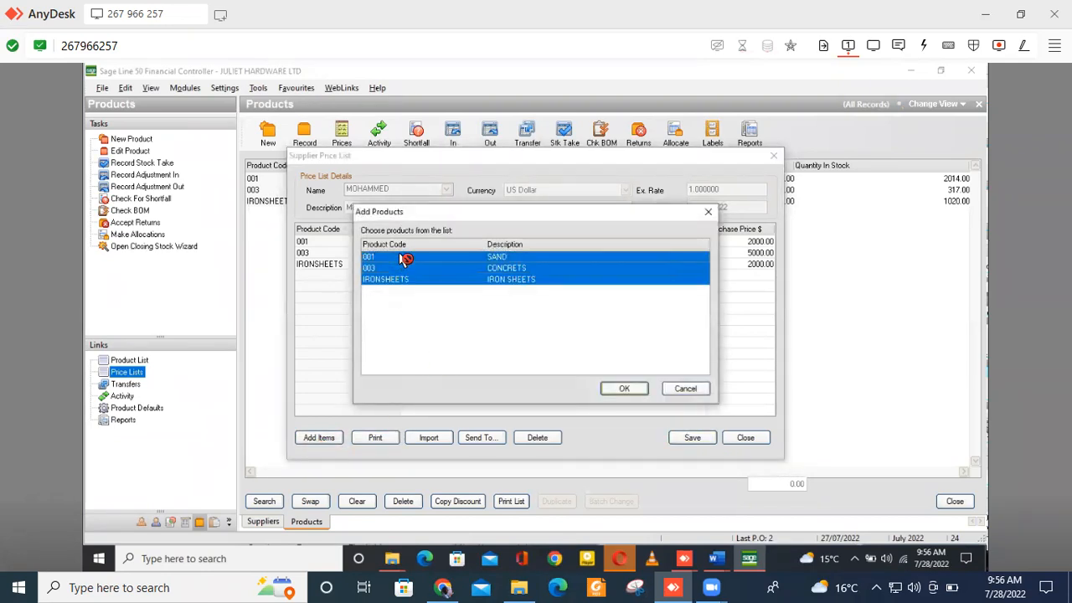
{"action": "left_click", "coordinate": [625, 390]}
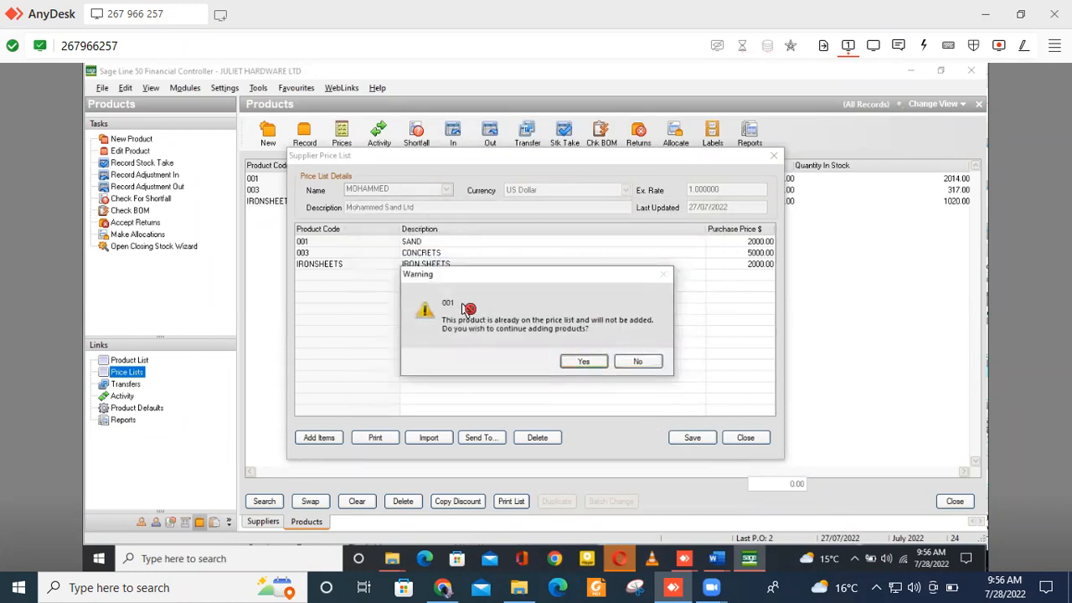
{"action": "left_click", "coordinate": [584, 362]}
{"action": "left_click", "coordinate": [640, 362]}
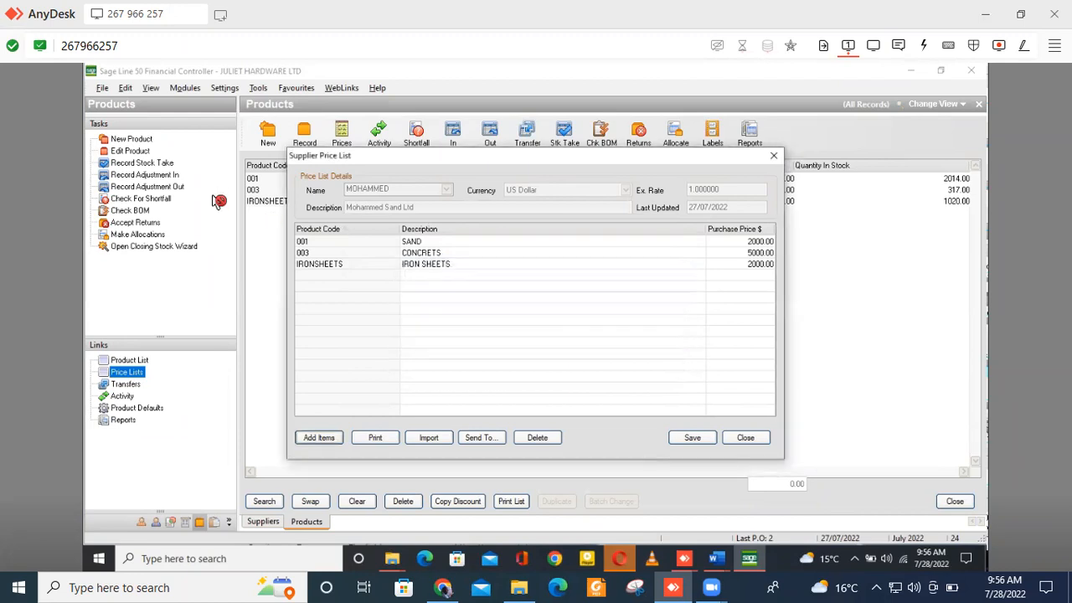
Save the supplier price list and close it together with the price lists overview
{"action": "left_click", "coordinate": [316, 252]}
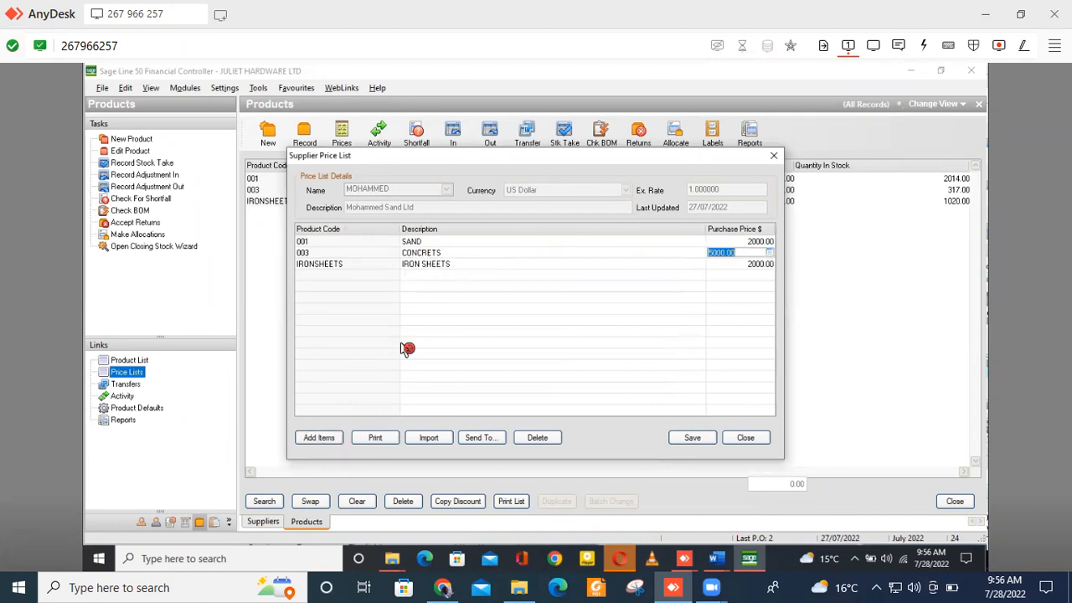
{"action": "left_click", "coordinate": [682, 442]}
{"action": "left_click", "coordinate": [749, 440]}
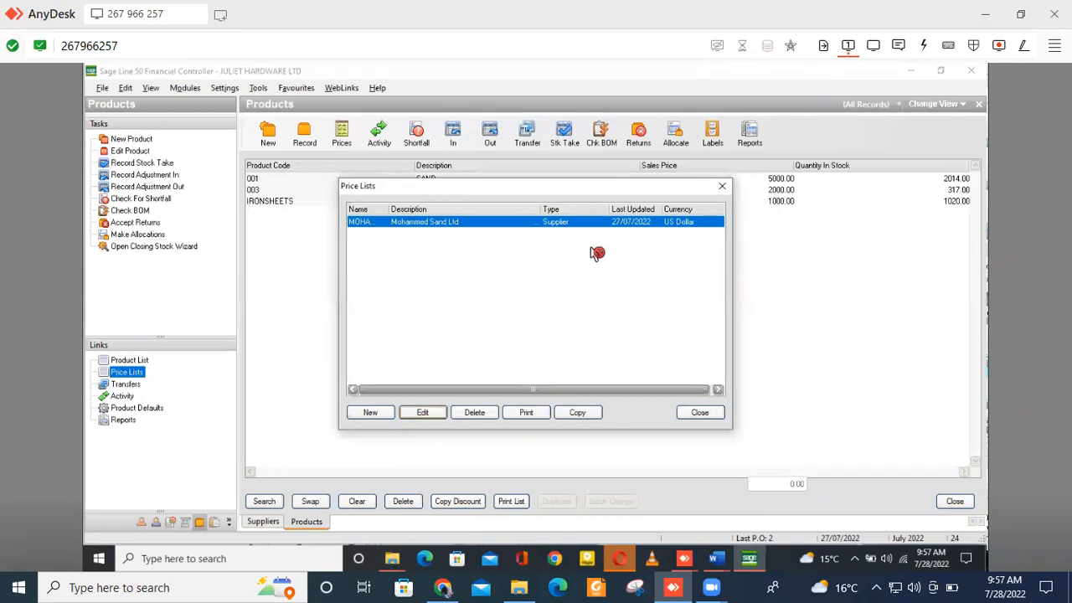
{"action": "left_click", "coordinate": [694, 411]}
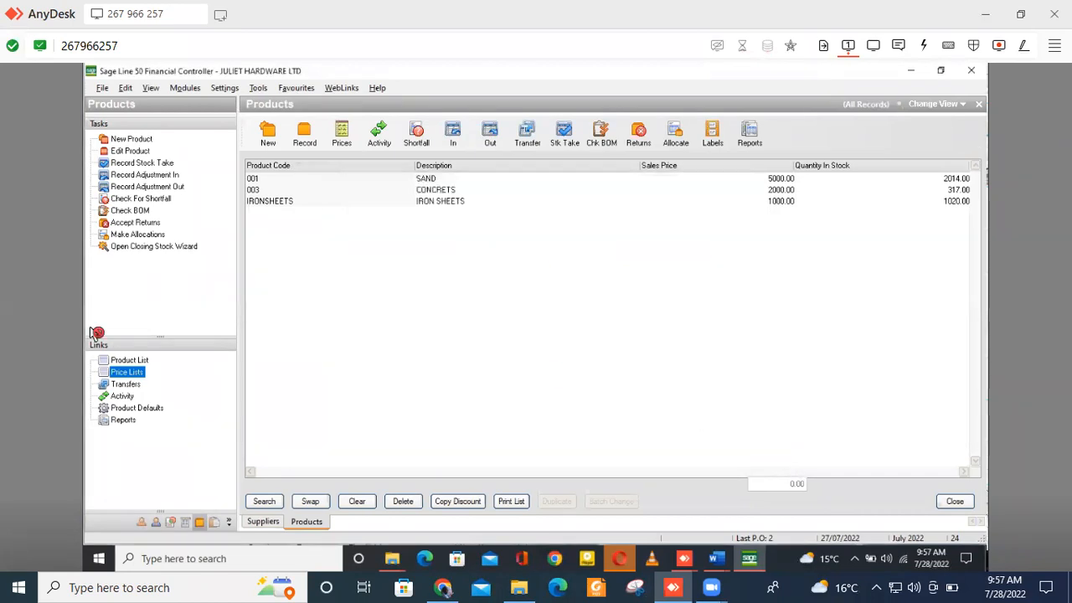
Try to enter a stock transfer for product 001 SAND
{"action": "left_click", "coordinate": [126, 384]}
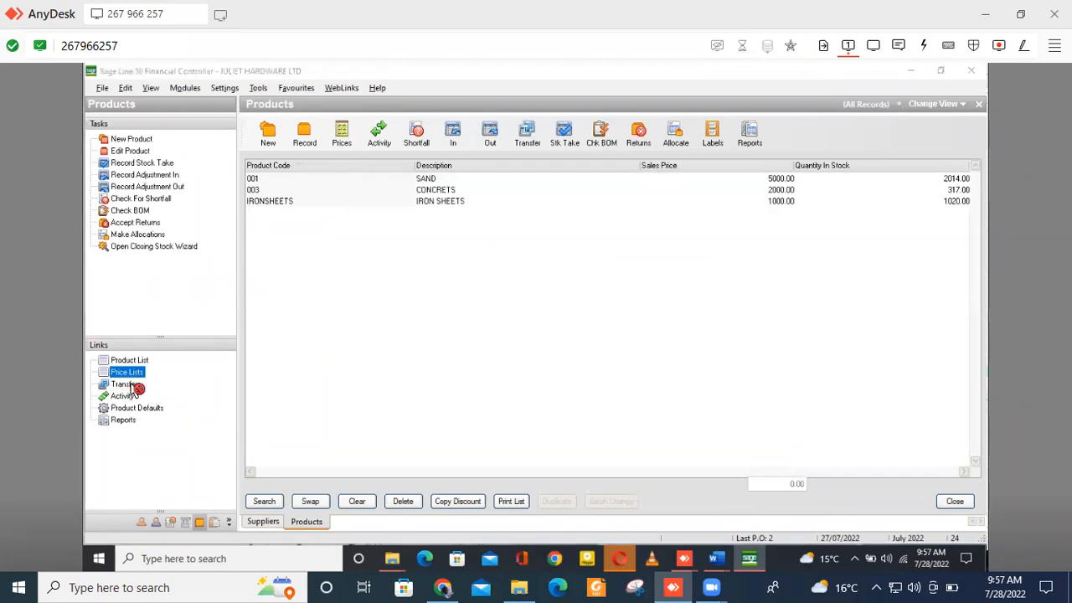
{"action": "left_click", "coordinate": [168, 135]}
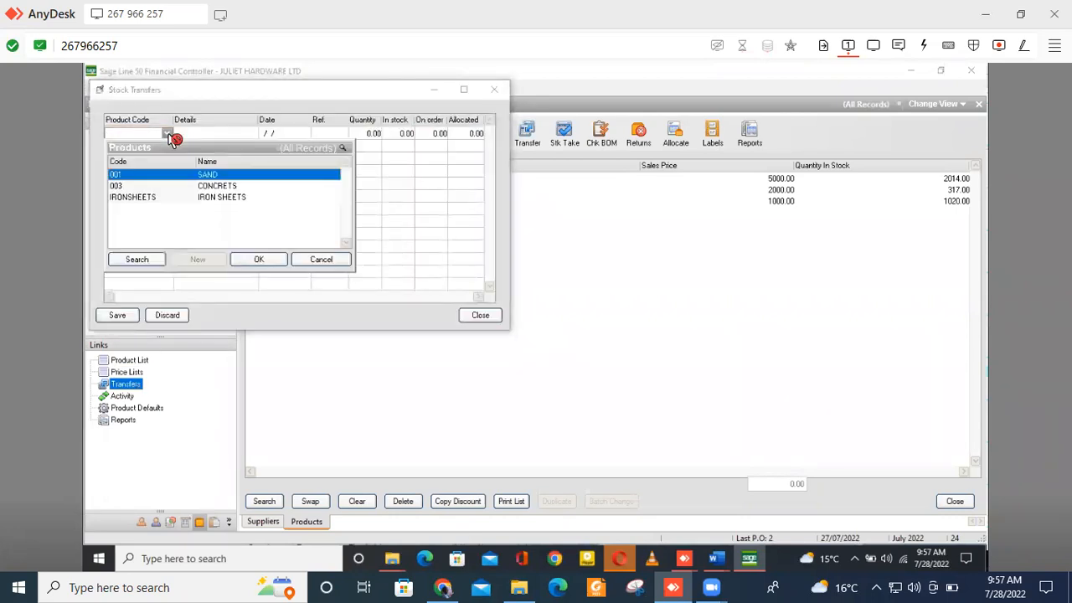
{"action": "left_click", "coordinate": [261, 261]}
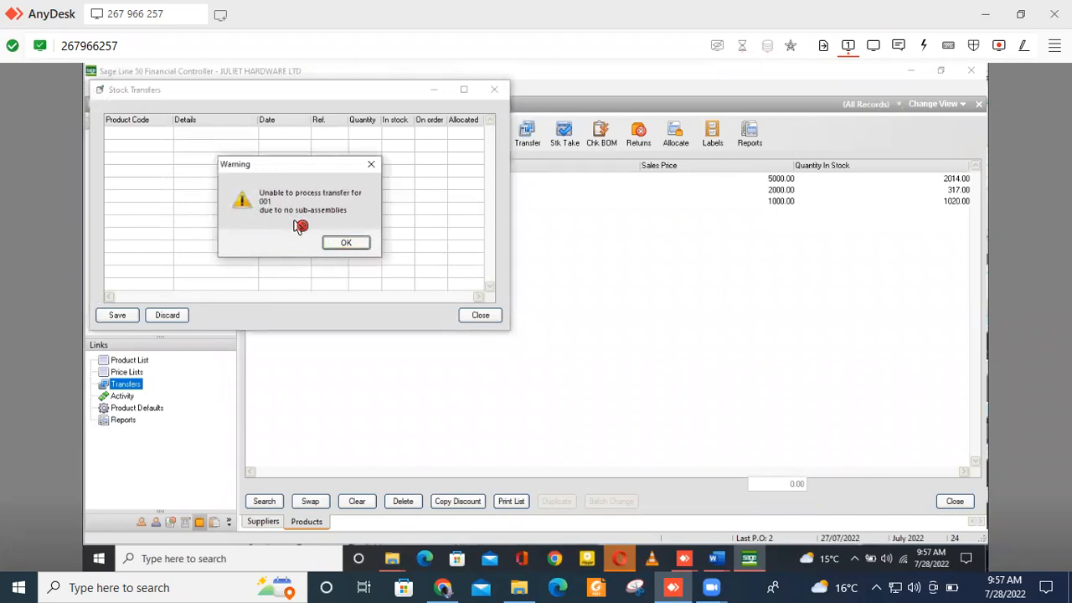
{"action": "left_click", "coordinate": [346, 244]}
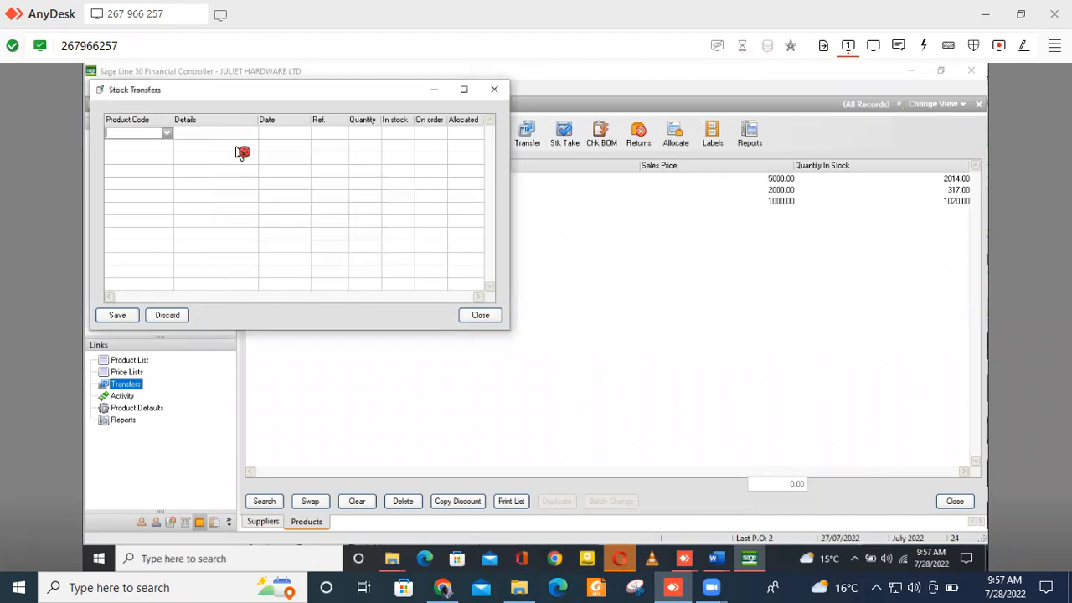
Try to enter a stock transfer for product IRONSHEETS, and close the stock transfers
{"action": "left_click", "coordinate": [167, 133]}
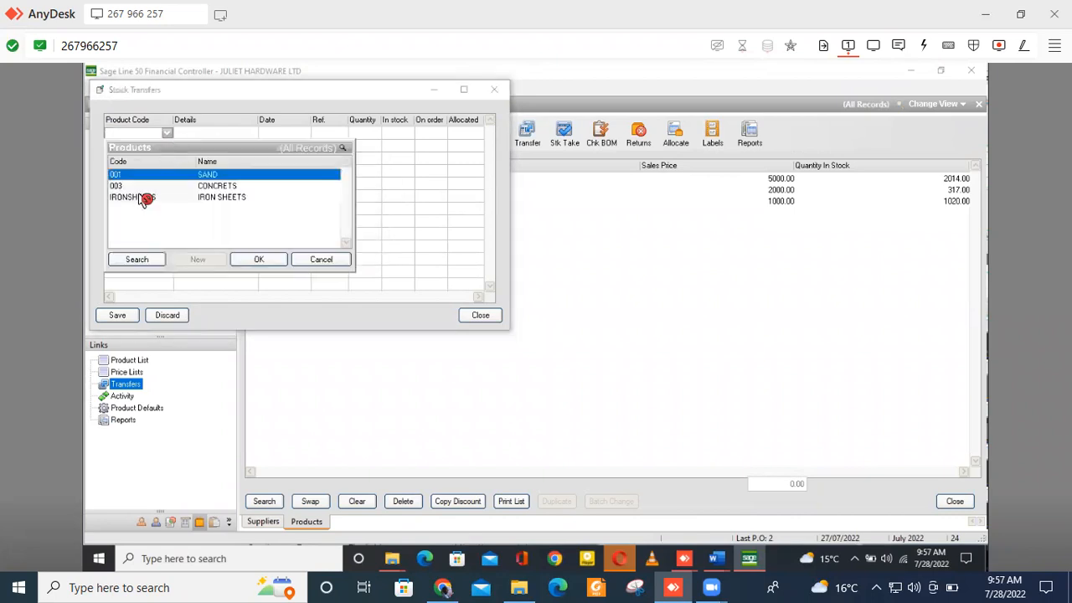
{"action": "left_click", "coordinate": [144, 198]}
{"action": "left_click", "coordinate": [267, 260]}
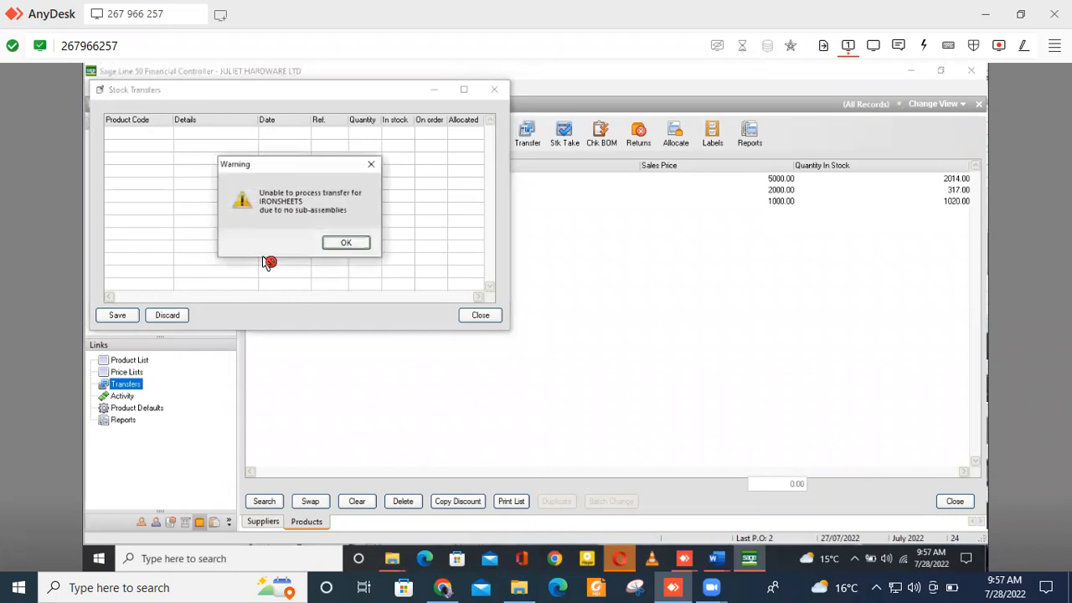
{"action": "left_click", "coordinate": [346, 243]}
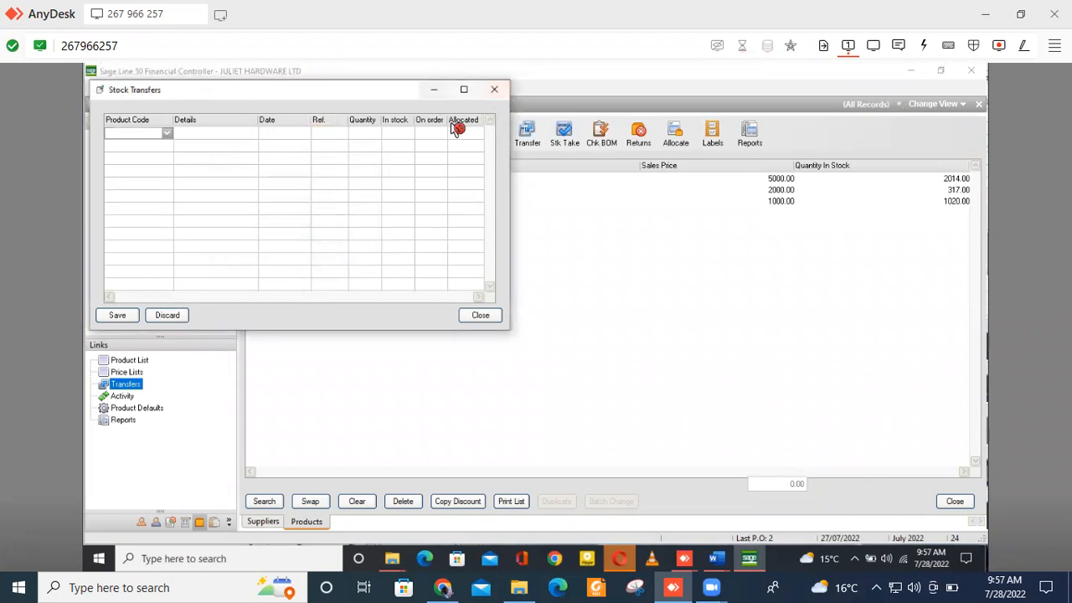
{"action": "left_click", "coordinate": [495, 101]}
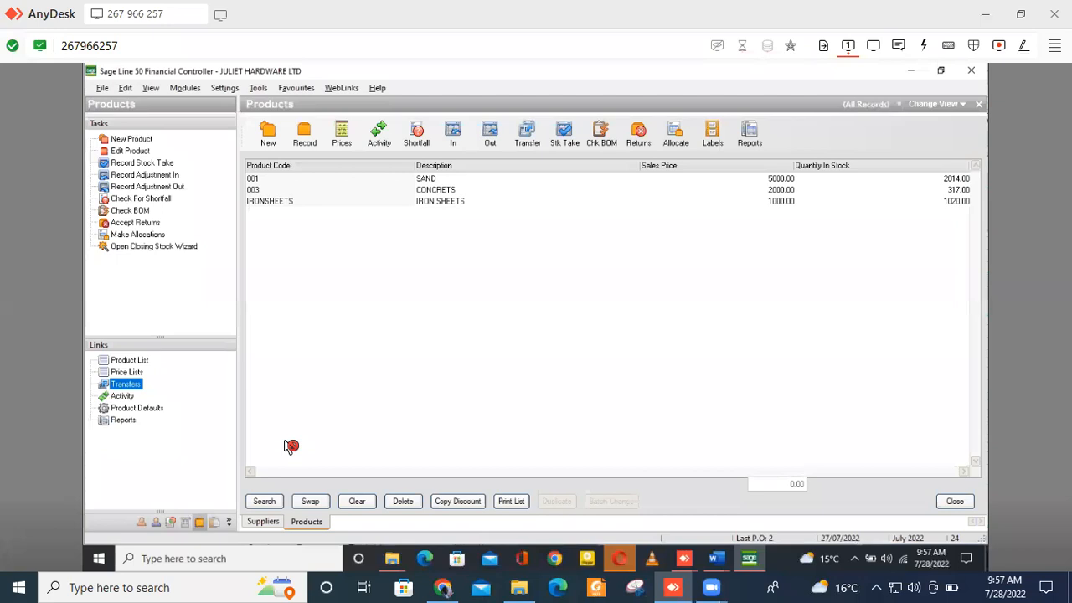
Review the available stock report categories and close the list of reports
{"action": "left_click", "coordinate": [125, 420]}
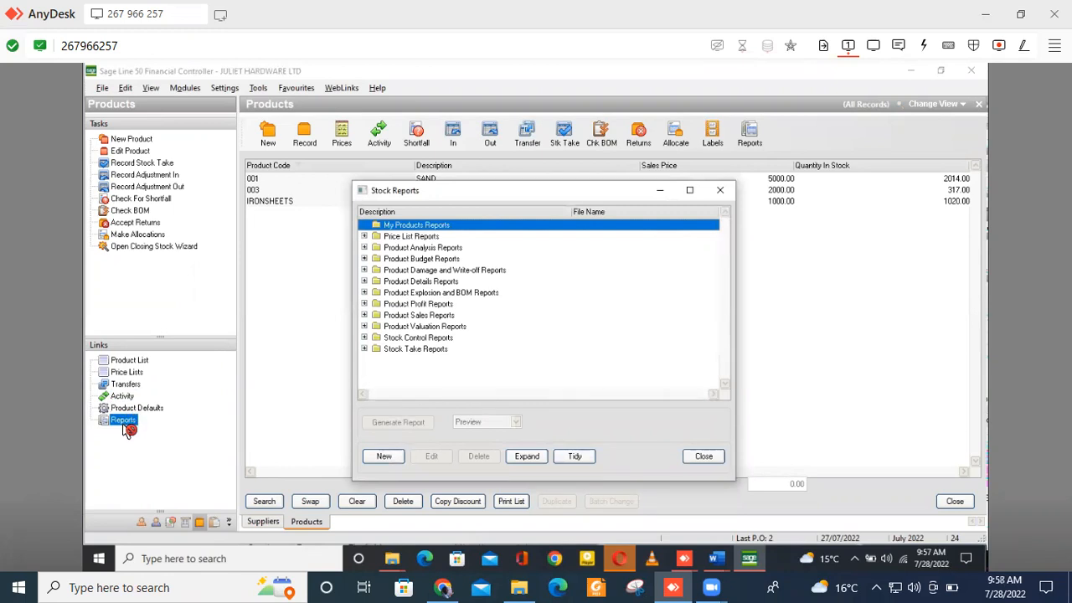
{"action": "left_click", "coordinate": [719, 190]}
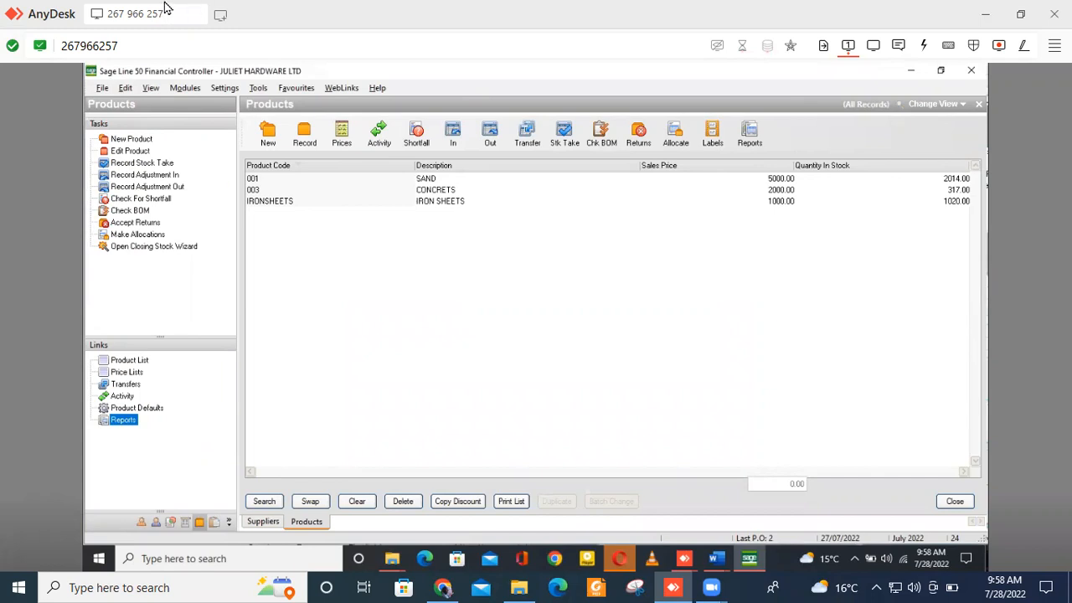
Switch to the Customers module and start a new product quotation
{"action": "left_click", "coordinate": [200, 90]}
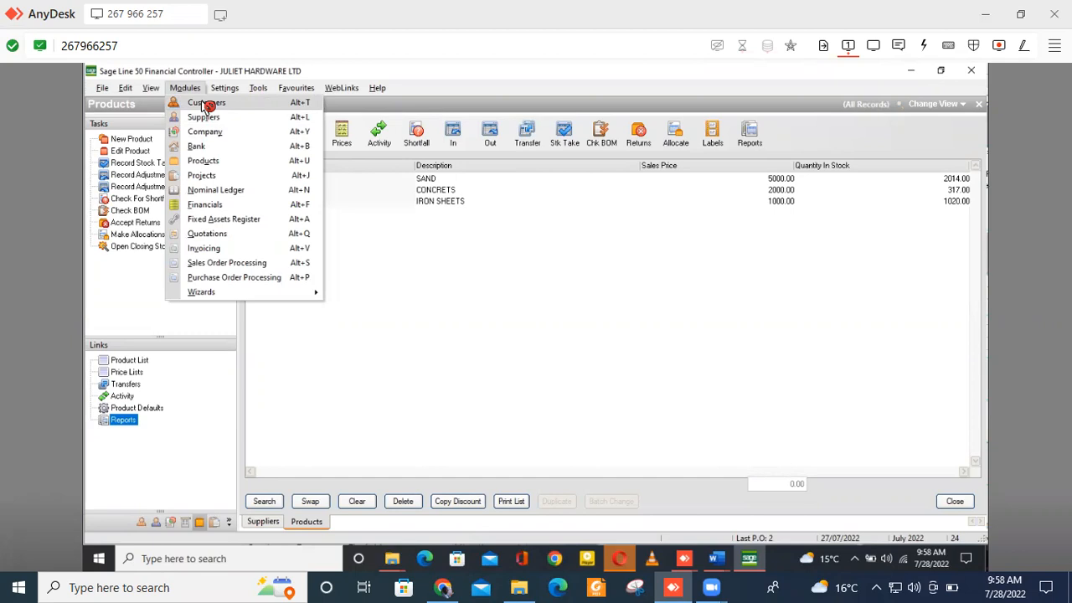
{"action": "left_click", "coordinate": [206, 104]}
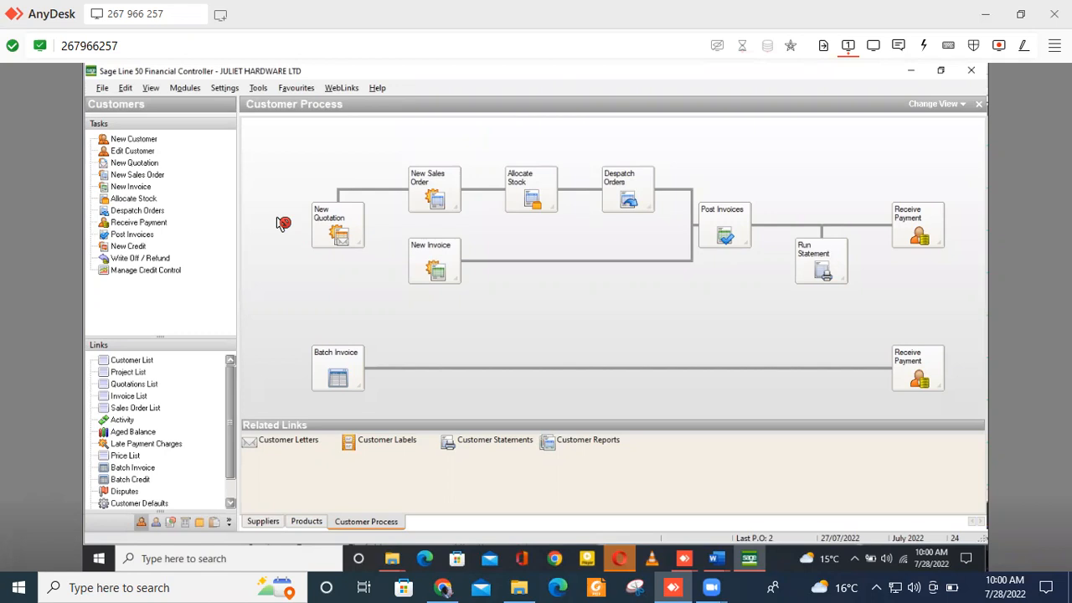
{"action": "left_click", "coordinate": [335, 231]}
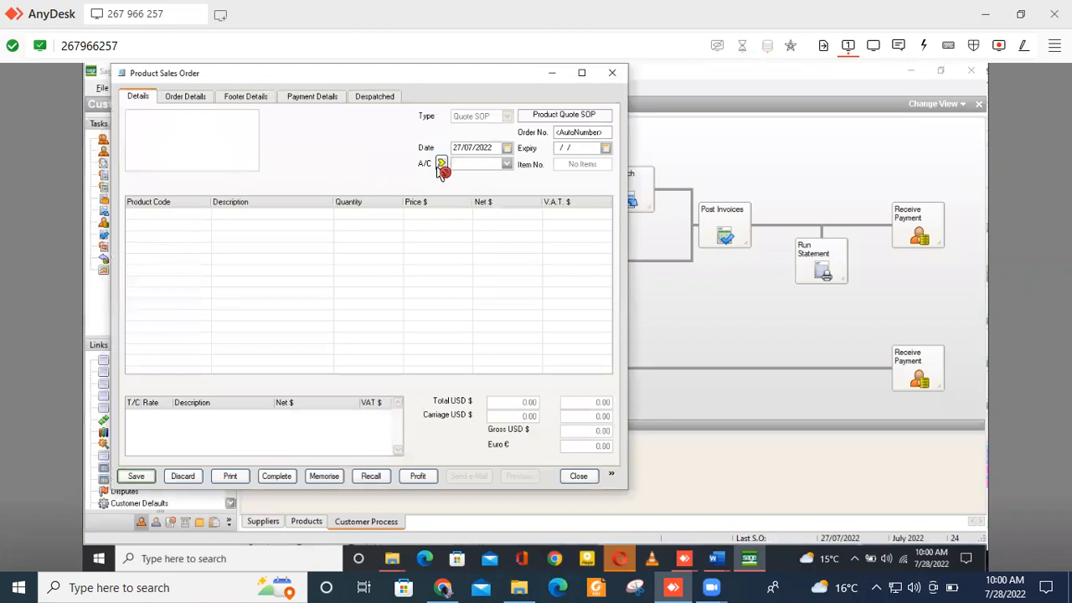
Select MOSES MABATI LTD as the customer account for the quotation and acknowledge the credit limit warning
{"action": "left_click", "coordinate": [506, 164]}
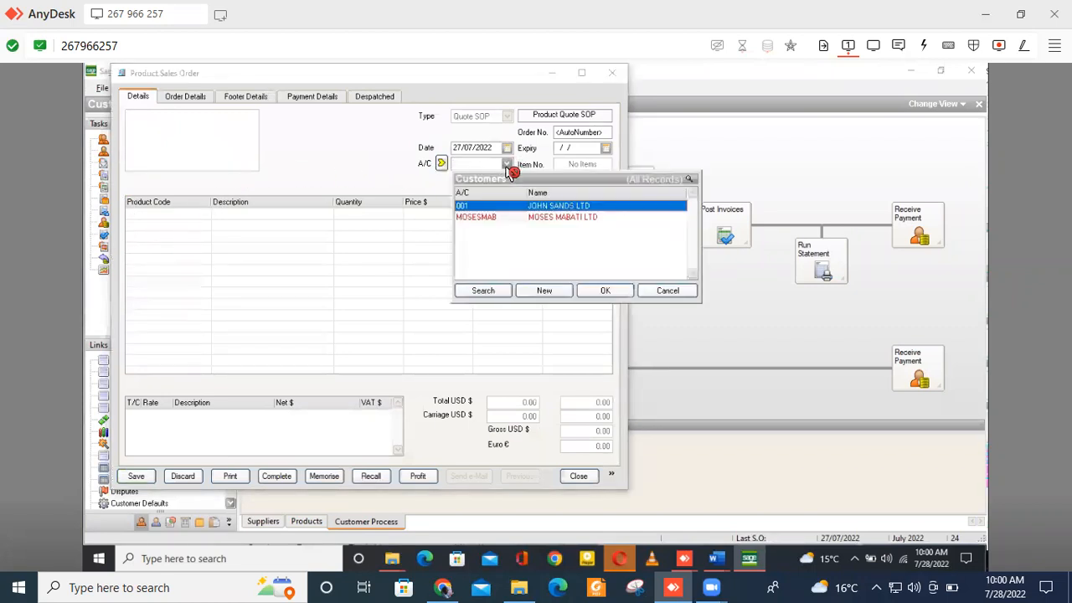
{"action": "left_click", "coordinate": [476, 218]}
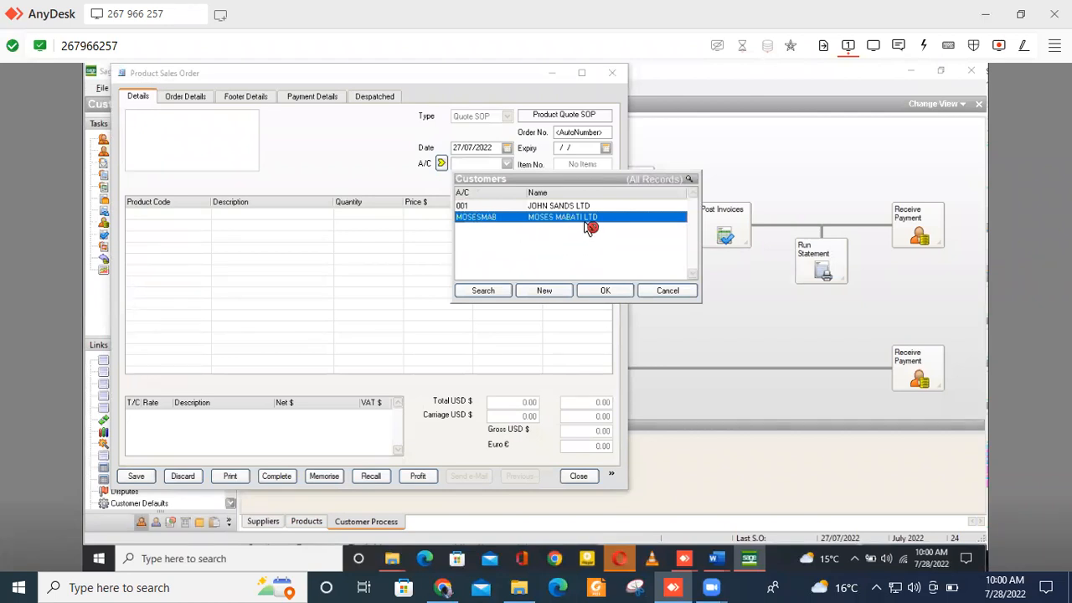
{"action": "left_click", "coordinate": [605, 294]}
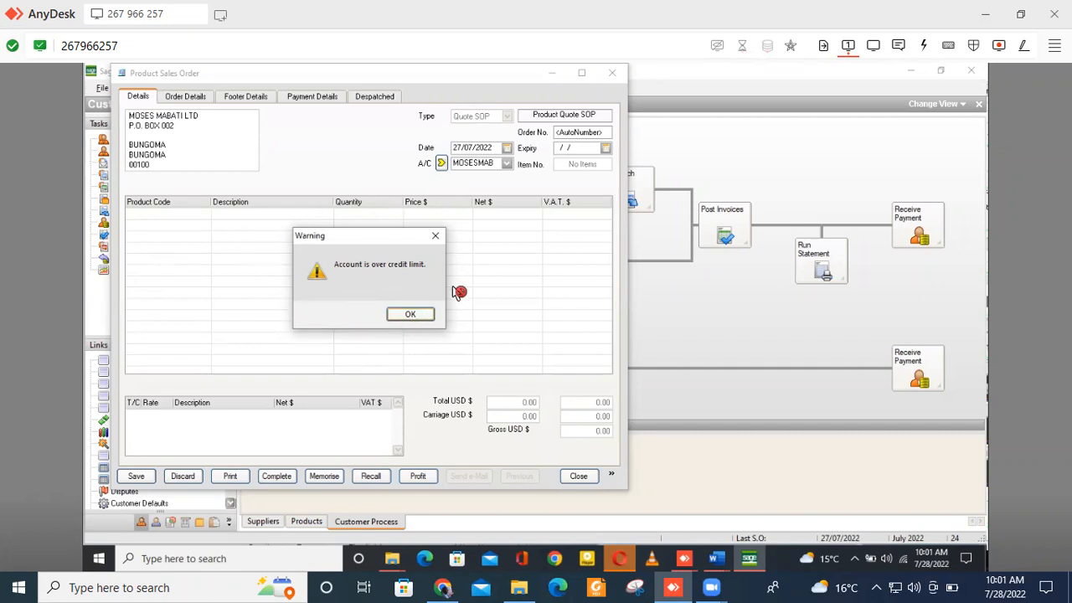
{"action": "left_click", "coordinate": [411, 322]}
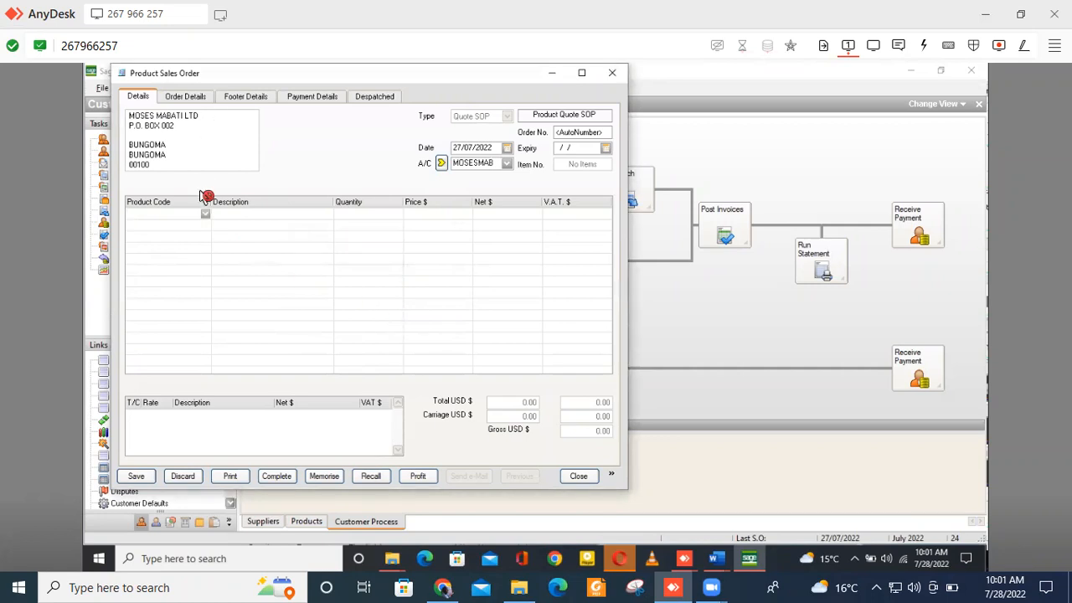
Add the IRON SHEETS product to the quotation's first line with a quantity of 100
{"action": "left_click", "coordinate": [205, 215]}
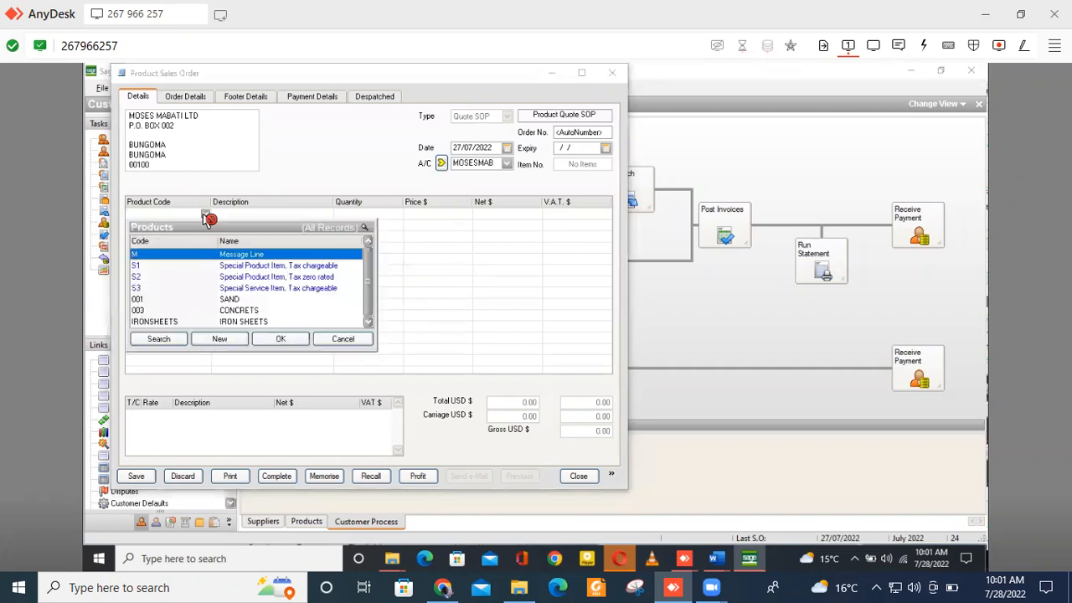
{"action": "left_click", "coordinate": [242, 322]}
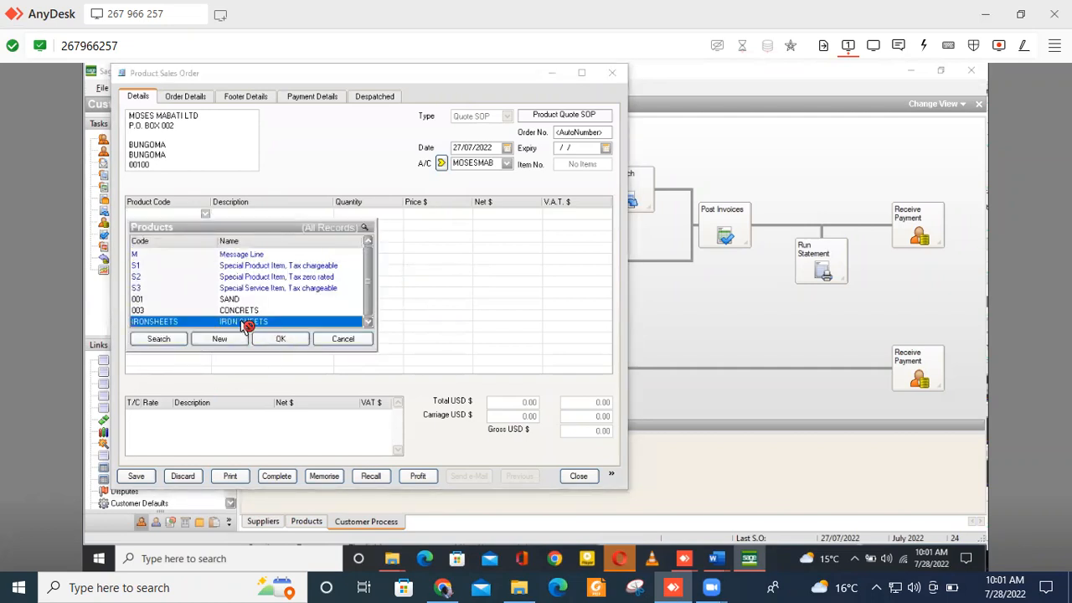
{"action": "left_click", "coordinate": [299, 341]}
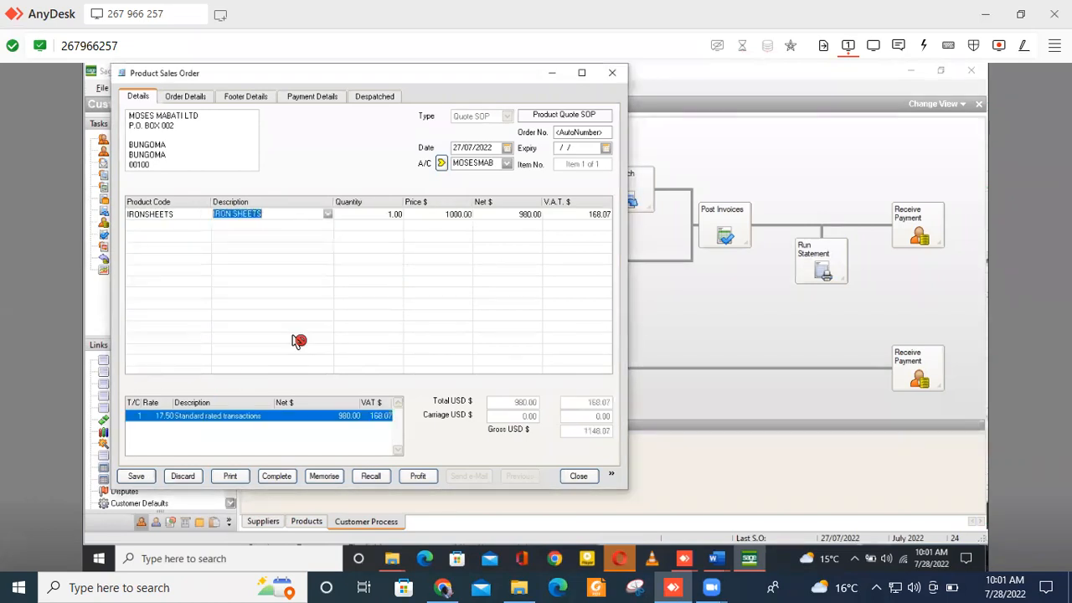
{"action": "left_click", "coordinate": [392, 215]}
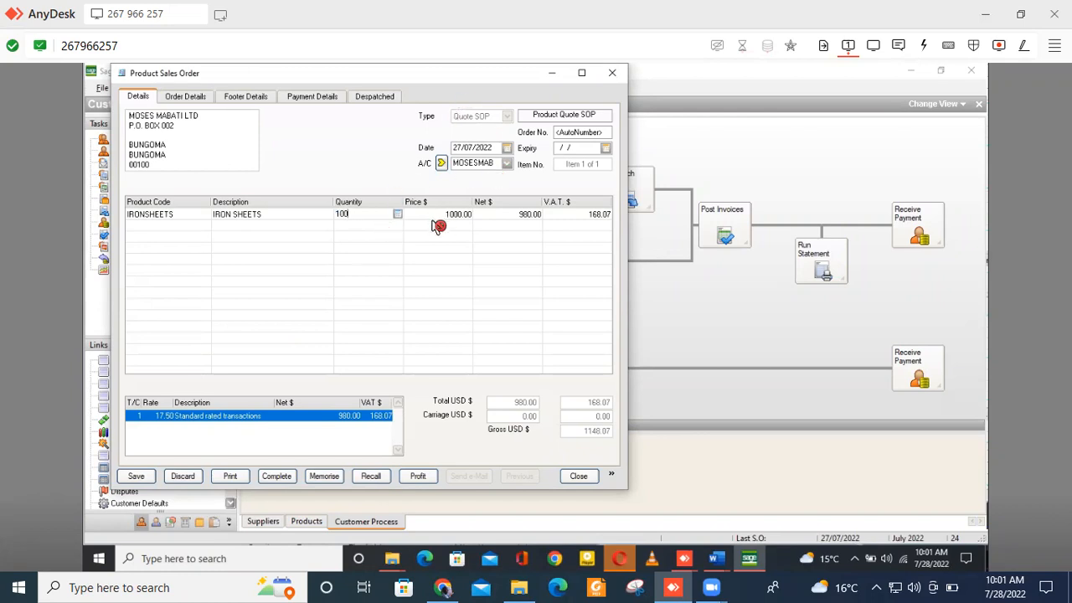
{"action": "left_click", "coordinate": [154, 233]}
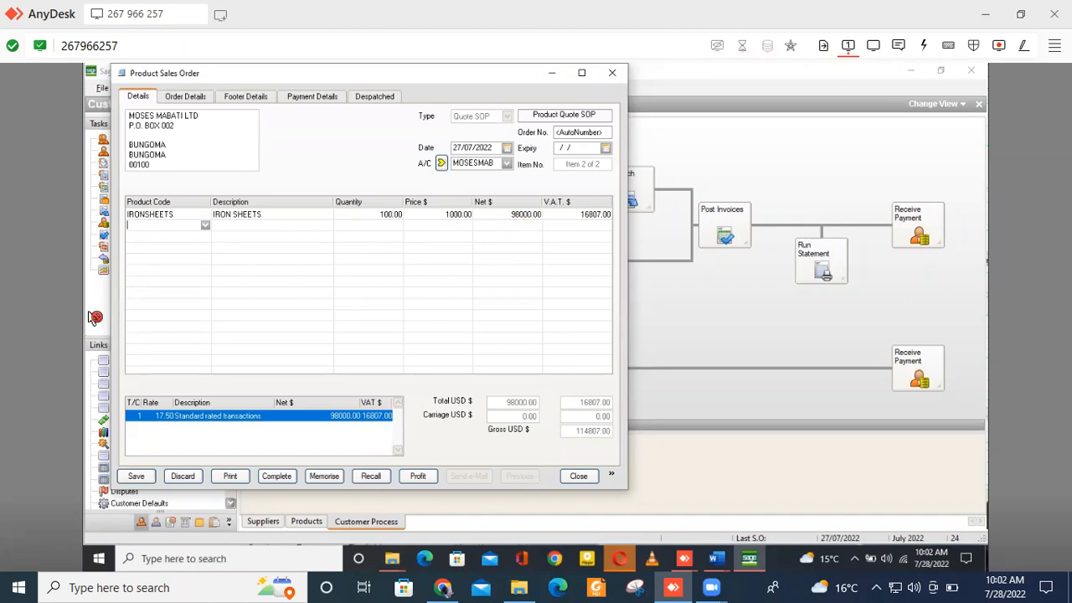
Add product 003 CONCRETS to the quotation's second line with a quantity of 200
{"action": "left_click", "coordinate": [205, 226]}
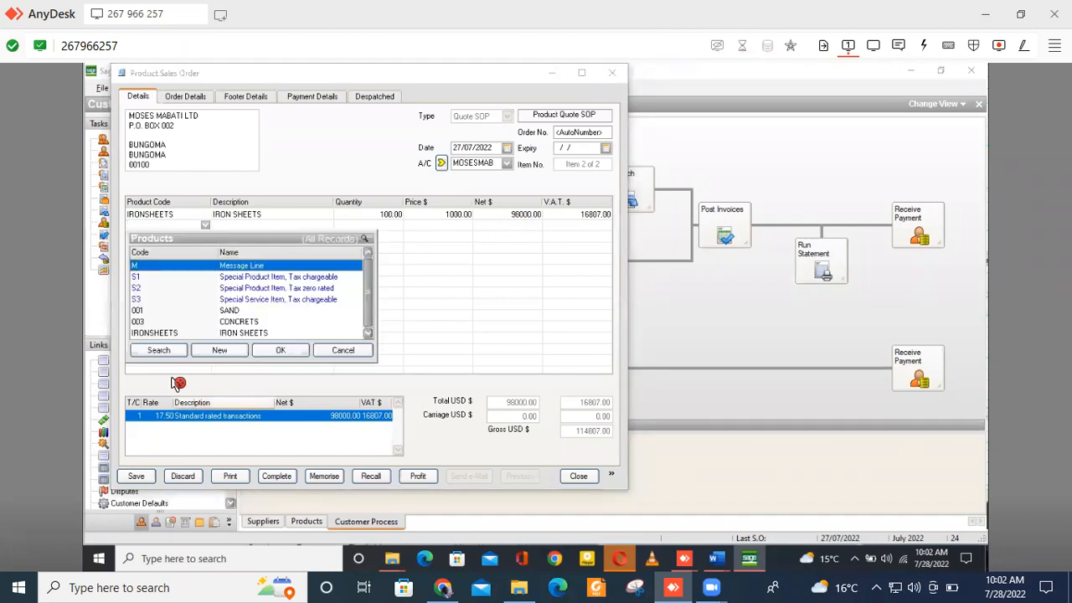
{"action": "left_click", "coordinate": [253, 323]}
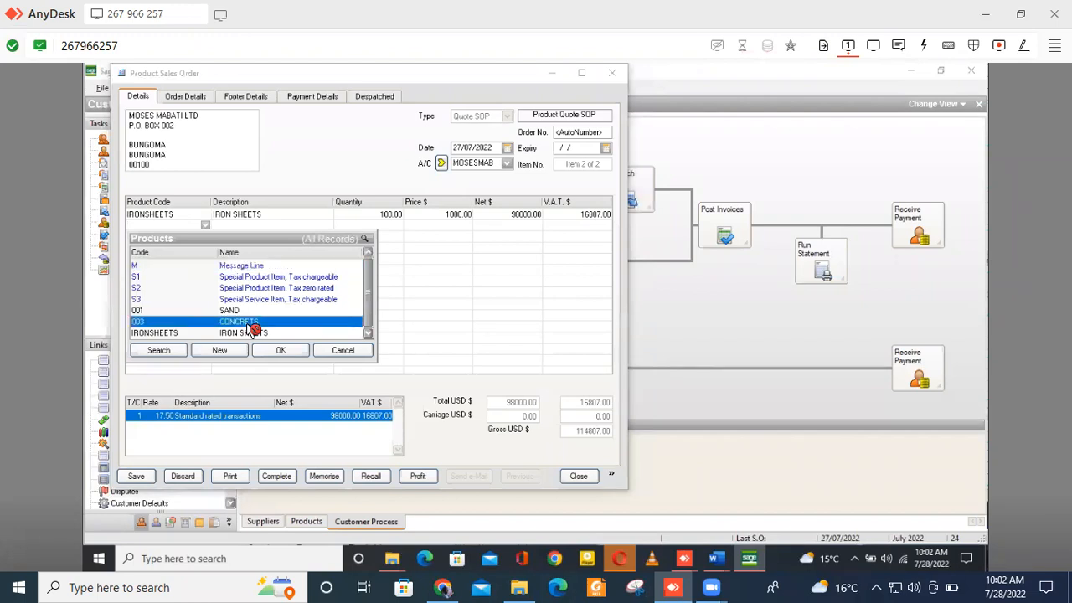
{"action": "left_click", "coordinate": [282, 350]}
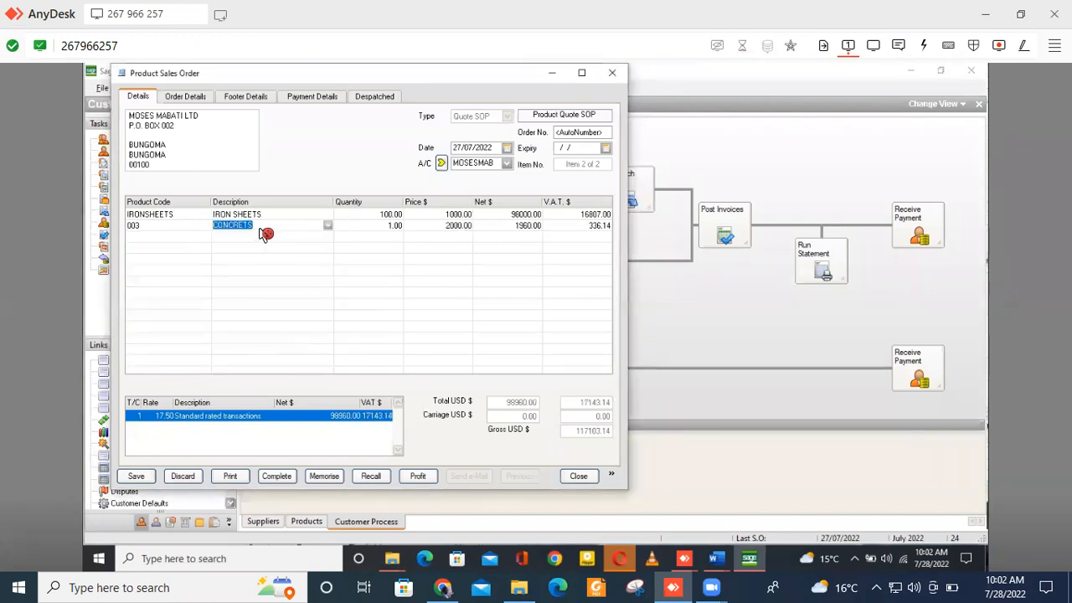
{"action": "left_click", "coordinate": [374, 232]}
{"action": "key", "text": "BackSpace"}
{"action": "type", "text": "2"}
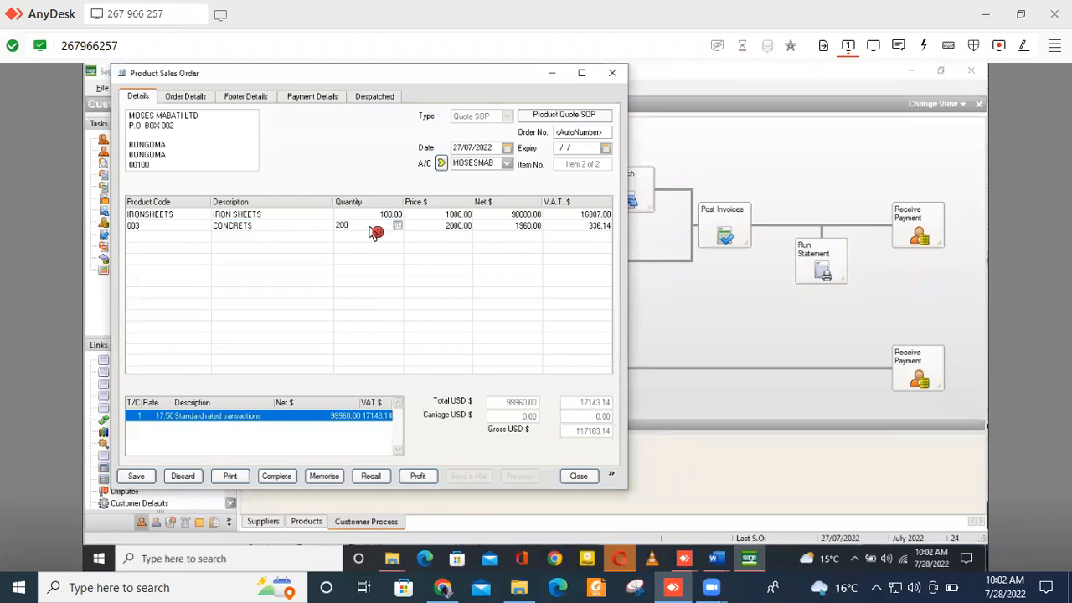
{"action": "type", "text": "00"}
{"action": "left_click", "coordinate": [149, 243]}
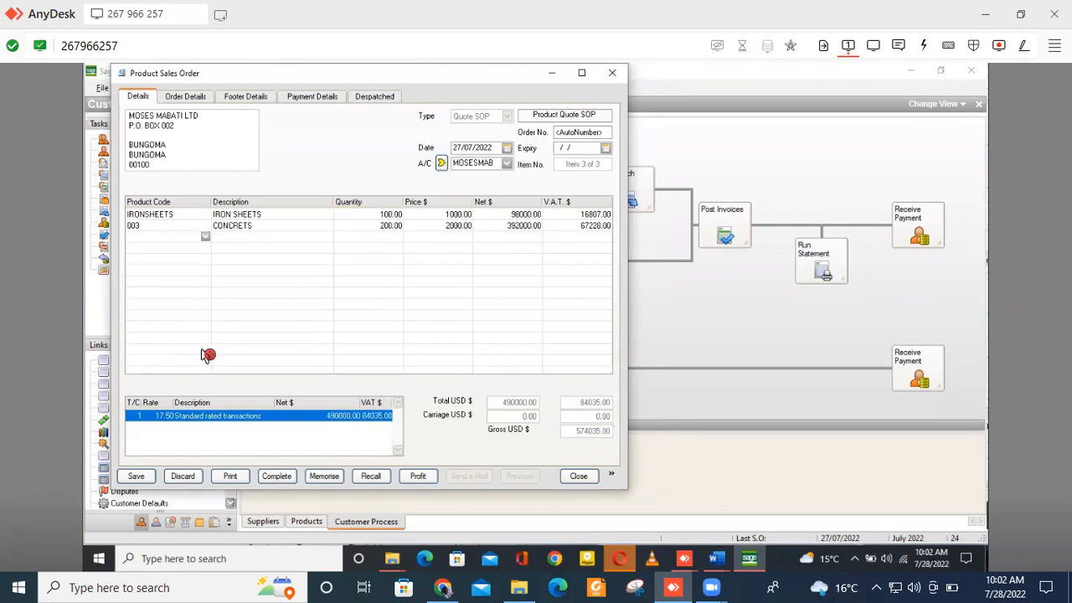
Add product 001 SAND to the quotation's third line with a quantity of 50
{"action": "left_click", "coordinate": [206, 236]}
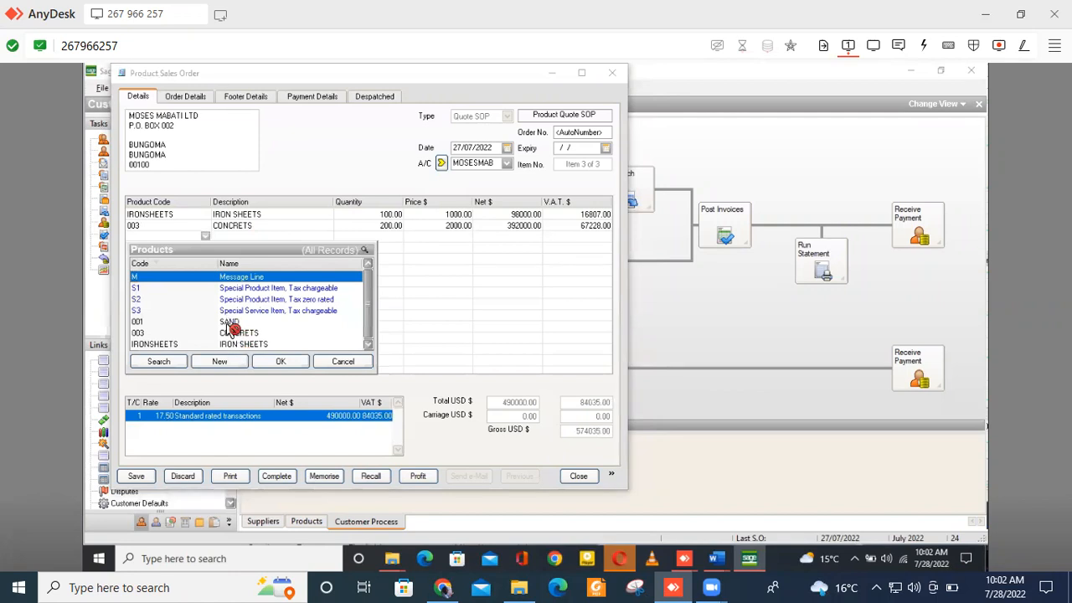
{"action": "left_click", "coordinate": [230, 323]}
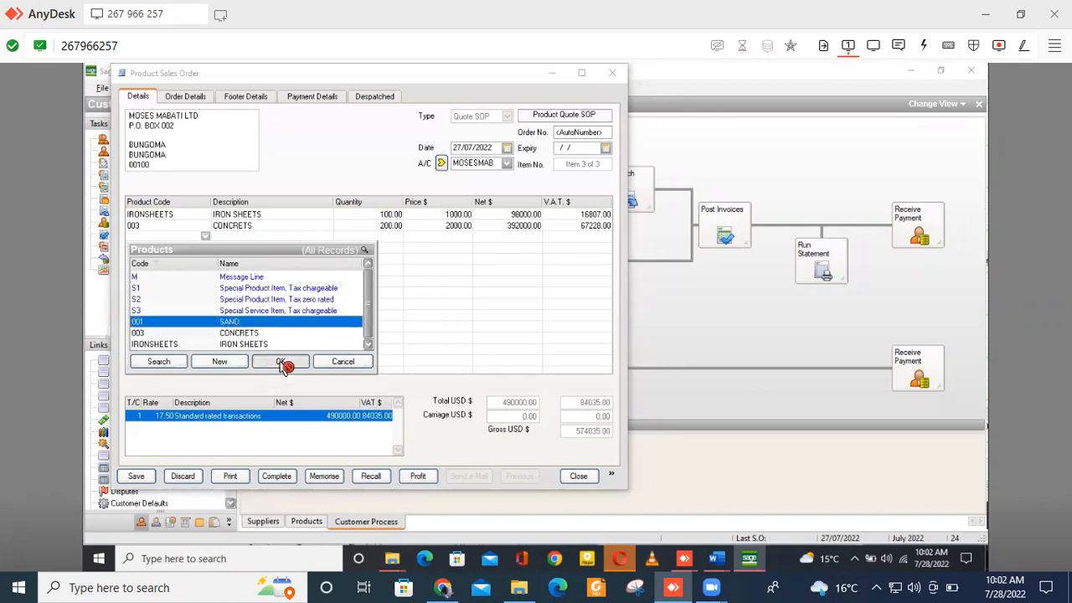
{"action": "left_click", "coordinate": [281, 361]}
{"action": "left_click", "coordinate": [390, 237]}
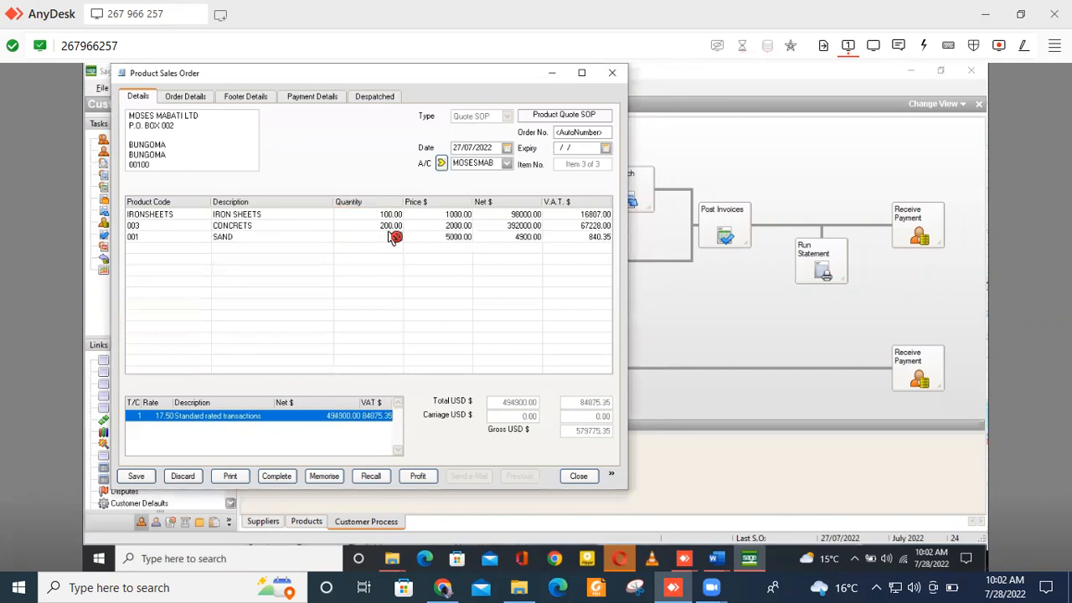
{"action": "type", "text": "50"}
{"action": "left_click", "coordinate": [152, 237]}
{"action": "left_click", "coordinate": [154, 250]}
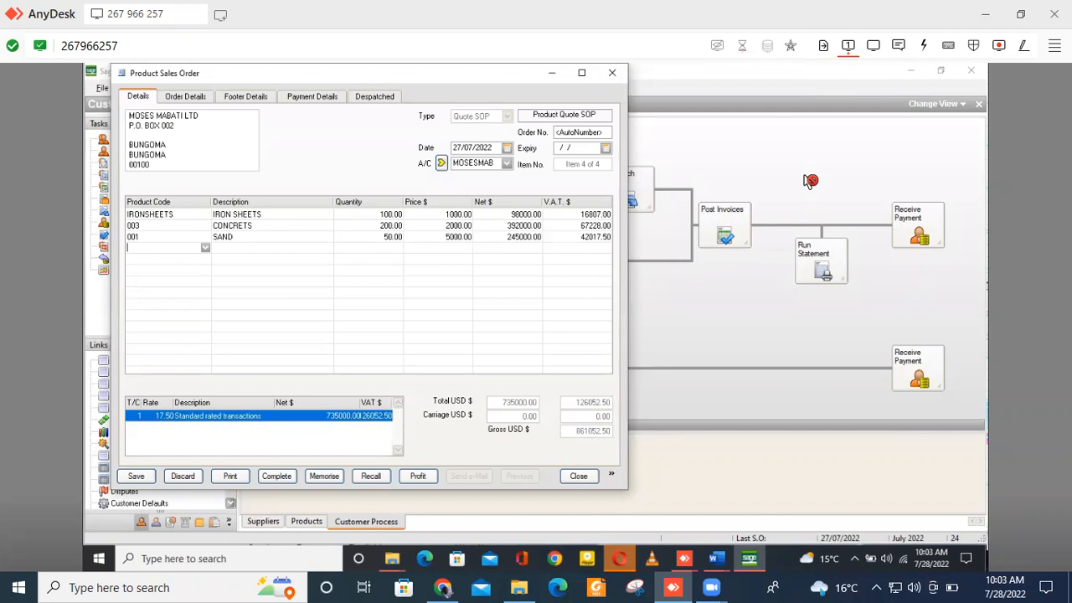
Save the quotation, agreeing to exceed the customer's credit limit, and close the emptied quotation form
{"action": "left_click", "coordinate": [754, 72]}
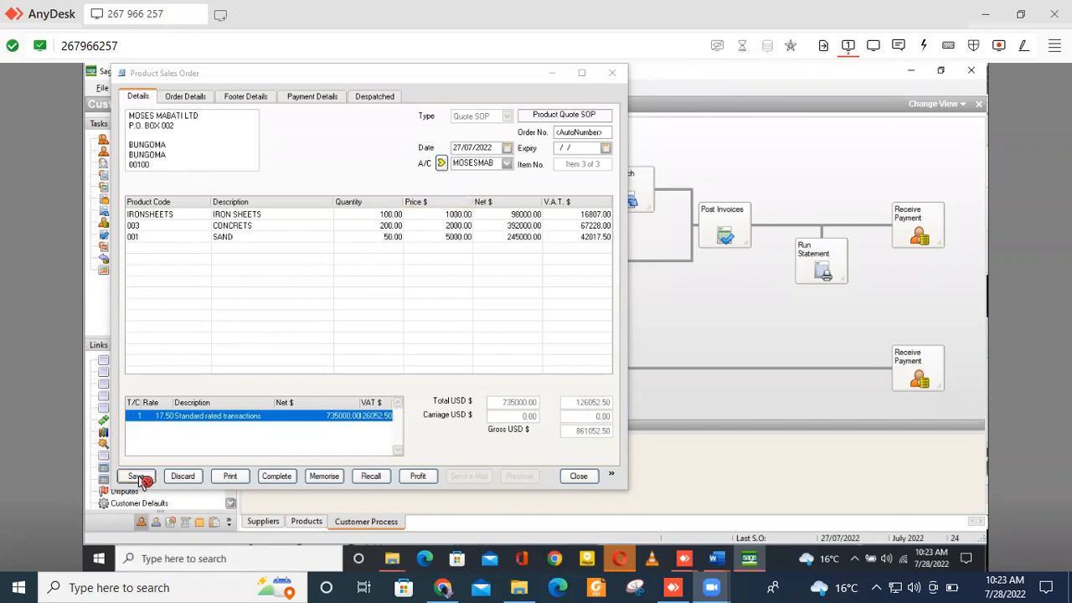
{"action": "left_click", "coordinate": [189, 255]}
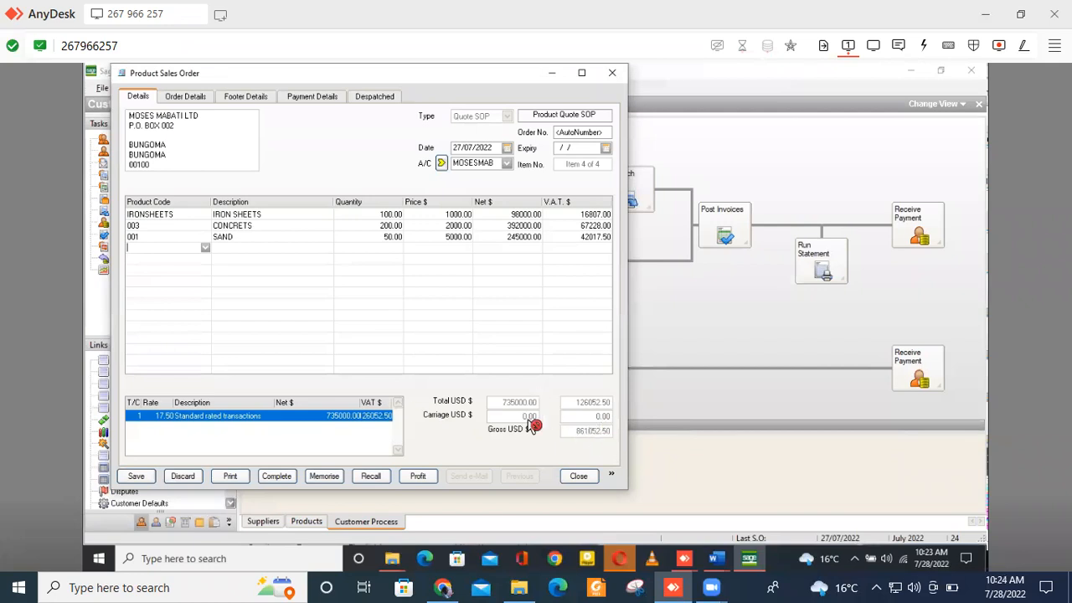
{"action": "left_click", "coordinate": [132, 480]}
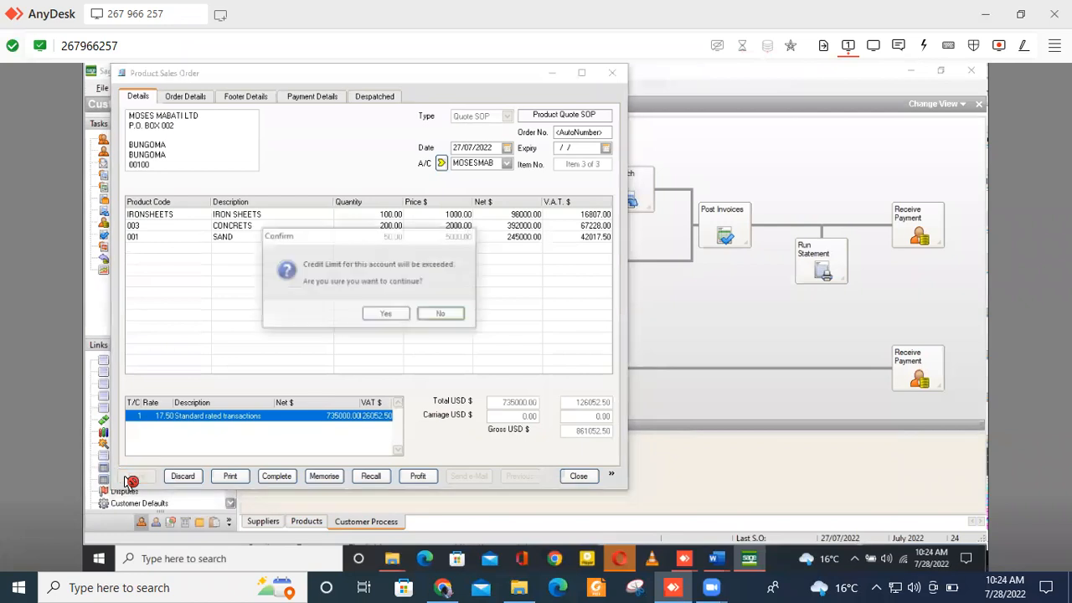
{"action": "left_click", "coordinate": [387, 316]}
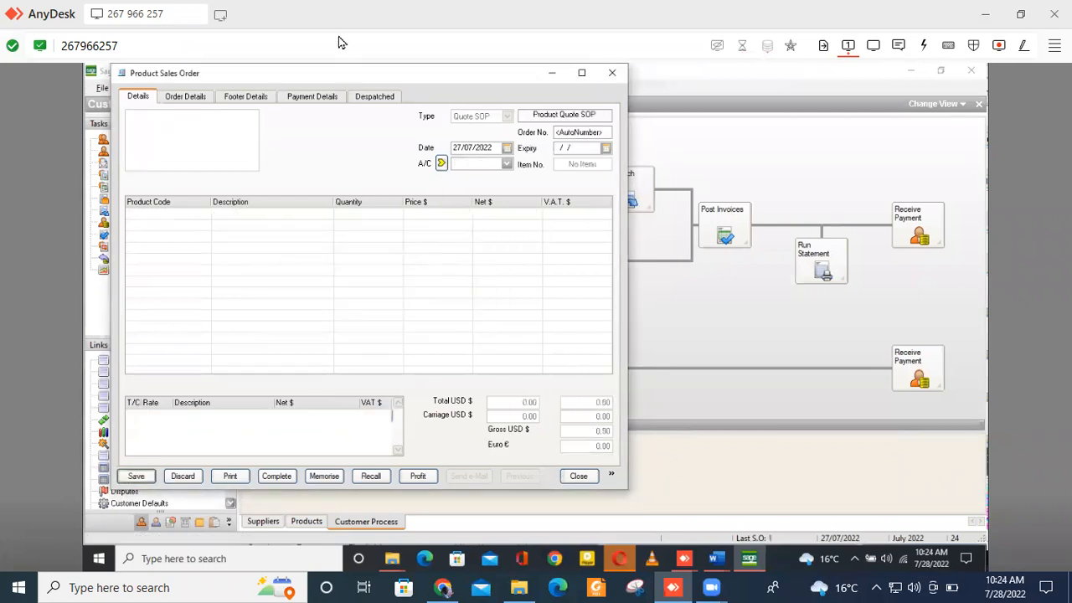
{"action": "left_click", "coordinate": [520, 205]}
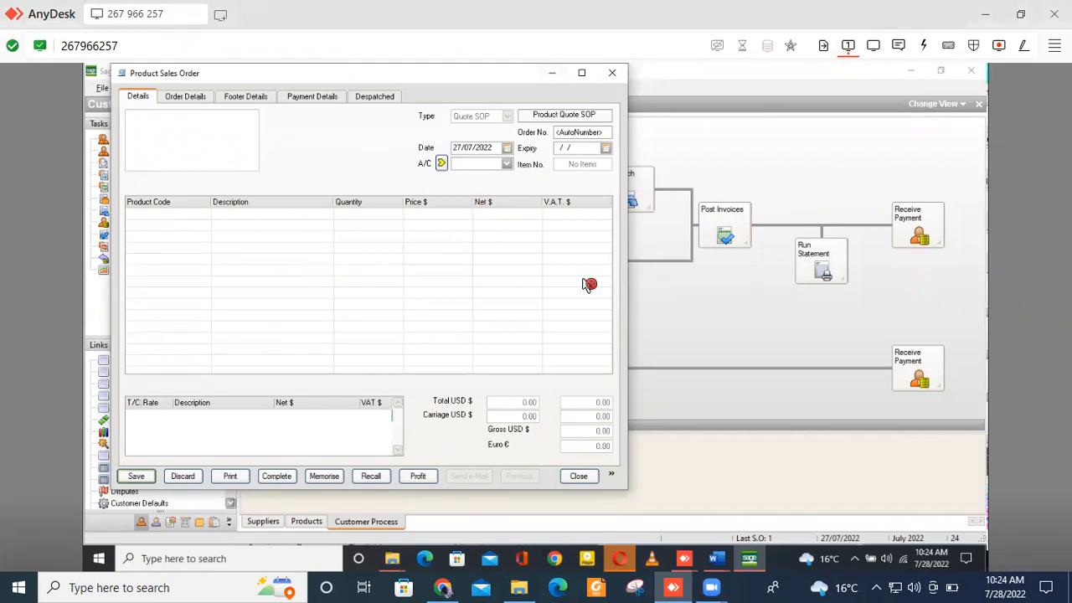
{"action": "left_click", "coordinate": [586, 476]}
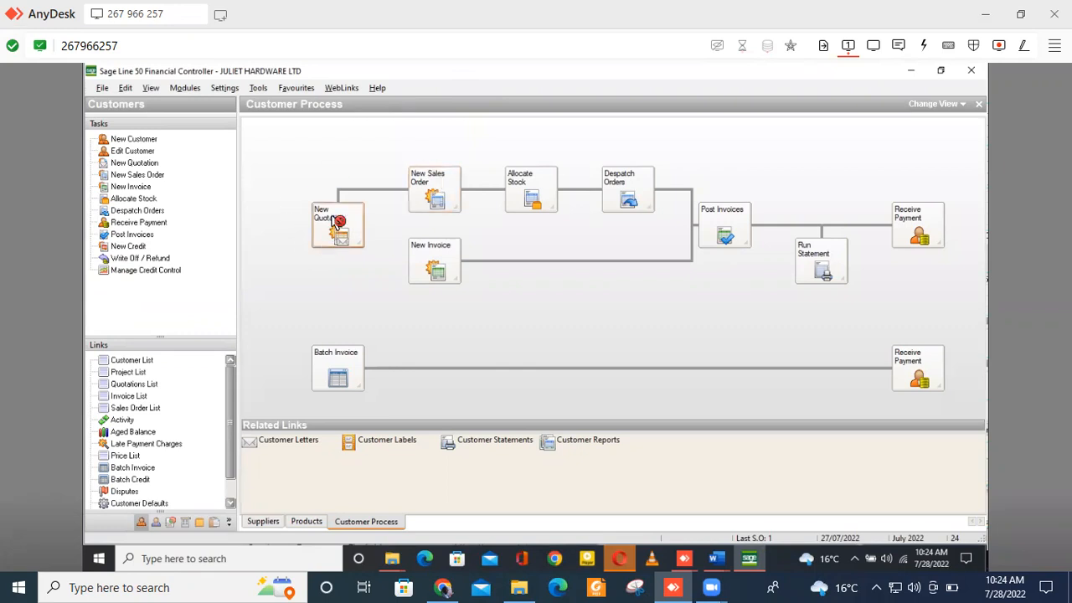
Start a new sales order for customer MOSES MABATI LTD and acknowledge the credit limit warning
{"action": "left_click", "coordinate": [441, 188]}
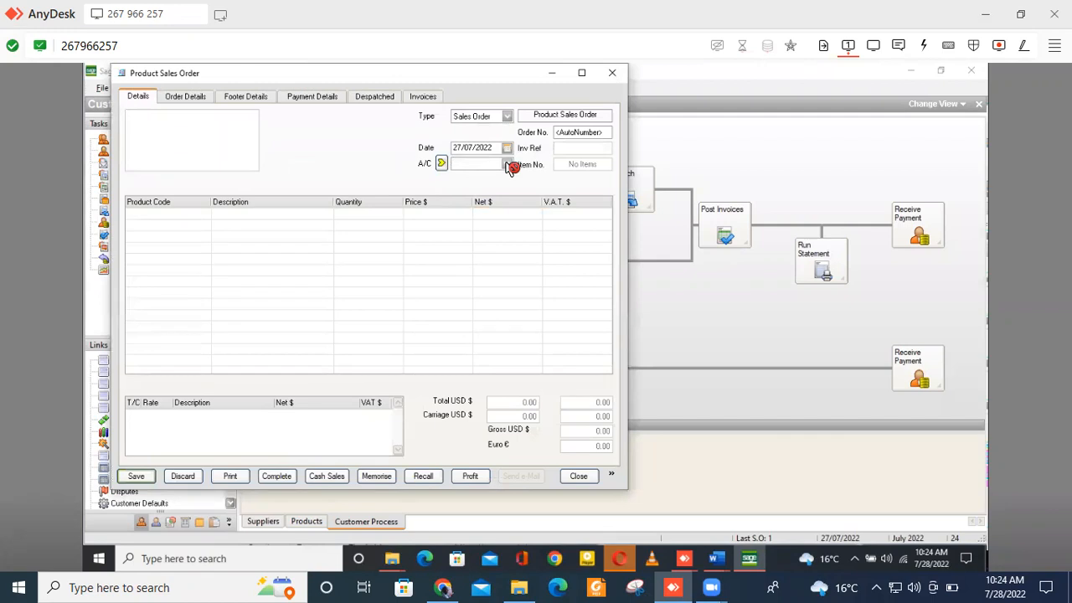
{"action": "left_click", "coordinate": [507, 164]}
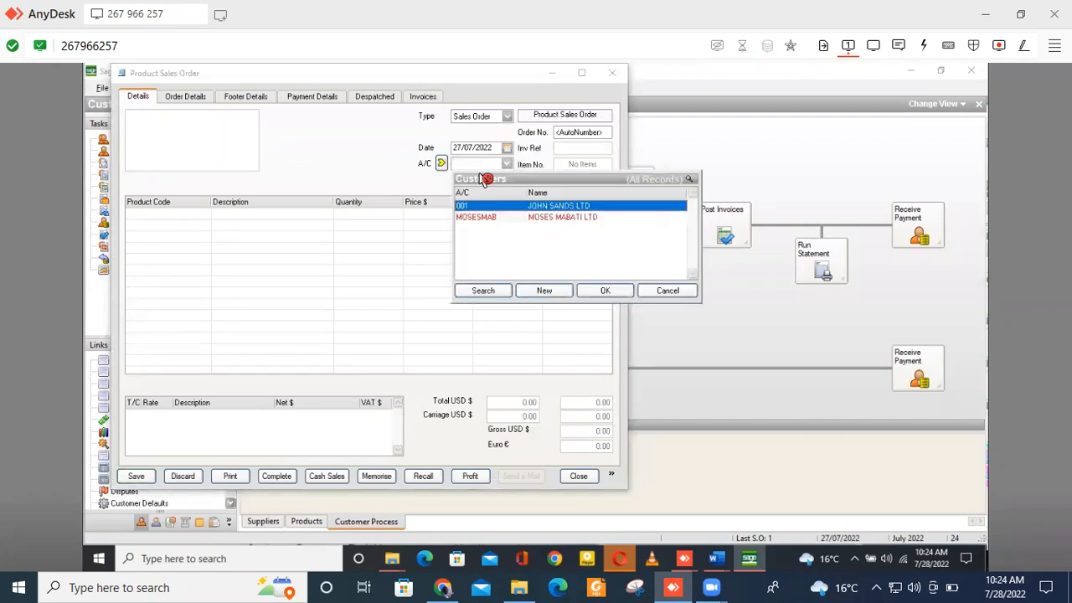
{"action": "left_click", "coordinate": [492, 220]}
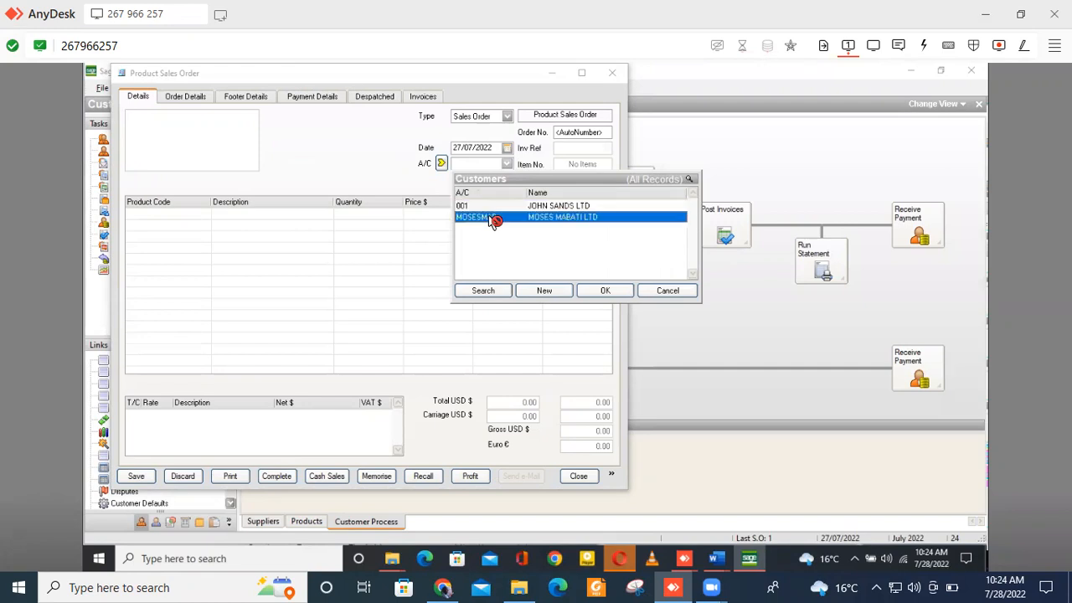
{"action": "left_click", "coordinate": [611, 293]}
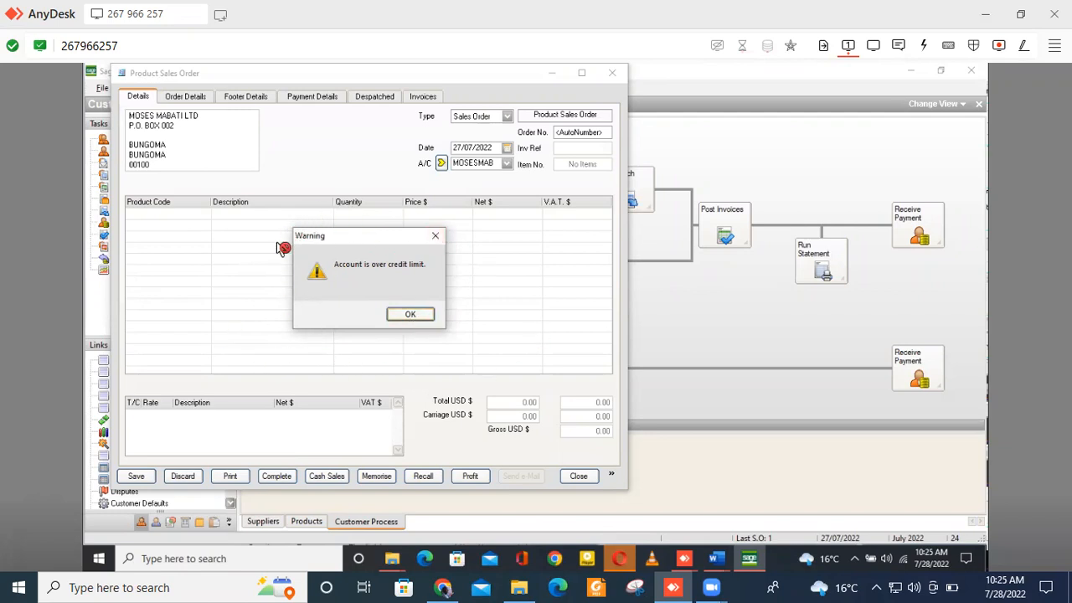
{"action": "left_click", "coordinate": [410, 314]}
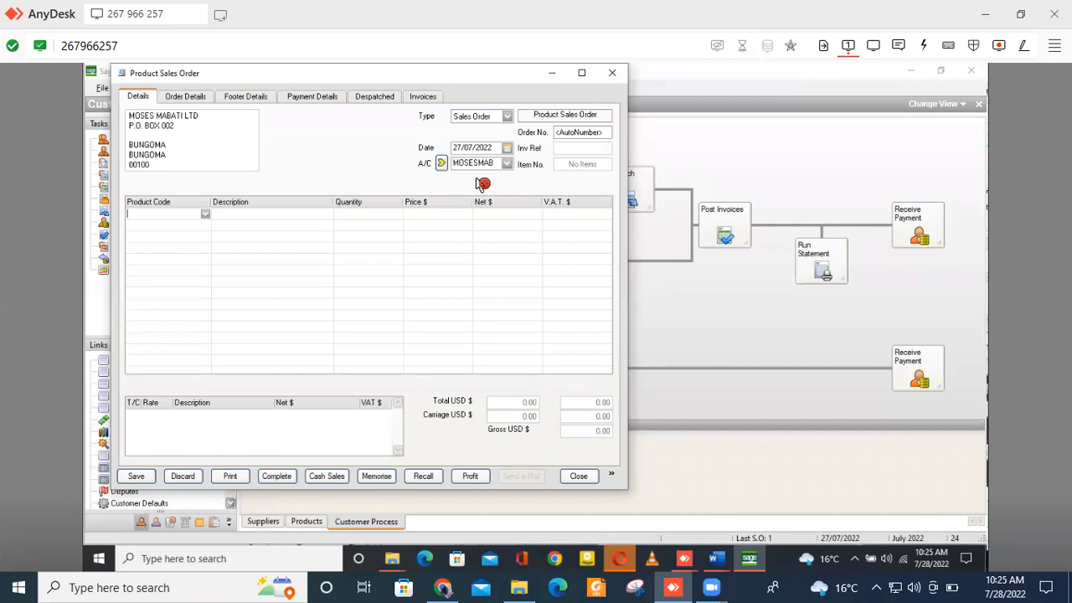
Add product 001 SAND to the sales order's first line with a quantity of 100
{"action": "left_click", "coordinate": [206, 215]}
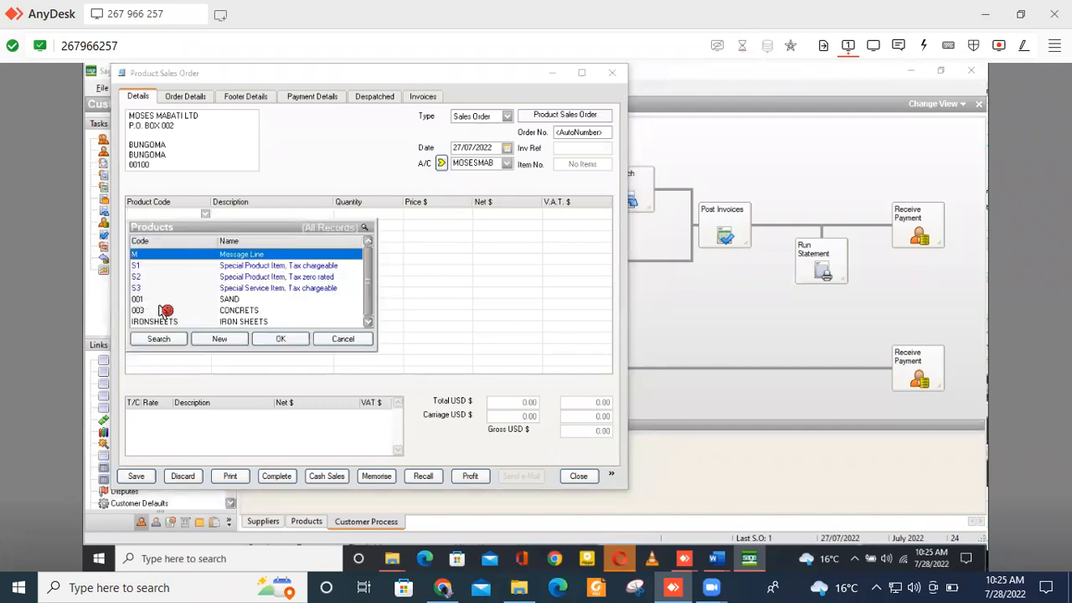
{"action": "left_click", "coordinate": [149, 299]}
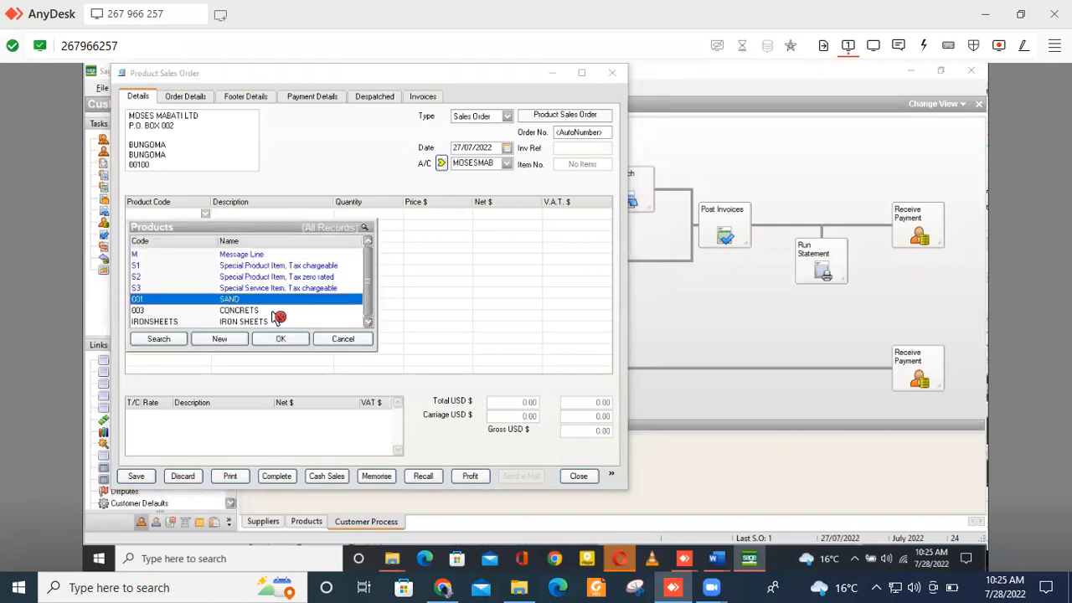
{"action": "left_click", "coordinate": [287, 340]}
{"action": "key", "text": "Tab"}
{"action": "type", "text": "1000"}
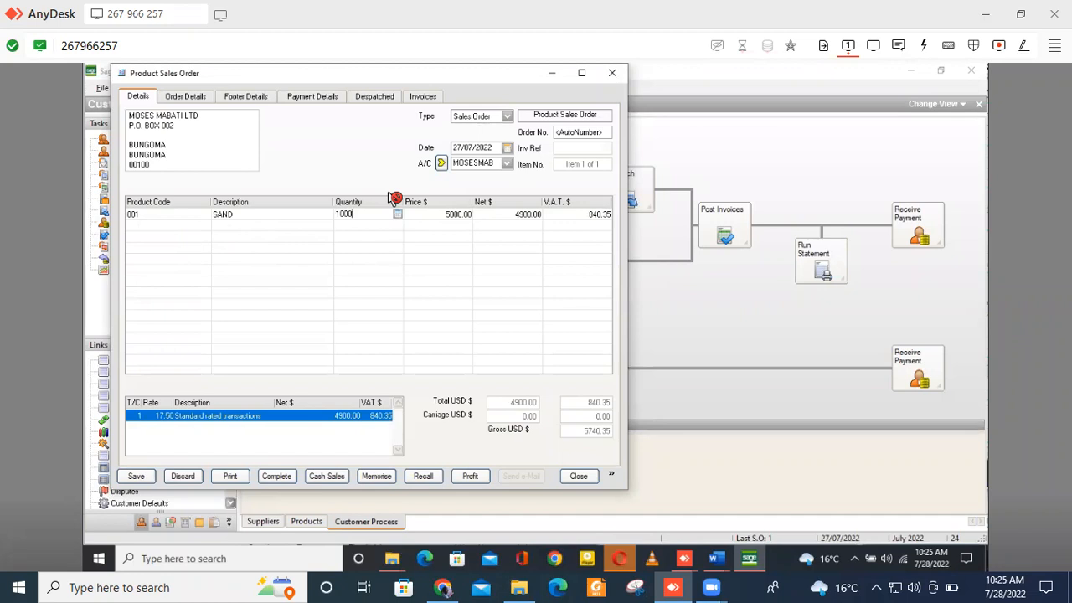
{"action": "left_click", "coordinate": [186, 230]}
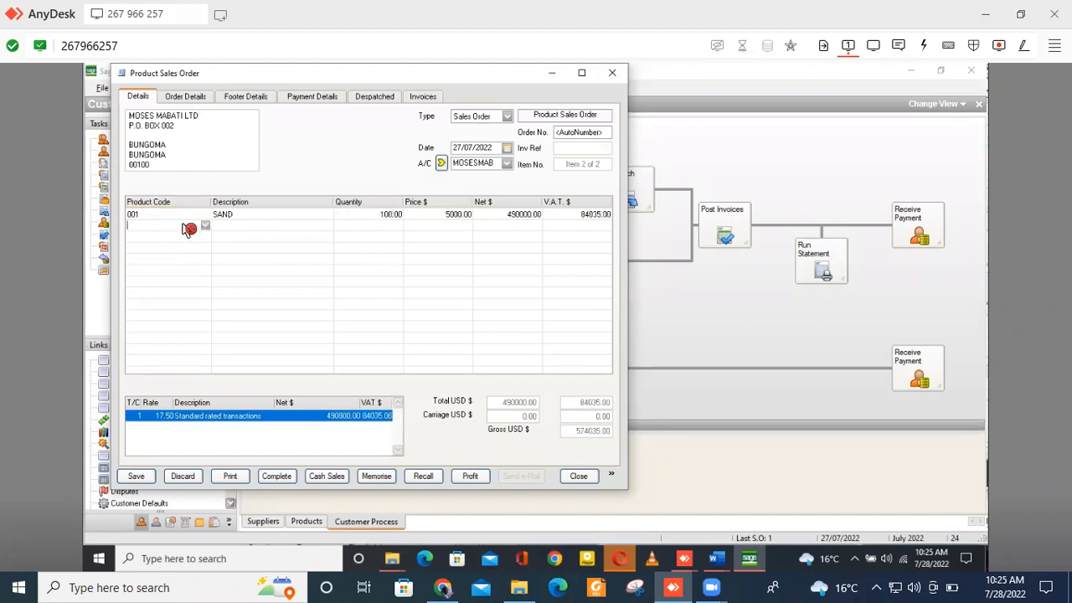
Add product 003 CONCRETS to the sales order's second line with a quantity of 100
{"action": "left_click", "coordinate": [204, 225]}
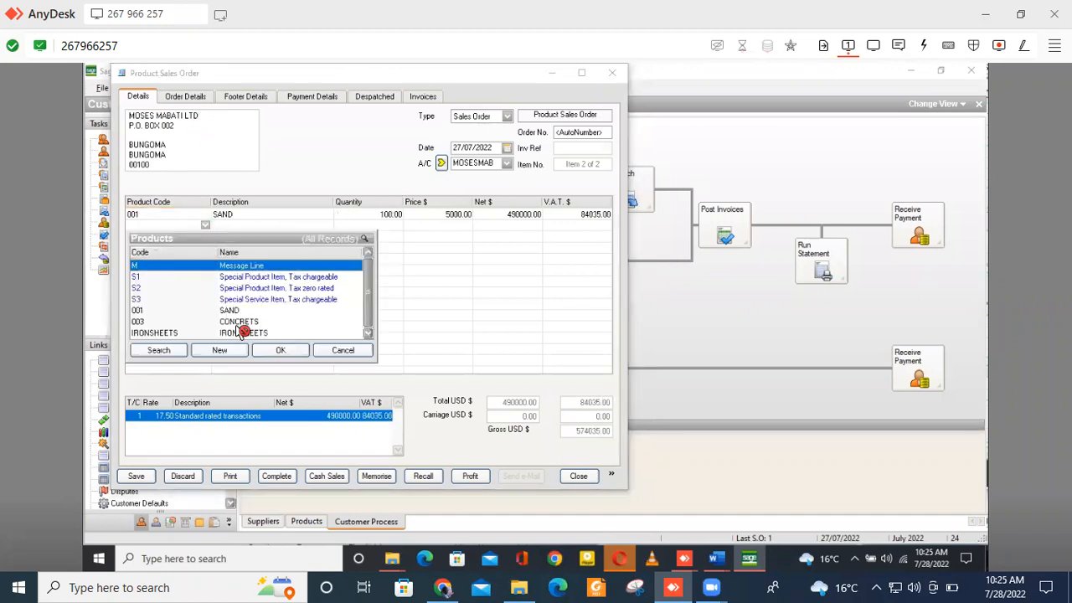
{"action": "left_click", "coordinate": [240, 322]}
{"action": "left_click", "coordinate": [276, 351]}
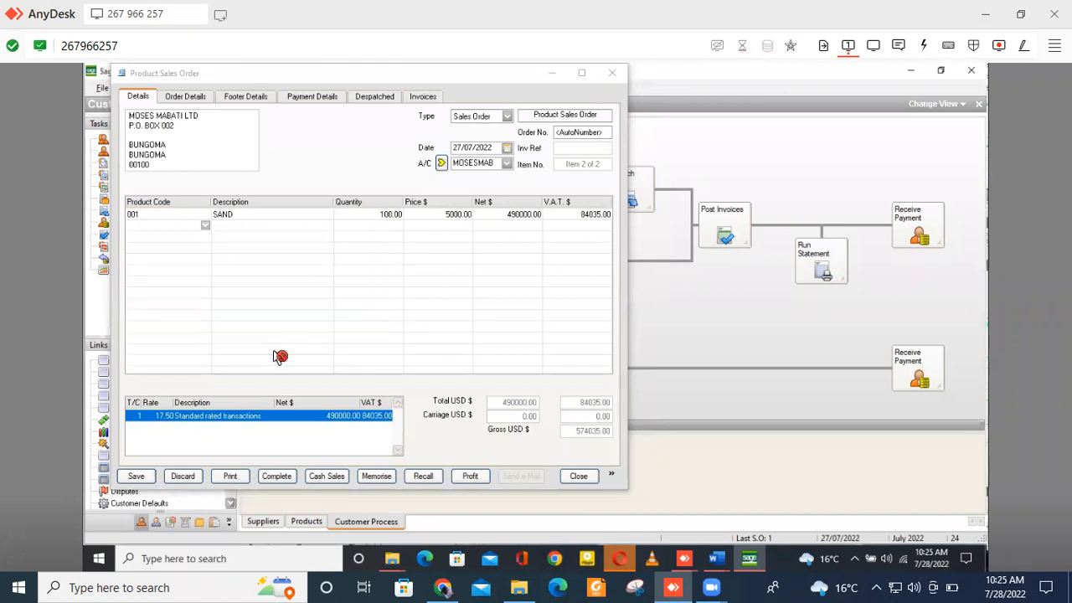
{"action": "left_click", "coordinate": [389, 228]}
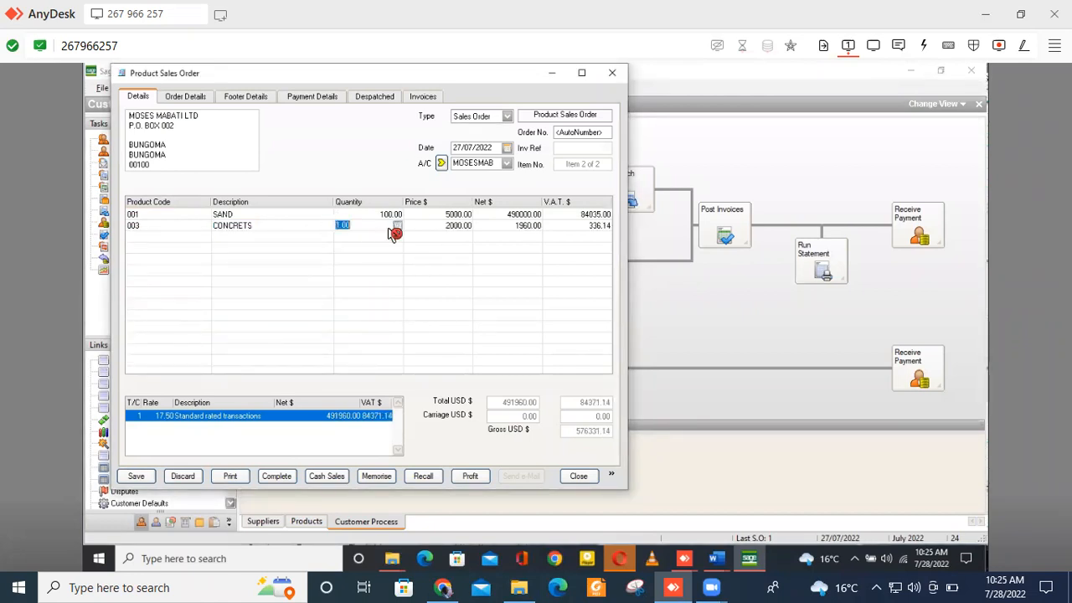
{"action": "type", "text": "100"}
{"action": "left_click", "coordinate": [167, 230]}
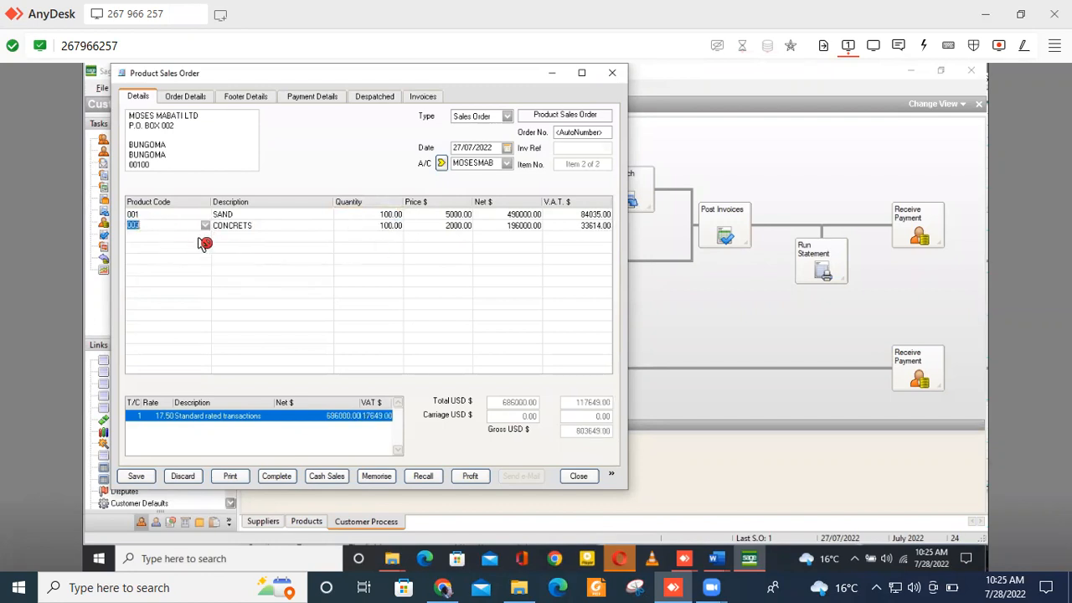
Add product IRONSHEETS to the sales order's third line with a quantity of 80
{"action": "left_click", "coordinate": [207, 243]}
{"action": "left_click", "coordinate": [206, 236]}
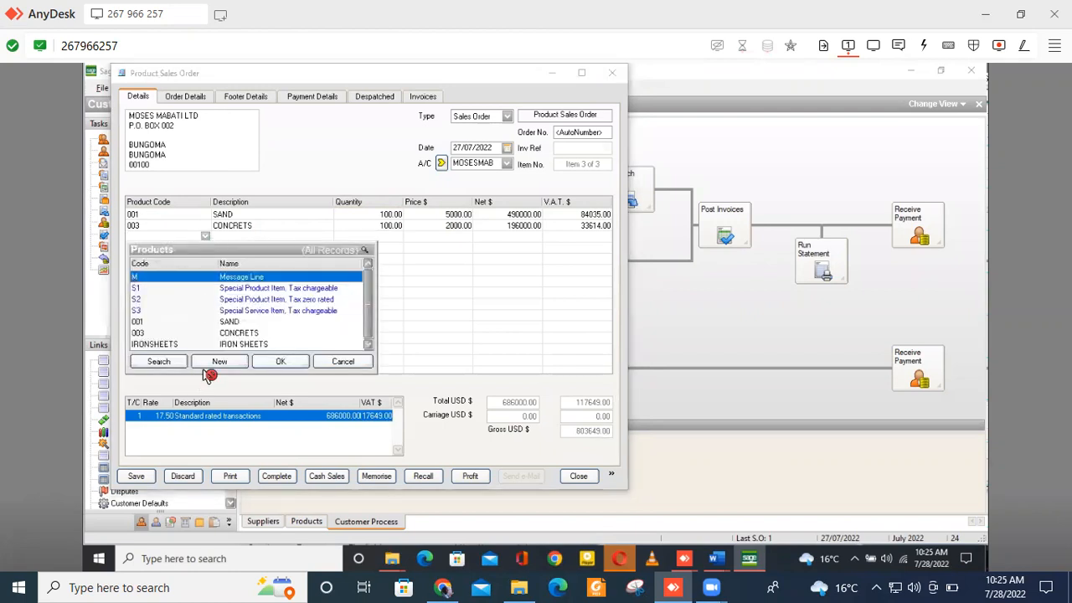
{"action": "left_click", "coordinate": [247, 346]}
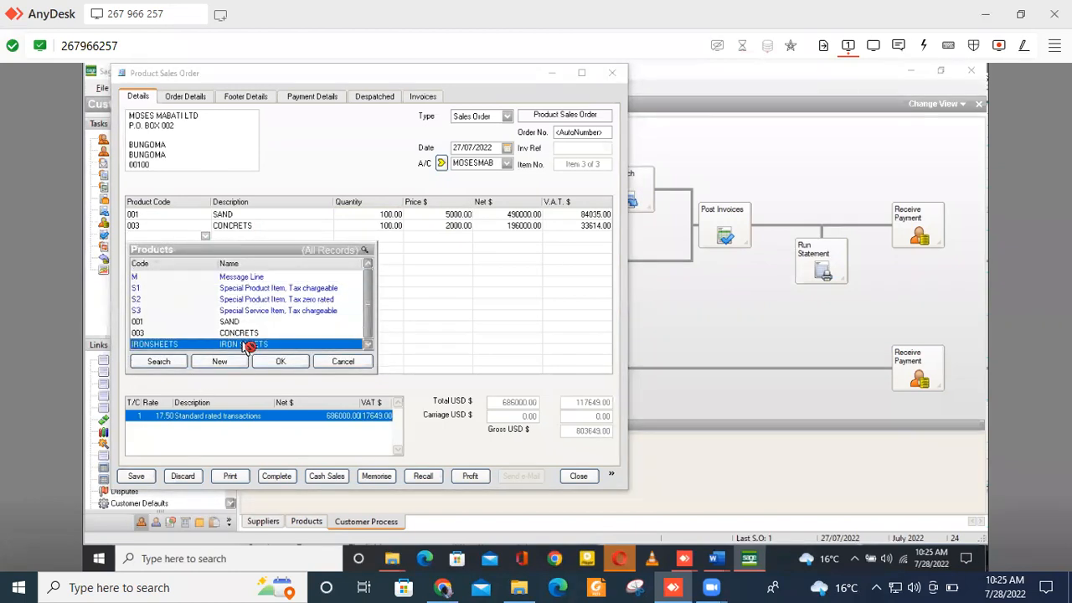
{"action": "left_click", "coordinate": [281, 361]}
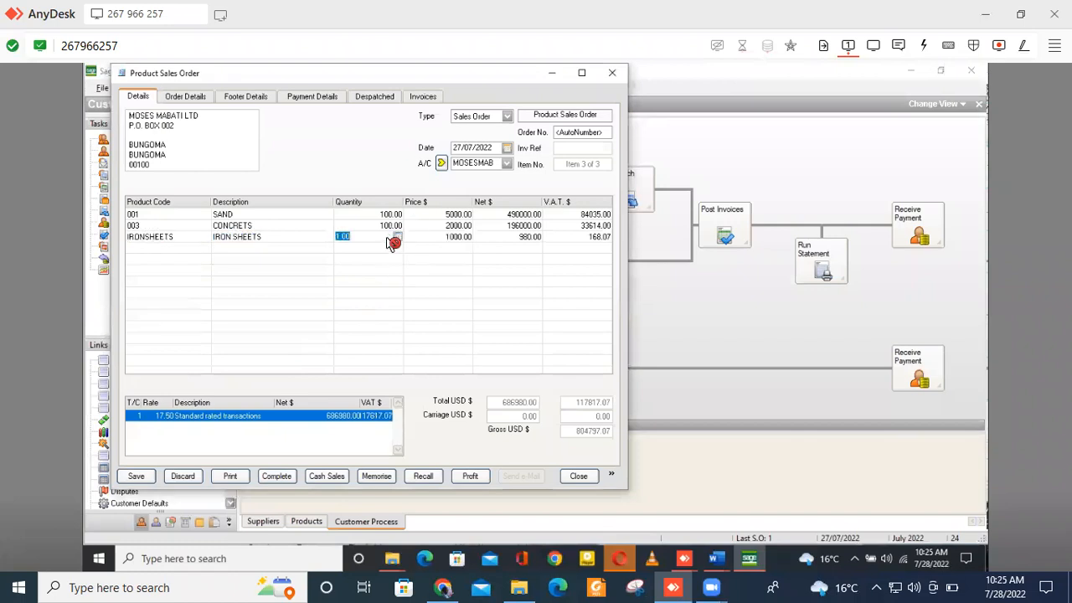
{"action": "left_click", "coordinate": [344, 250]}
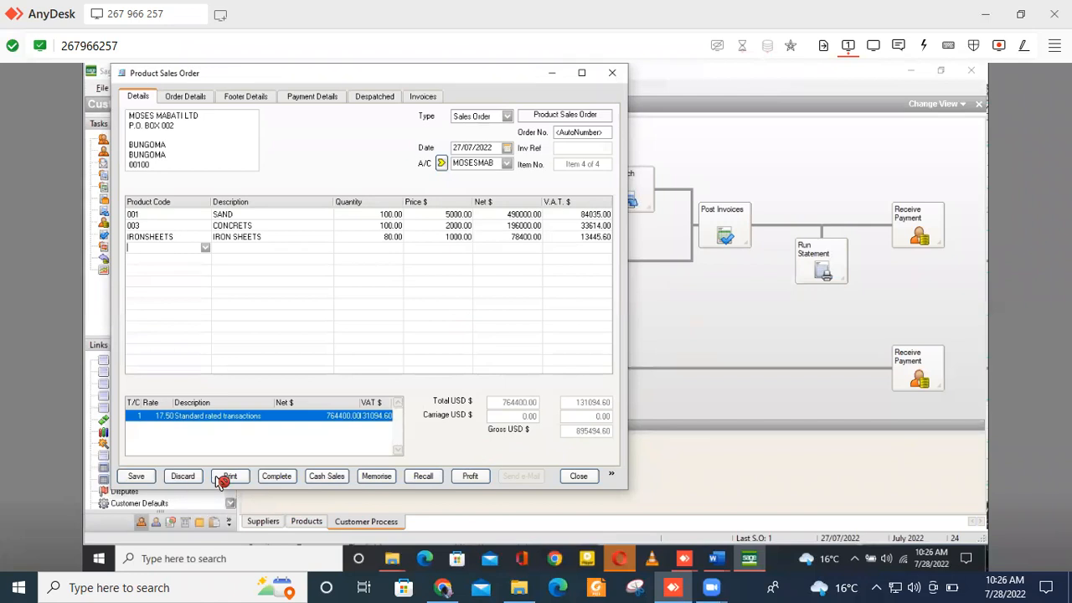
Save the sales order, agreeing to exceed the customer's credit limit, and close the emptied order form
{"action": "left_click", "coordinate": [140, 478]}
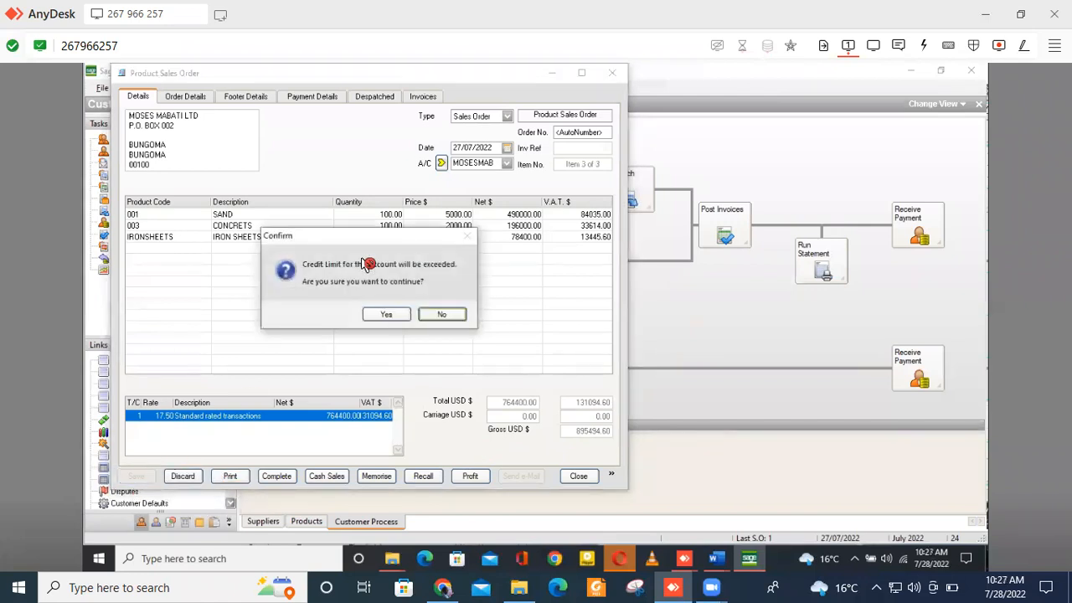
{"action": "left_click", "coordinate": [376, 317]}
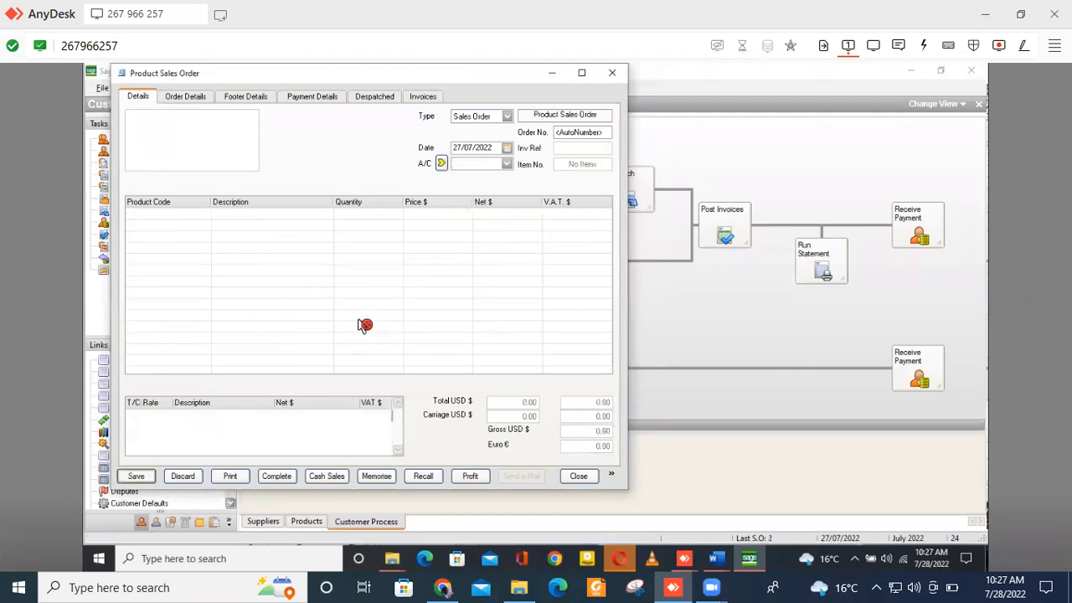
{"action": "left_click", "coordinate": [585, 478]}
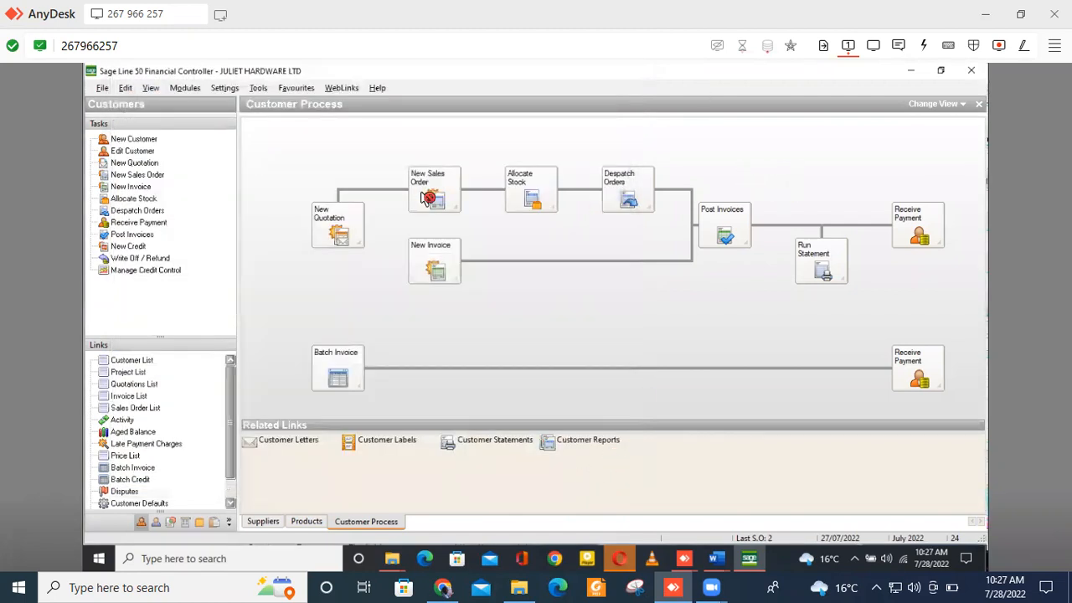
Allocate stock to the MOSES MABATI LTD sales order in the sales order allocations list and confirm the allocation
{"action": "left_click", "coordinate": [528, 186]}
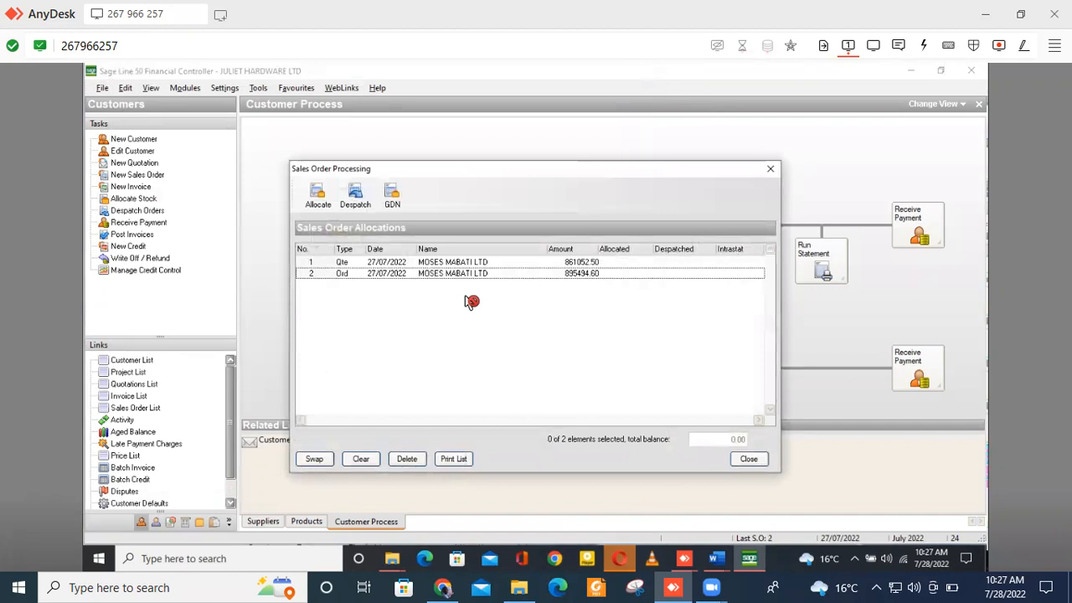
{"action": "left_click", "coordinate": [307, 274]}
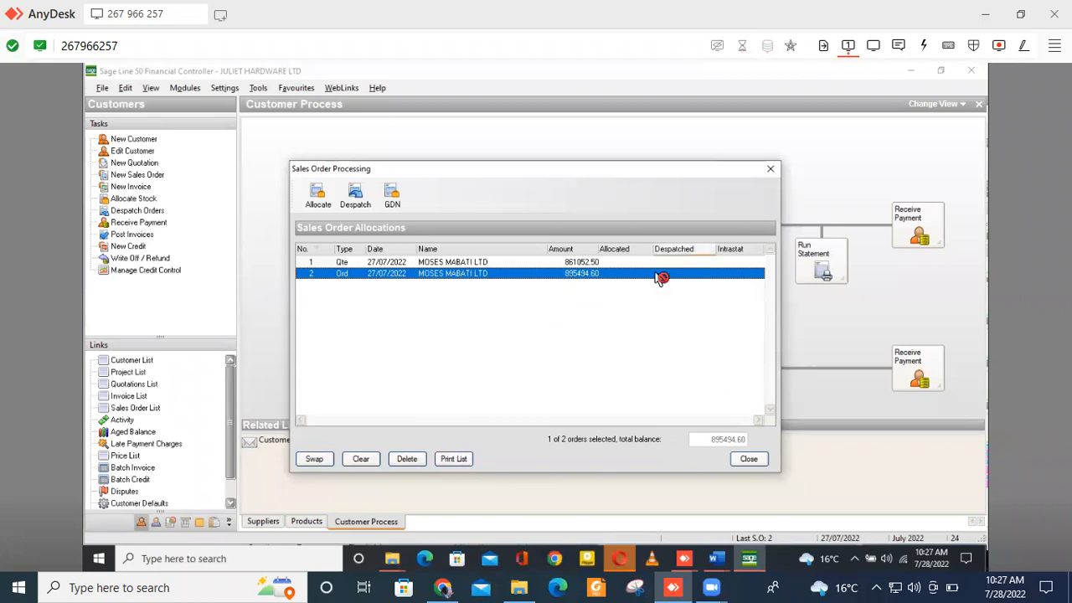
{"action": "left_click", "coordinate": [316, 203]}
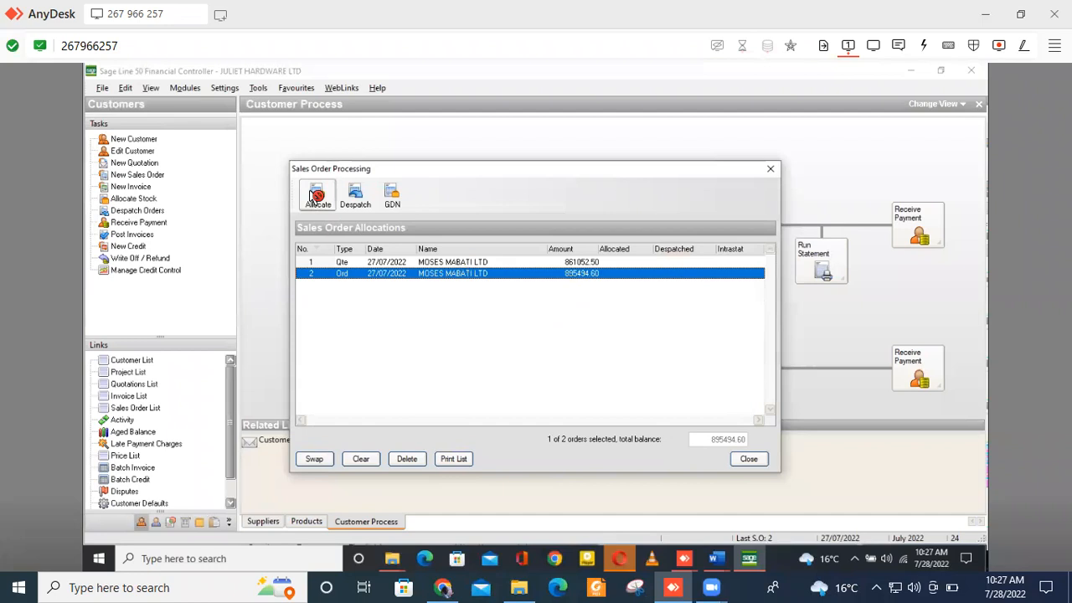
{"action": "left_click", "coordinate": [317, 196]}
{"action": "left_click", "coordinate": [553, 354]}
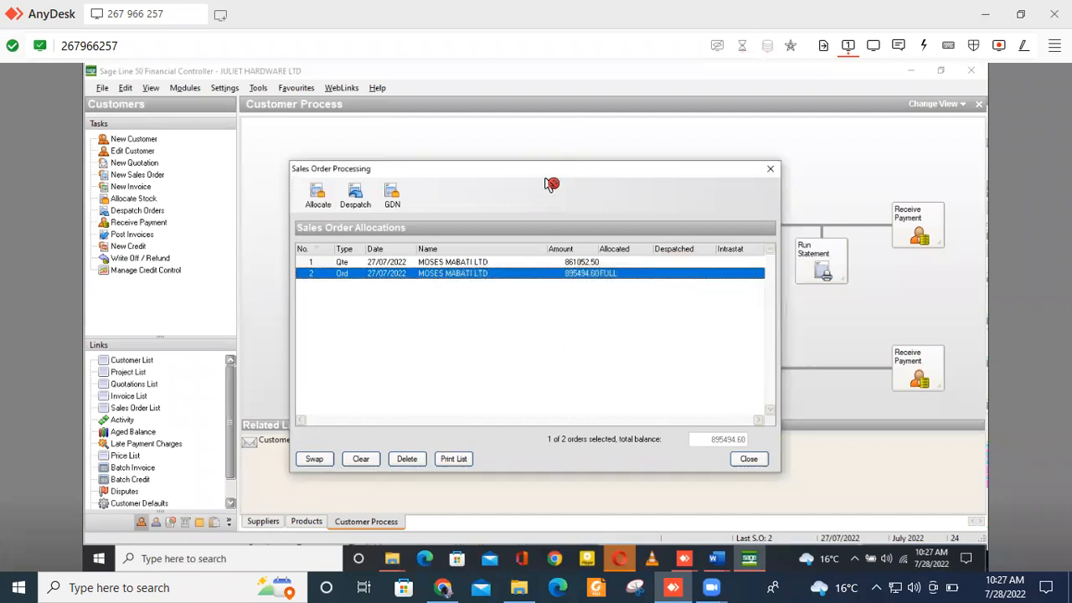
Despatch the allocated MOSES MABATI LTD order, agreeing to create invoice details and update stock, and close the order processing window
{"action": "left_click_drag", "start_coordinate": [550, 170], "coordinate": [557, 193]}
{"action": "left_click_drag", "start_coordinate": [566, 330], "coordinate": [621, 337]}
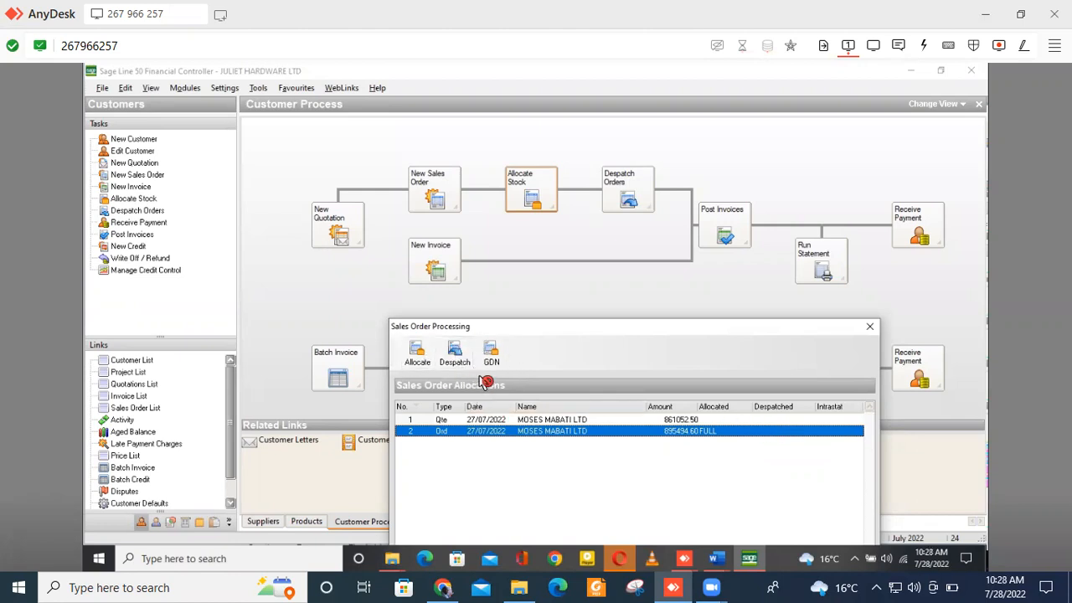
{"action": "left_click_drag", "start_coordinate": [832, 333], "coordinate": [848, 170]}
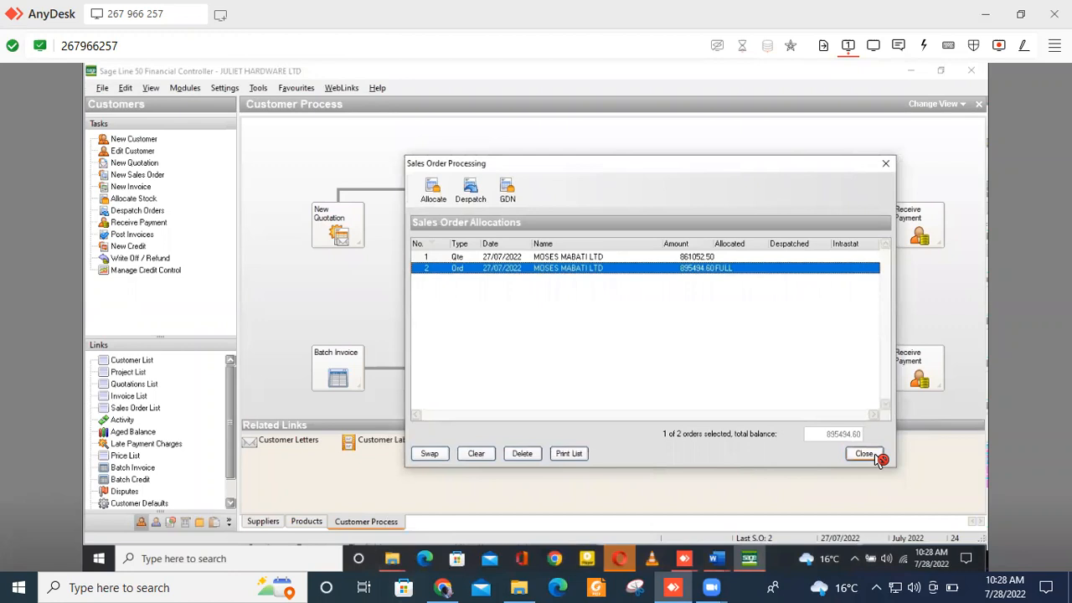
{"action": "left_click_drag", "start_coordinate": [709, 163], "coordinate": [643, 312]}
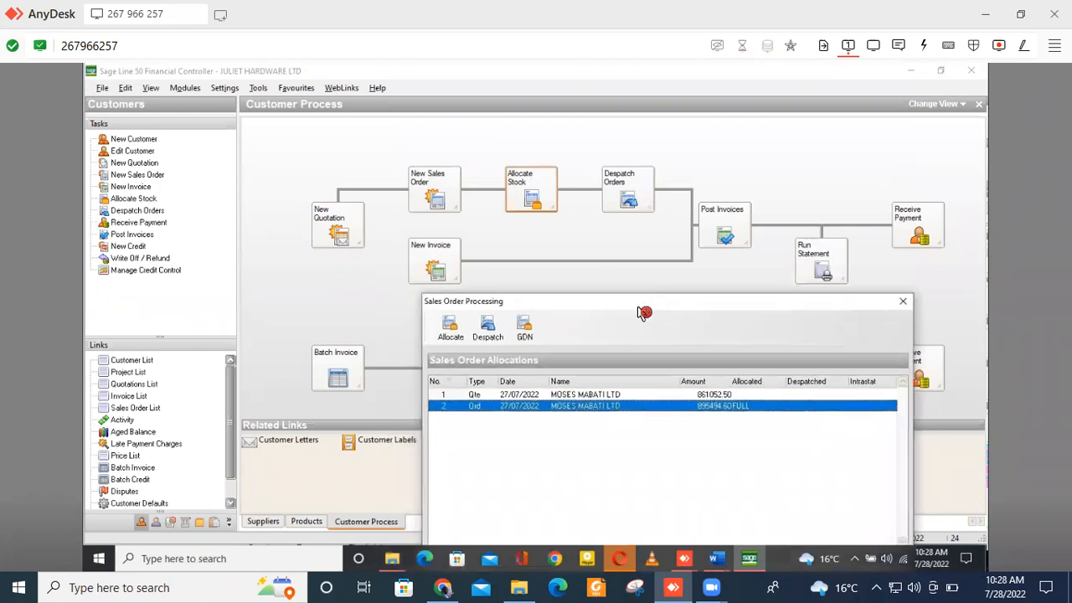
{"action": "left_click", "coordinate": [493, 329]}
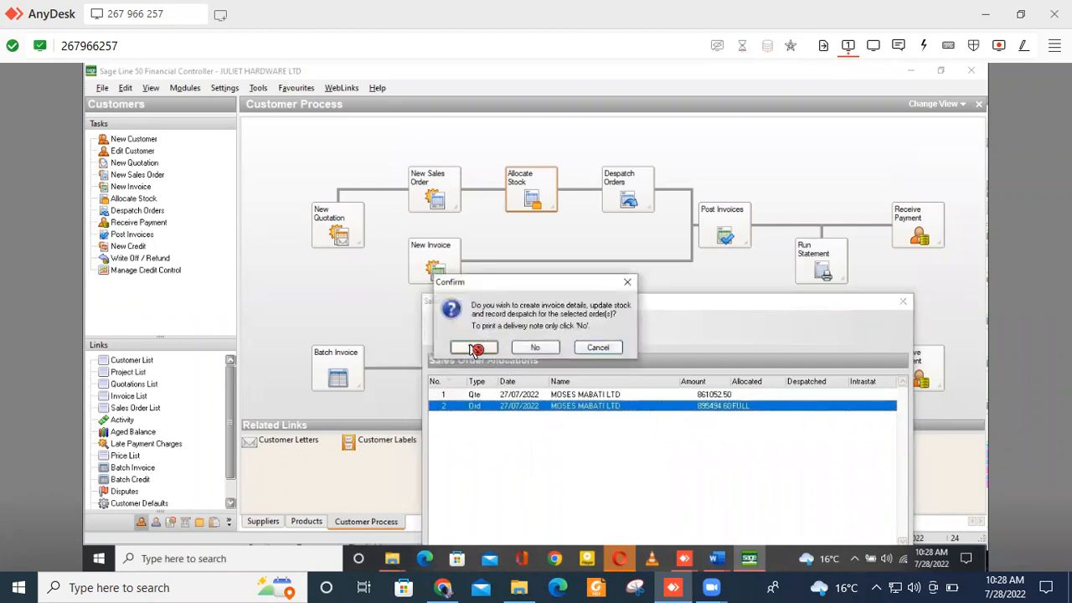
{"action": "left_click", "coordinate": [474, 347]}
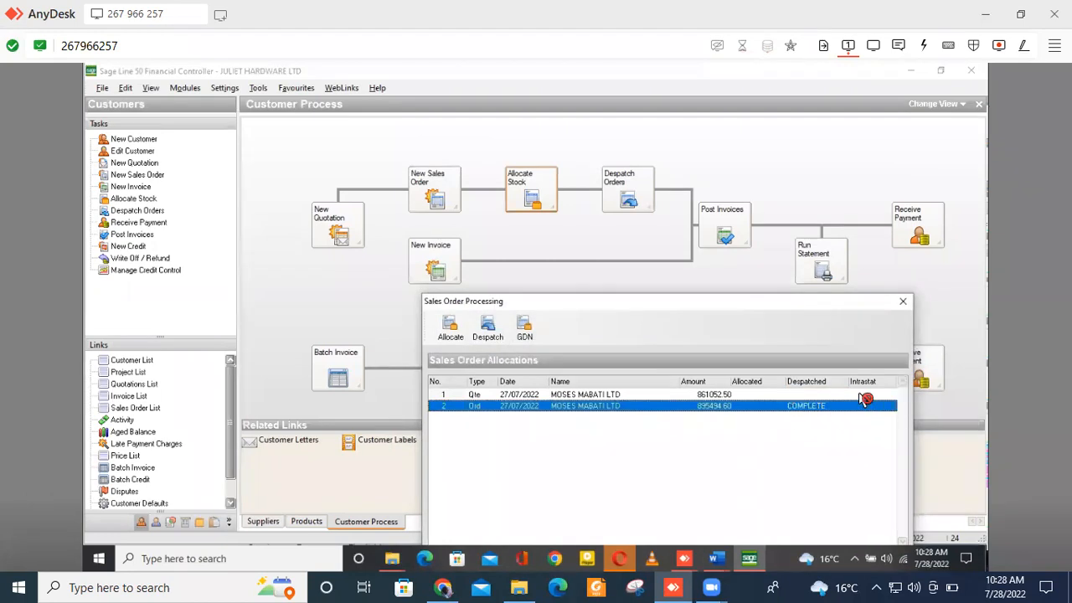
{"action": "left_click_drag", "start_coordinate": [749, 305], "coordinate": [651, 225]}
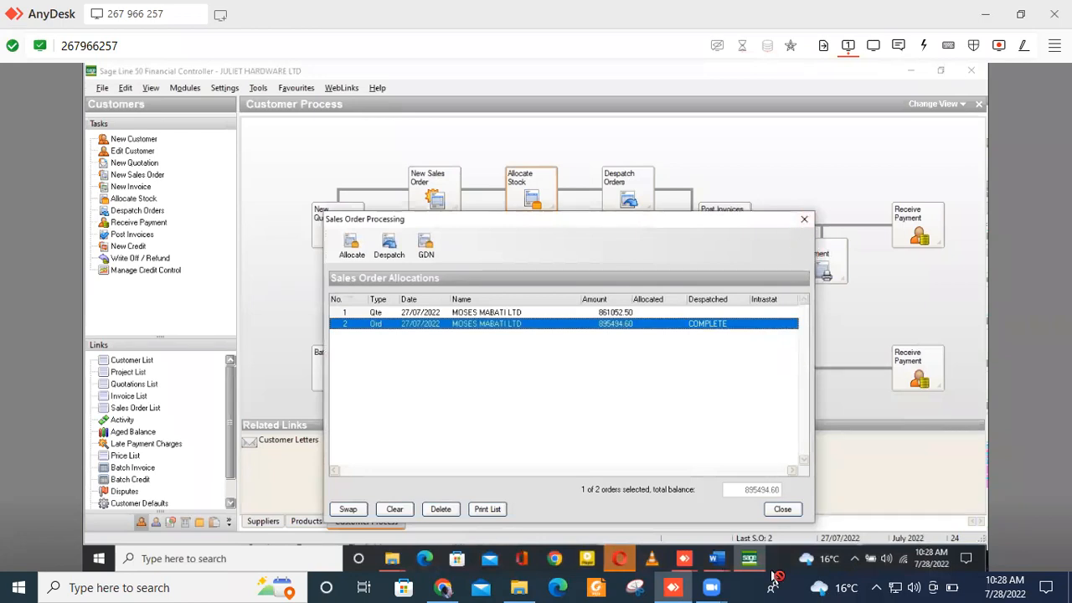
{"action": "left_click", "coordinate": [783, 513]}
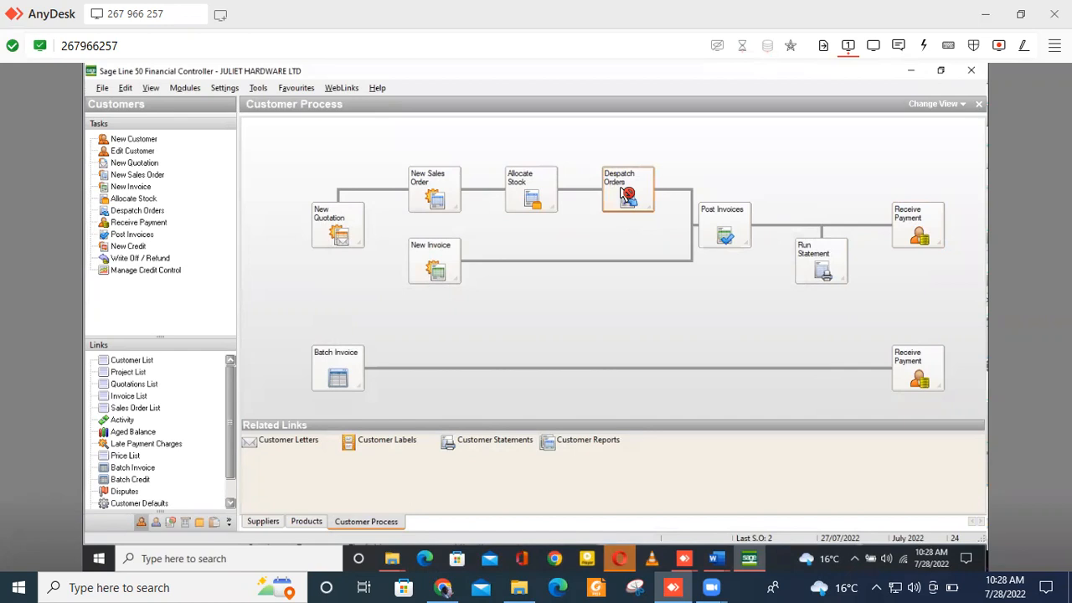
Start a customer receipt into bank account 1200 for customer MOSES MABATI LTD
{"action": "left_click", "coordinate": [943, 225]}
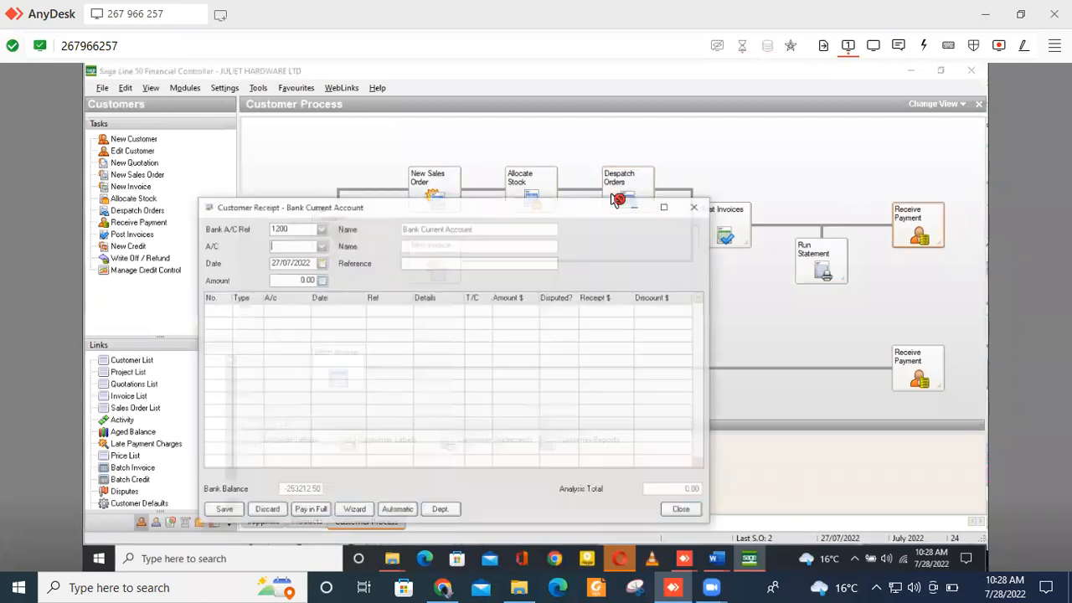
{"action": "left_click", "coordinate": [321, 245]}
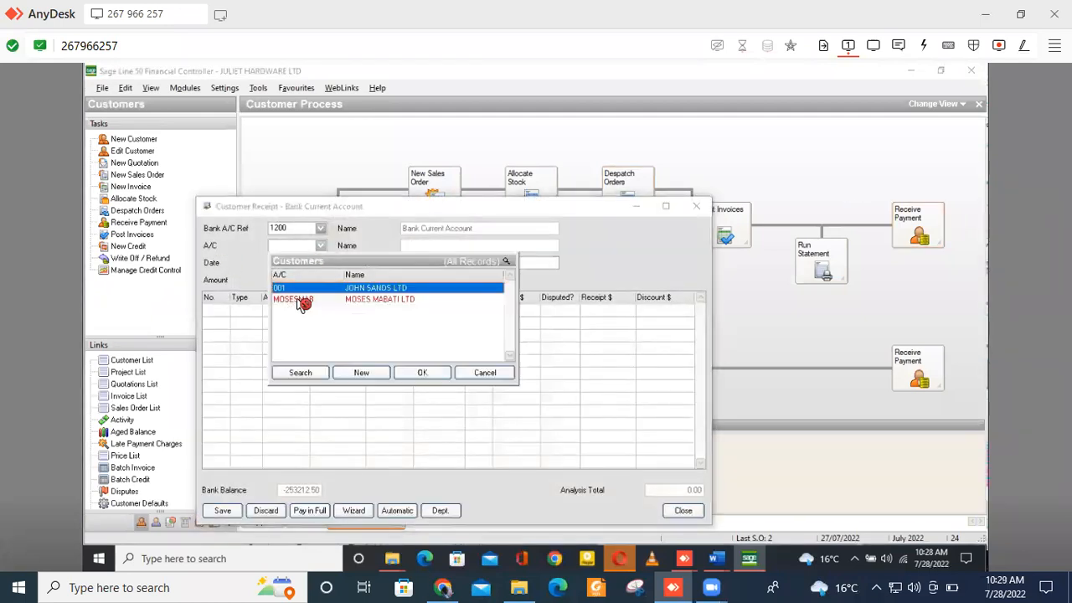
{"action": "left_click", "coordinate": [304, 300]}
{"action": "left_click", "coordinate": [429, 374]}
{"action": "key", "text": "Tab"}
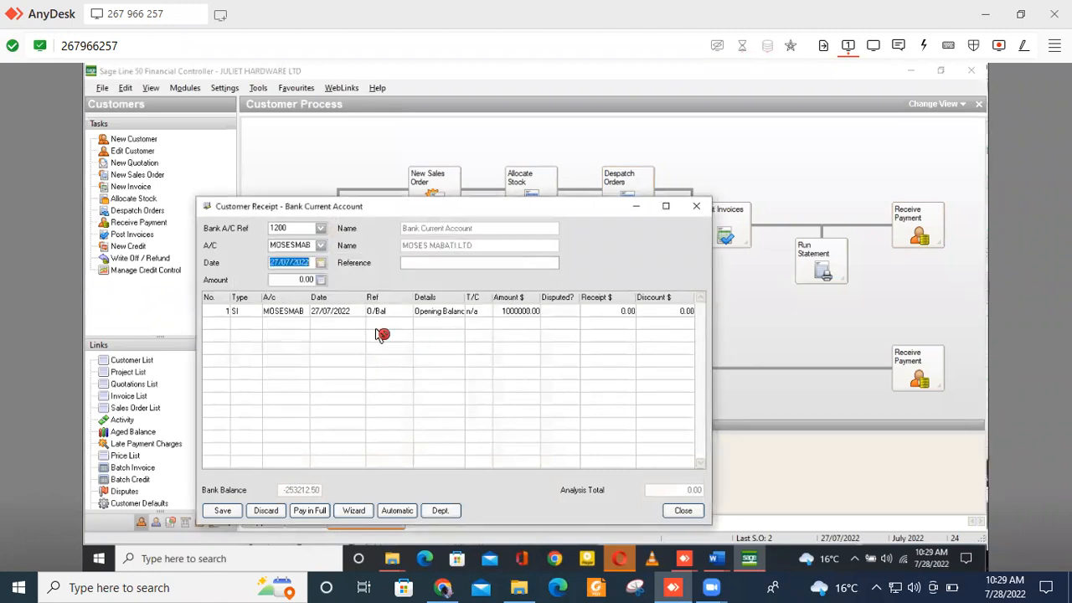
Enter a receipt of 895494.60 against the customer's opening balance invoice
{"action": "left_click", "coordinate": [610, 312]}
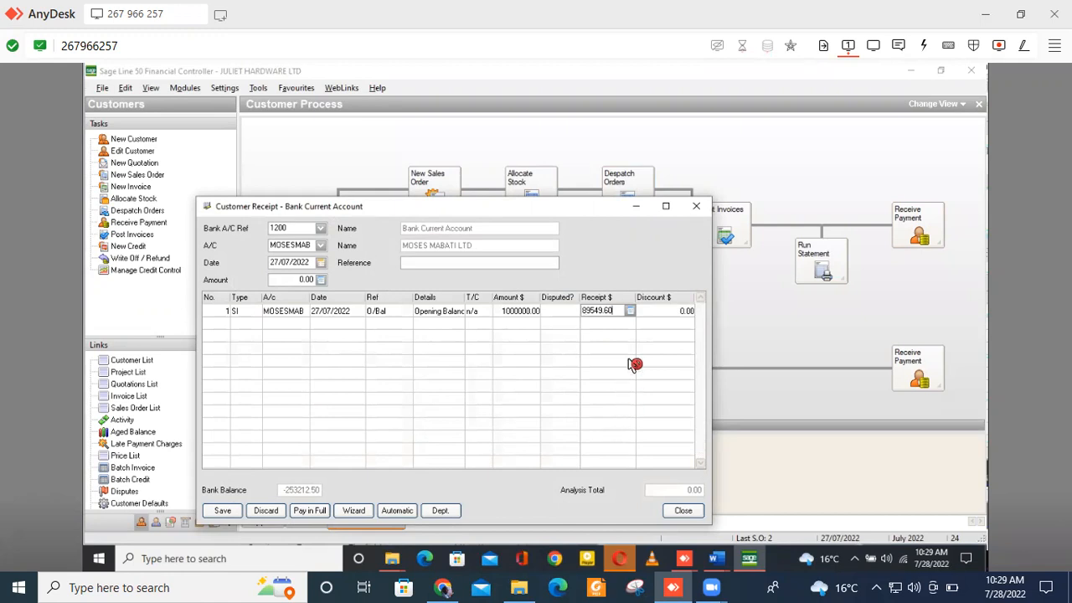
{"action": "left_click", "coordinate": [214, 324]}
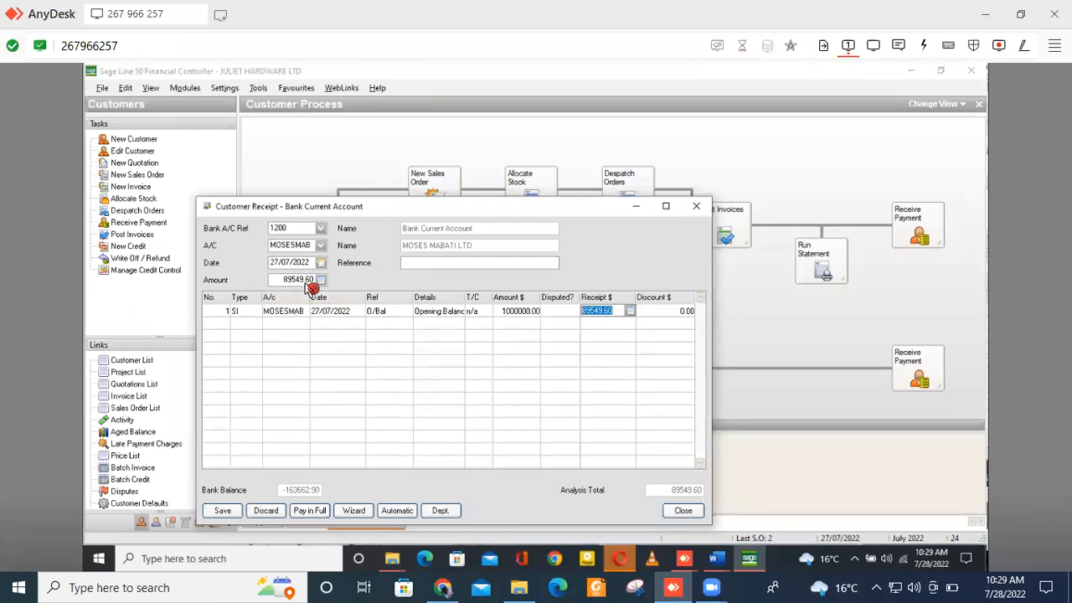
{"action": "left_click", "coordinate": [607, 313]}
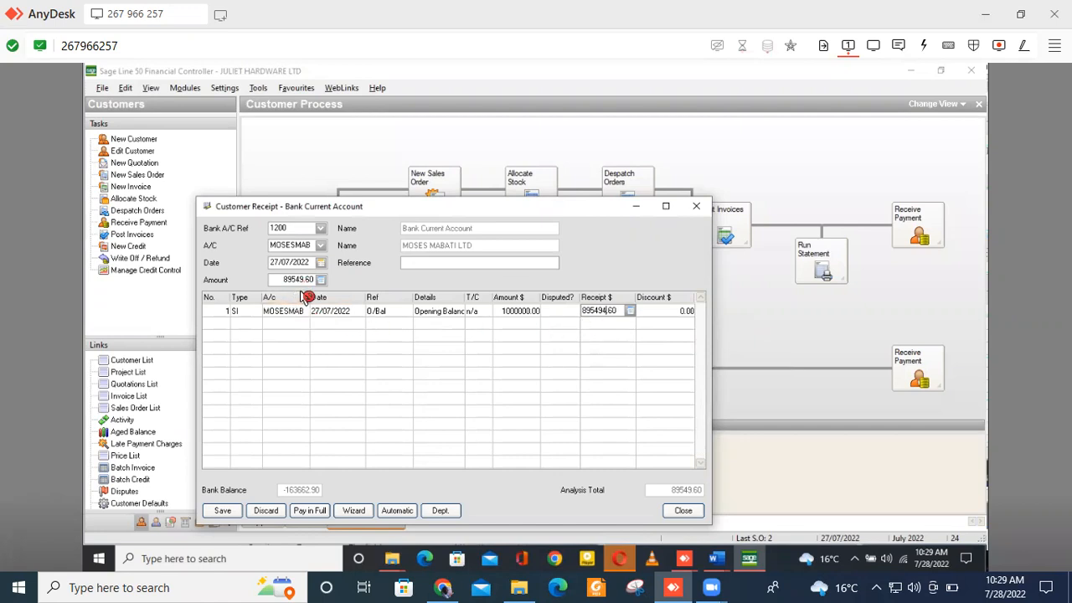
{"action": "left_click", "coordinate": [461, 327]}
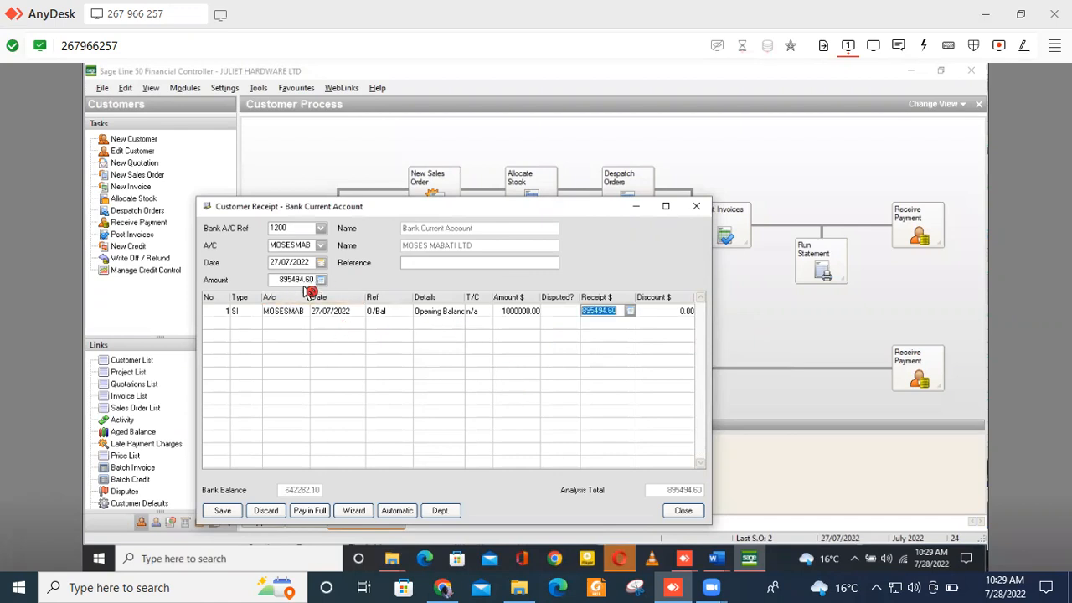
Set the receipt's reference to 001, save the customer receipt and close its form
{"action": "left_click", "coordinate": [450, 264]}
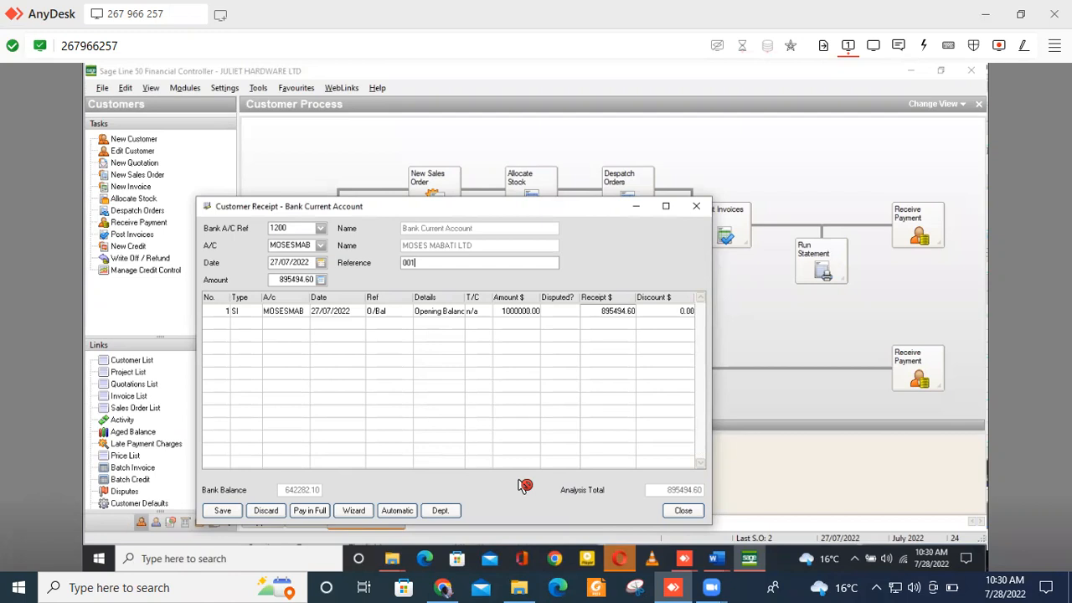
{"action": "left_click", "coordinate": [228, 512]}
{"action": "left_click", "coordinate": [682, 516]}
{"action": "left_click", "coordinate": [216, 515]}
{"action": "left_click", "coordinate": [687, 509]}
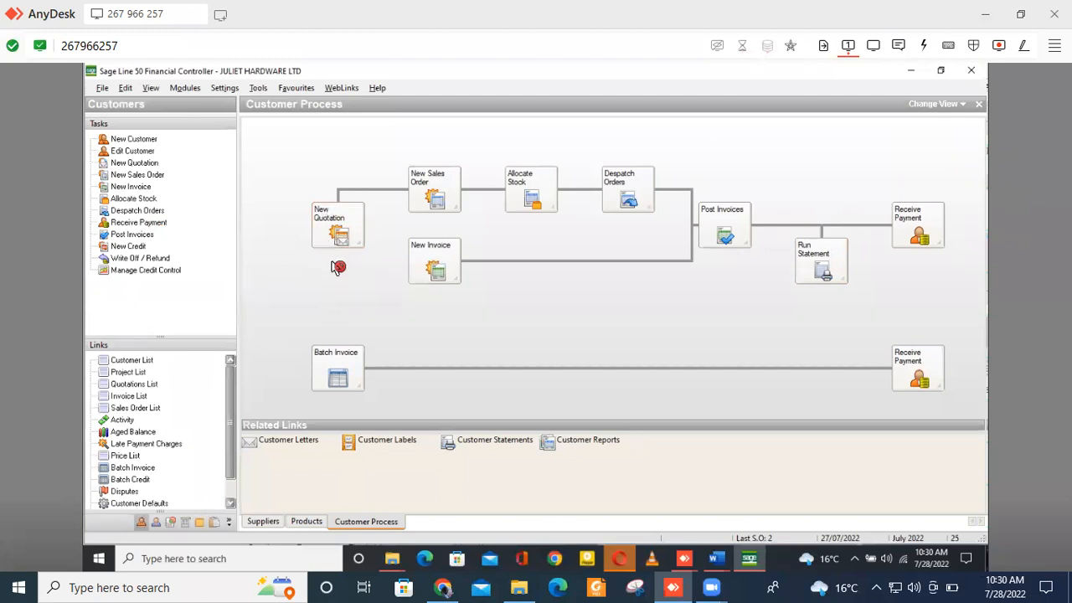
Start a new quotation for customer JOHN SANDS LTD and acknowledge the warning about account terms
{"action": "left_click", "coordinate": [339, 232]}
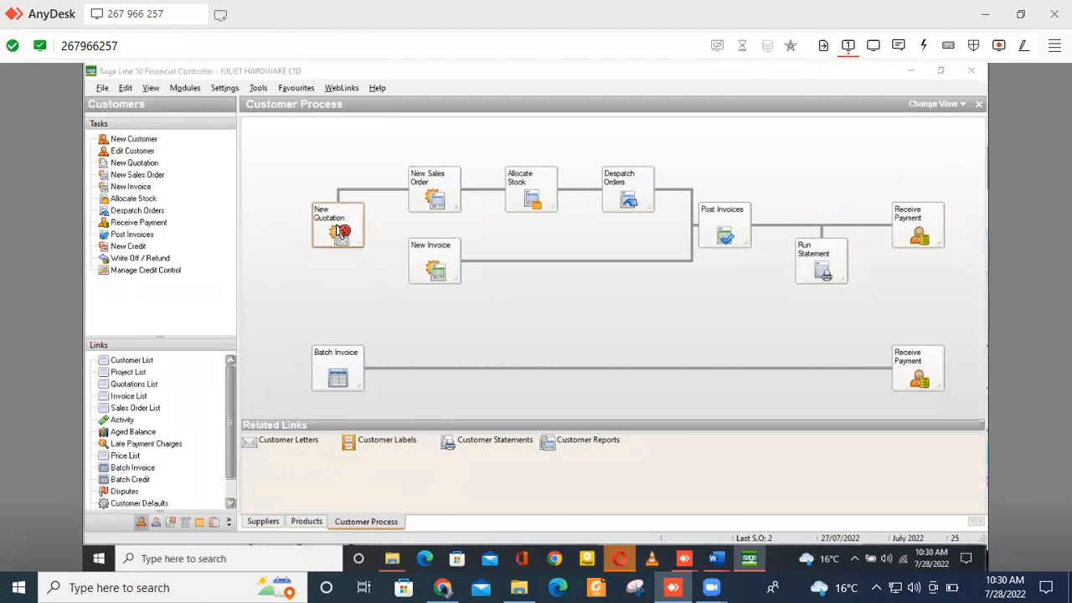
{"action": "left_click", "coordinate": [507, 163]}
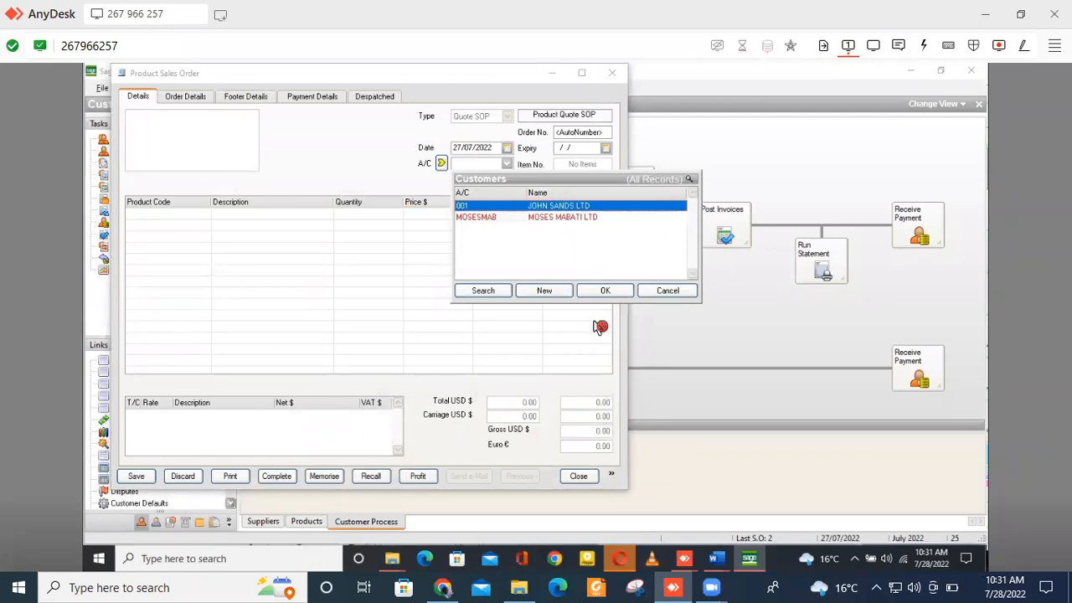
{"action": "left_click", "coordinate": [612, 291]}
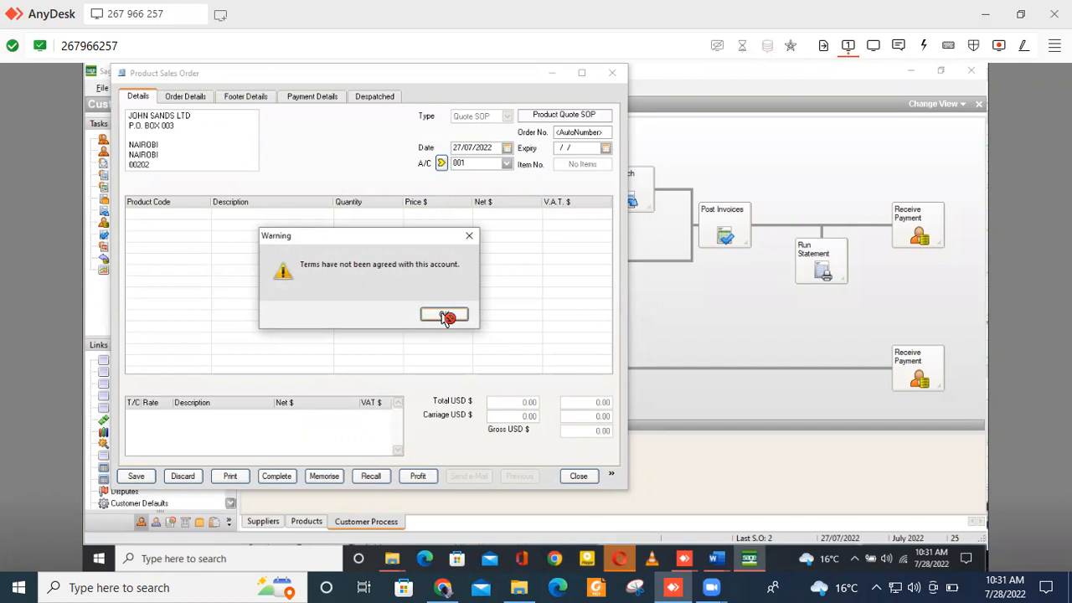
{"action": "left_click", "coordinate": [445, 316]}
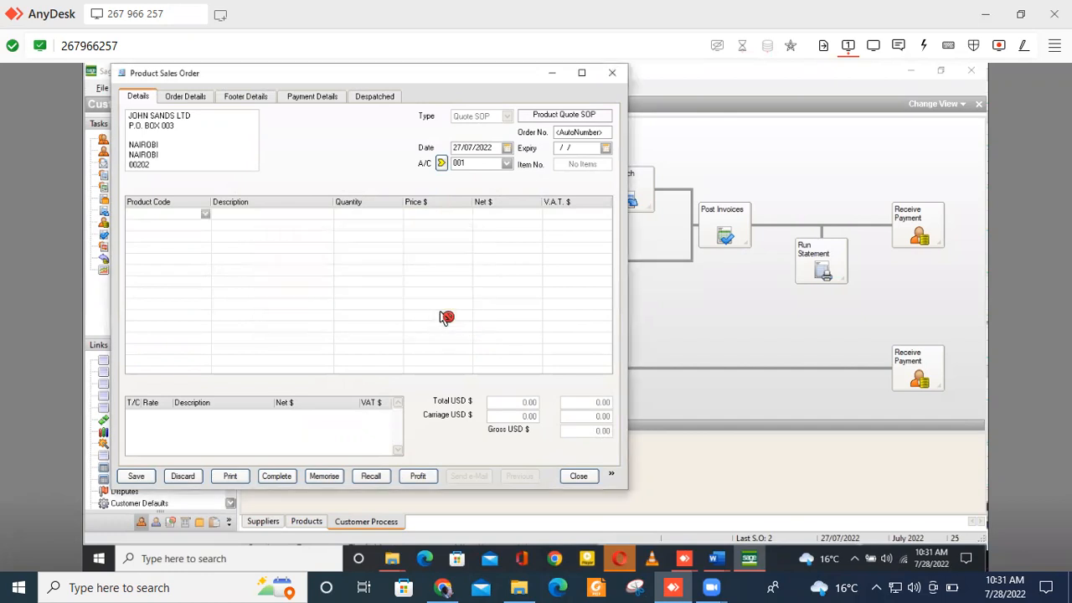
{"action": "left_click", "coordinate": [206, 215]}
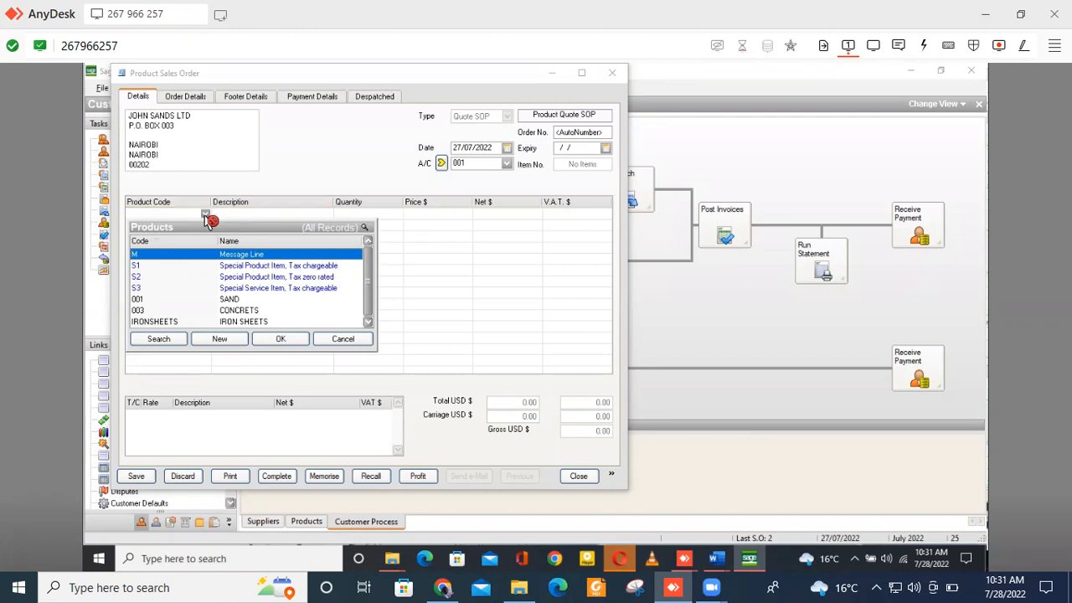
{"action": "left_click", "coordinate": [280, 340]}
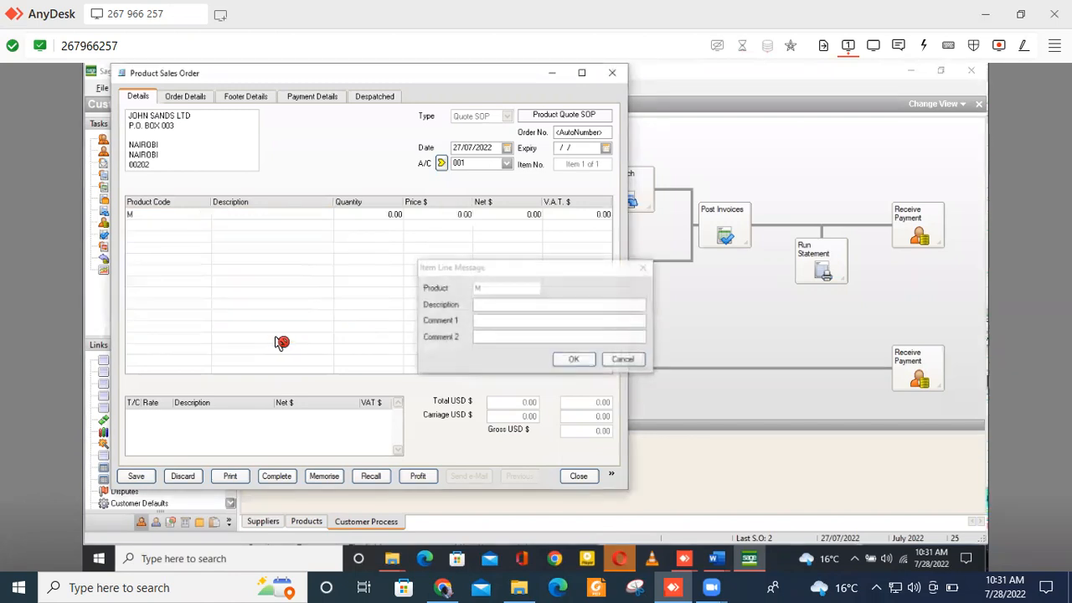
{"action": "left_click", "coordinate": [625, 359]}
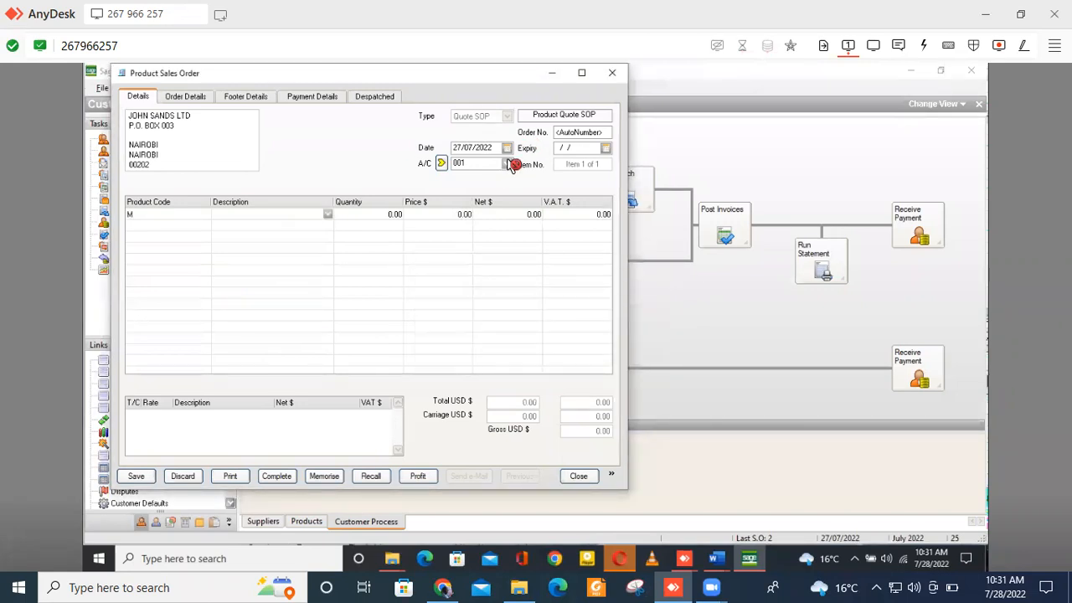
{"action": "left_click", "coordinate": [507, 163]}
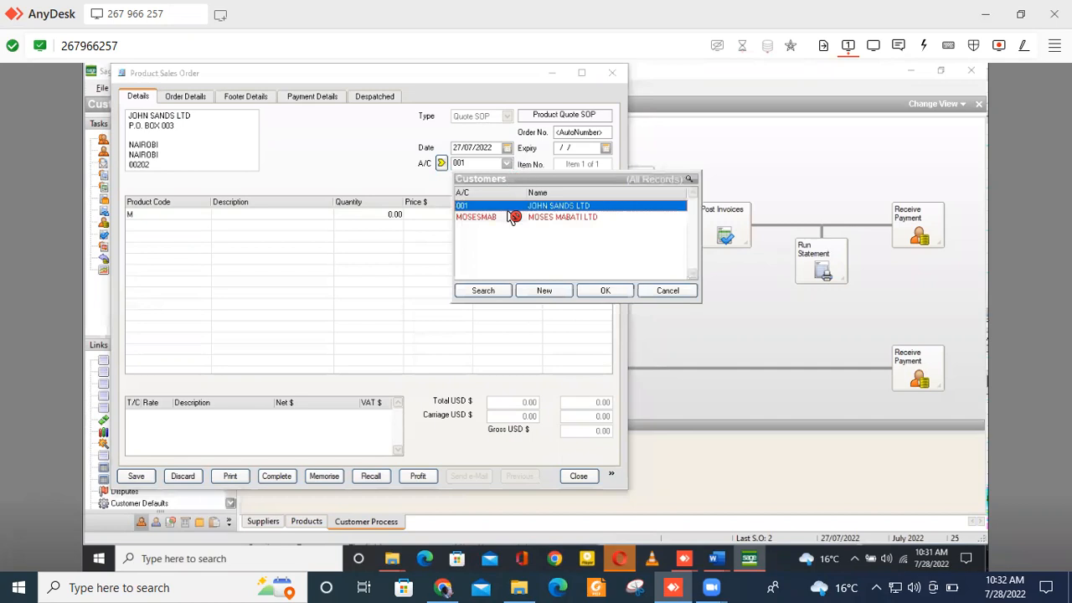
{"action": "left_click", "coordinate": [473, 165]}
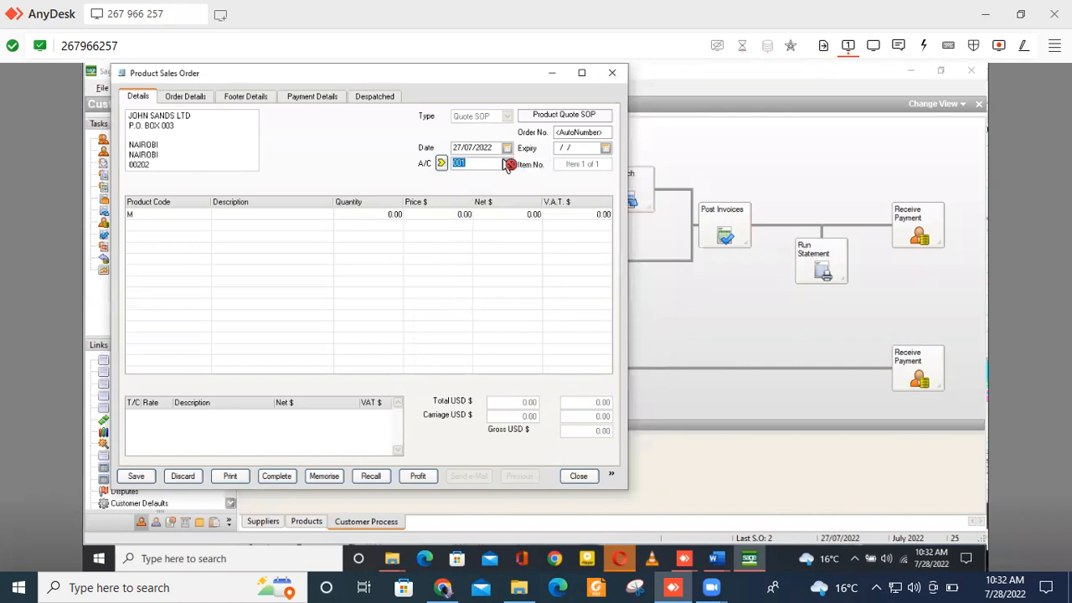
Set the quotation's first line to product 001 SAND
{"action": "left_click", "coordinate": [176, 217]}
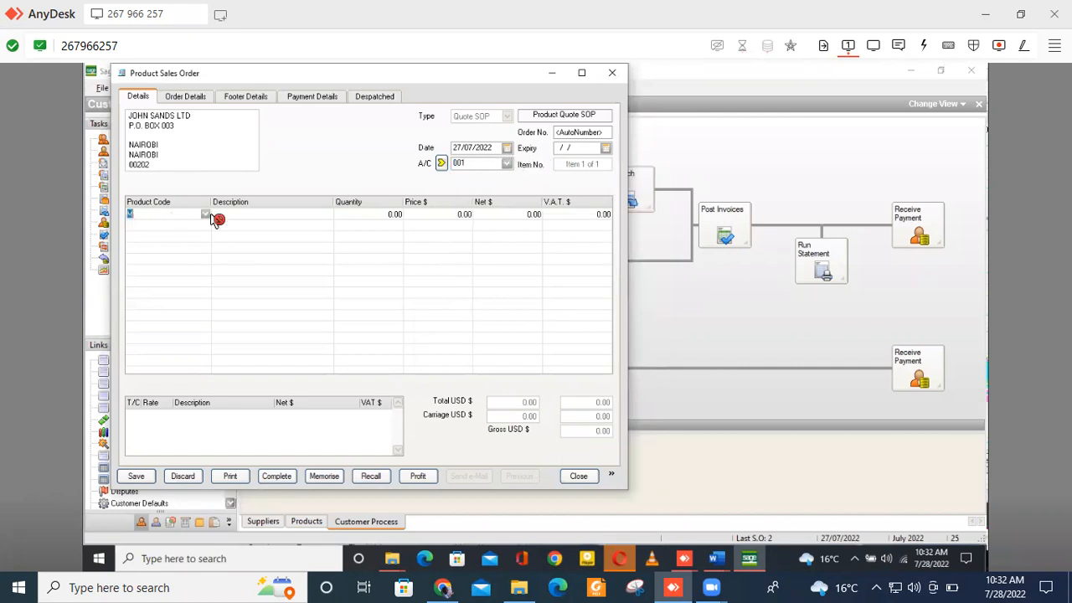
{"action": "left_click", "coordinate": [205, 215]}
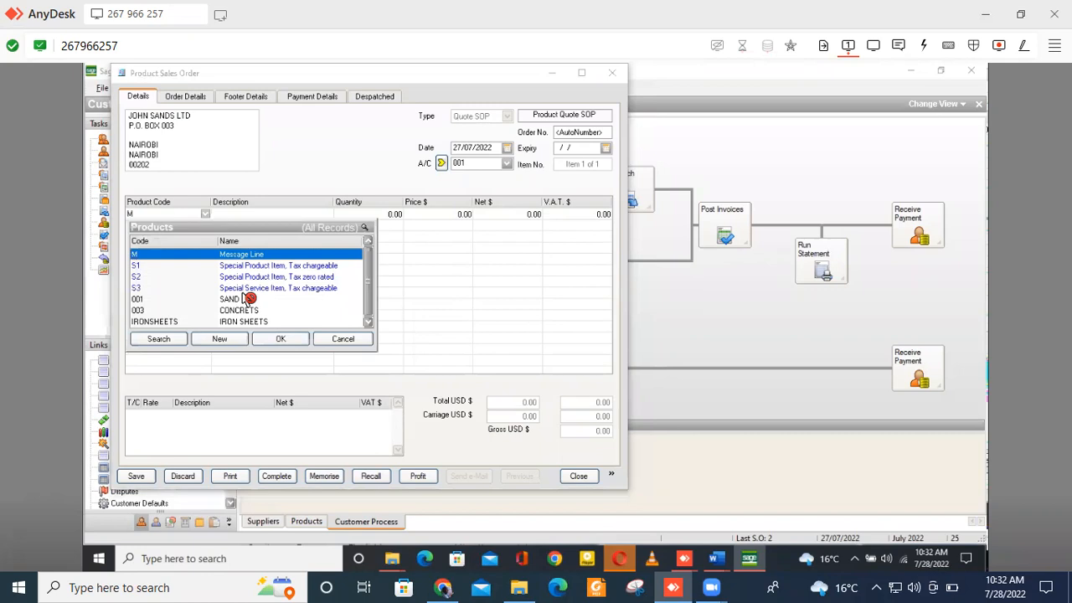
{"action": "left_click", "coordinate": [248, 299]}
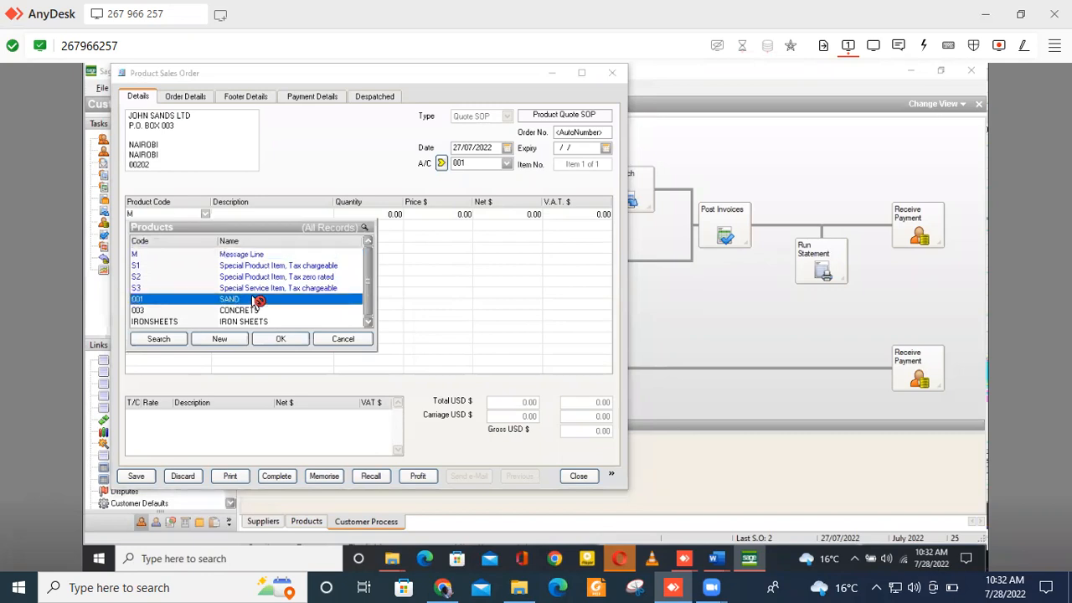
{"action": "left_click", "coordinate": [279, 338]}
{"action": "left_click", "coordinate": [394, 217]}
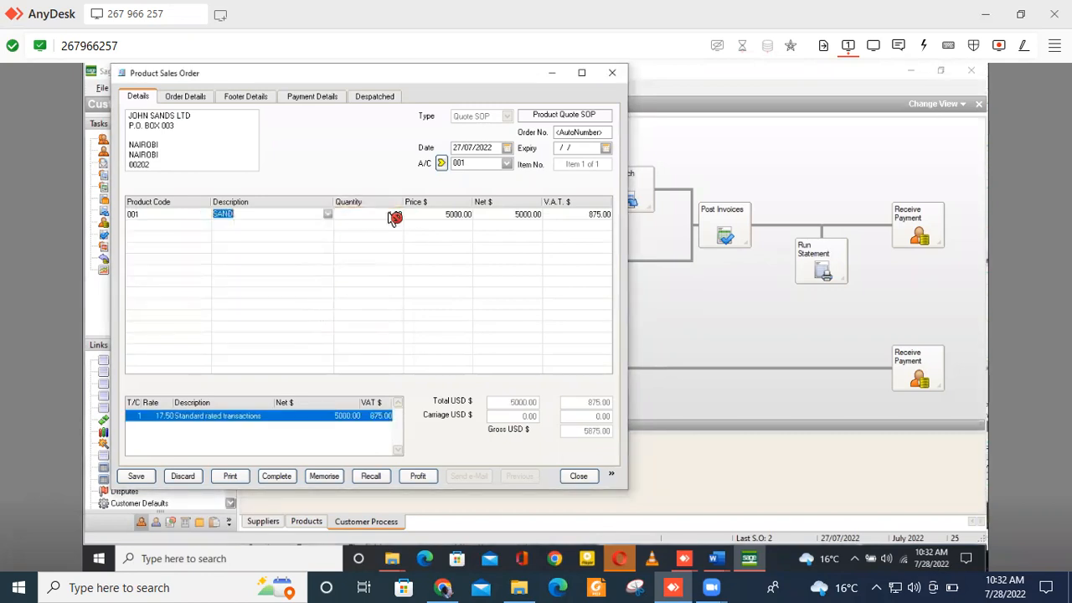
Add product 003 CONCRETS as the quotation's second line
{"action": "left_click", "coordinate": [490, 223]}
{"action": "left_click", "coordinate": [209, 223]}
{"action": "left_click", "coordinate": [206, 224]}
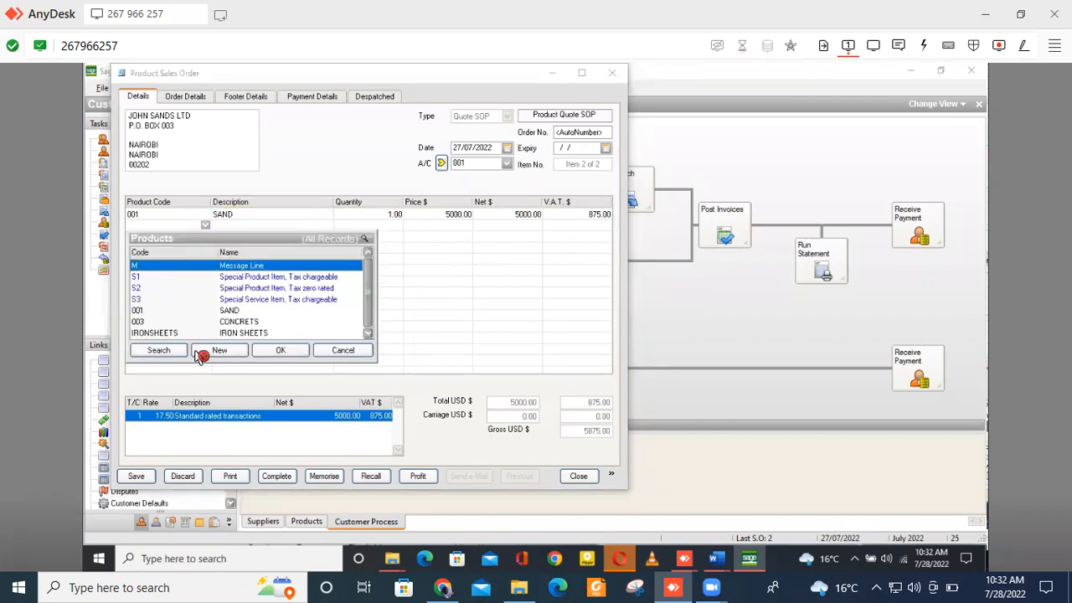
{"action": "left_click", "coordinate": [156, 323]}
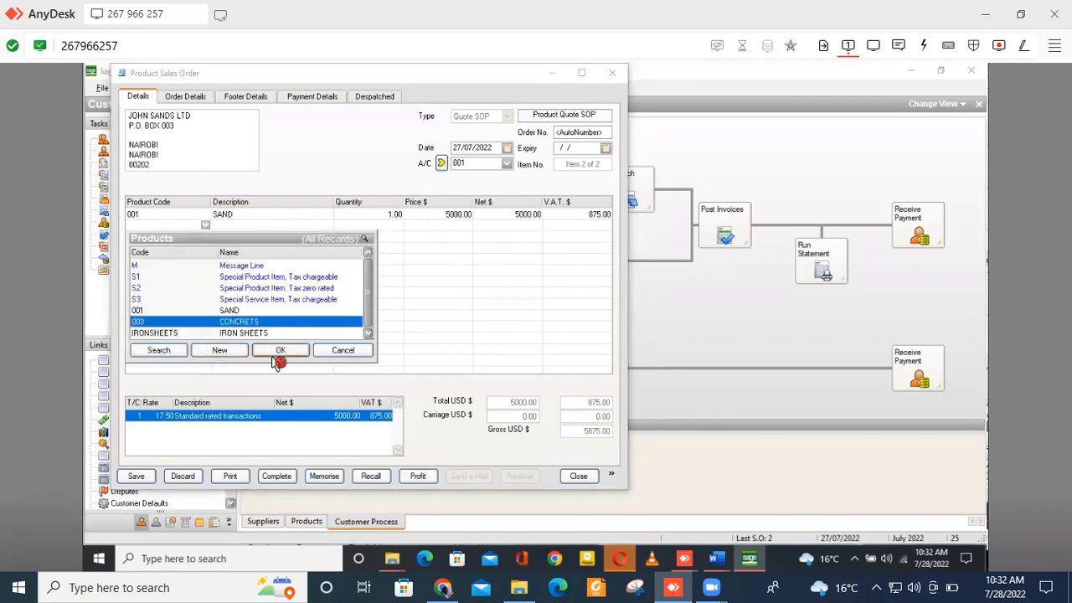
{"action": "left_click", "coordinate": [279, 352]}
Add product IRONSHEETS as the quotation's third line
{"action": "left_click", "coordinate": [208, 242]}
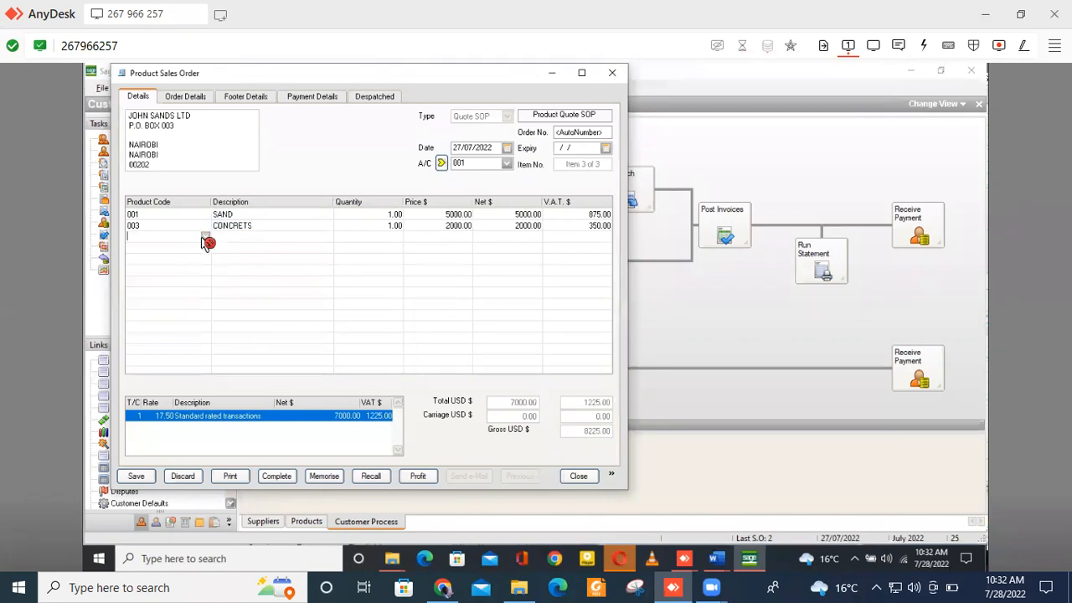
{"action": "left_click", "coordinate": [206, 238]}
{"action": "left_click", "coordinate": [201, 346]}
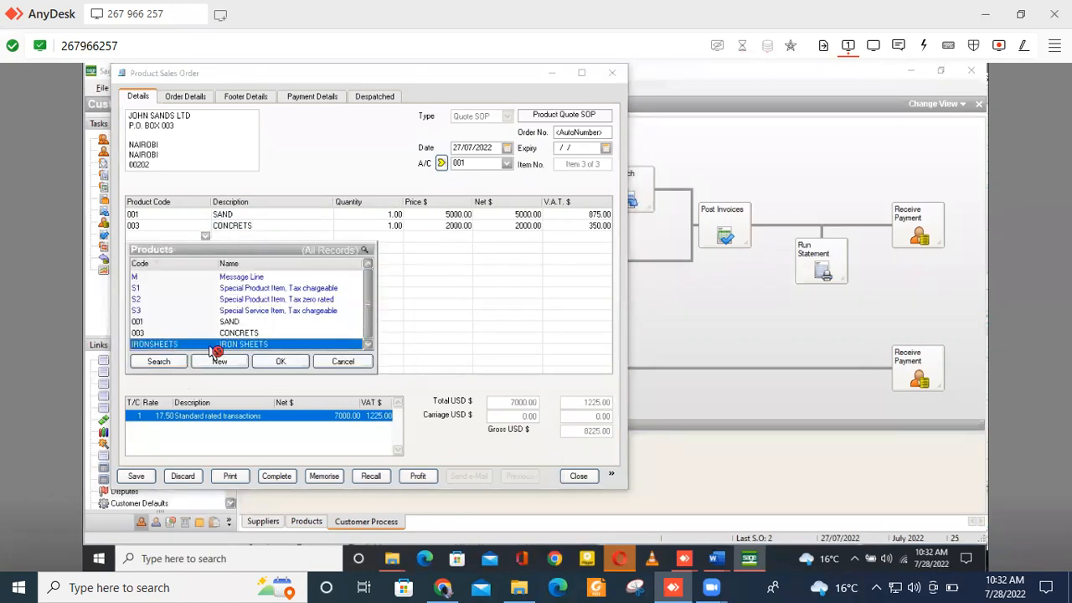
{"action": "left_click", "coordinate": [268, 361]}
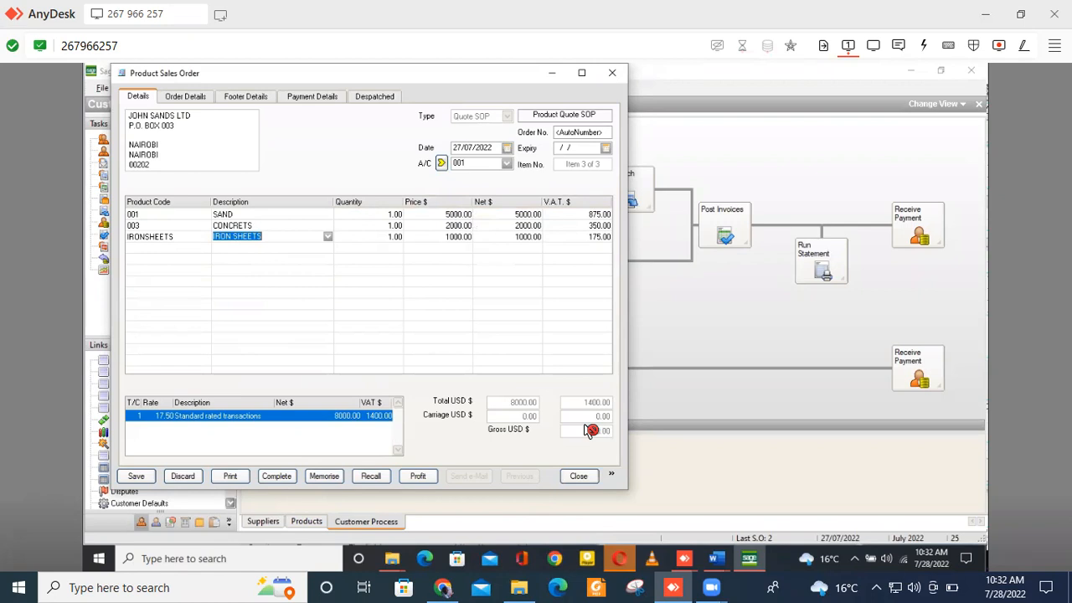
Save the JOHN SANDS LTD quotation and close its form
{"action": "left_click", "coordinate": [191, 255]}
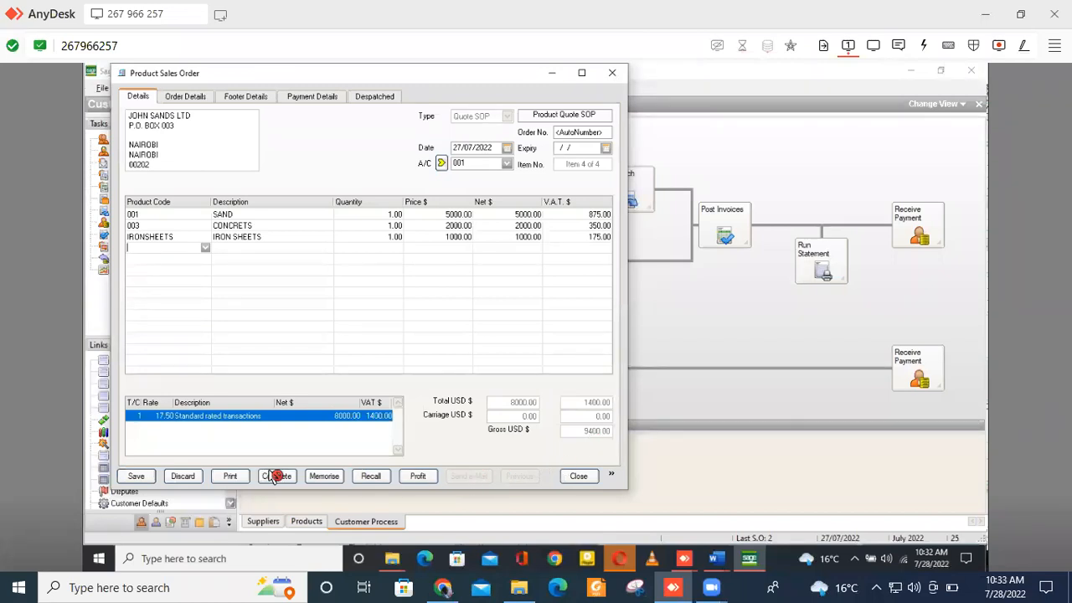
{"action": "left_click", "coordinate": [138, 476]}
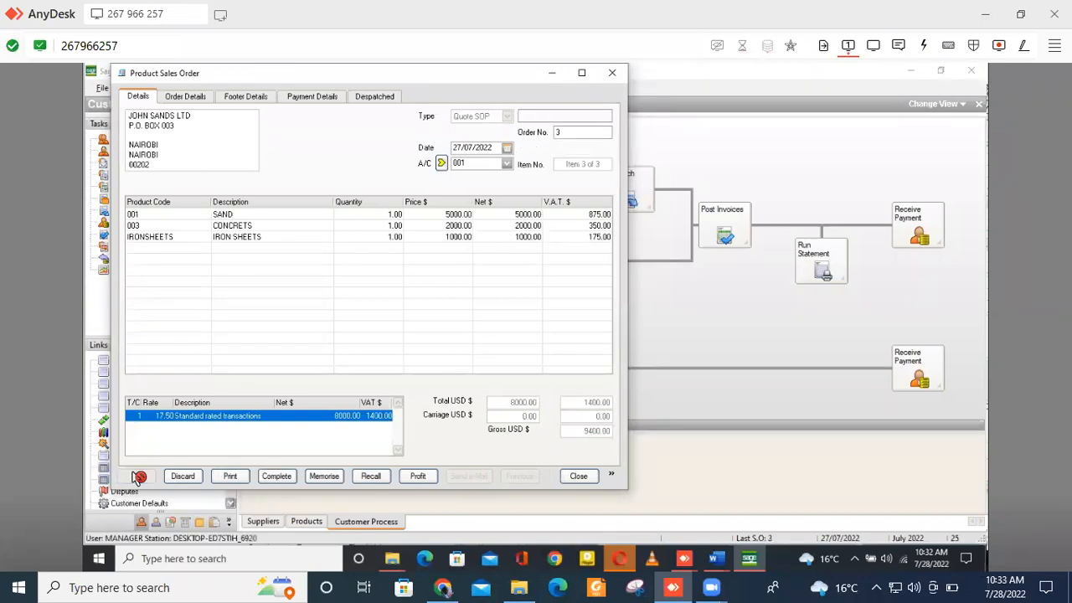
{"action": "left_click", "coordinate": [580, 475]}
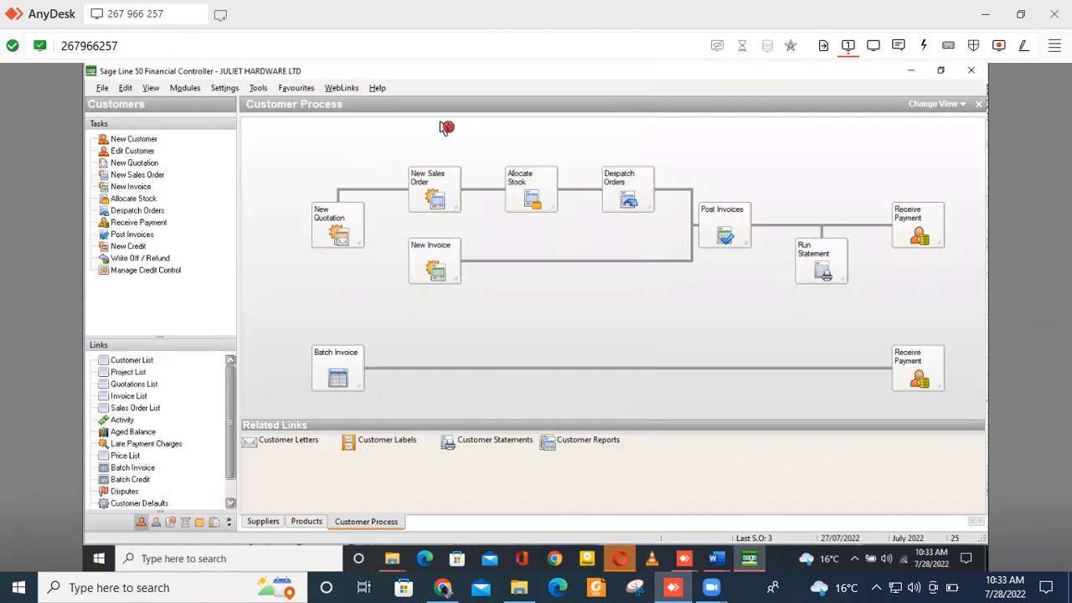
Start a new sales order for customer JOHN SANDS LTD and acknowledge the warning about account terms
{"action": "left_click", "coordinate": [432, 181]}
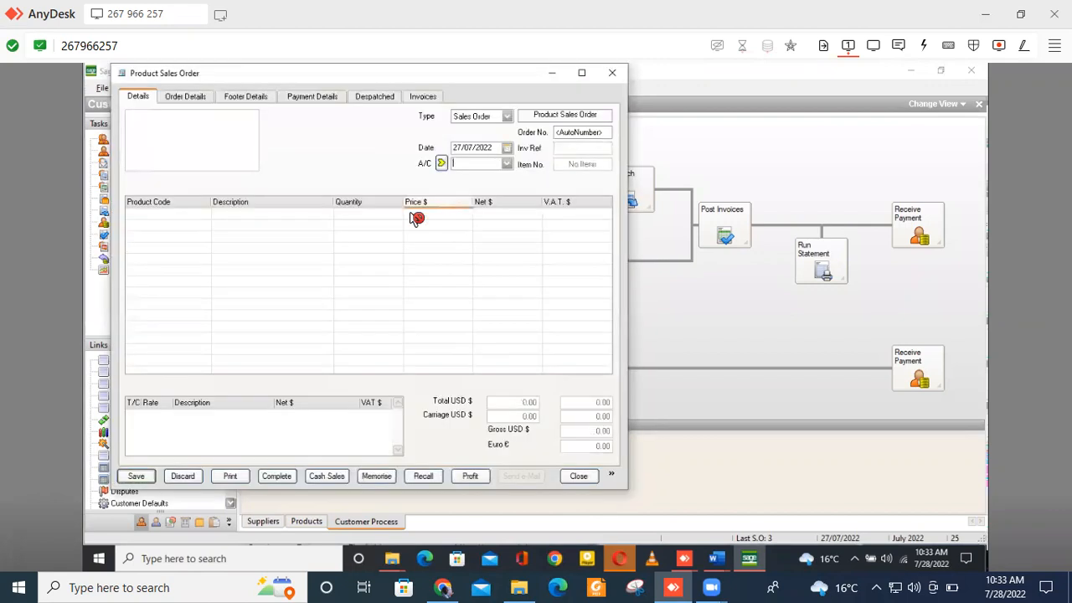
{"action": "left_click", "coordinate": [507, 164]}
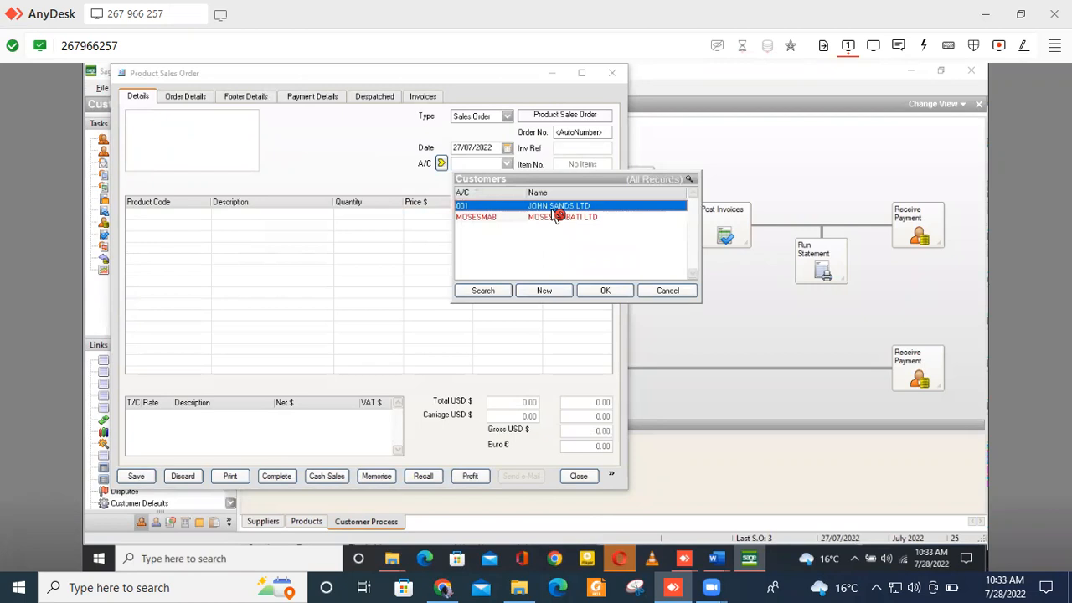
{"action": "left_click", "coordinate": [610, 291]}
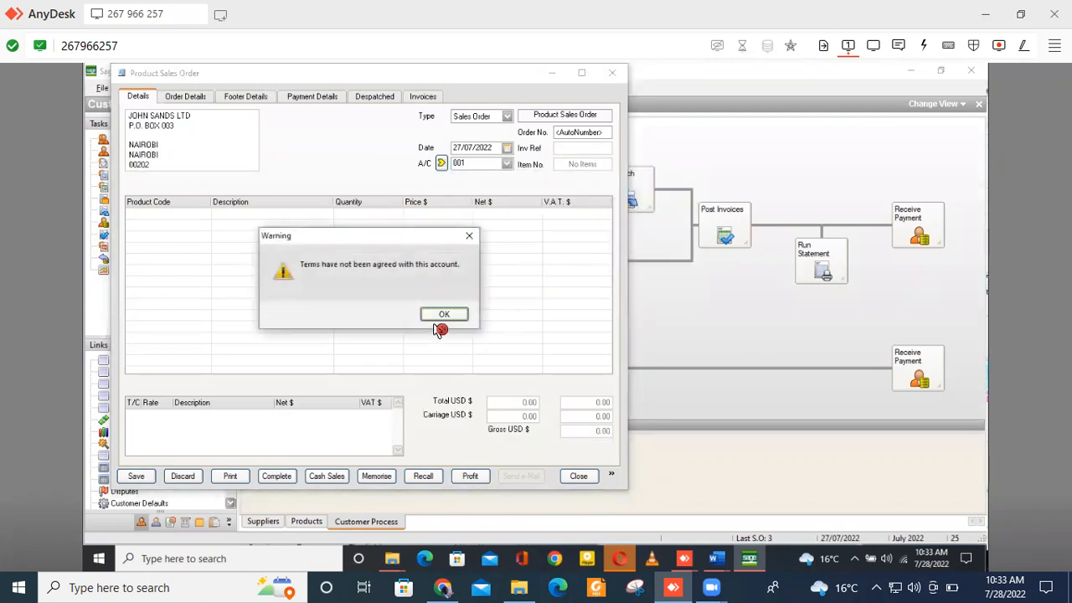
{"action": "left_click", "coordinate": [438, 316]}
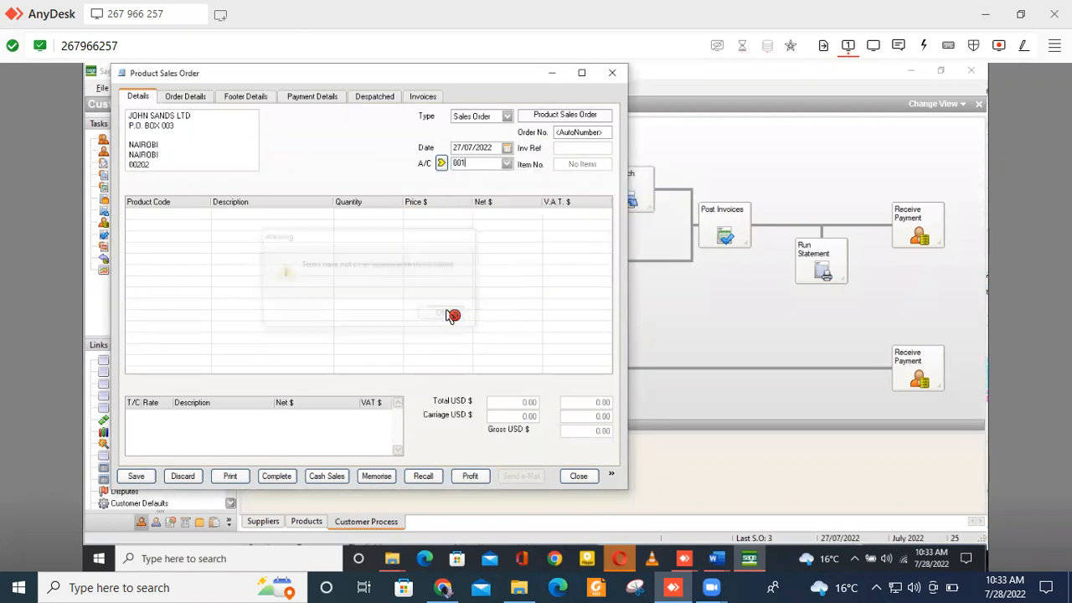
Add product 001 SAND to the sales order with a quantity of 200
{"action": "left_click", "coordinate": [205, 214]}
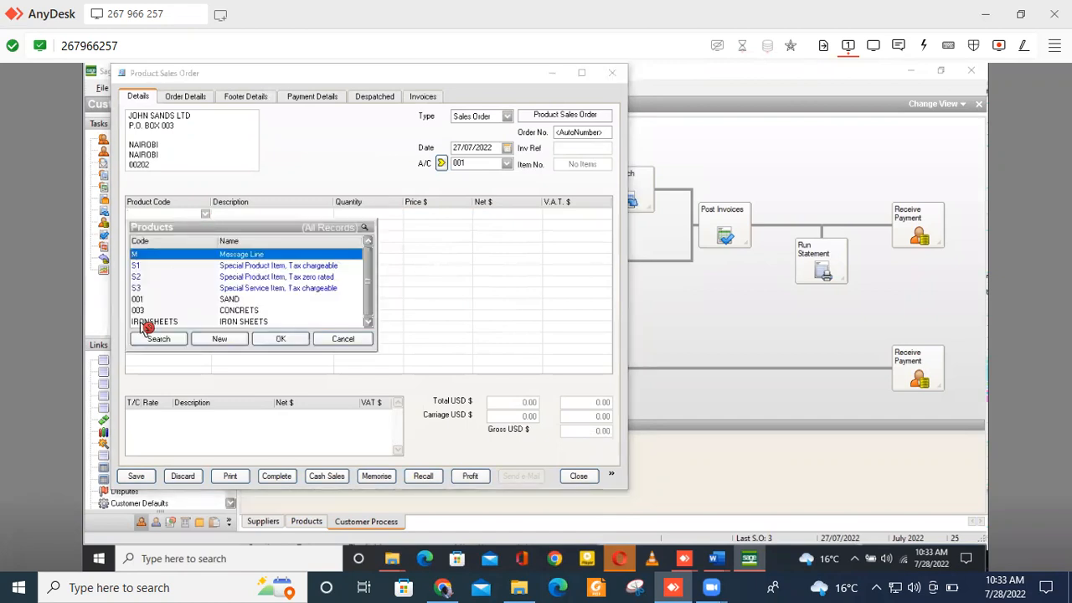
{"action": "left_click", "coordinate": [226, 289]}
{"action": "left_click", "coordinate": [230, 299]}
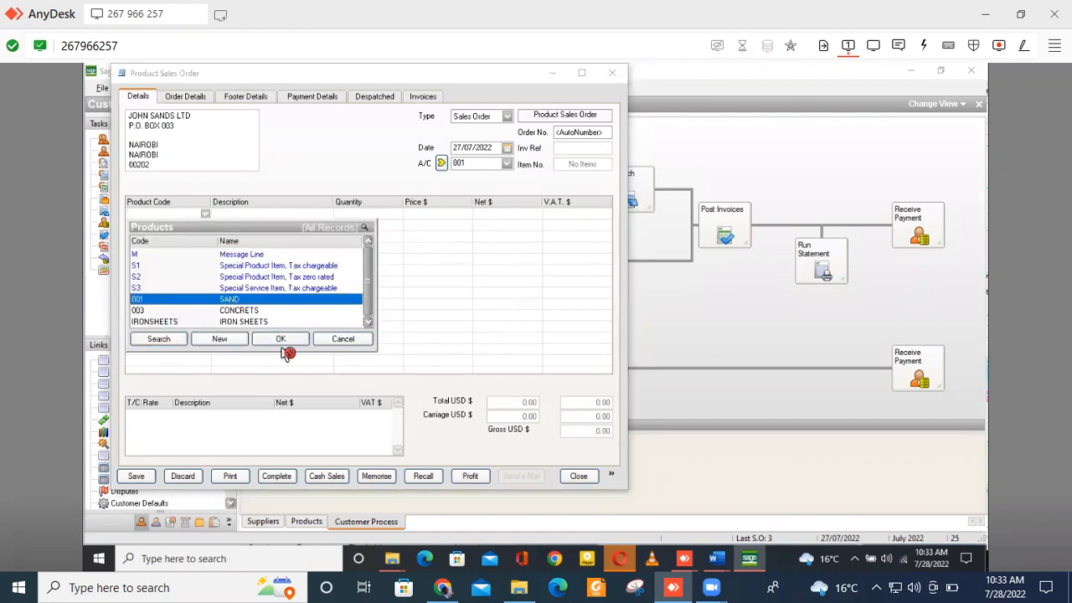
{"action": "left_click", "coordinate": [280, 339]}
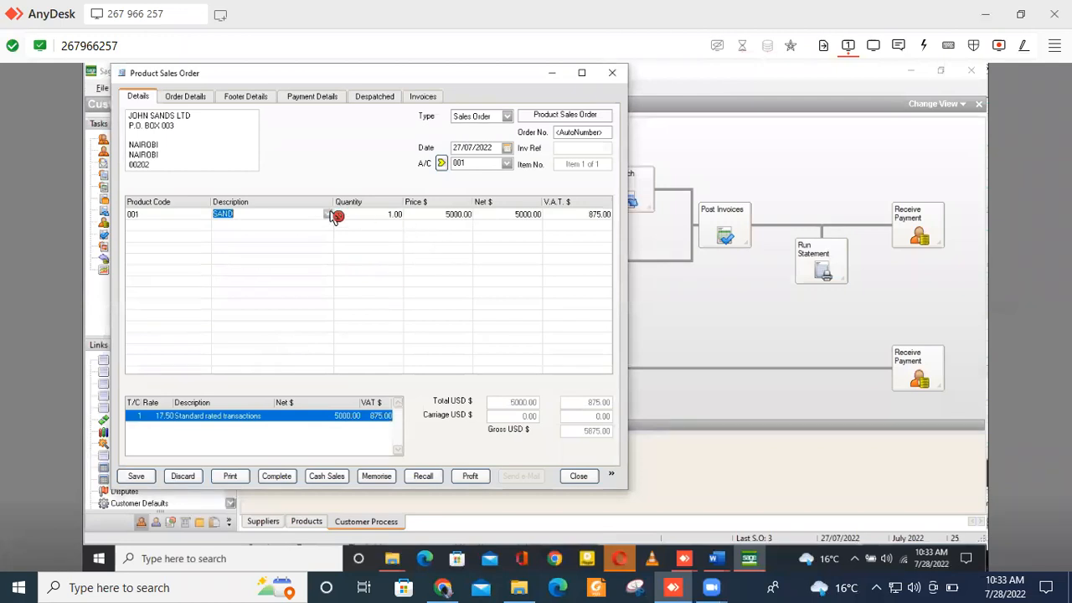
{"action": "left_click", "coordinate": [386, 215]}
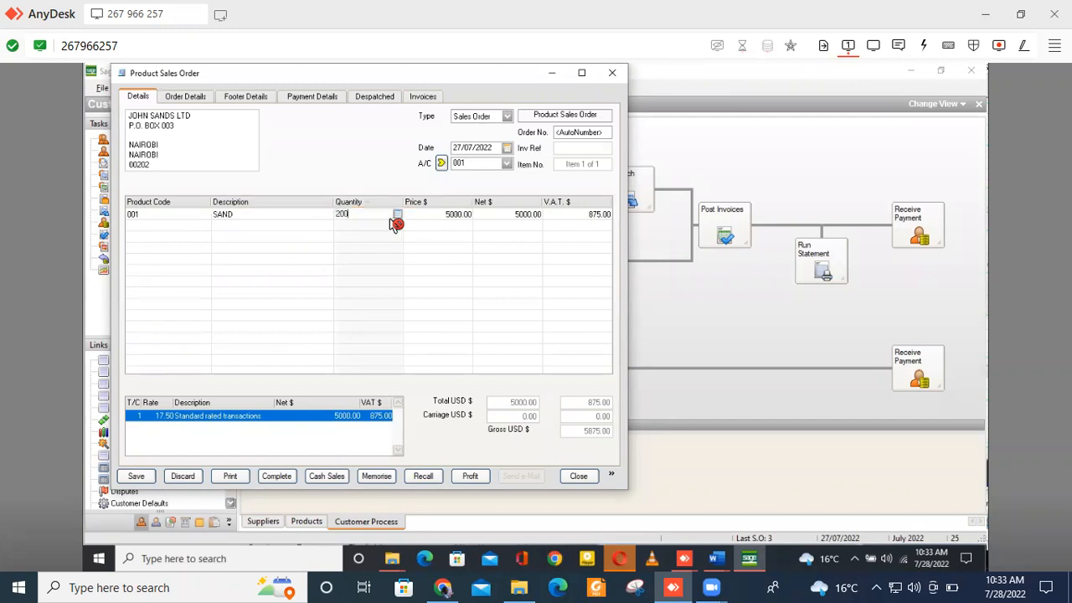
Add product IRONSHEETS as the sales order's second line with a quantity of 100
{"action": "left_click", "coordinate": [167, 226]}
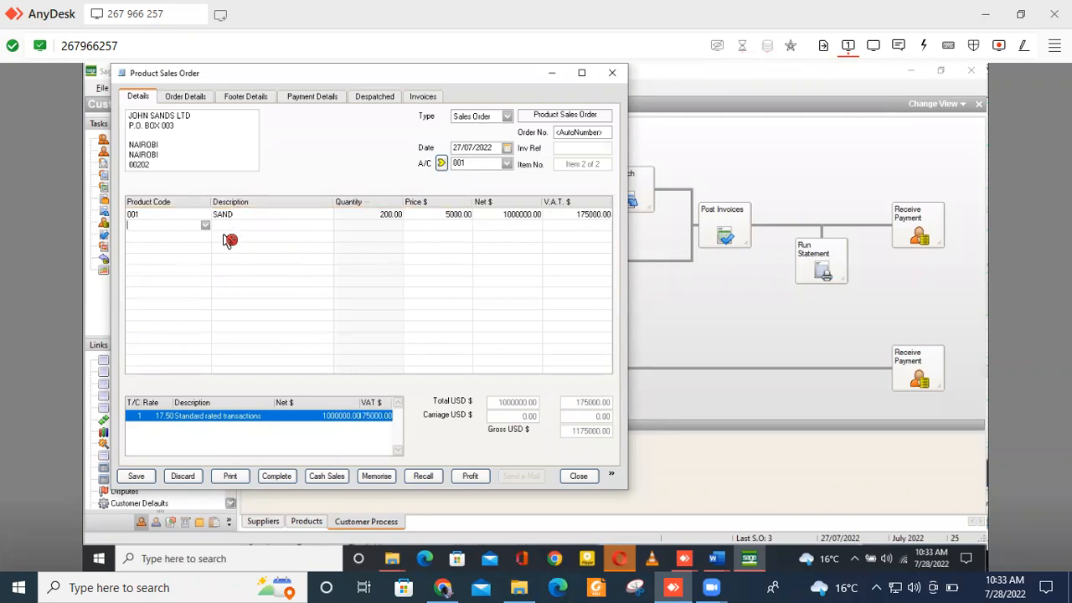
{"action": "left_click", "coordinate": [206, 227]}
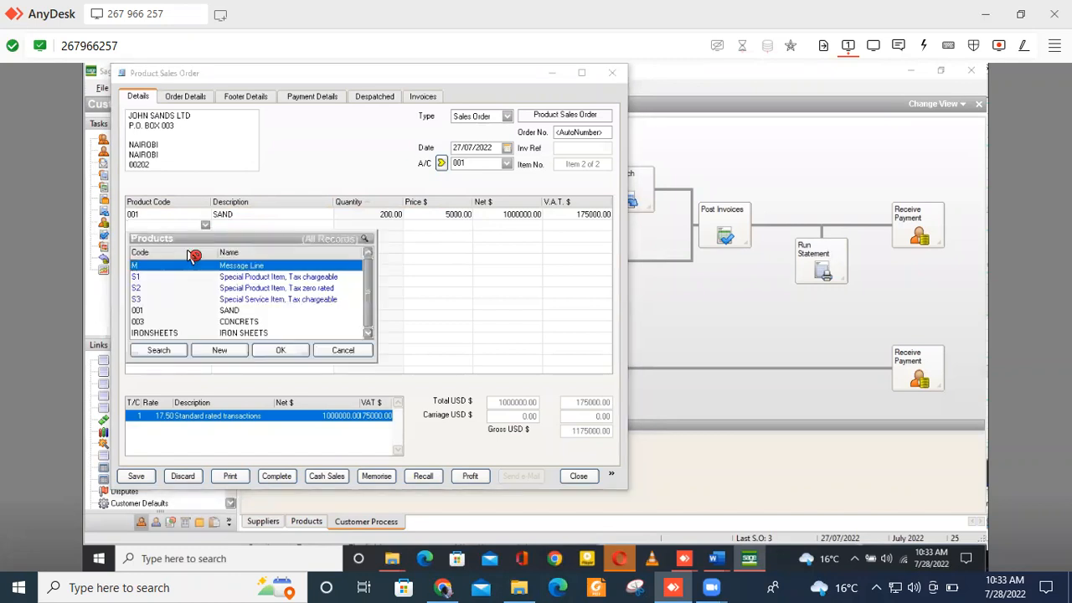
{"action": "left_click", "coordinate": [166, 334]}
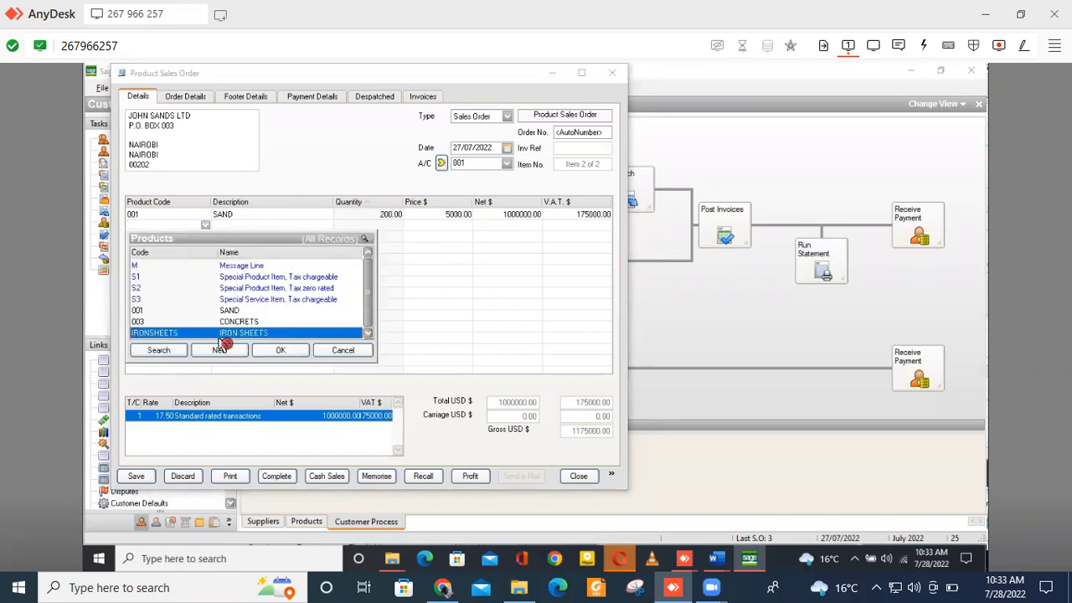
{"action": "left_click", "coordinate": [280, 350]}
{"action": "left_click", "coordinate": [392, 228]}
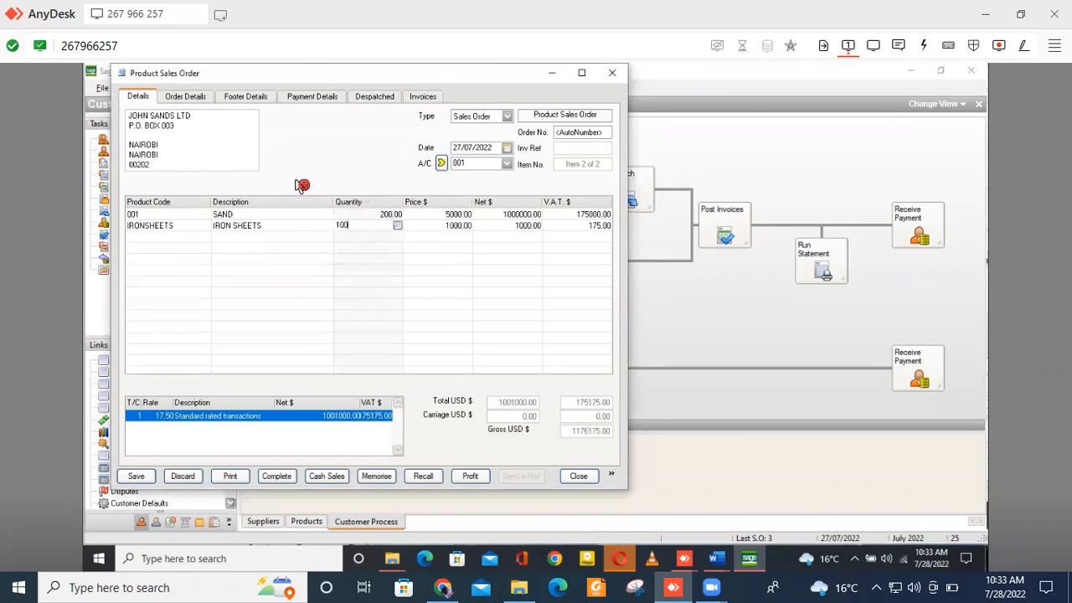
Add product 003 CONCRETS as the sales order's third line with a quantity of 80
{"action": "left_click", "coordinate": [172, 232]}
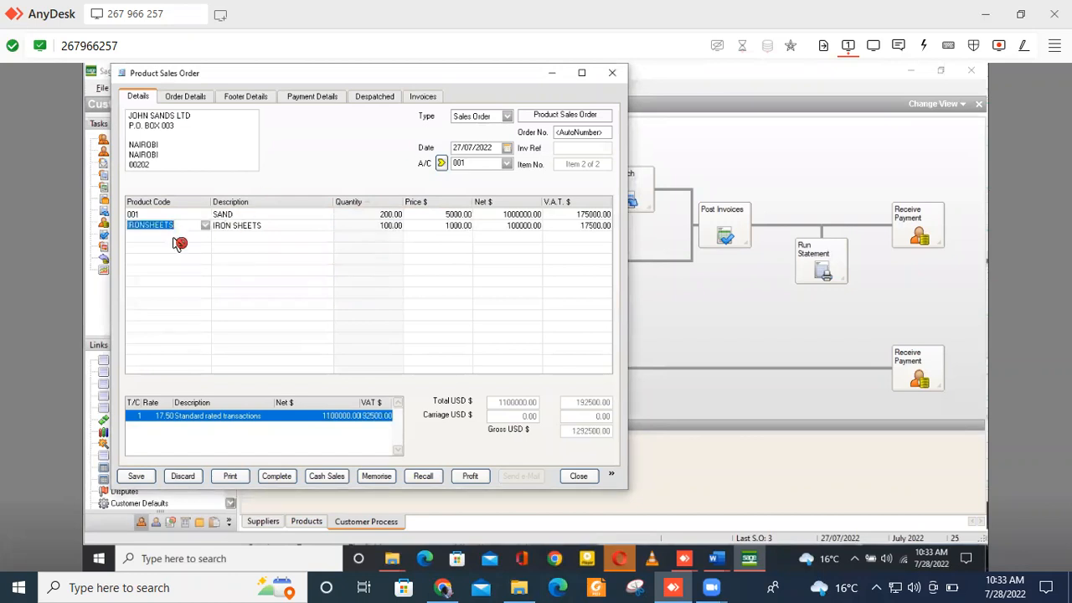
{"action": "left_click", "coordinate": [172, 237]}
{"action": "left_click", "coordinate": [206, 236]}
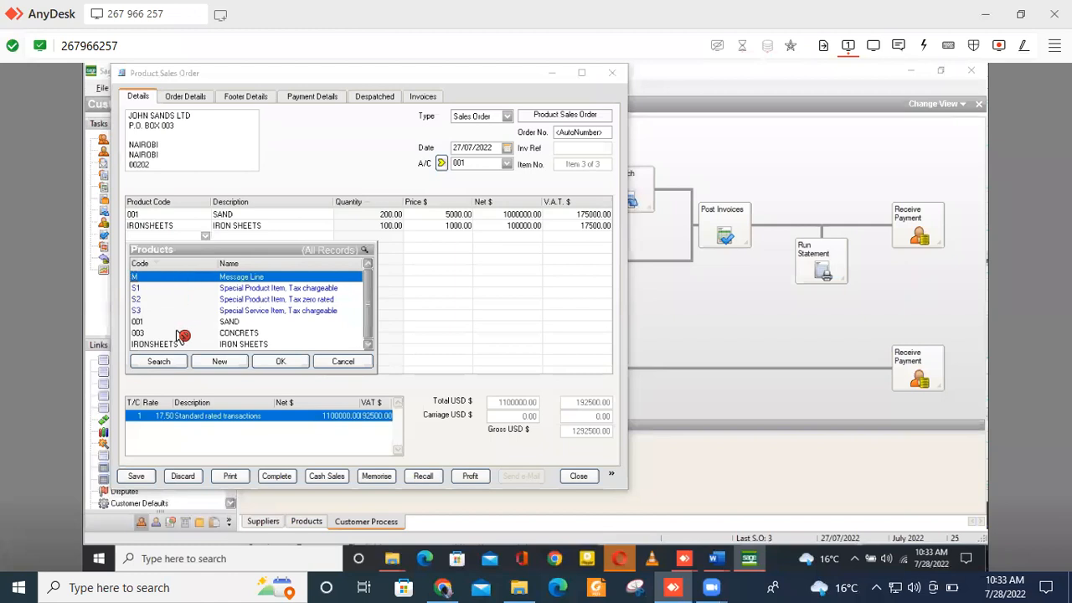
{"action": "key", "text": "Down"}
{"action": "key", "text": "Down"}
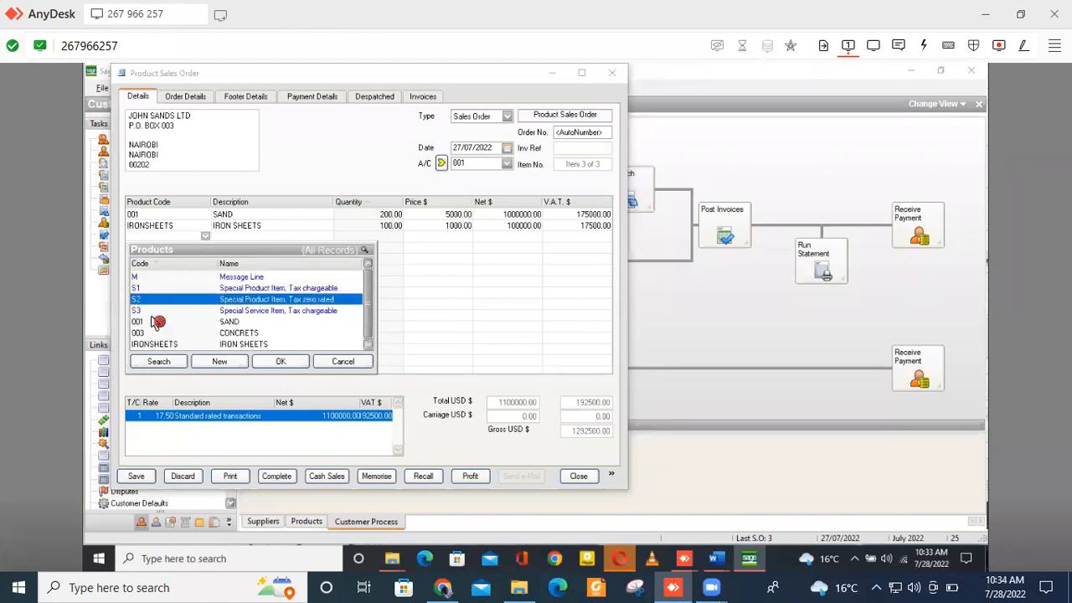
{"action": "left_click", "coordinate": [254, 334]}
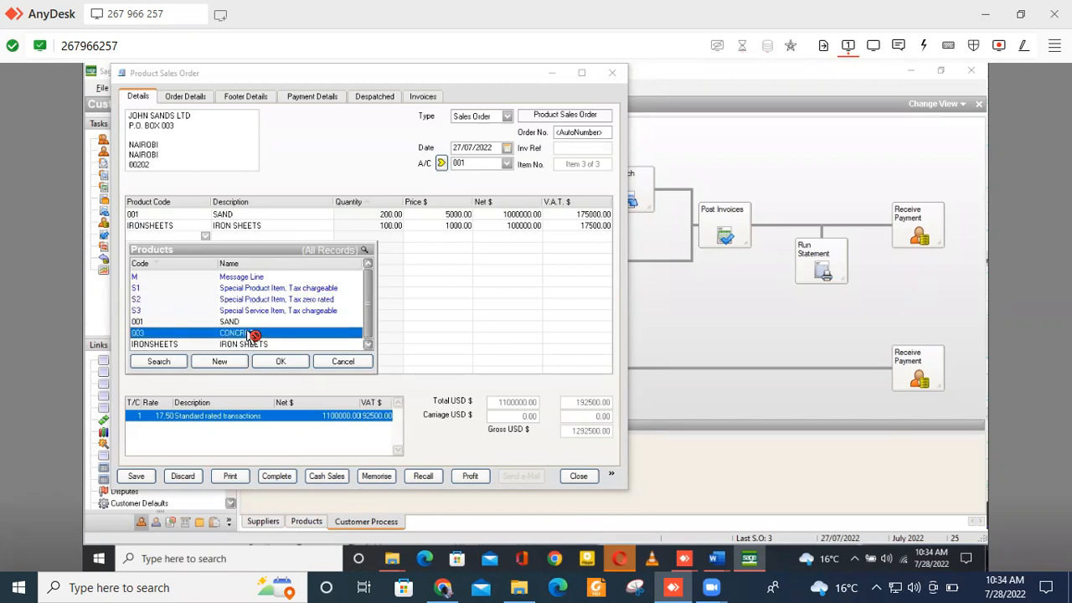
{"action": "left_click", "coordinate": [281, 361]}
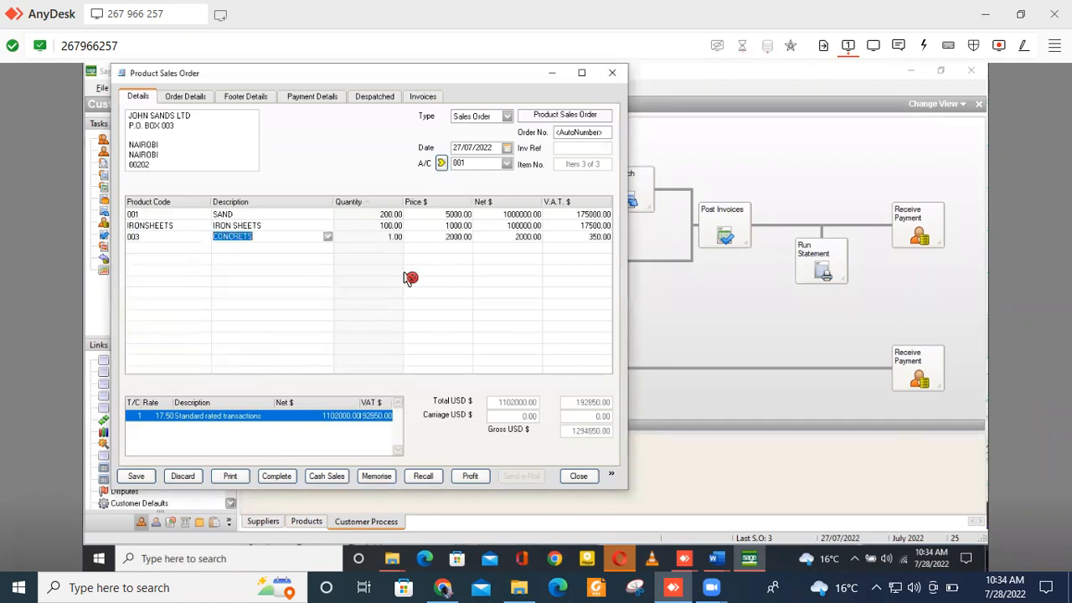
{"action": "left_click", "coordinate": [393, 224]}
{"action": "left_click", "coordinate": [397, 238]}
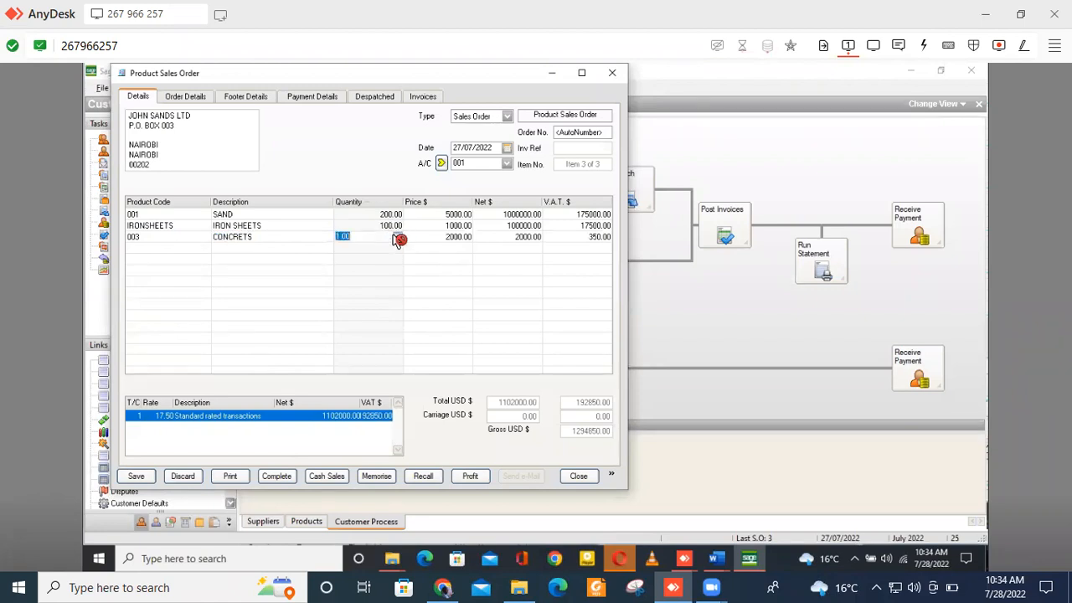
{"action": "type", "text": "80"}
{"action": "left_click", "coordinate": [268, 252]}
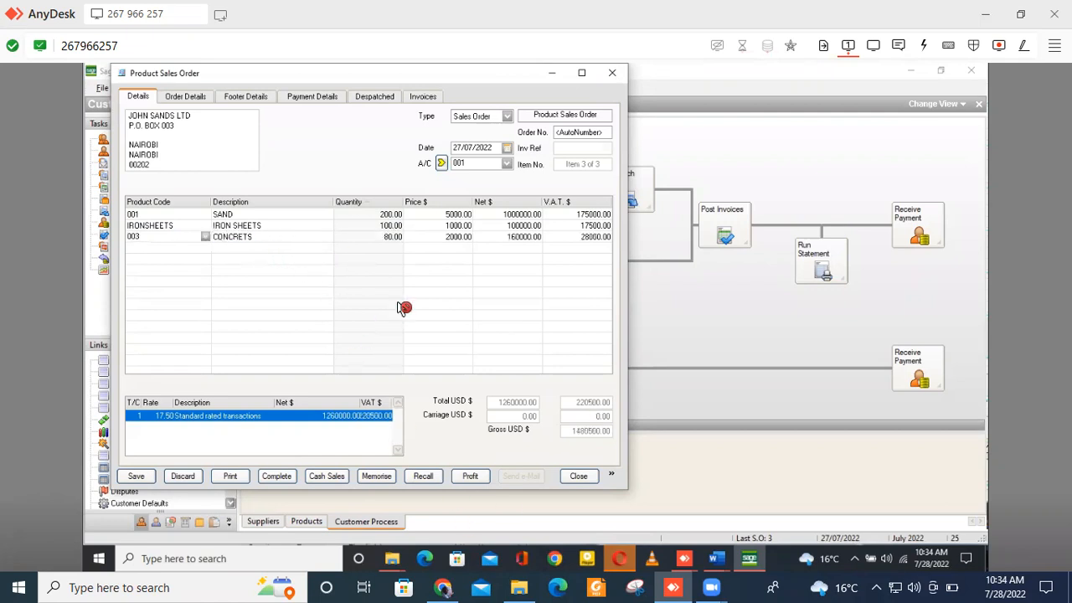
{"action": "left_click", "coordinate": [181, 252]}
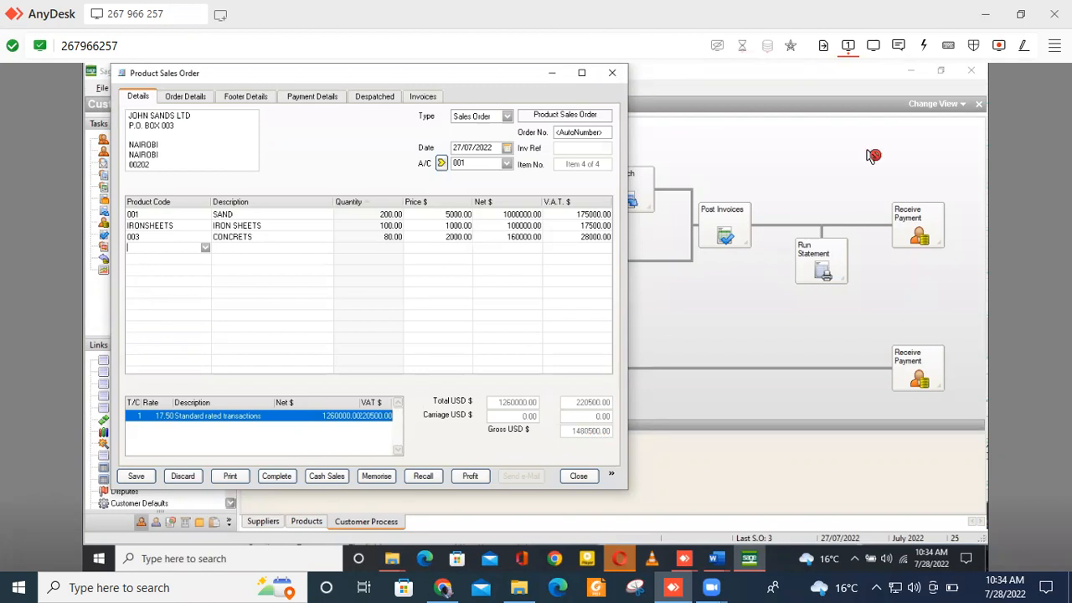
Save the JOHN SANDS LTD sales order and close its form
{"action": "left_click", "coordinate": [789, 443]}
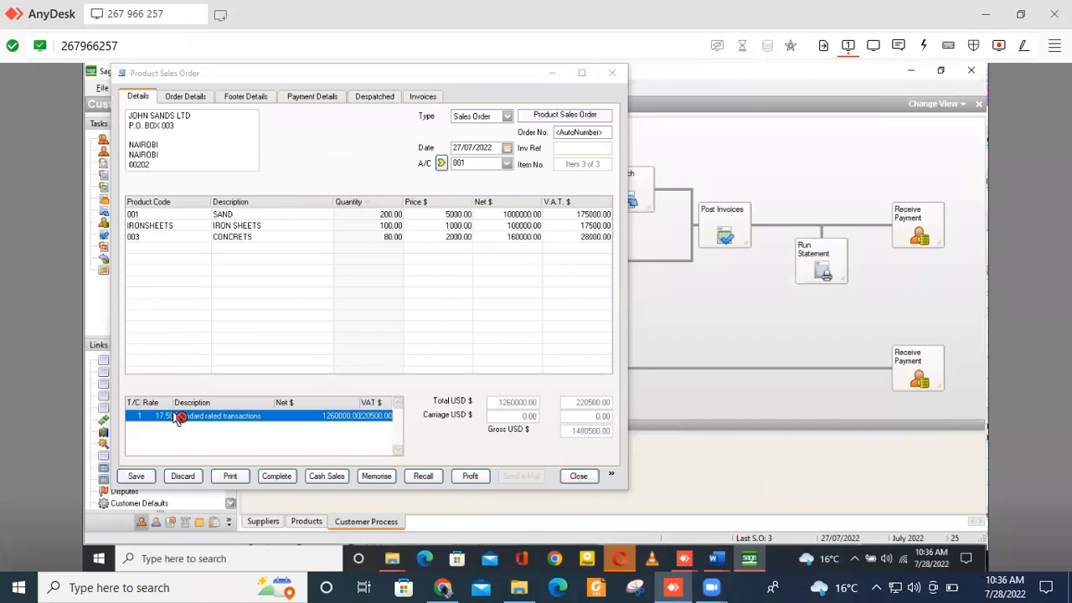
{"action": "left_click", "coordinate": [138, 477]}
{"action": "left_click", "coordinate": [577, 475]}
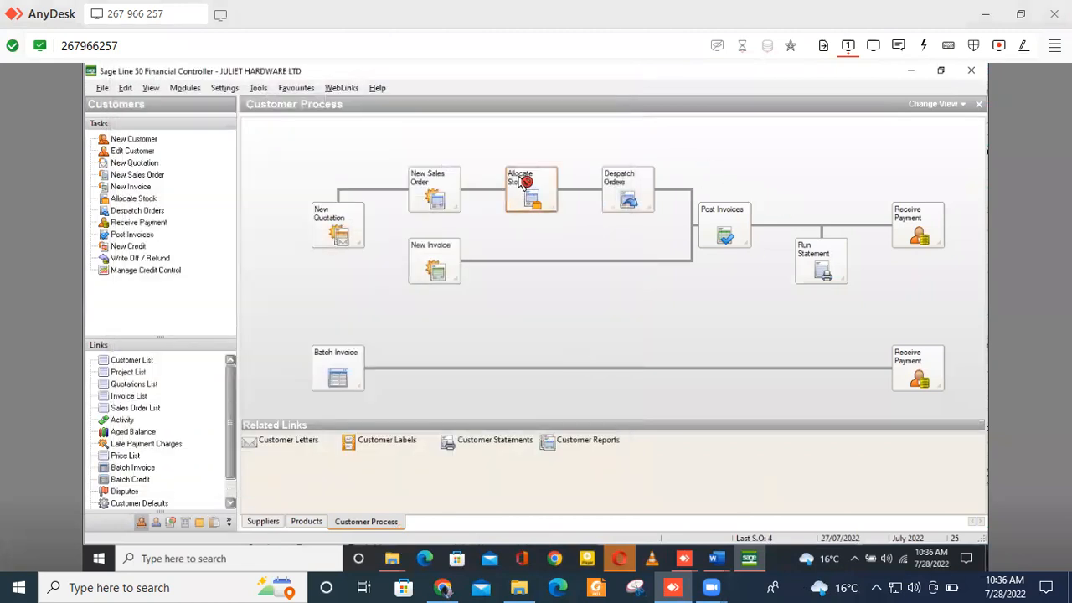
Allocate stock in full to the JOHN SANDS LTD sales order
{"action": "left_click", "coordinate": [524, 183]}
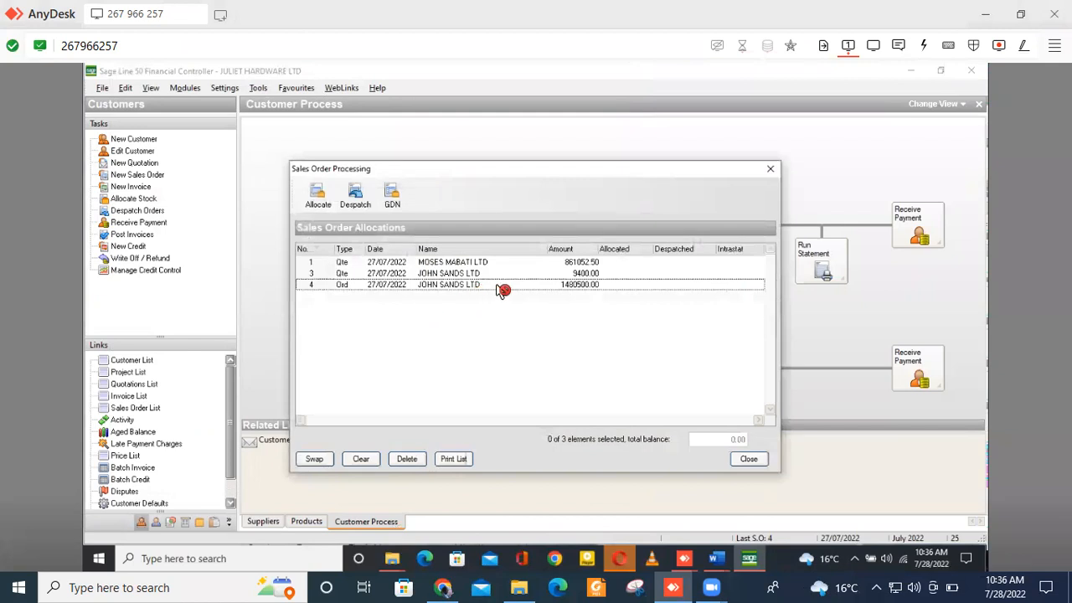
{"action": "left_click", "coordinate": [310, 287]}
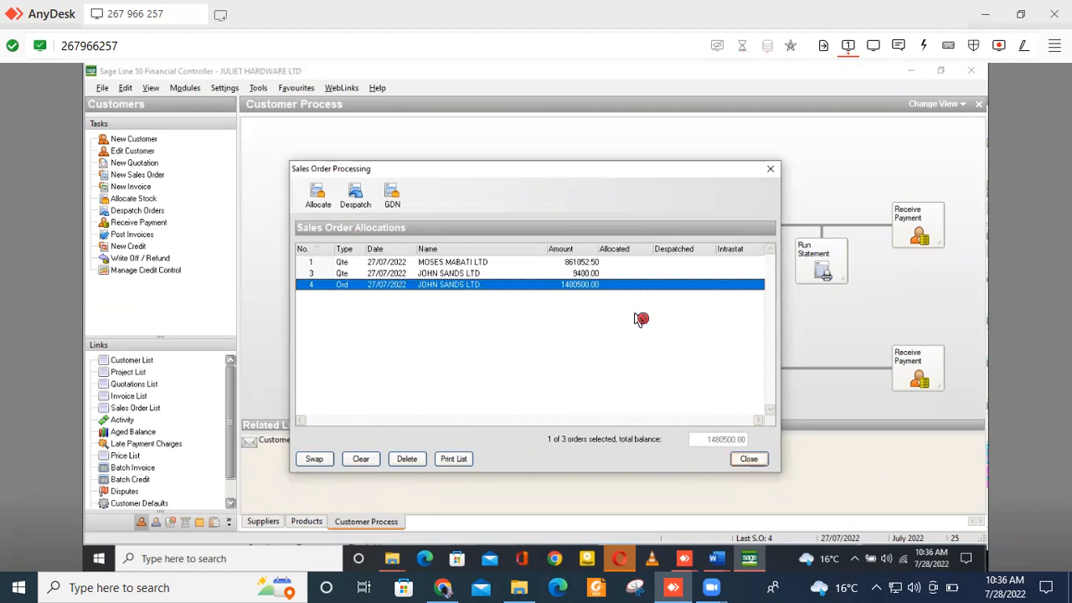
{"action": "left_click", "coordinate": [317, 195]}
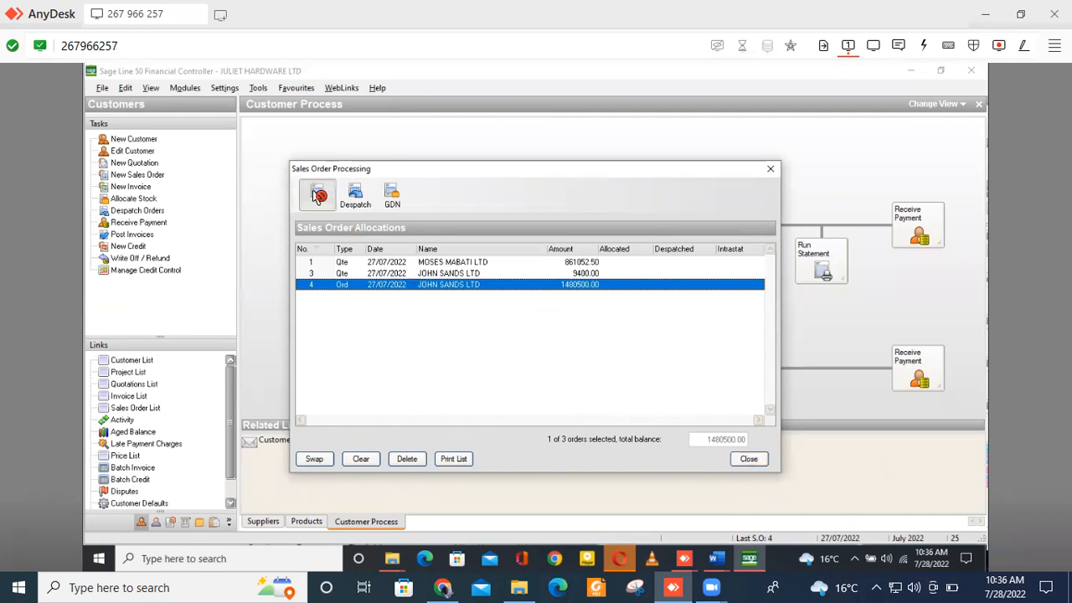
{"action": "left_click", "coordinate": [540, 353]}
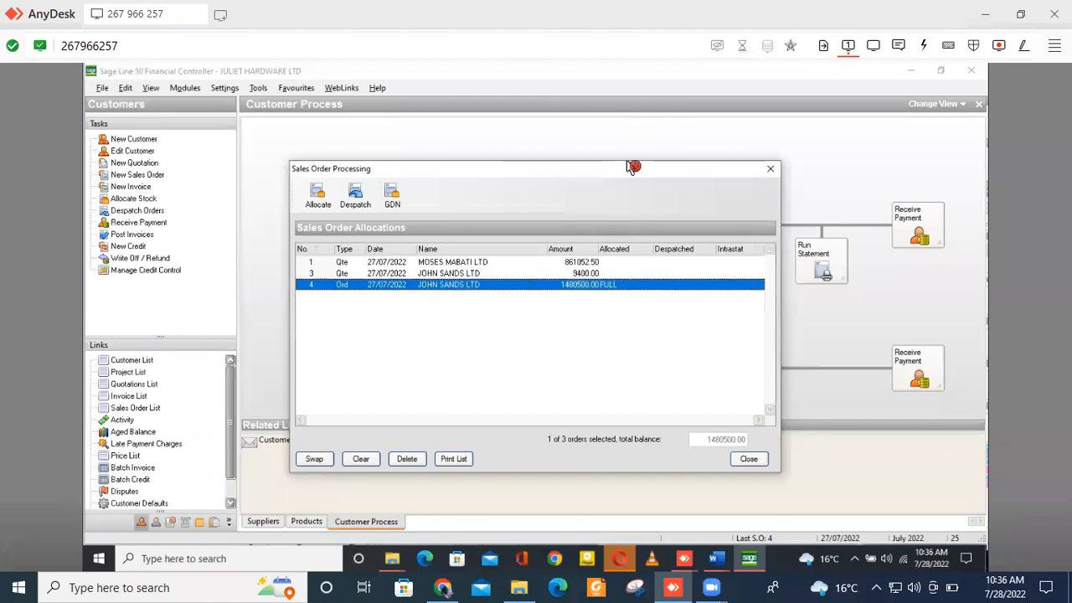
Despatch the JOHN SANDS LTD order, creating invoice details and updating stock, and close the sales order processing window
{"action": "left_click_drag", "start_coordinate": [625, 175], "coordinate": [630, 374]}
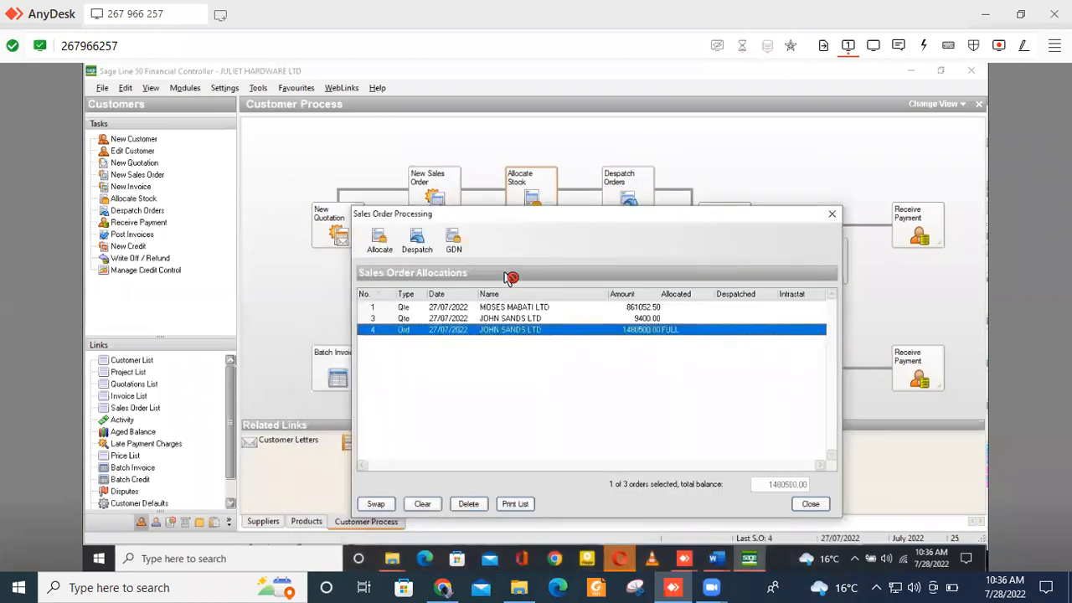
{"action": "left_click", "coordinate": [416, 250]}
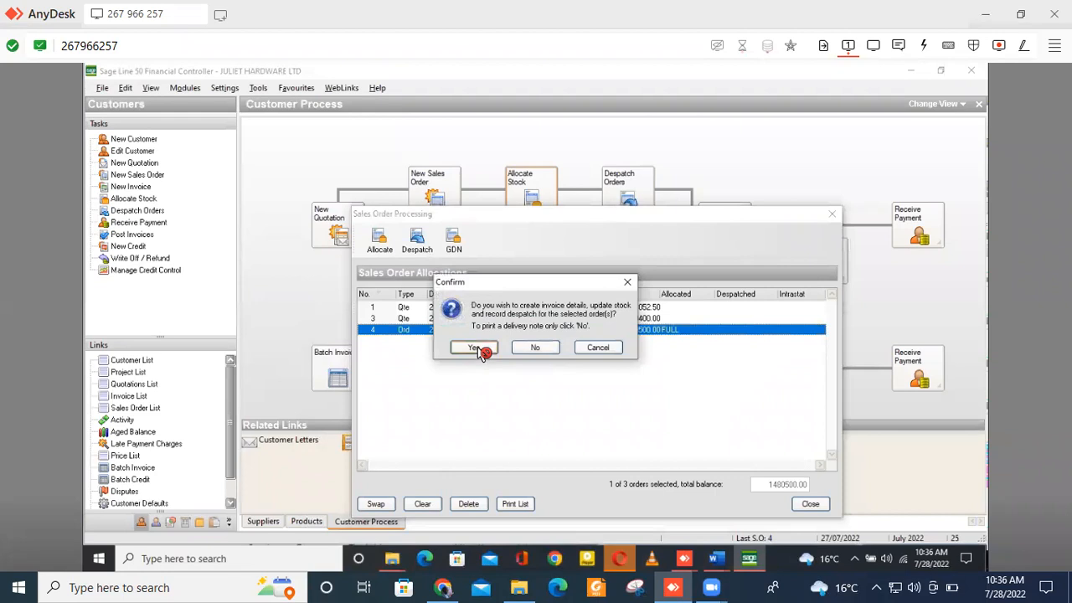
{"action": "left_click", "coordinate": [476, 349]}
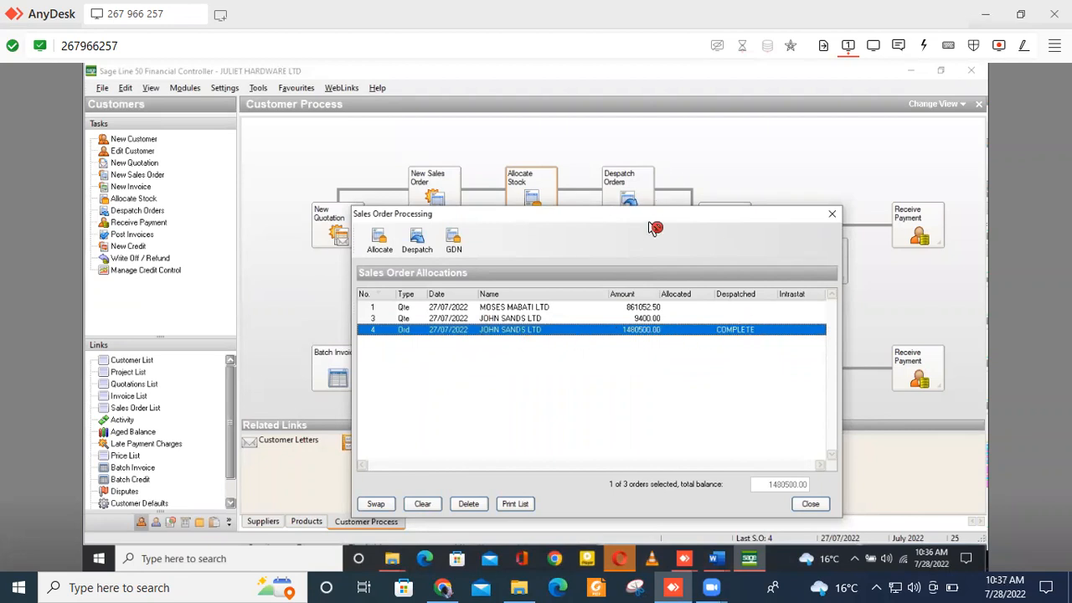
{"action": "left_click_drag", "start_coordinate": [652, 223], "coordinate": [571, 327]}
{"action": "left_click_drag", "start_coordinate": [655, 327], "coordinate": [706, 168]}
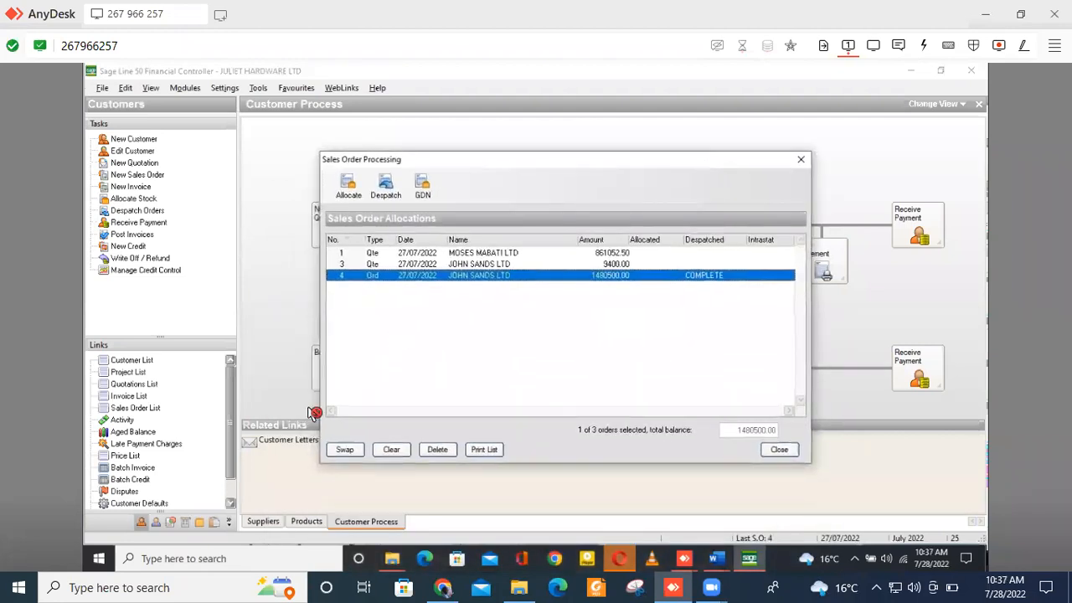
{"action": "left_click", "coordinate": [779, 450]}
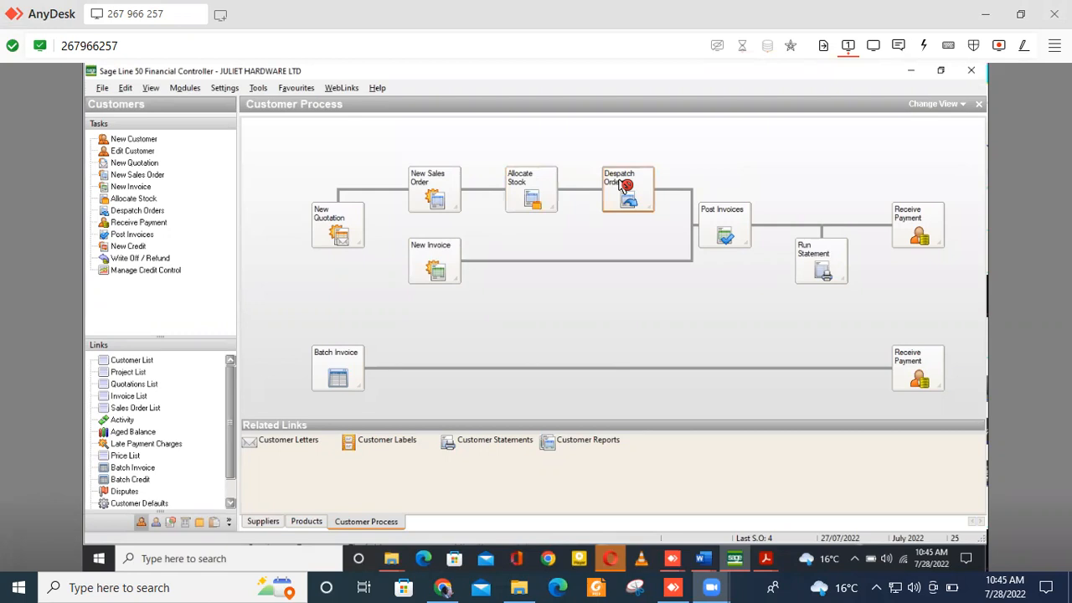
Start a customer receipt for JOHN SANDS LTD into bank account 1200
{"action": "left_click", "coordinate": [920, 219]}
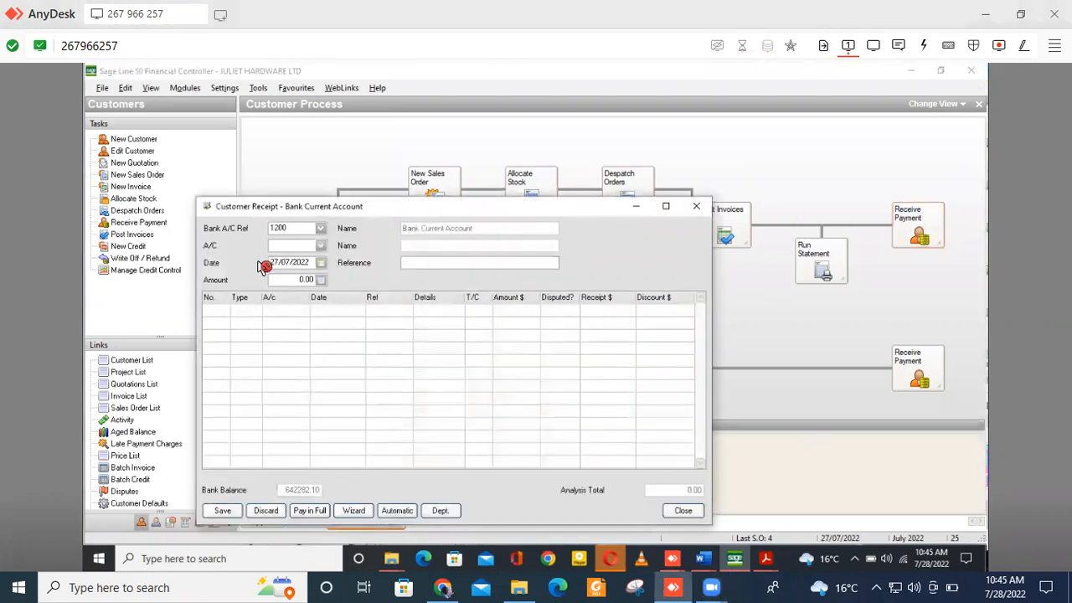
{"action": "left_click_drag", "start_coordinate": [412, 212], "coordinate": [424, 168]}
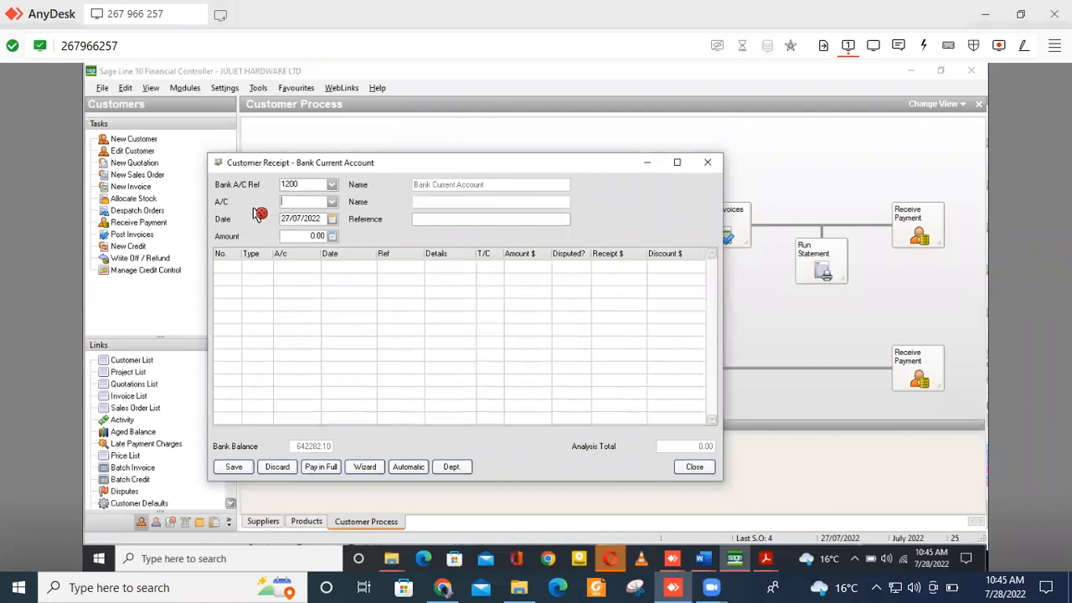
{"action": "left_click", "coordinate": [333, 201]}
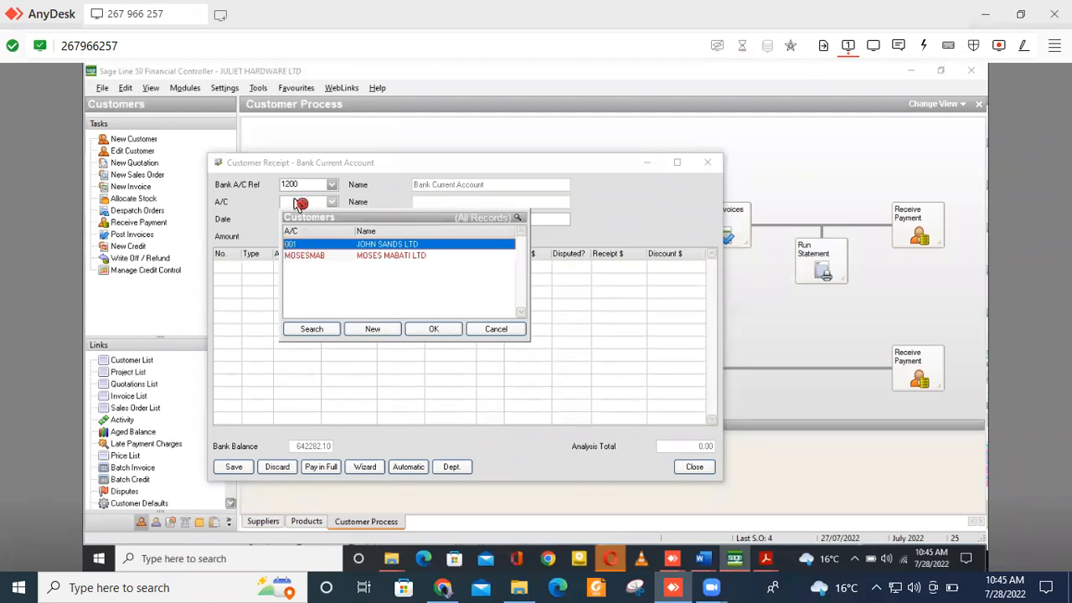
{"action": "left_click", "coordinate": [435, 330]}
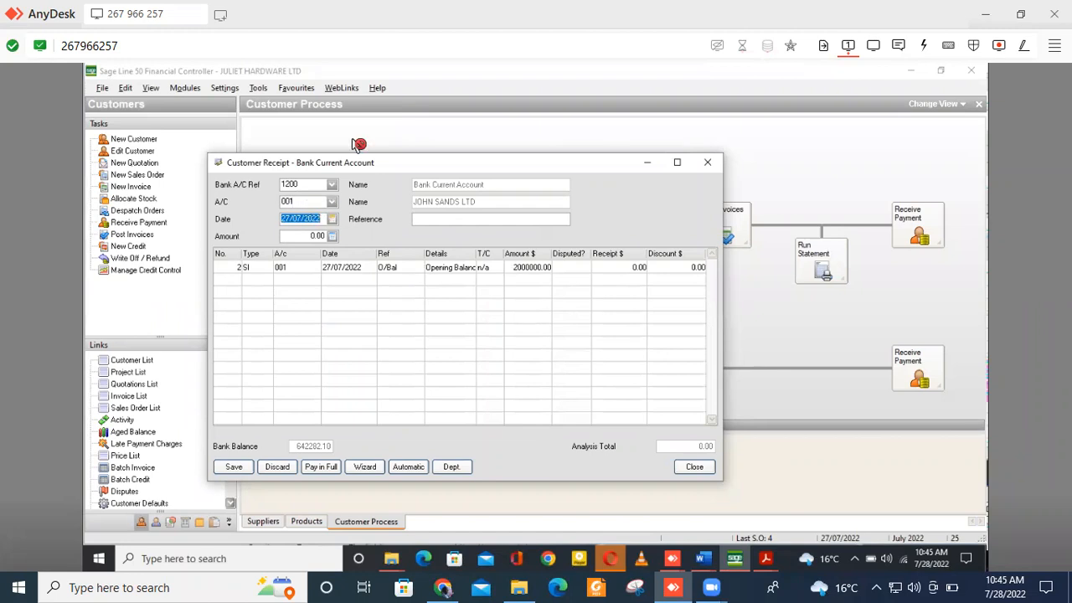
Set the receipt amount to 1480500 and allocate 1480500 to the customer's opening balance line
{"action": "left_click", "coordinate": [302, 237]}
{"action": "left_click_drag", "start_coordinate": [307, 242], "coordinate": [274, 236]}
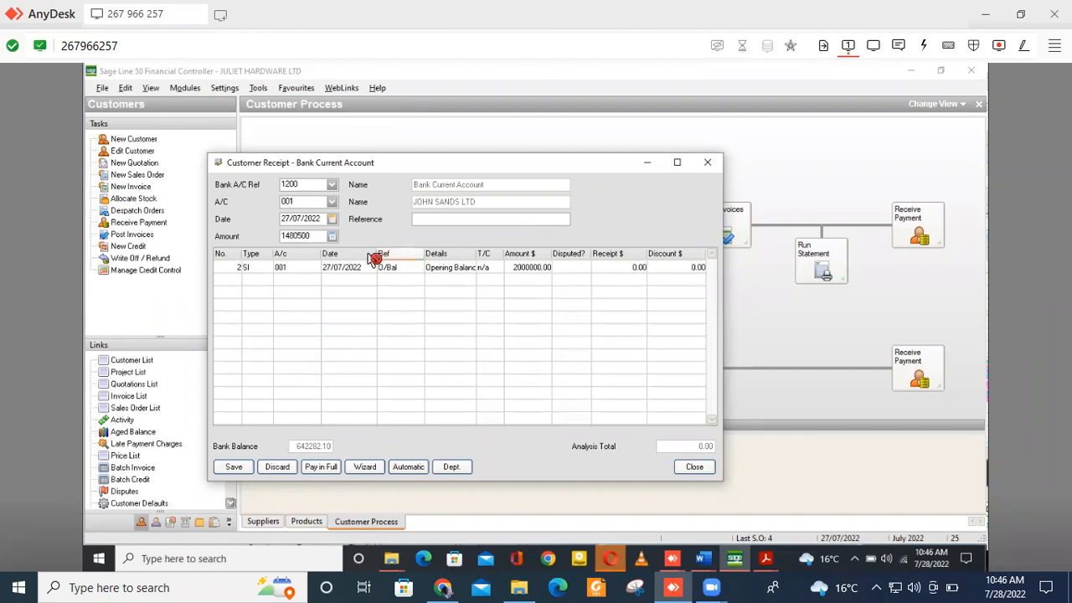
{"action": "left_click", "coordinate": [632, 268]}
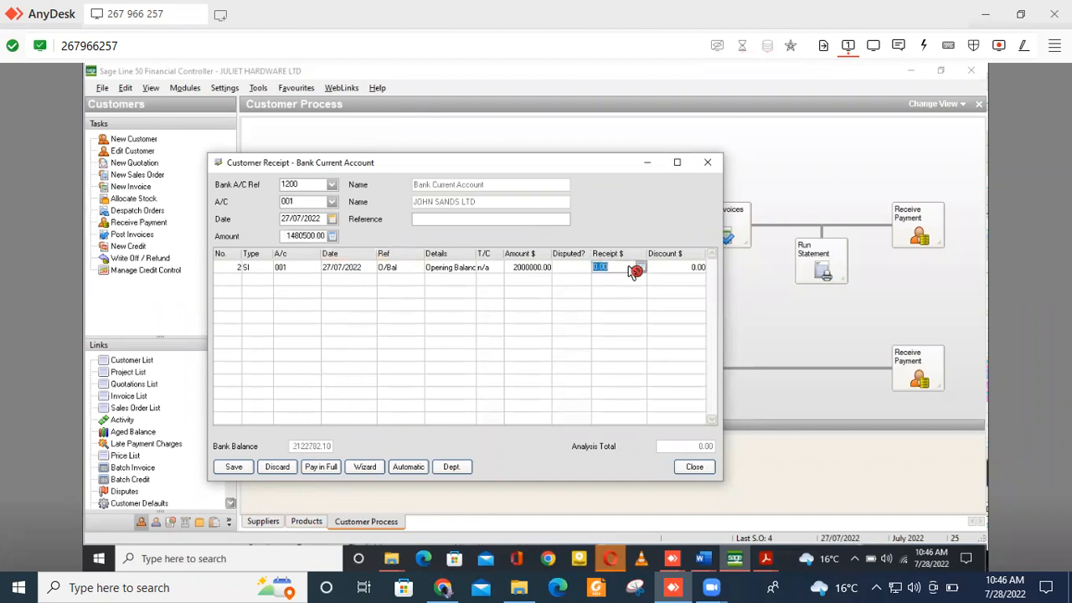
{"action": "key", "text": "BackSpace"}
{"action": "type", "text": "1480500"}
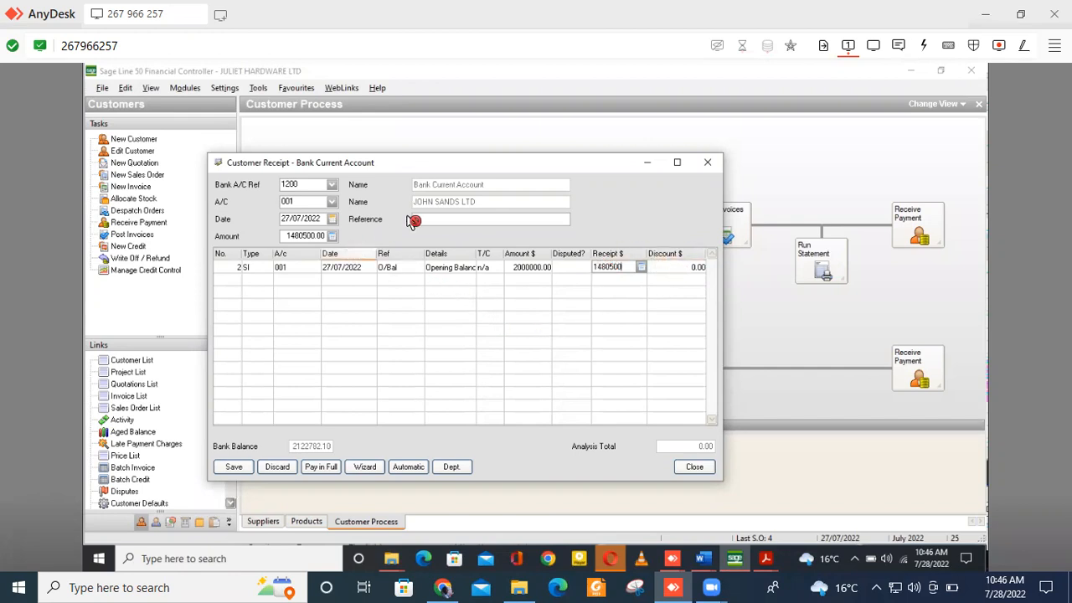
Enter reference 002 on the customer receipt, save it and close the receipt form
{"action": "left_click", "coordinate": [438, 218]}
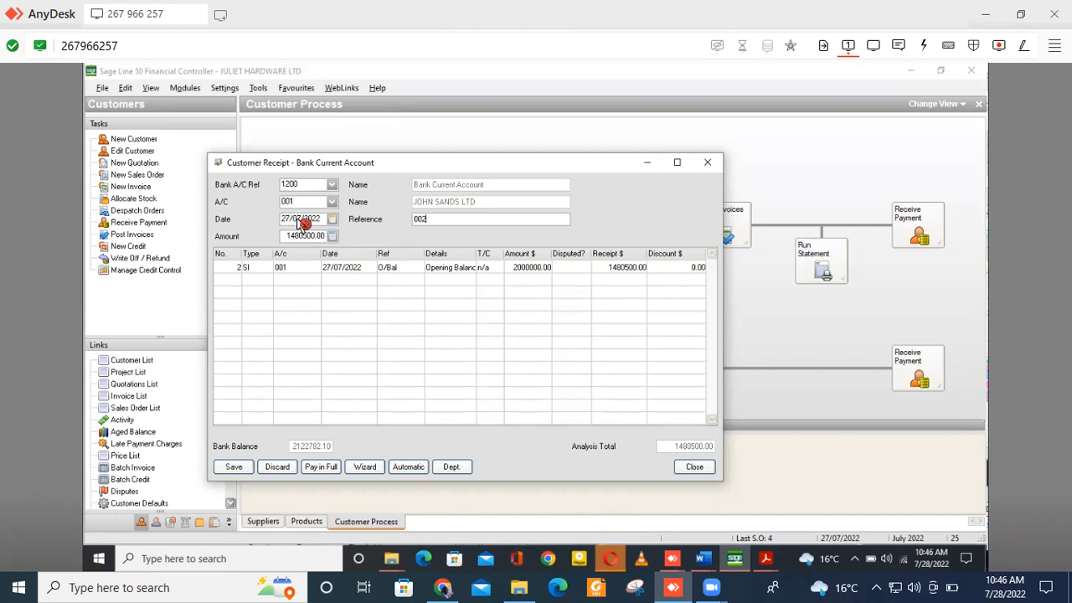
{"action": "left_click", "coordinate": [233, 469]}
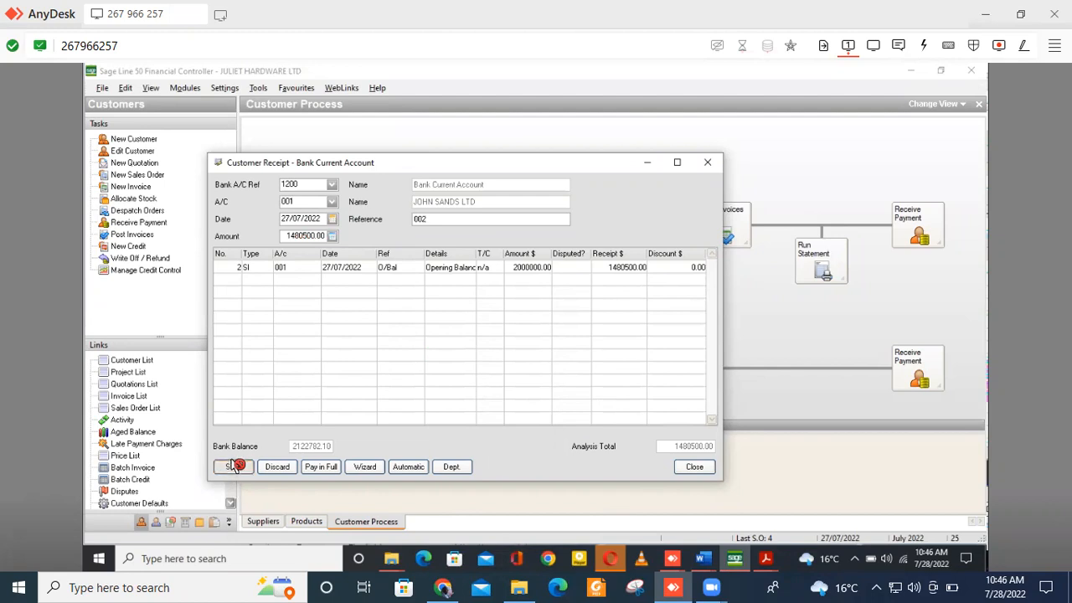
{"action": "left_click", "coordinate": [698, 466]}
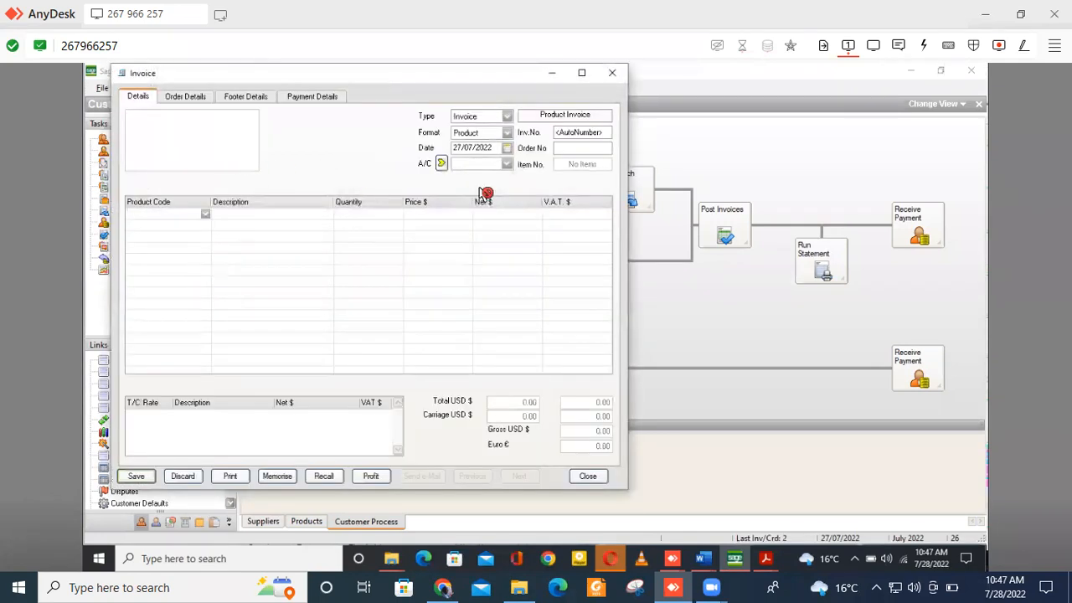
Assign customer MOSES MABATI LTD to the new product invoice
{"action": "left_click", "coordinate": [507, 164]}
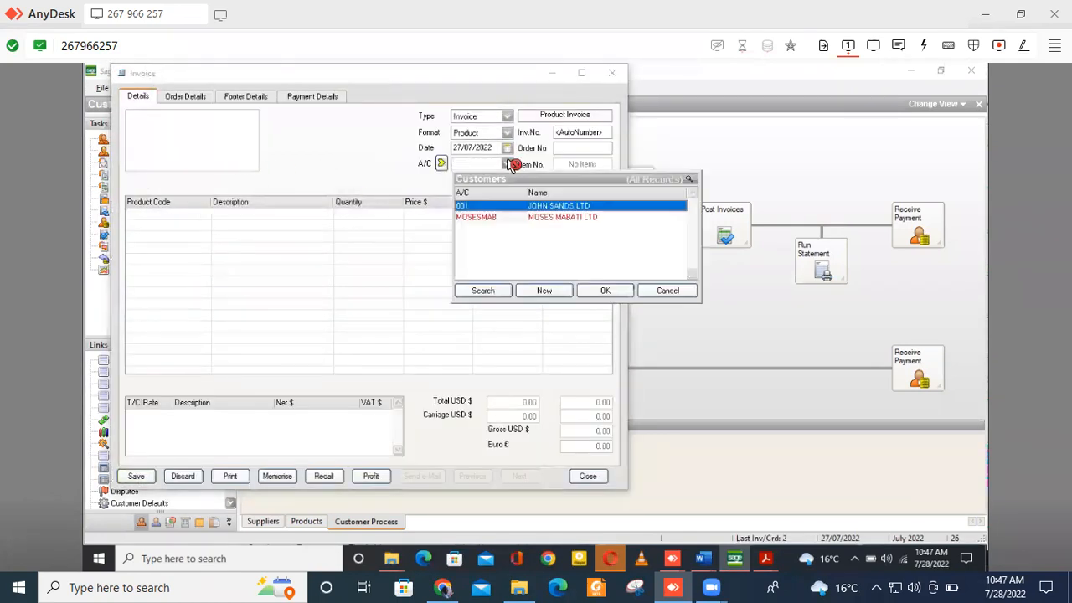
{"action": "left_click", "coordinate": [482, 217]}
{"action": "left_click", "coordinate": [600, 290]}
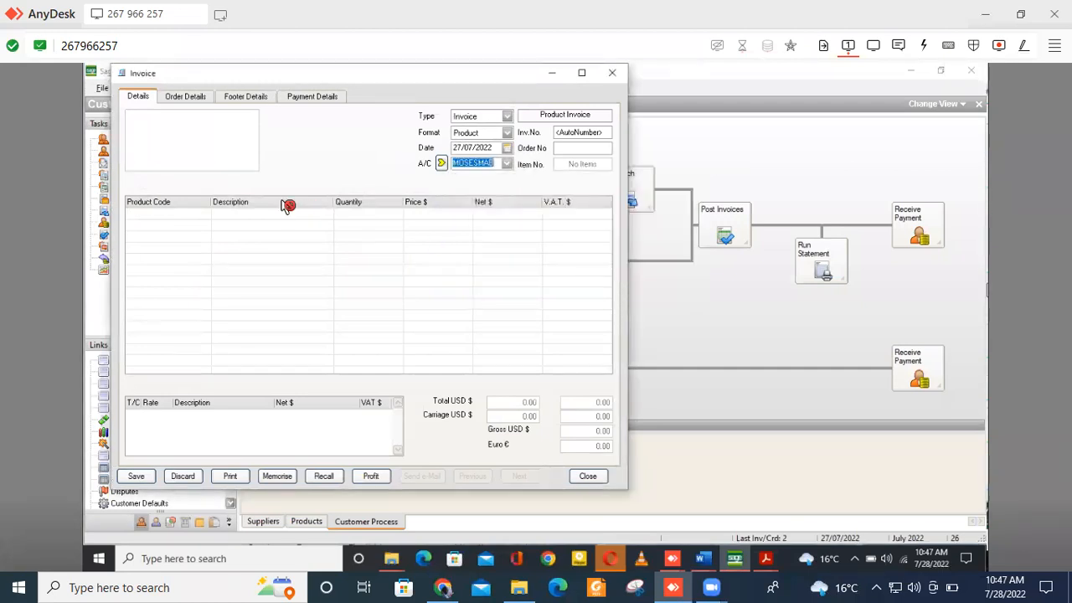
{"action": "left_click", "coordinate": [397, 313]}
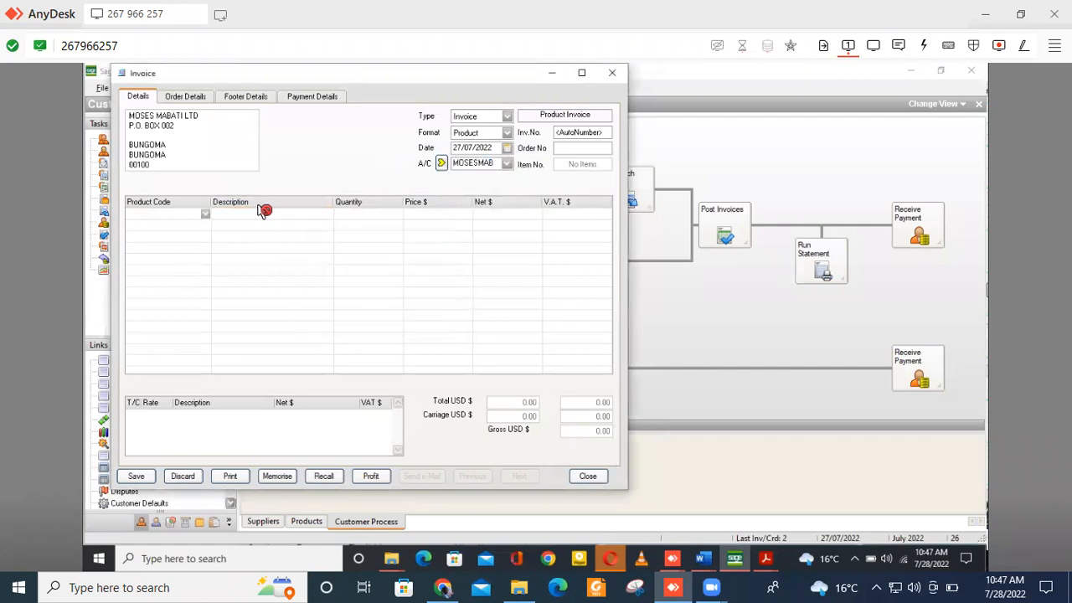
Add product 001 SAND to the invoice's first line with a quantity of 2
{"action": "left_click", "coordinate": [205, 214]}
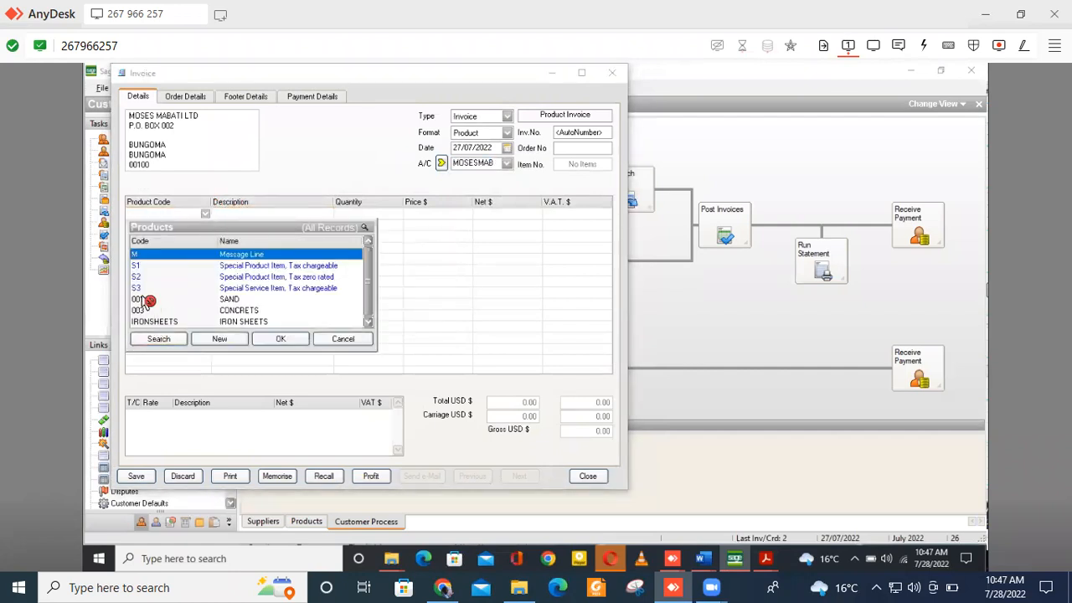
{"action": "left_click", "coordinate": [151, 299]}
{"action": "left_click", "coordinate": [270, 339]}
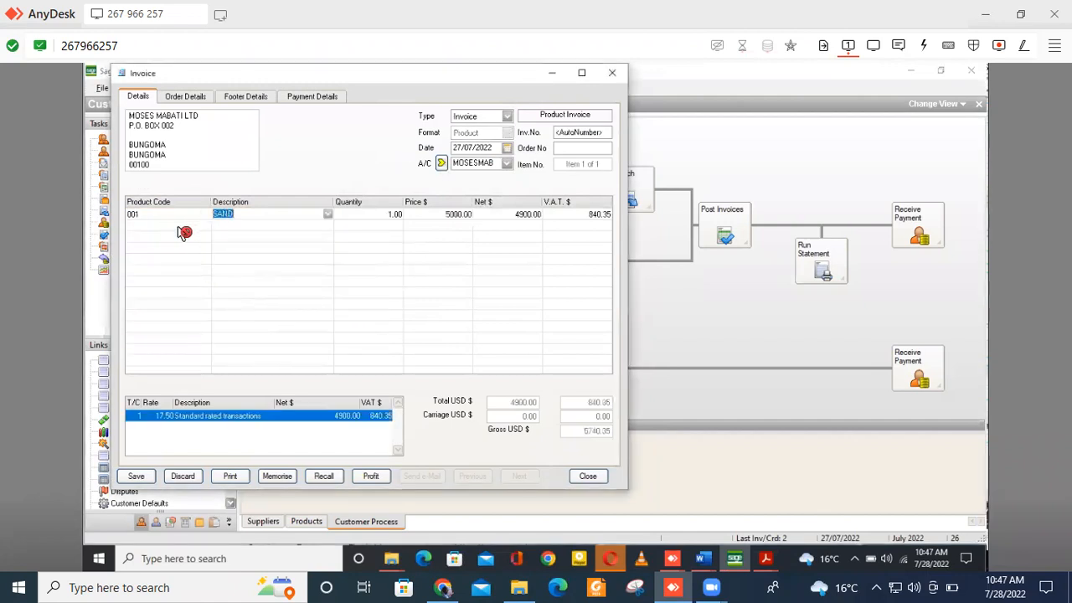
{"action": "left_click", "coordinate": [394, 216]}
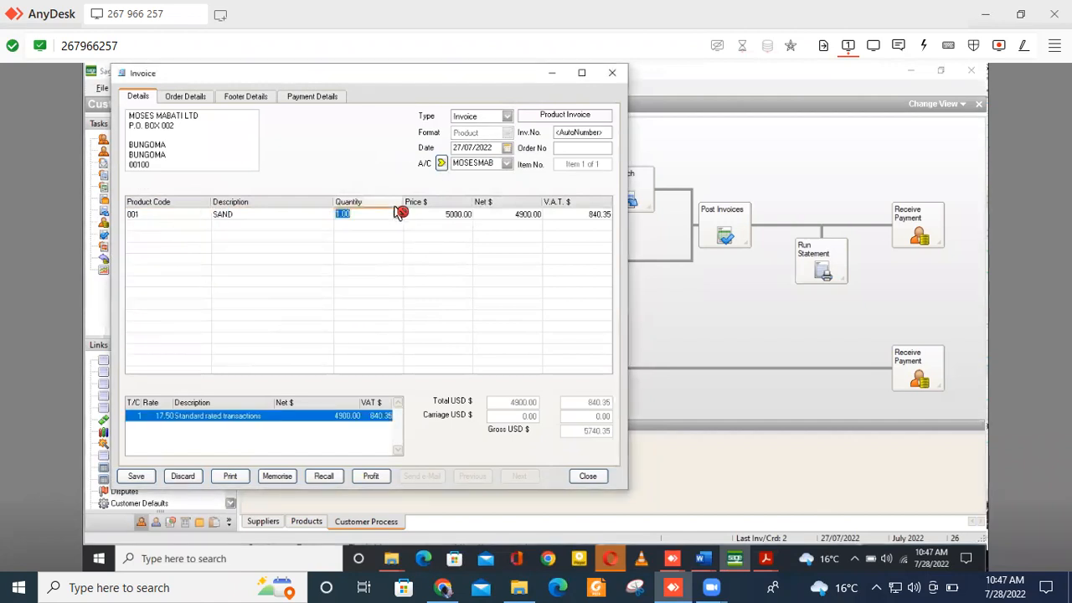
{"action": "type", "text": "2"}
Add product 003 CONCRETS to the invoice's second line with a quantity of 2
{"action": "left_click", "coordinate": [184, 230]}
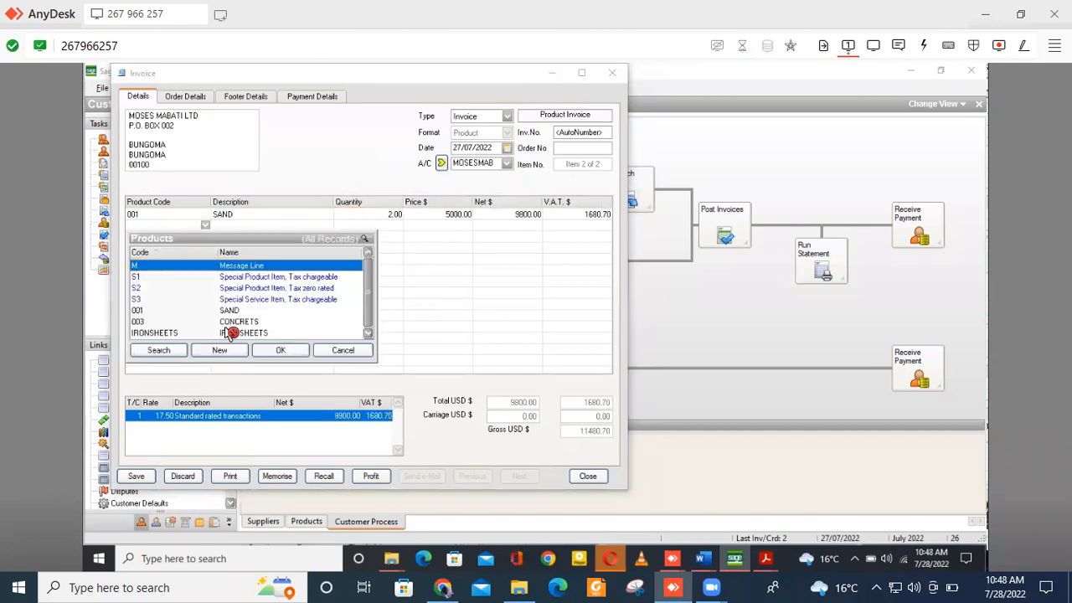
{"action": "left_click", "coordinate": [233, 323]}
{"action": "left_click", "coordinate": [282, 352]}
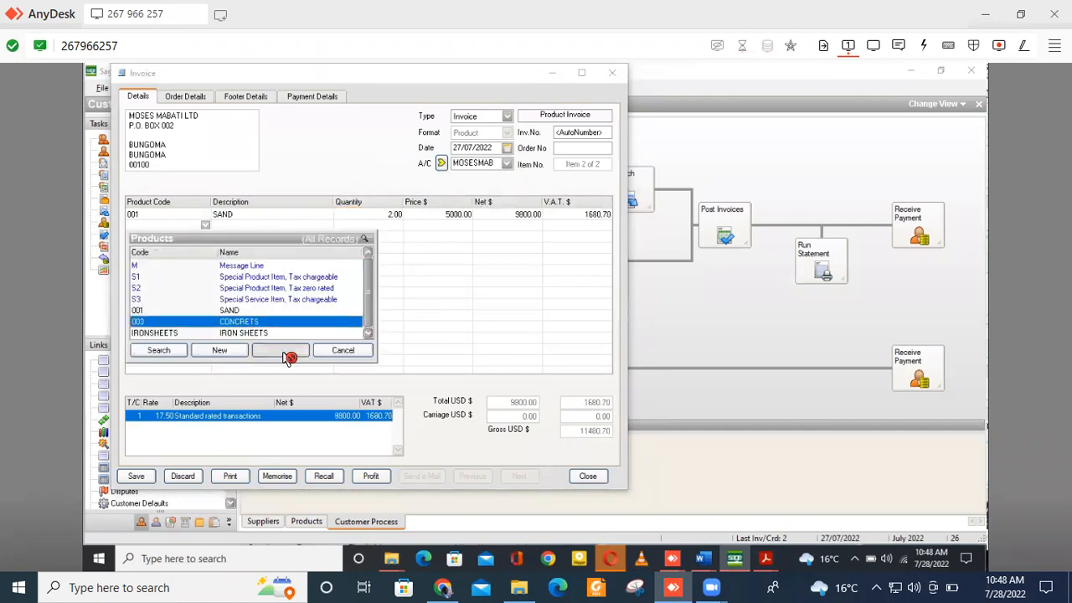
{"action": "left_click", "coordinate": [390, 227]}
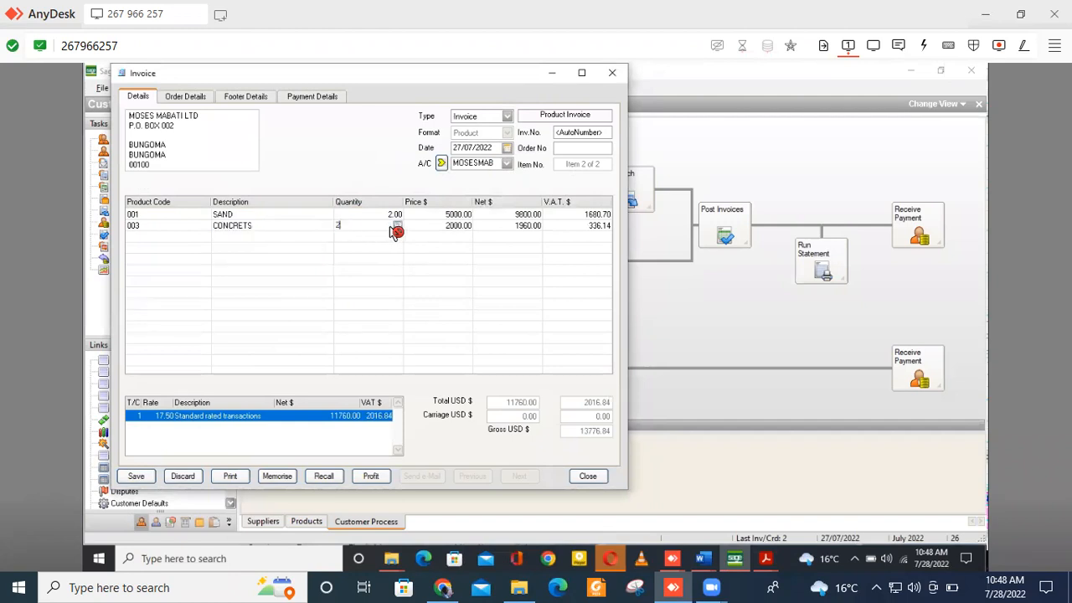
Add product IRONSHEETS to the invoice's third line with a quantity of 5
{"action": "left_click", "coordinate": [208, 240]}
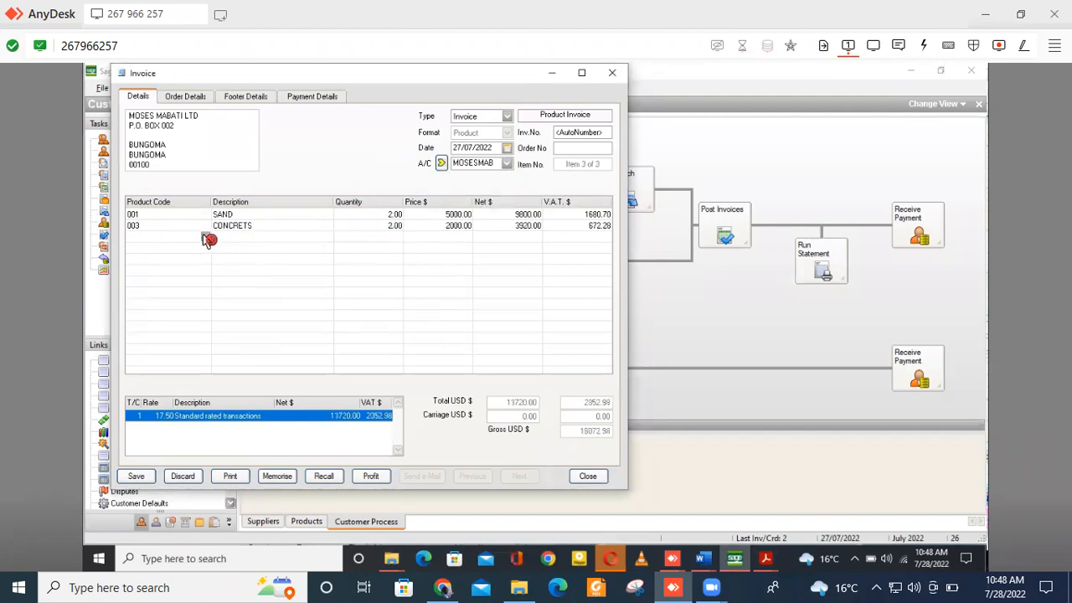
{"action": "left_click", "coordinate": [206, 238]}
{"action": "left_click", "coordinate": [242, 344]}
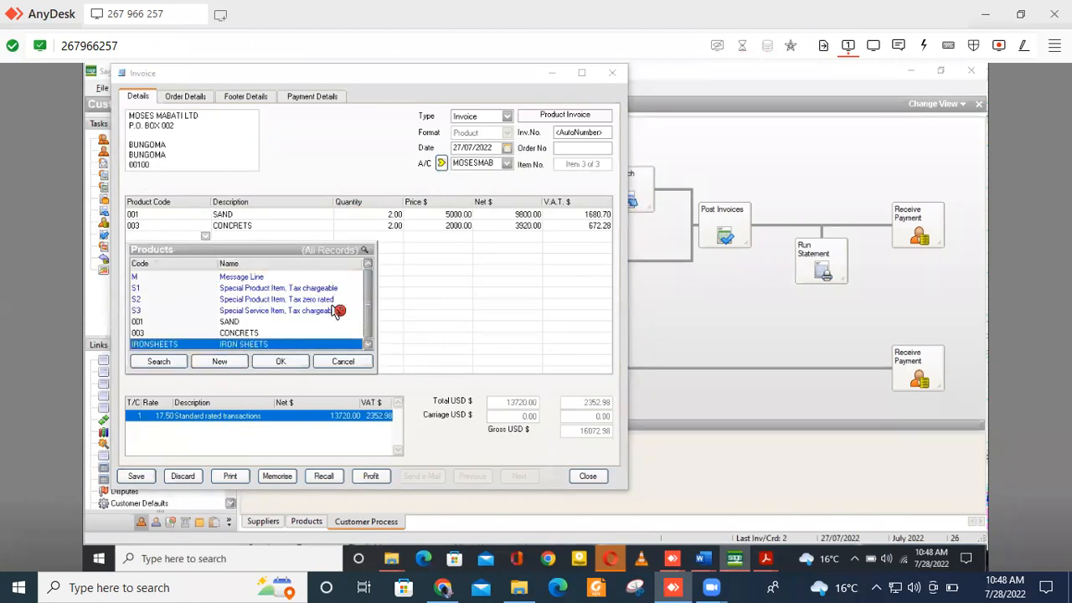
{"action": "left_click", "coordinate": [282, 361]}
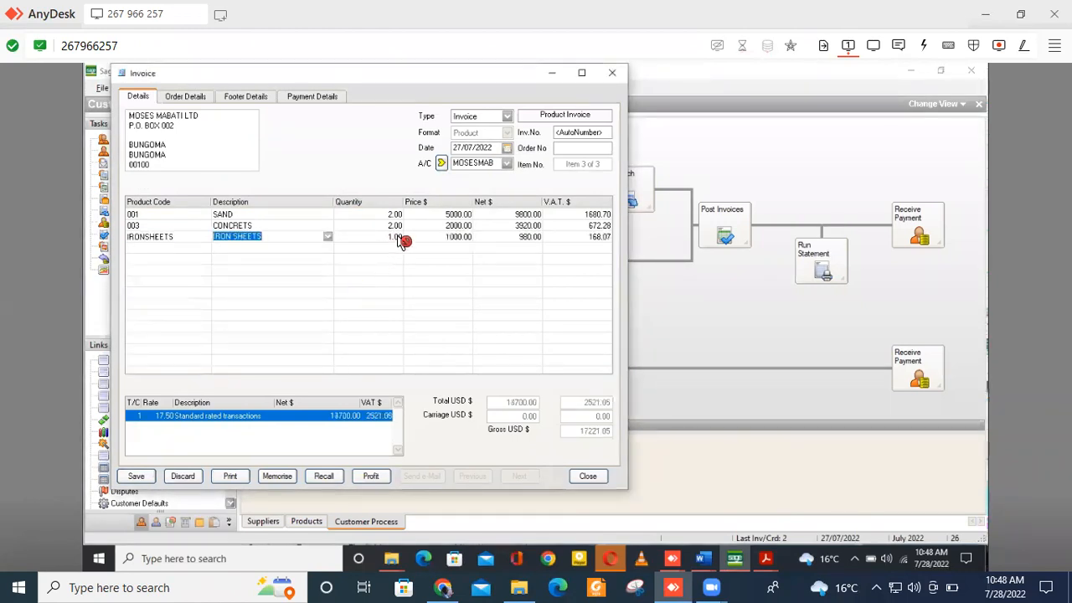
{"action": "left_click", "coordinate": [400, 240]}
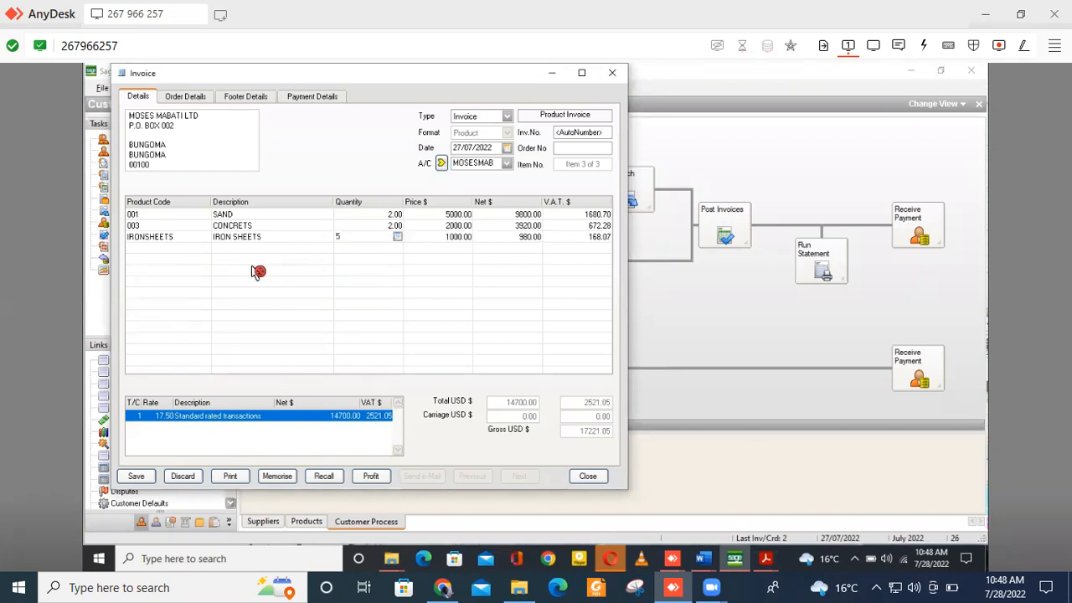
{"action": "left_click", "coordinate": [294, 248]}
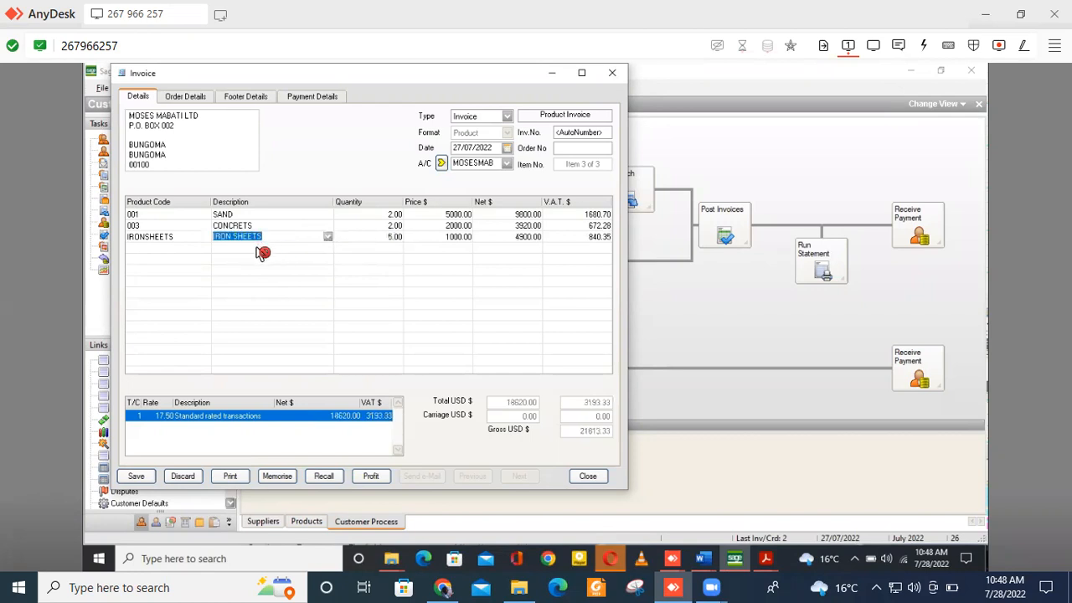
{"action": "left_click", "coordinate": [257, 249]}
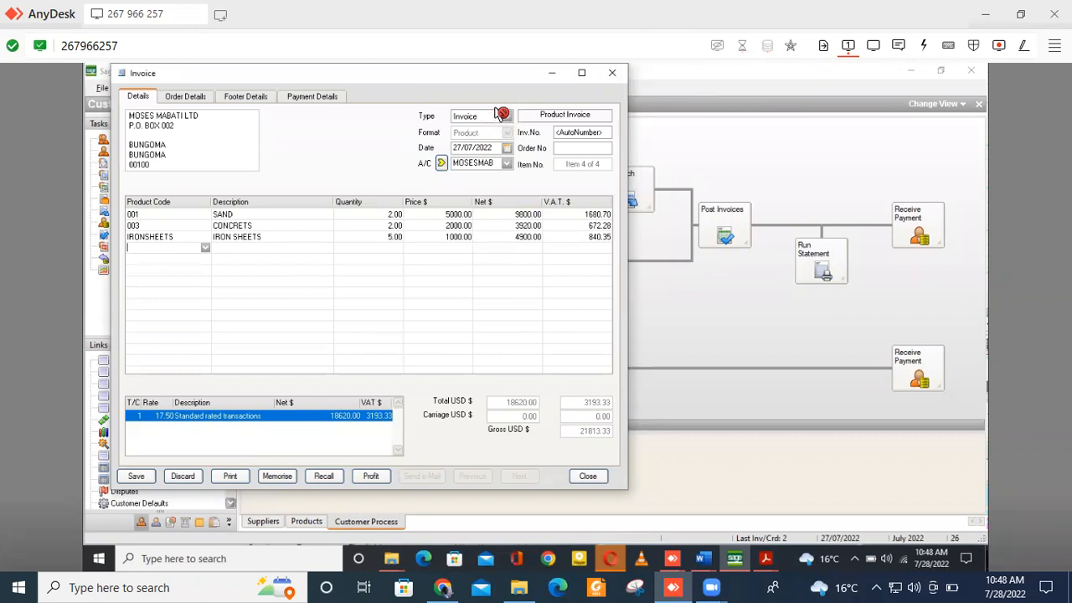
Save the product invoice, accepting that the customer's credit limit is exceeded, and close the invoice form
{"action": "left_click", "coordinate": [134, 478]}
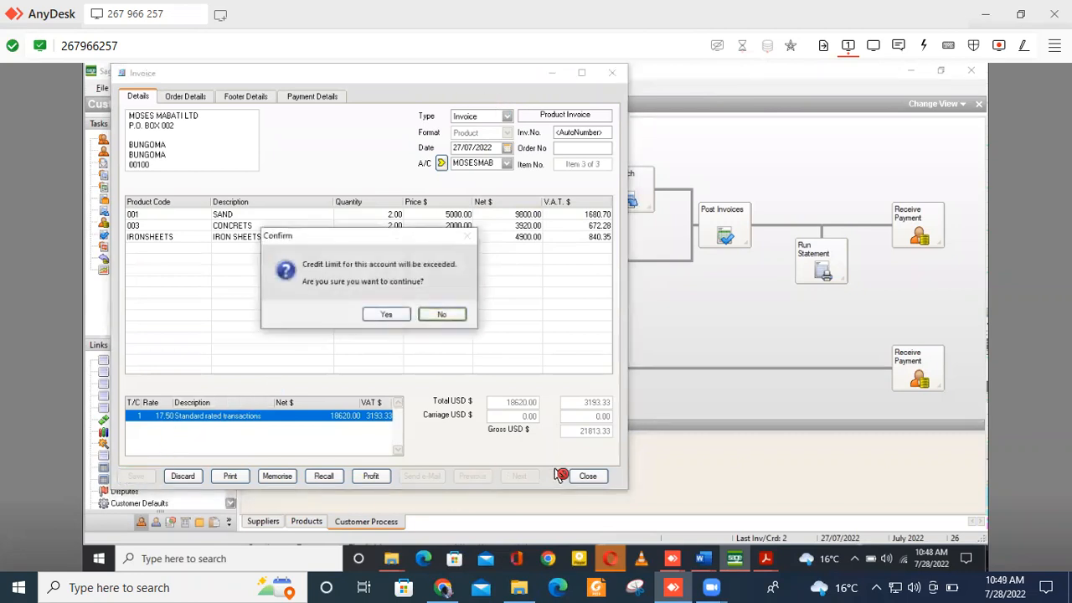
{"action": "left_click", "coordinate": [401, 314]}
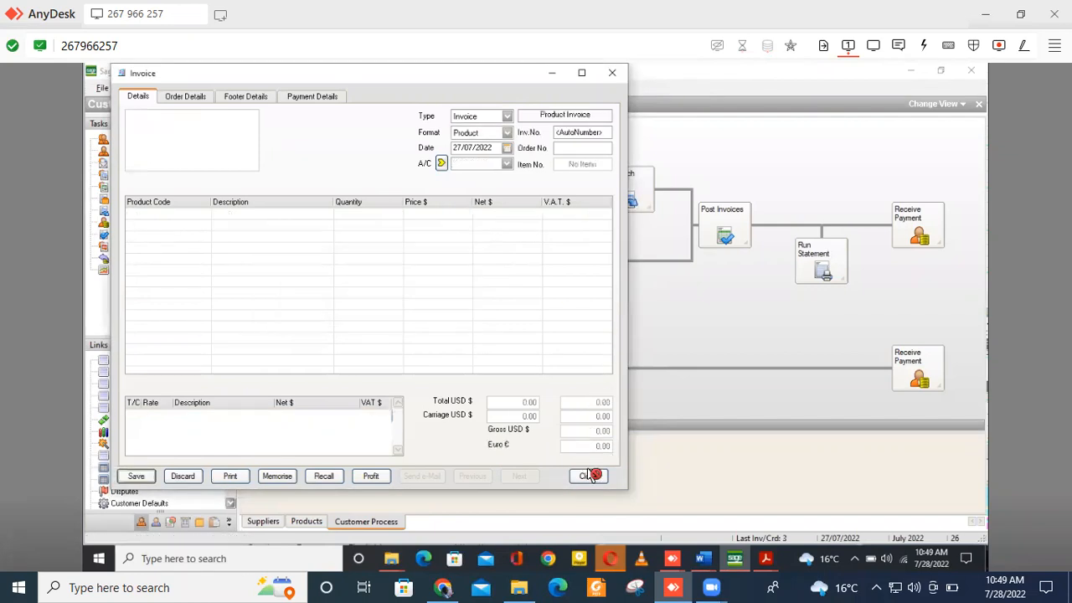
{"action": "key", "text": "Escape"}
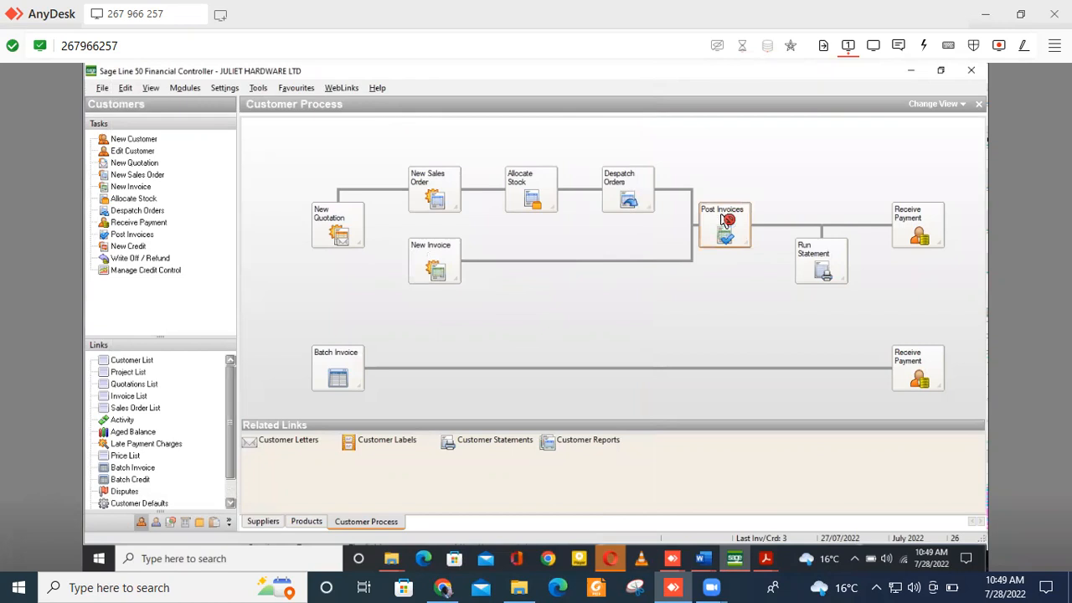
Post invoice 3 for MOSES MABATI LTD to the ledgers with Preview output, then close the report and invoice list
{"action": "left_click", "coordinate": [725, 219]}
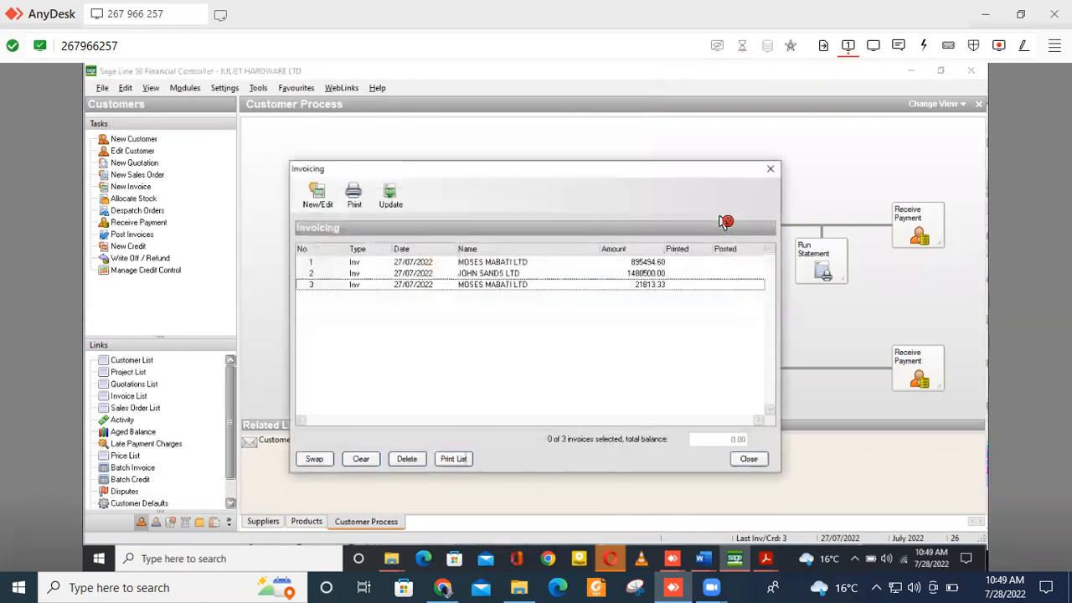
{"action": "left_click", "coordinate": [316, 286]}
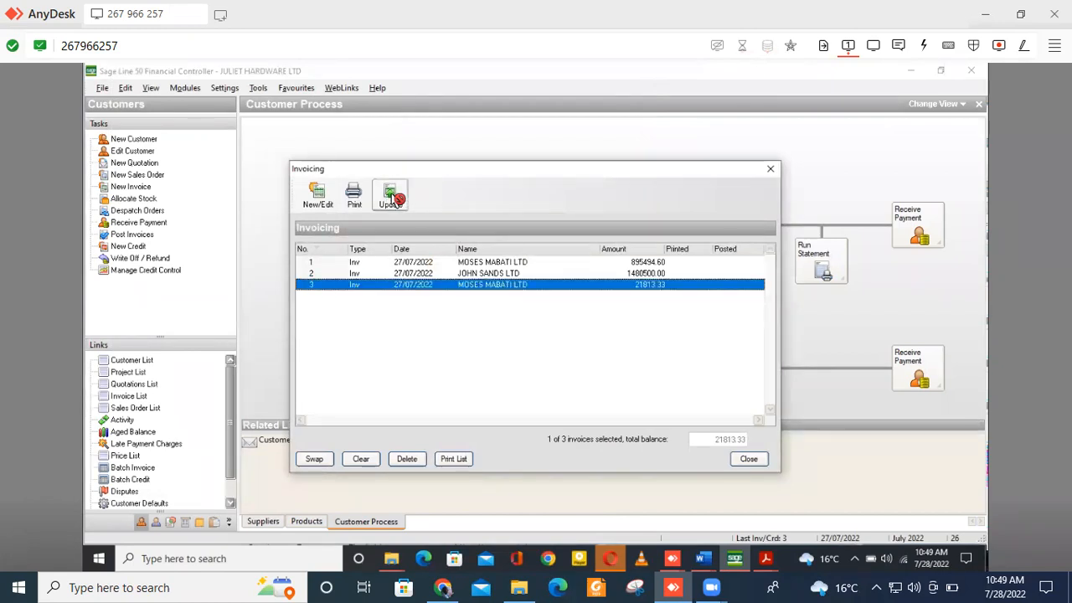
{"action": "left_click", "coordinate": [397, 194]}
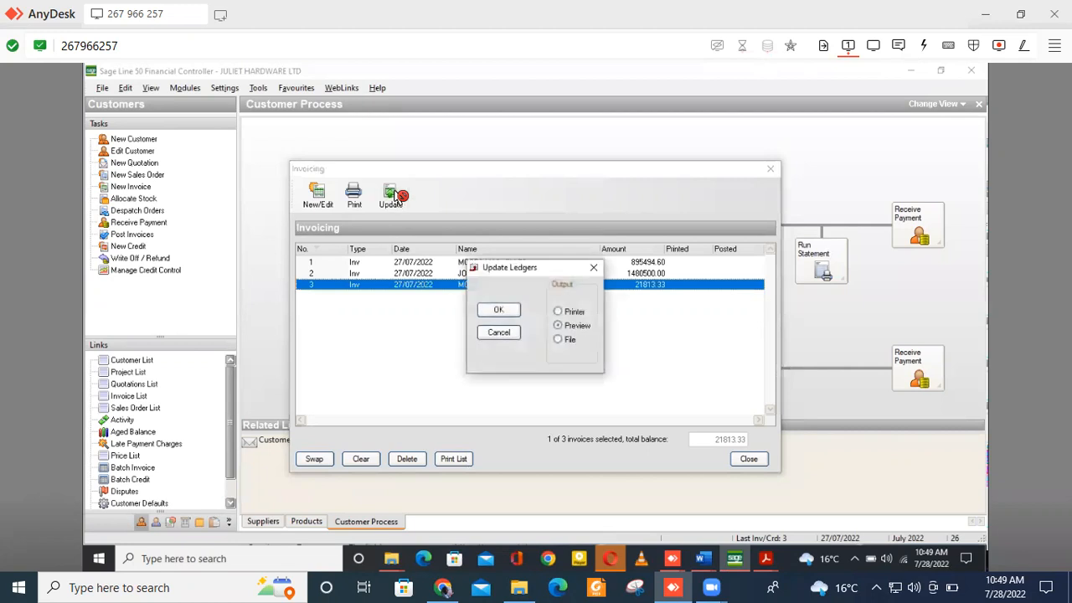
{"action": "left_click", "coordinate": [506, 311]}
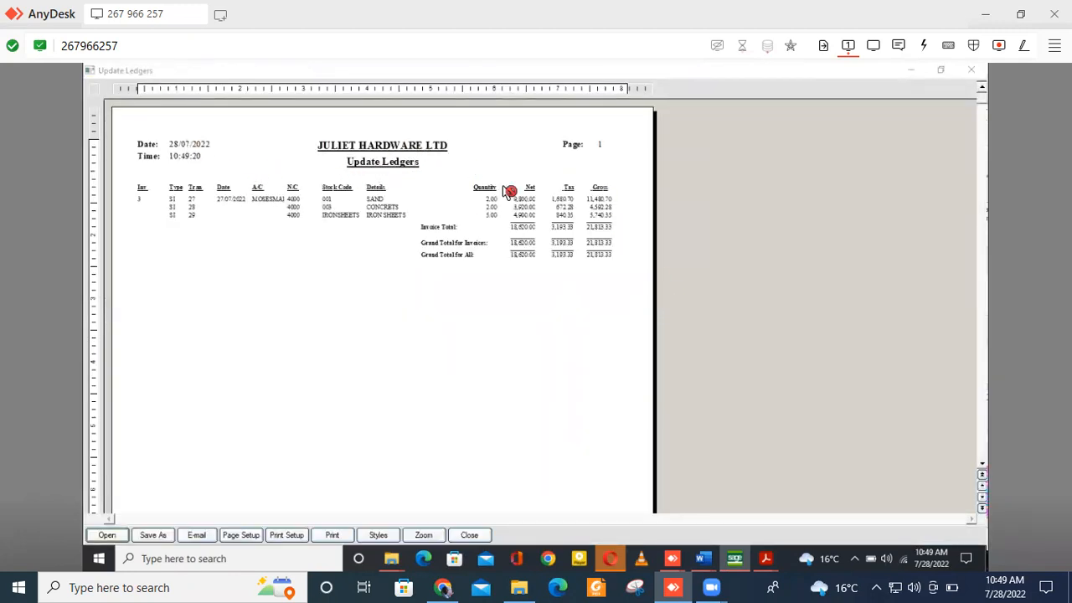
{"action": "left_click", "coordinate": [970, 70]}
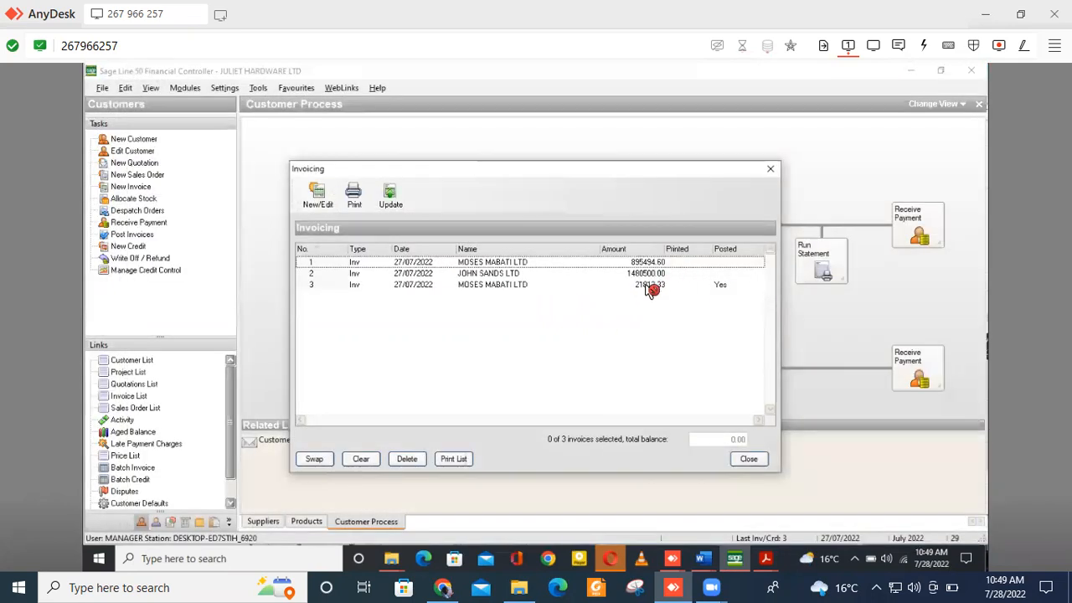
{"action": "left_click", "coordinate": [771, 170]}
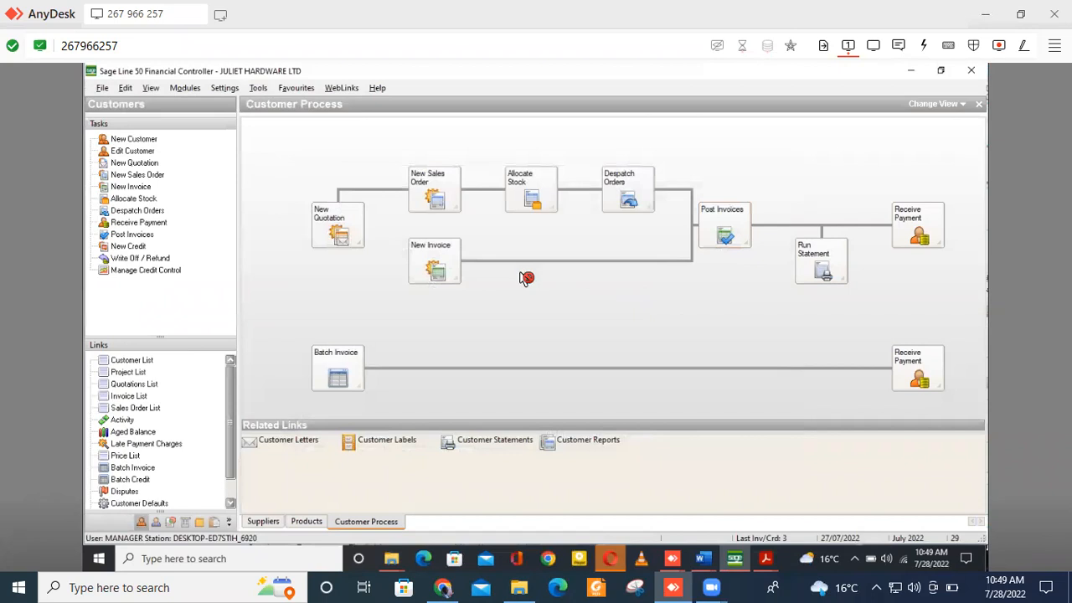
Start a customer receipt for MOSES MABATI LTD into the Bank Current Account
{"action": "left_click", "coordinate": [918, 226]}
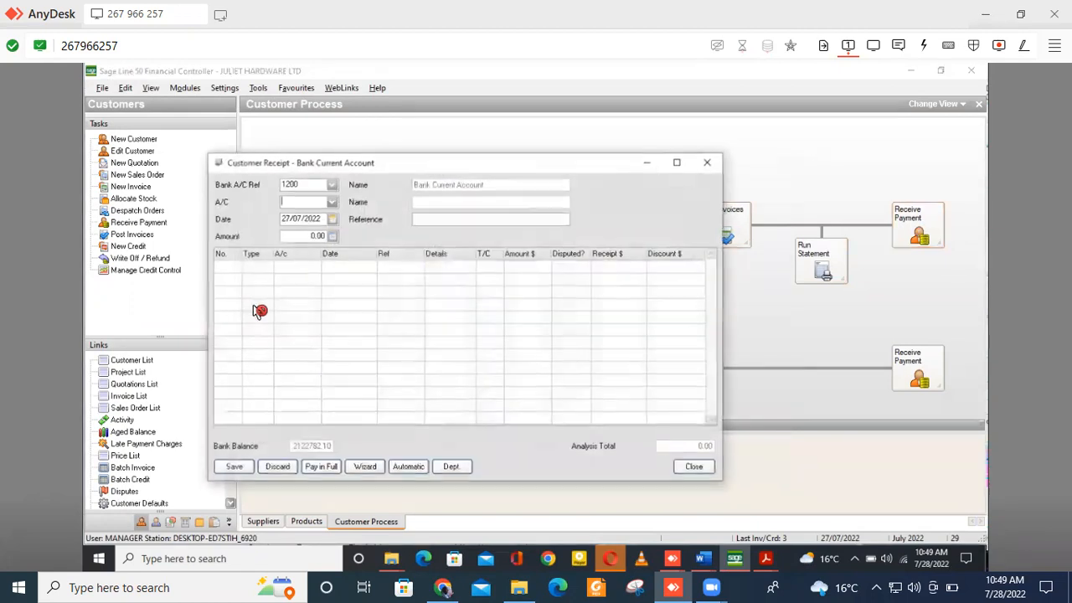
{"action": "left_click", "coordinate": [331, 203]}
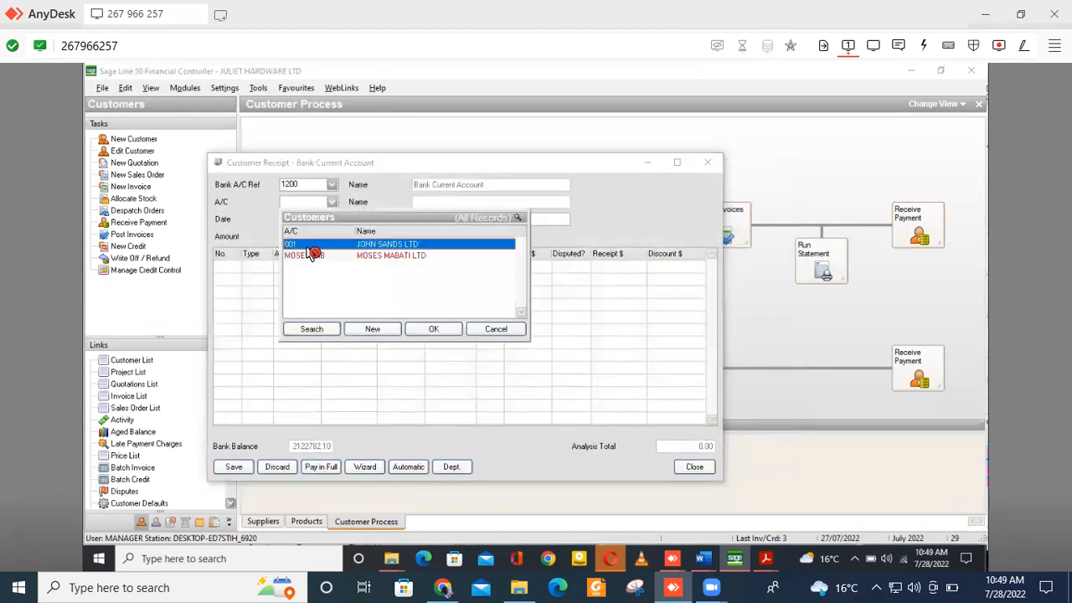
{"action": "left_click", "coordinate": [310, 257]}
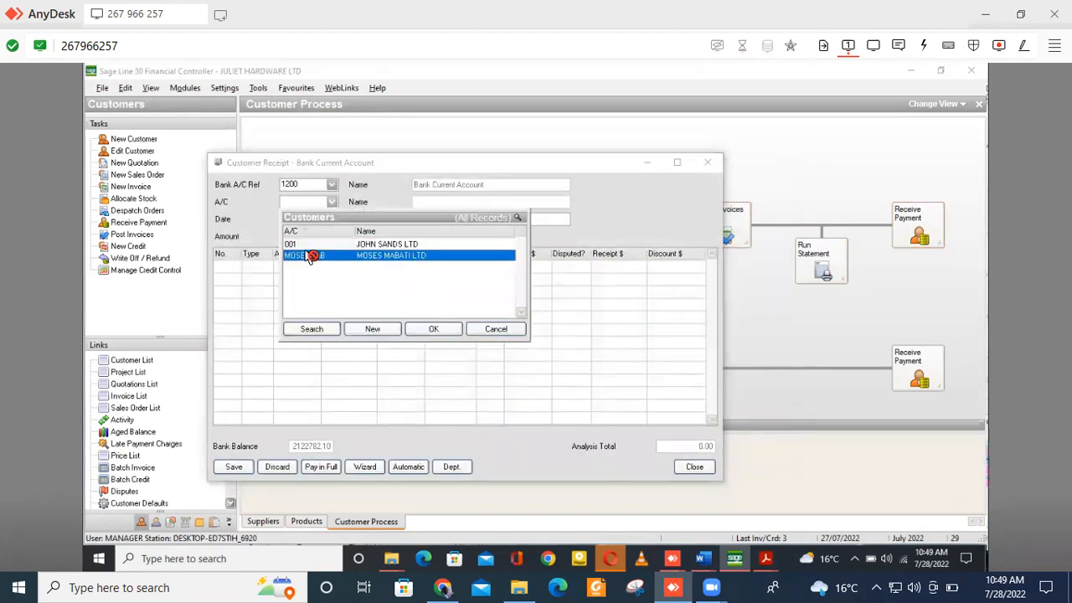
{"action": "left_click", "coordinate": [448, 330]}
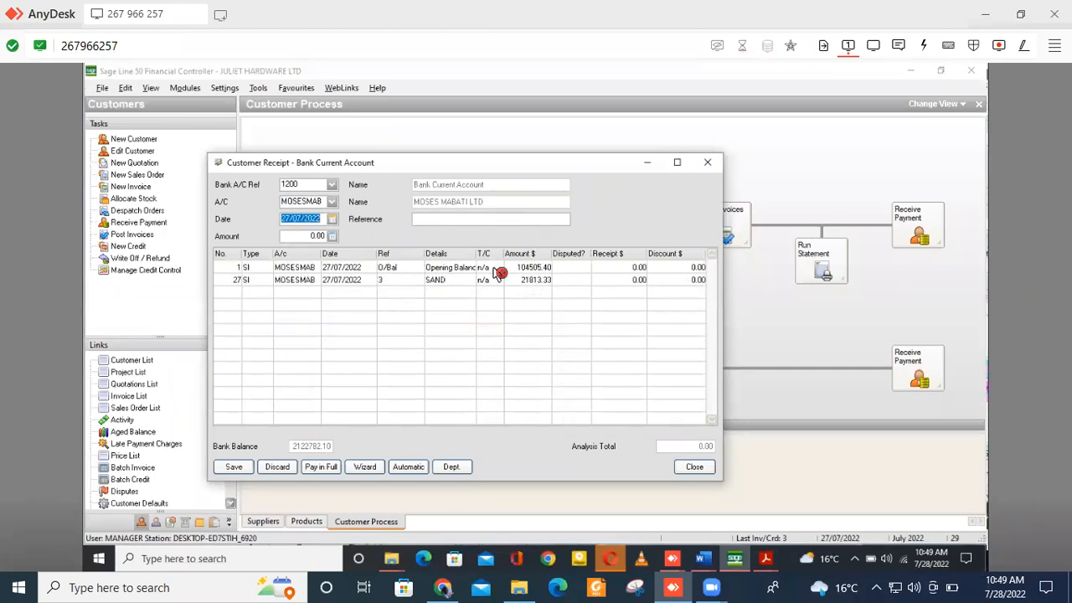
Fill in the receipt with amount 21813.33 and reference 001, and post it as a payment on account
{"action": "left_click", "coordinate": [315, 237]}
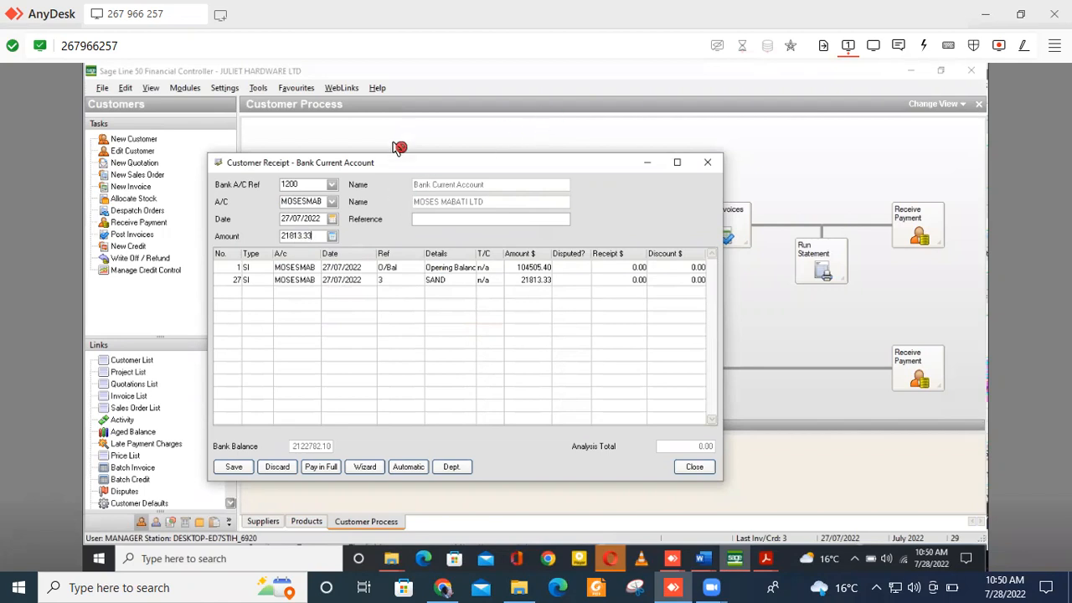
{"action": "left_click", "coordinate": [435, 220]}
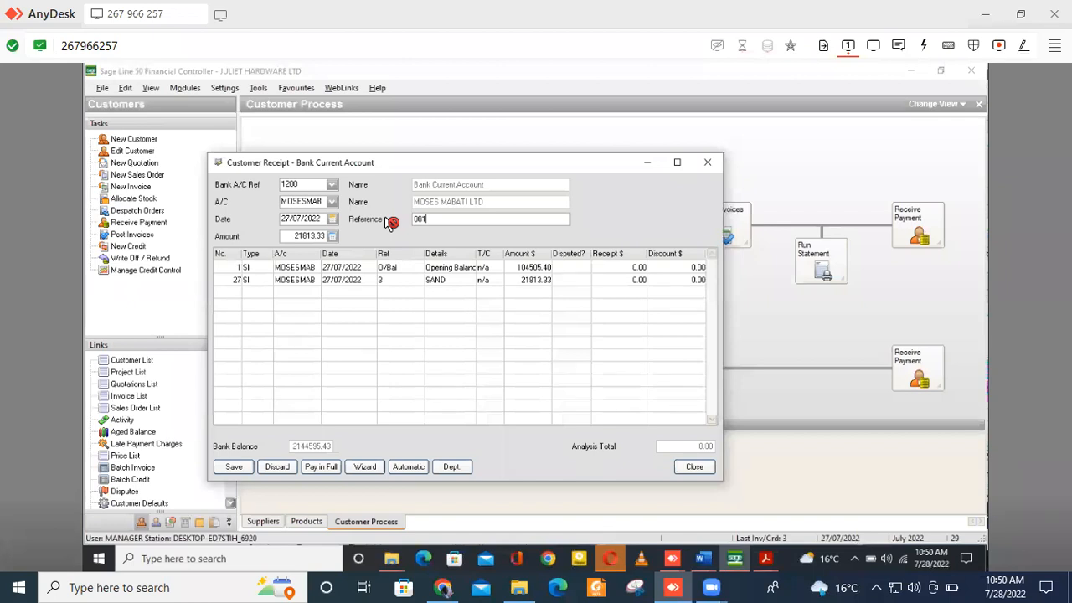
{"action": "left_click", "coordinate": [233, 467]}
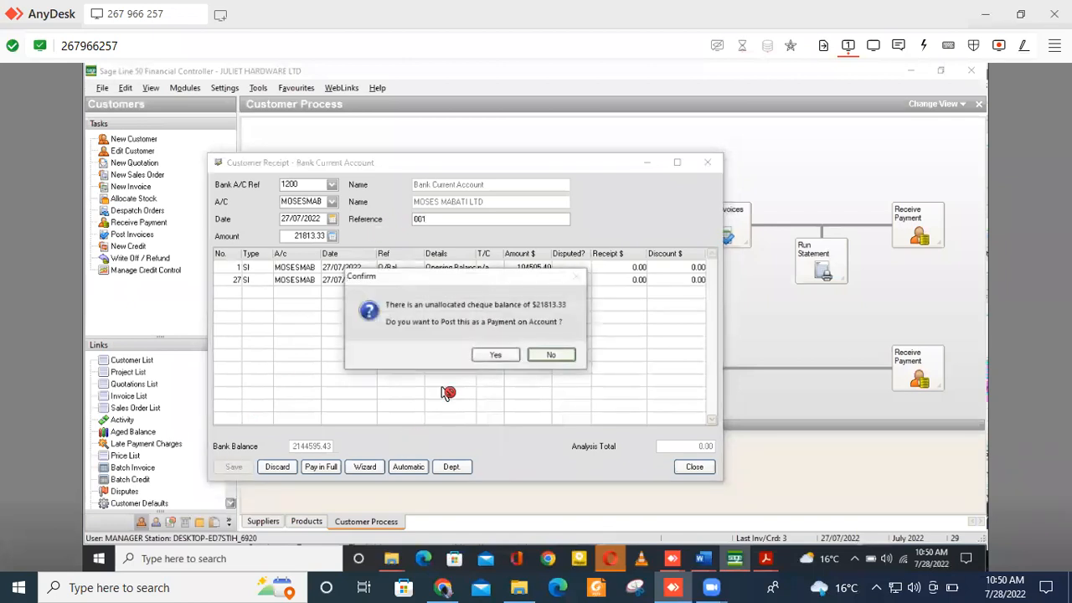
{"action": "left_click", "coordinate": [498, 355]}
{"action": "left_click", "coordinate": [694, 467]}
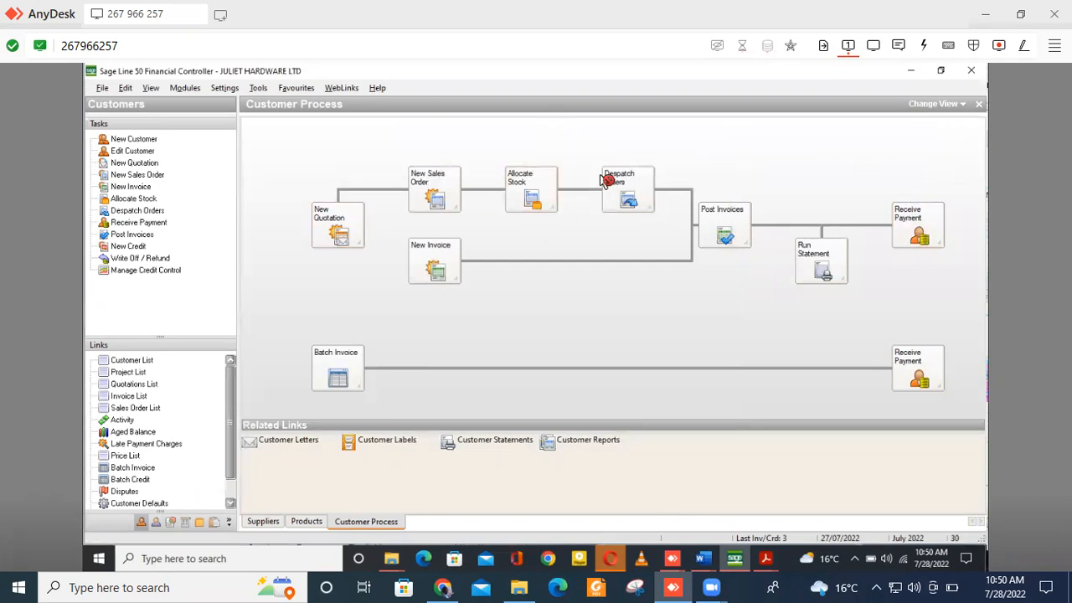
Start a batch customer invoice and enter a line for MOSES MABATI LTD with a net amount of 21813.33
{"action": "left_click", "coordinate": [342, 356]}
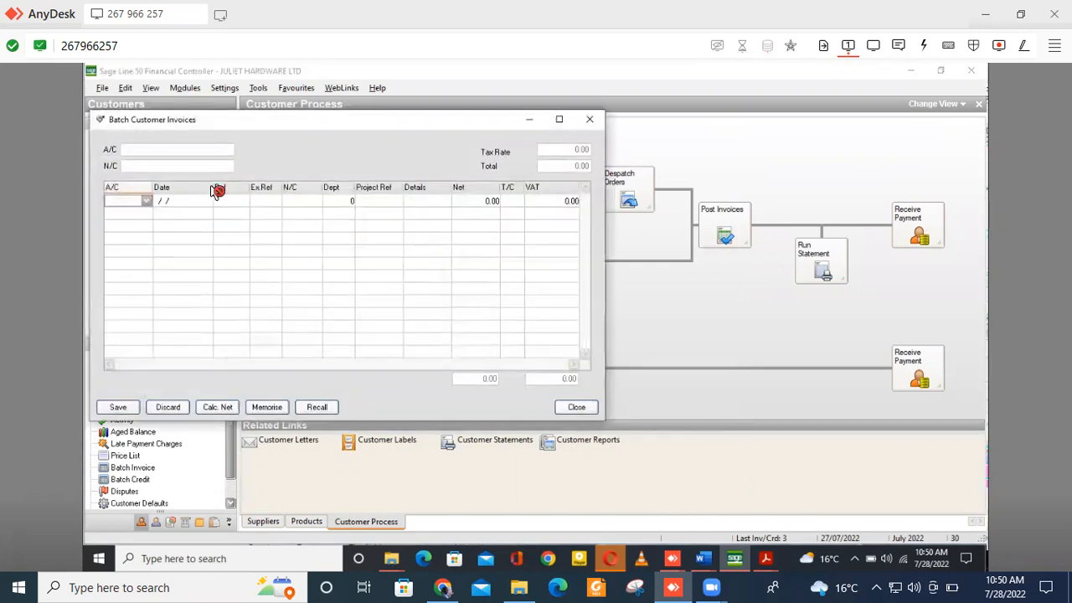
{"action": "left_click", "coordinate": [149, 202]}
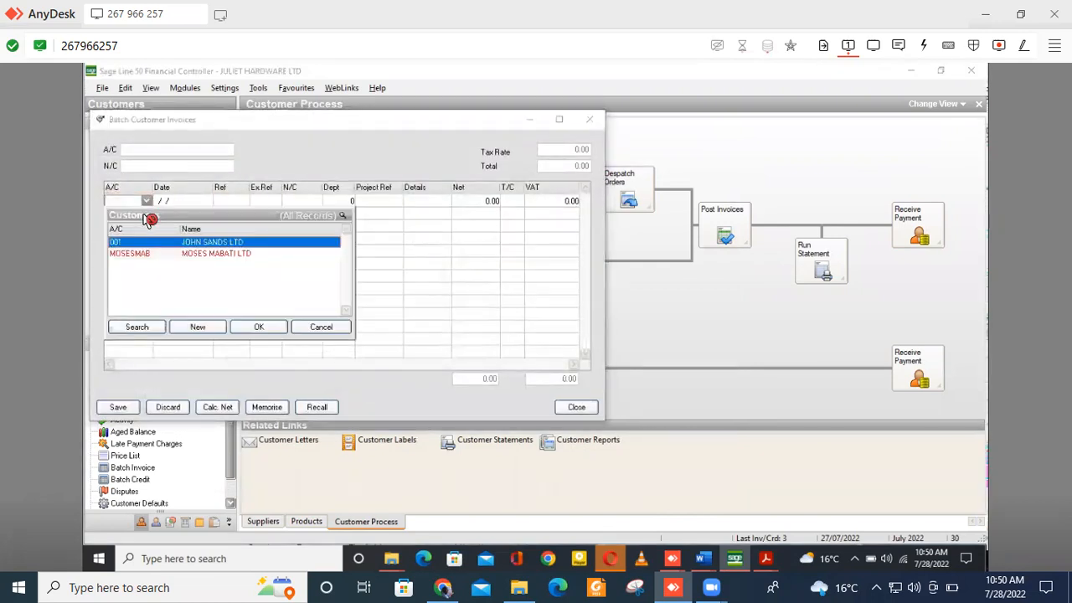
{"action": "left_click", "coordinate": [134, 254]}
{"action": "left_click", "coordinate": [258, 327]}
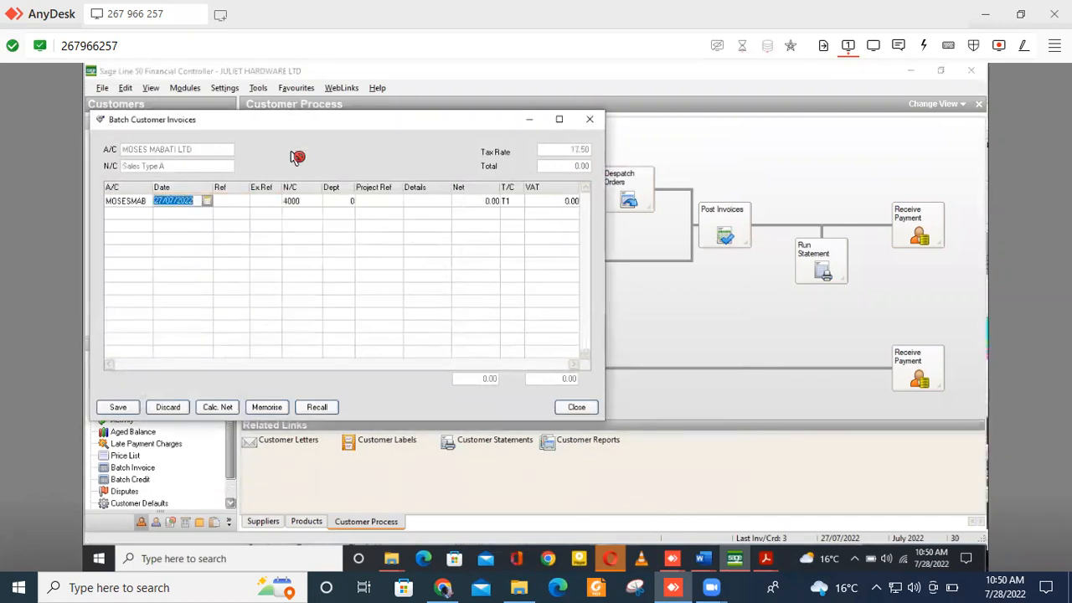
{"action": "left_click", "coordinate": [494, 203]}
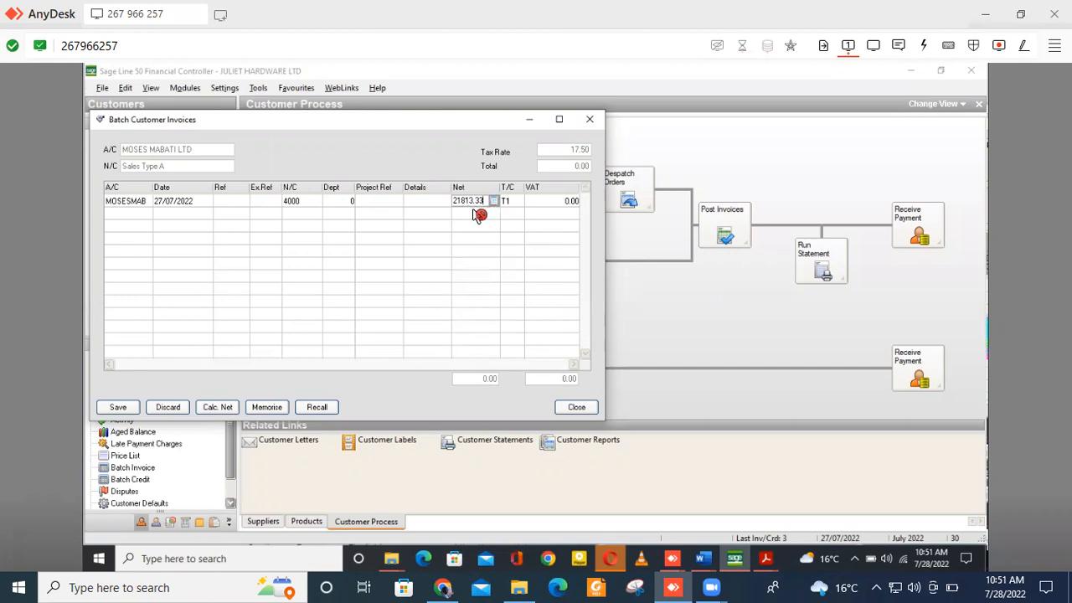
{"action": "left_click", "coordinate": [147, 218]}
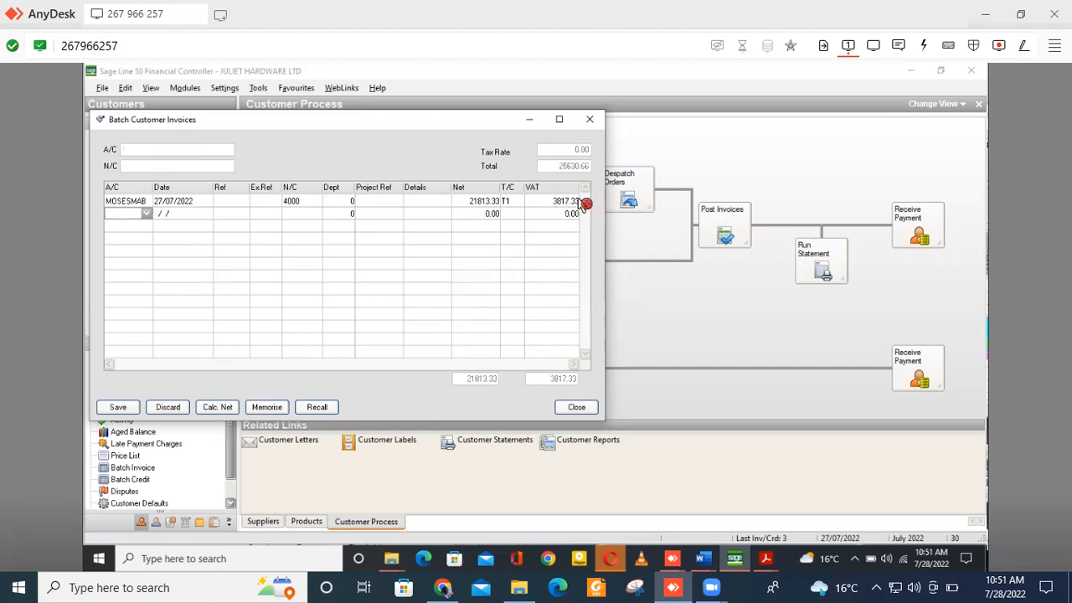
Save the batch customer invoice for MOSES MABATI LTD without adding a second line, and close the batch invoice window
{"action": "left_click", "coordinate": [148, 213]}
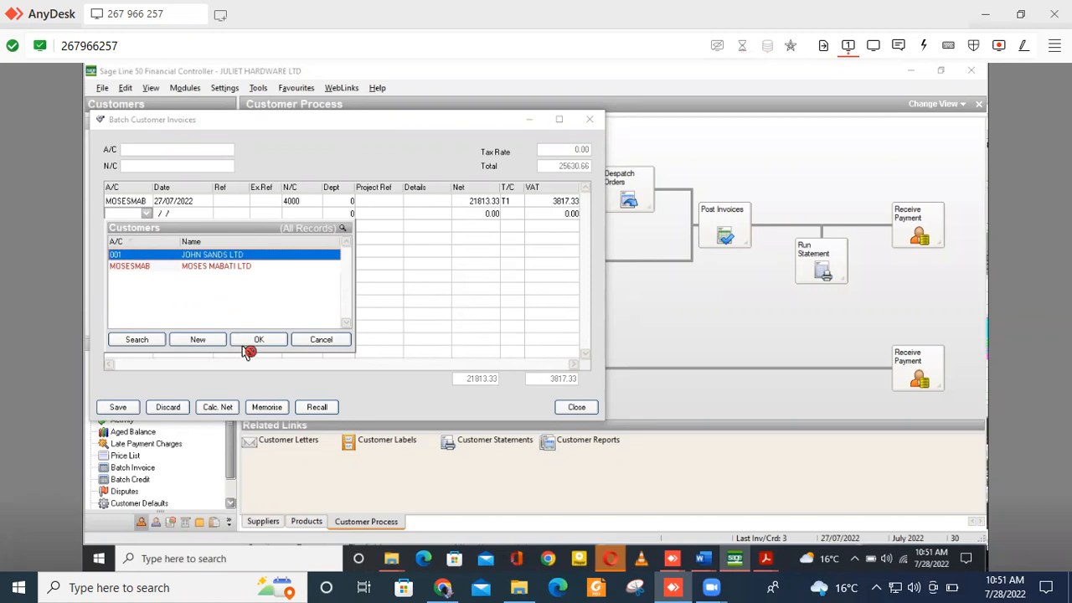
{"action": "left_click", "coordinate": [359, 344]}
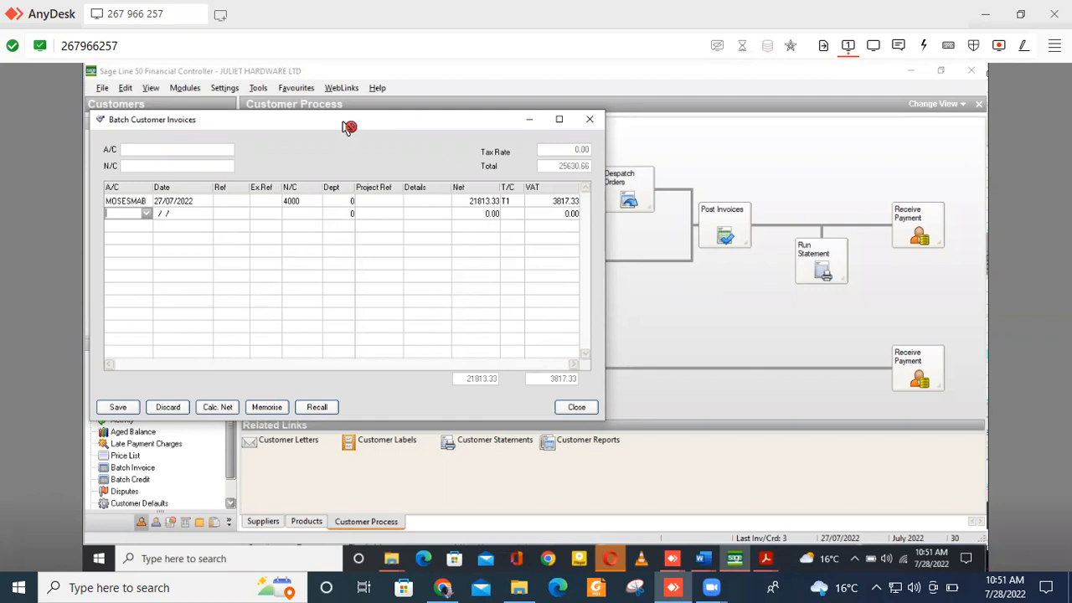
{"action": "left_click", "coordinate": [147, 204]}
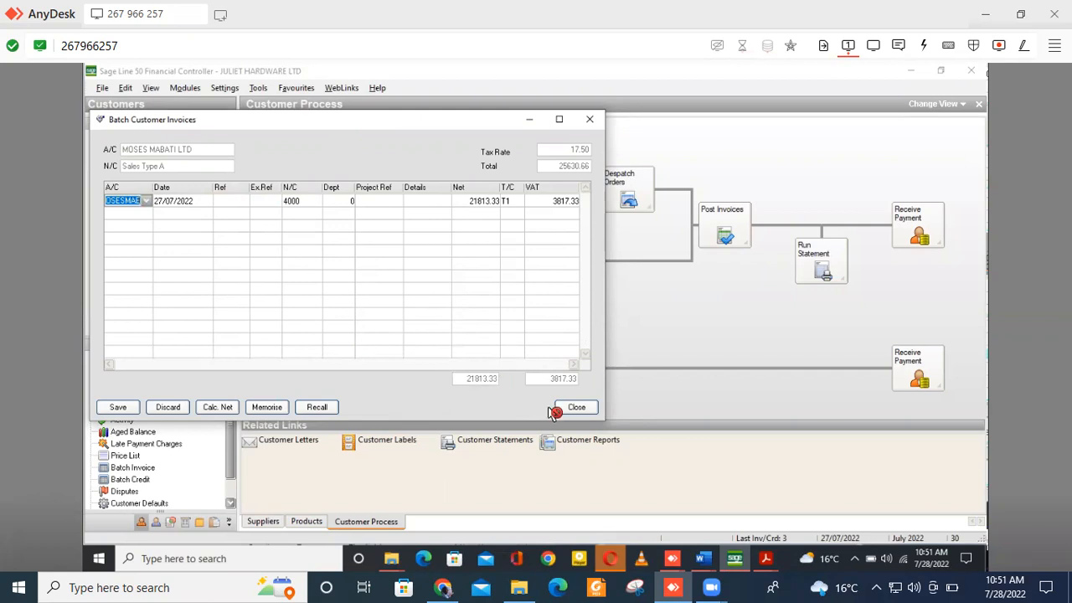
{"action": "left_click", "coordinate": [120, 408]}
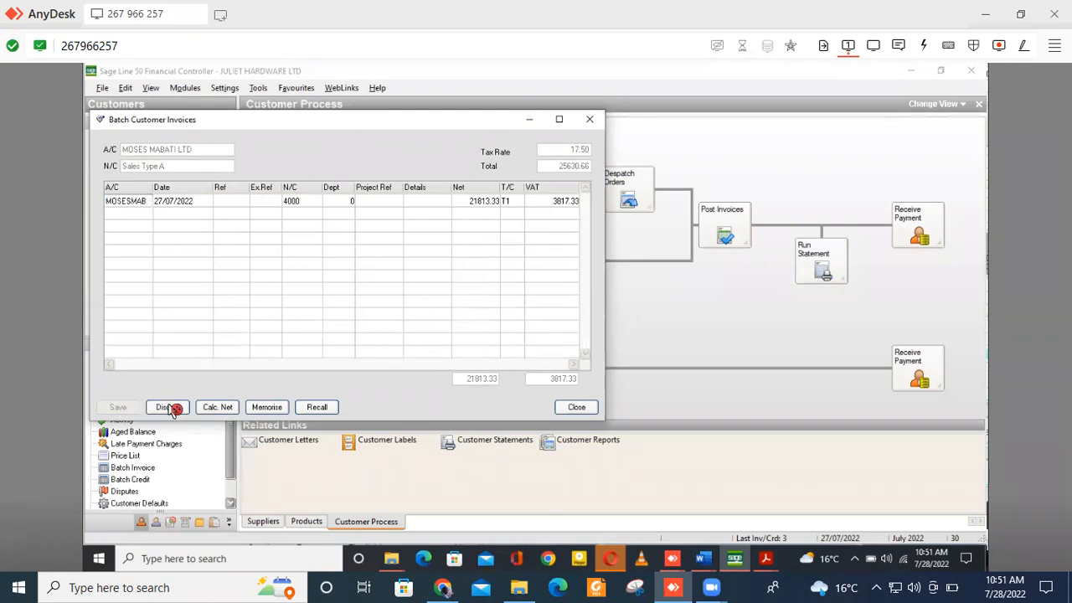
{"action": "left_click", "coordinate": [577, 408]}
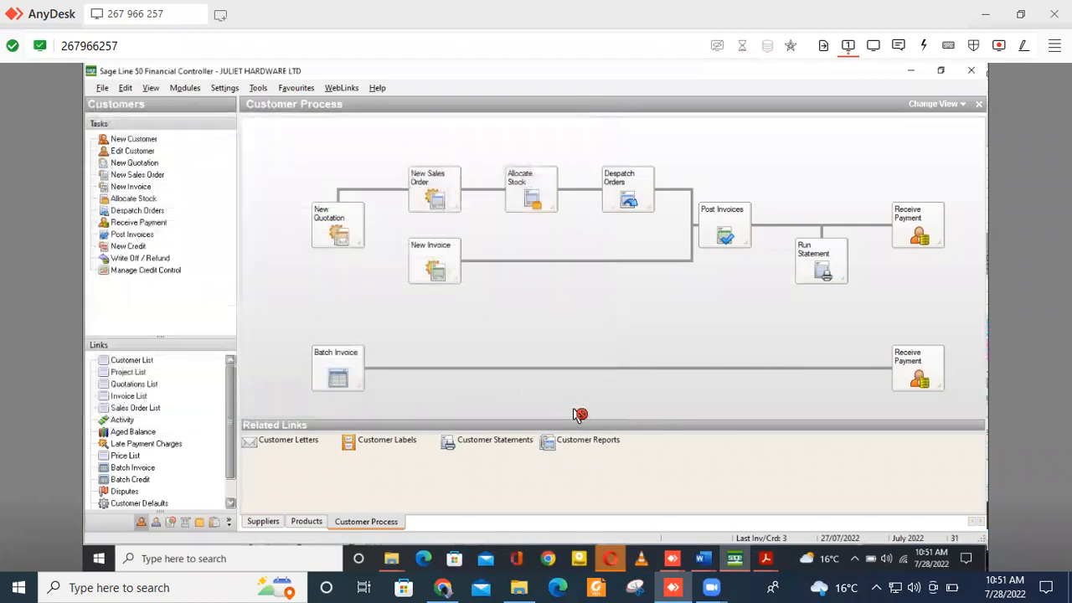
Record a customer receipt of 21813.33 from JOHN SANDS LTD into the Bank Current Account and post it as a payment on account
{"action": "left_click", "coordinate": [924, 372]}
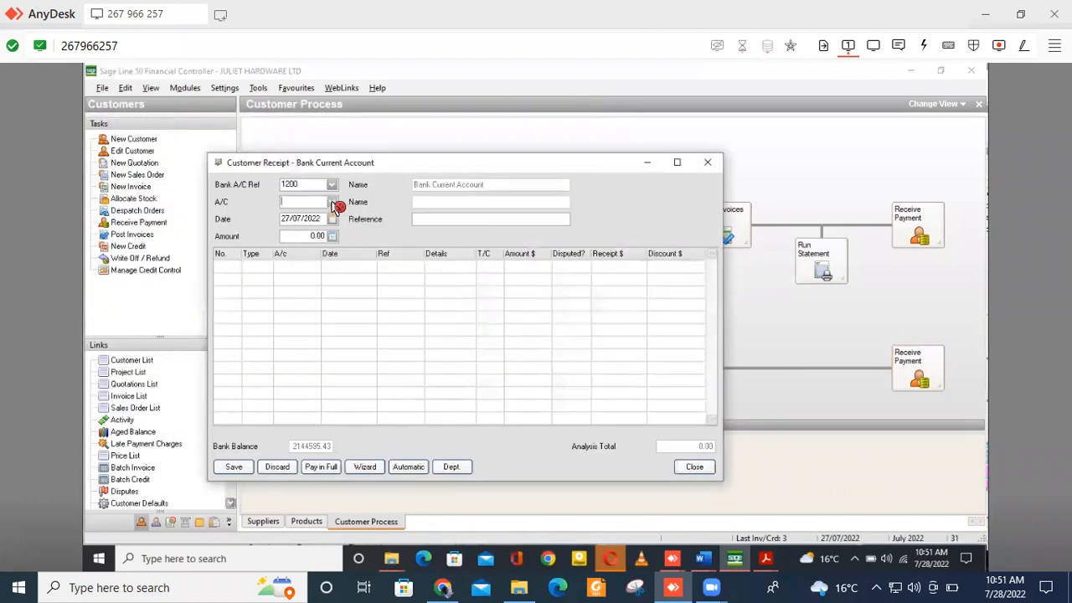
{"action": "left_click", "coordinate": [334, 203]}
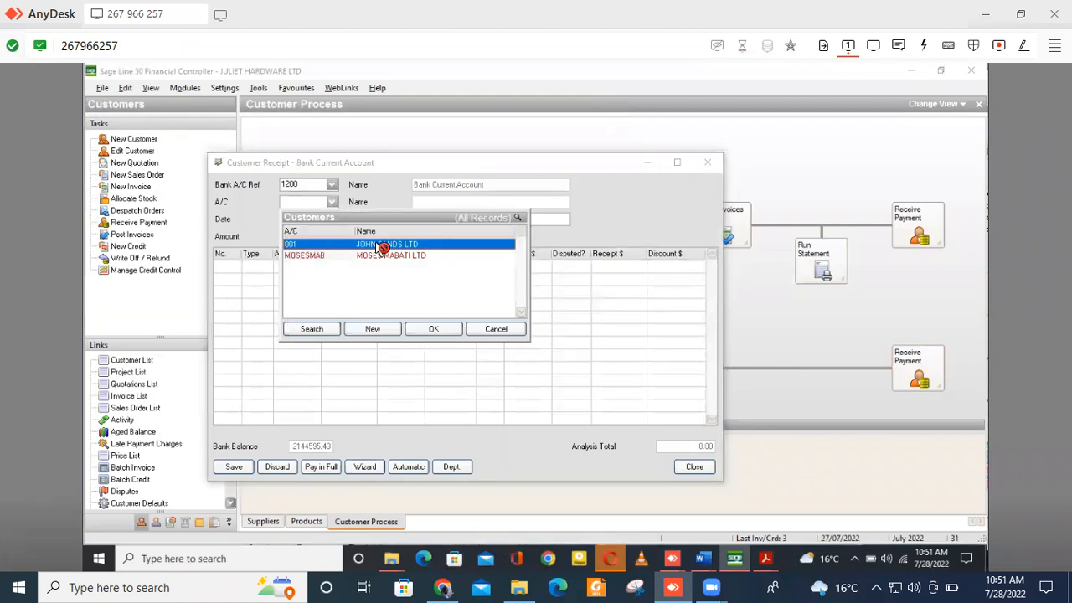
{"action": "left_click", "coordinate": [415, 332]}
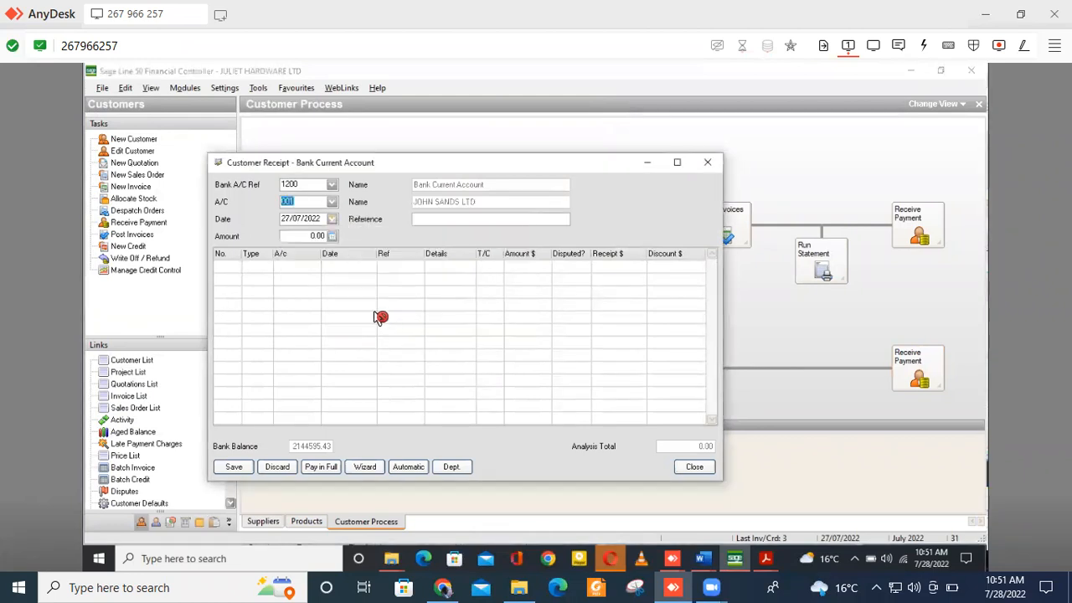
{"action": "left_click", "coordinate": [307, 238]}
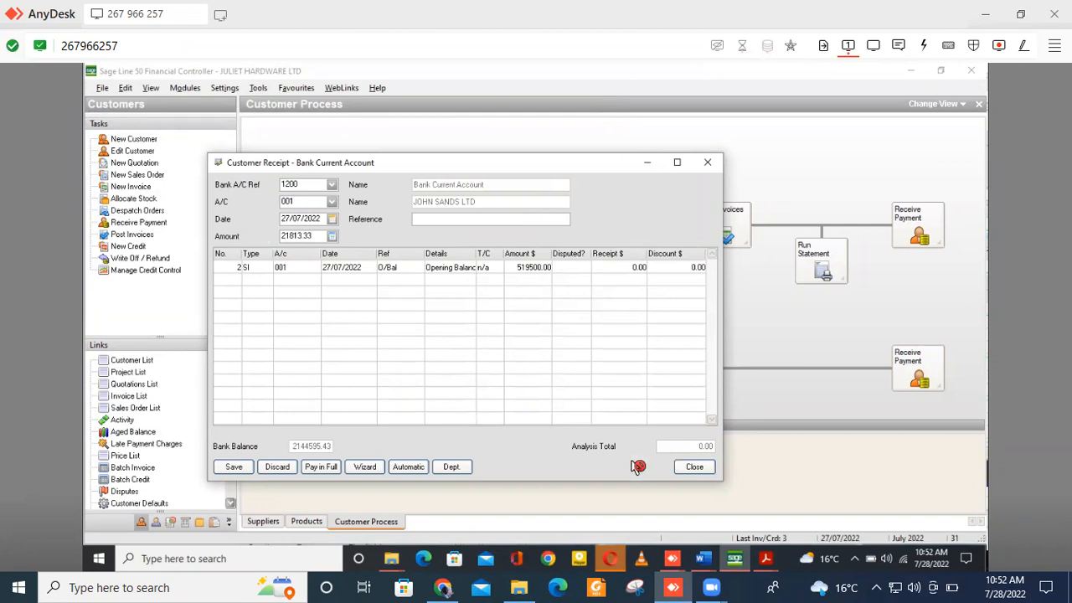
{"action": "left_click", "coordinate": [696, 469]}
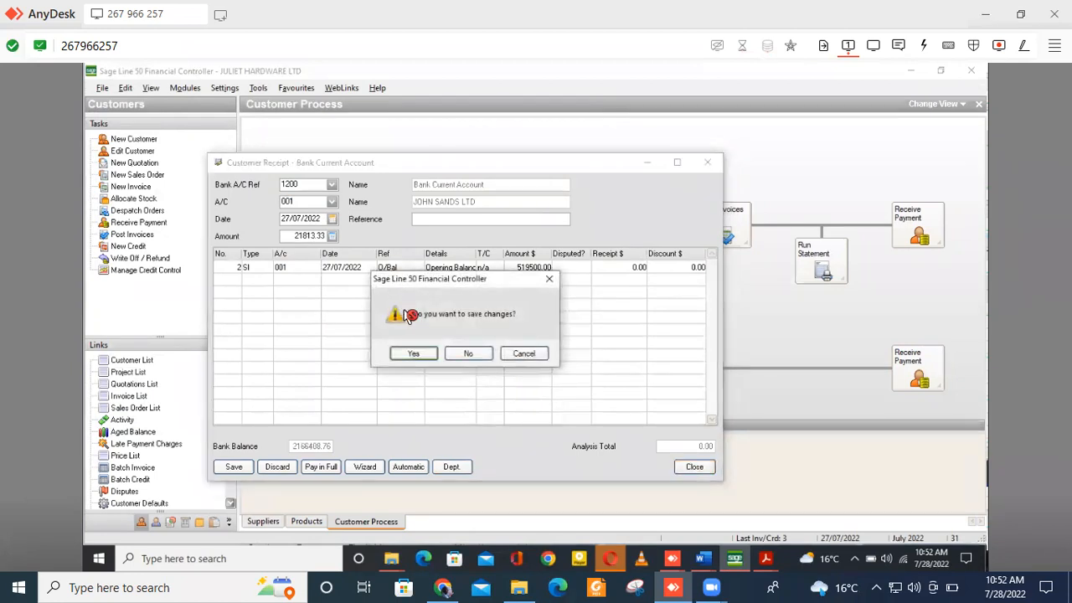
{"action": "left_click", "coordinate": [418, 352]}
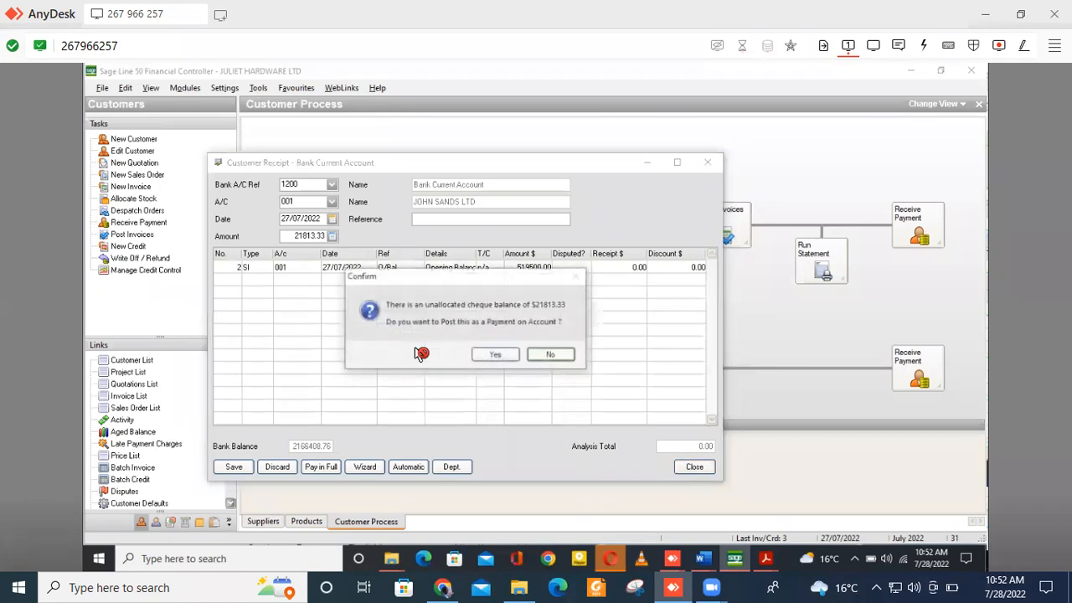
{"action": "left_click", "coordinate": [502, 354]}
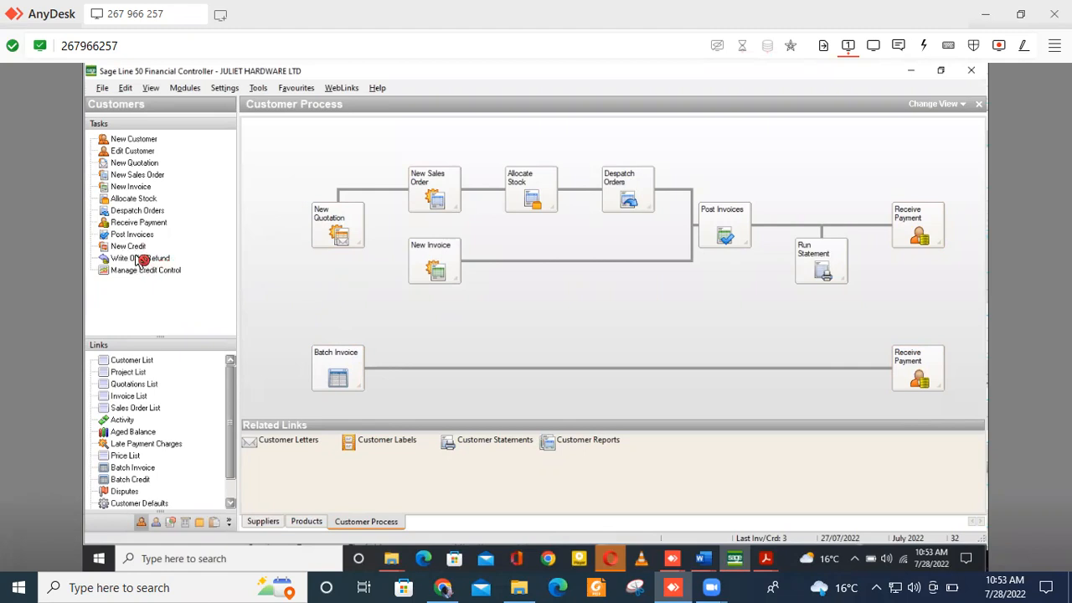
Start a customer invoice refund for JOHN SANDS LTD and select its opening balance invoice
{"action": "left_click", "coordinate": [166, 262]}
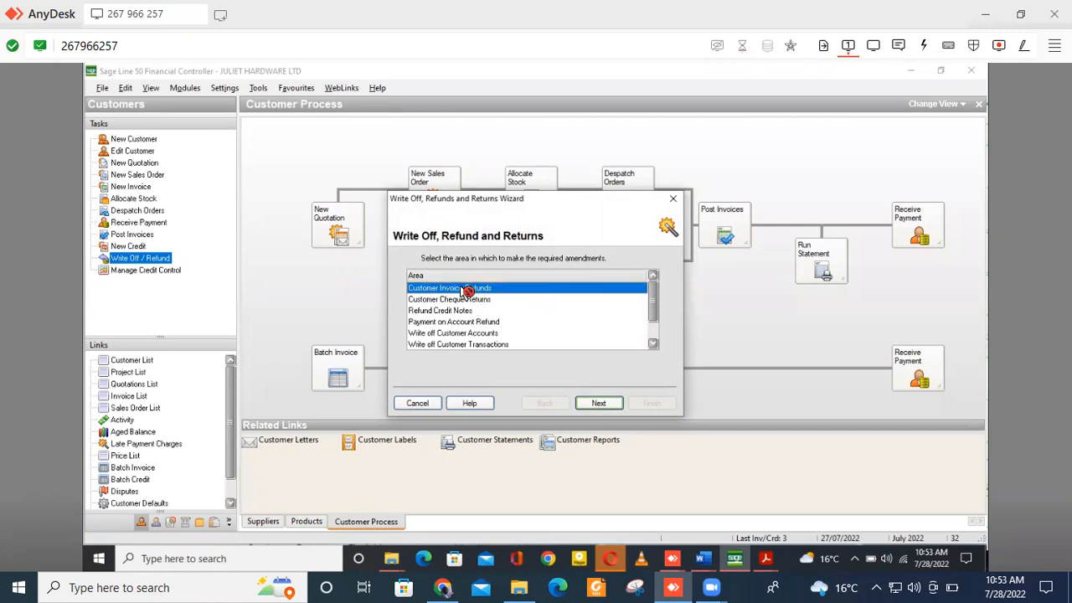
{"action": "left_click", "coordinate": [602, 403]}
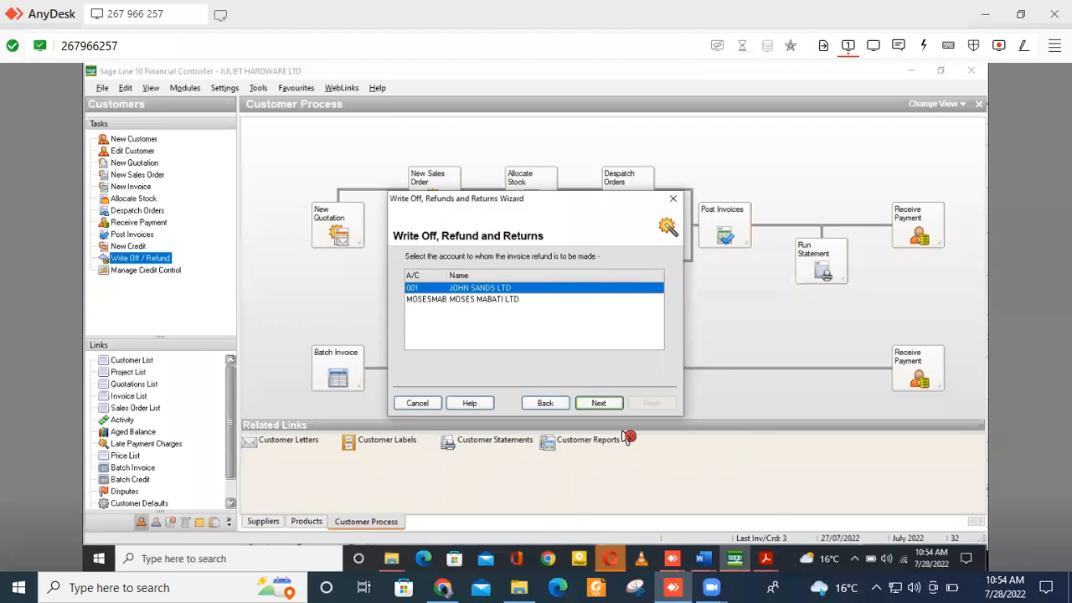
{"action": "left_click", "coordinate": [602, 403]}
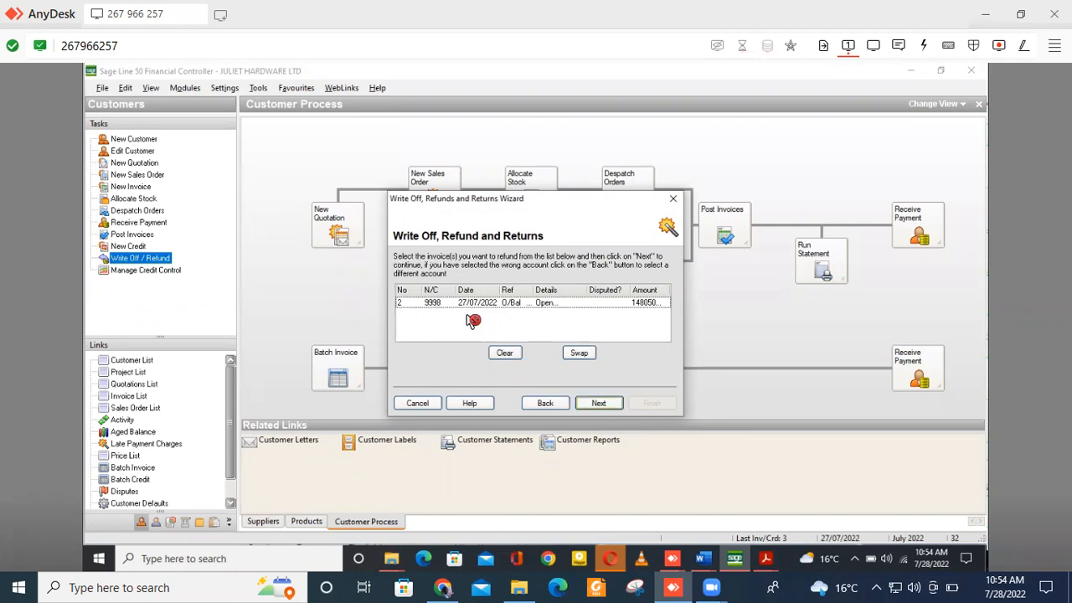
{"action": "left_click", "coordinate": [409, 306]}
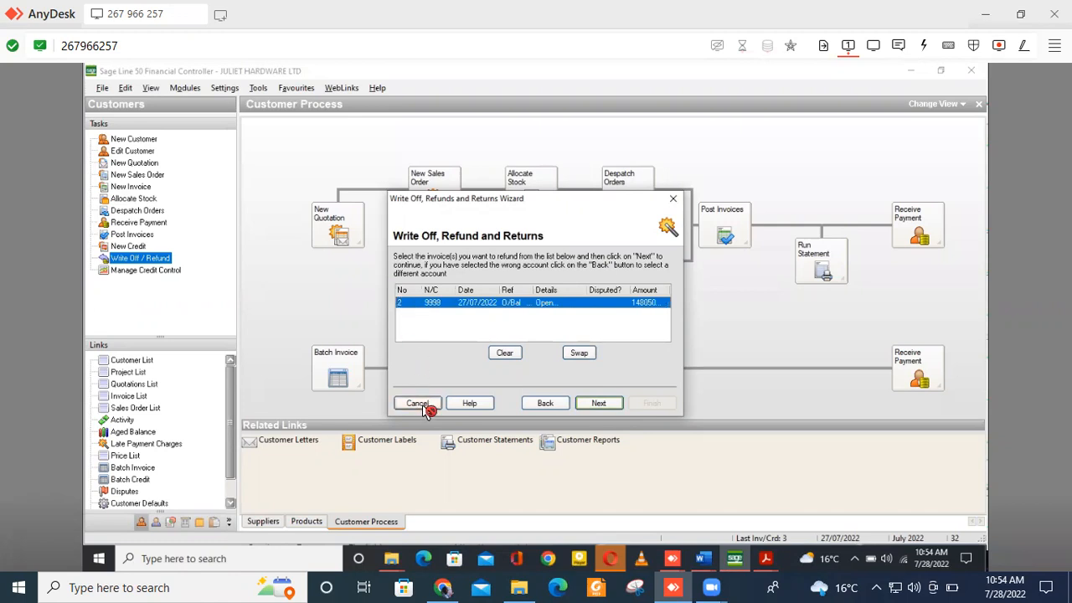
{"action": "left_click", "coordinate": [600, 403]}
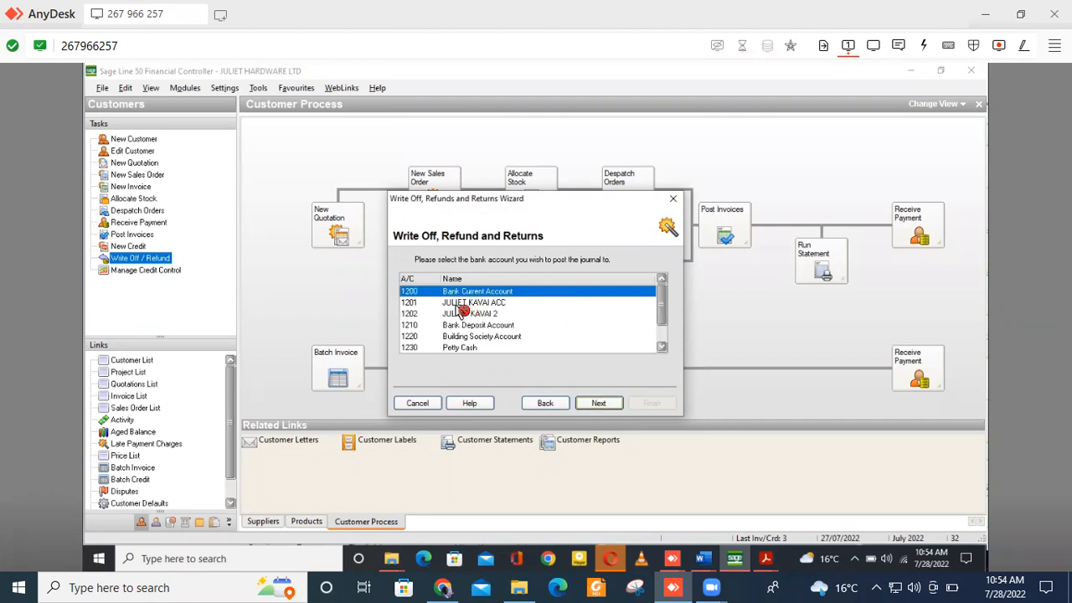
Choose bank ledger account 1201 for the refund and set the date to 01/08/2022 with additional reference REFUND
{"action": "left_click", "coordinate": [489, 303]}
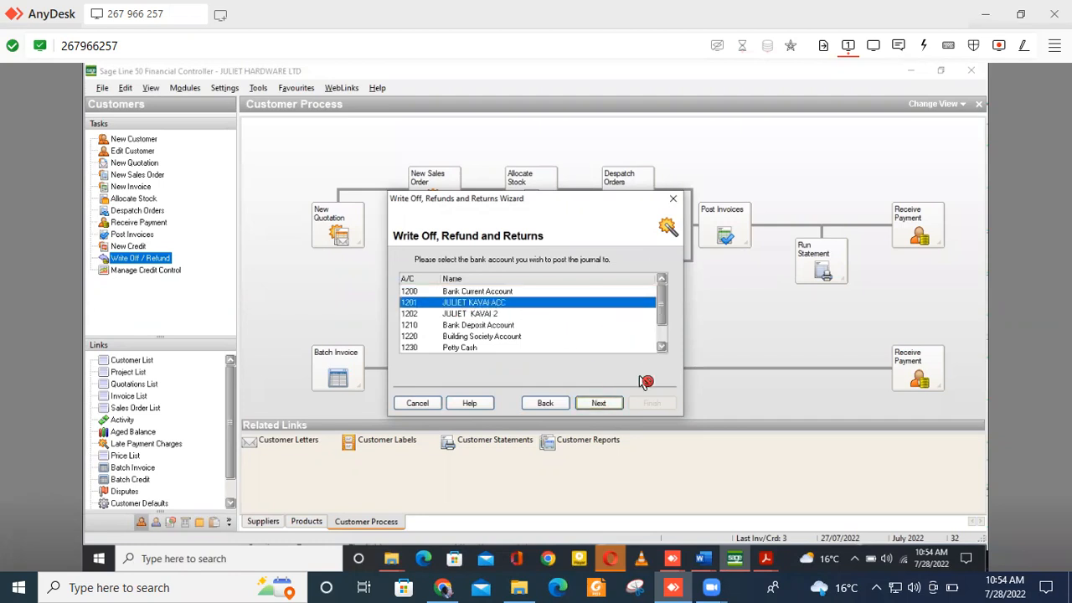
{"action": "left_click", "coordinate": [600, 403]}
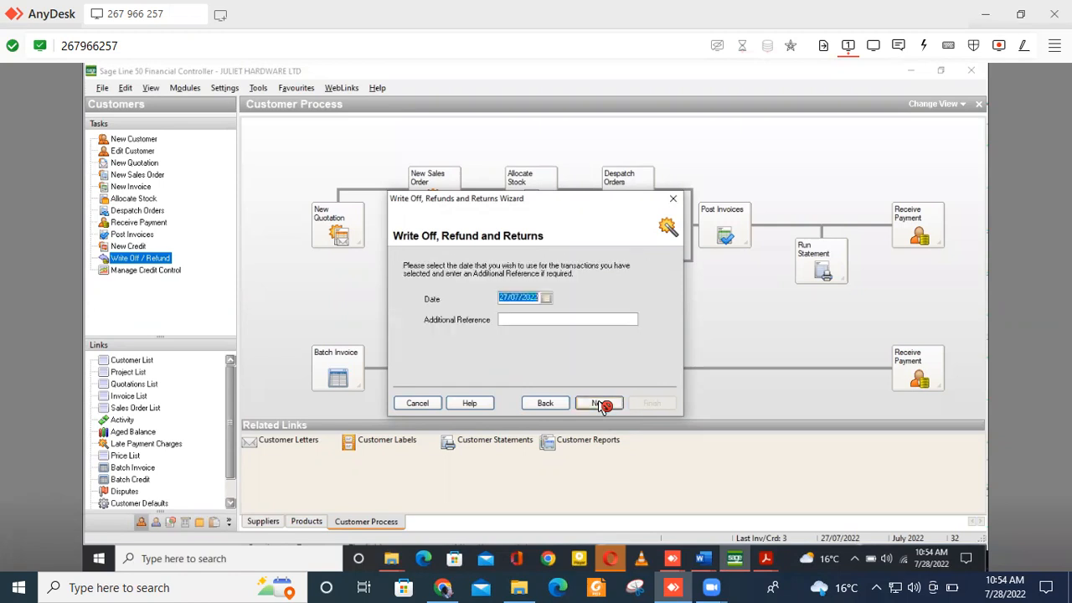
{"action": "key", "text": "Delete"}
{"action": "left_click", "coordinate": [530, 321]}
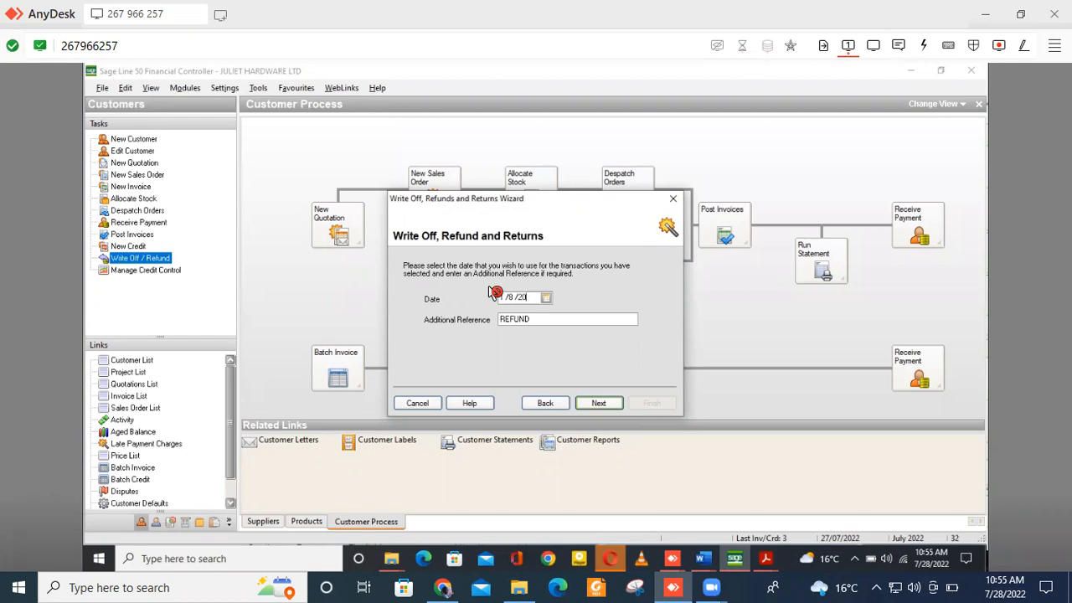
{"action": "key", "text": "BackSpace"}
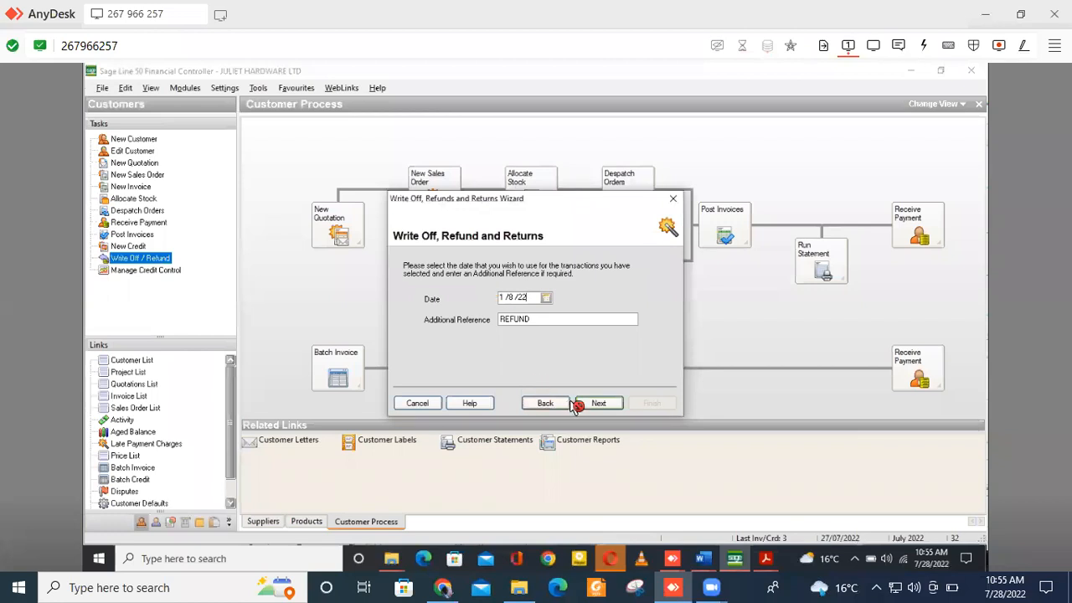
{"action": "left_click", "coordinate": [611, 405]}
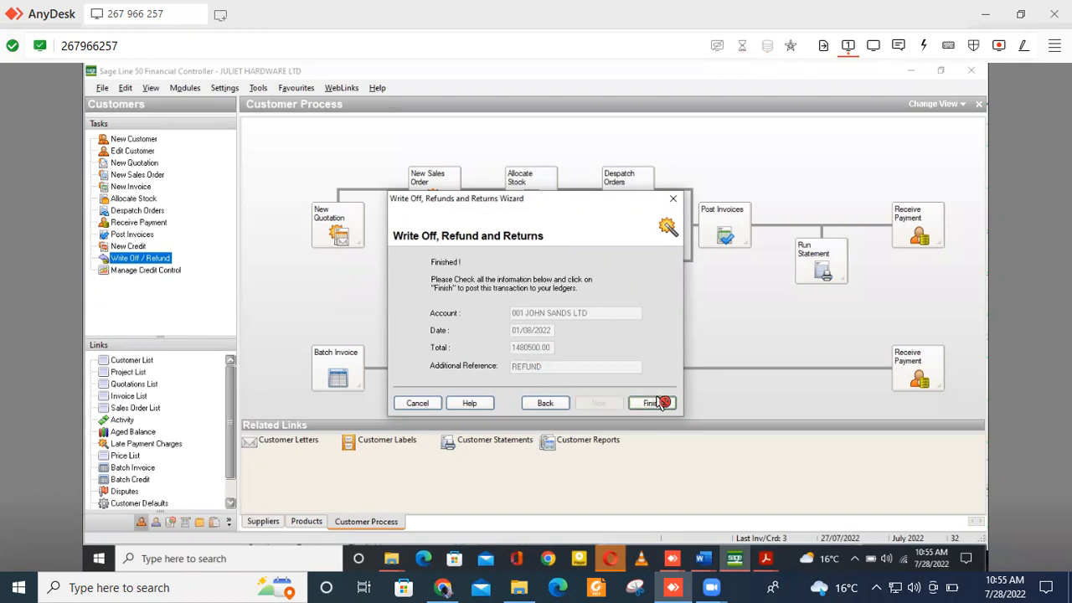
Step back from the refund summary and exit the refund wizard without posting
{"action": "left_click", "coordinate": [545, 403]}
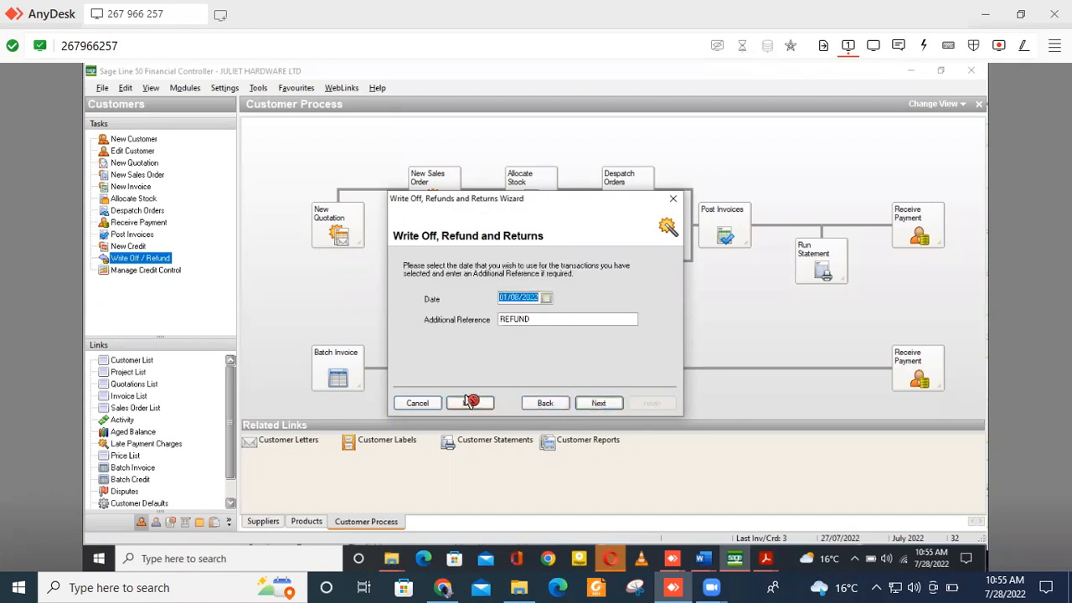
{"action": "left_click", "coordinate": [423, 402]}
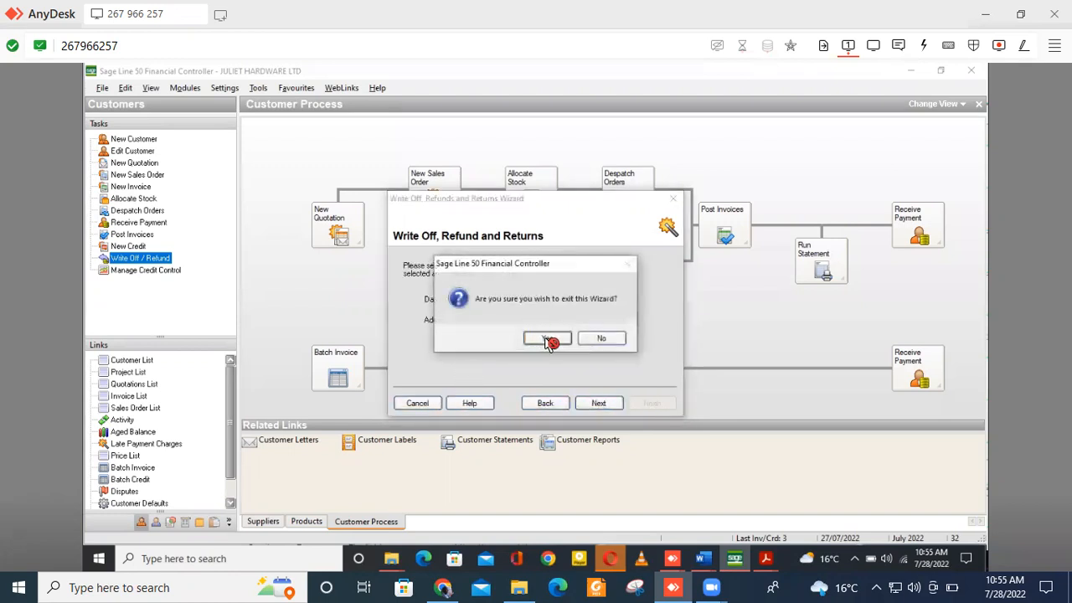
{"action": "left_click", "coordinate": [545, 337]}
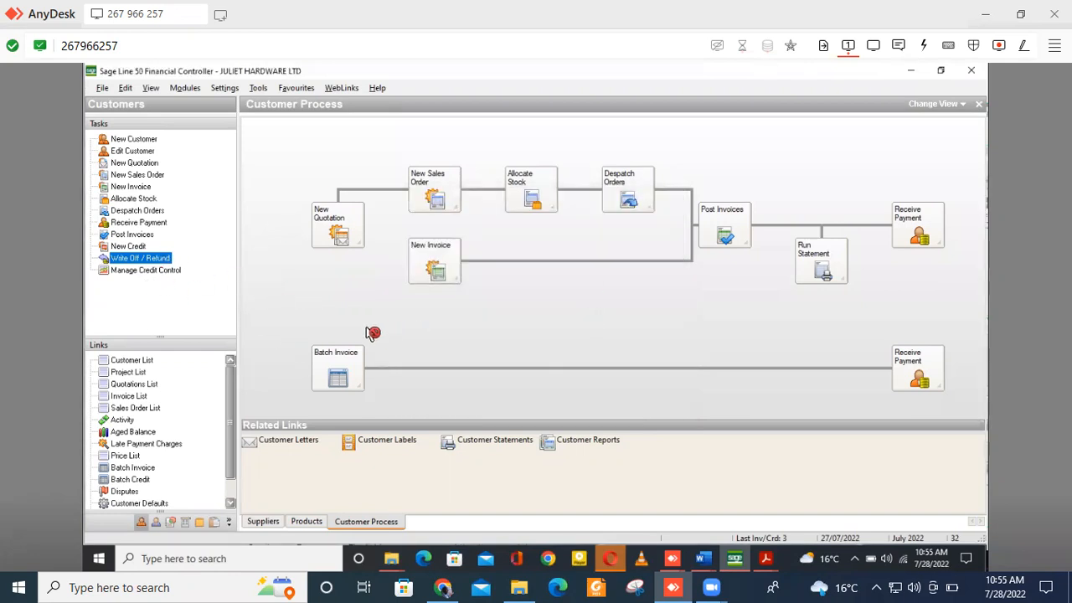
Open credit control and view the contact history and activity range options for JOHN SANDS LTD, closing each one
{"action": "left_click", "coordinate": [149, 271]}
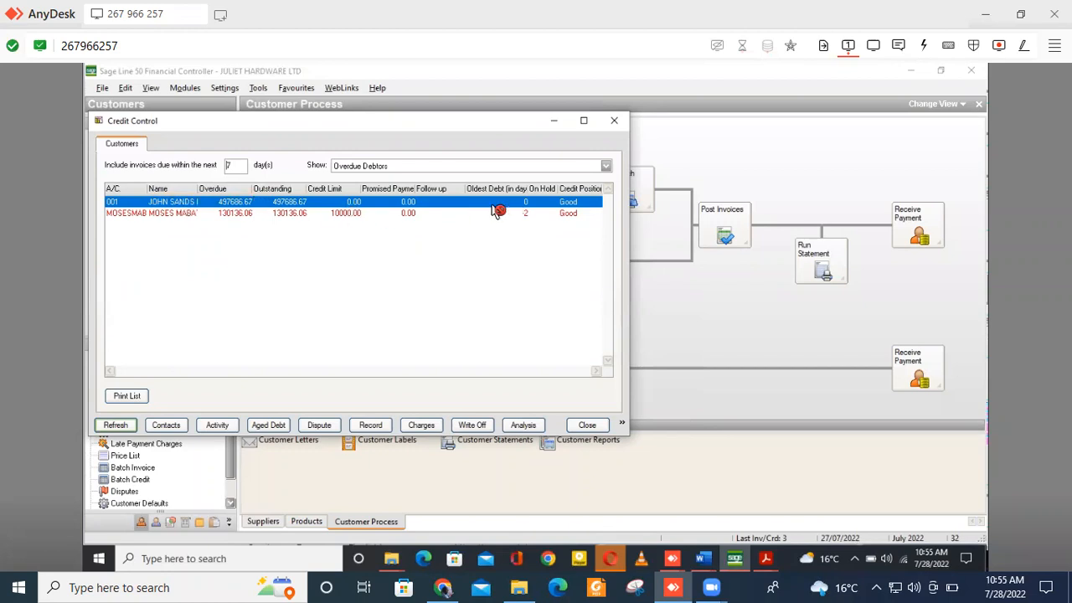
{"action": "left_click", "coordinate": [166, 426]}
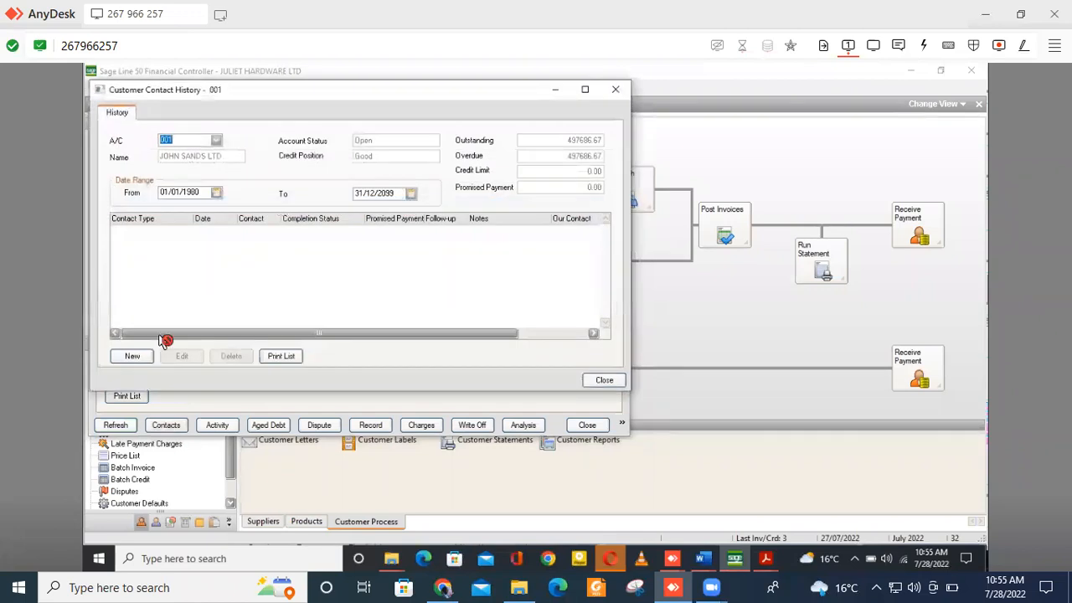
{"action": "left_click", "coordinate": [622, 88]}
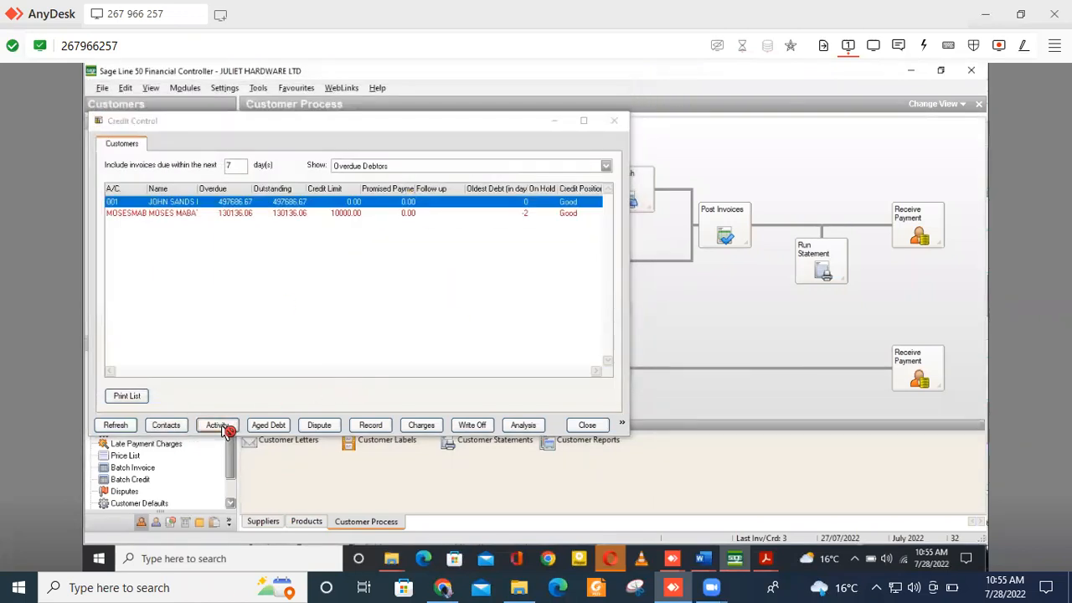
{"action": "left_click", "coordinate": [218, 426]}
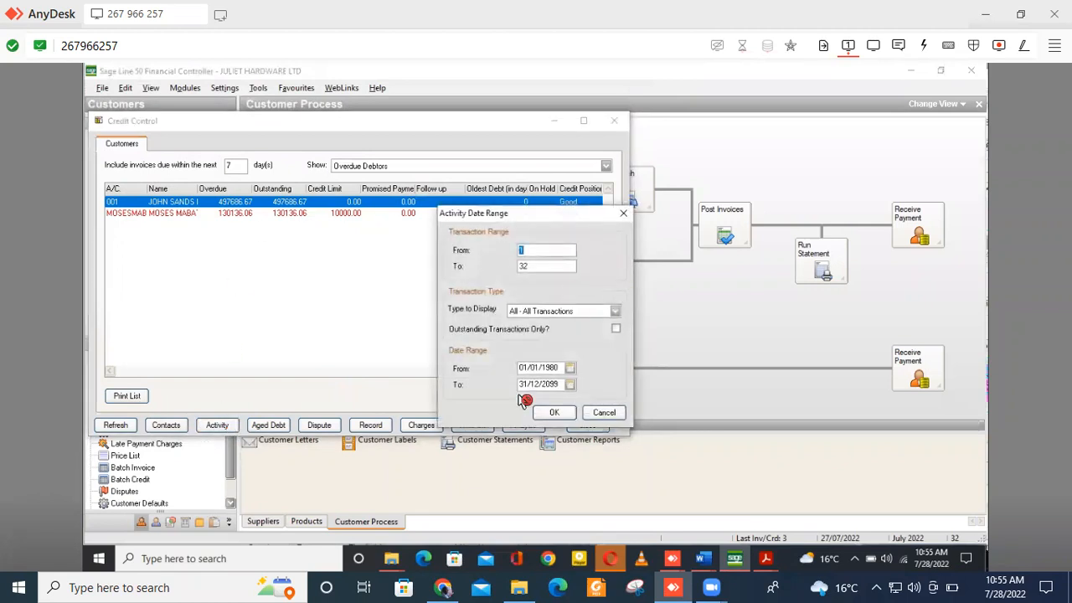
{"action": "left_click", "coordinate": [623, 213]}
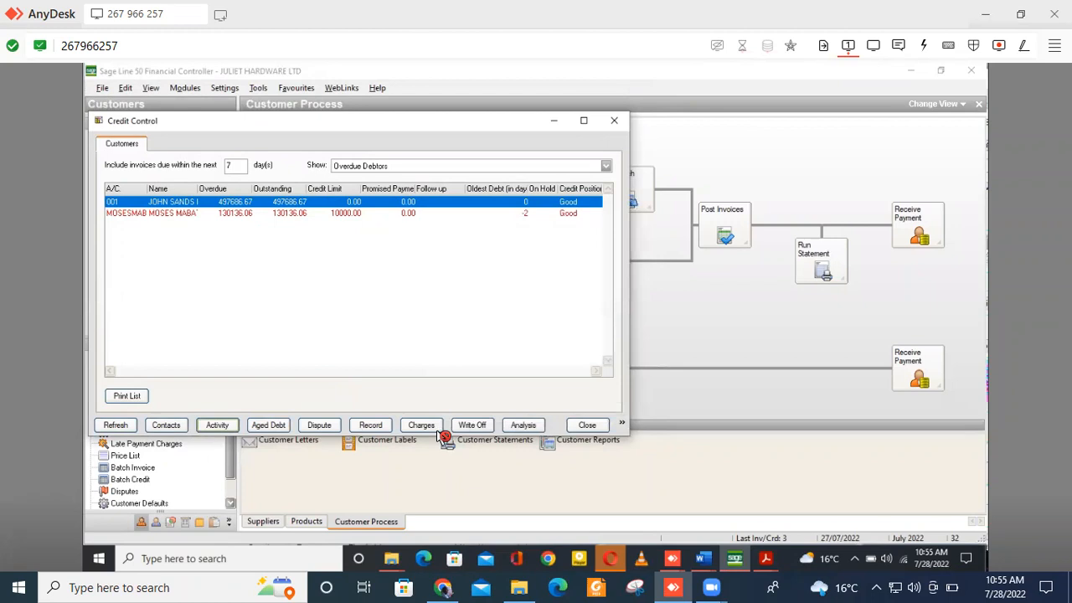
Open the JOHN SANDS LTD customer record from credit control and review its details, defaults and credit control terms
{"action": "left_click", "coordinate": [375, 419]}
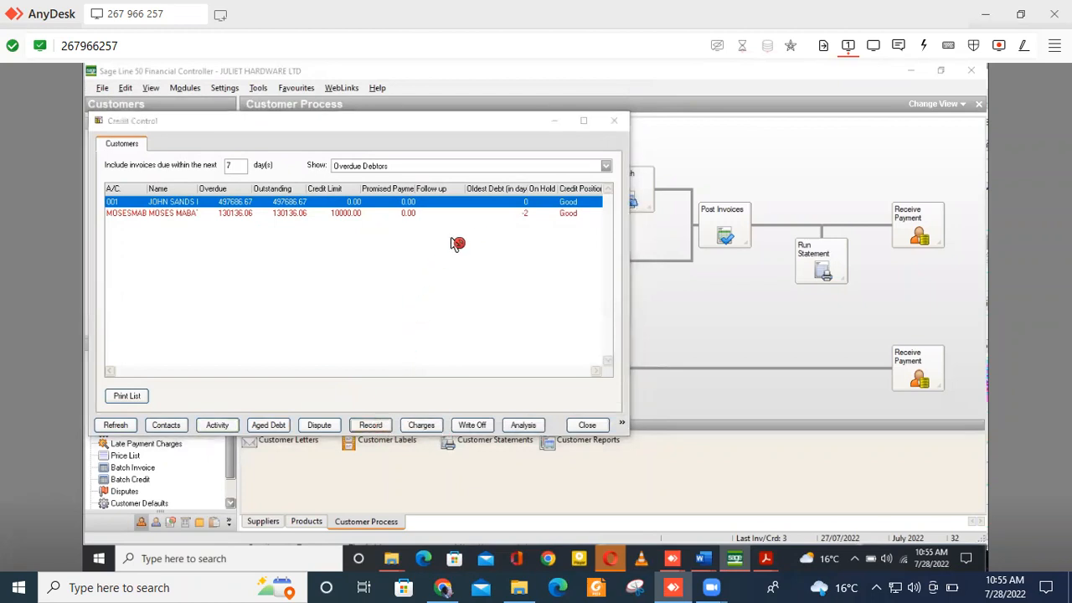
{"action": "left_click", "coordinate": [419, 310]}
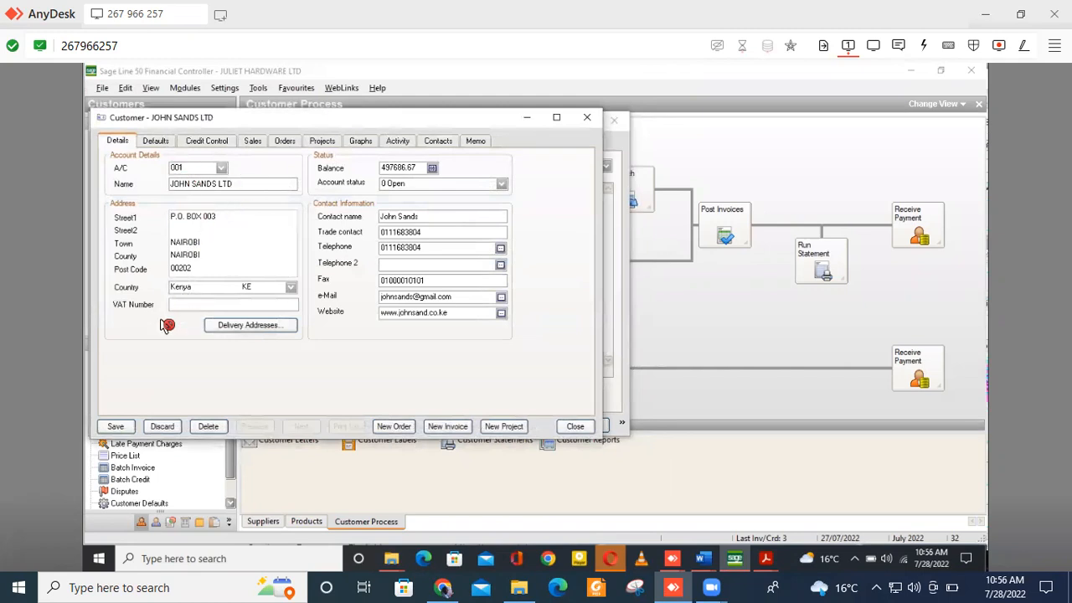
{"action": "left_click", "coordinate": [156, 140]}
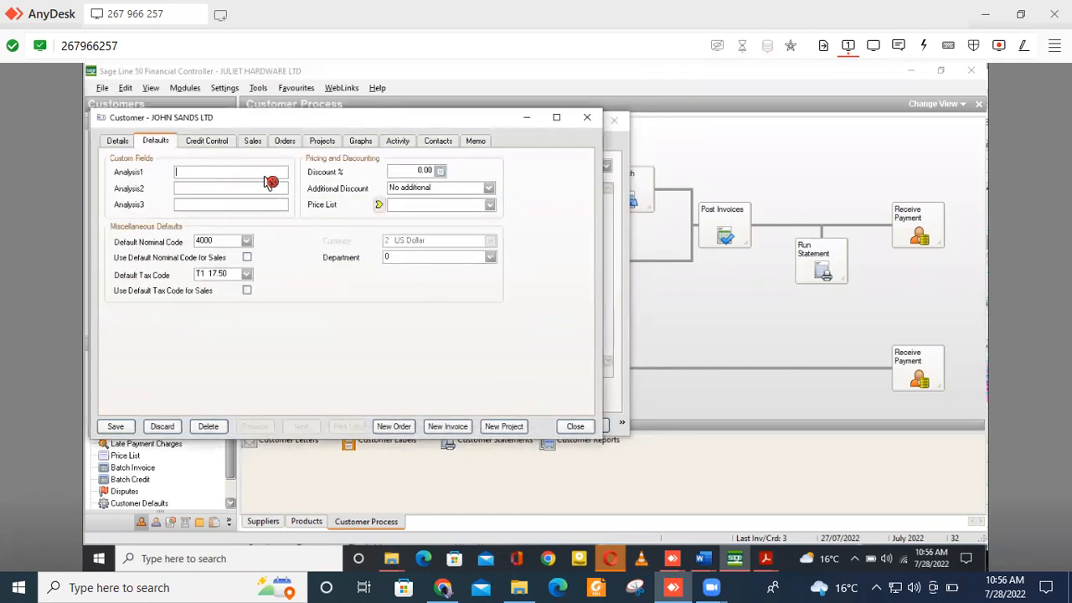
{"action": "left_click", "coordinate": [208, 140]}
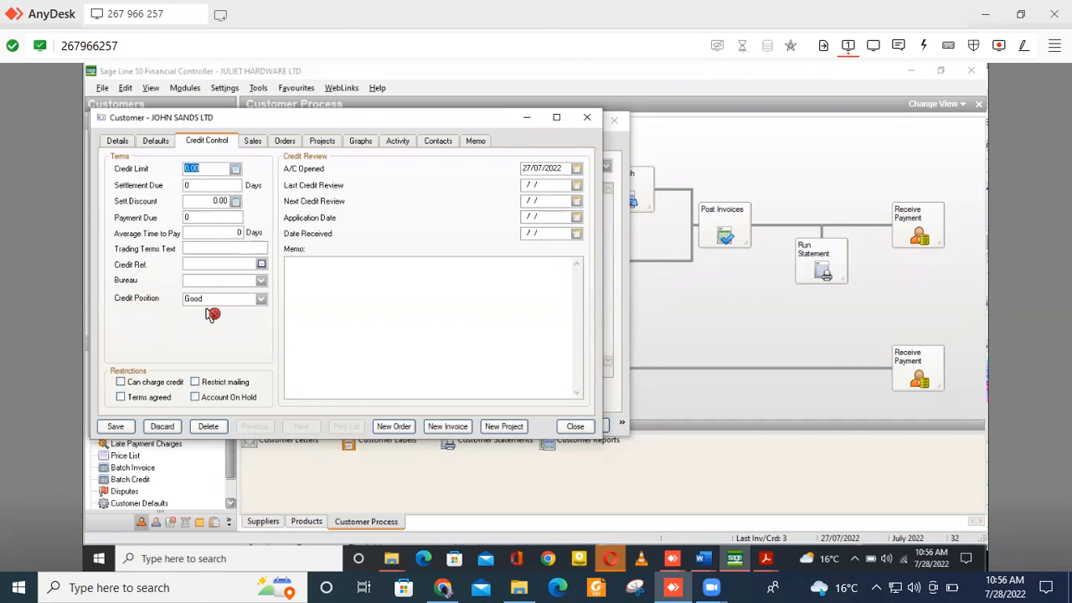
Examine the available credit position options for the customer, keeping Good selected
{"action": "left_click", "coordinate": [261, 301]}
{"action": "left_click", "coordinate": [262, 302]}
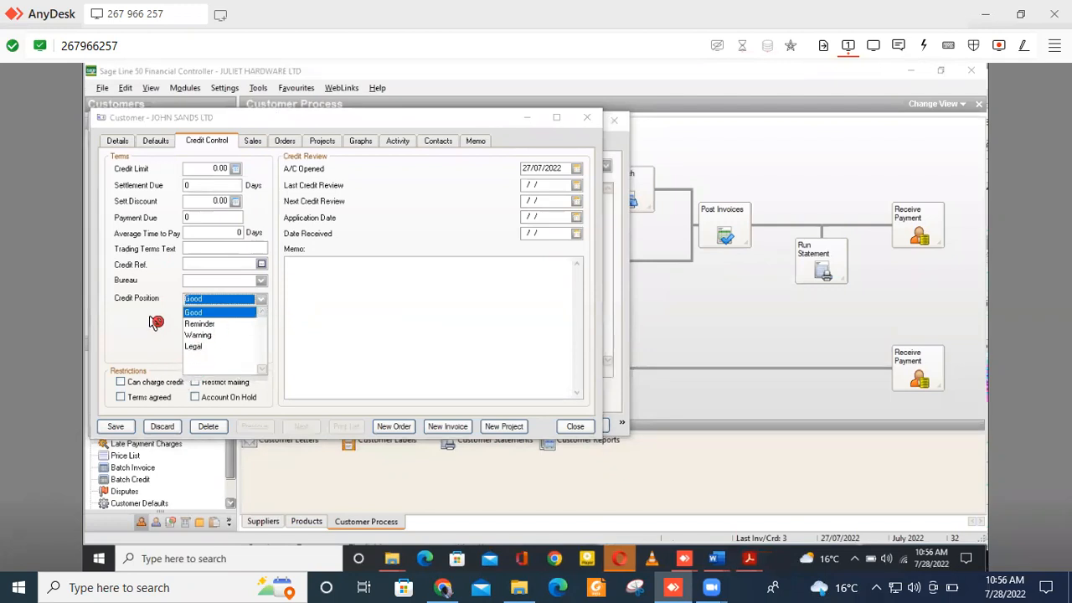
{"action": "left_click", "coordinate": [203, 310]}
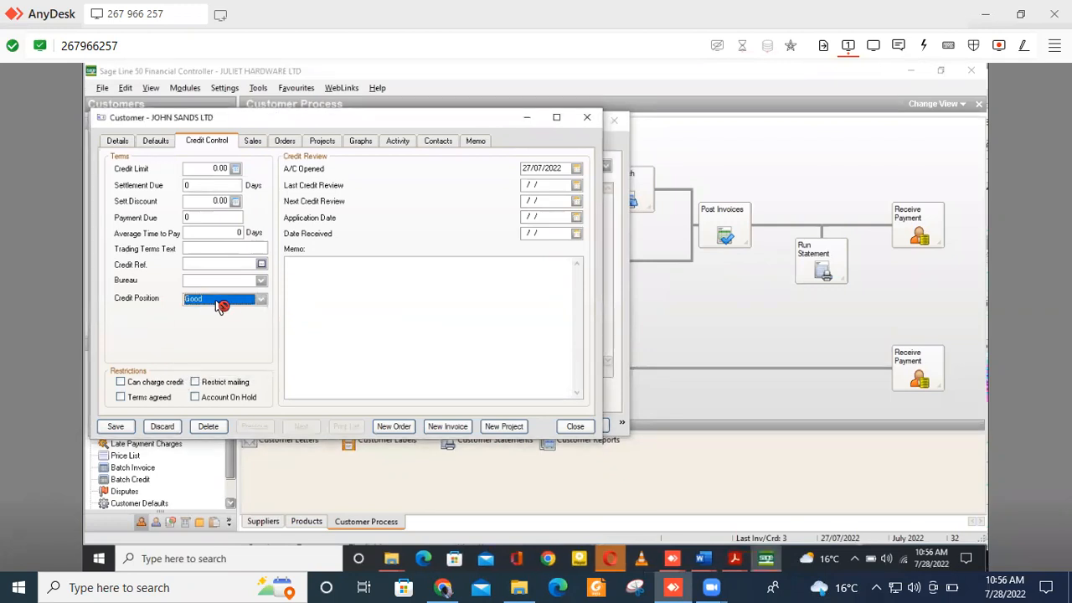
{"action": "left_click", "coordinate": [243, 306]}
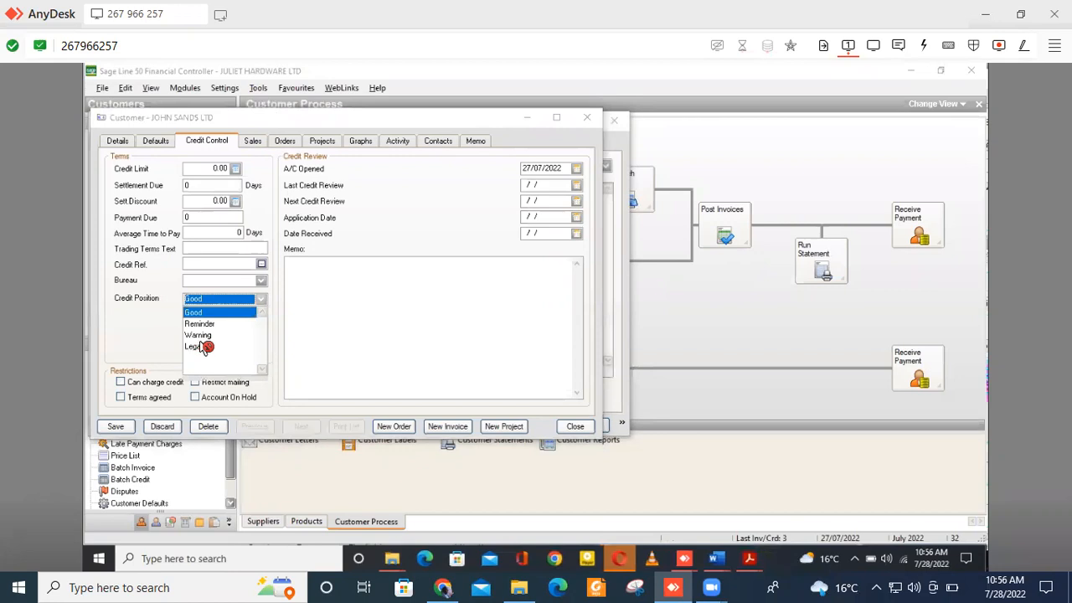
{"action": "left_click", "coordinate": [163, 327]}
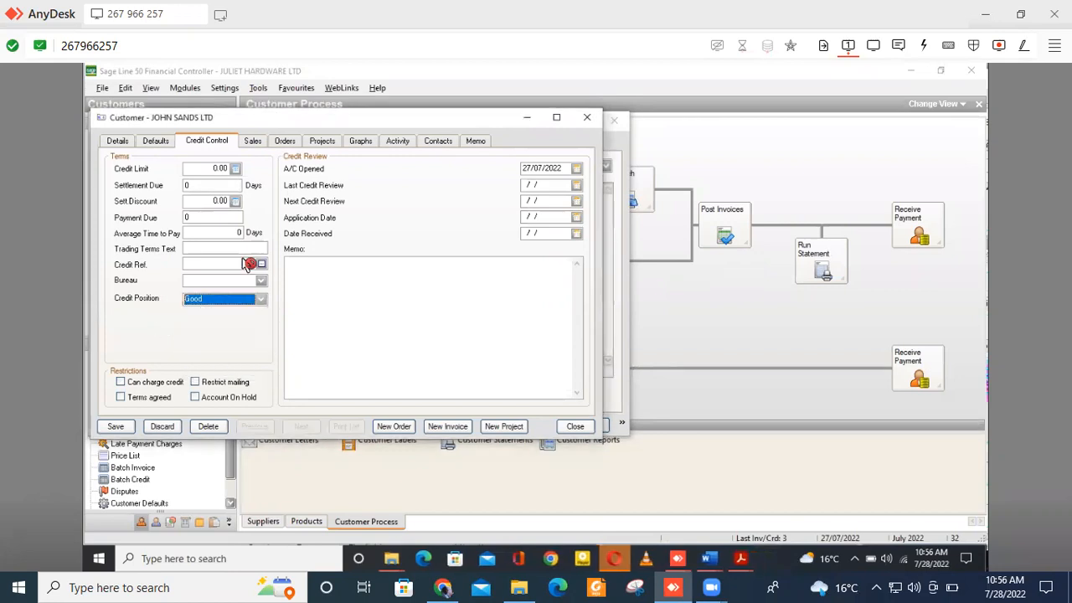
Review the customer's monthly sales and order history, open sales order 4, then save and close the order
{"action": "left_click", "coordinate": [254, 140]}
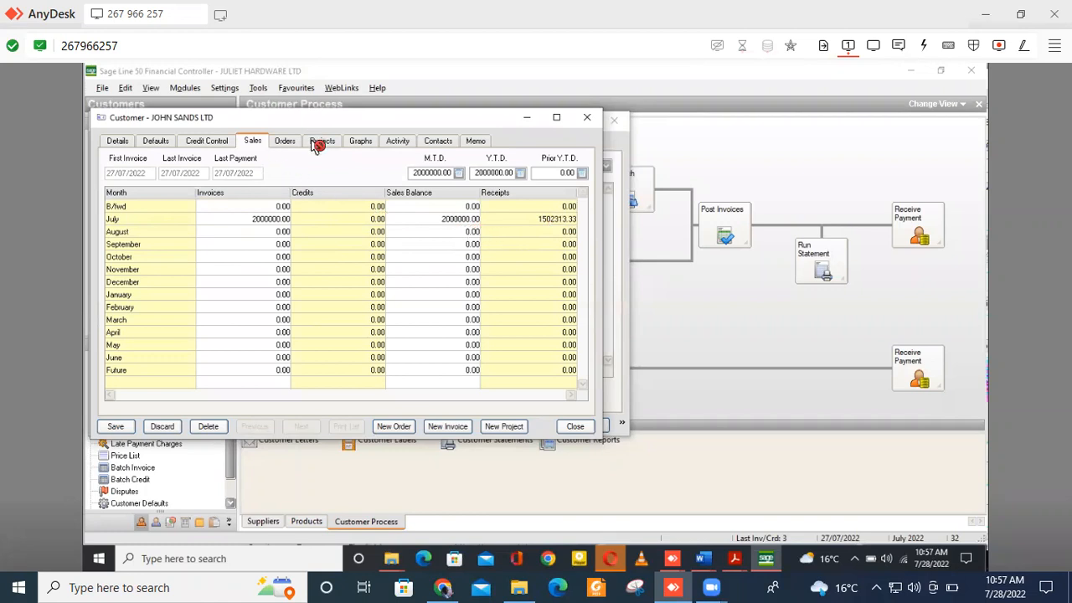
{"action": "left_click", "coordinate": [285, 141]}
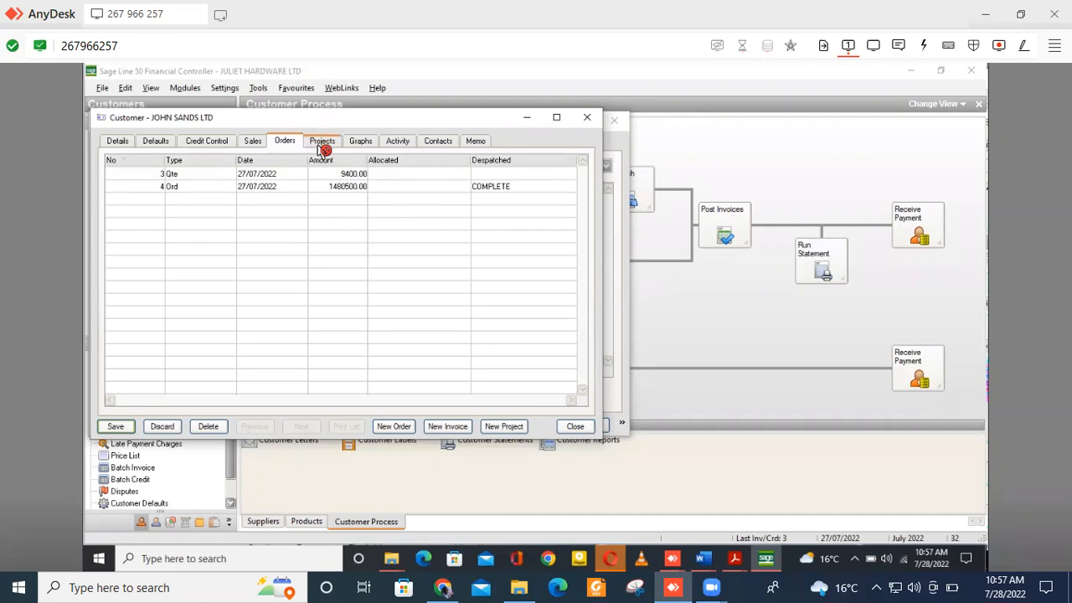
{"action": "double_click", "coordinate": [352, 186]}
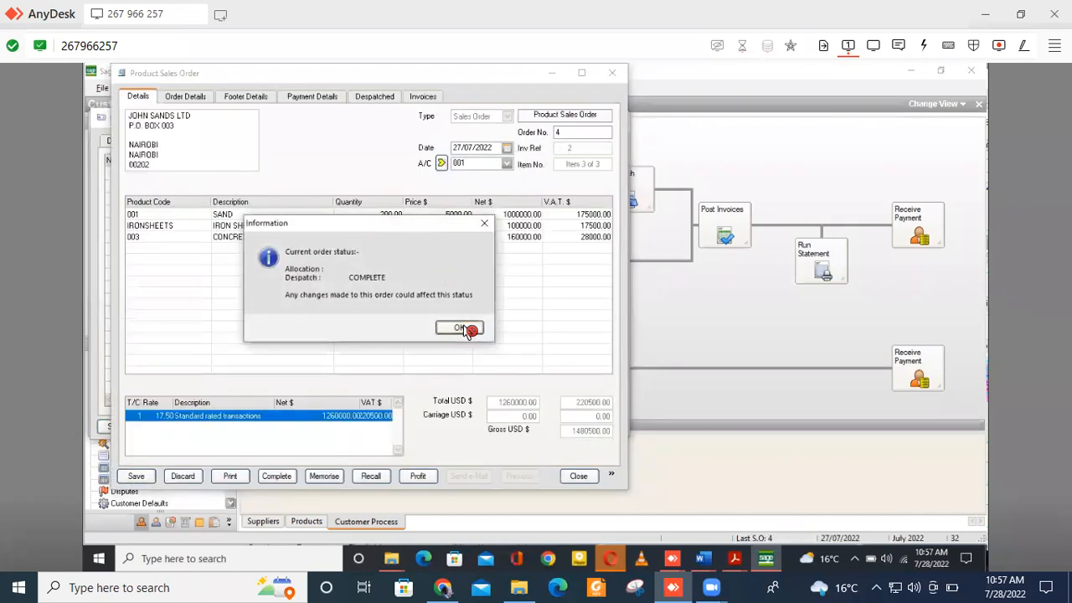
{"action": "left_click", "coordinate": [470, 328]}
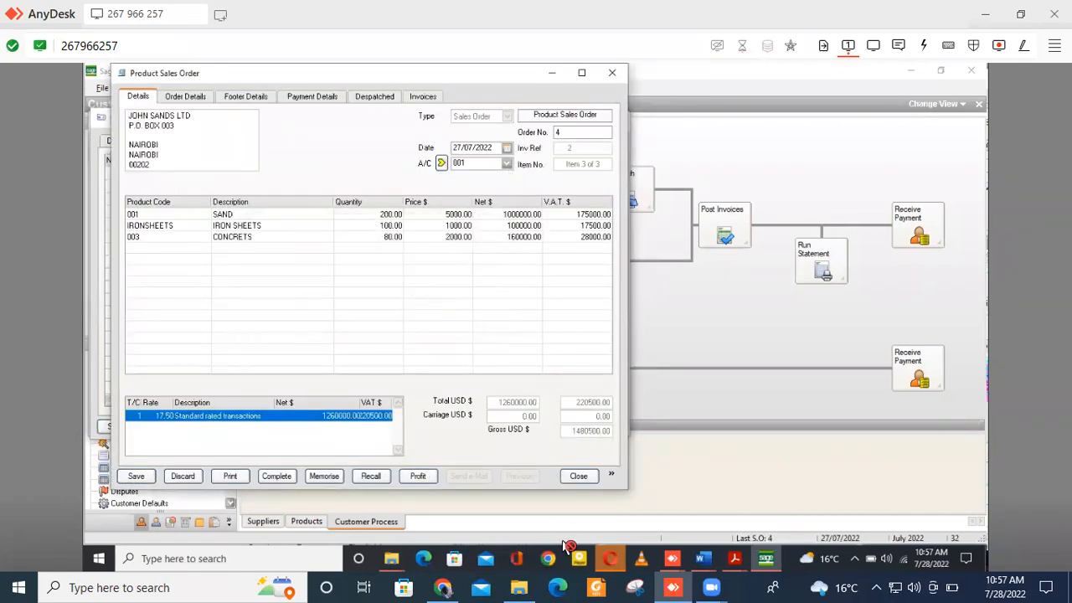
{"action": "left_click", "coordinate": [128, 474]}
{"action": "left_click", "coordinate": [580, 476]}
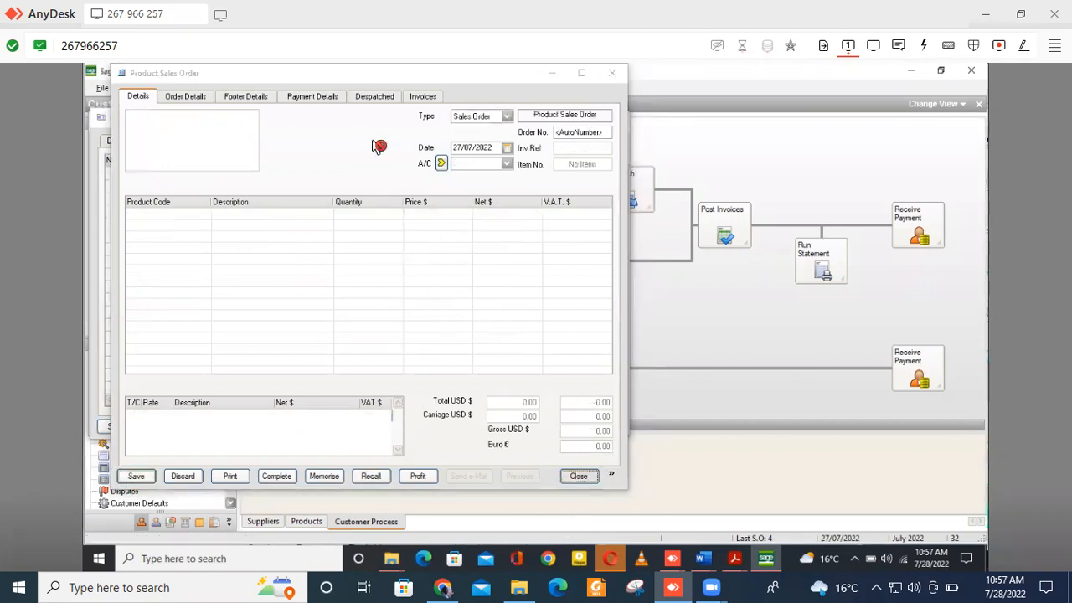
Review the customer's projects, graphs, activity and contacts, then close the record and credit control
{"action": "left_click", "coordinate": [325, 144]}
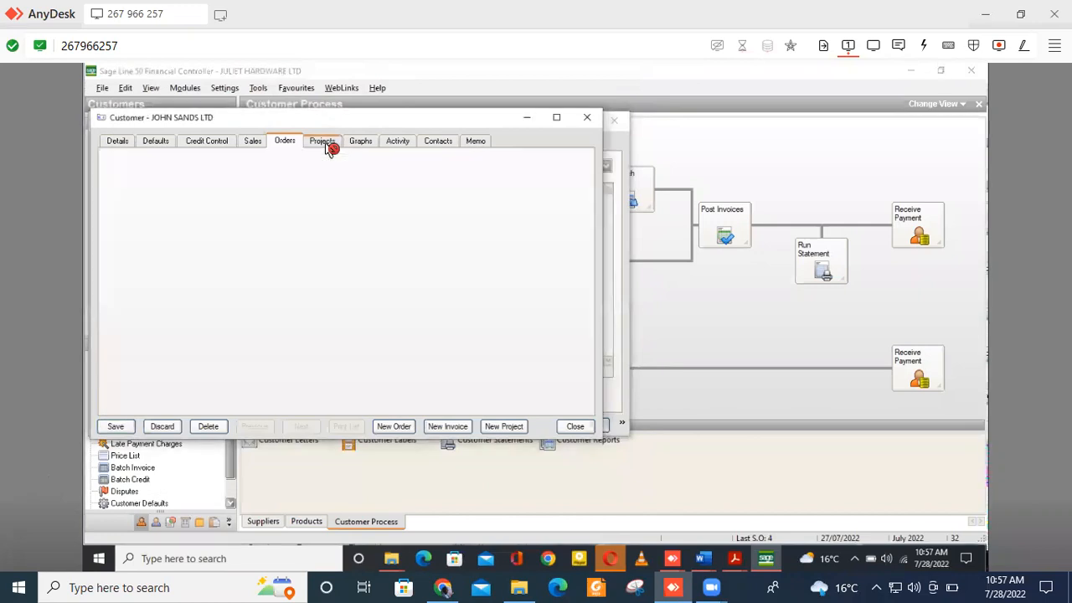
{"action": "left_click", "coordinate": [374, 146]}
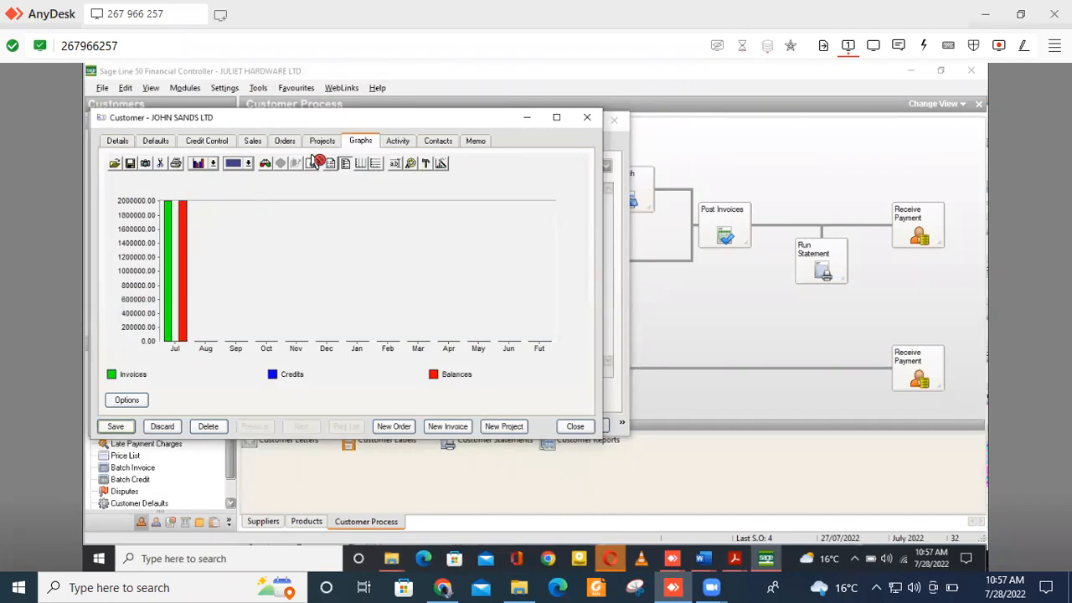
{"action": "left_click", "coordinate": [406, 142]}
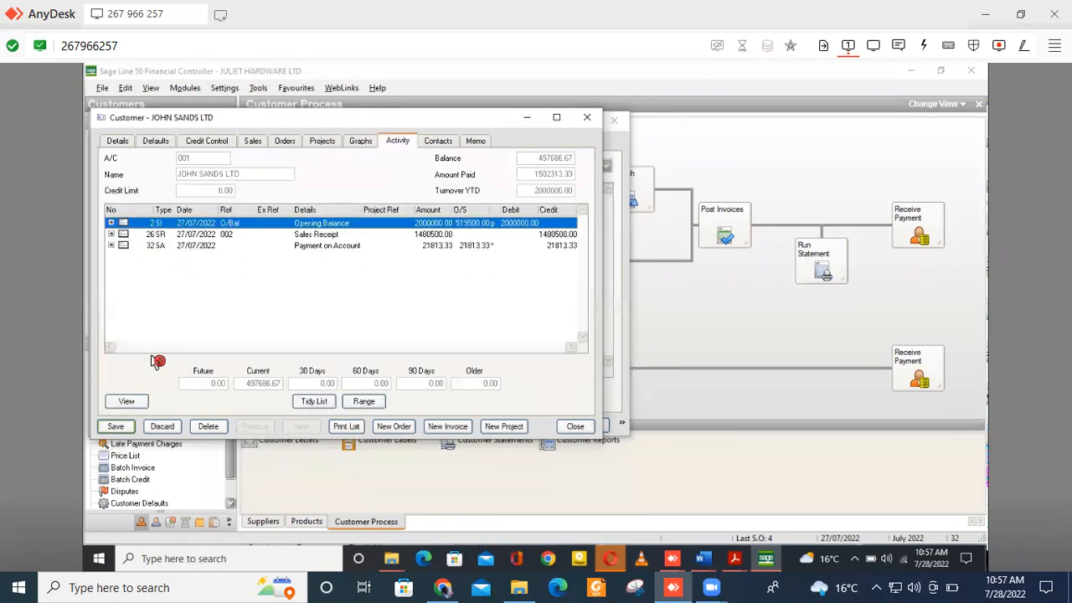
{"action": "left_click", "coordinate": [438, 142]}
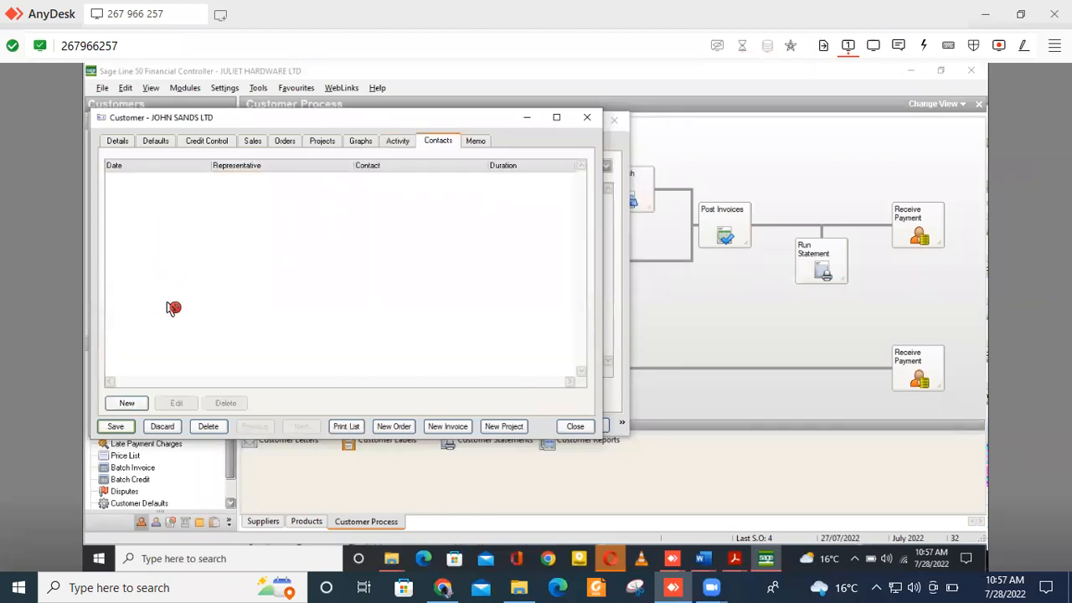
{"action": "left_click", "coordinate": [578, 427]}
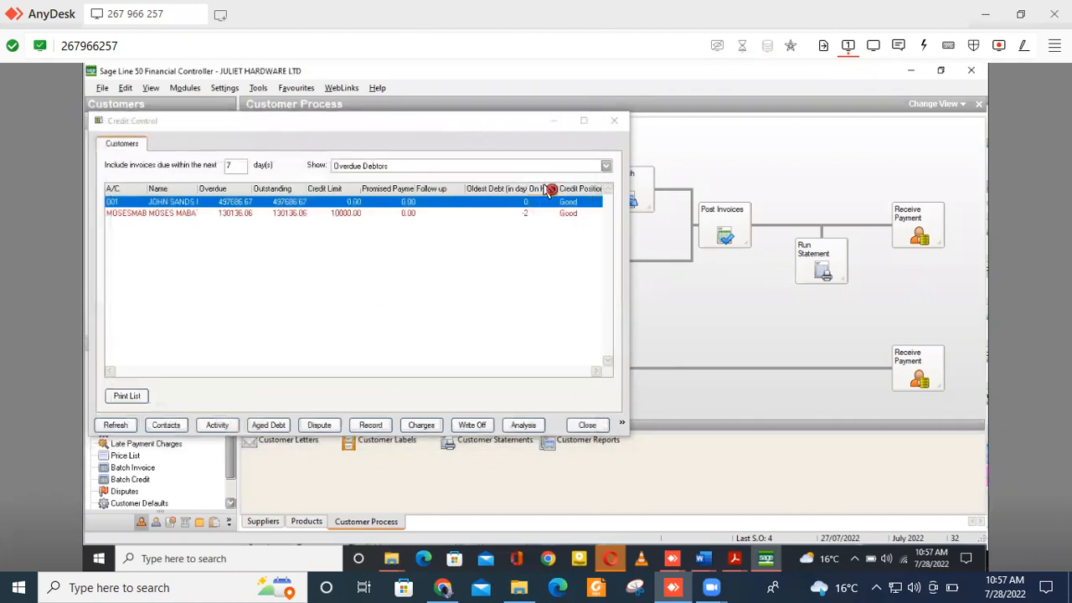
{"action": "left_click", "coordinate": [589, 425]}
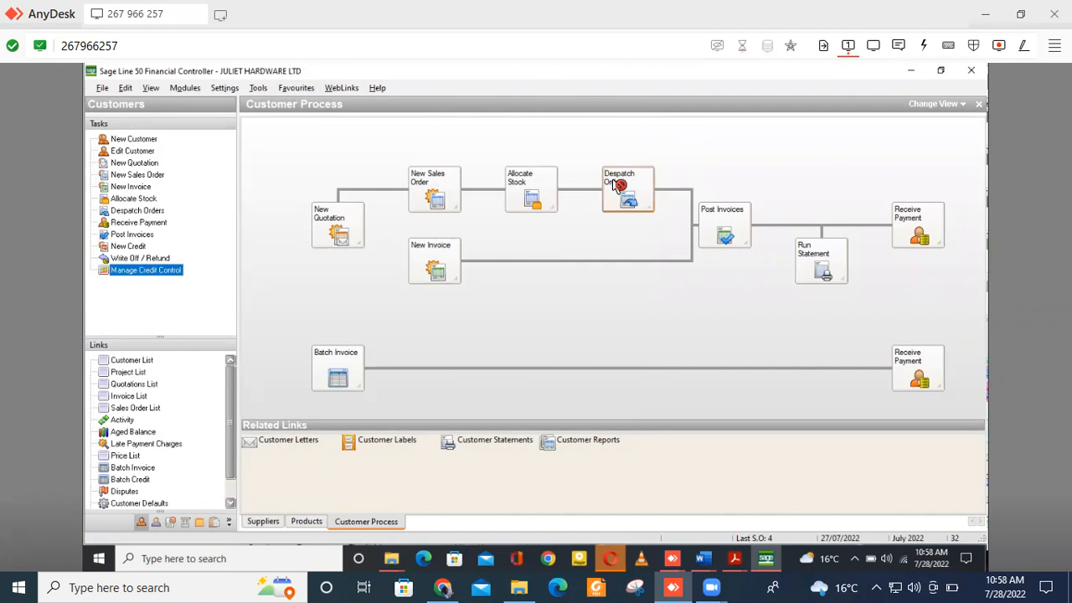
View the customer and project lists, inspect the project reference choices in a new project charge, and return to the customer list
{"action": "left_click", "coordinate": [132, 360]}
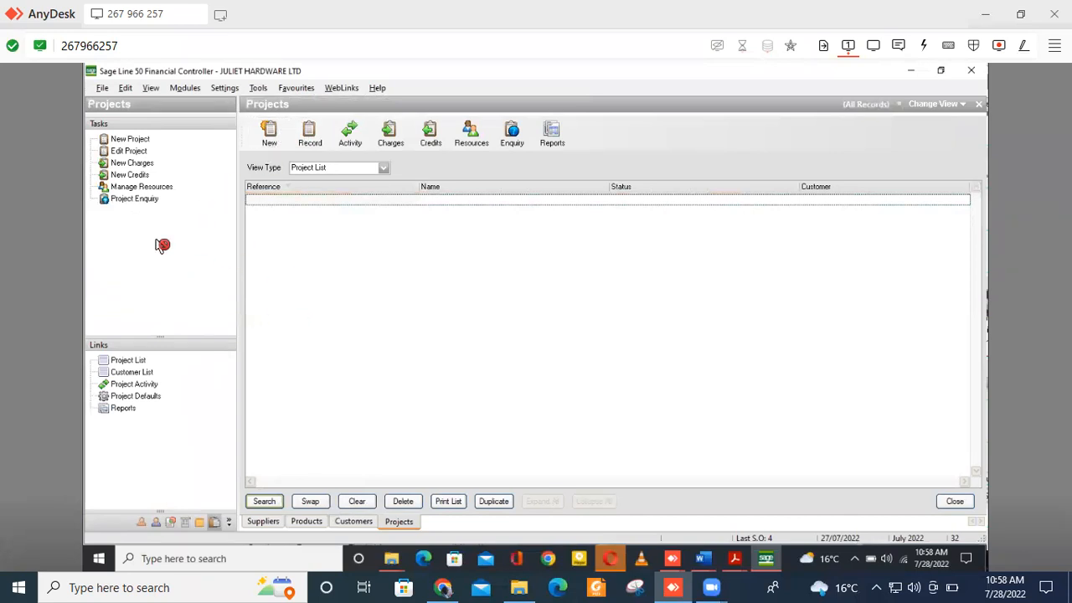
{"action": "left_click", "coordinate": [132, 164]}
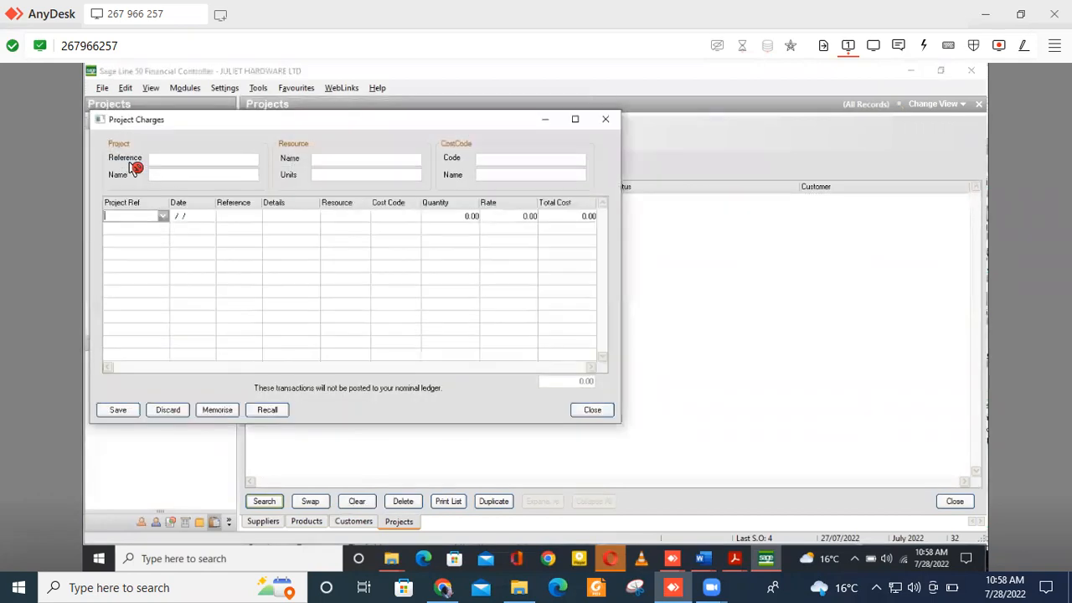
{"action": "left_click", "coordinate": [164, 216]}
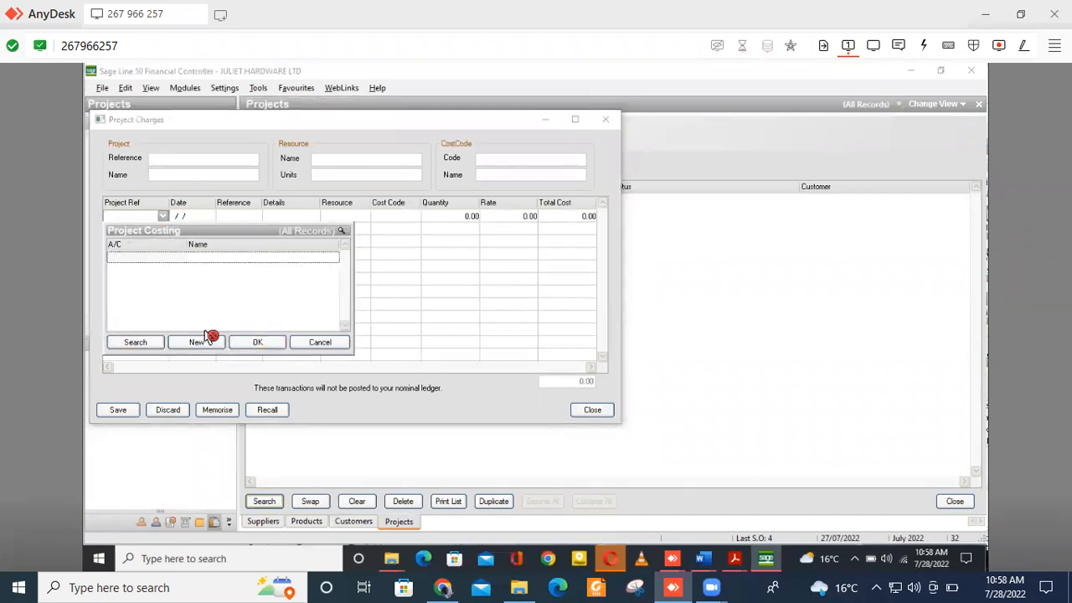
{"action": "left_click", "coordinate": [385, 256]}
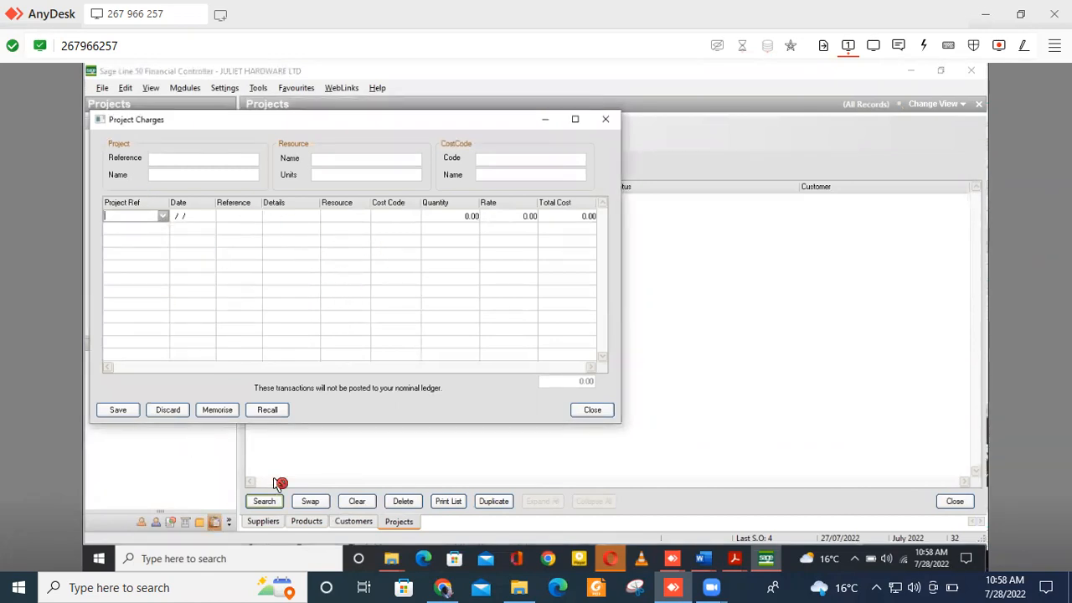
{"action": "left_click", "coordinate": [592, 409]}
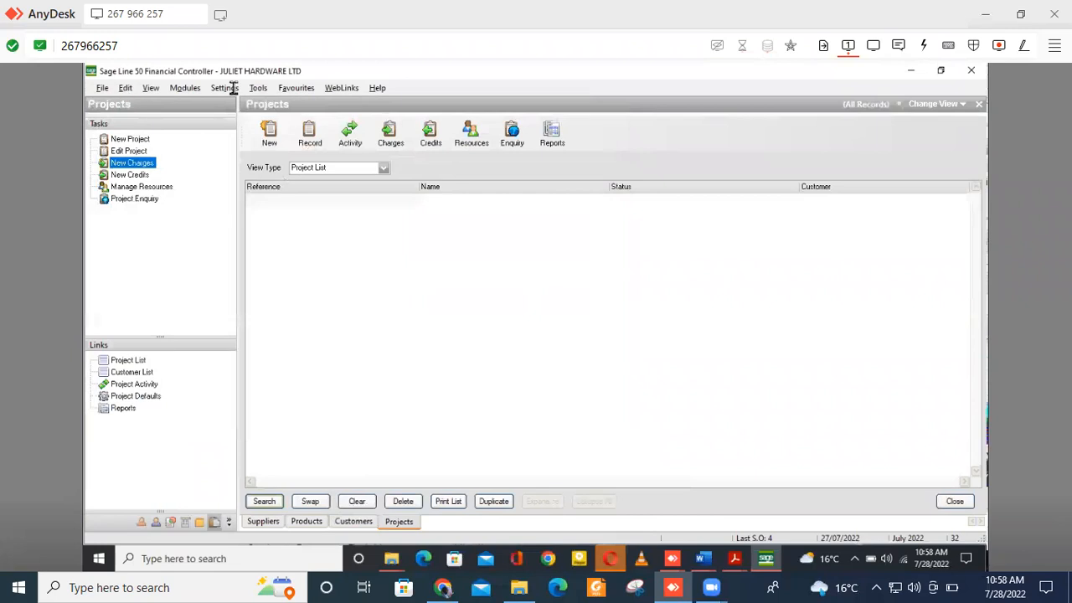
{"action": "left_click", "coordinate": [978, 104]}
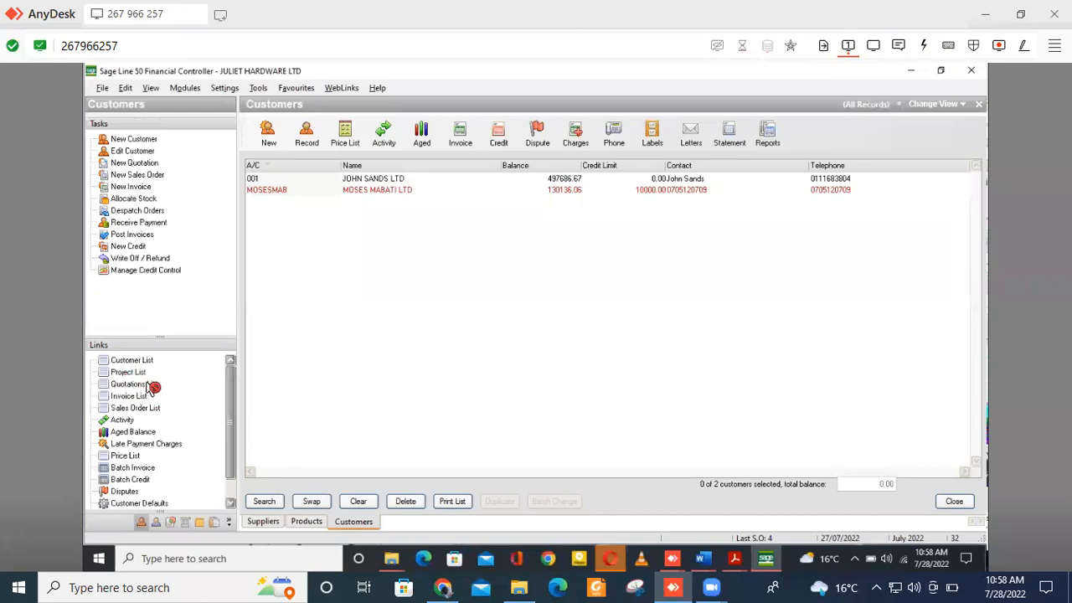
Review the quotations, invoices and sales orders lists, then view the activity range options and dismiss them
{"action": "left_click", "coordinate": [144, 385]}
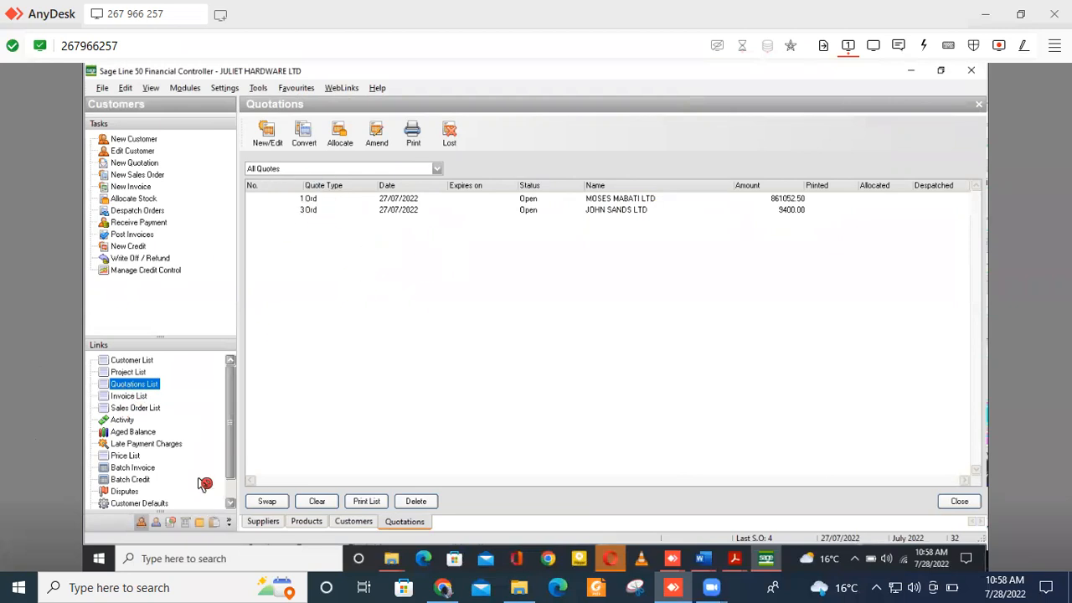
{"action": "left_click", "coordinate": [139, 397]}
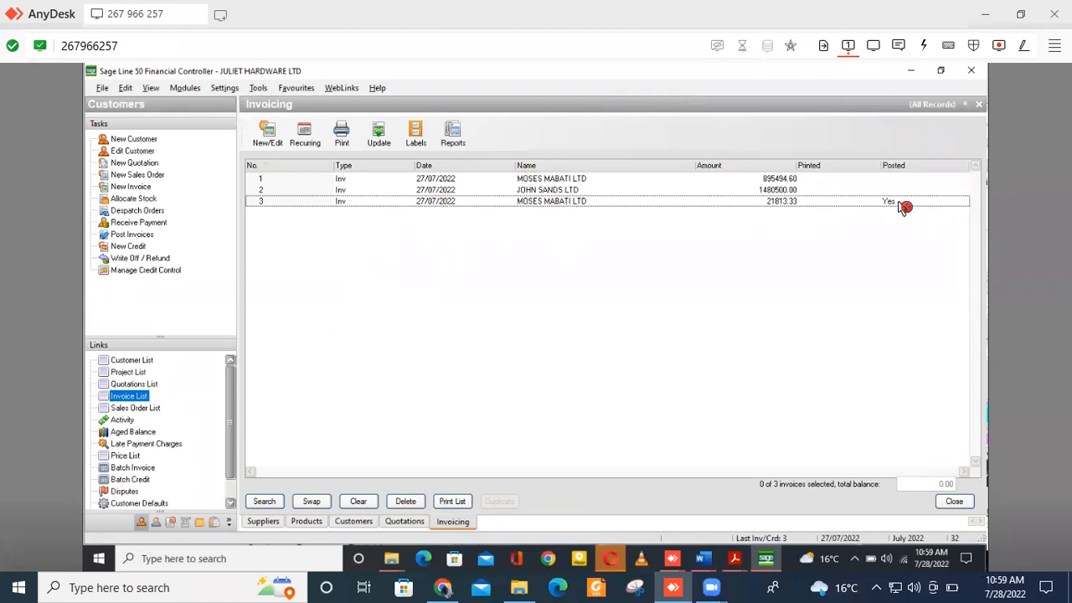
{"action": "left_click", "coordinate": [138, 408]}
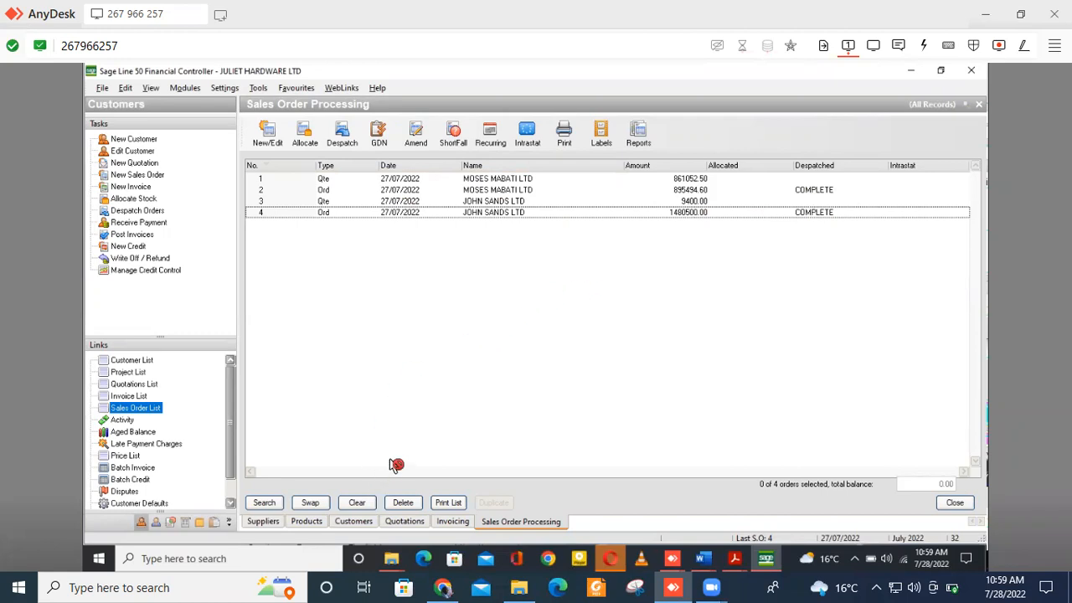
{"action": "left_click", "coordinate": [124, 421]}
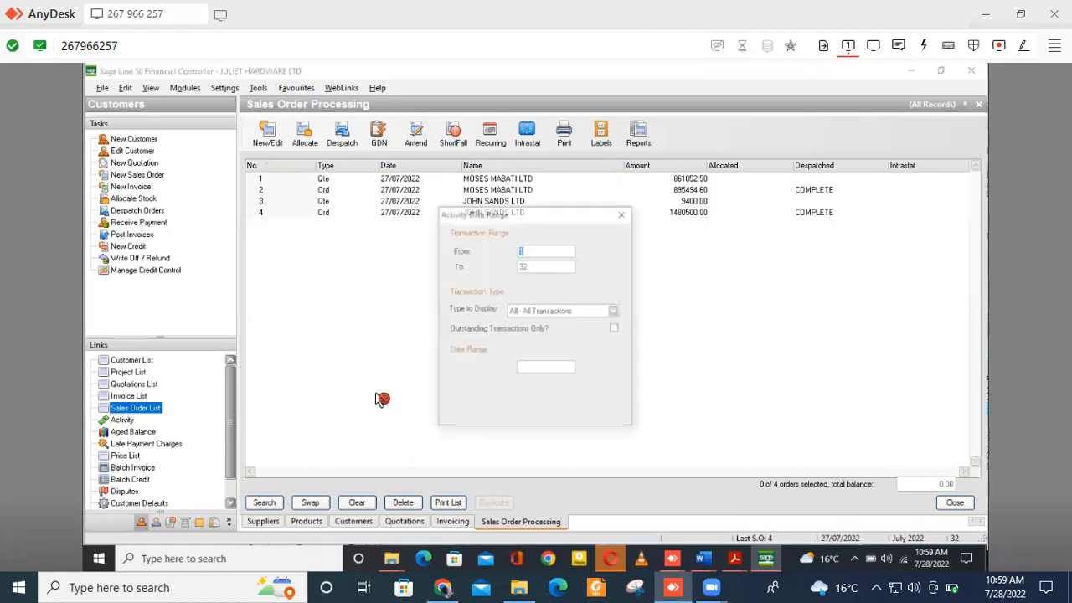
{"action": "left_click", "coordinate": [605, 413]}
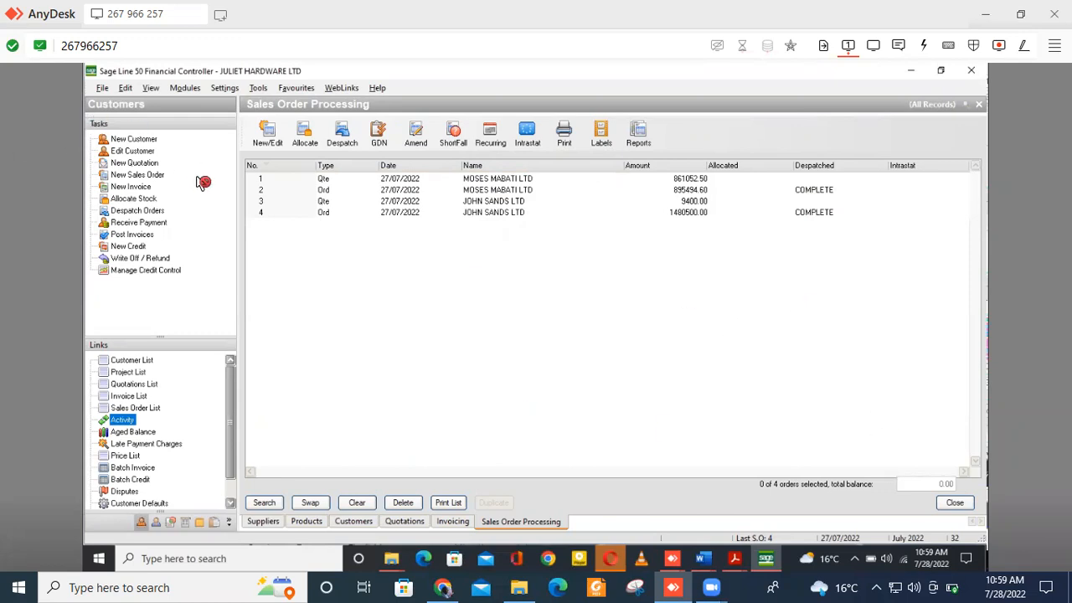
Go to the bank accounts and view the customer receipt form for the Bank Current Account, closing it without an entry
{"action": "left_click", "coordinate": [185, 87]}
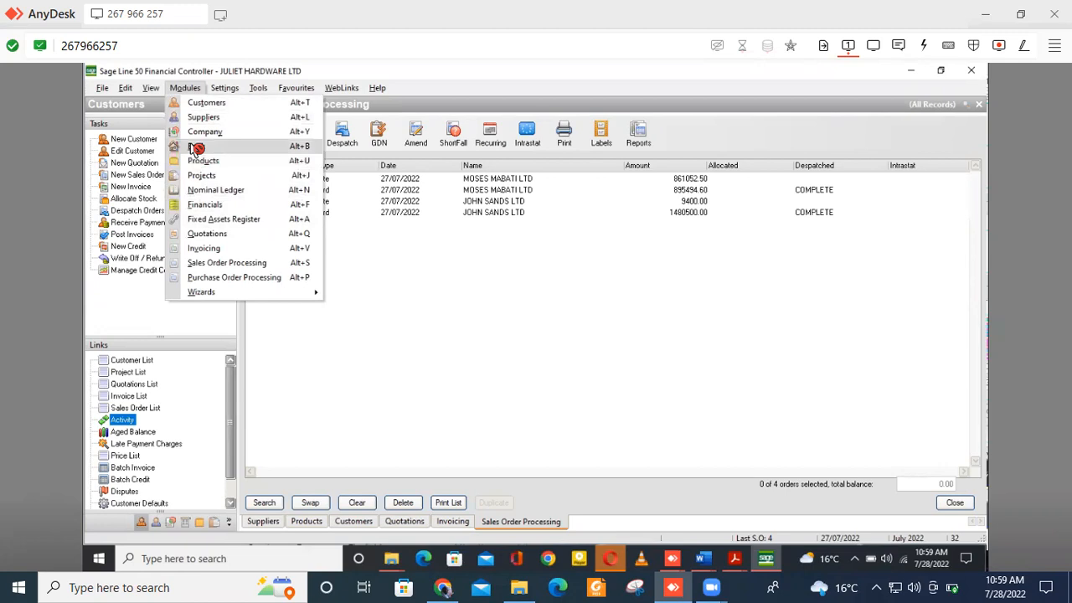
{"action": "left_click", "coordinate": [195, 147]}
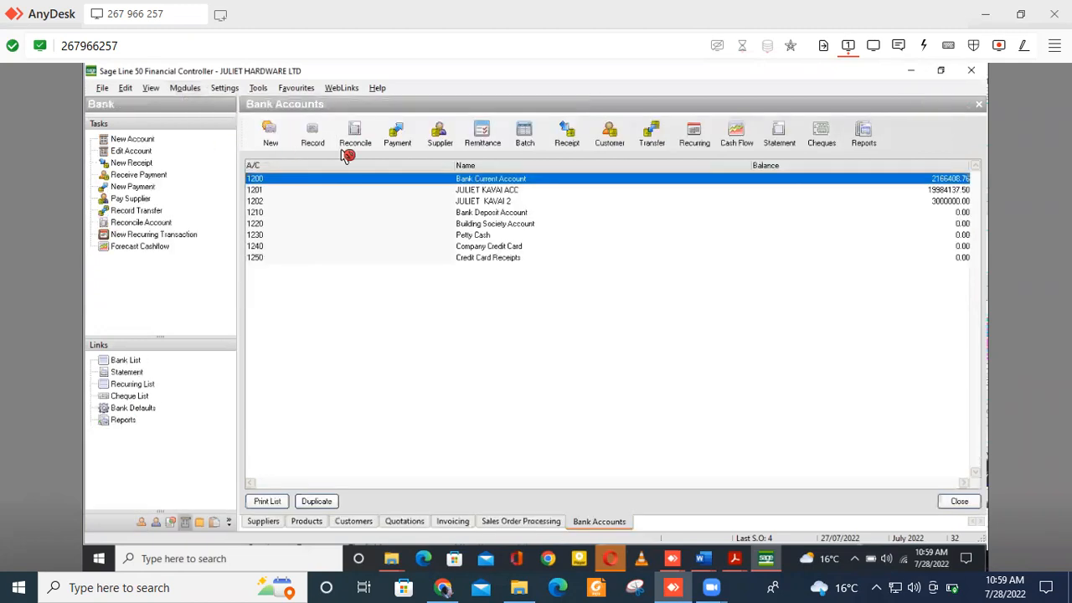
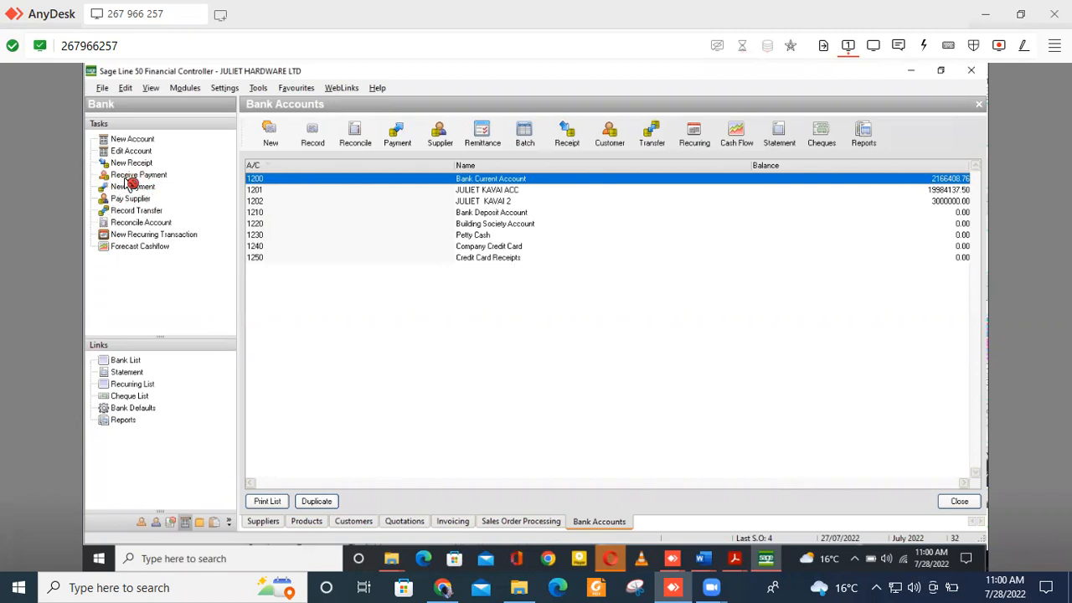
{"action": "left_click", "coordinate": [137, 175]}
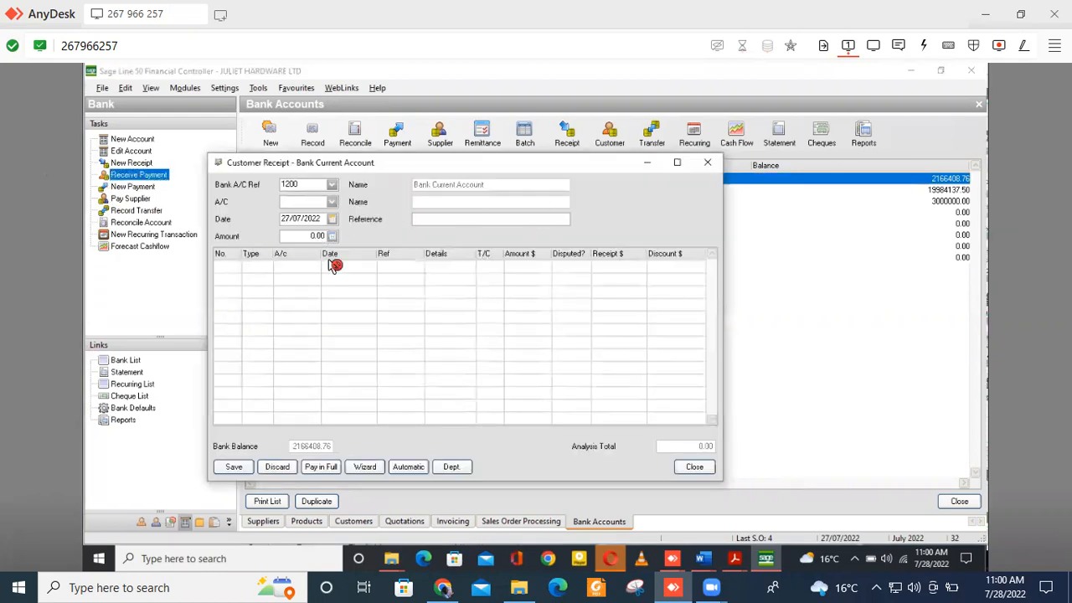
{"action": "left_click", "coordinate": [708, 161]}
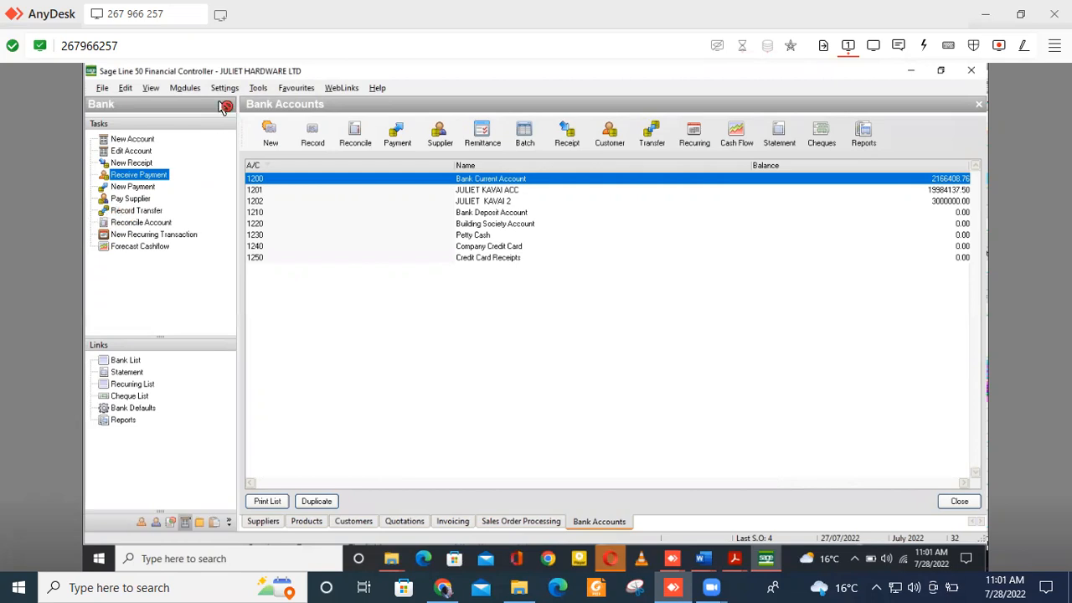
{"action": "left_click", "coordinate": [185, 87]}
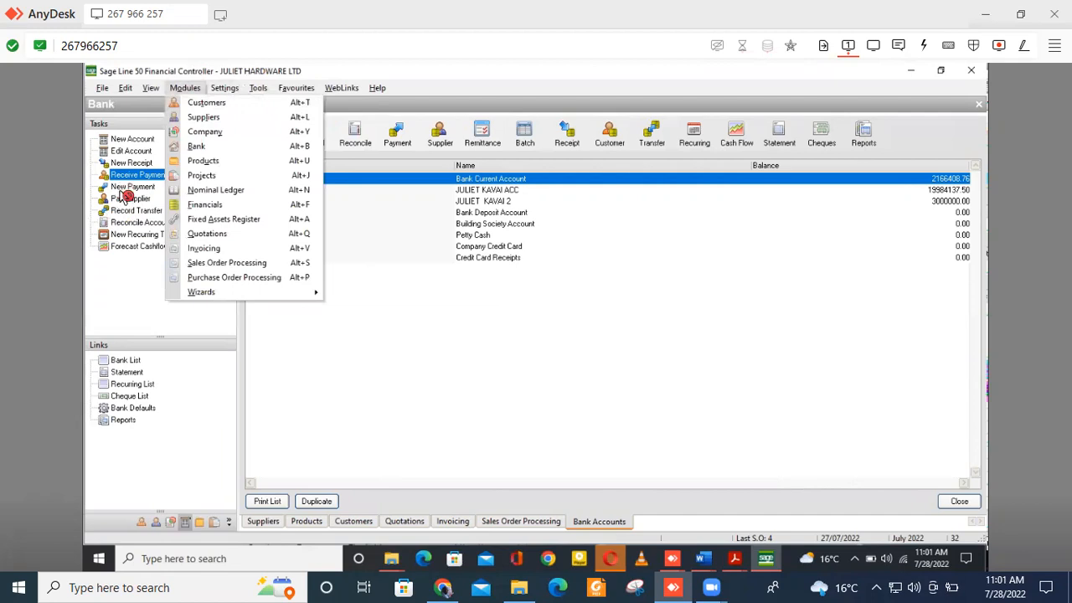
{"action": "key", "text": "Escape"}
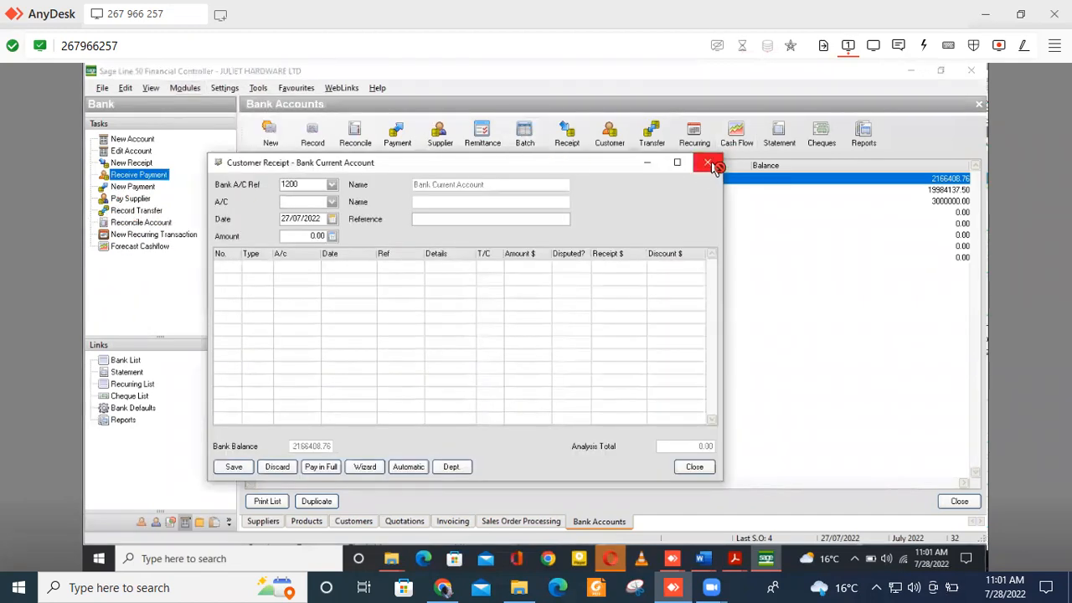
{"action": "left_click", "coordinate": [710, 165]}
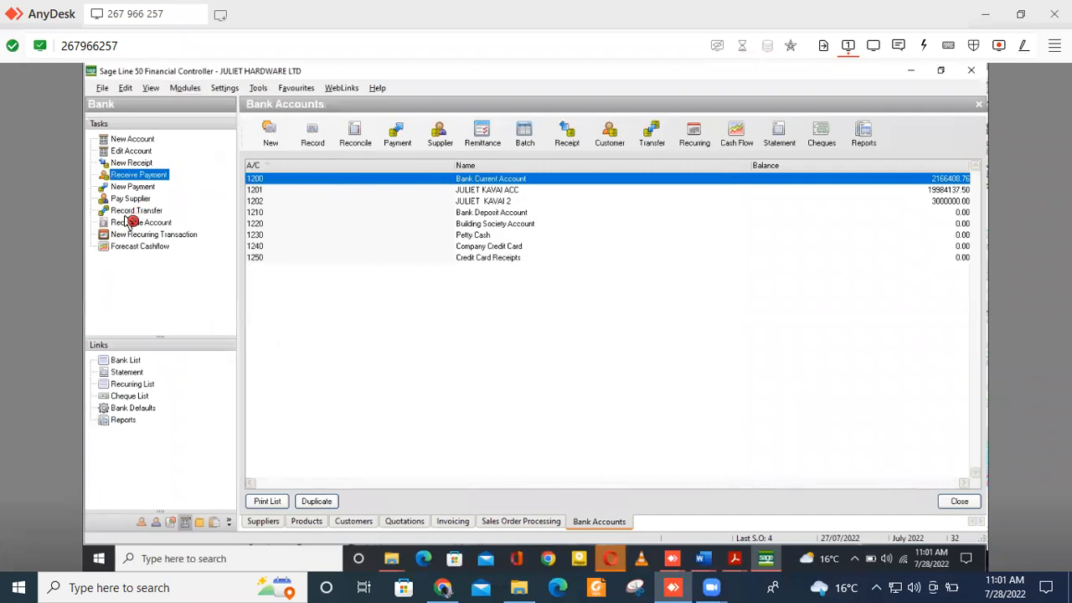
Start a bank transfer with ledger account 1201 as the source and ledger account 1202 as the destination
{"action": "left_click", "coordinate": [137, 211]}
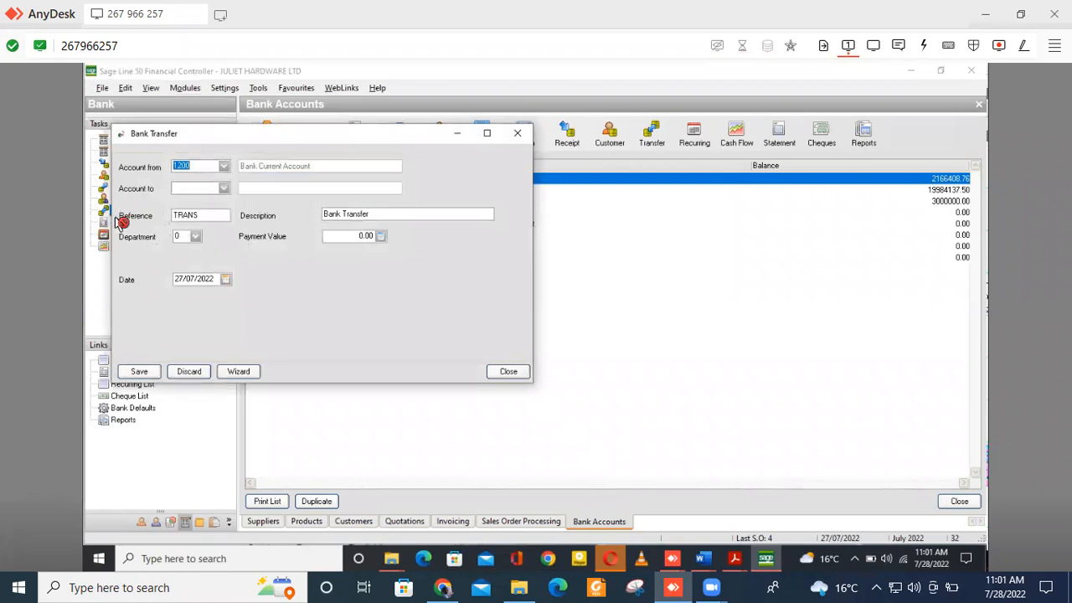
{"action": "left_click", "coordinate": [224, 168]}
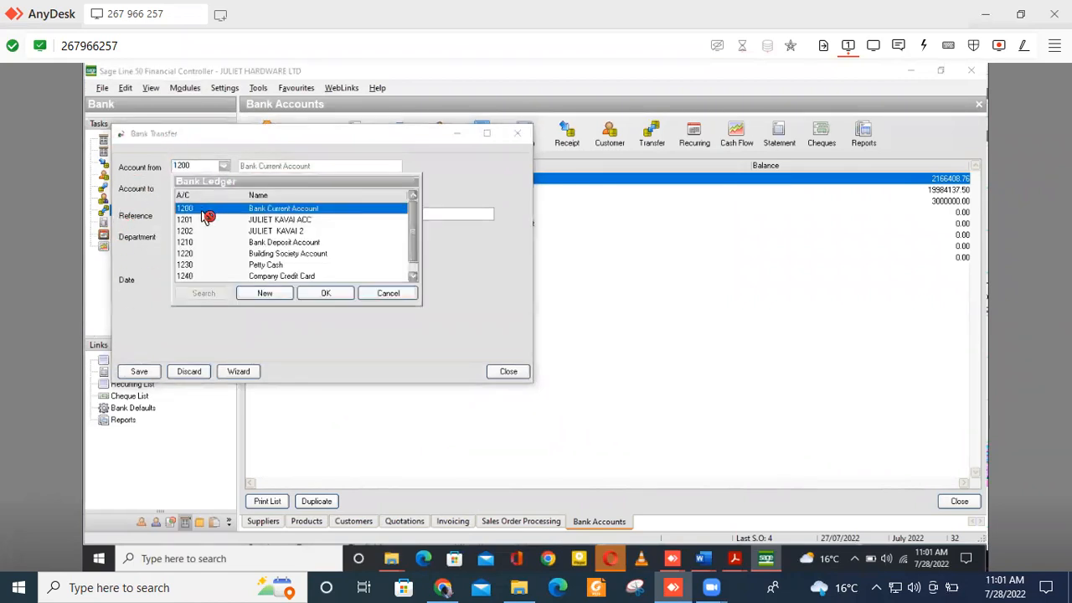
{"action": "left_click", "coordinate": [271, 220]}
{"action": "left_click", "coordinate": [328, 293]}
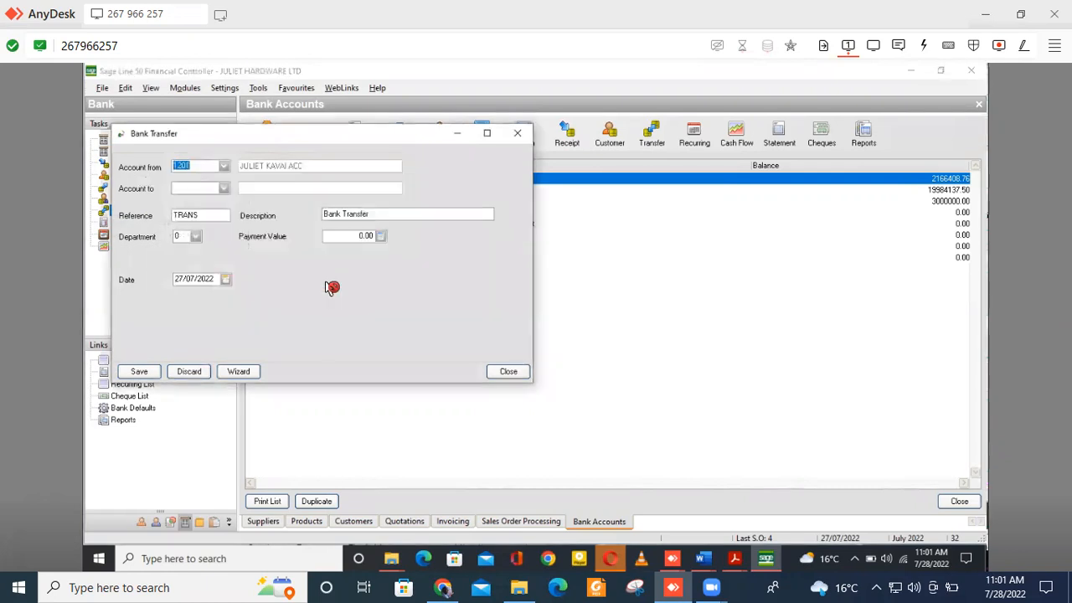
{"action": "left_click", "coordinate": [223, 189]}
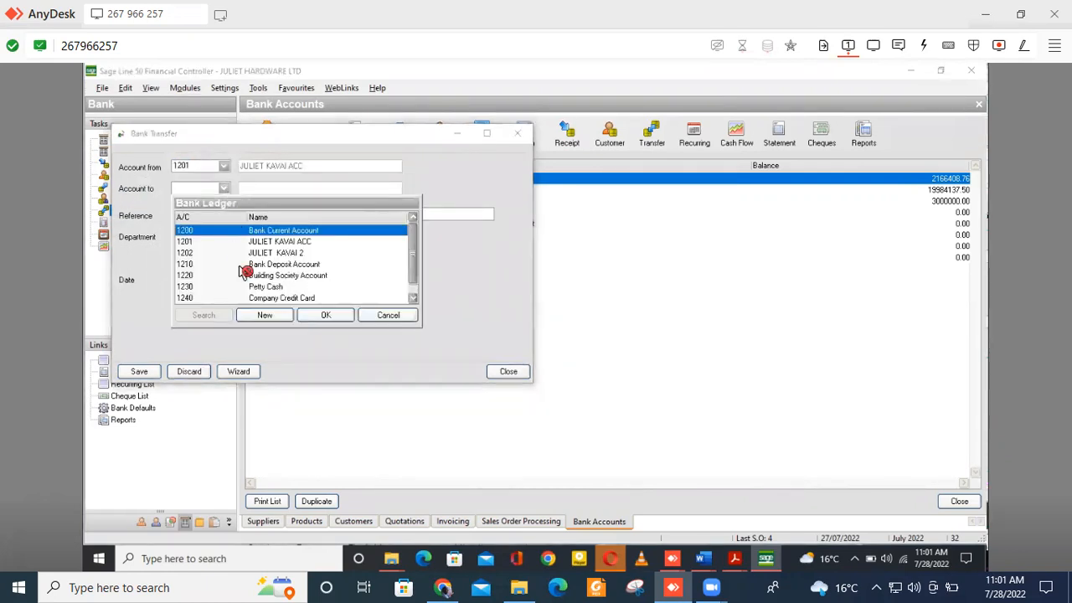
{"action": "left_click", "coordinate": [298, 254]}
{"action": "left_click", "coordinate": [326, 315]}
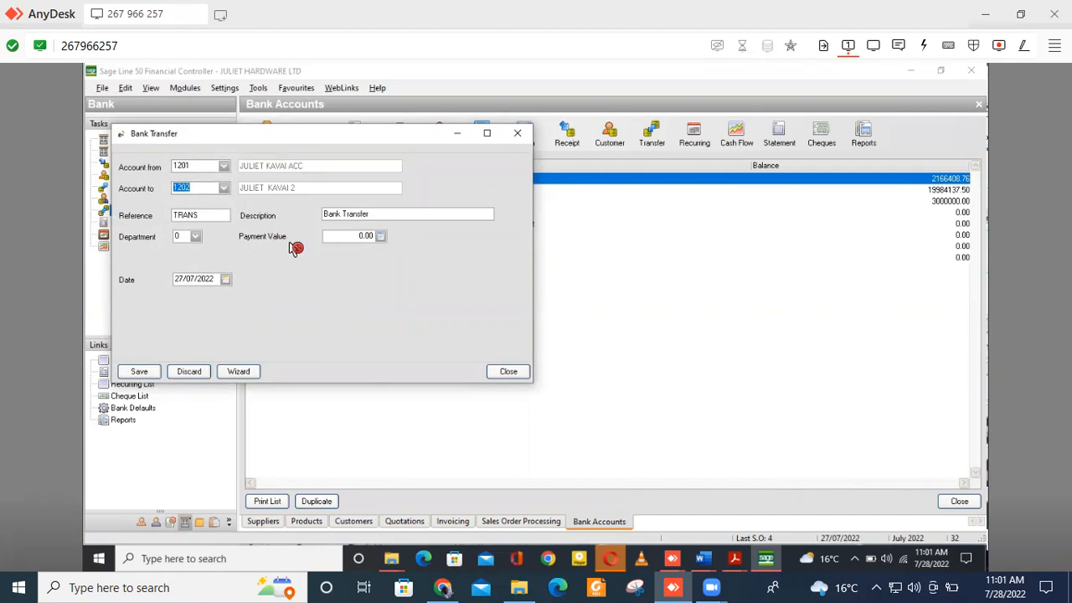
Set the transfer's payment value to 20000, save the bank transfer and close its form
{"action": "left_click", "coordinate": [352, 242]}
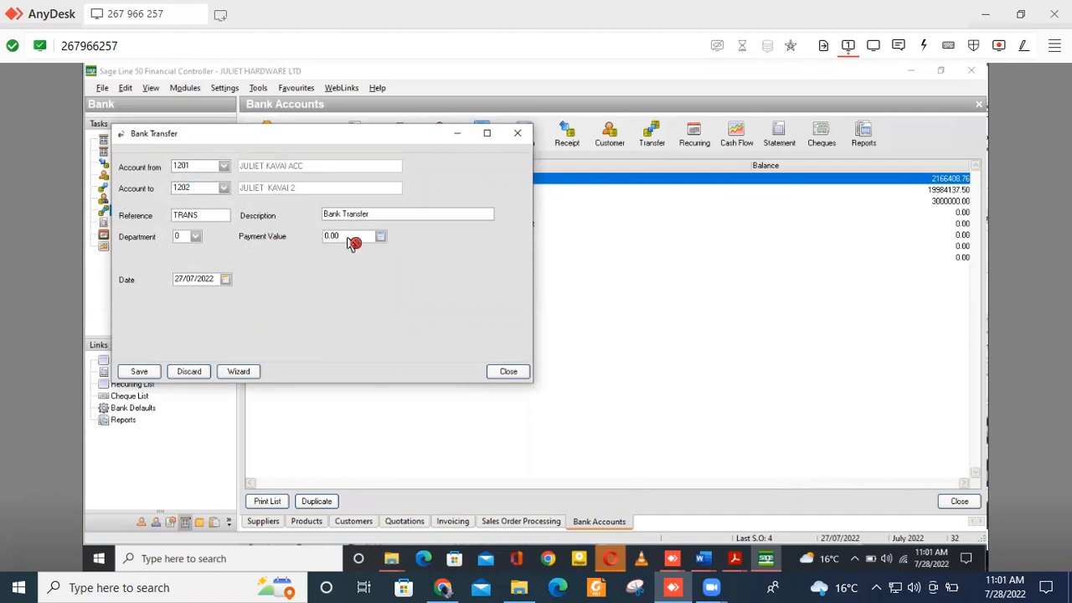
{"action": "left_click_drag", "start_coordinate": [352, 237], "coordinate": [306, 243]}
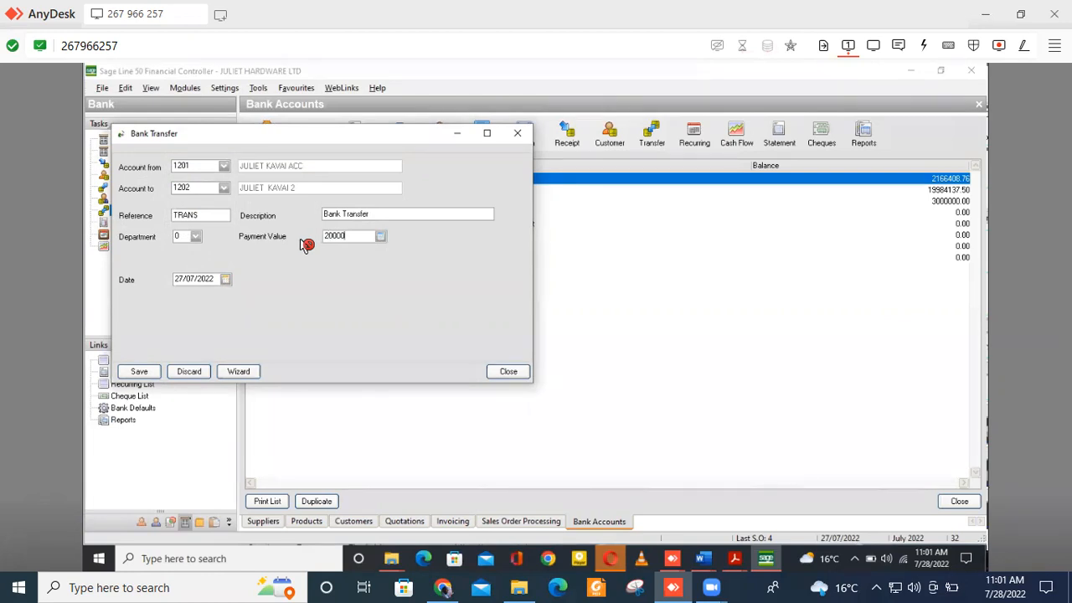
{"action": "left_click", "coordinate": [140, 374]}
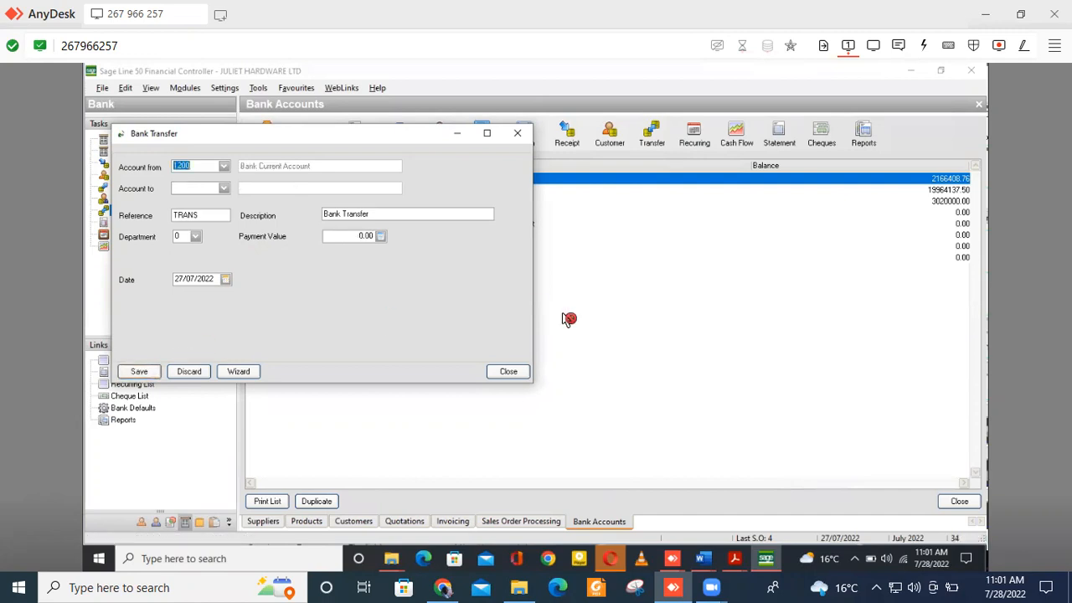
{"action": "left_click", "coordinate": [509, 372]}
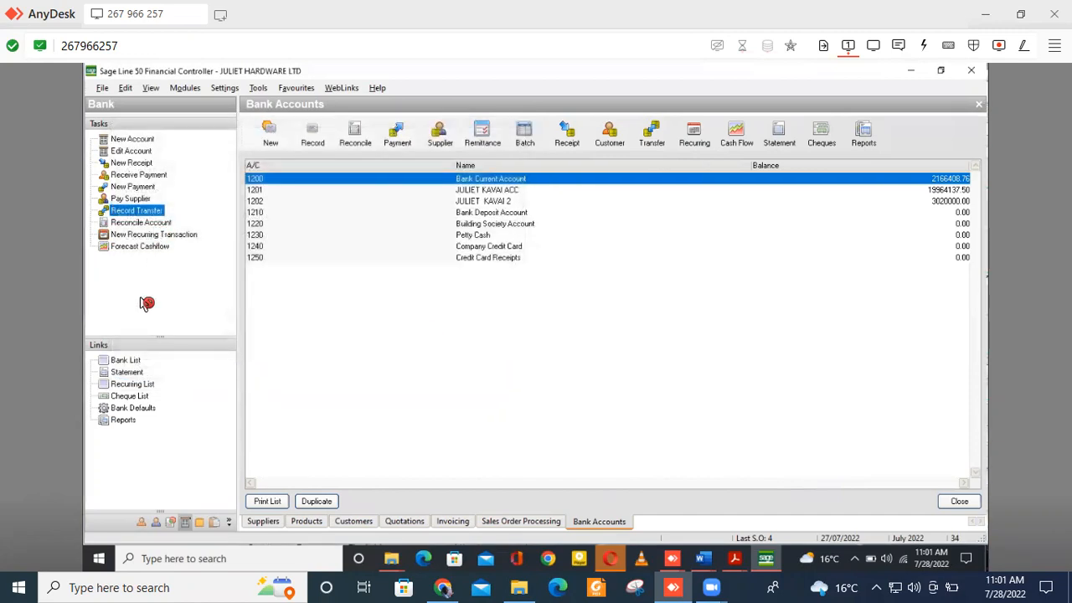
Start reconciling the Bank Current Account with statement reference 001, leaving the interest earned and account charges at 0.00
{"action": "left_click", "coordinate": [147, 223]}
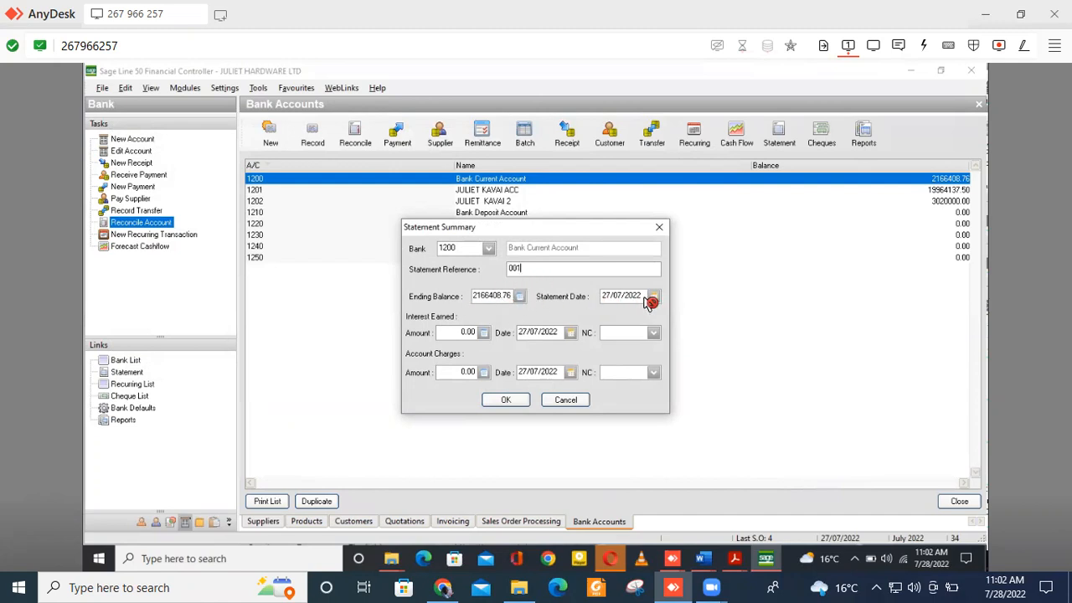
{"action": "left_click", "coordinate": [469, 335]}
{"action": "double_click", "coordinate": [439, 336]}
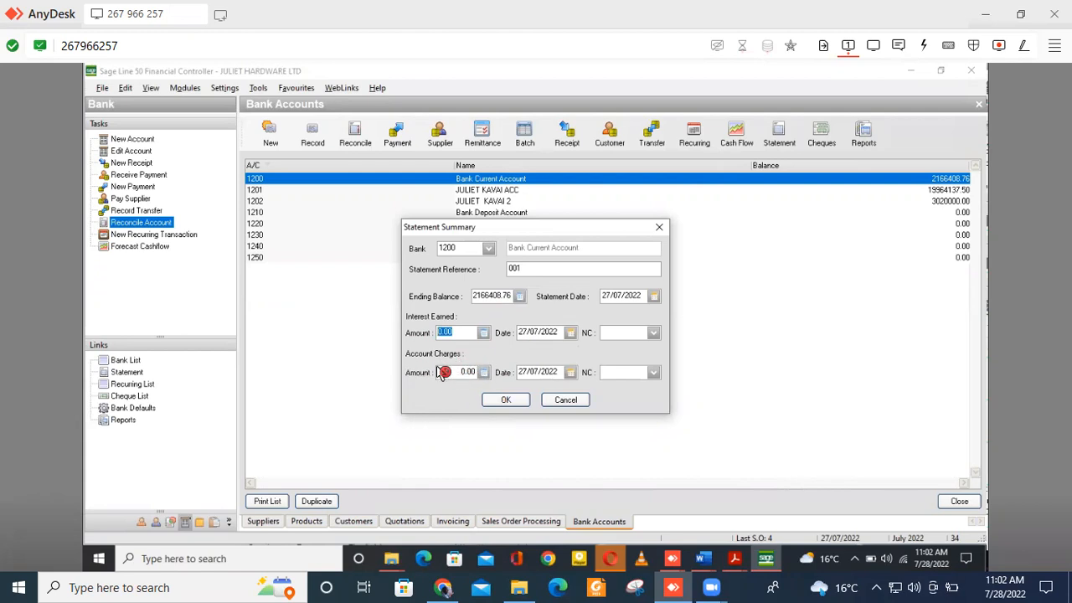
{"action": "left_click", "coordinate": [498, 400]}
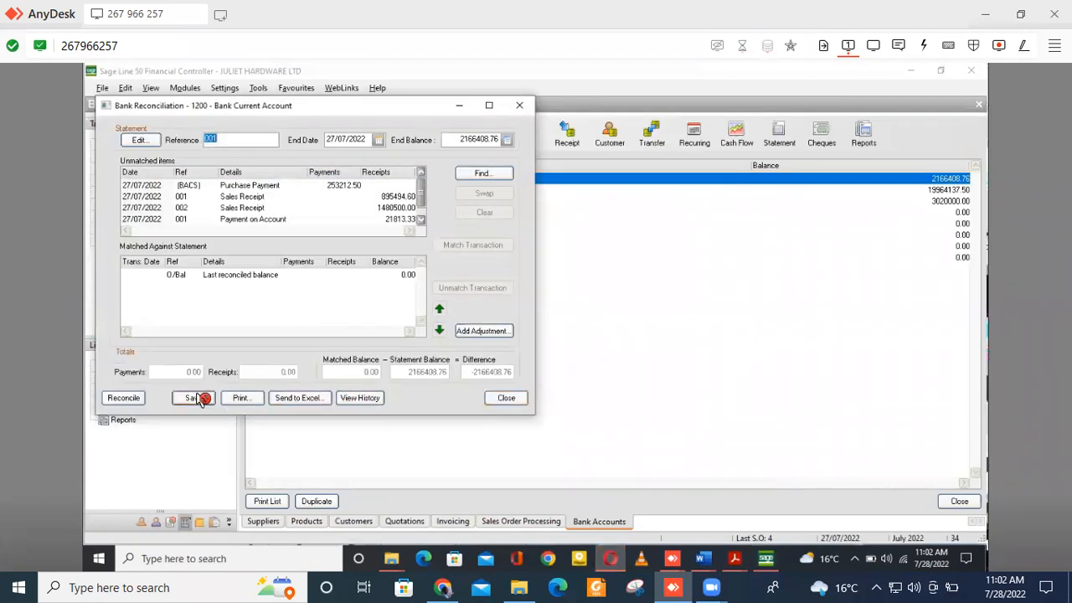
Try to reconcile the Bank Current Account while ignoring the difference, dismiss the report message and save the reconciliation
{"action": "left_click", "coordinate": [122, 400]}
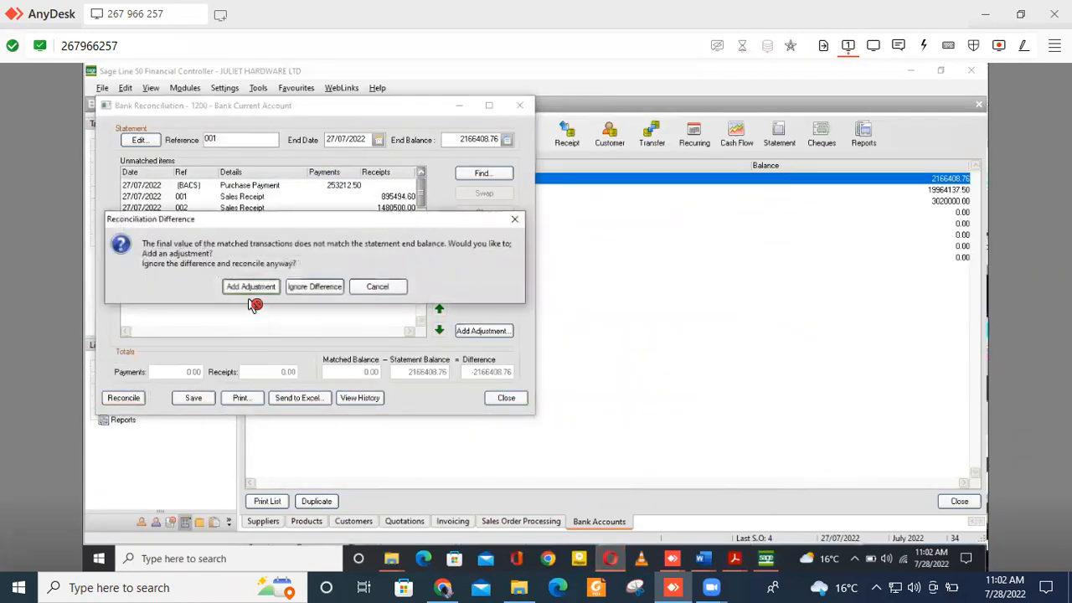
{"action": "left_click", "coordinate": [294, 290]}
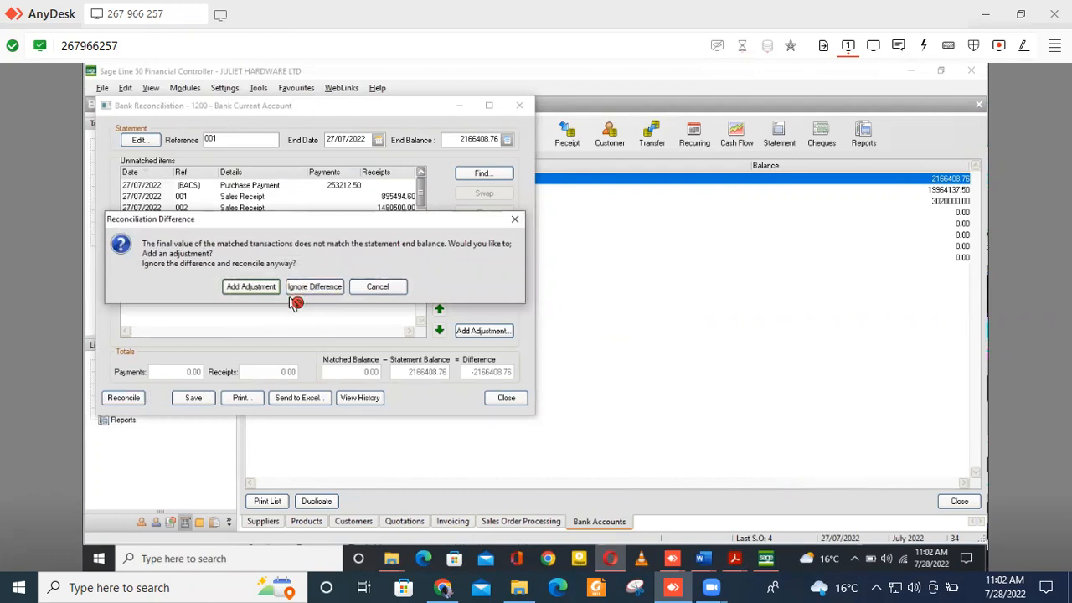
{"action": "left_click", "coordinate": [312, 290]}
{"action": "left_click", "coordinate": [311, 286]}
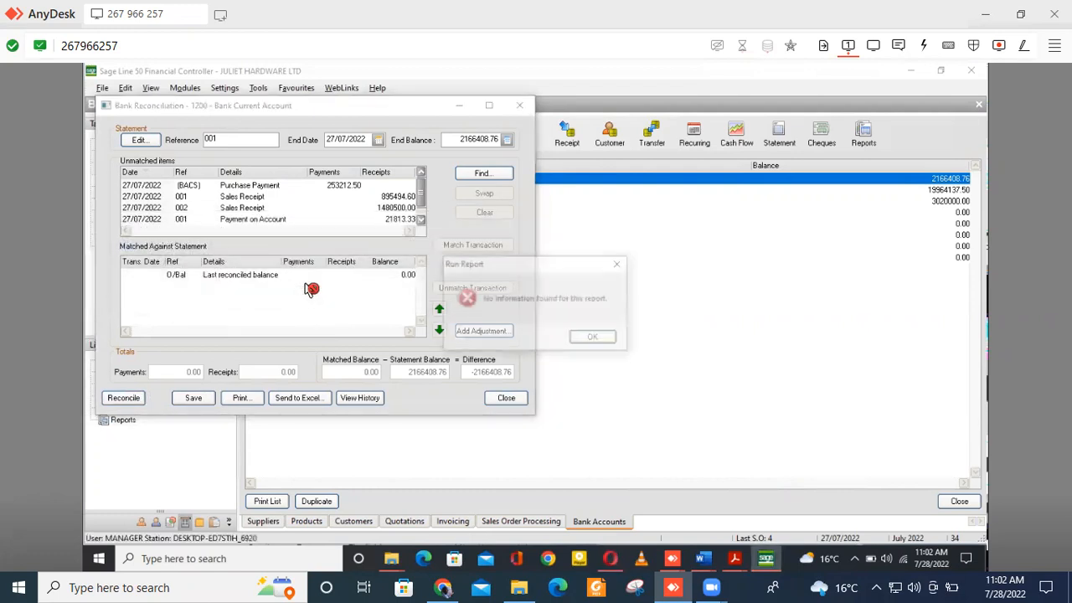
{"action": "left_click", "coordinate": [603, 339]}
{"action": "left_click", "coordinate": [201, 398]}
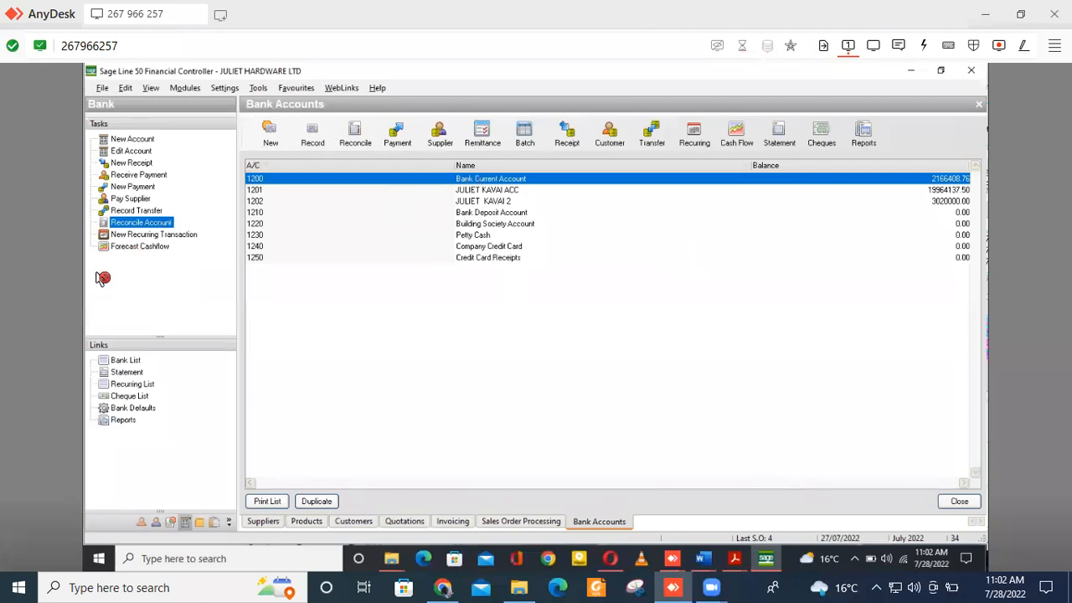
Preview the bank statement report with the default criteria, then close the preview
{"action": "left_click", "coordinate": [127, 361]}
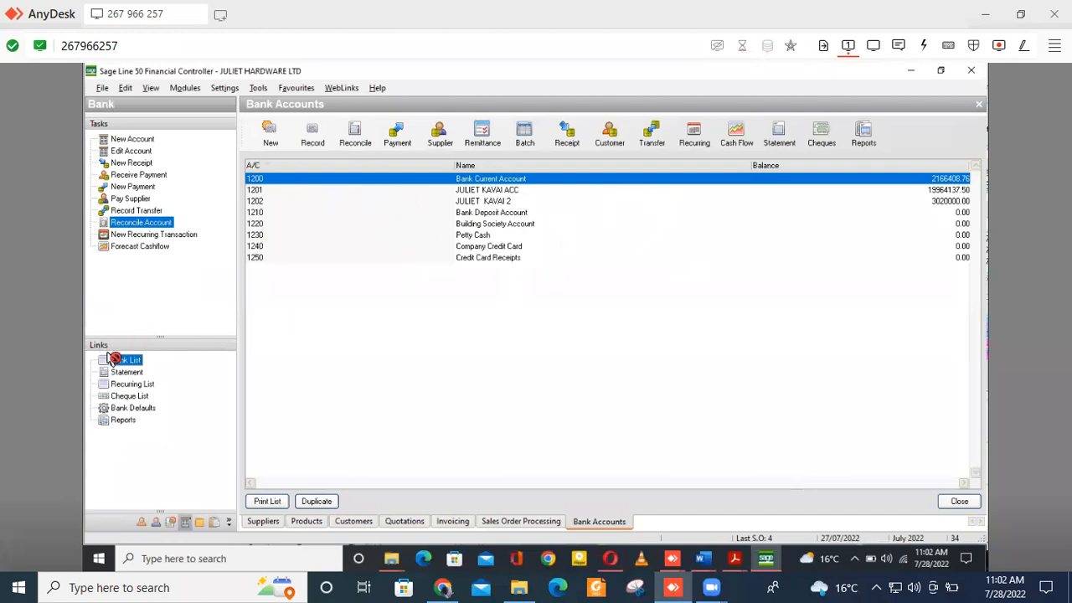
{"action": "left_click", "coordinate": [124, 373]}
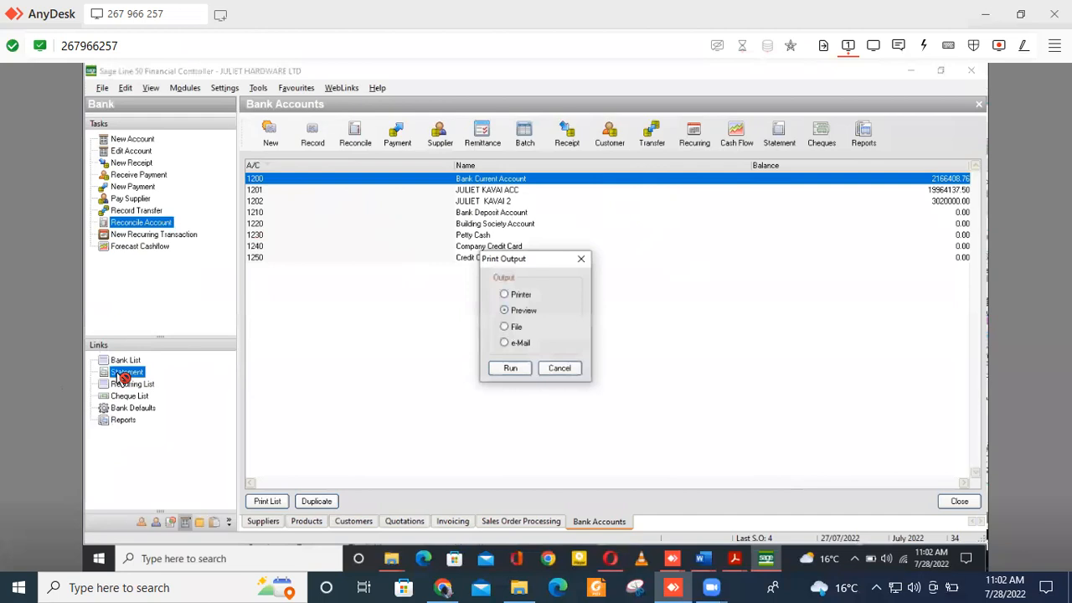
{"action": "left_click", "coordinate": [517, 371]}
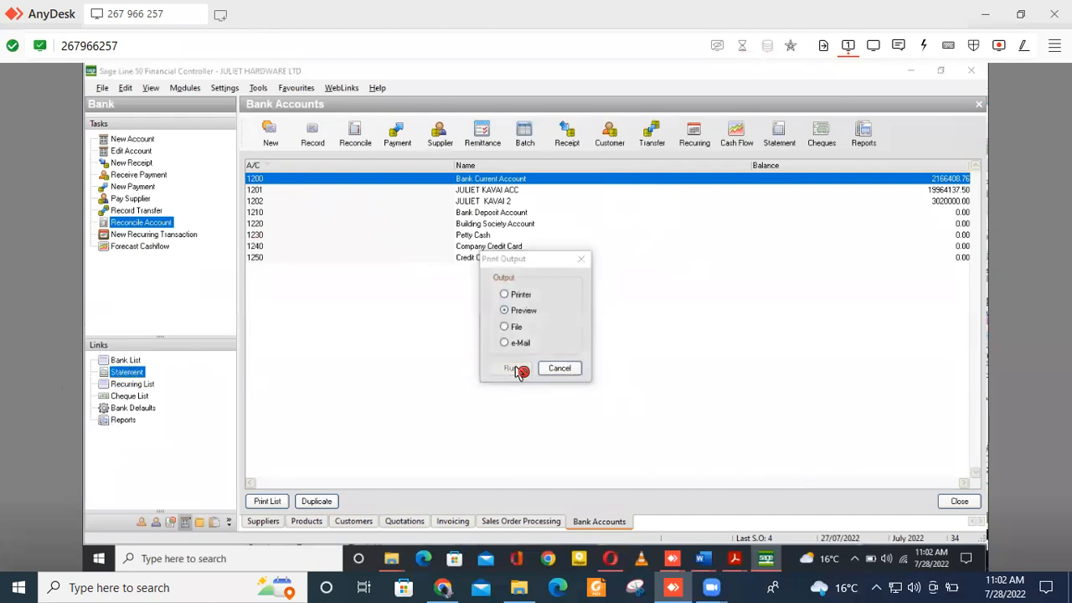
{"action": "left_click", "coordinate": [628, 369]}
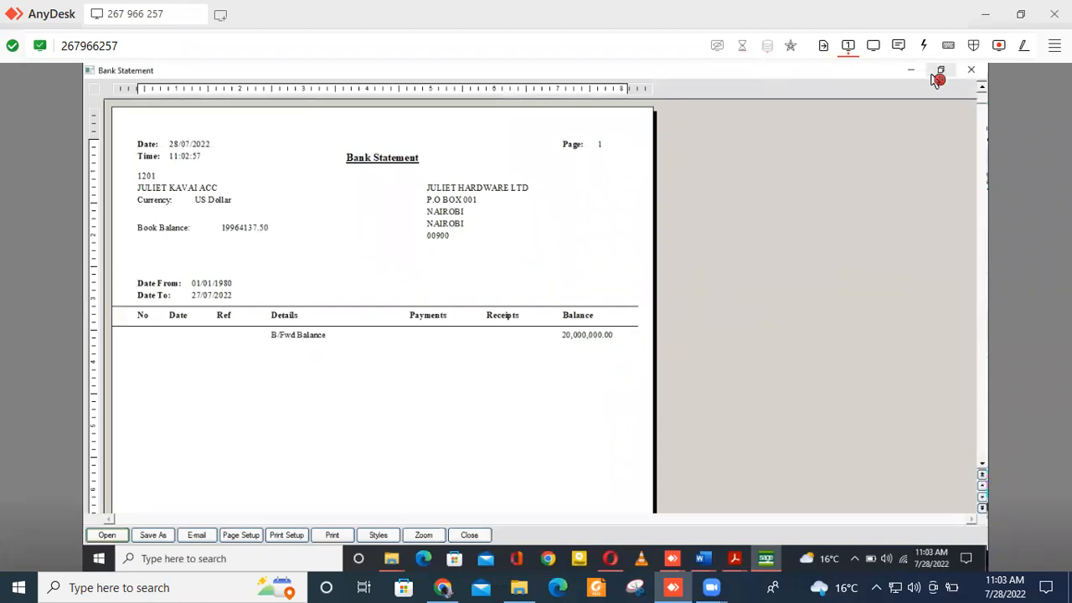
{"action": "left_click", "coordinate": [982, 75]}
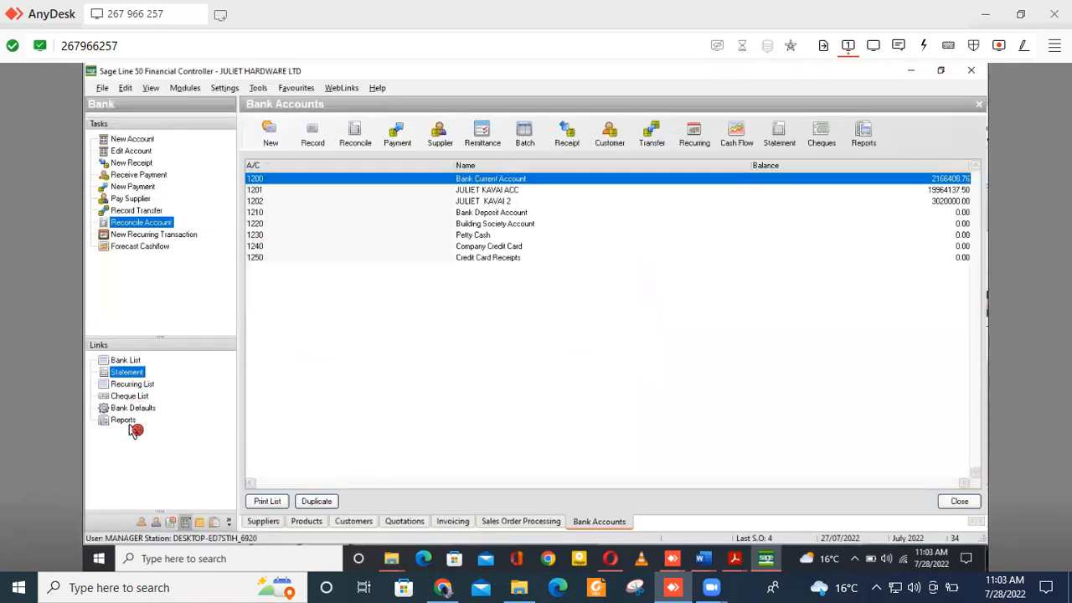
View the cheque list for the Bank Current Account, then close it and the bank accounts and sales order lists
{"action": "left_click", "coordinate": [134, 397]}
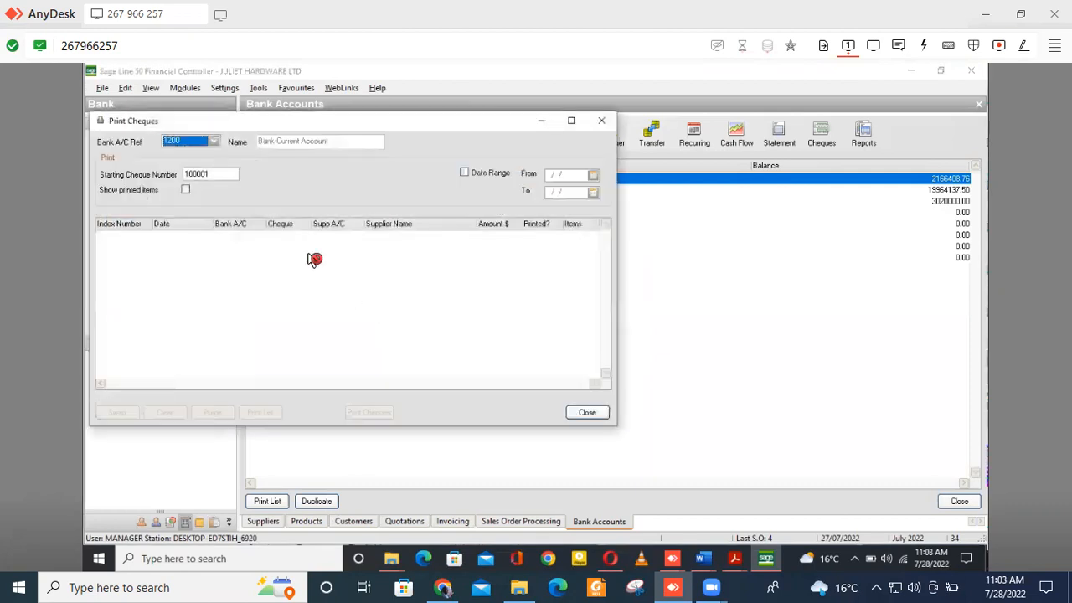
{"action": "left_click", "coordinate": [605, 127]}
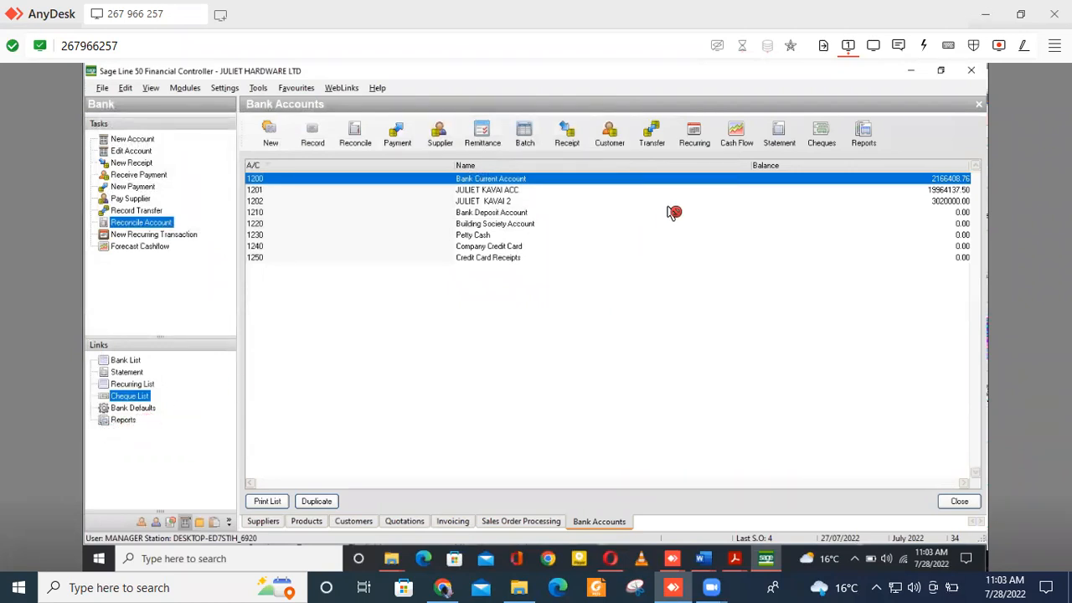
{"action": "left_click", "coordinate": [979, 104]}
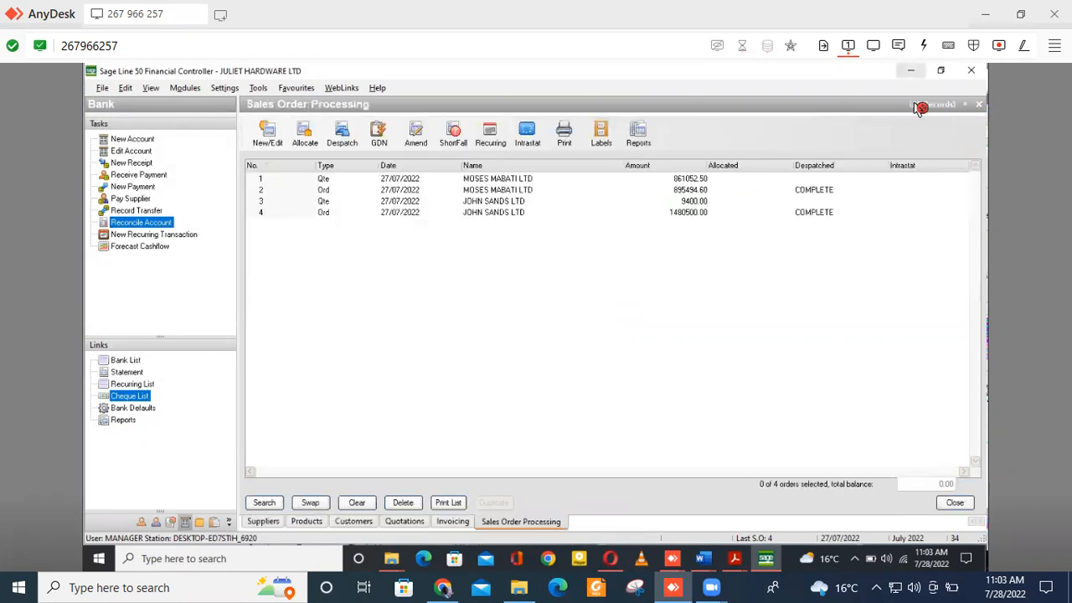
{"action": "left_click", "coordinate": [979, 106]}
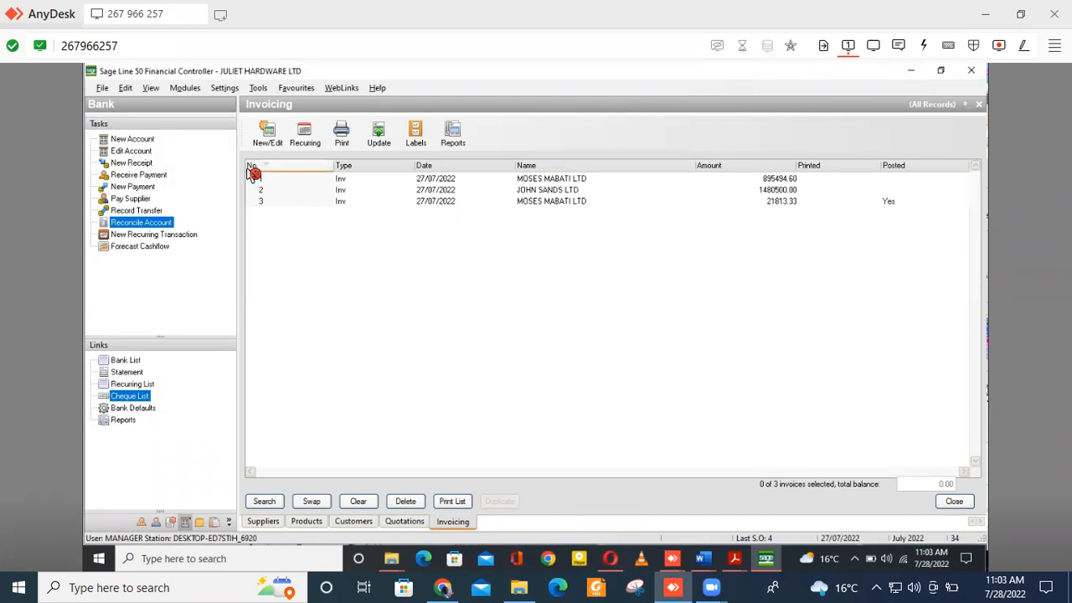
Go to the Financials module and review its list of posted transactions
{"action": "left_click", "coordinate": [190, 89]}
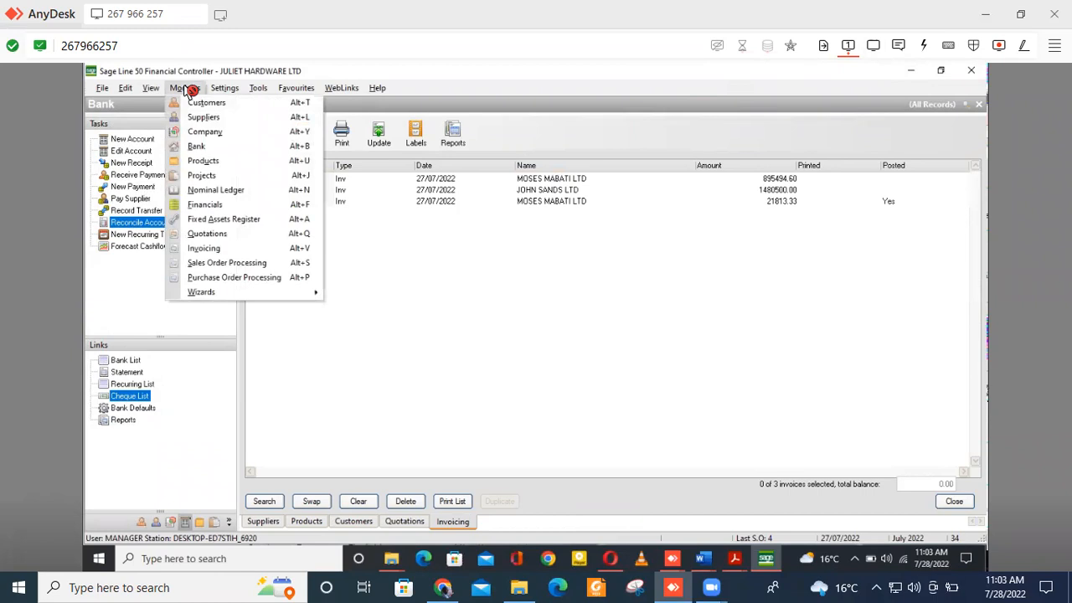
{"action": "left_click", "coordinate": [220, 207]}
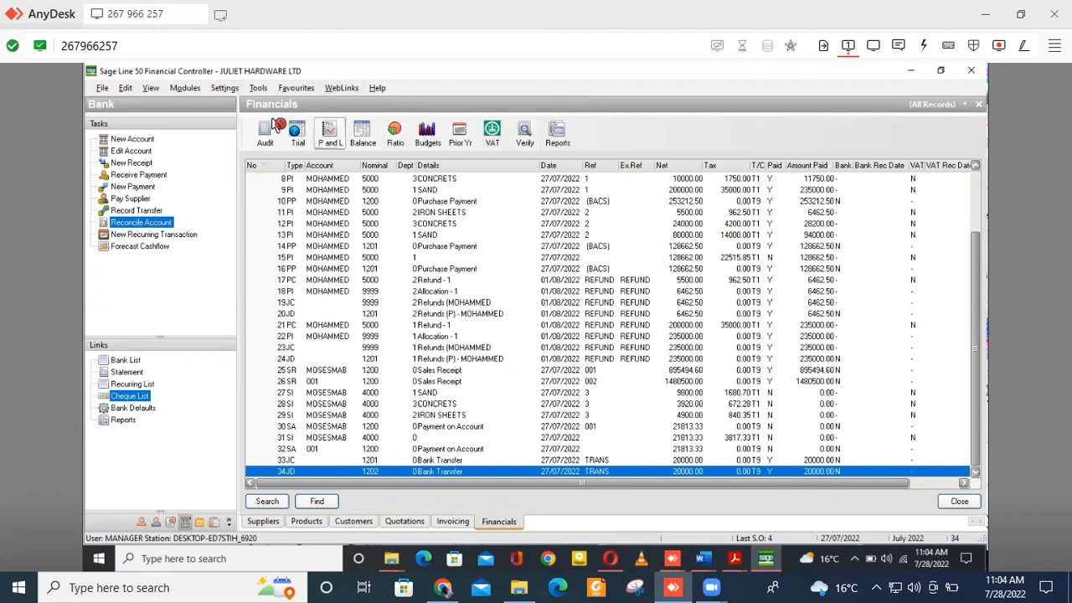
{"action": "left_click", "coordinate": [191, 90]}
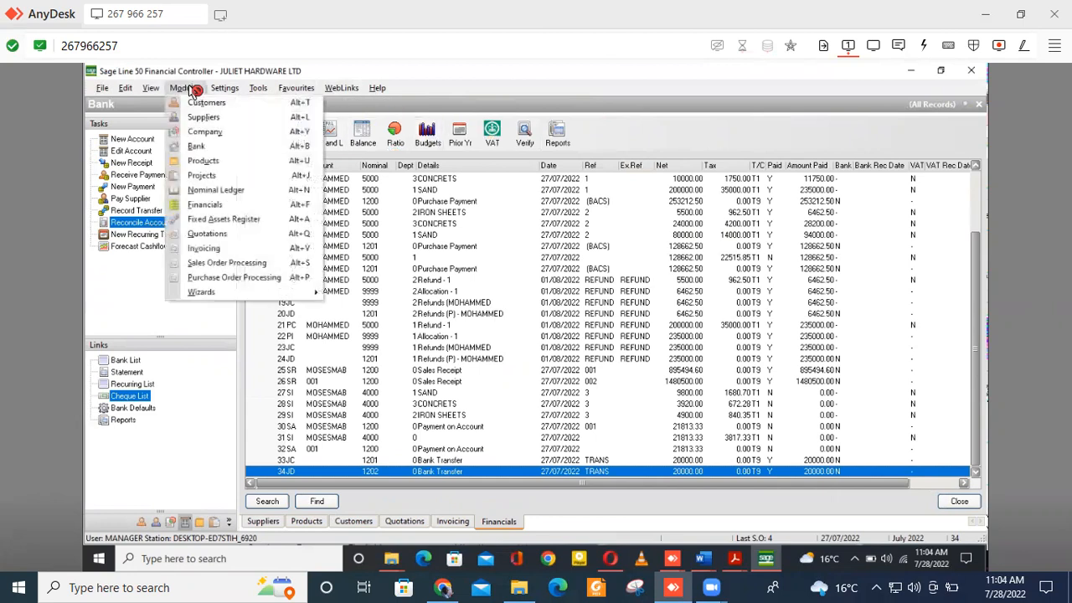
{"action": "left_click", "coordinate": [207, 205]}
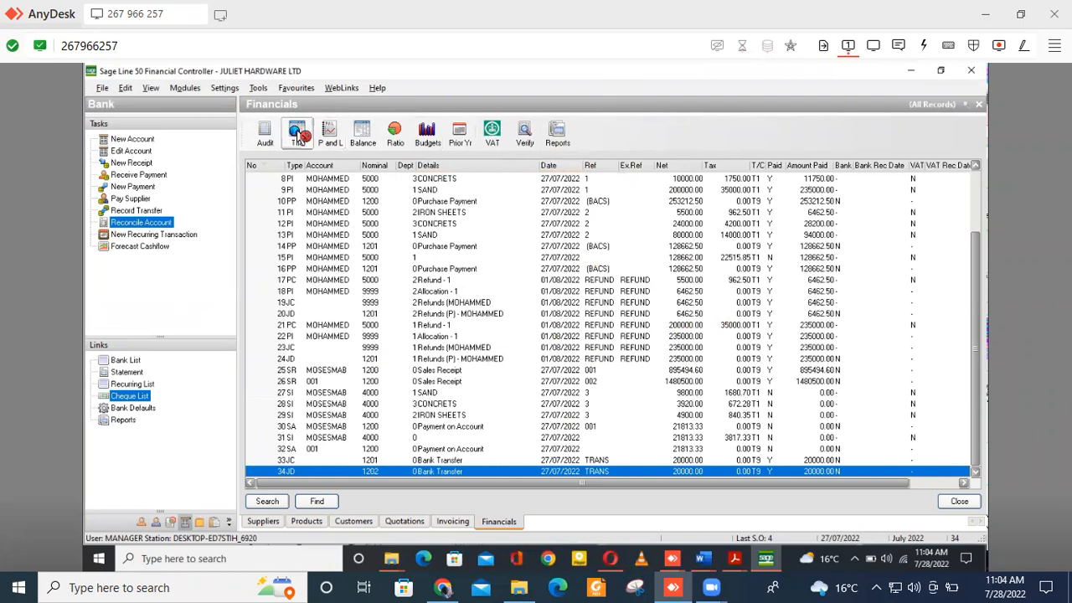
Preview the Period Trial Balance report up to Month 2, August 2022, including all records
{"action": "left_click", "coordinate": [299, 136]}
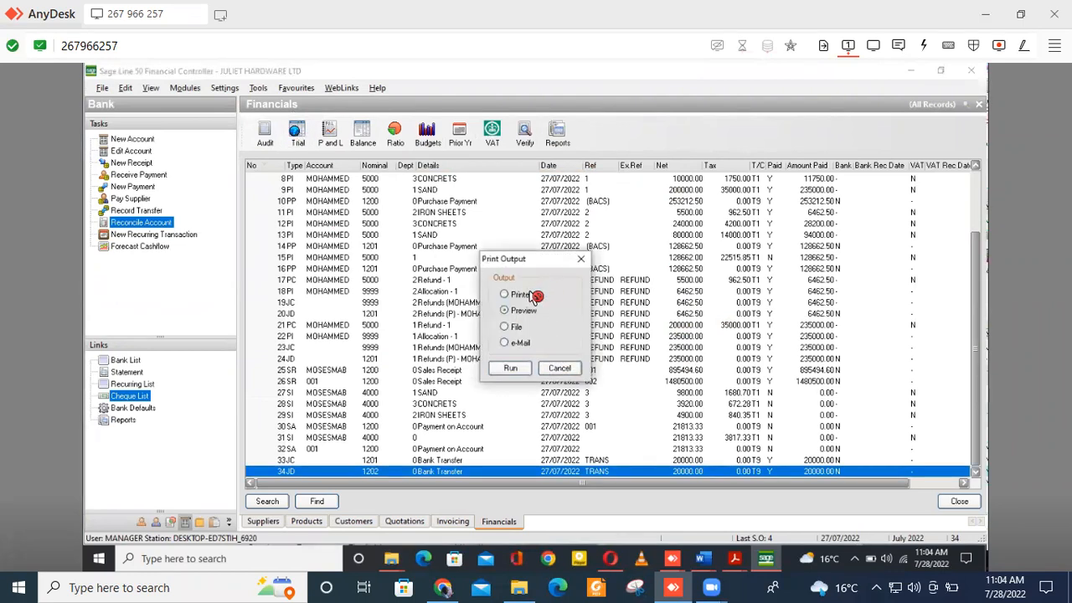
{"action": "left_click", "coordinate": [509, 370]}
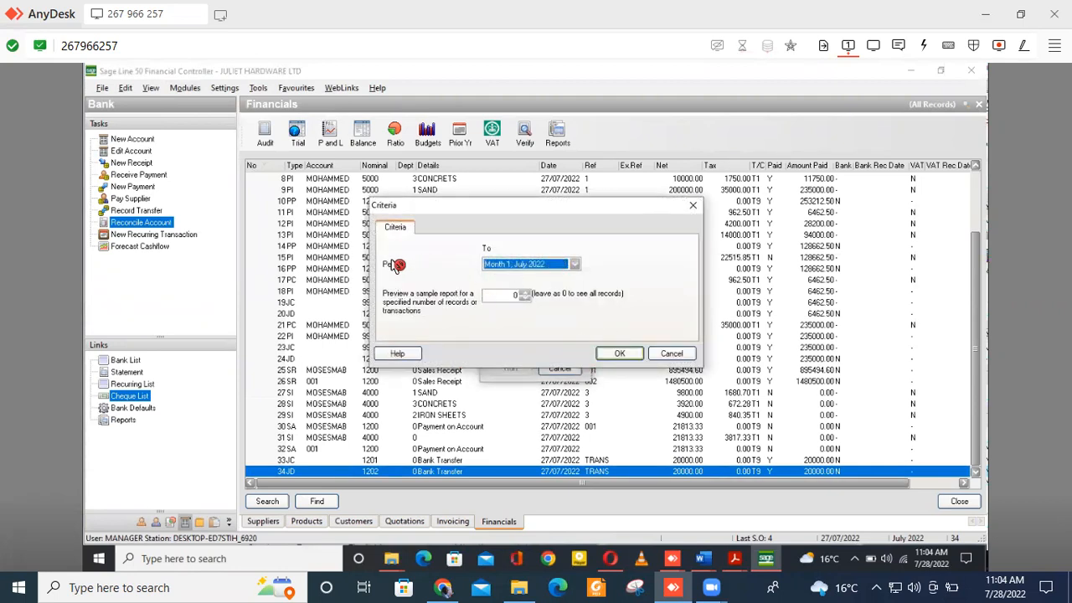
{"action": "left_click", "coordinate": [575, 265]}
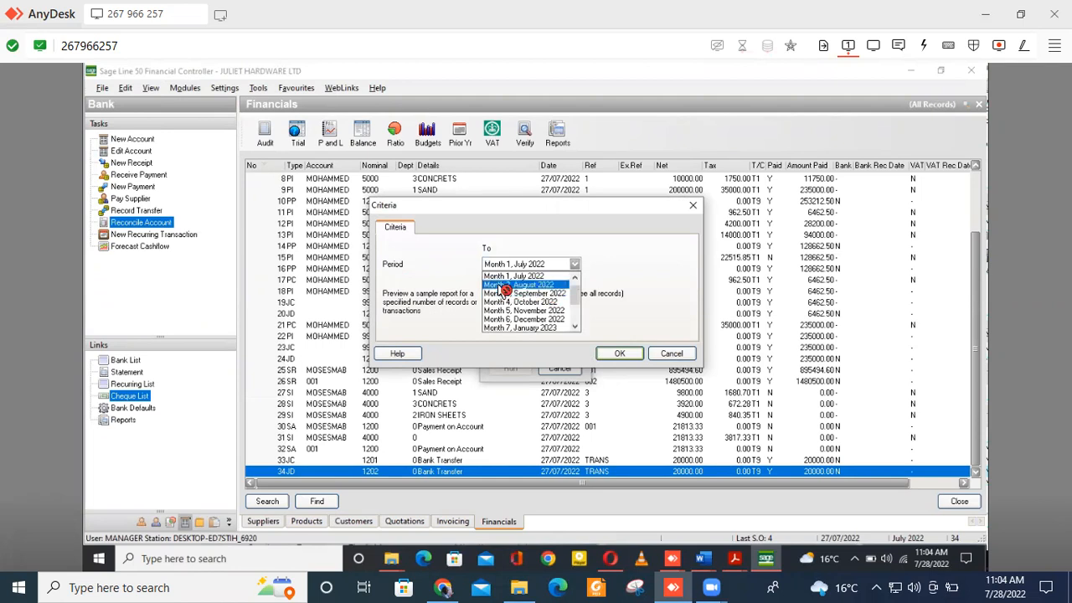
{"action": "left_click", "coordinate": [505, 285]}
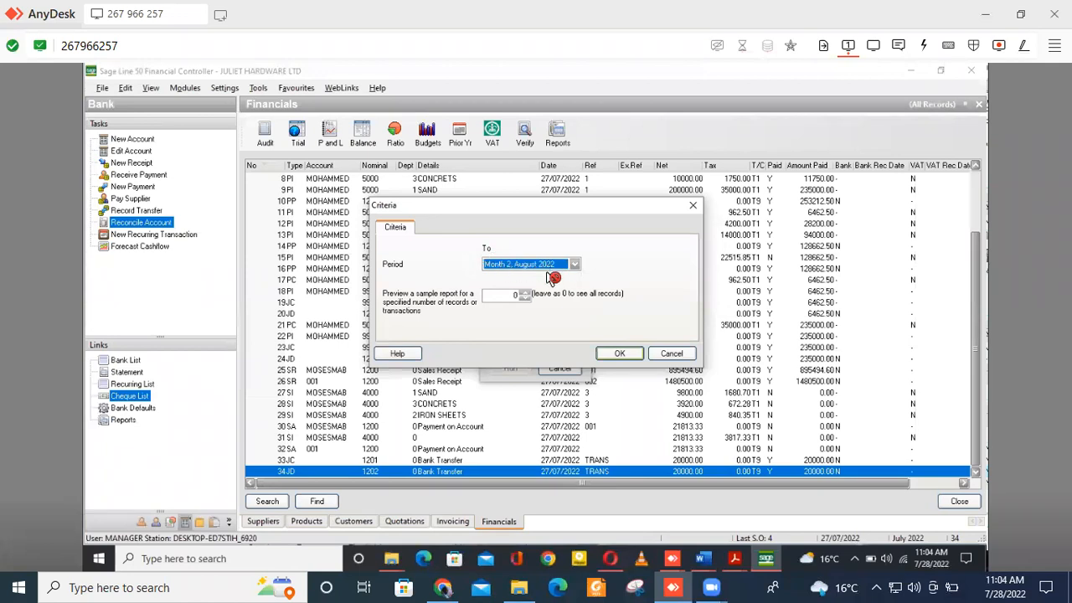
{"action": "left_click", "coordinate": [620, 355]}
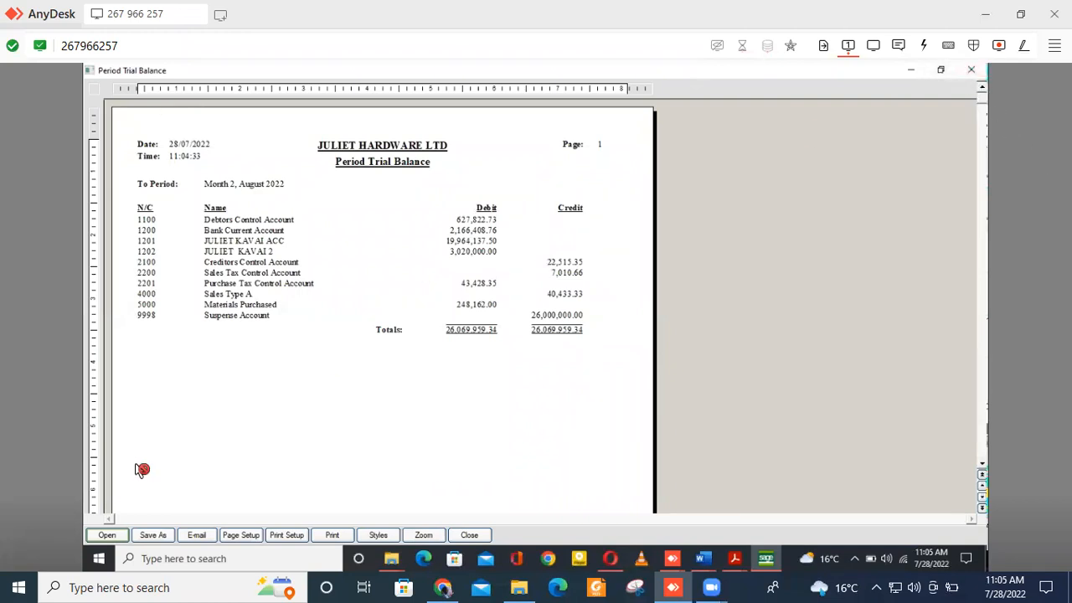
Try to save the trial balance report to the Desktop as TRIAL BALANCE
{"action": "left_click", "coordinate": [154, 536]}
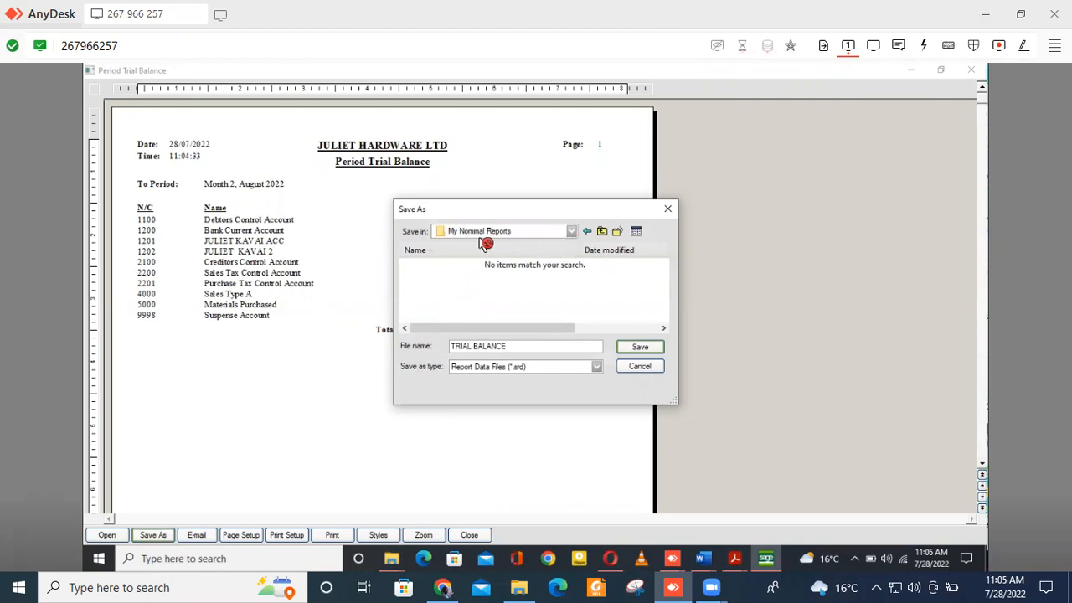
{"action": "left_click", "coordinate": [575, 232]}
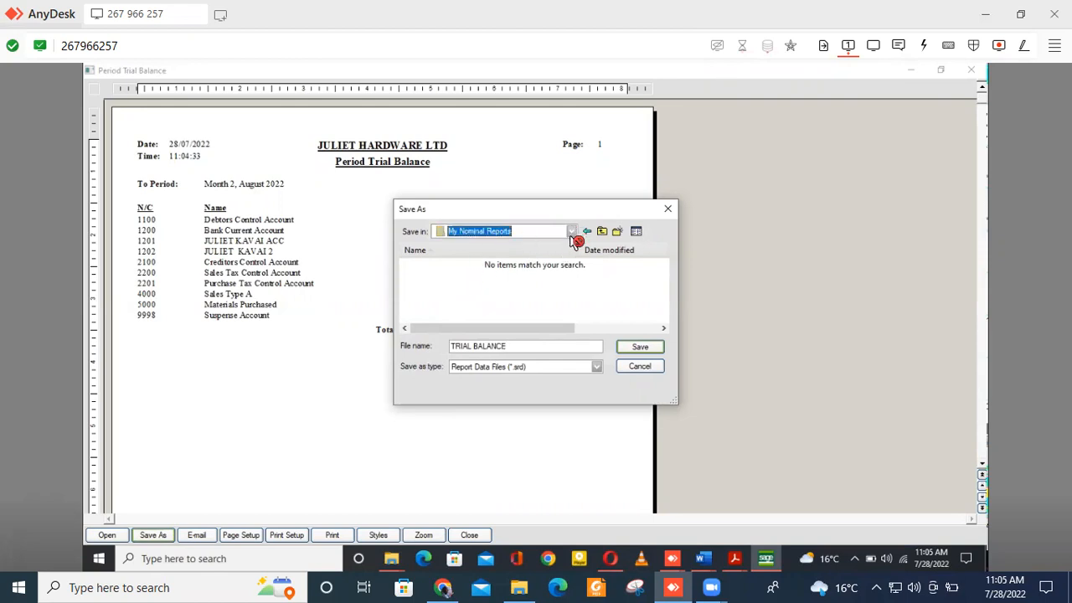
{"action": "left_click", "coordinate": [573, 234]}
{"action": "left_click", "coordinate": [573, 234]}
{"action": "left_click", "coordinate": [572, 234]}
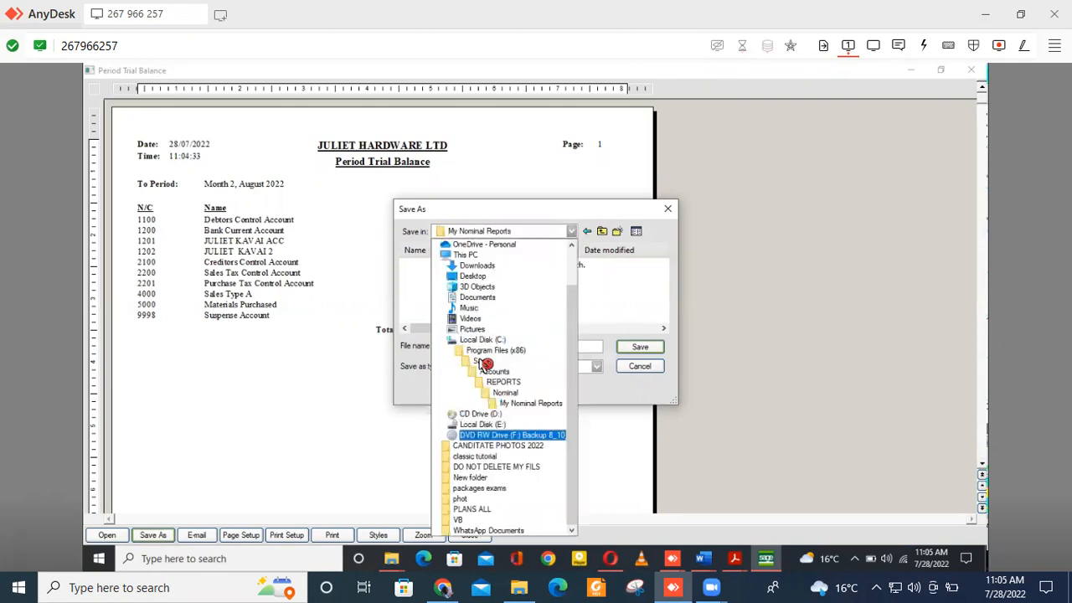
{"action": "left_click", "coordinate": [480, 278]}
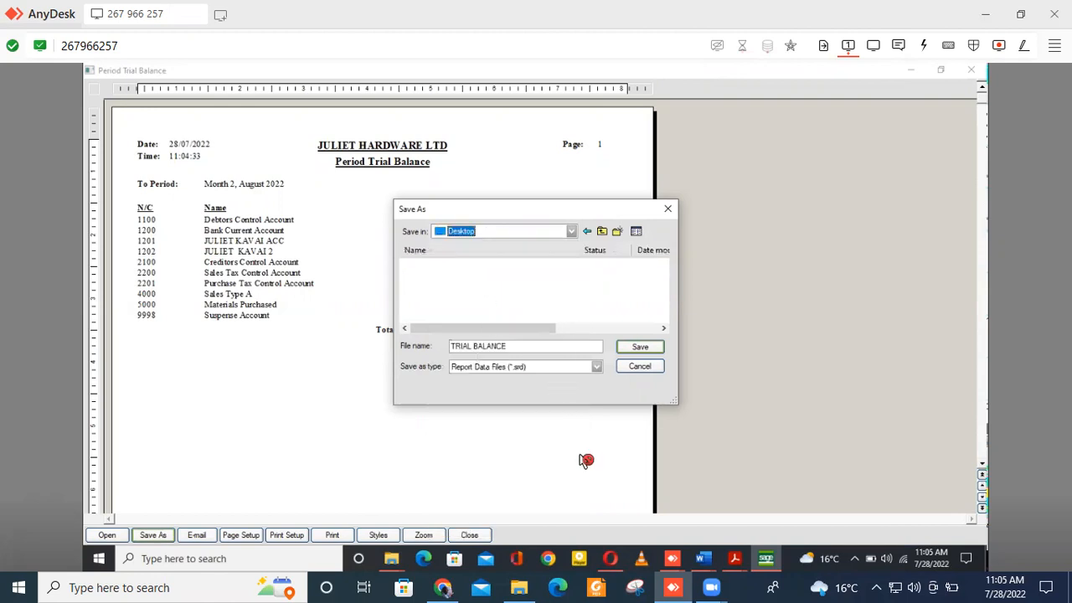
{"action": "left_click", "coordinate": [639, 367]}
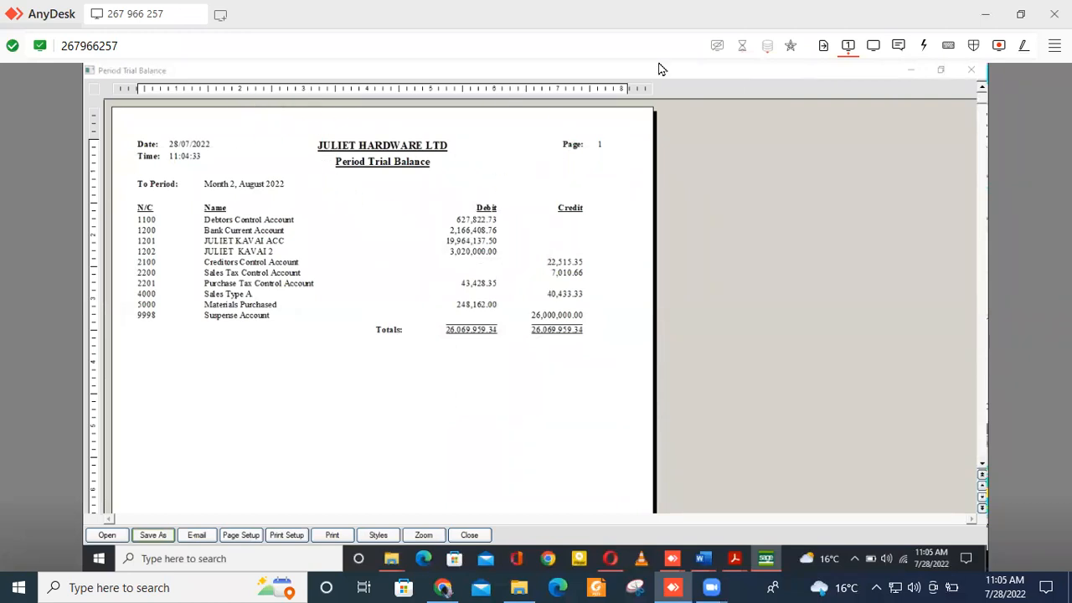
Close the trial balance preview and preview the Profit & Loss report from Month 1, July 2022 to Month 2, August 2022
{"action": "left_click", "coordinate": [971, 70]}
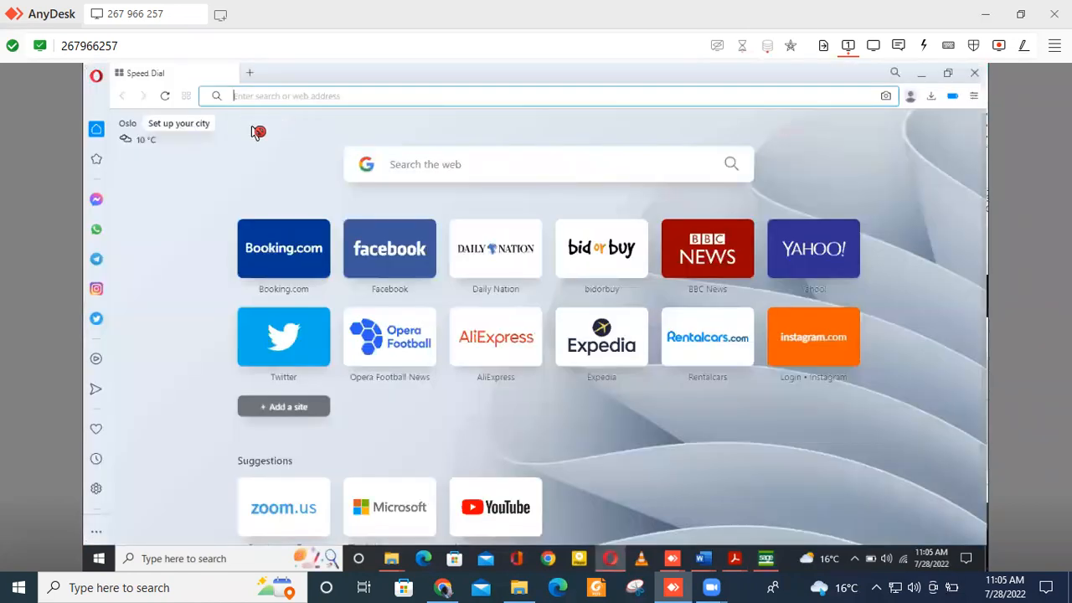
{"action": "left_click", "coordinate": [766, 558]}
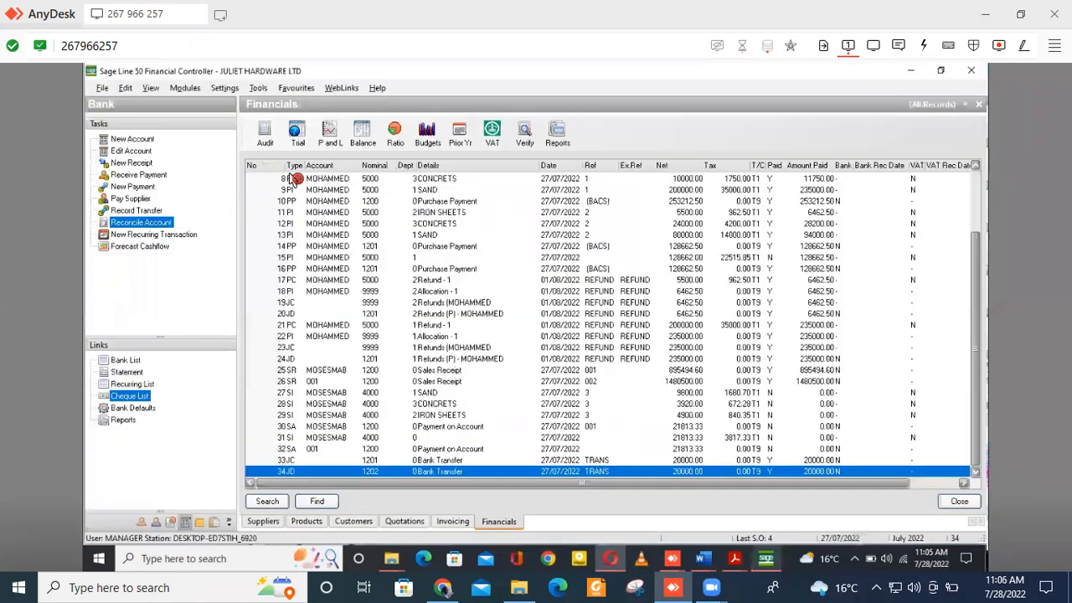
{"action": "left_click", "coordinate": [333, 134]}
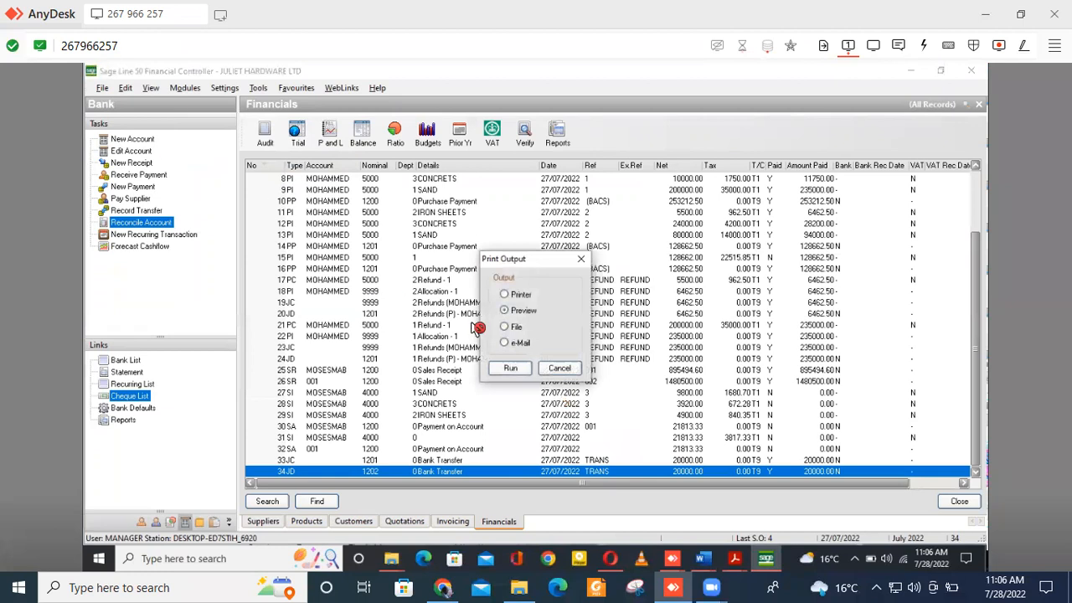
{"action": "left_click", "coordinate": [511, 370]}
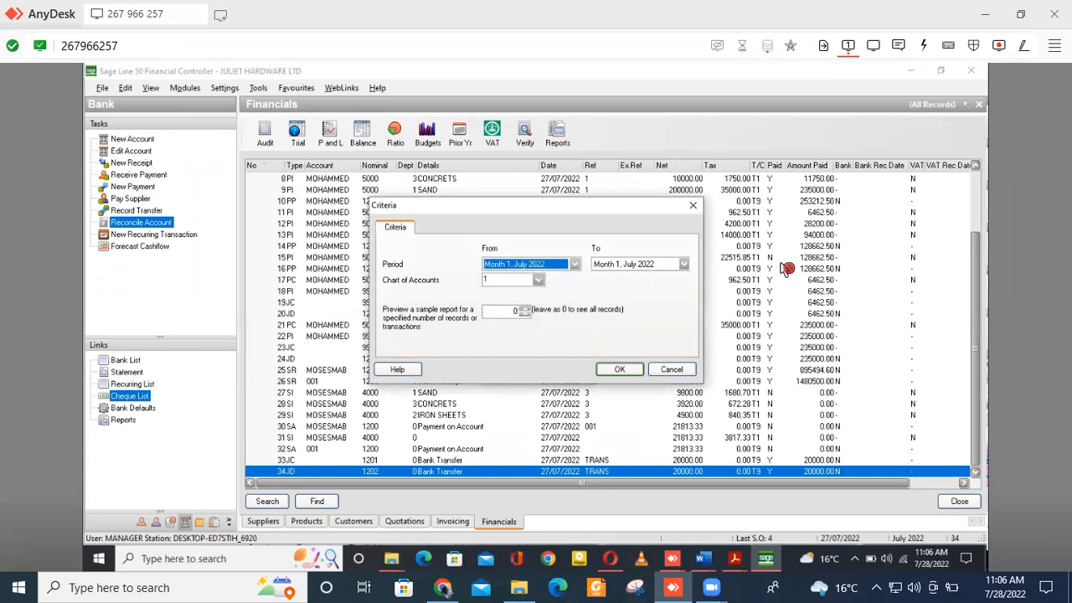
{"action": "left_click", "coordinate": [574, 264]}
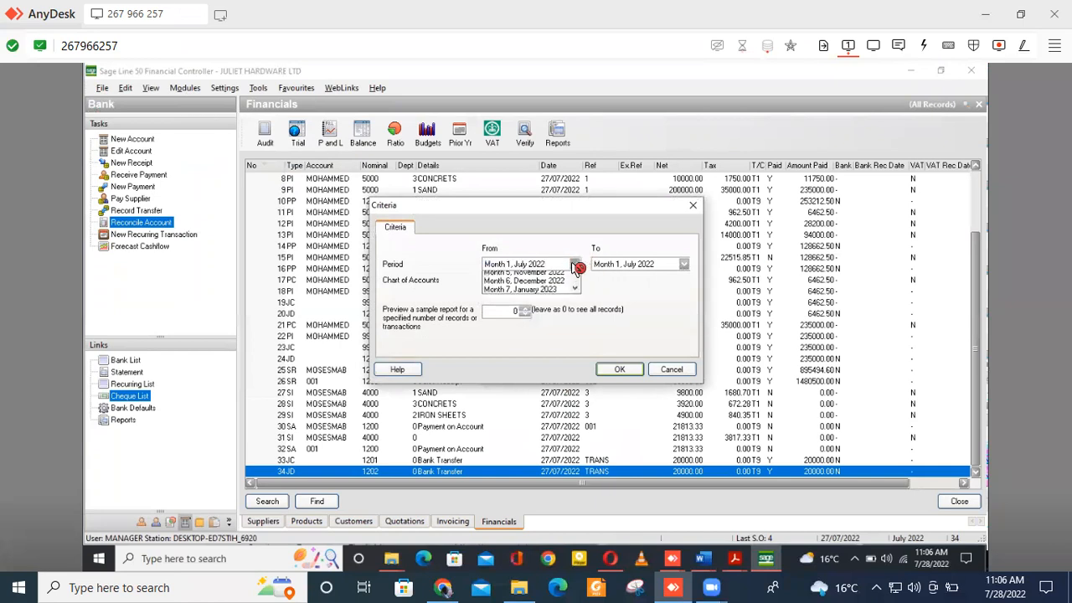
{"action": "left_click", "coordinate": [686, 265]}
{"action": "left_click", "coordinate": [685, 264]}
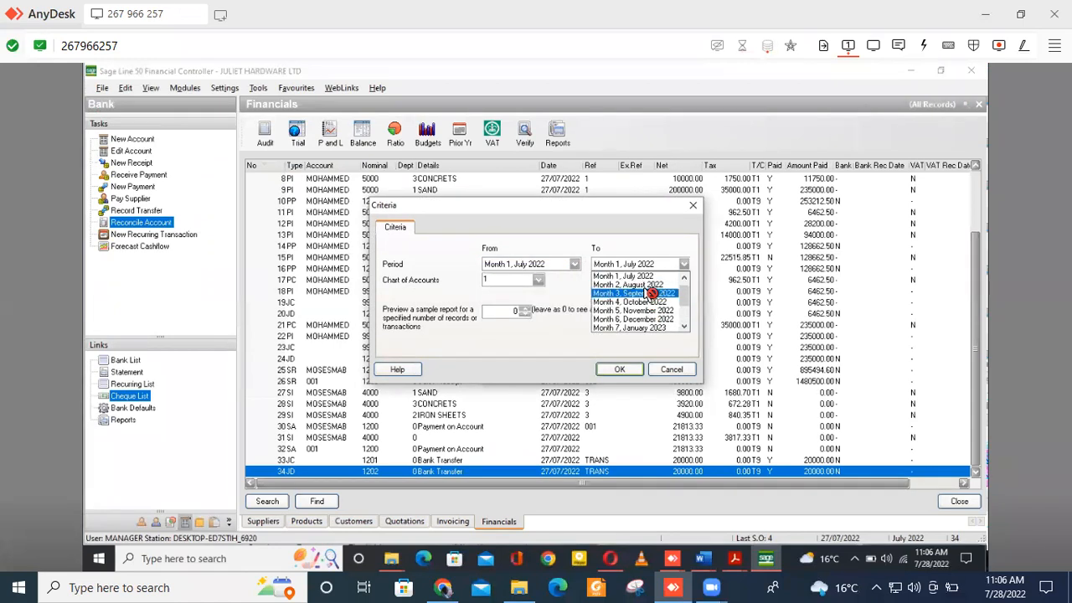
{"action": "left_click", "coordinate": [651, 286]}
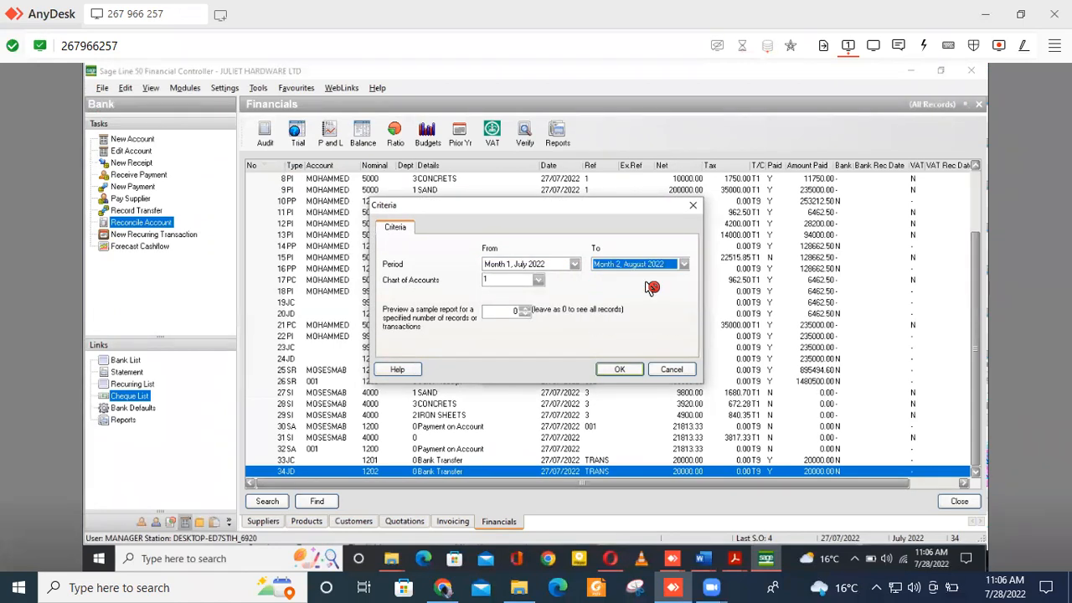
{"action": "left_click", "coordinate": [621, 371]}
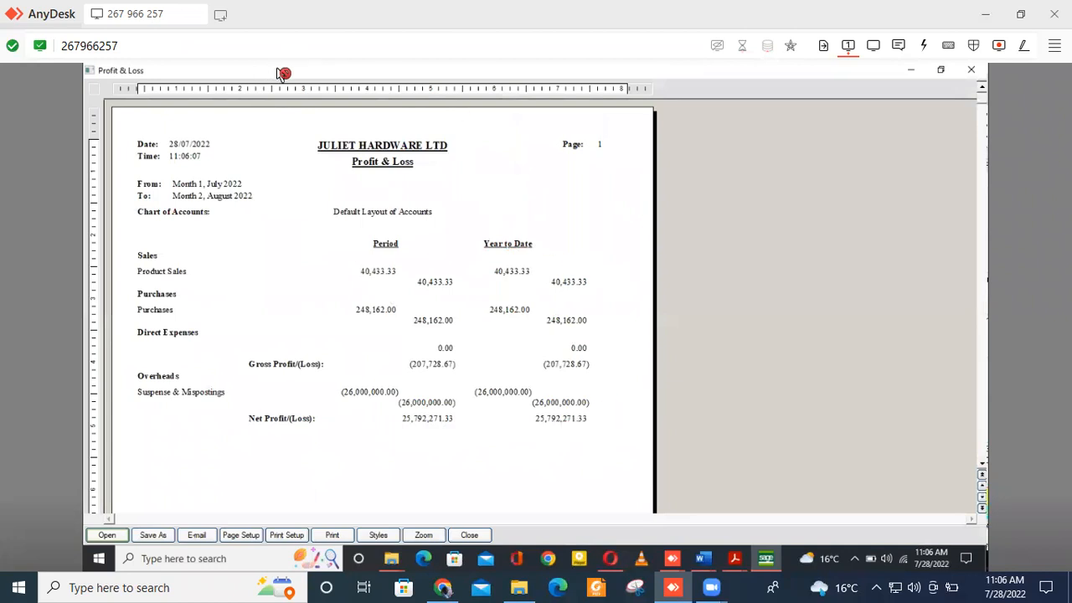
Save the Profit & Loss report to the Desktop as PROFIT AND LOSS
{"action": "left_click", "coordinate": [153, 536]}
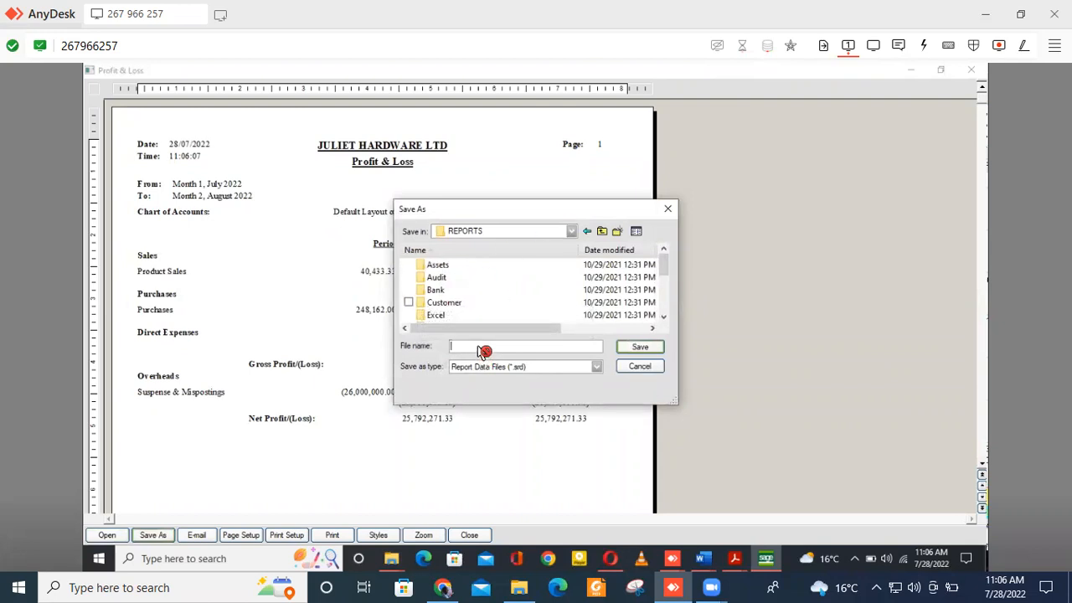
{"action": "type", "text": "PROFIT AND LOSS"}
{"action": "left_click", "coordinate": [573, 231]}
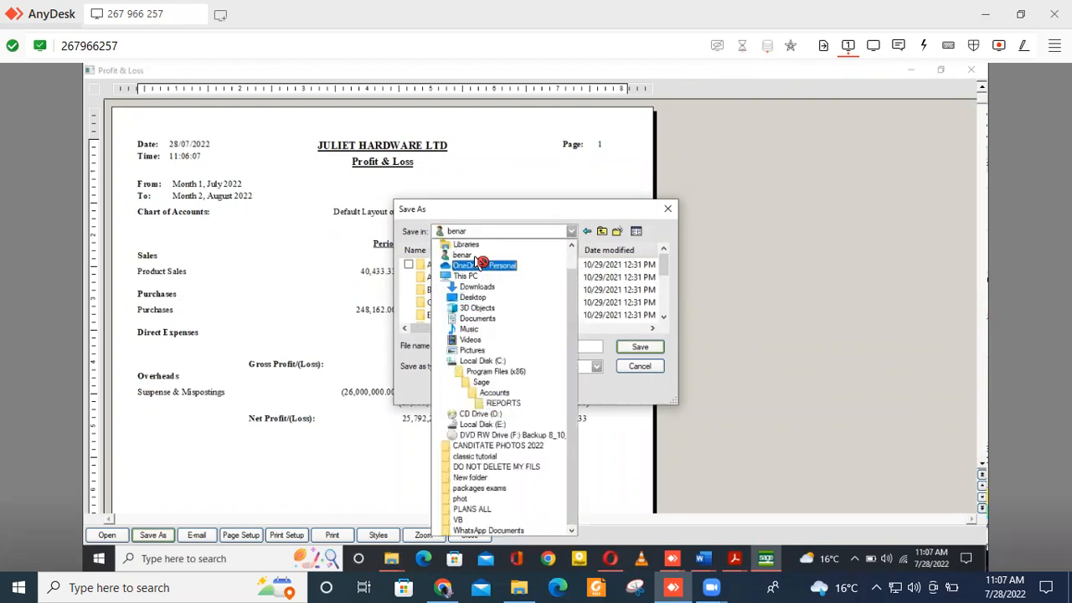
{"action": "left_click", "coordinate": [473, 297]}
{"action": "left_click", "coordinate": [640, 348]}
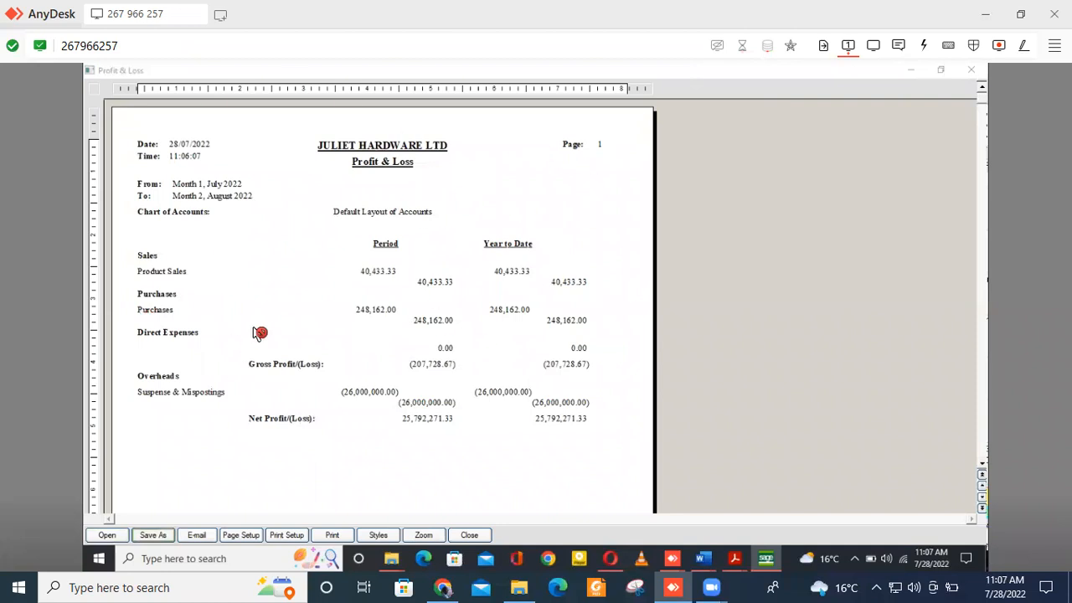
Try Landscape orientation in the report's page setup, view the paper sources and leave the setup without applying it
{"action": "left_click", "coordinate": [249, 541]}
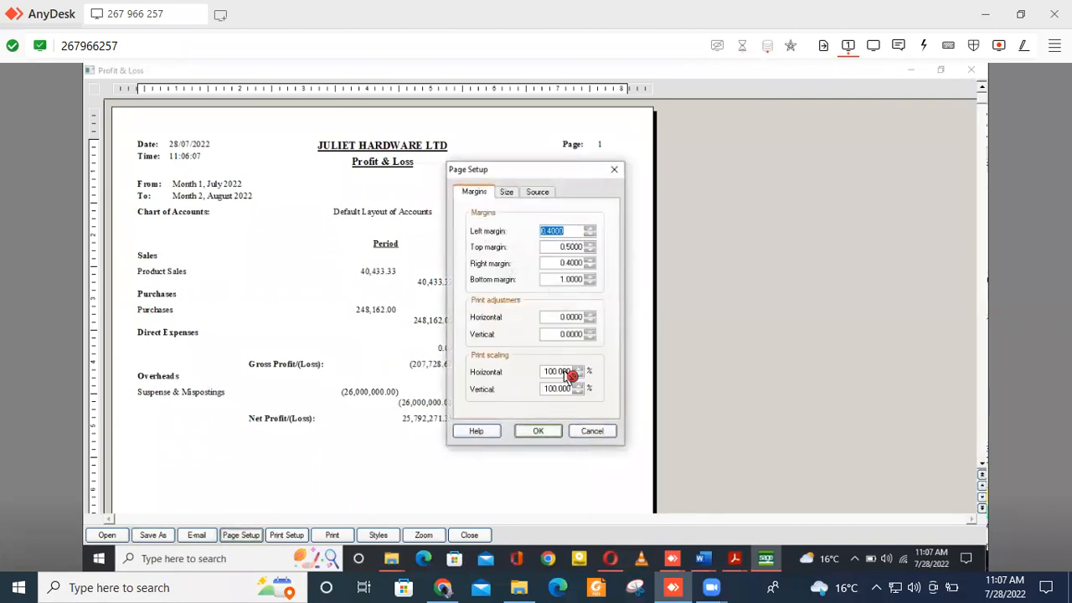
{"action": "left_click", "coordinate": [507, 192]}
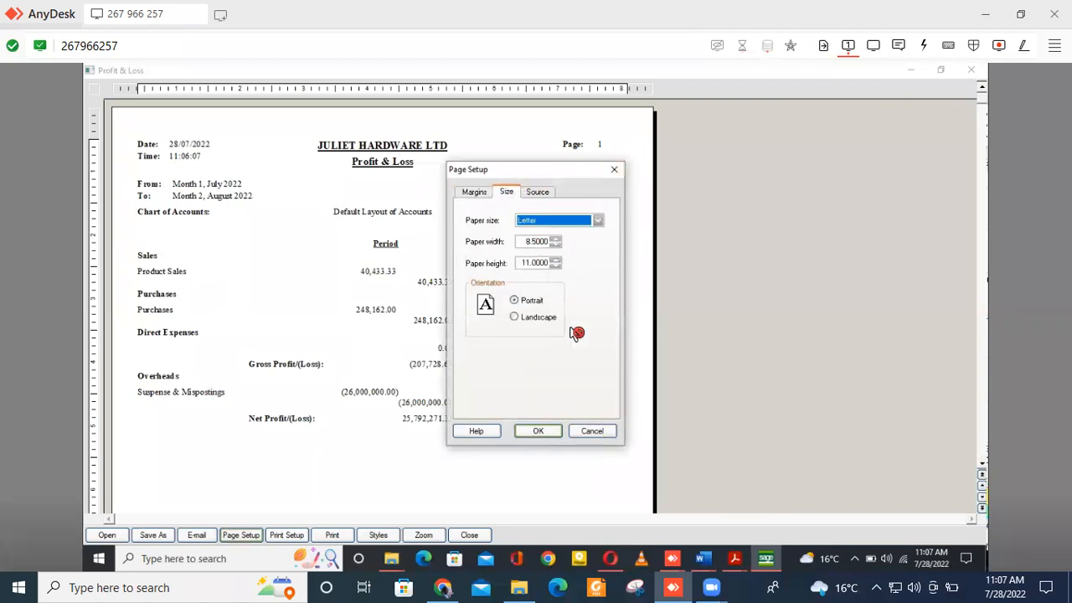
{"action": "left_click", "coordinate": [544, 318]}
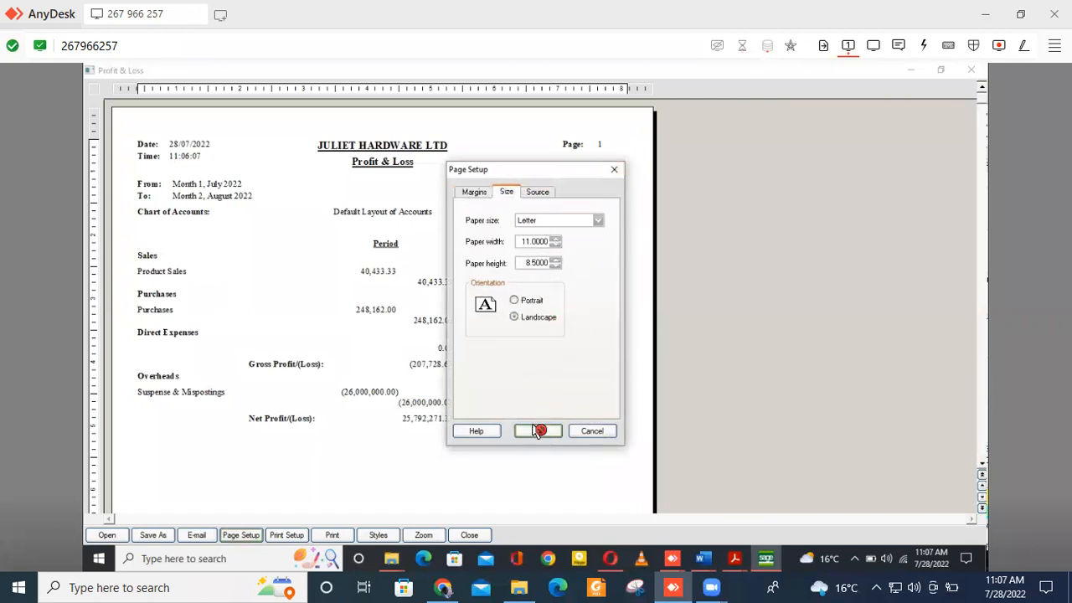
{"action": "left_click", "coordinate": [550, 193]}
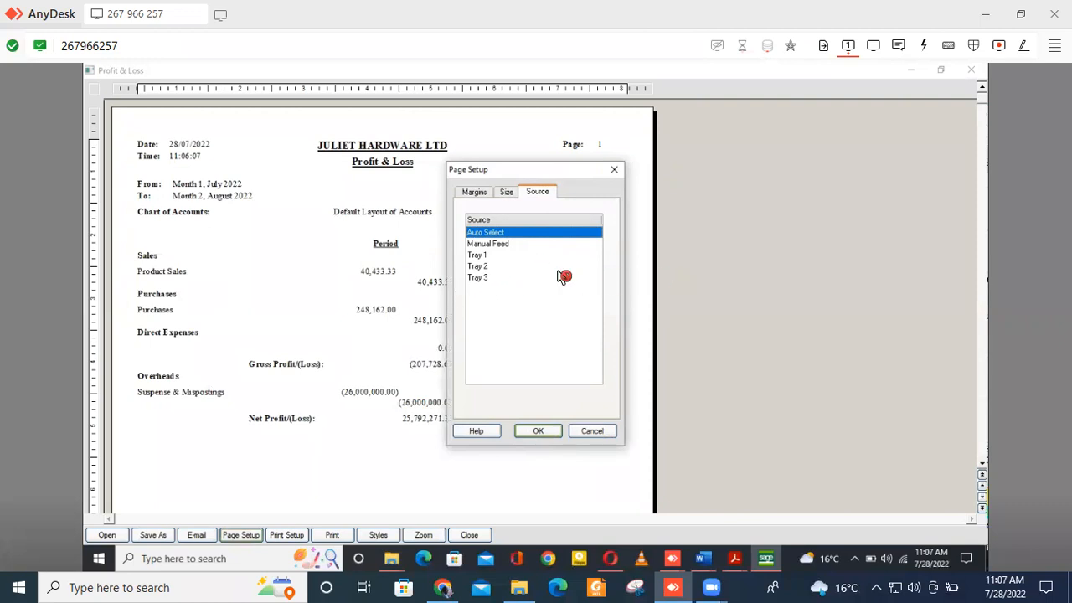
{"action": "left_click", "coordinate": [617, 171]}
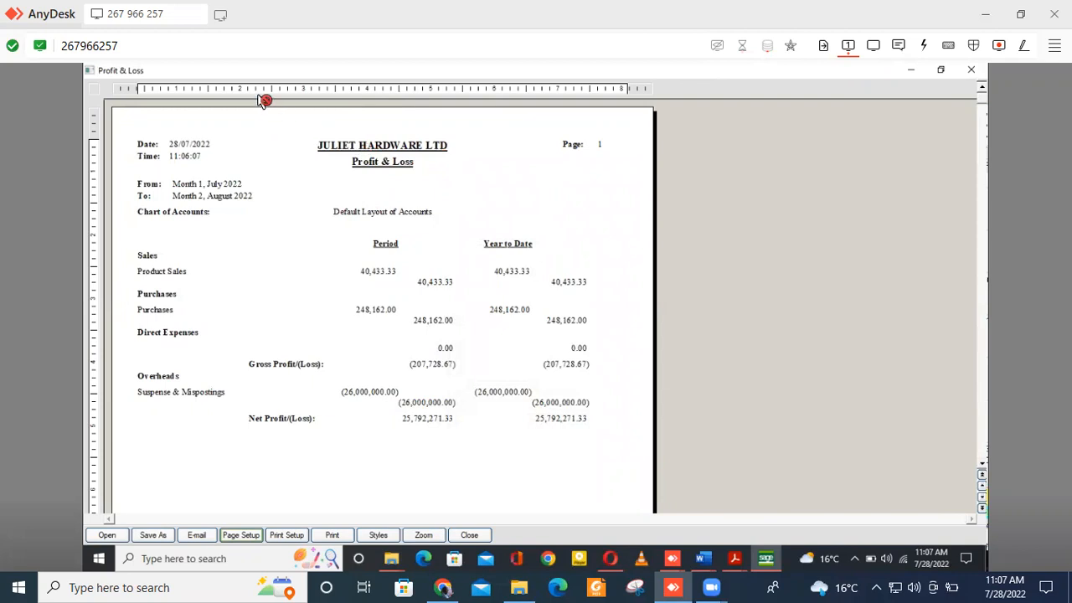
Close the Profit & Loss preview and preview the Balance Sheet from Month 1, July 2022 to Month 2, August 2022
{"action": "left_click", "coordinate": [974, 70]}
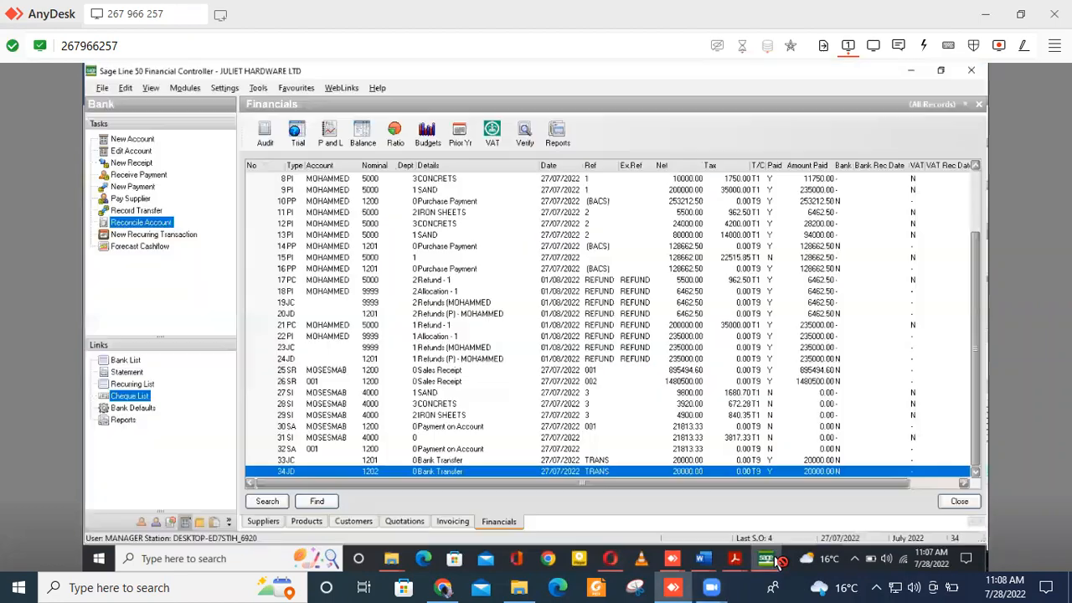
{"action": "left_click", "coordinate": [771, 564]}
{"action": "left_click", "coordinate": [772, 565]}
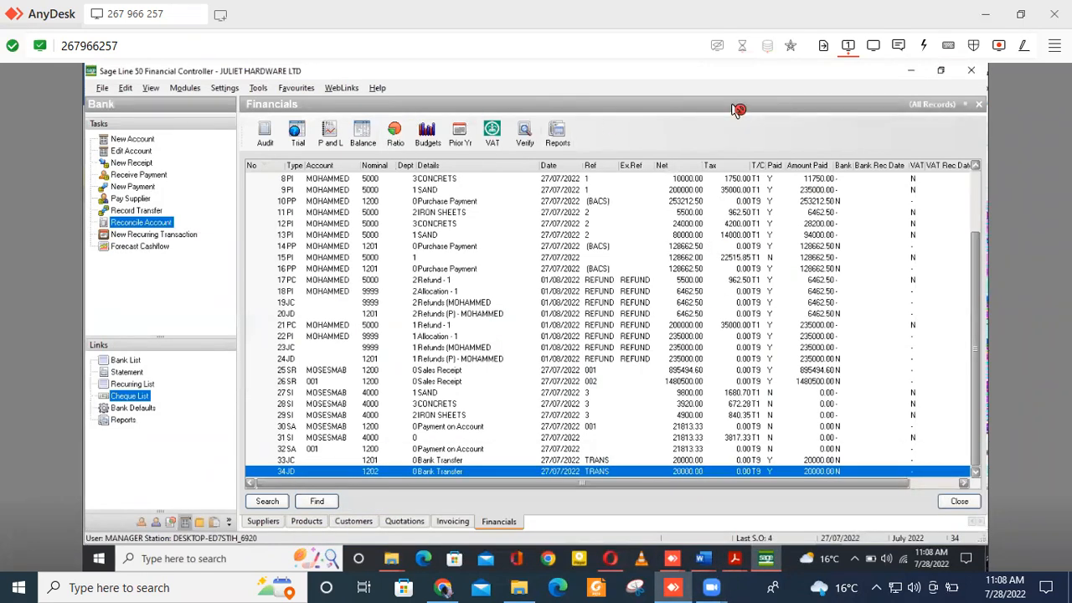
{"action": "left_click", "coordinate": [363, 133]}
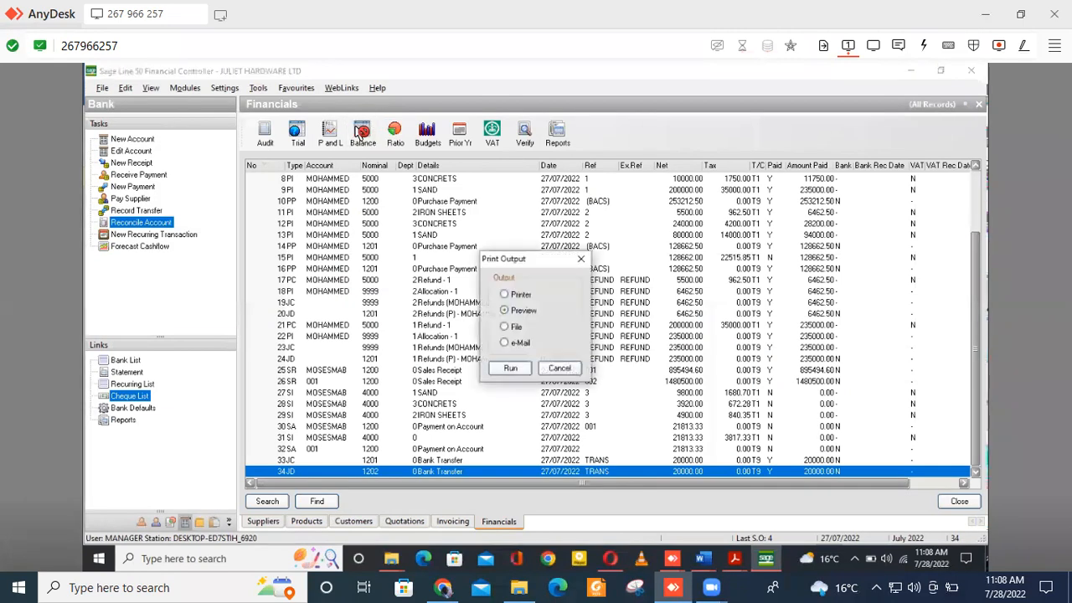
{"action": "left_click", "coordinate": [510, 367]}
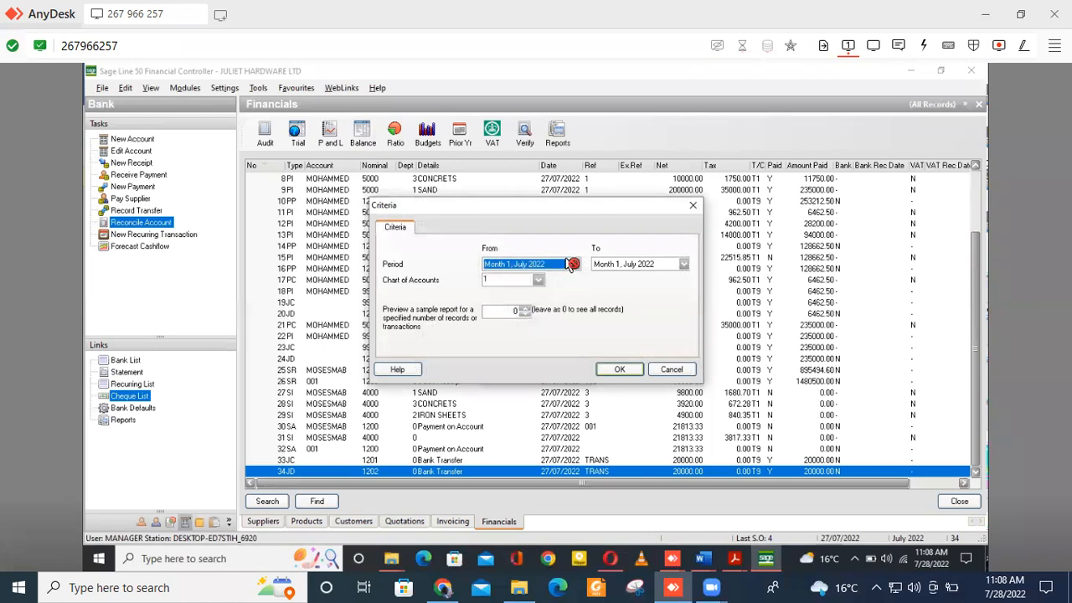
{"action": "left_click", "coordinate": [689, 264]}
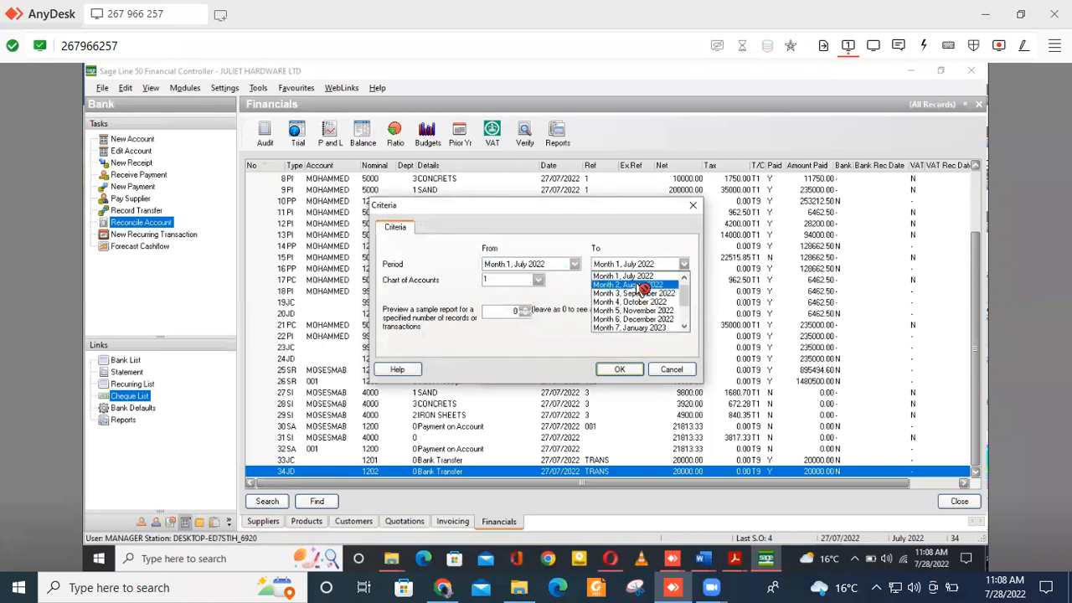
{"action": "left_click", "coordinate": [640, 286]}
{"action": "left_click", "coordinate": [621, 372]}
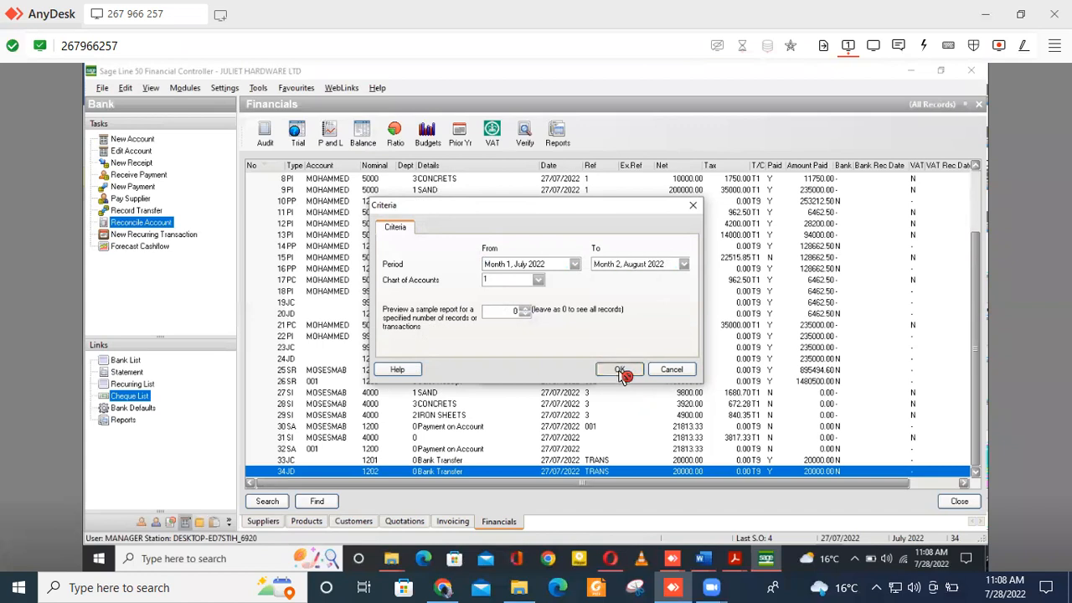
{"action": "scroll", "coordinate": [366, 266], "scroll_direction": "down", "scroll_amount": 2}
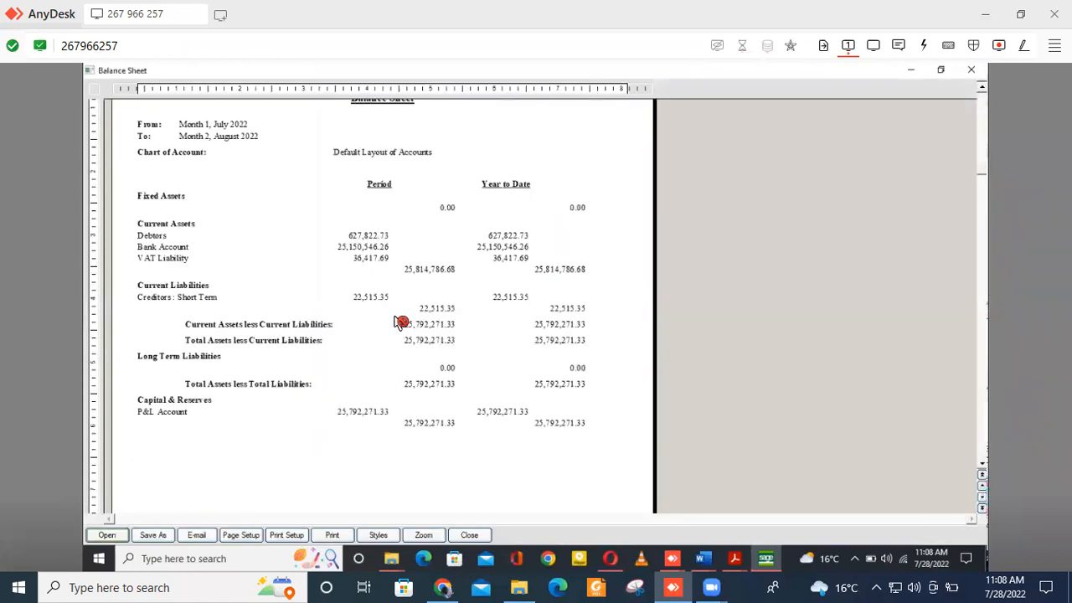
{"action": "scroll", "coordinate": [422, 236], "scroll_direction": "up", "scroll_amount": 2}
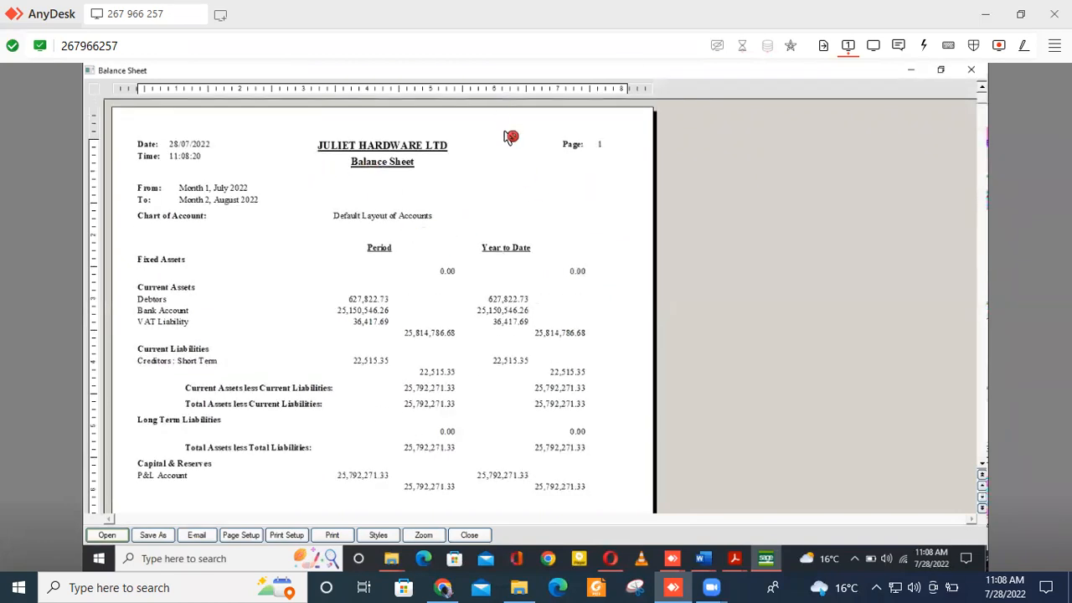
Save the Balance Sheet report to the Desktop as BALANCE SHEET and close its preview
{"action": "left_click", "coordinate": [154, 538]}
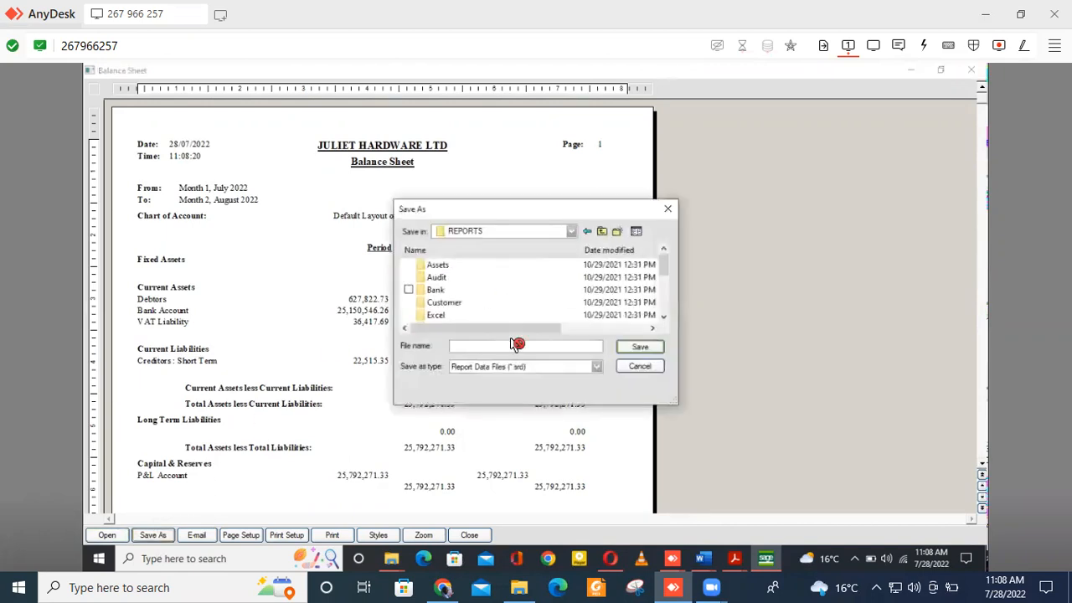
{"action": "type", "text": "BALANCE SHEET"}
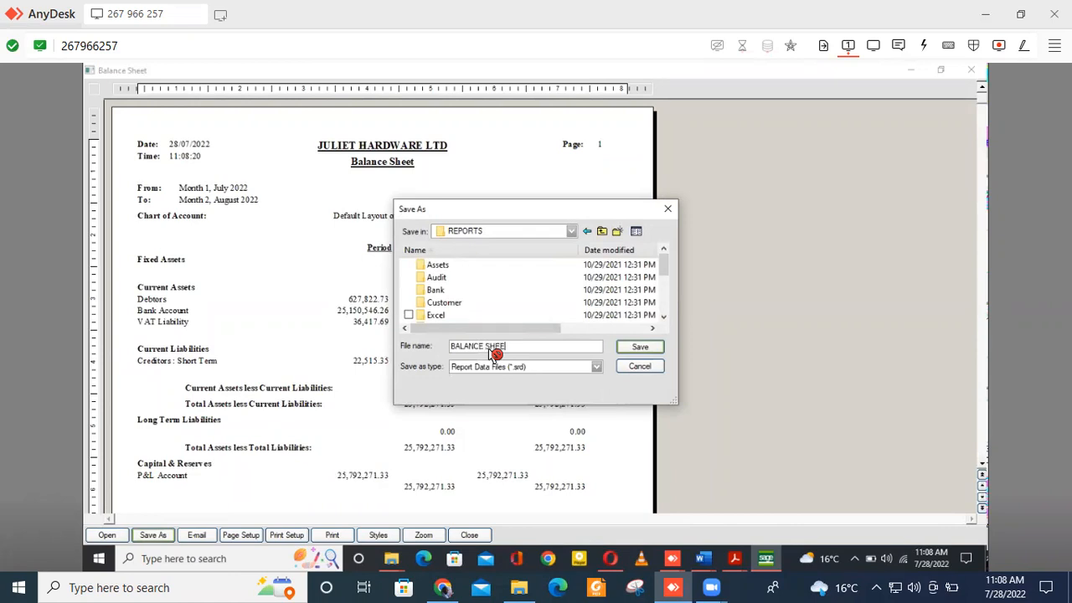
{"action": "left_click", "coordinate": [568, 230]}
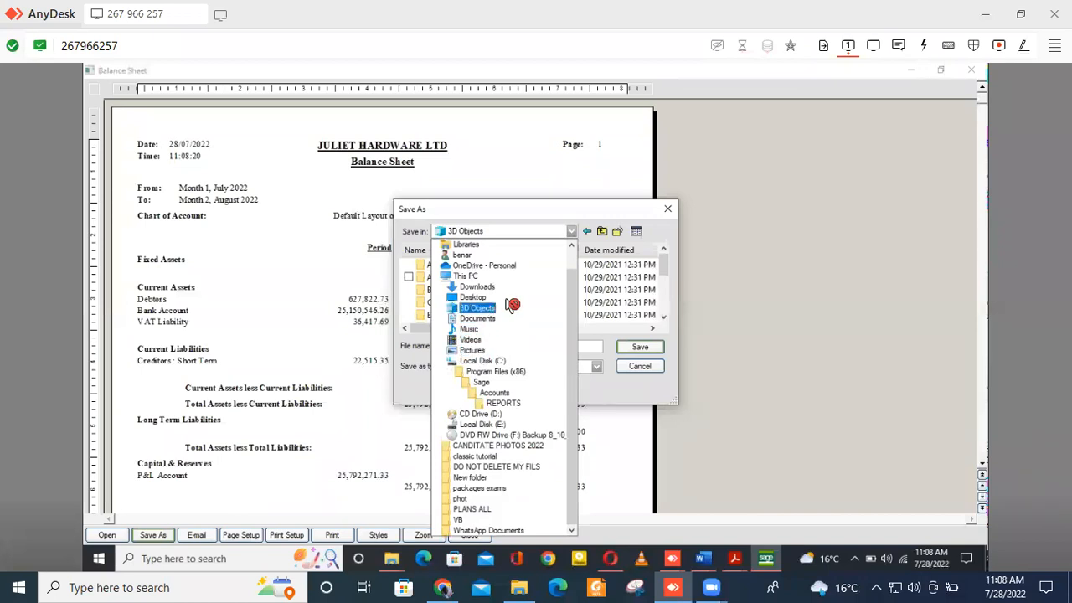
{"action": "left_click", "coordinate": [473, 297]}
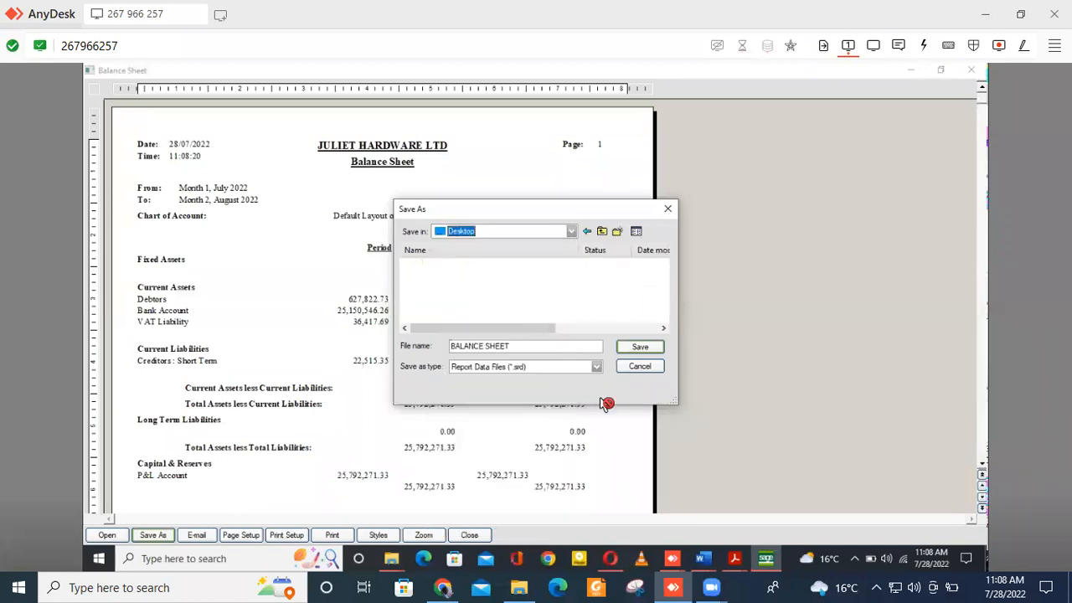
{"action": "left_click", "coordinate": [643, 349]}
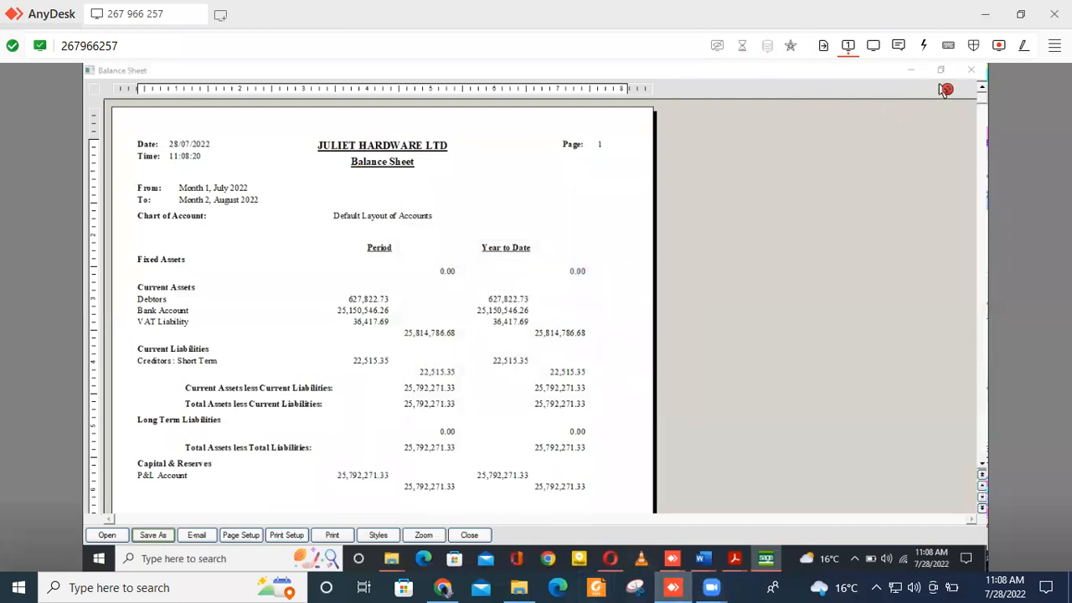
{"action": "left_click", "coordinate": [972, 73]}
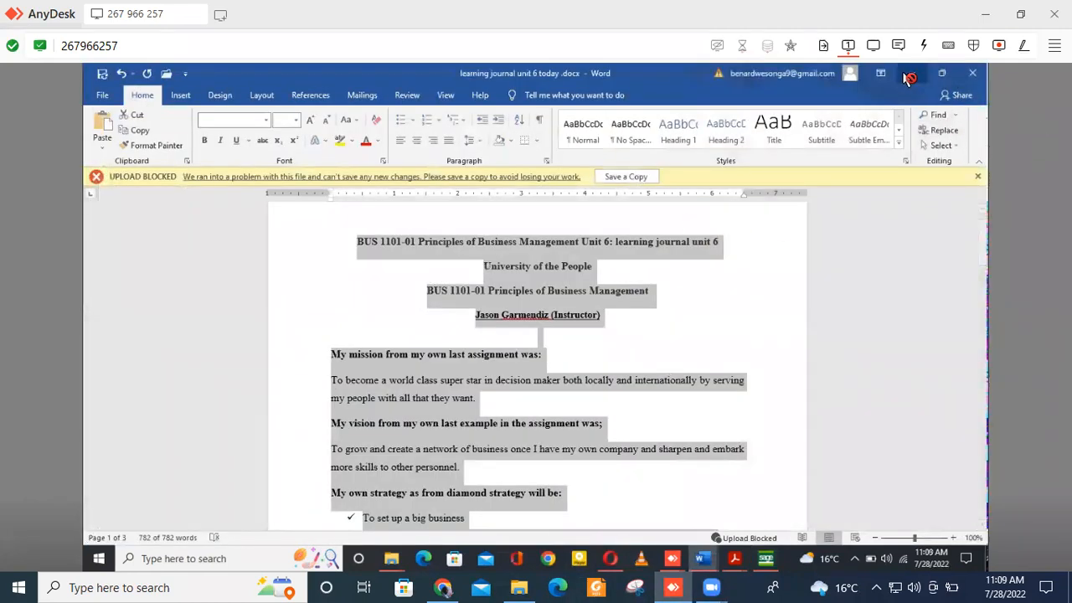
Clear the Word documents off the desktop by minimizing the unit 6 and unit 2 learning journals and closing the unit 4 journal
{"action": "left_click", "coordinate": [913, 74]}
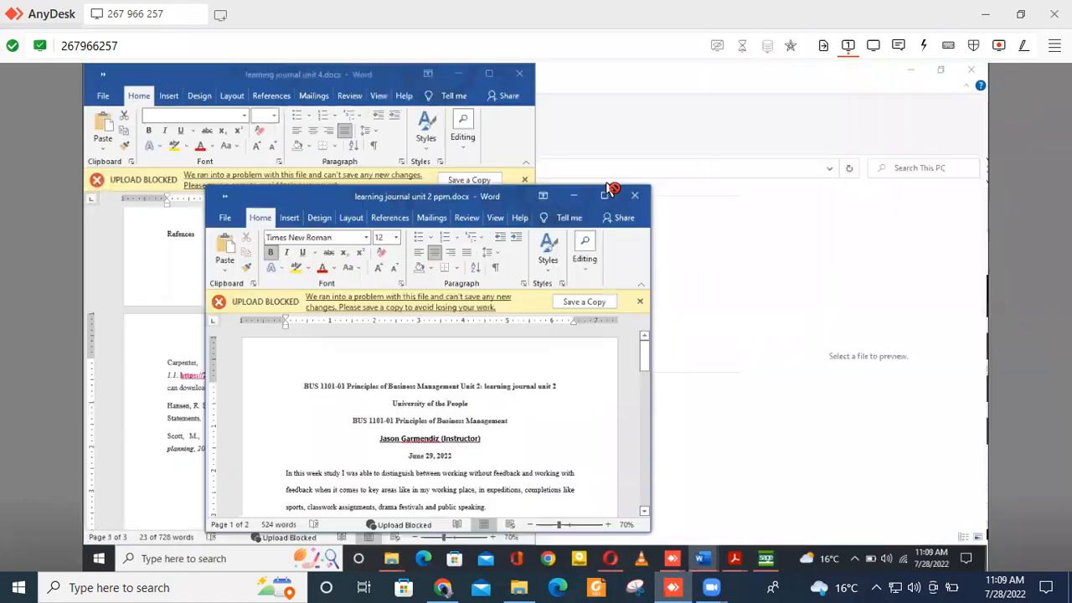
{"action": "left_click", "coordinate": [601, 194]}
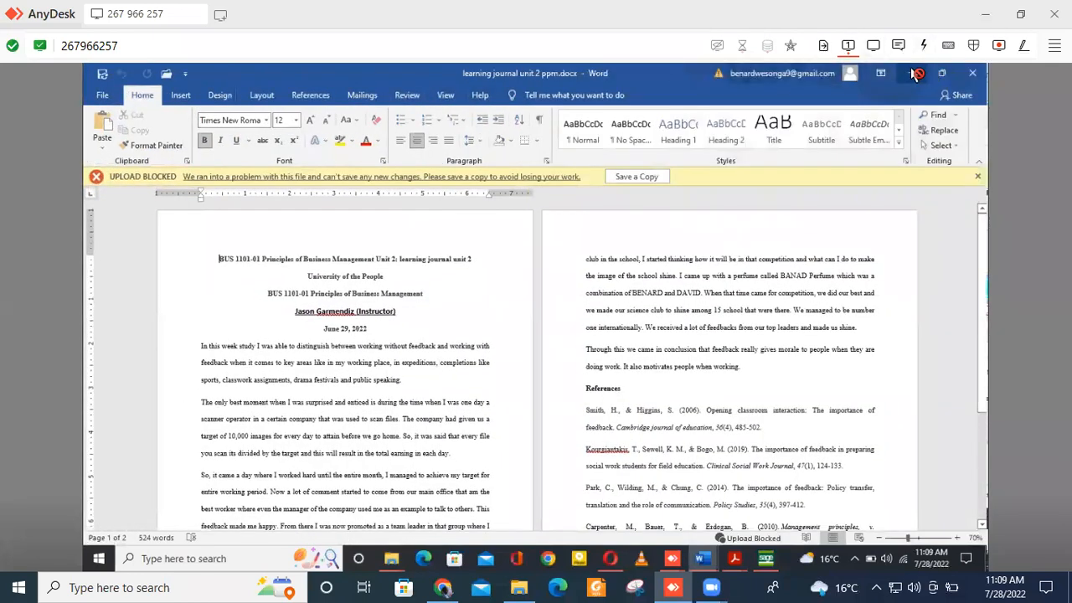
{"action": "left_click", "coordinate": [912, 74]}
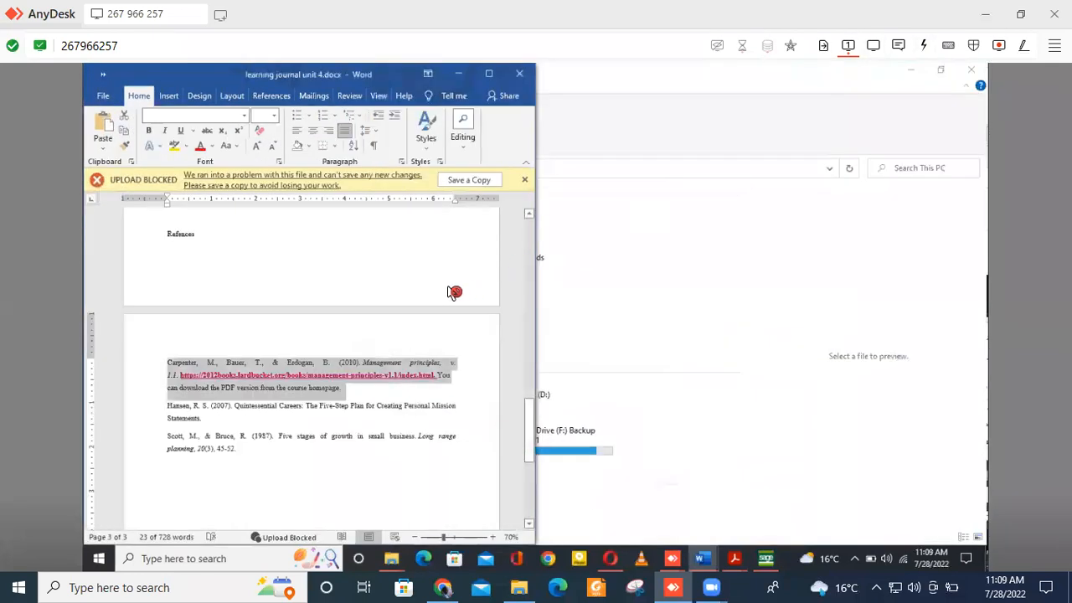
{"action": "left_click", "coordinate": [520, 75]}
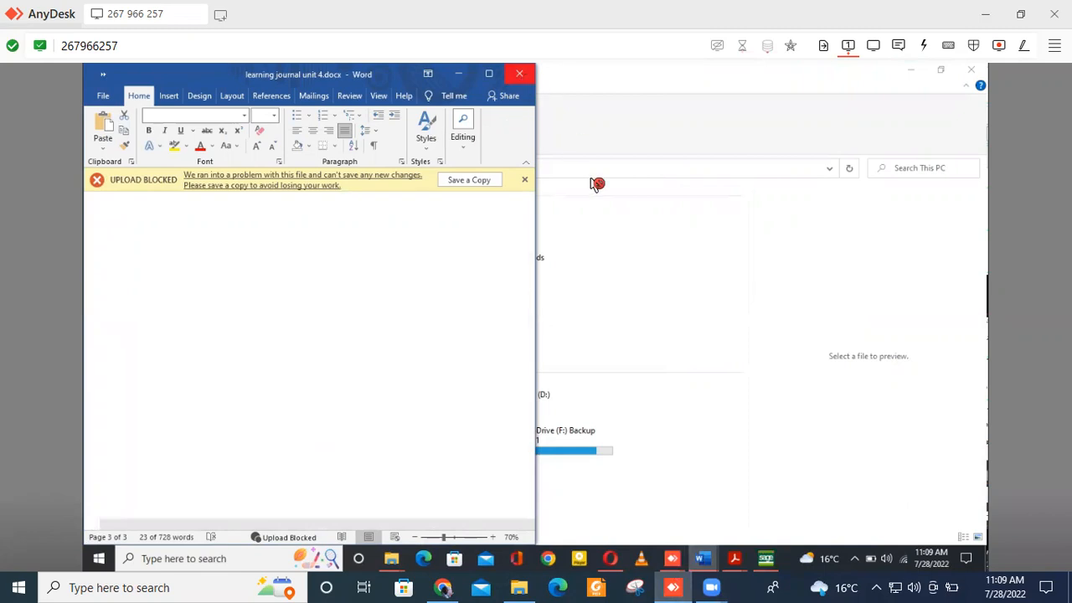
{"action": "left_click", "coordinate": [521, 77]}
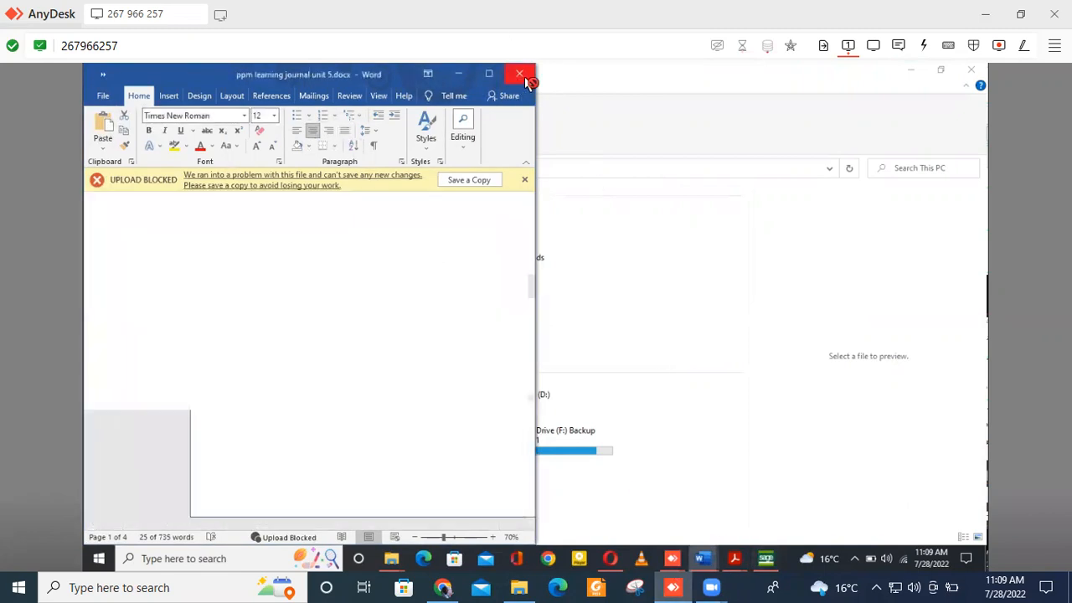